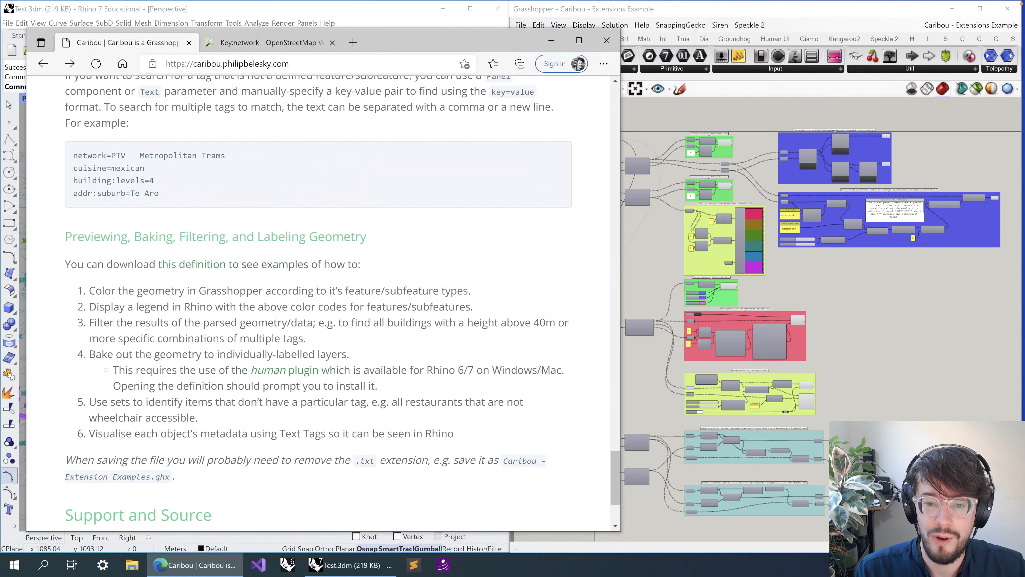
# - Return to the Caribou page in the browser and open the example definition linked under Previewing, Baking, Filtering, and Labeling Geometry
pyautogui.click(652, 261)
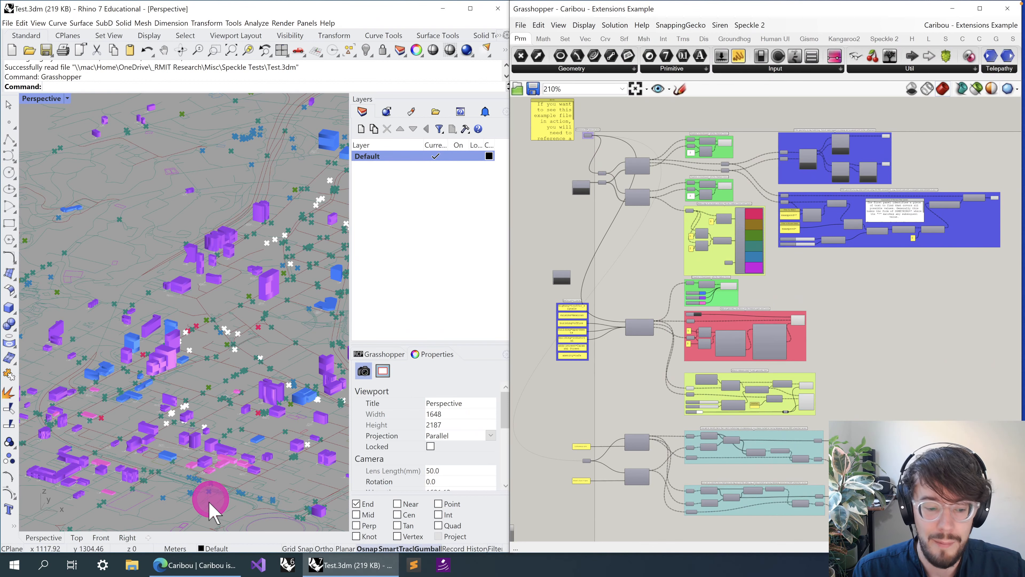
pyautogui.click(194, 565)
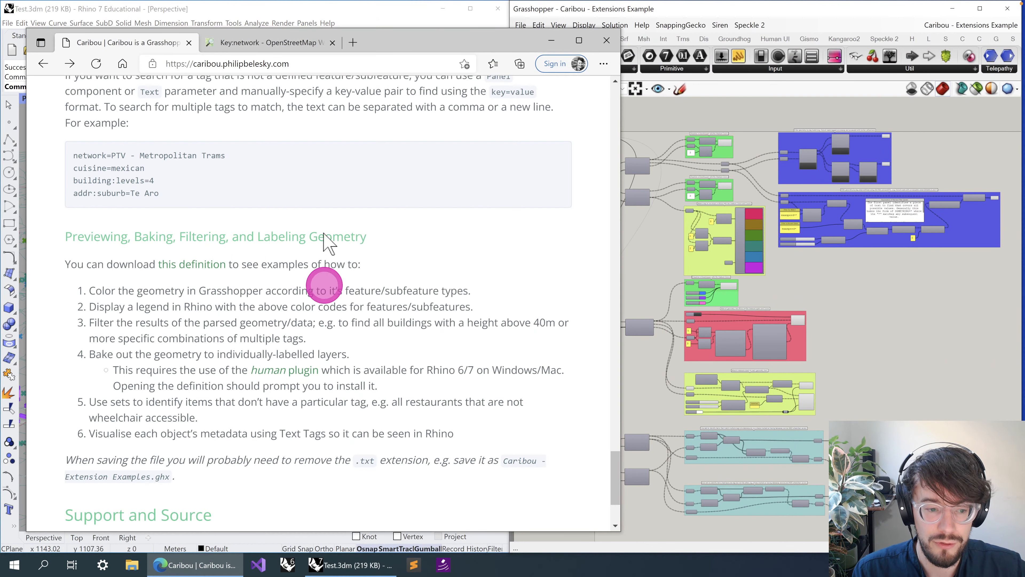
pyautogui.click(294, 65)
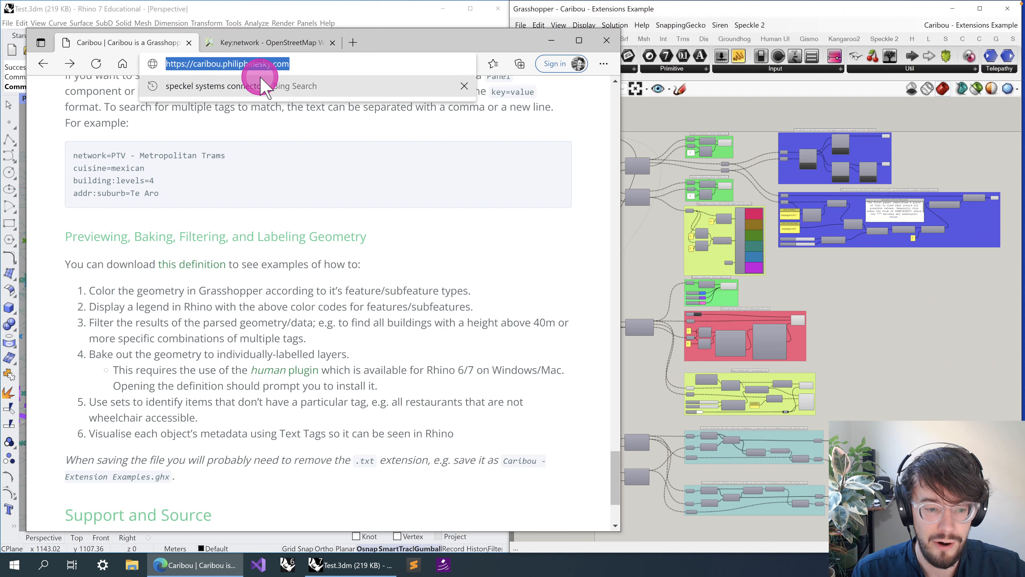
pyautogui.click(173, 279)
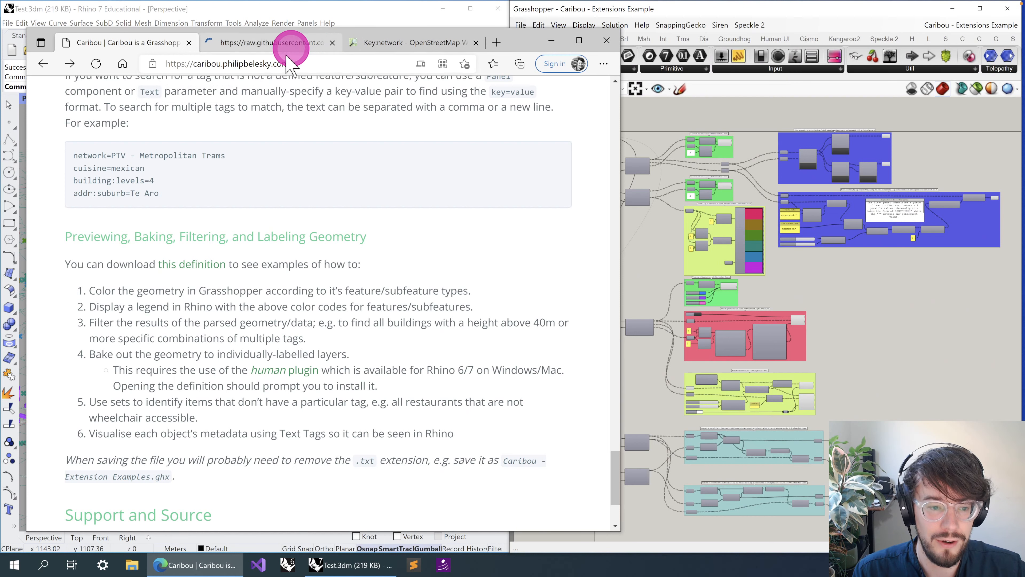
pyautogui.moveTo(67, 236); pyautogui.dragTo(373, 232)
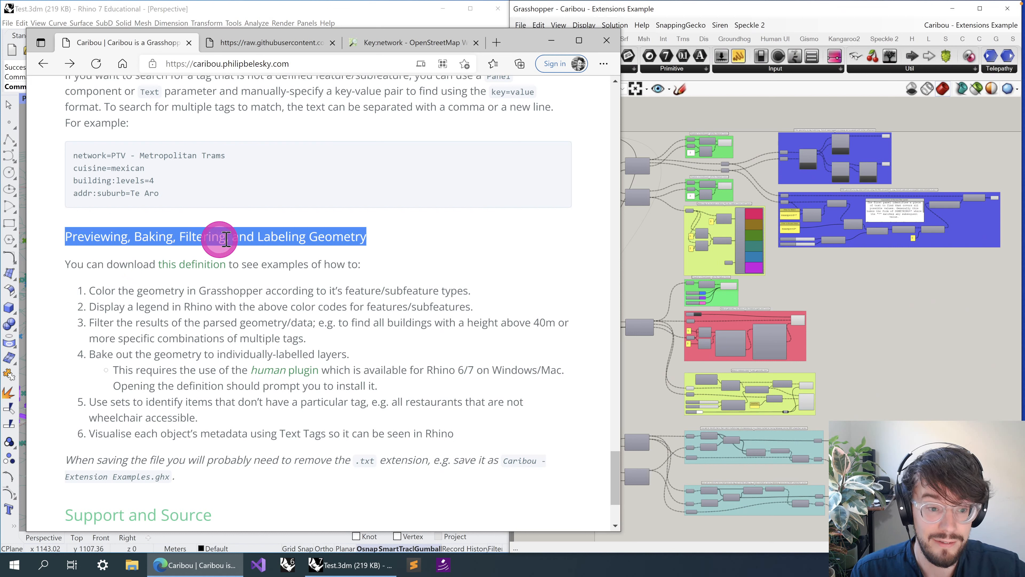
pyautogui.click(204, 266)
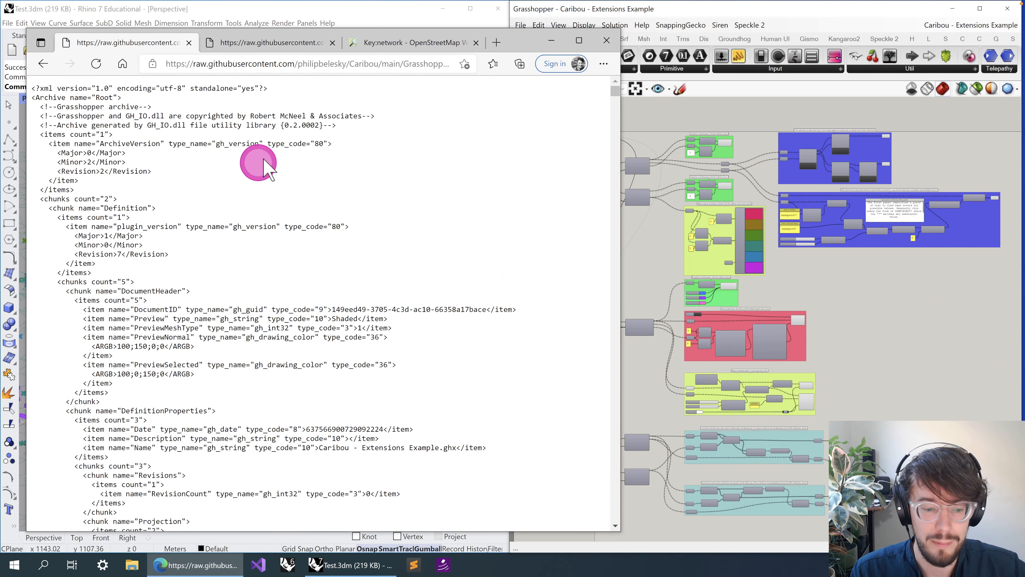
# - Save the raw definition to Downloads as "Caribou - Extensions Example.ghx" with the type All files, replacing the existing copy
pyautogui.scroll(-15, 323, 182)
pyautogui.scroll(-15, 500, 174)
pyautogui.scroll(20, 500, 175)
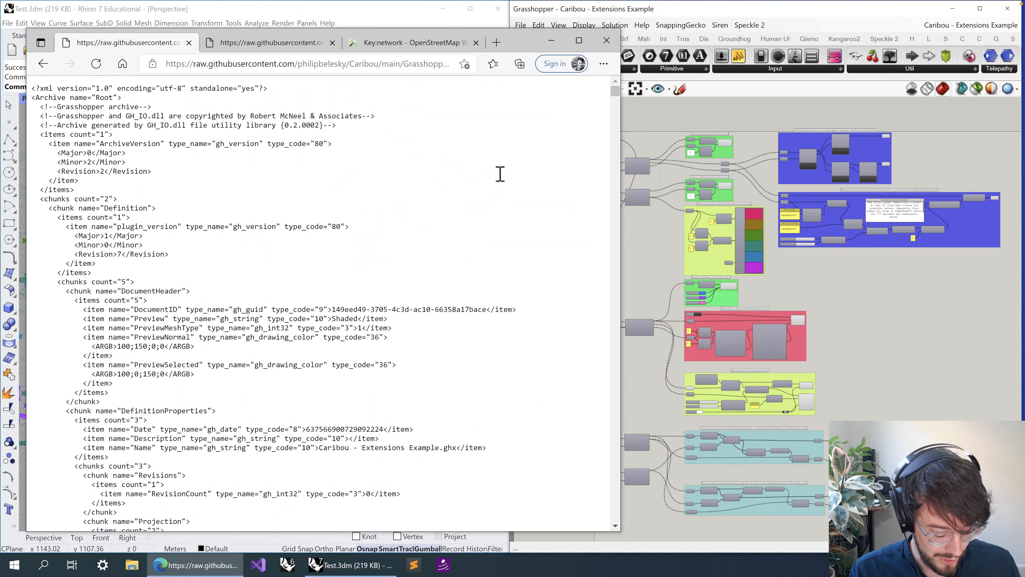
pyautogui.hotkey('ctrl', 's')
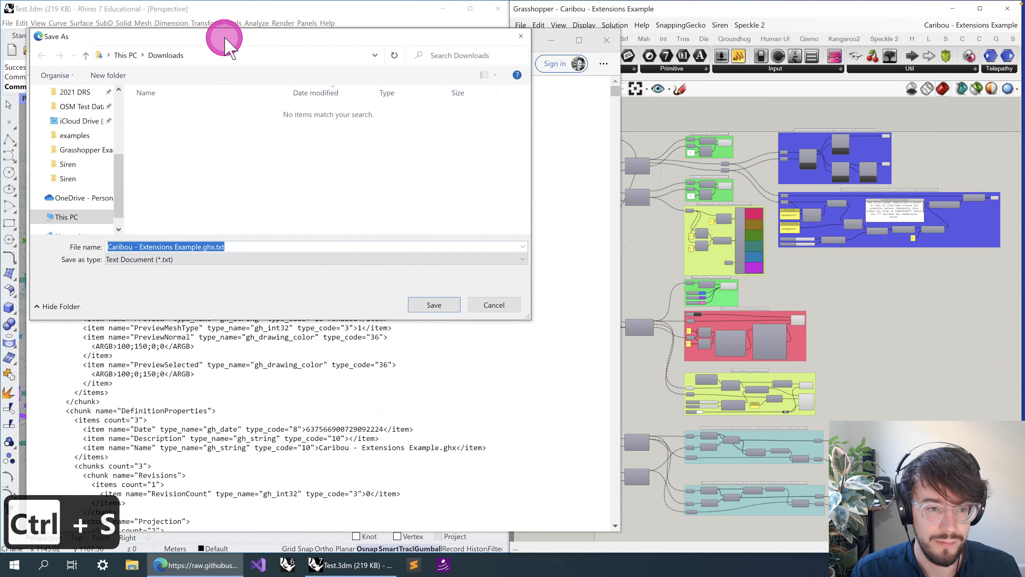
pyautogui.moveTo(223, 38); pyautogui.dragTo(361, 116)
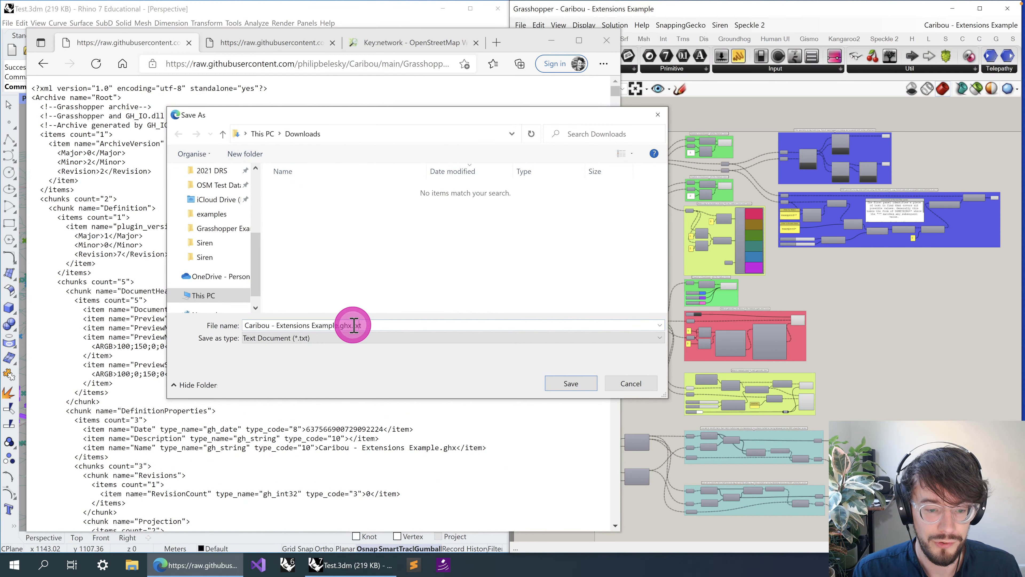
pyautogui.press('BackSpace')
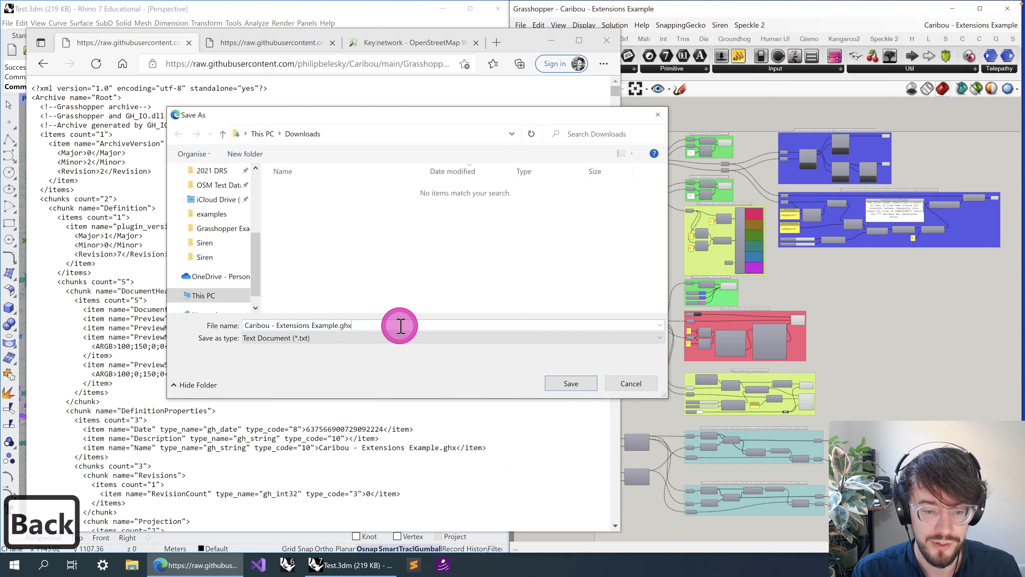
pyautogui.click(343, 338)
pyautogui.click(322, 357)
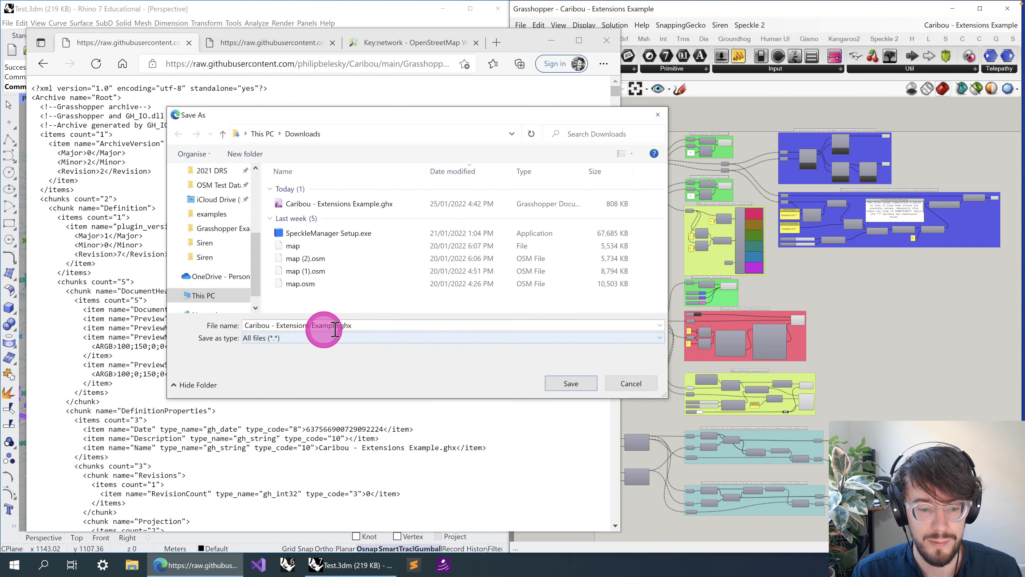
pyautogui.click(565, 385)
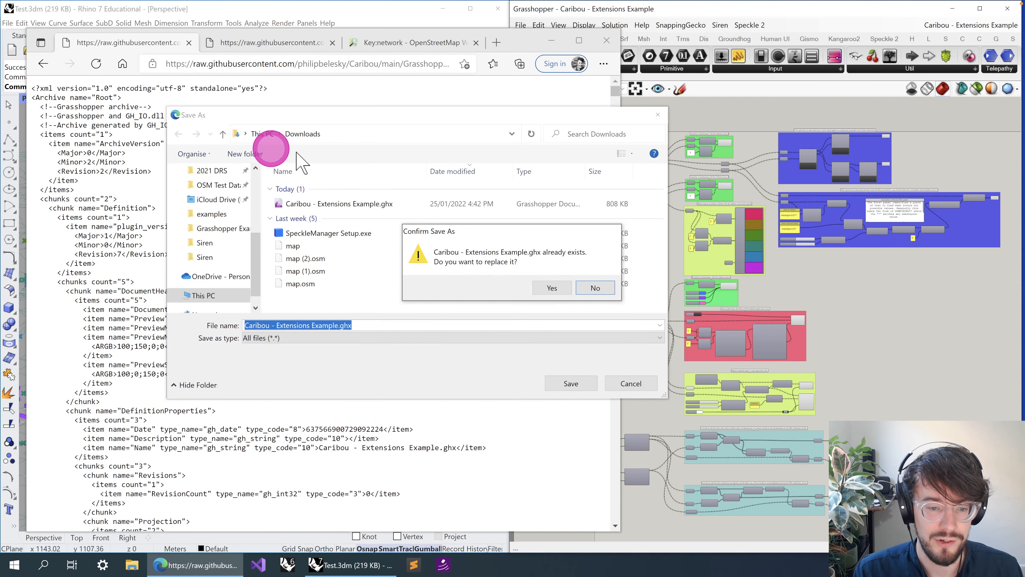
pyautogui.click(550, 287)
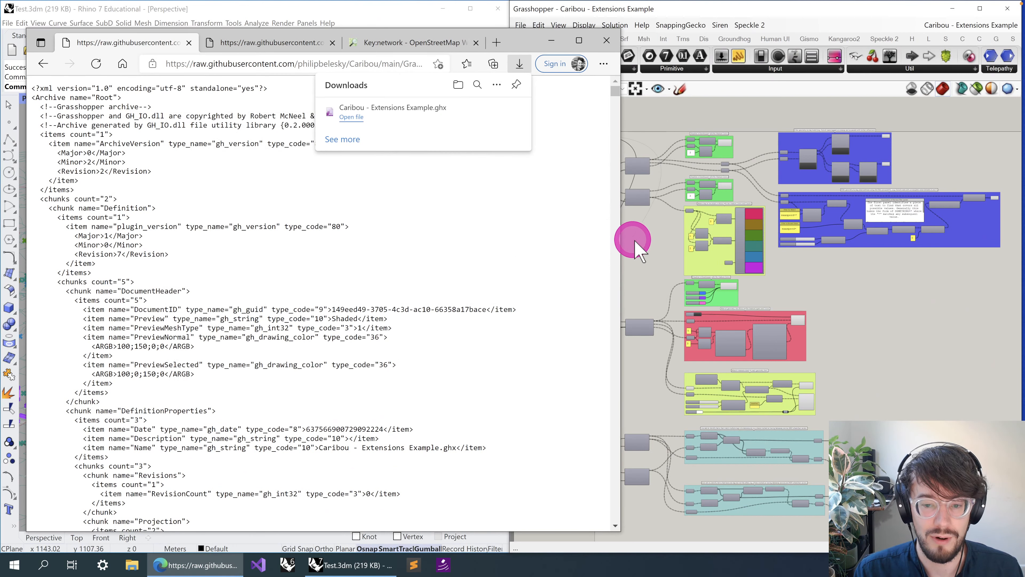
# - Switch to Grasshopper and inspect the File Path parameter labelled "Reference OSM example here", including its options for choosing a file
pyautogui.click(646, 259)
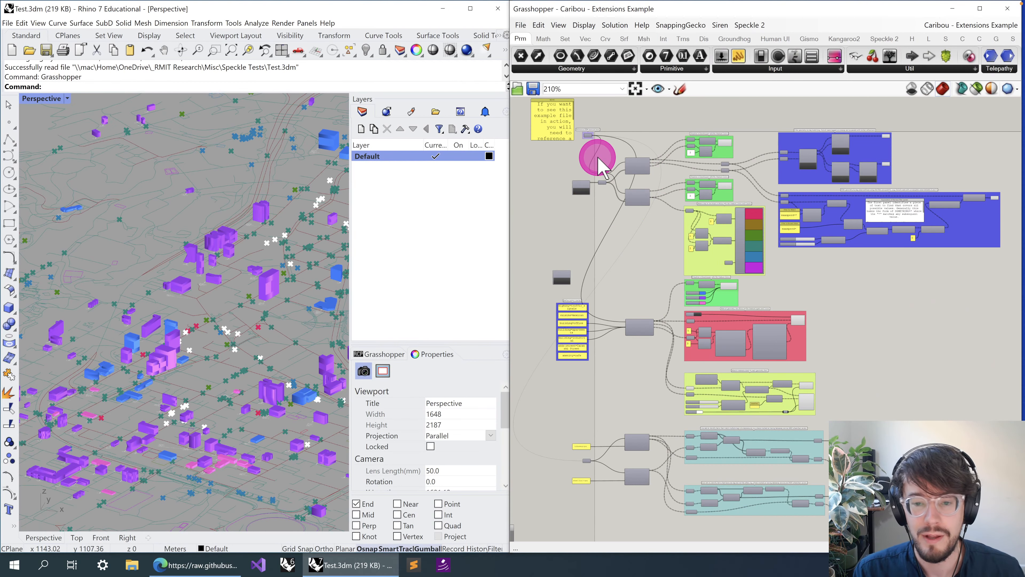
pyautogui.moveTo(577, 154); pyautogui.dragTo(575, 182, button='right')
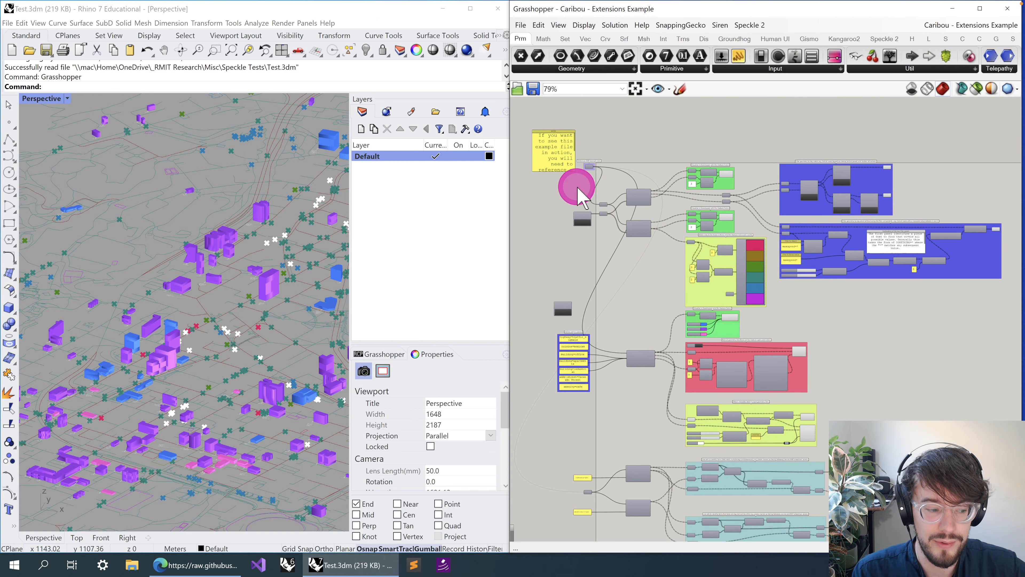
pyautogui.scroll(10, 578, 188)
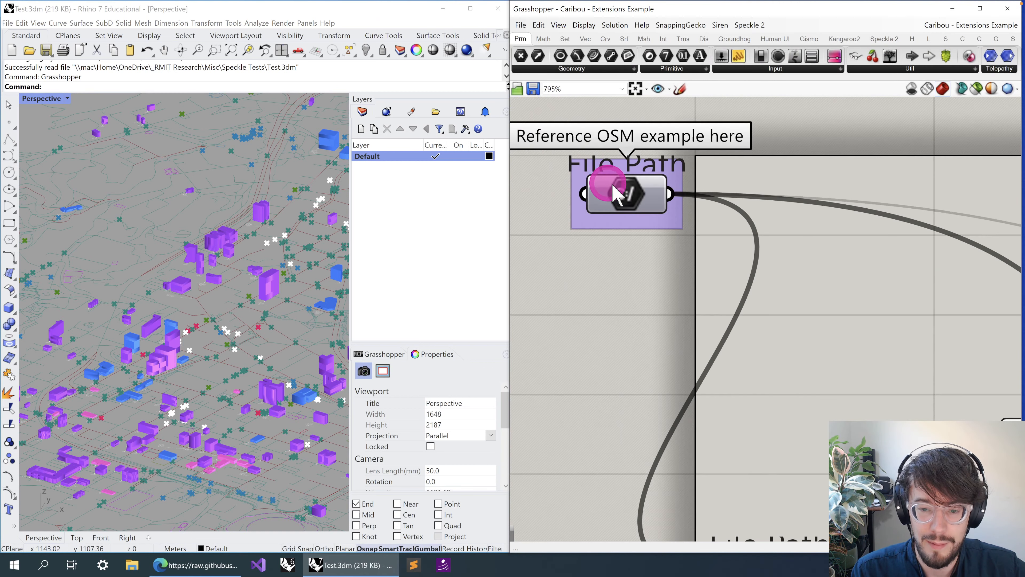
pyautogui.moveTo(631, 200)
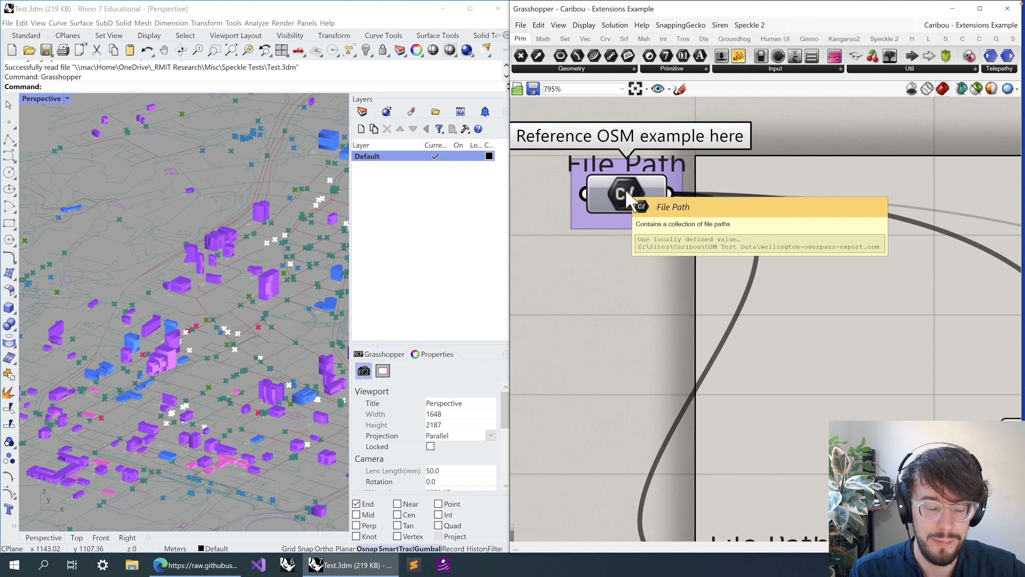
pyautogui.rightClick(626, 199)
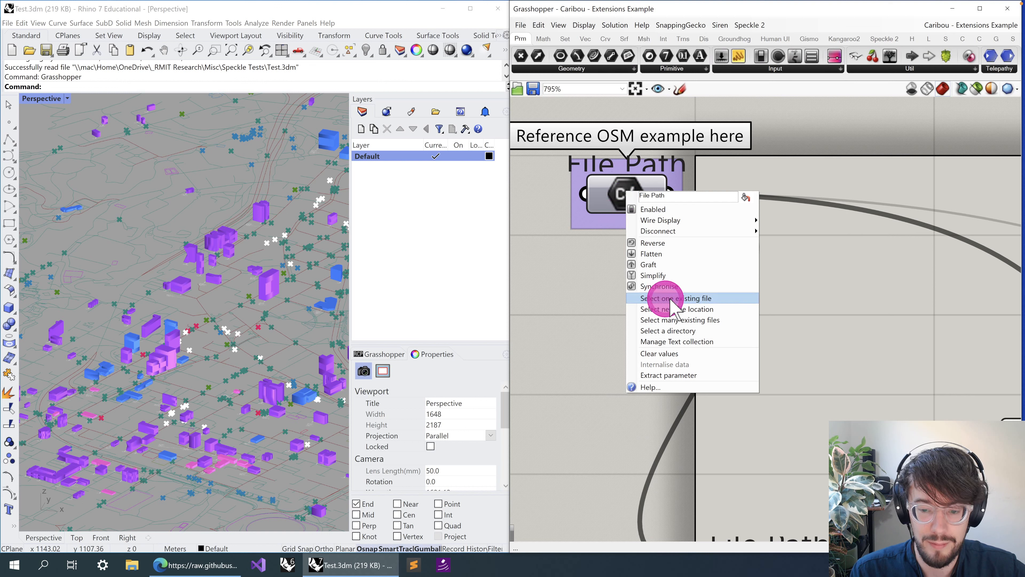
pyautogui.click(589, 291)
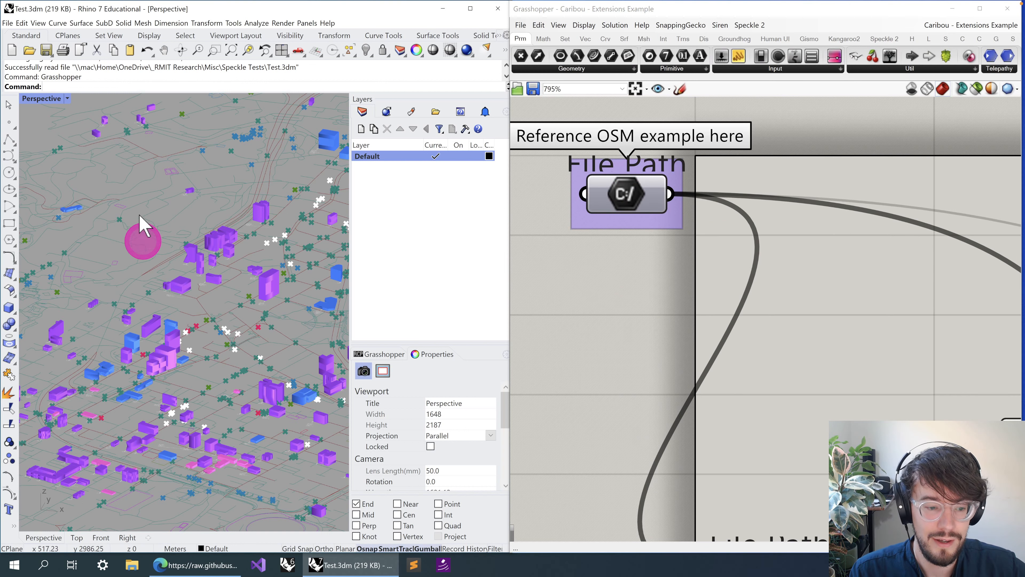
# - Examine the definition from the extraction components to the groups for per-feature color preview and for baking all geometry into Rhino
pyautogui.scroll(-5, 595, 304)
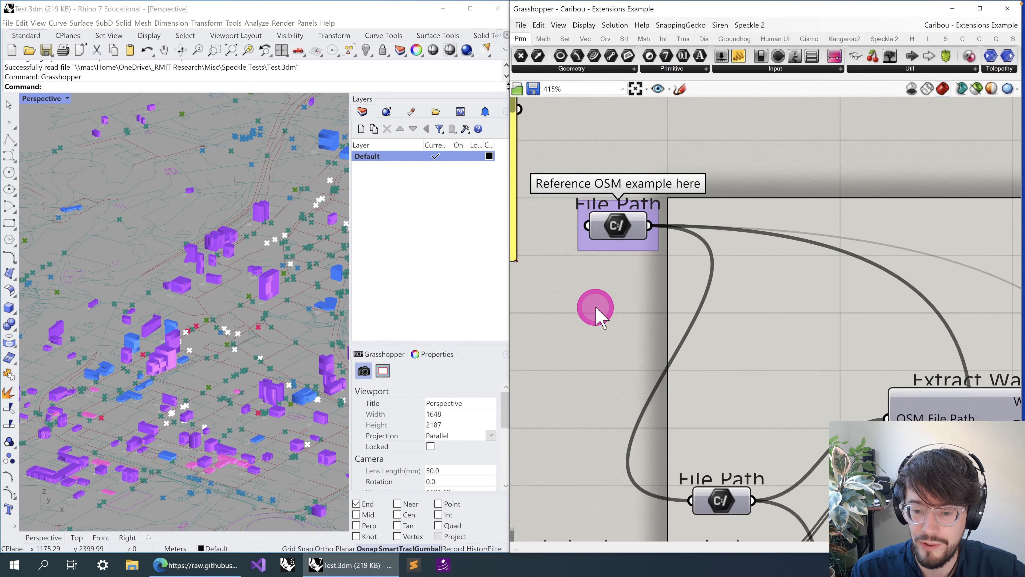
pyautogui.moveTo(648, 170); pyautogui.dragTo(592, 220, button='right')
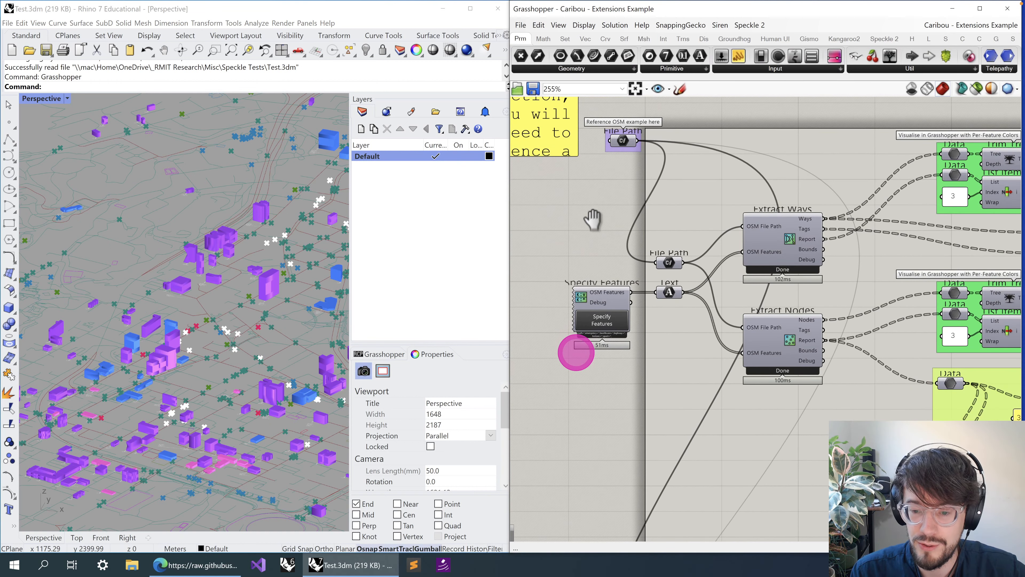
pyautogui.scroll(-4, 599, 232)
pyautogui.moveTo(687, 412); pyautogui.dragTo(574, 208, button='right')
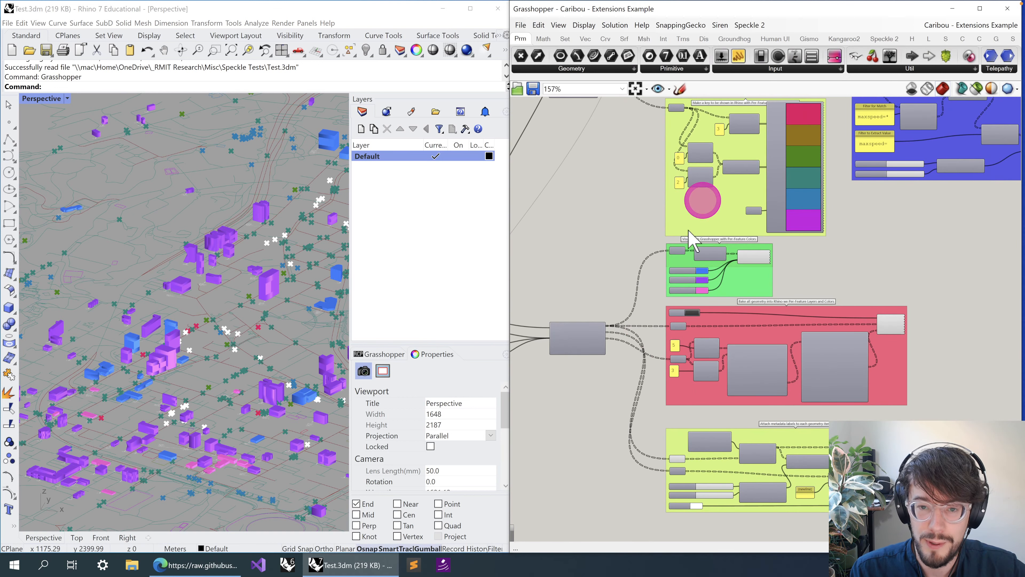
pyautogui.moveTo(849, 270); pyautogui.dragTo(811, 226, button='right')
pyautogui.scroll(3, 788, 252)
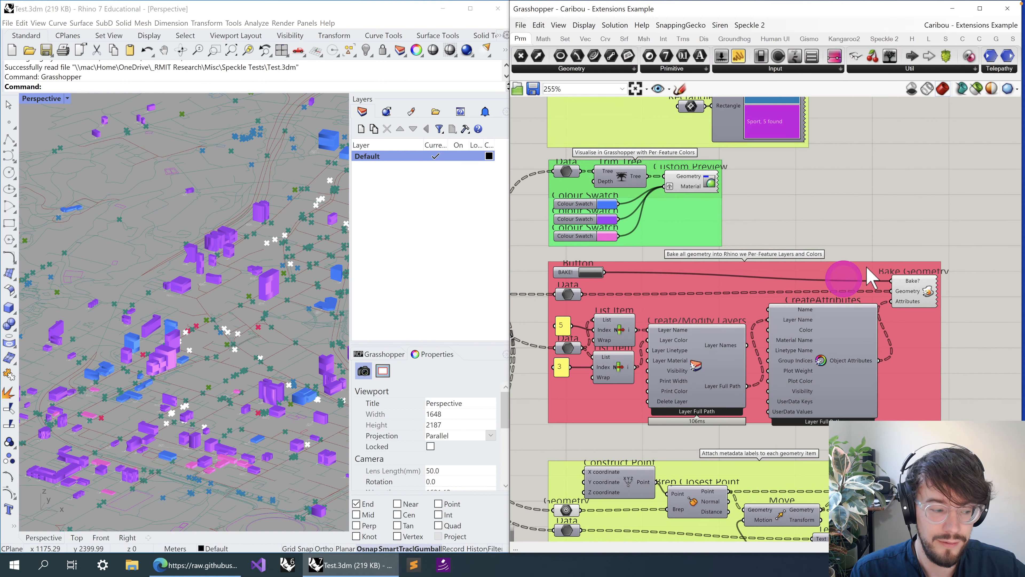
pyautogui.click(464, 259)
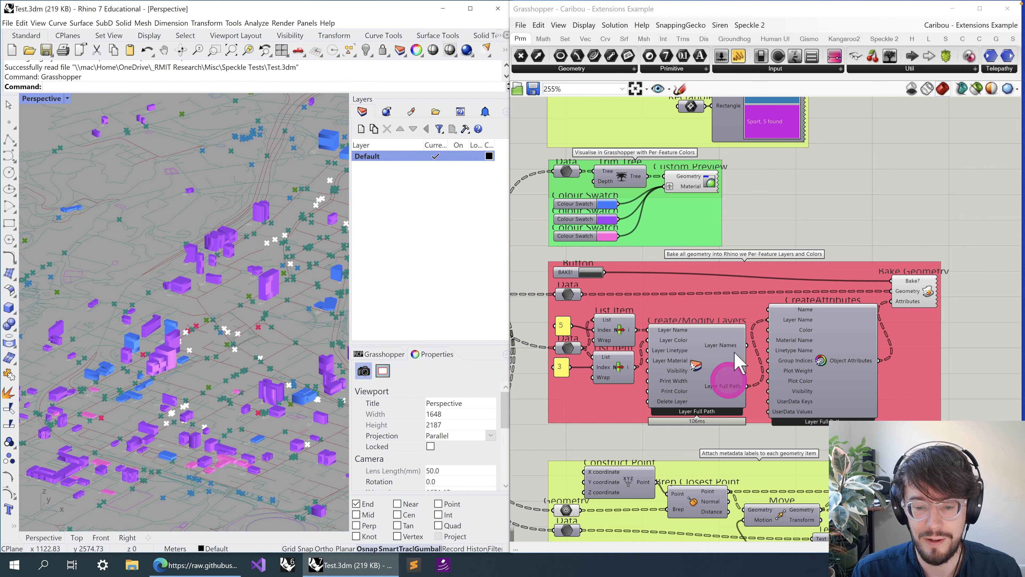
pyautogui.click(785, 224)
pyautogui.moveTo(955, 229); pyautogui.dragTo(507, 444)
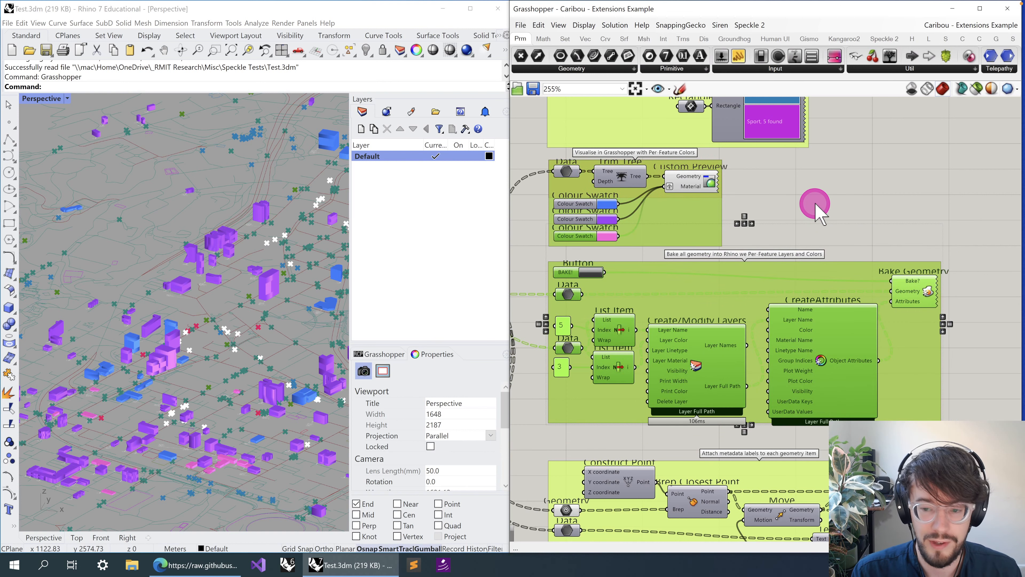
pyautogui.click(813, 204)
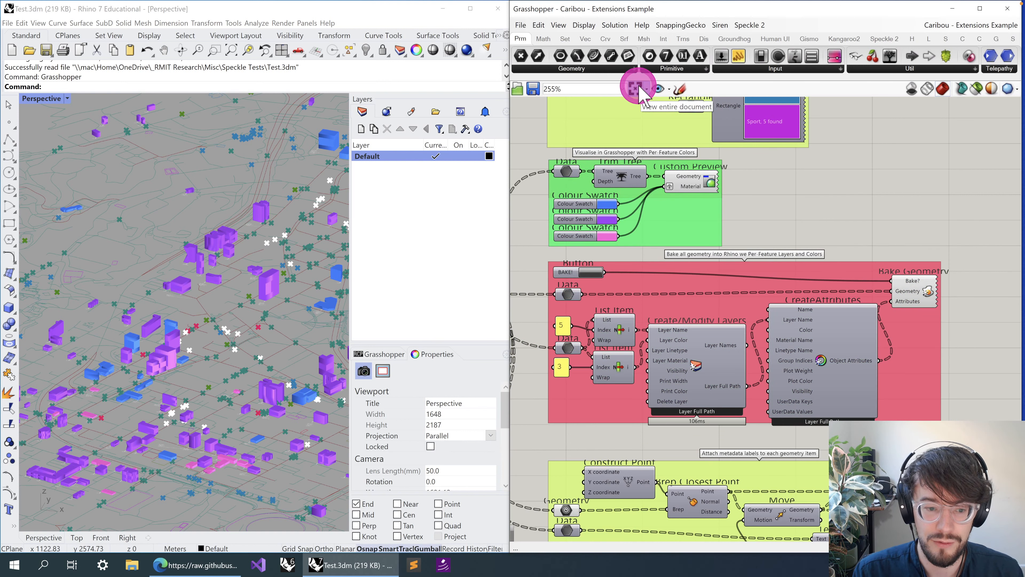
# - Show the entire definition, and inspect the File Path, Specify Features, Extract Ways and Extract Nodes components at its start
pyautogui.click(635, 89)
pyautogui.moveTo(594, 195); pyautogui.dragTo(600, 227, button='right')
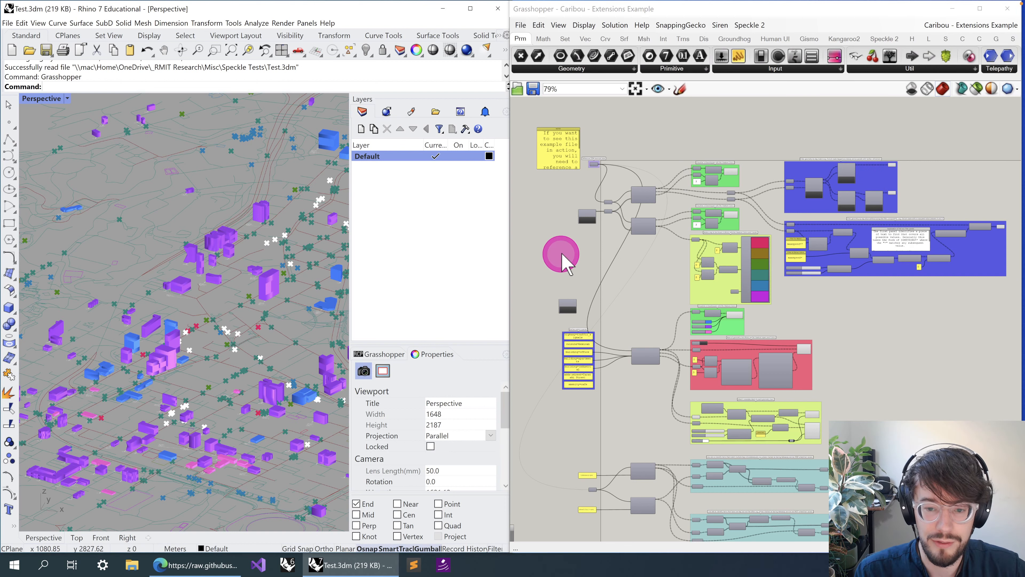
pyautogui.moveTo(610, 151); pyautogui.dragTo(639, 208, button='right')
pyautogui.scroll(5, 638, 208)
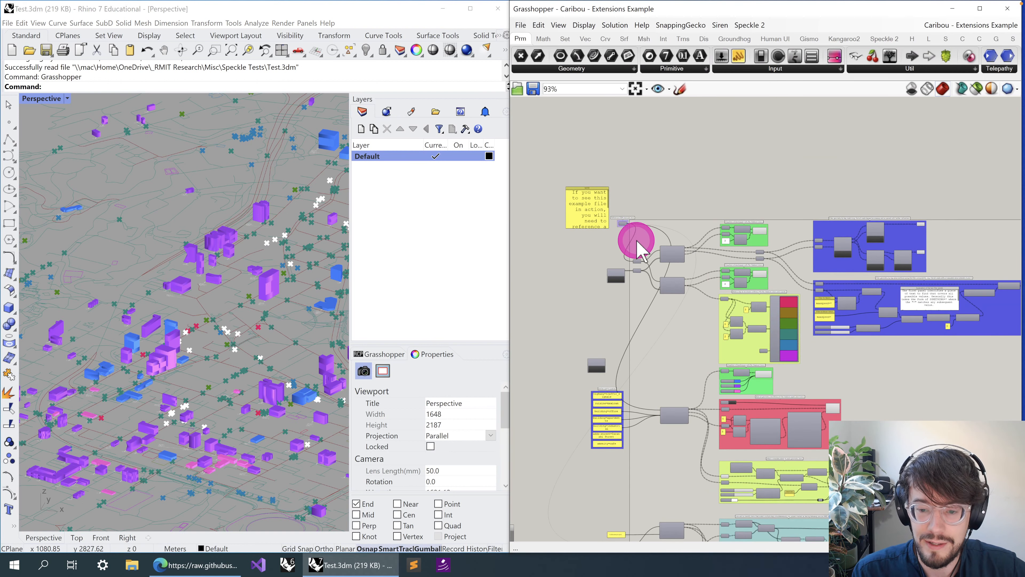
pyautogui.moveTo(715, 210); pyautogui.dragTo(796, 219, button='right')
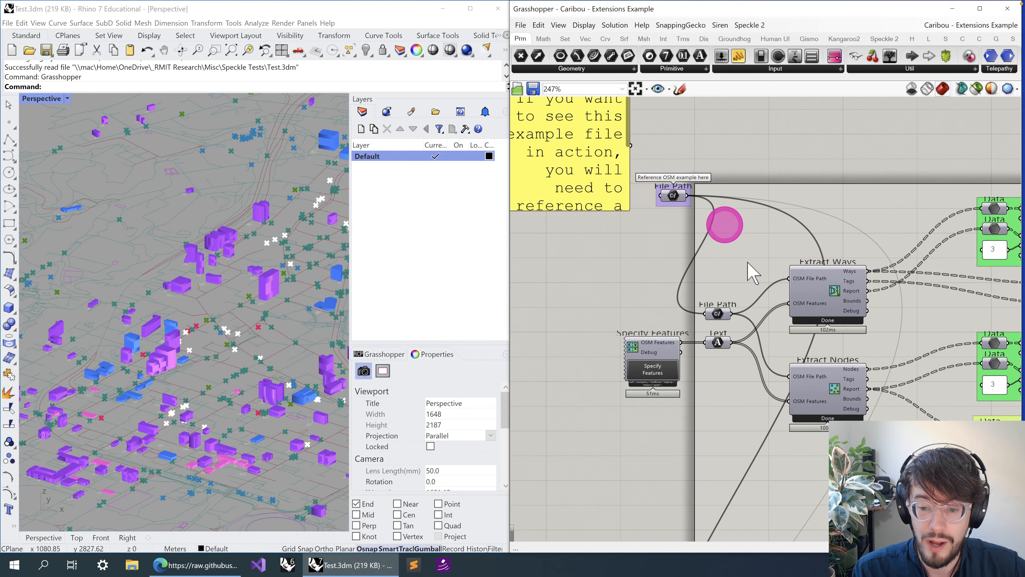
pyautogui.moveTo(934, 469); pyautogui.dragTo(551, 128)
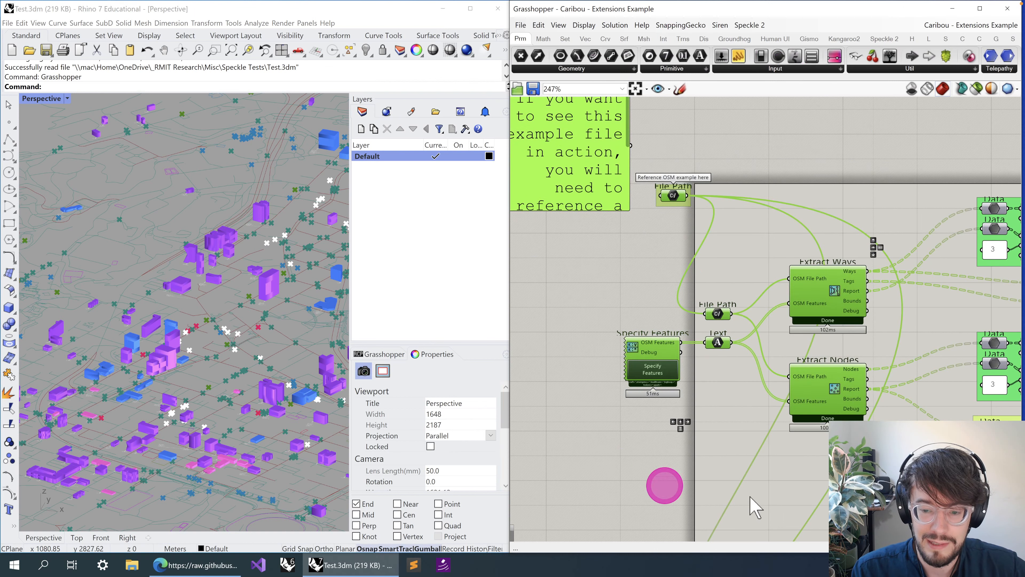
pyautogui.click(747, 225)
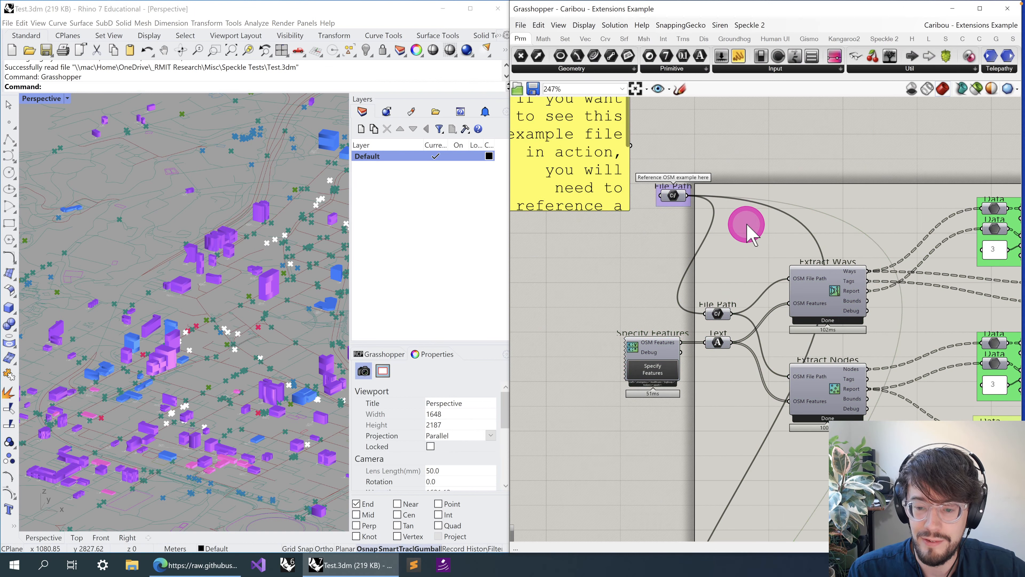
pyautogui.scroll(2, 747, 225)
pyautogui.click(671, 194)
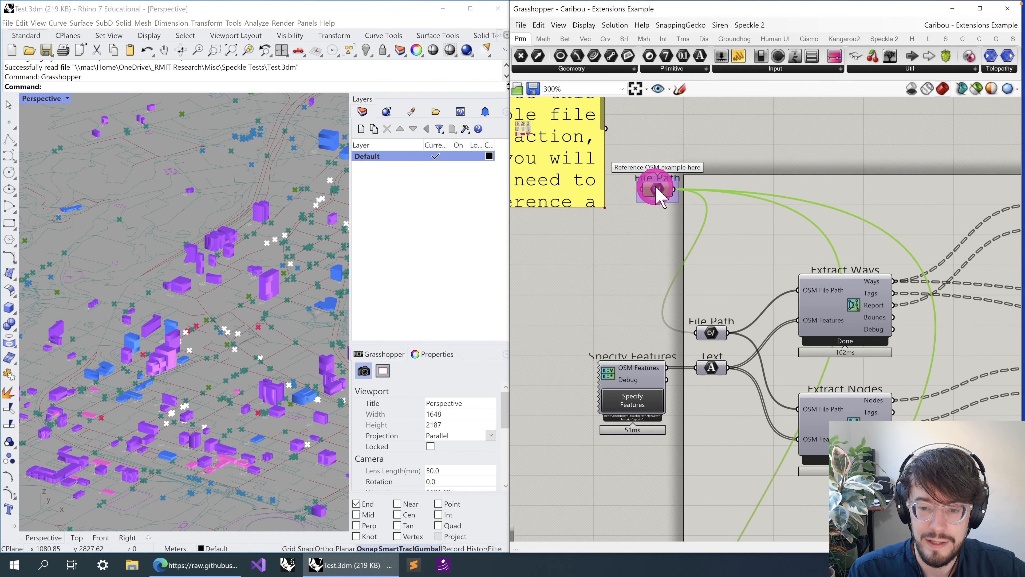
pyautogui.click(733, 215)
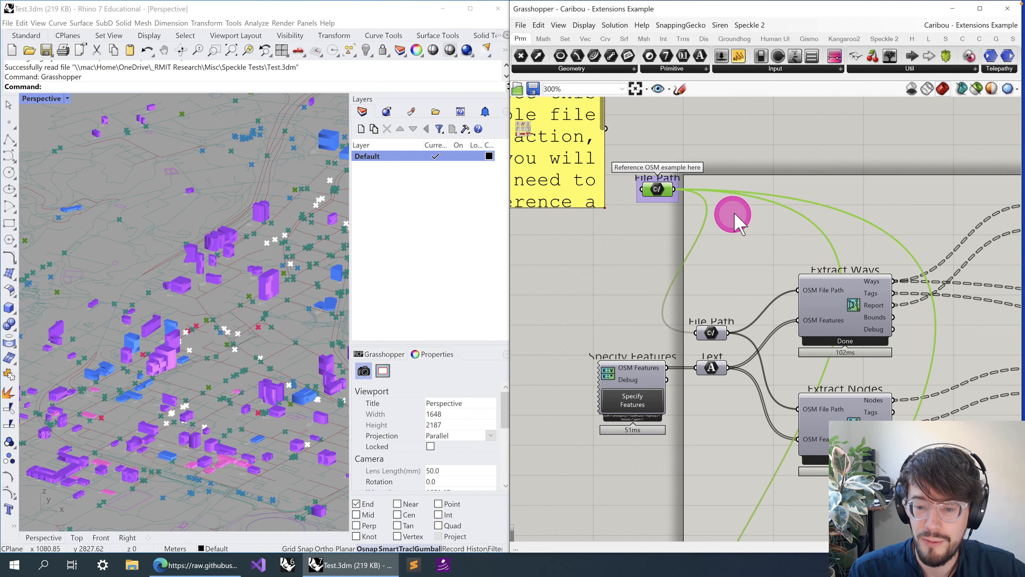
# - Open the feature list of the Specify Features component, review the checked feature types, and close it without changing the selection
pyautogui.click(633, 404)
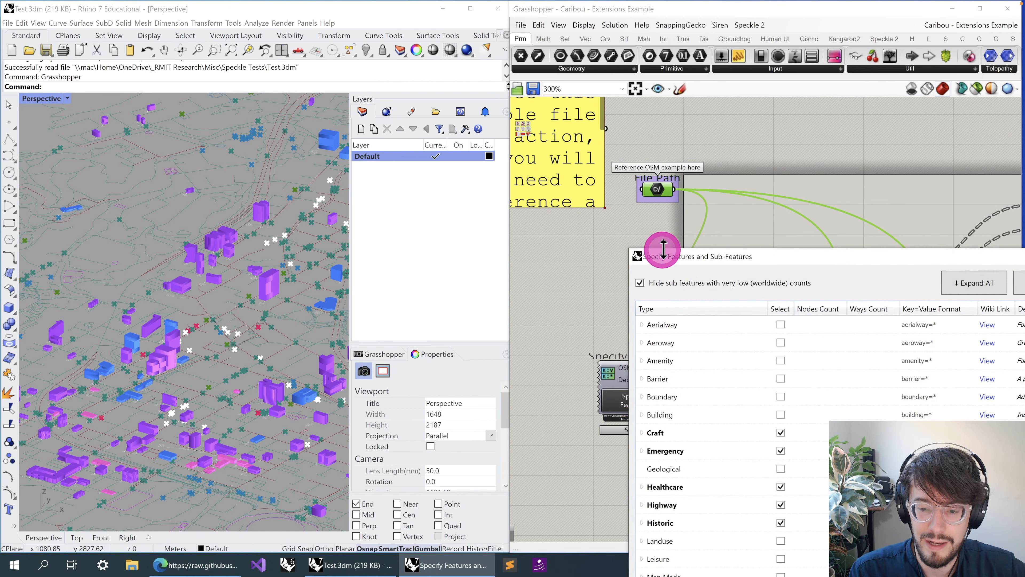
pyautogui.moveTo(691, 257); pyautogui.dragTo(400, 130)
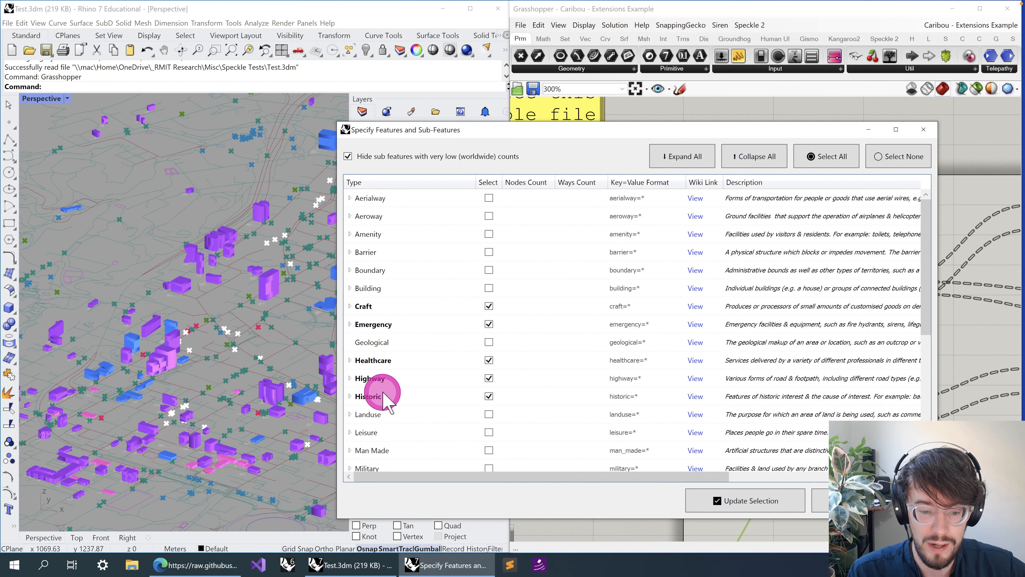
pyautogui.click(913, 135)
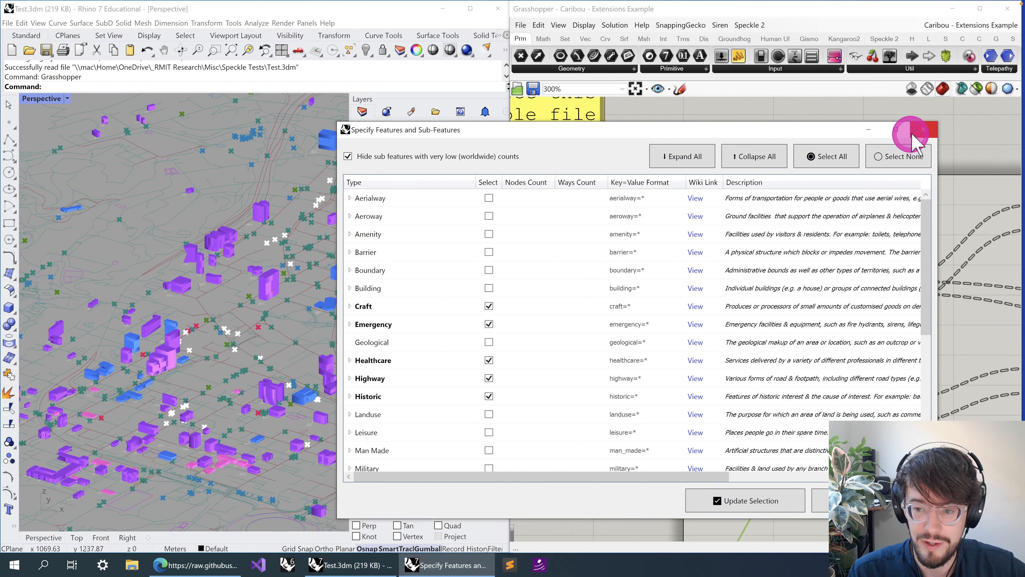
# - Restrict the preview to selected components and view the geometry of Extract Ways, Extract Nodes and Extract Buildings one at a time
pyautogui.moveTo(831, 215); pyautogui.dragTo(747, 169, button='right')
pyautogui.click(767, 265)
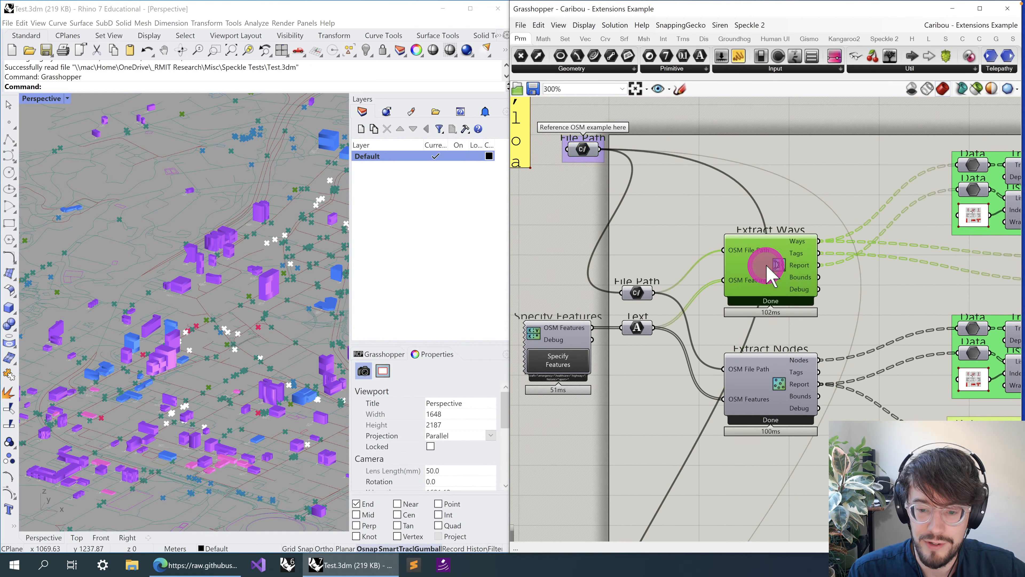
pyautogui.click(978, 88)
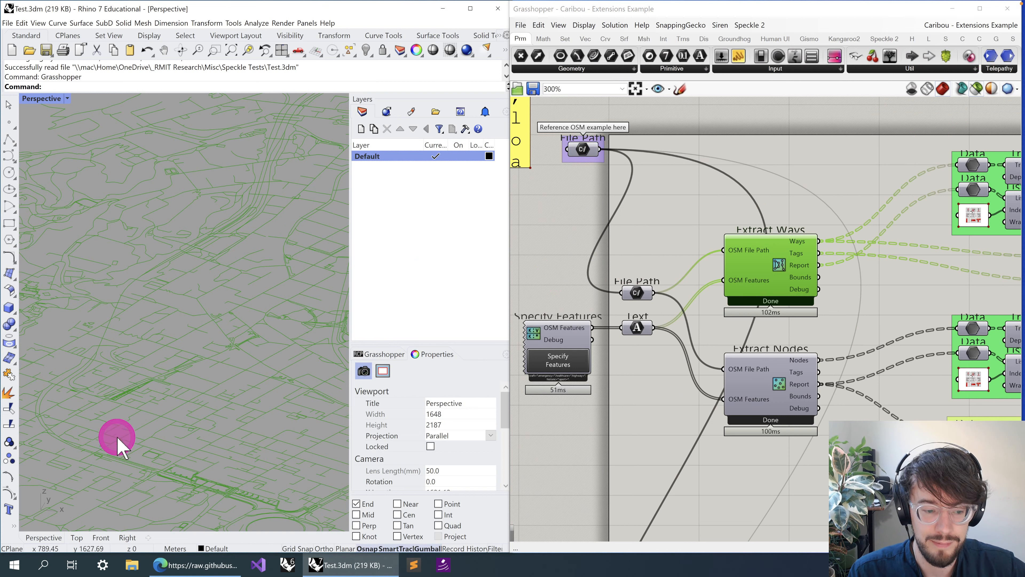
pyautogui.click(778, 395)
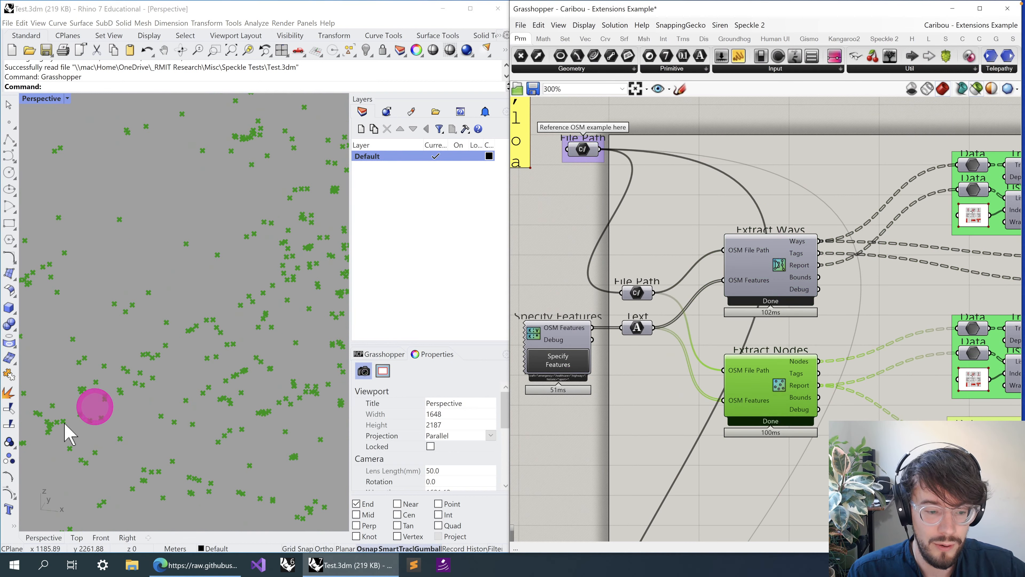
pyautogui.scroll(-7, 767, 404)
pyautogui.moveTo(767, 377); pyautogui.dragTo(761, 173, button='right')
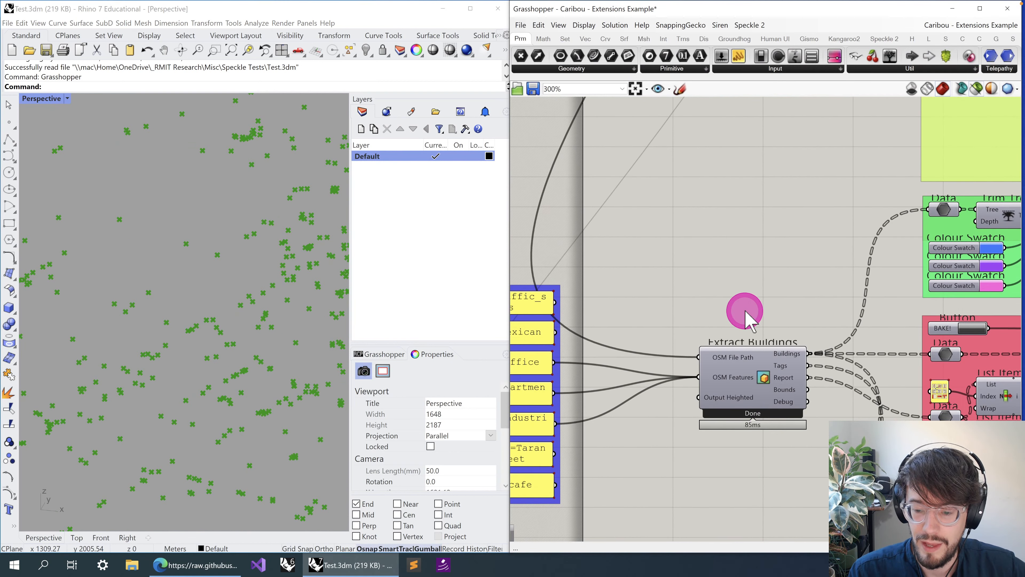
pyautogui.click(747, 388)
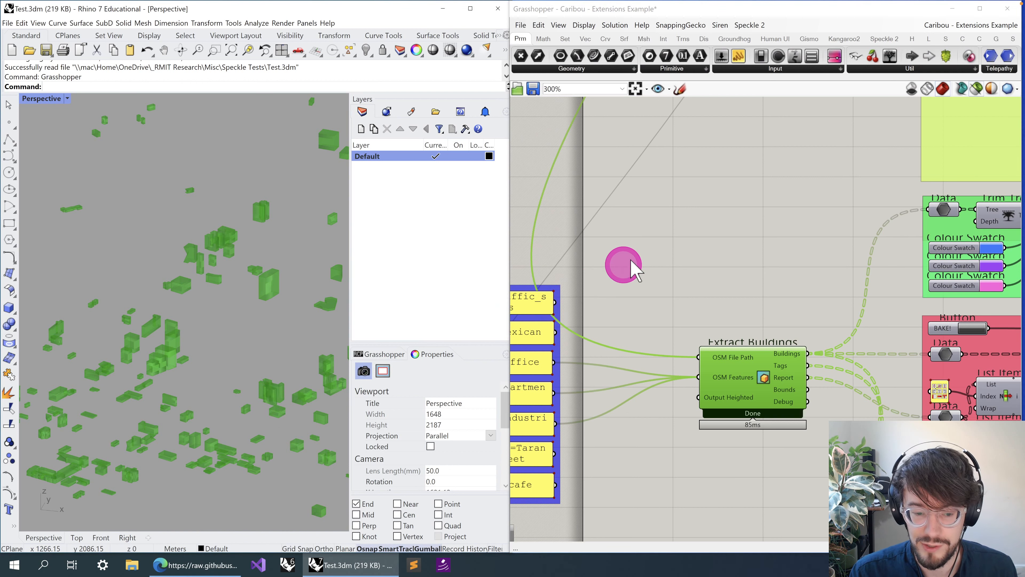
# - Preview Extract Ways together with Extract Buildings, examine both in the viewport, and clear the selection and turn off selected-only preview
pyautogui.moveTo(762, 160); pyautogui.dragTo(747, 388, button='right')
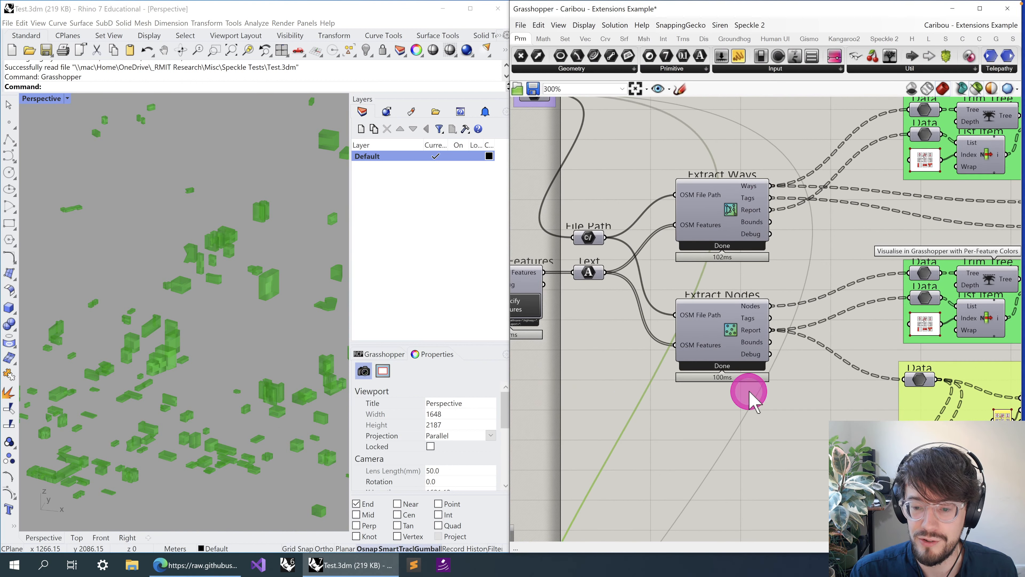
pyautogui.moveTo(719, 224)
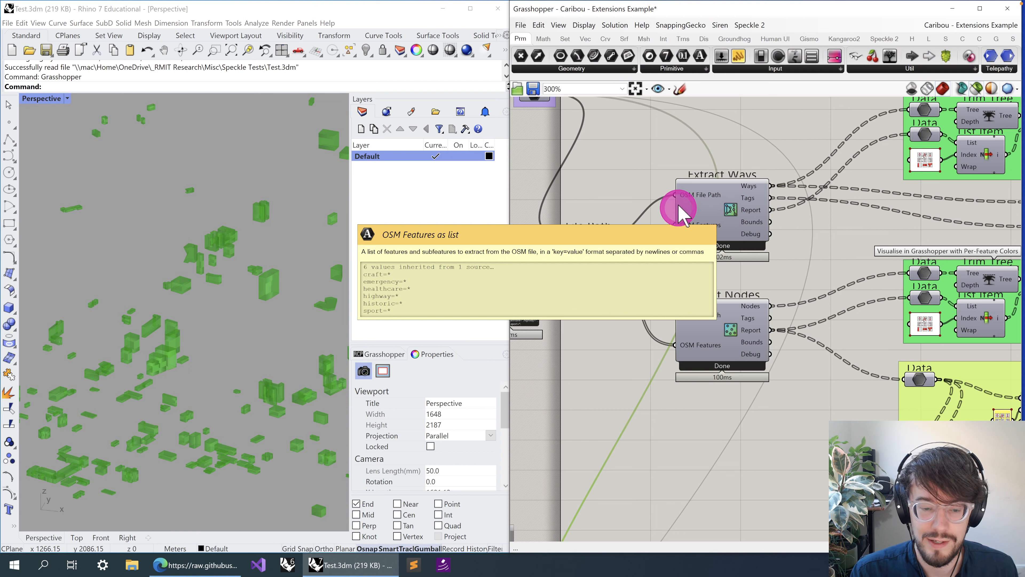
pyautogui.click(166, 319)
pyautogui.click(725, 223)
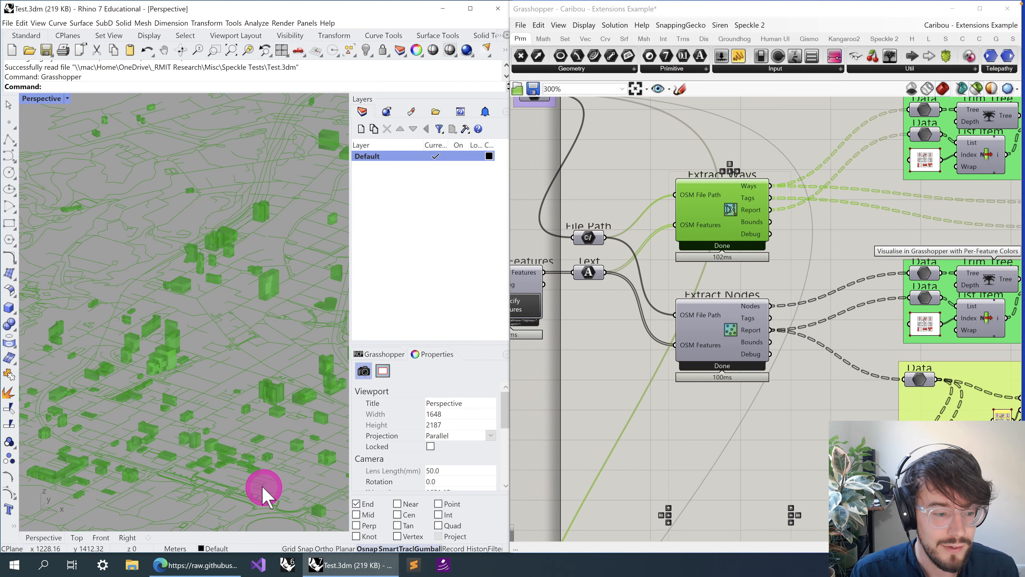
pyautogui.scroll(3, 234, 452)
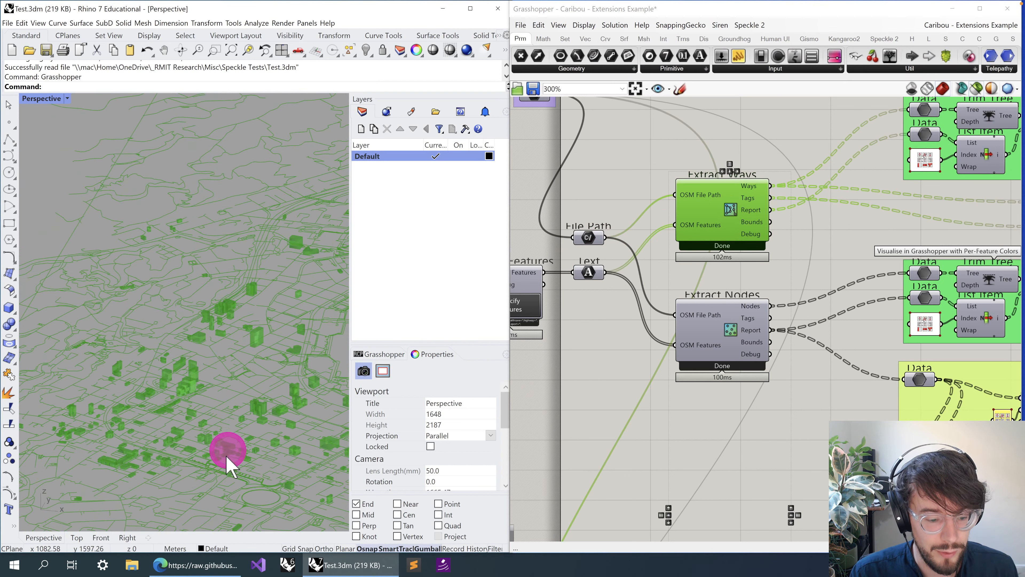
pyautogui.scroll(3, 242, 478)
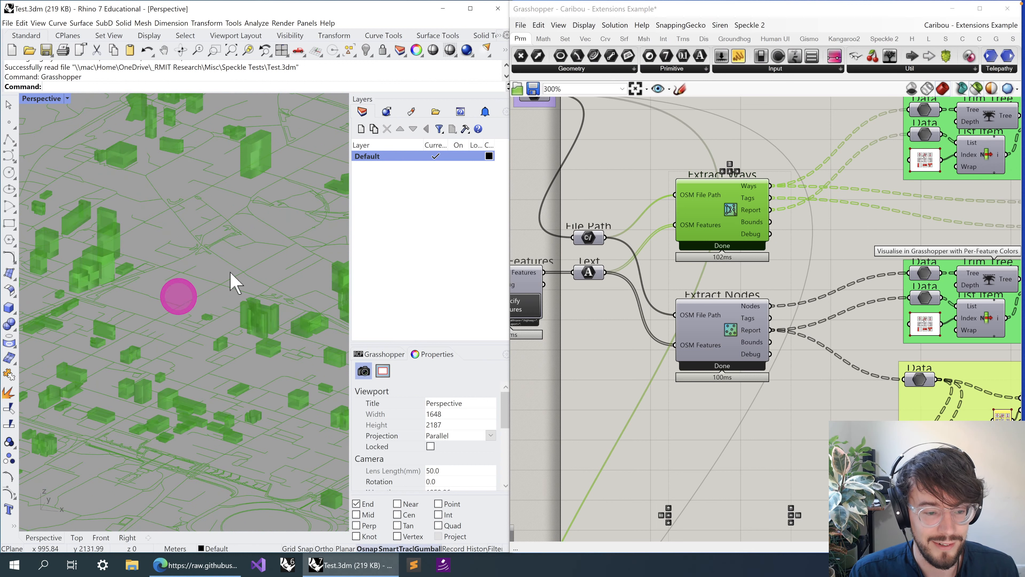
pyautogui.moveTo(616, 344); pyautogui.dragTo(631, 356, button='right')
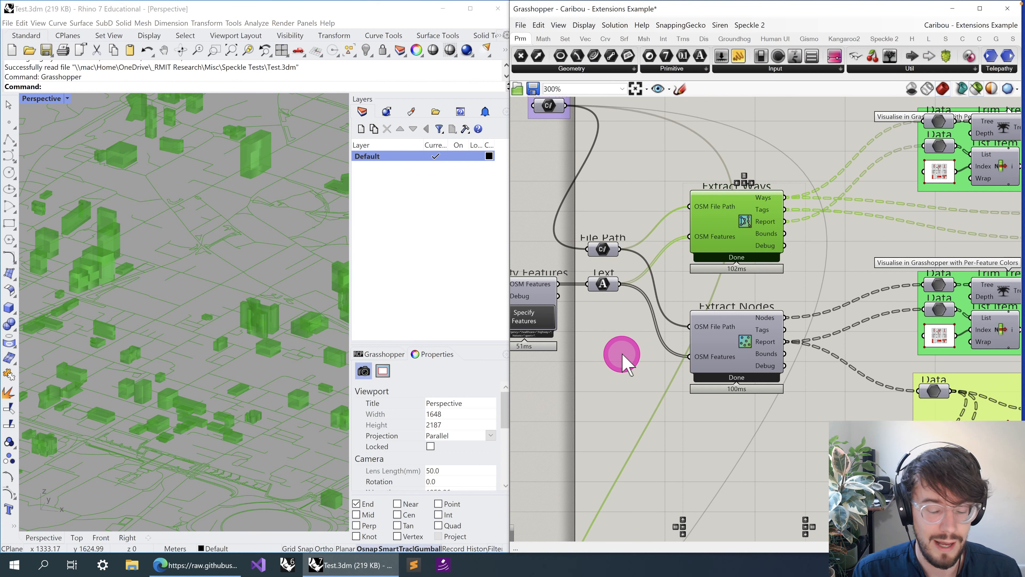
pyautogui.scroll(-2, 622, 357)
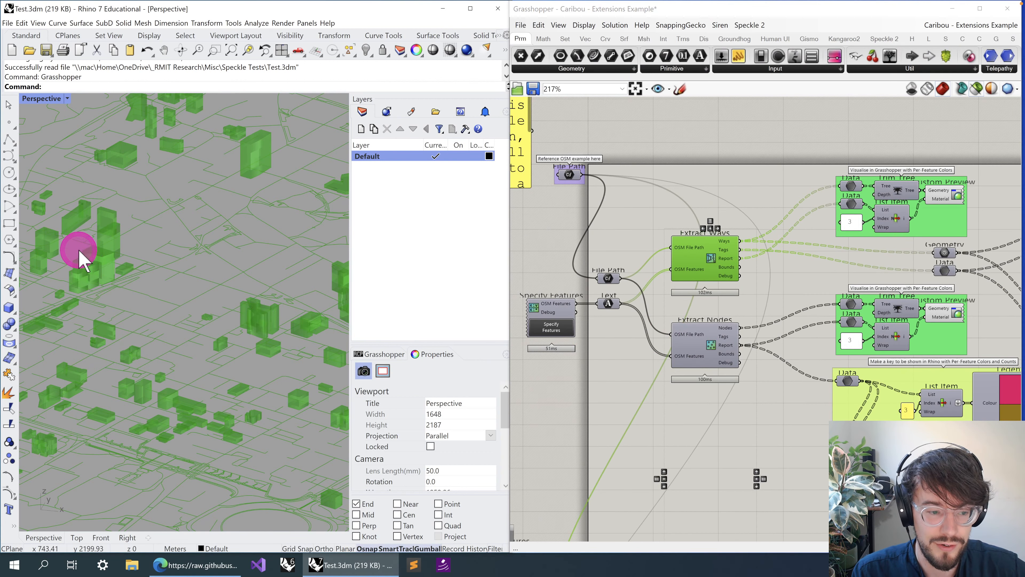
pyautogui.click(670, 187)
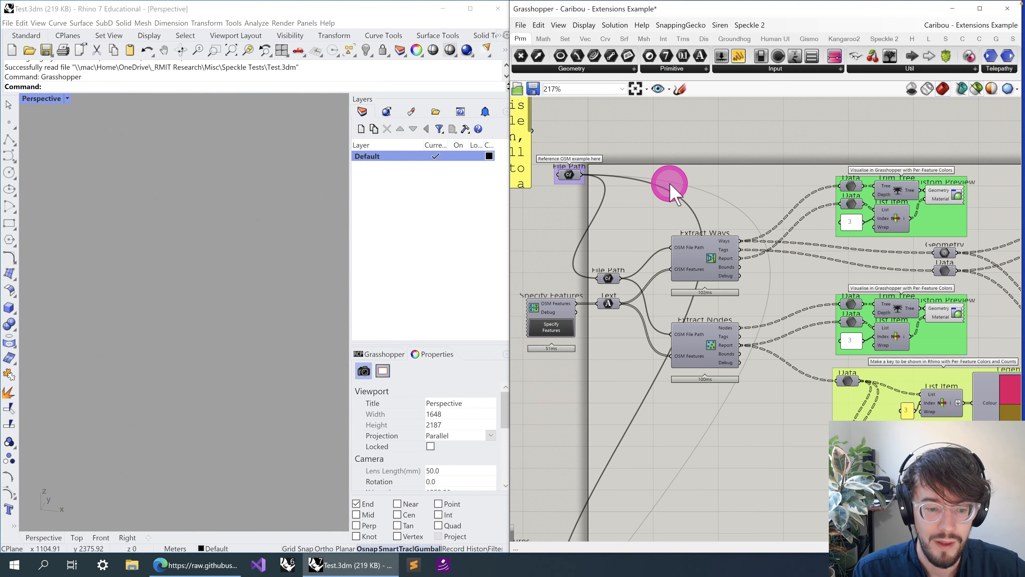
pyautogui.click(979, 90)
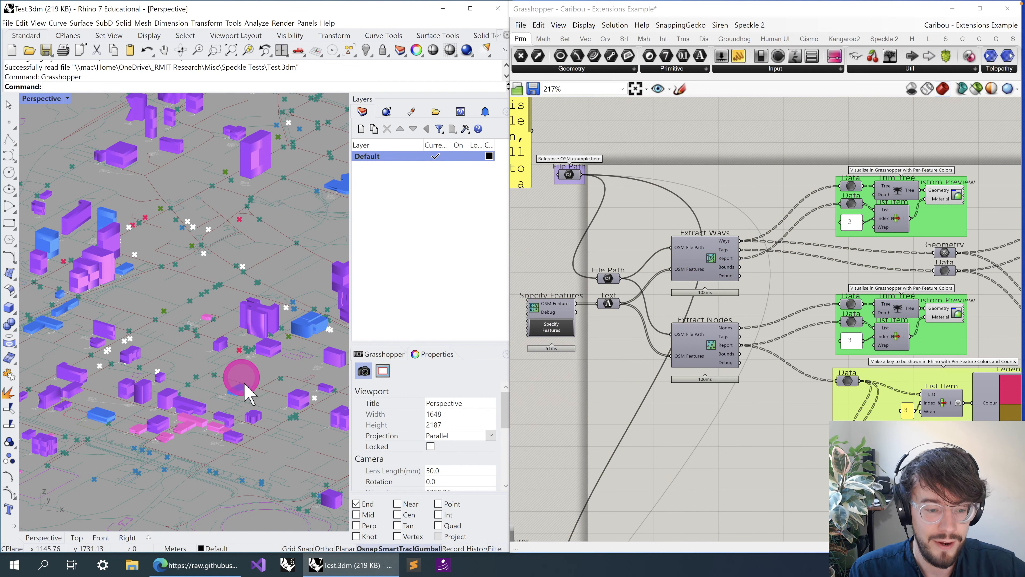
# - Examine the colour-coded buildings, ways and nodes in the Rhino viewport up close and as a whole, including the feature legend
pyautogui.scroll(4, 242, 386)
pyautogui.keyDown('shift'); pyautogui.moveTo(246, 351); pyautogui.dragTo(96, 349, button='right'); pyautogui.keyUp('shift')
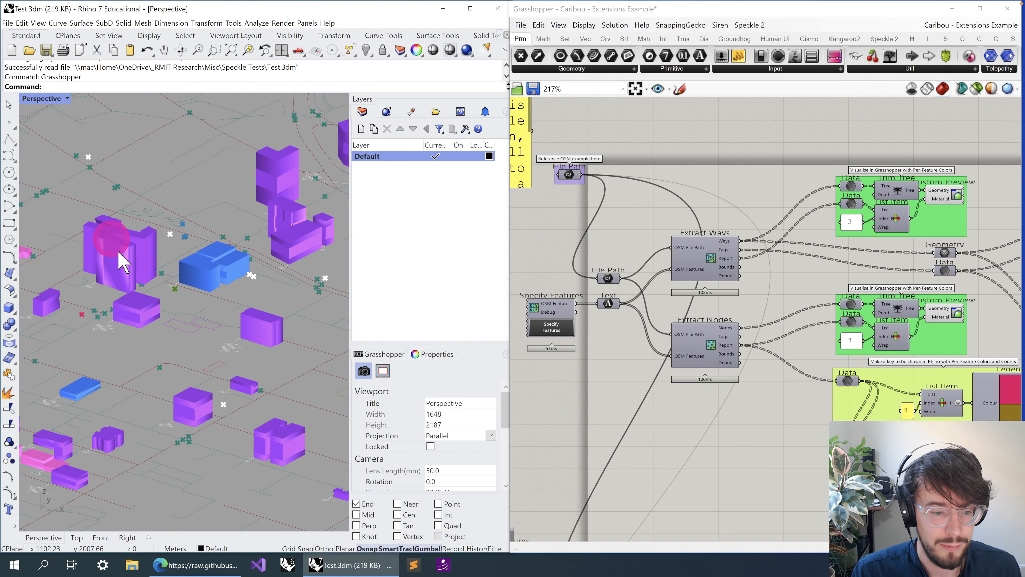
pyautogui.scroll(-8, 158, 340)
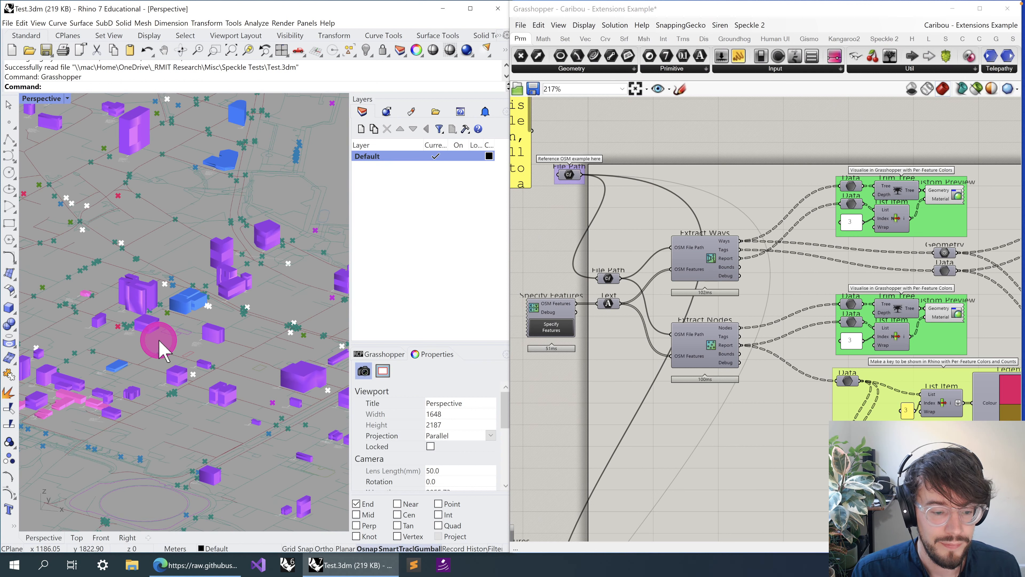
pyautogui.scroll(4, 212, 430)
pyautogui.keyDown('shift'); pyautogui.moveTo(130, 467); pyautogui.dragTo(219, 353, button='right'); pyautogui.keyUp('shift')
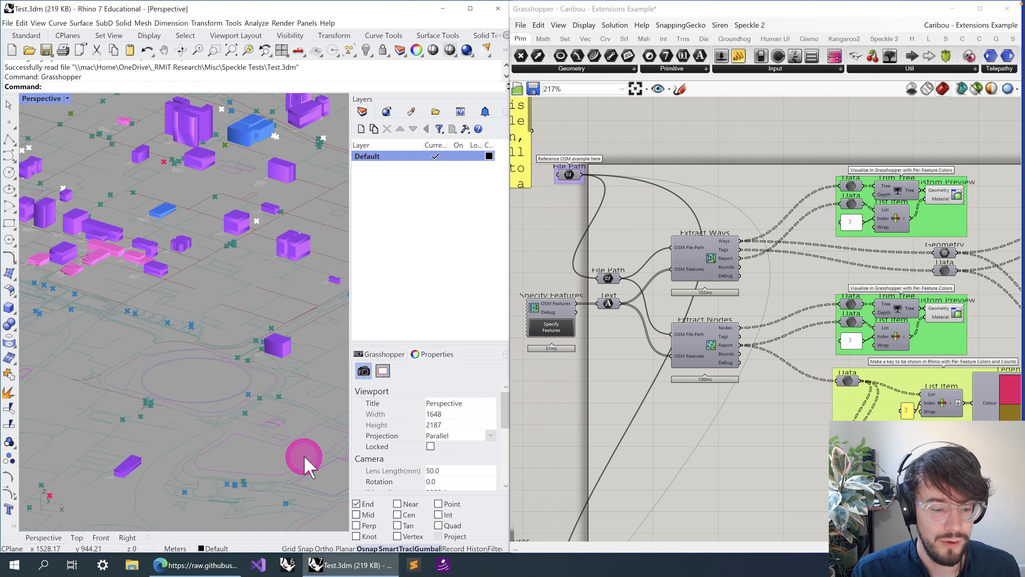
pyautogui.scroll(5, 304, 458)
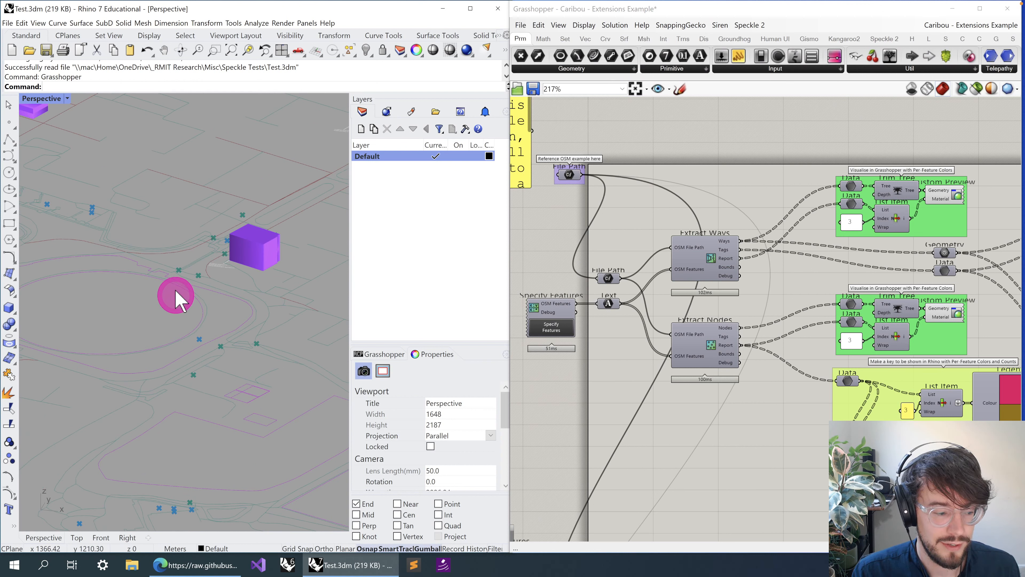
pyautogui.scroll(-10, 167, 405)
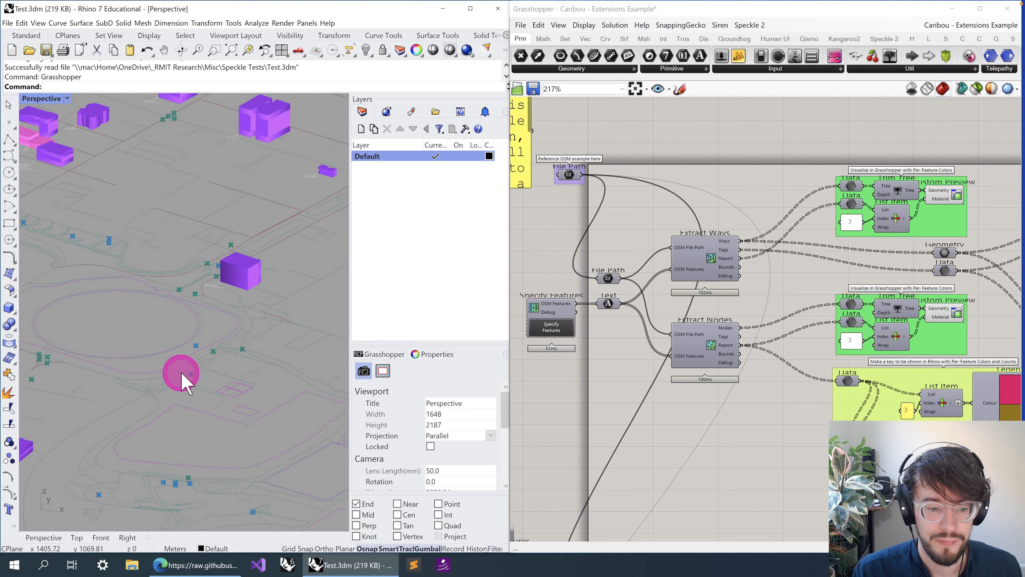
pyautogui.scroll(-8, 181, 383)
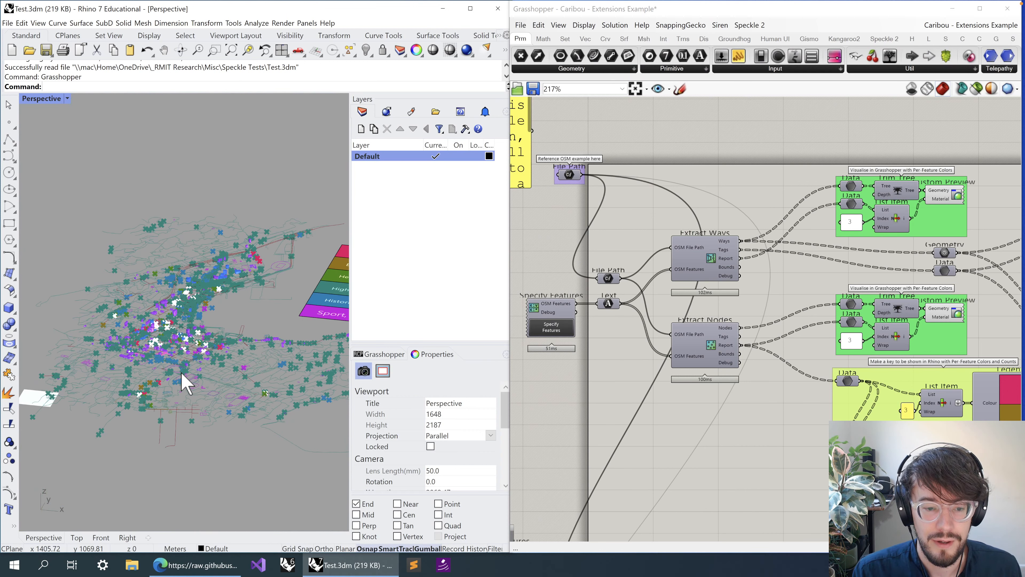
pyautogui.scroll(5, 289, 342)
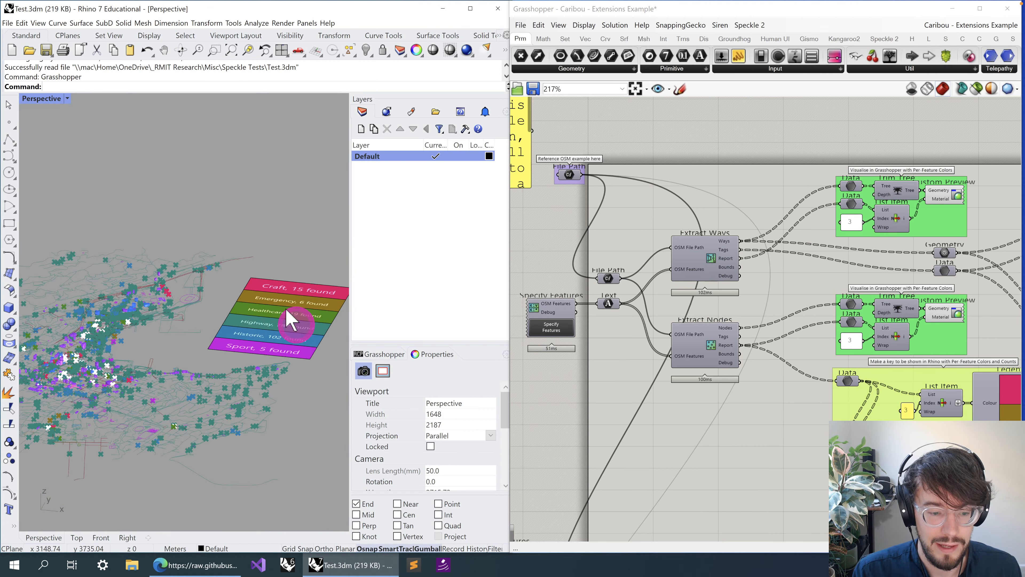
# - Set the Perspective viewport to the Plan view and frame the mapped features
pyautogui.click(67, 98)
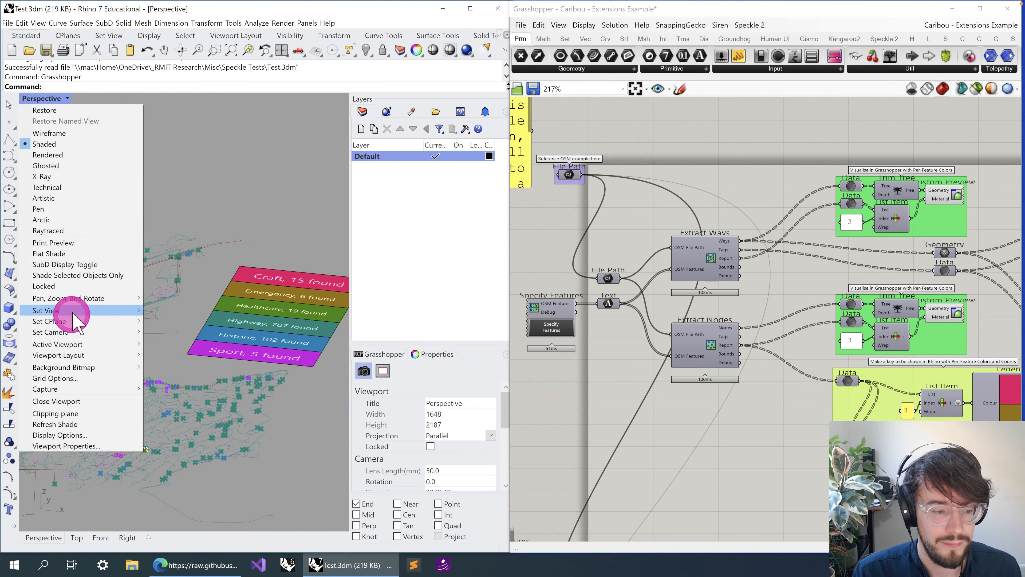
pyautogui.moveTo(80, 309)
pyautogui.click(155, 310)
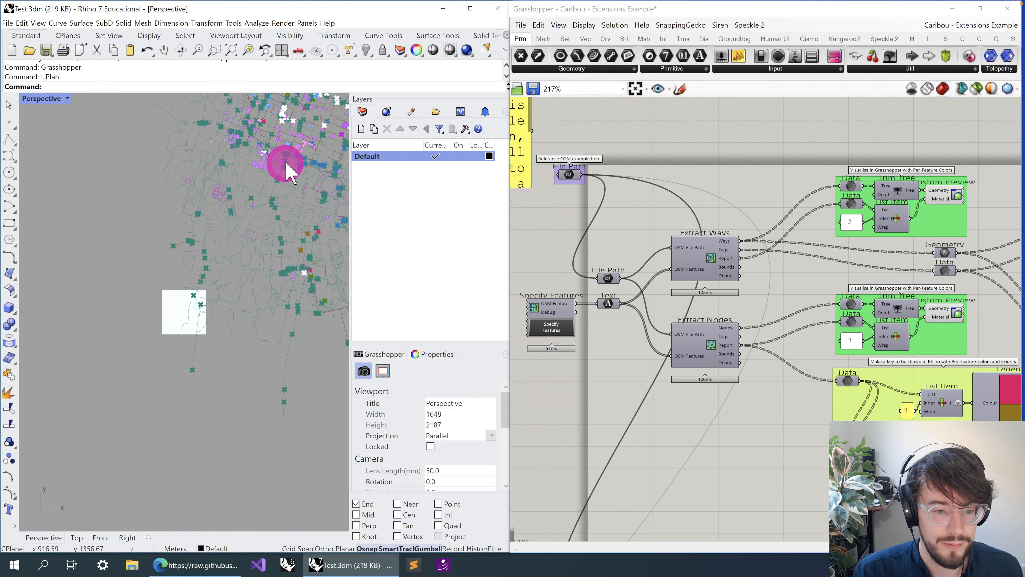
pyautogui.scroll(4, 300, 149)
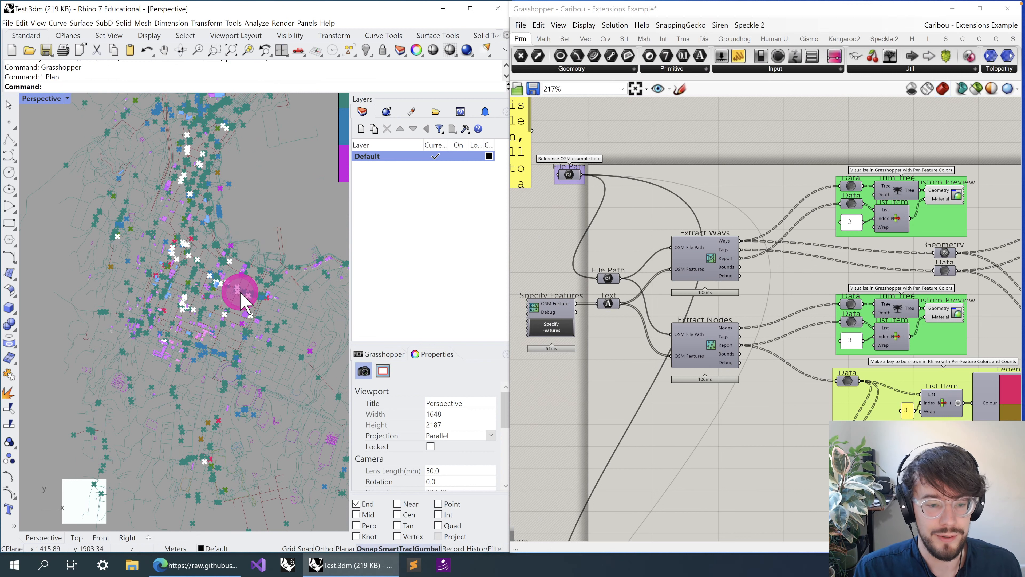
# - Inspect the per-feature color preview group for ways, moving its Custom Preview component slightly away from List Item and checking its Material input
pyautogui.moveTo(747, 157); pyautogui.dragTo(583, 190, button='right')
pyautogui.moveTo(611, 156); pyautogui.dragTo(811, 279)
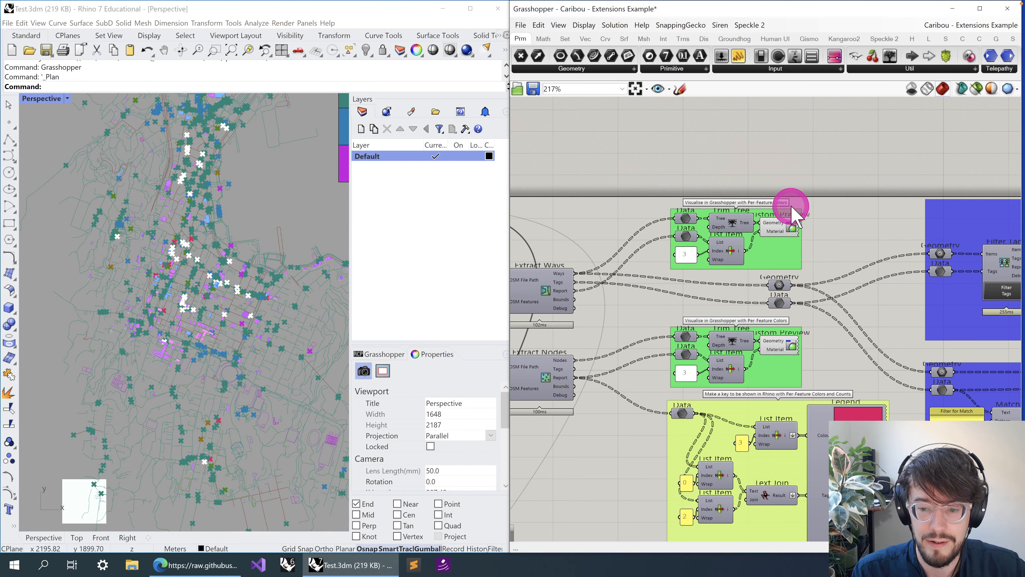
pyautogui.scroll(2, 792, 206)
pyautogui.moveTo(717, 154); pyautogui.dragTo(770, 179, button='right')
pyautogui.scroll(10, 229, 268)
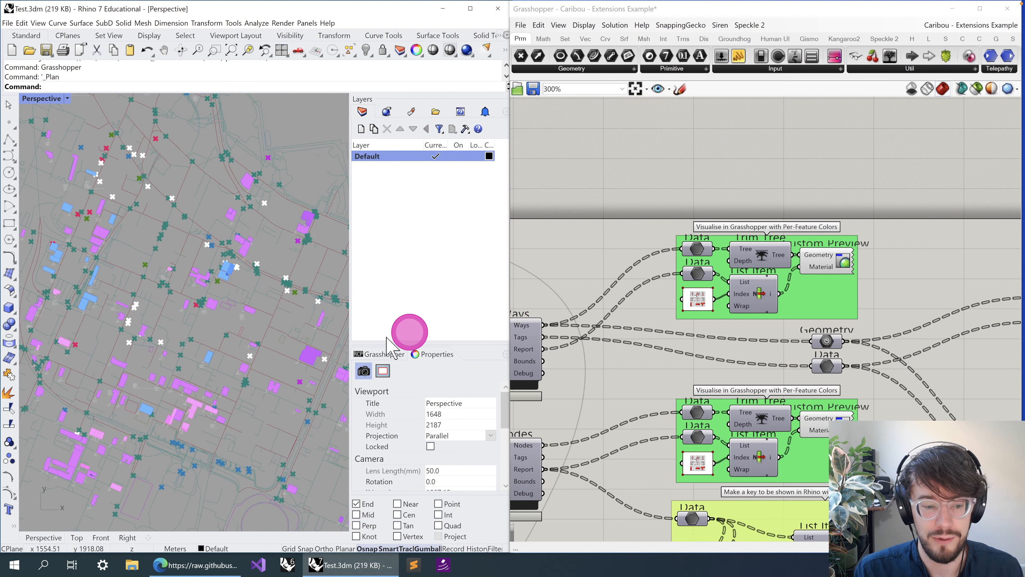
pyautogui.click(791, 177)
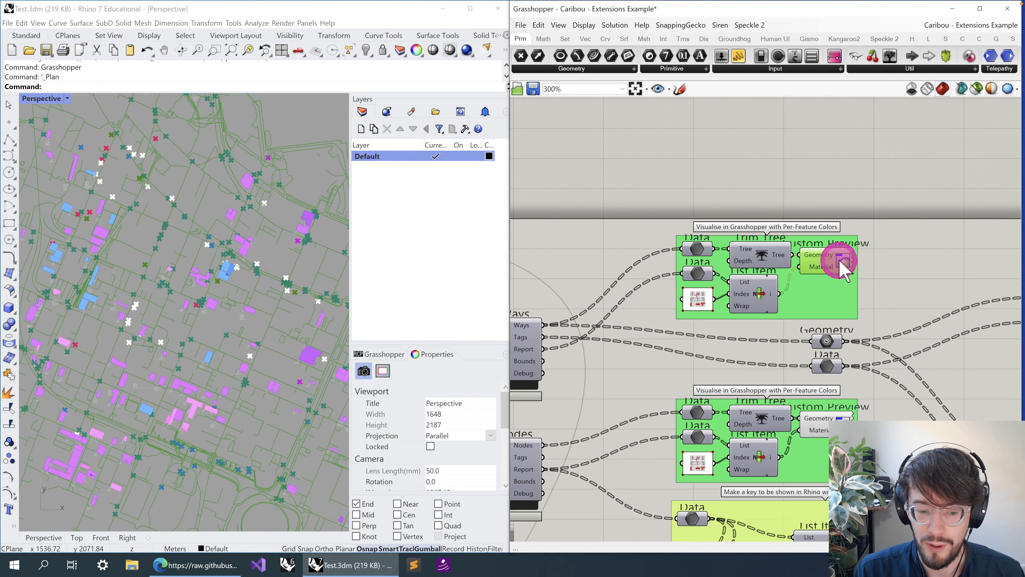
pyautogui.moveTo(844, 268); pyautogui.dragTo(858, 268)
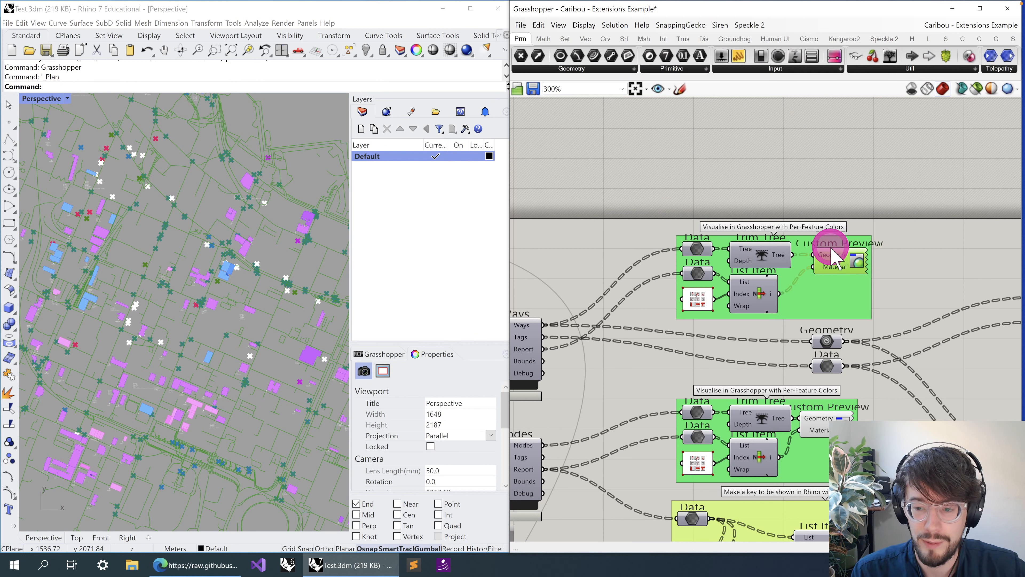
pyautogui.moveTo(836, 261)
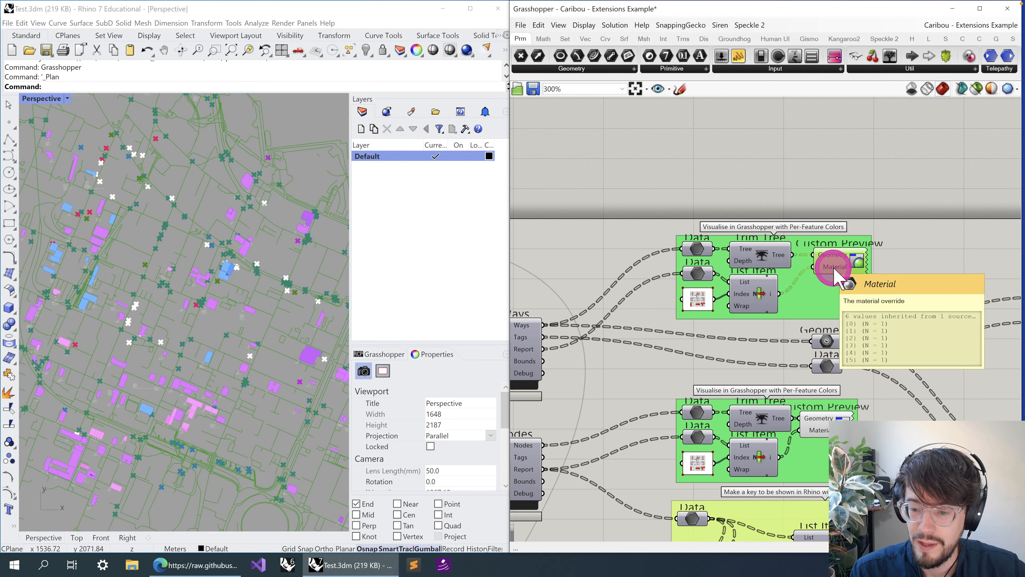
# - Add two empty Panels side by side above the per-feature color preview group for ways
pyautogui.doubleClick(819, 173)
pyautogui.write('//')
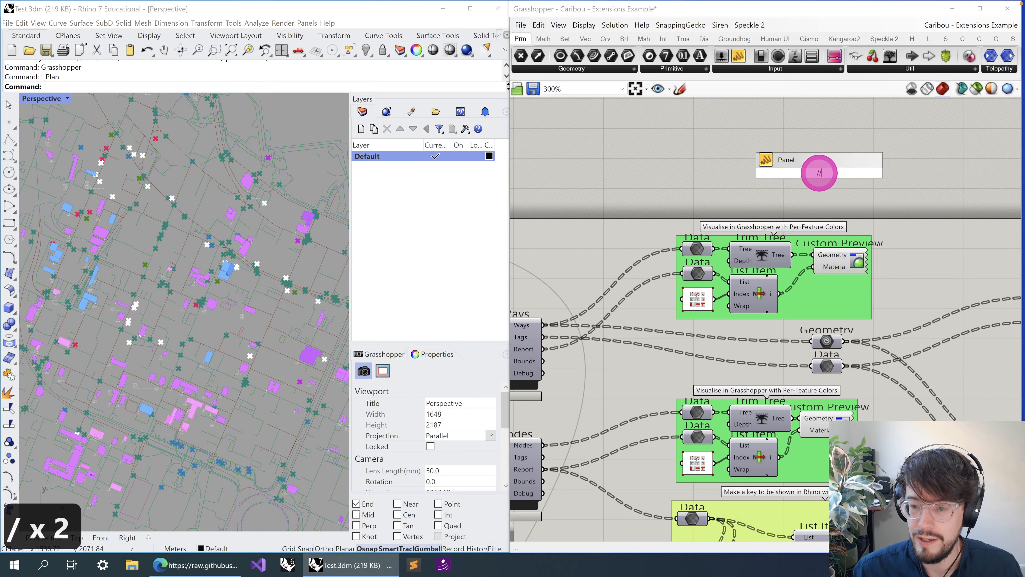
pyautogui.press('Return')
pyautogui.doubleClick(682, 164)
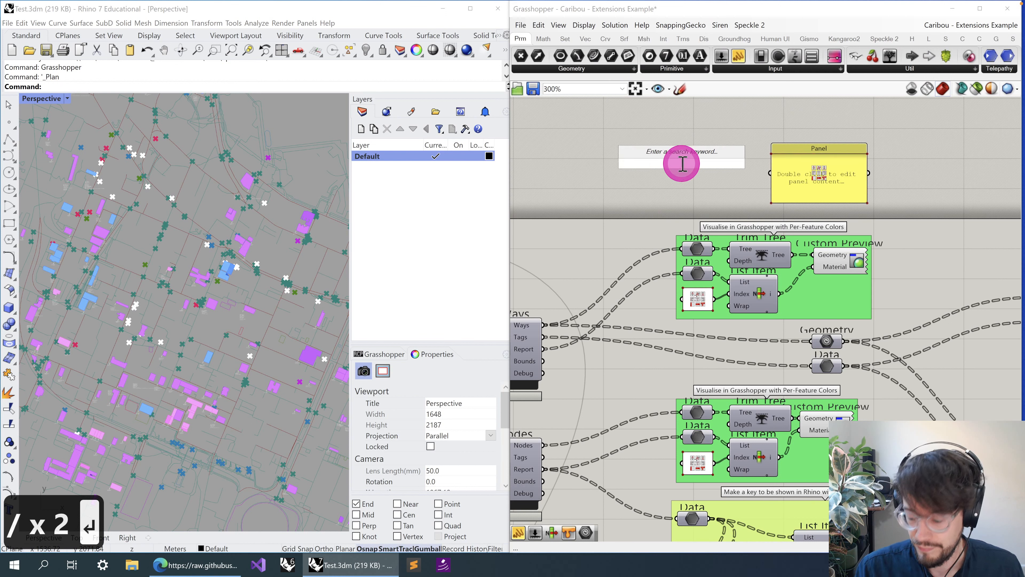
pyautogui.write('//')
pyautogui.press('Return')
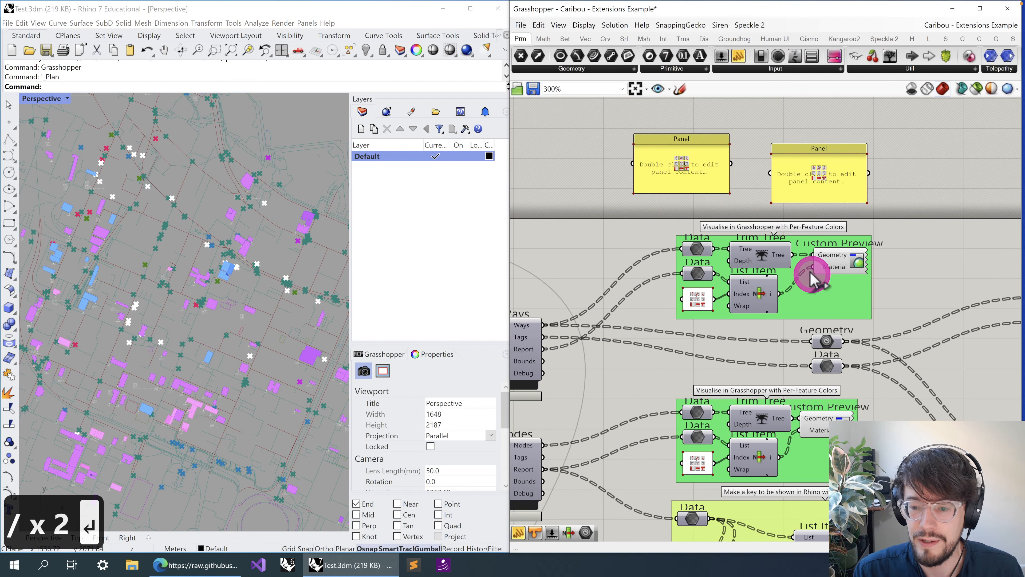
# - Connect the Trim Tree output in the ways preview group to the first Panel and the List Item output to the second
pyautogui.moveTo(791, 254); pyautogui.dragTo(633, 164)
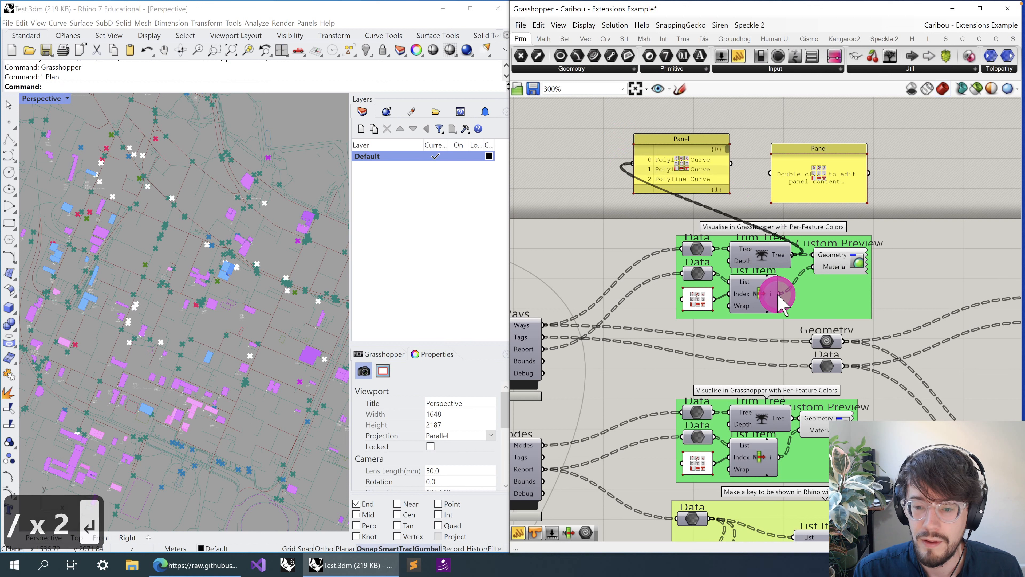
pyautogui.moveTo(780, 294); pyautogui.dragTo(769, 172)
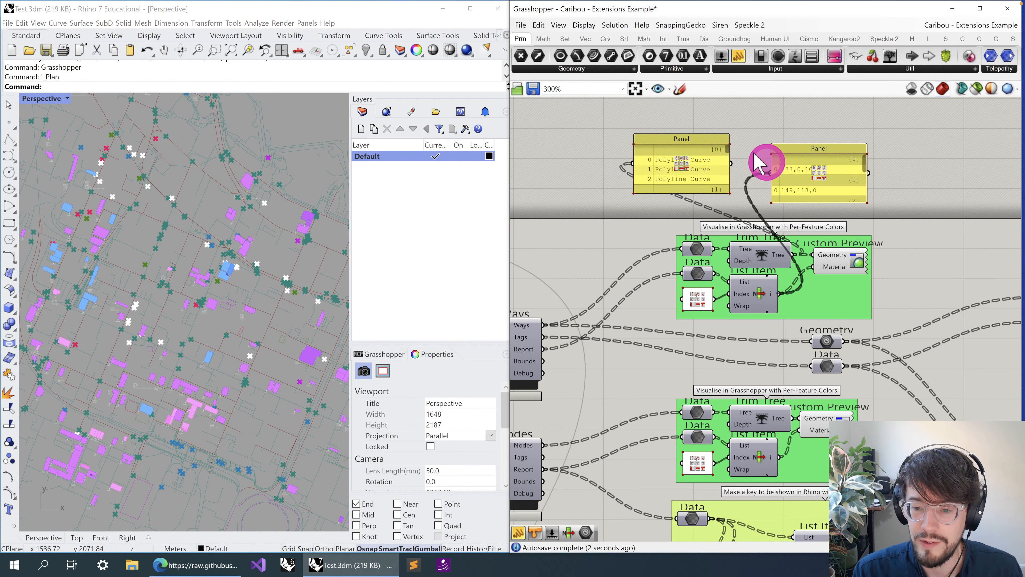
# - Enlarge both Panels upward so more of the polyline curves and color values can be read
pyautogui.moveTo(746, 149); pyautogui.dragTo(733, 223, button='right')
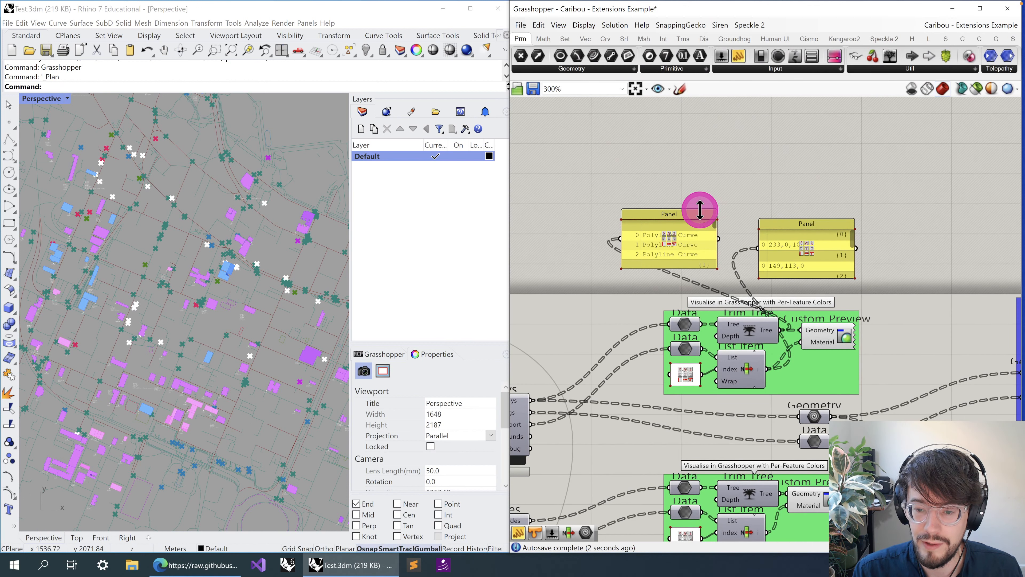
pyautogui.moveTo(700, 210); pyautogui.dragTo(703, 114)
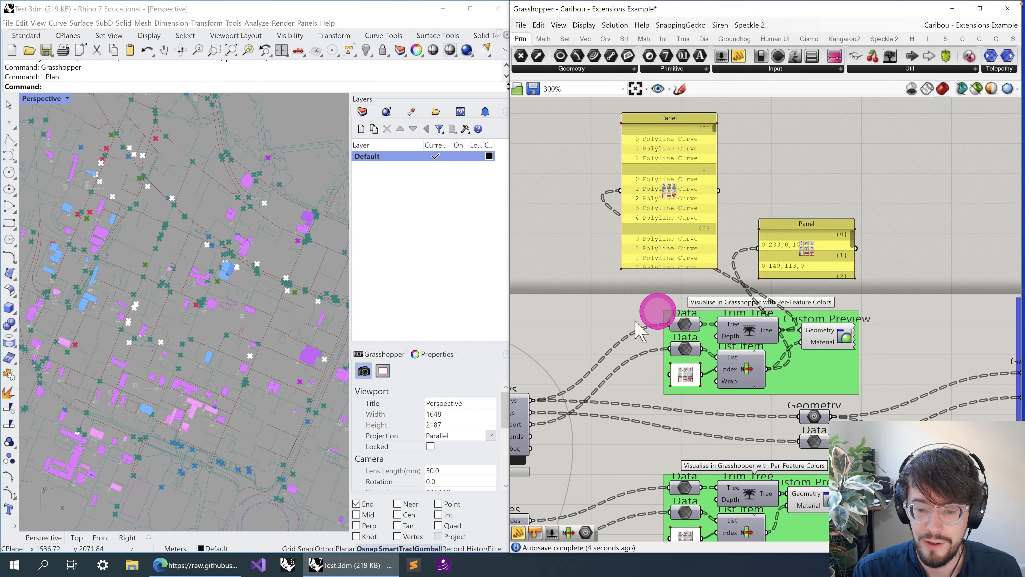
pyautogui.moveTo(586, 329); pyautogui.dragTo(773, 257, button='right')
pyautogui.click(684, 348)
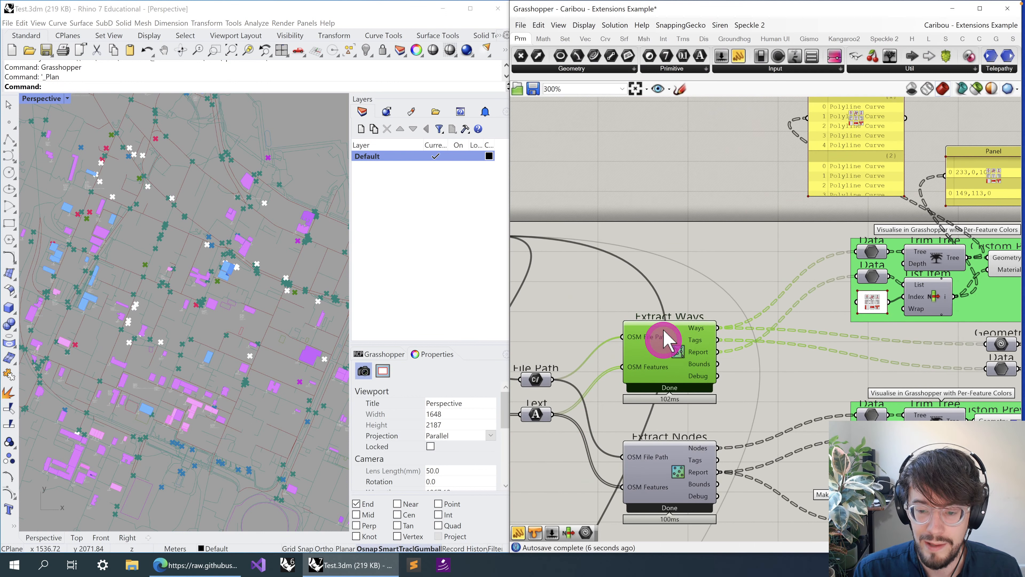
pyautogui.moveTo(824, 309); pyautogui.dragTo(714, 355, button='right')
pyautogui.moveTo(842, 214); pyautogui.dragTo(849, 107)
pyautogui.scroll(5, 819, 167)
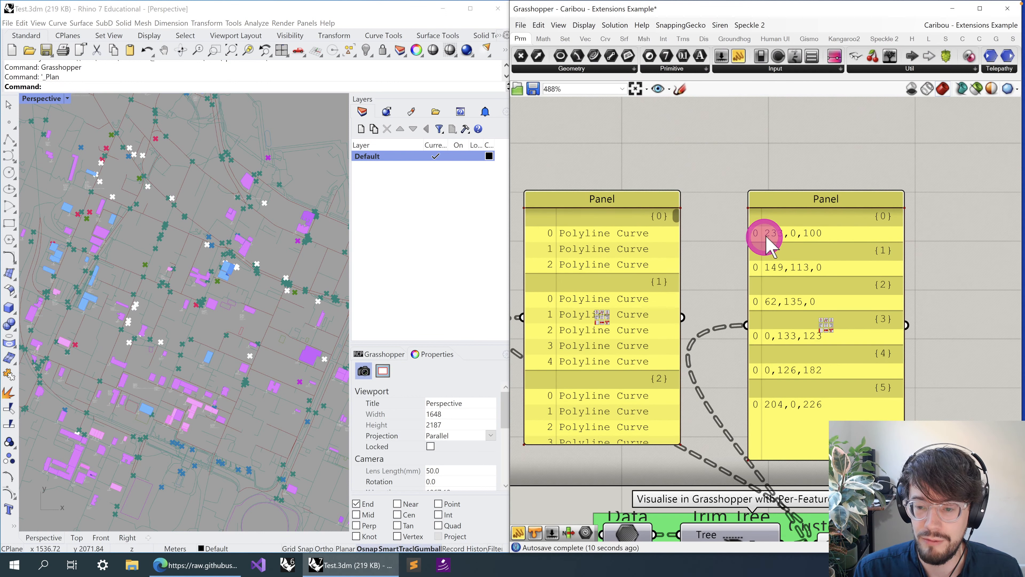
# - Trace the paneled data back to the extraction components, highlighting the ways preview group and checking the Extract Nodes Report output
pyautogui.moveTo(666, 418); pyautogui.dragTo(724, 323, button='right')
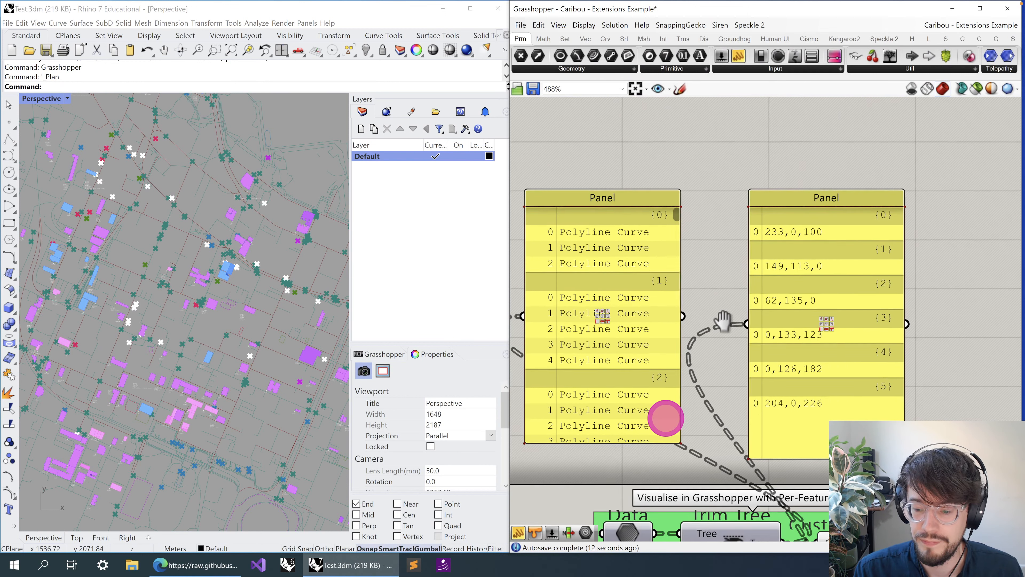
pyautogui.scroll(-2, 725, 323)
pyautogui.scroll(-1, 724, 323)
pyautogui.moveTo(609, 426); pyautogui.dragTo(695, 285, button='right')
pyautogui.click(587, 477)
pyautogui.moveTo(697, 392); pyautogui.dragTo(681, 357, button='right')
pyautogui.moveTo(719, 190); pyautogui.dragTo(959, 302)
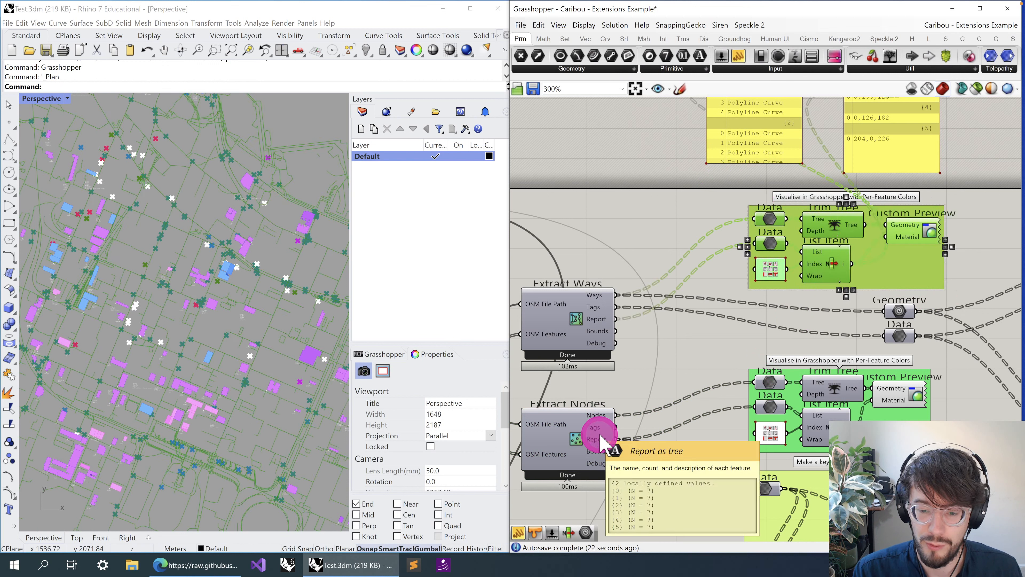
pyautogui.click(668, 365)
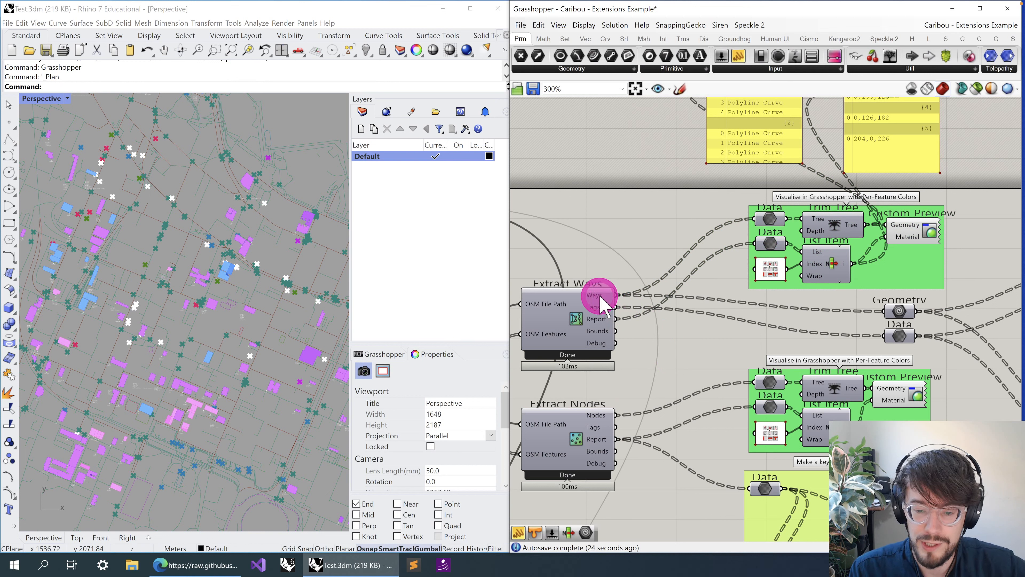
# - Examine the Extract Ways outputs, reading the data descriptions of Ways and Report
pyautogui.moveTo(600, 298)
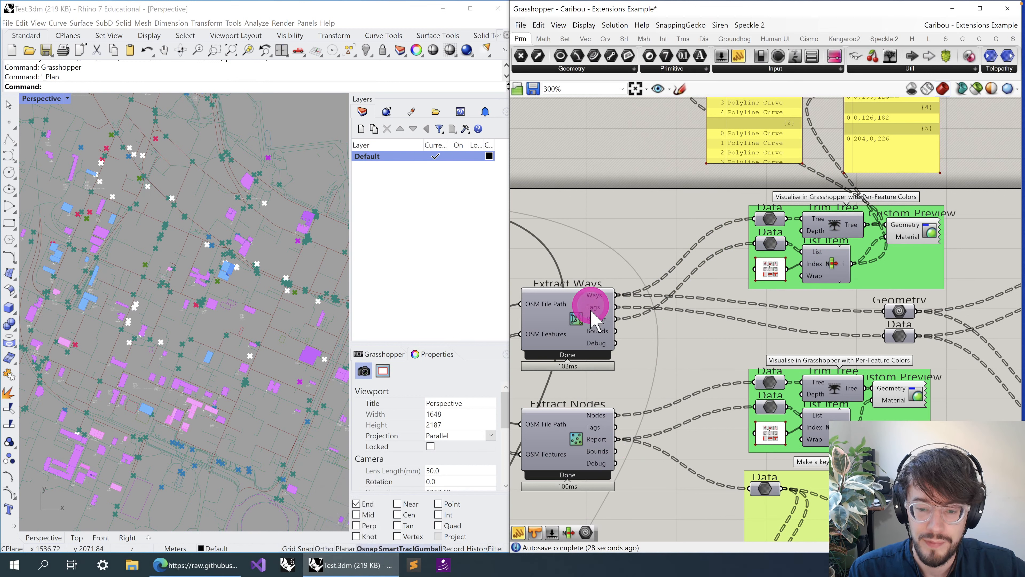
pyautogui.click(599, 319)
pyautogui.moveTo(604, 328)
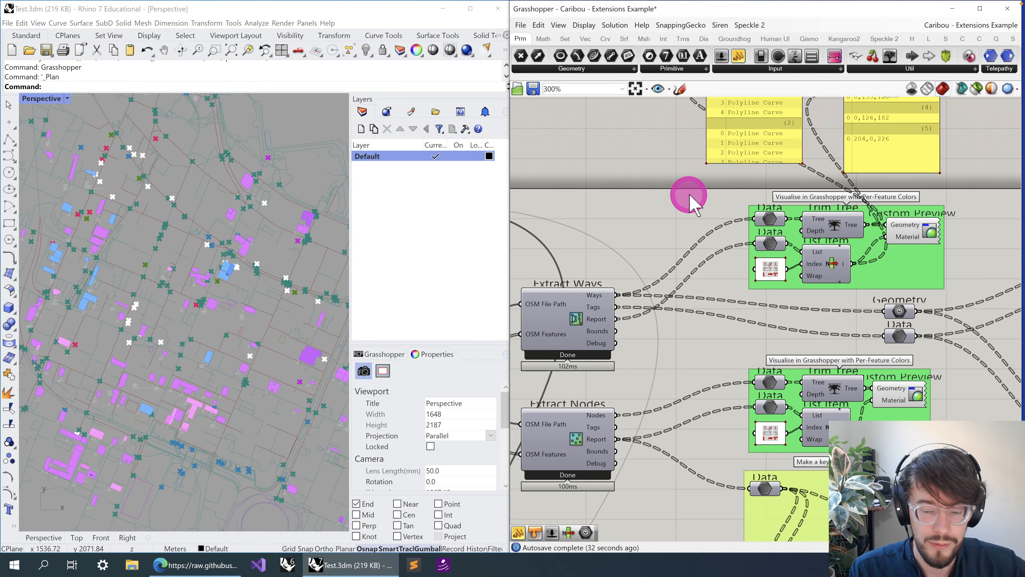
pyautogui.moveTo(689, 193); pyautogui.dragTo(731, 239, button='right')
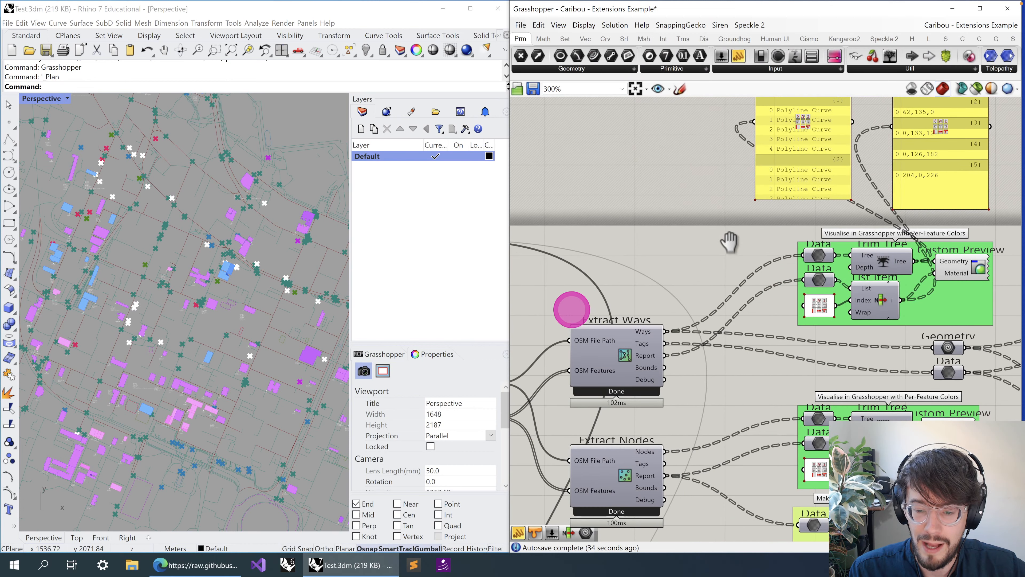
pyautogui.click(627, 355)
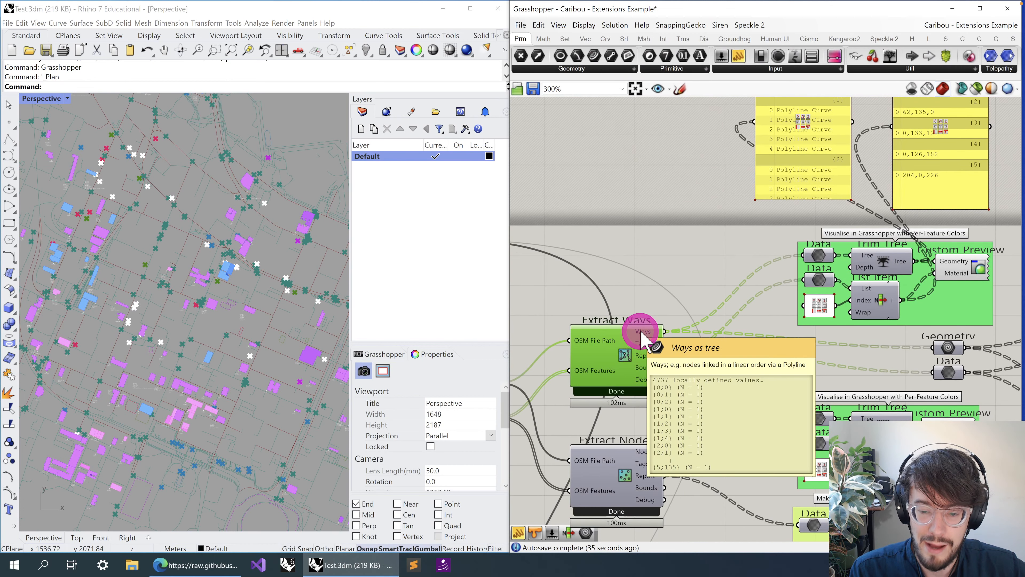
pyautogui.moveTo(638, 355)
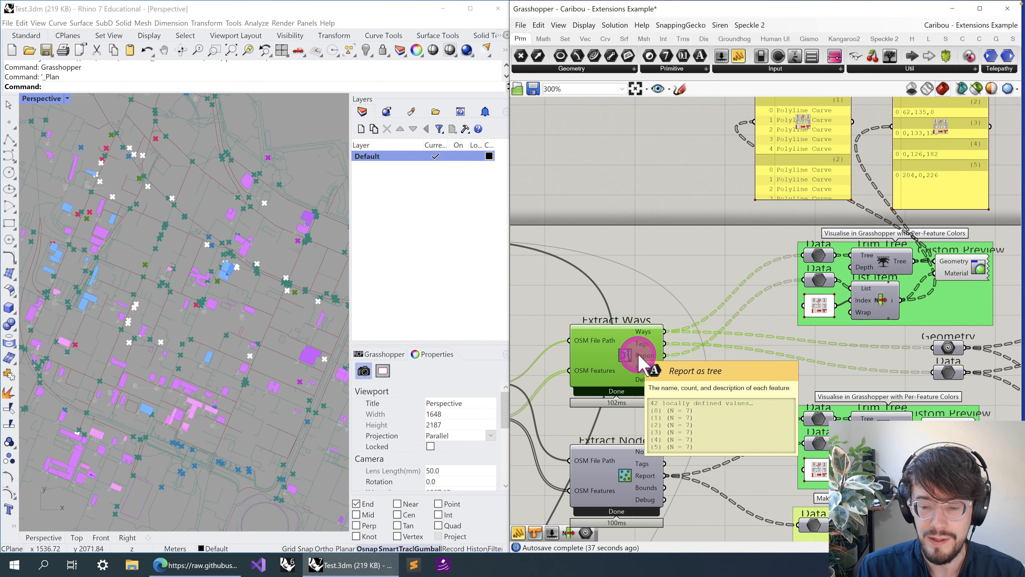
pyautogui.moveTo(638, 356); pyautogui.dragTo(639, 262, button='right')
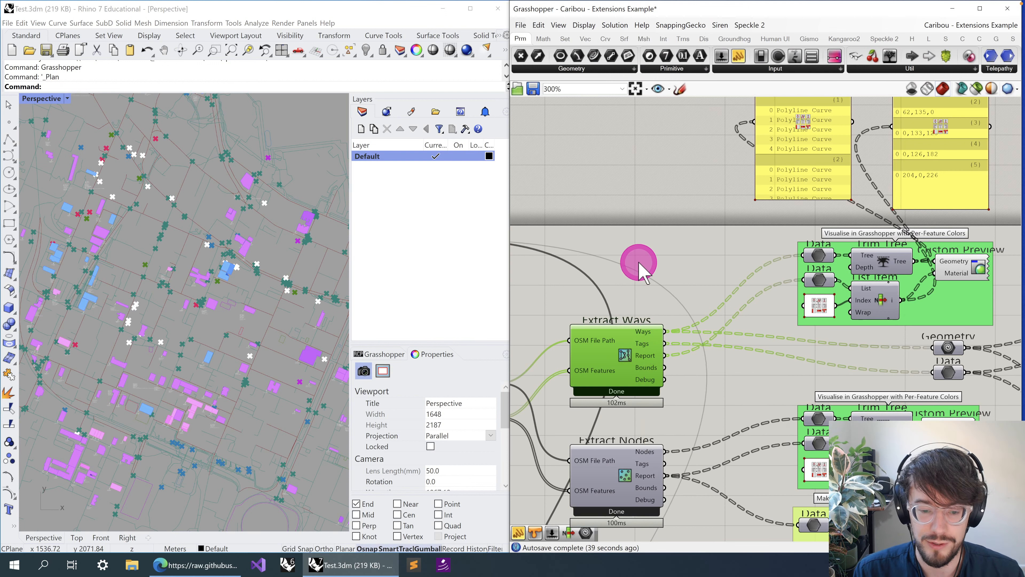
pyautogui.click(693, 227)
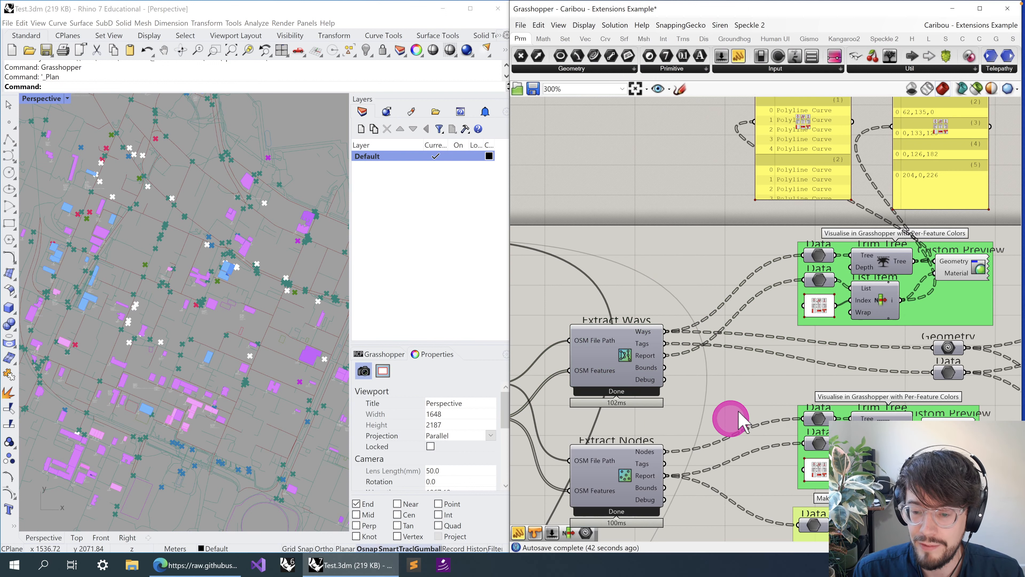
# - Review the ways preview group and its Extract Ways source, and compare the branches of the curve Panel with those of the color Panel
pyautogui.moveTo(904, 298); pyautogui.dragTo(727, 328, button='right')
pyautogui.moveTo(607, 254); pyautogui.dragTo(839, 362)
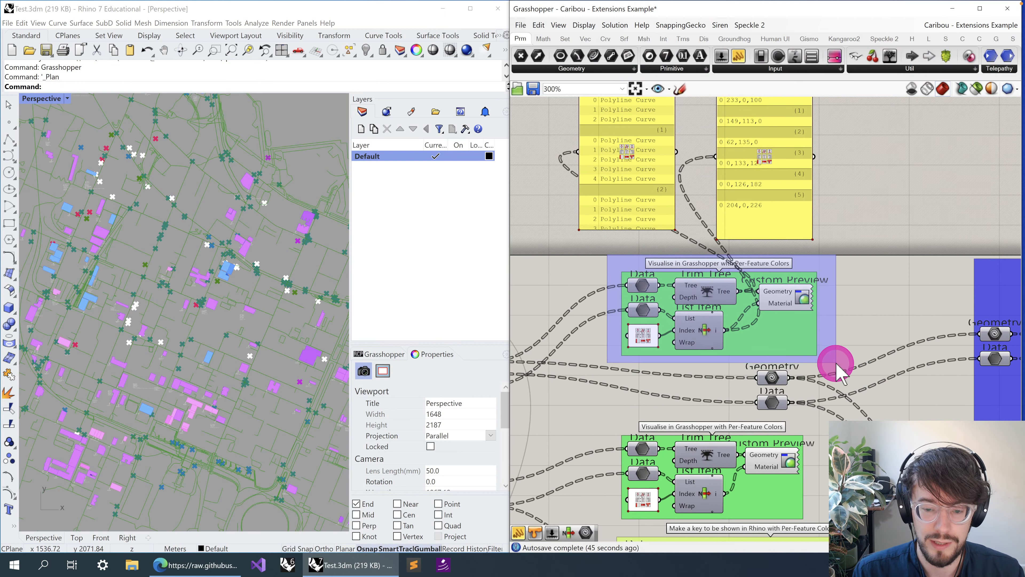
pyautogui.click(611, 261)
pyautogui.moveTo(564, 349); pyautogui.dragTo(789, 258, button='right')
pyautogui.click(676, 315)
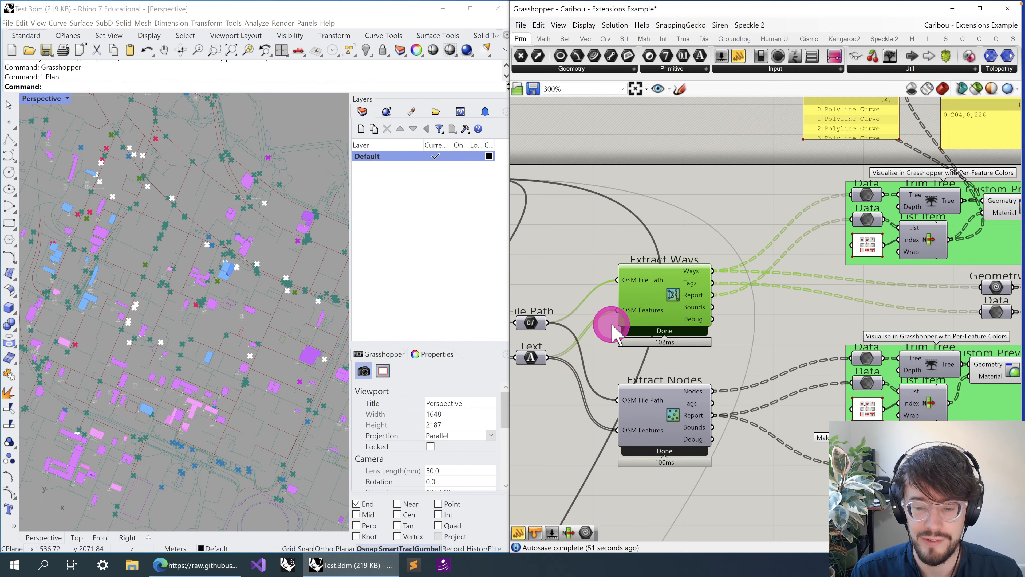
pyautogui.moveTo(725, 183); pyautogui.dragTo(613, 338, button='right')
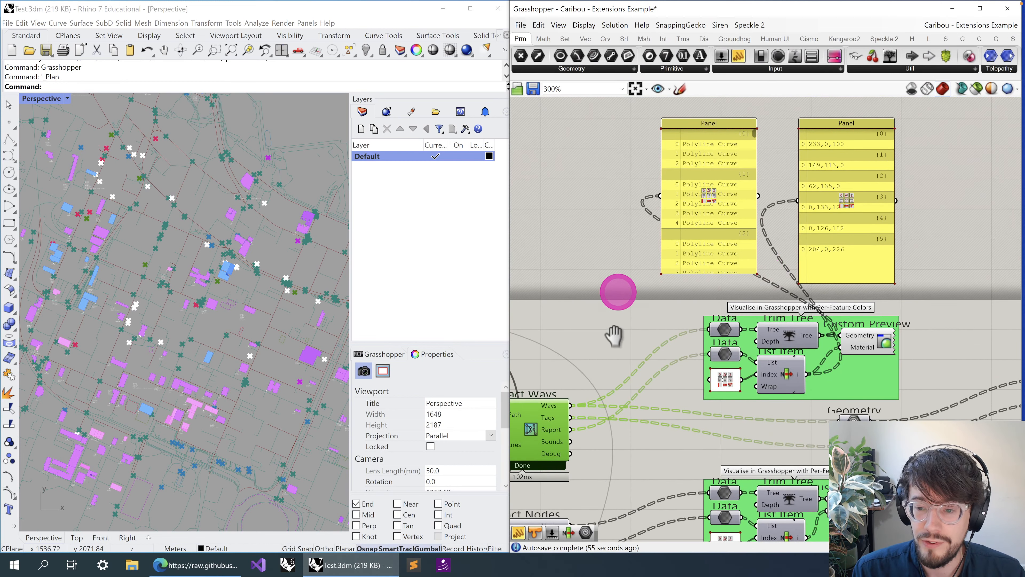
pyautogui.scroll(4, 767, 198)
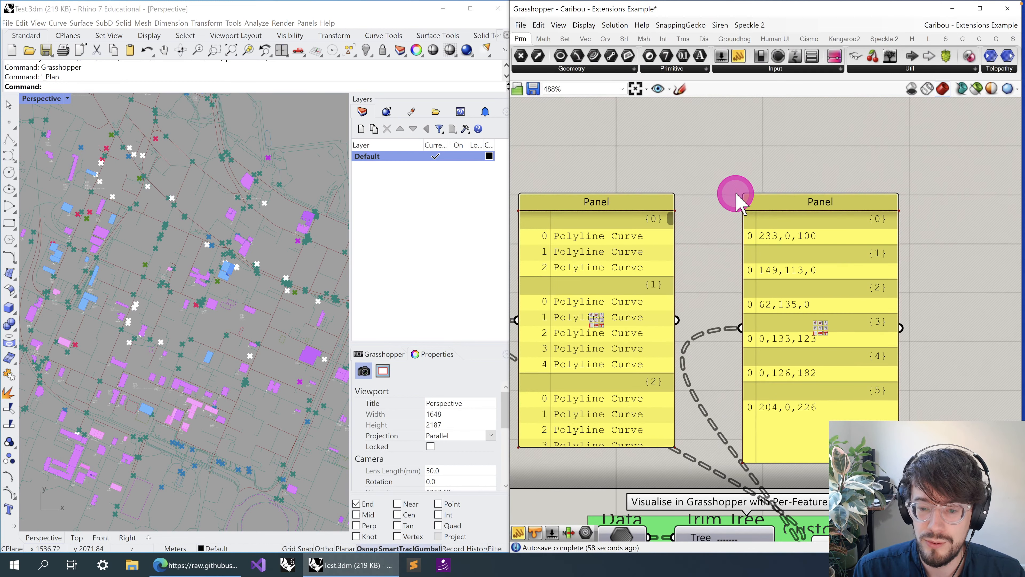
pyautogui.moveTo(807, 172); pyautogui.dragTo(777, 201, button='right')
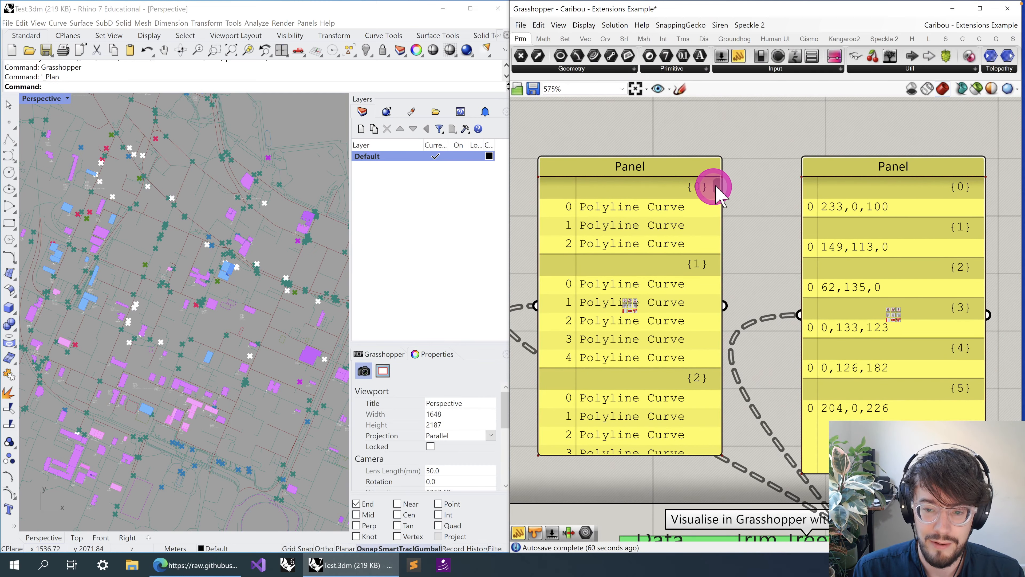
pyautogui.moveTo(717, 186)
pyautogui.mouseDown()
pyautogui.moveTo(716, 428)
pyautogui.moveTo(705, 147)
pyautogui.moveTo(719, 175)
pyautogui.mouseUp()
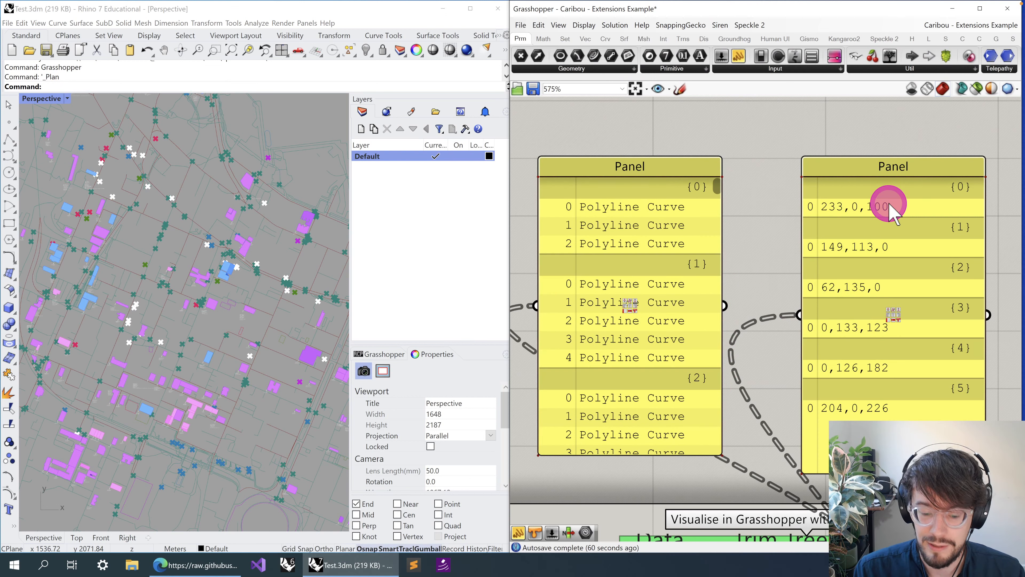
pyautogui.hotkey('ctrl', 'a')
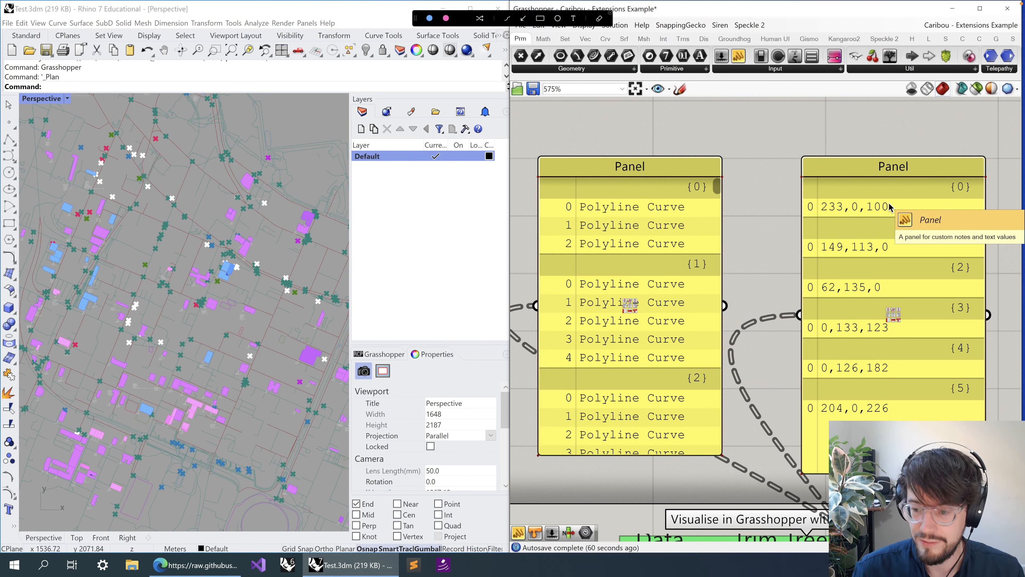
pyautogui.press('Escape')
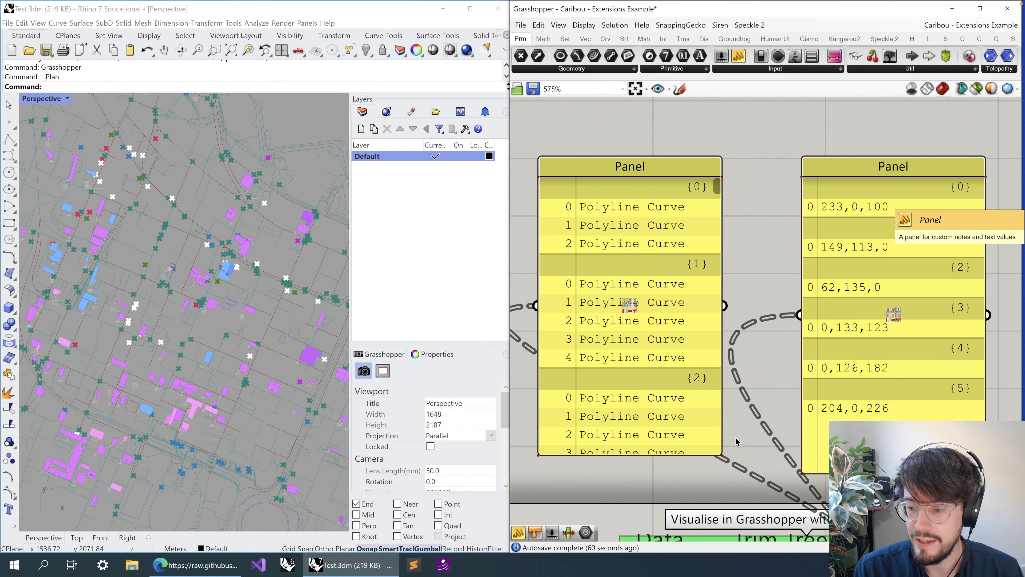
pyautogui.press('Num_Lock')
pyautogui.press('Num_Lock')
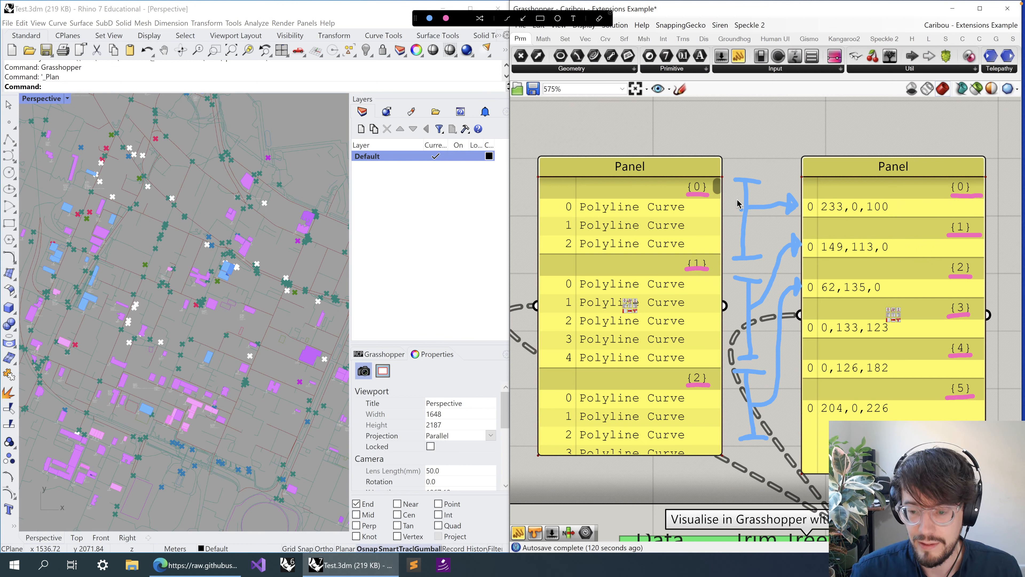
pyautogui.press('Escape')
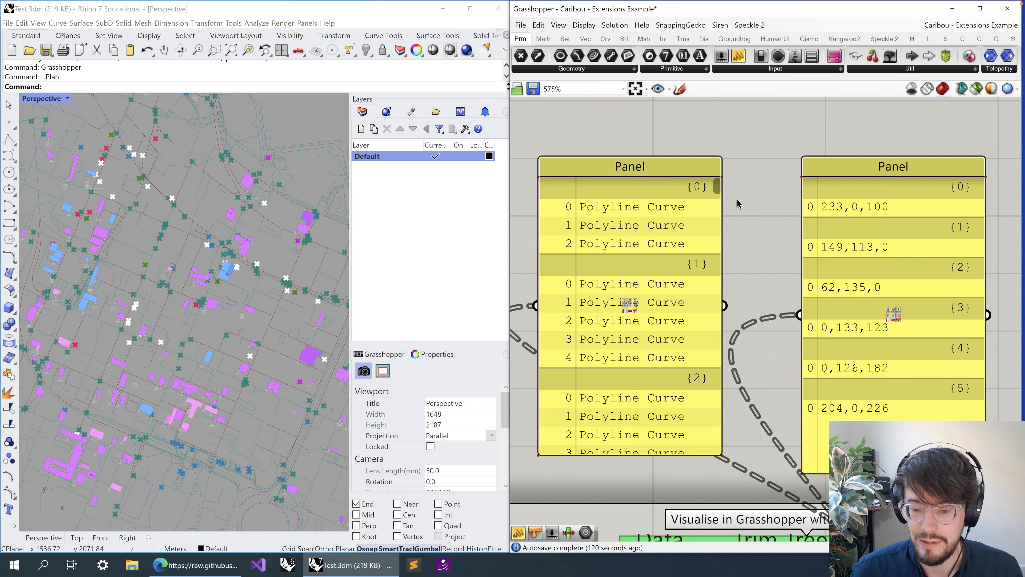
pyautogui.click(696, 289)
pyautogui.press('Num_Lock')
pyautogui.press('Num_Lock')
pyautogui.click(753, 276)
# - Move the curve Panel above Extract Ways and feed it from the Ways output instead of Trim Tree
pyautogui.moveTo(753, 276); pyautogui.dragTo(766, 230, button='right')
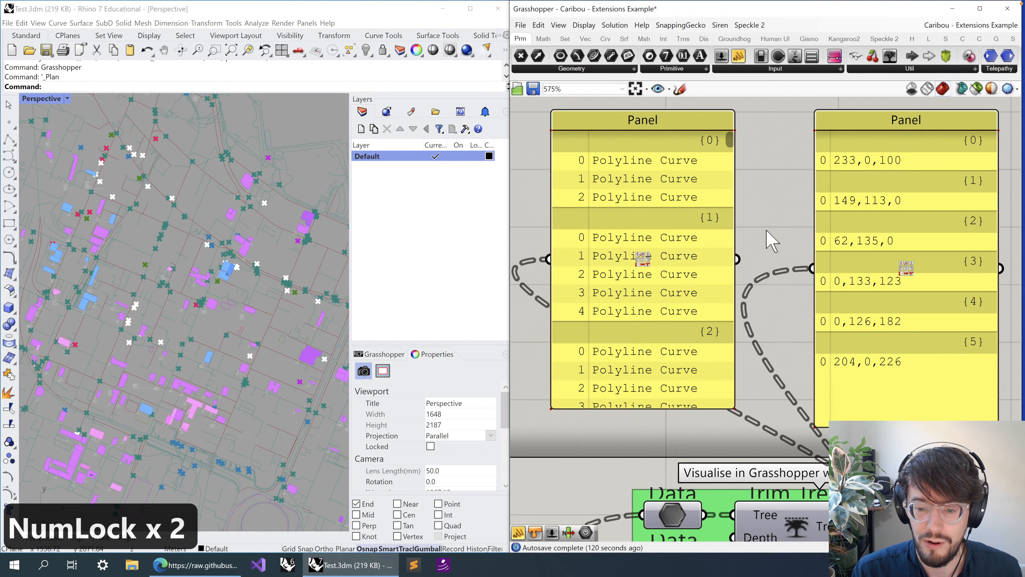
pyautogui.scroll(-2, 766, 230)
pyautogui.click(727, 177)
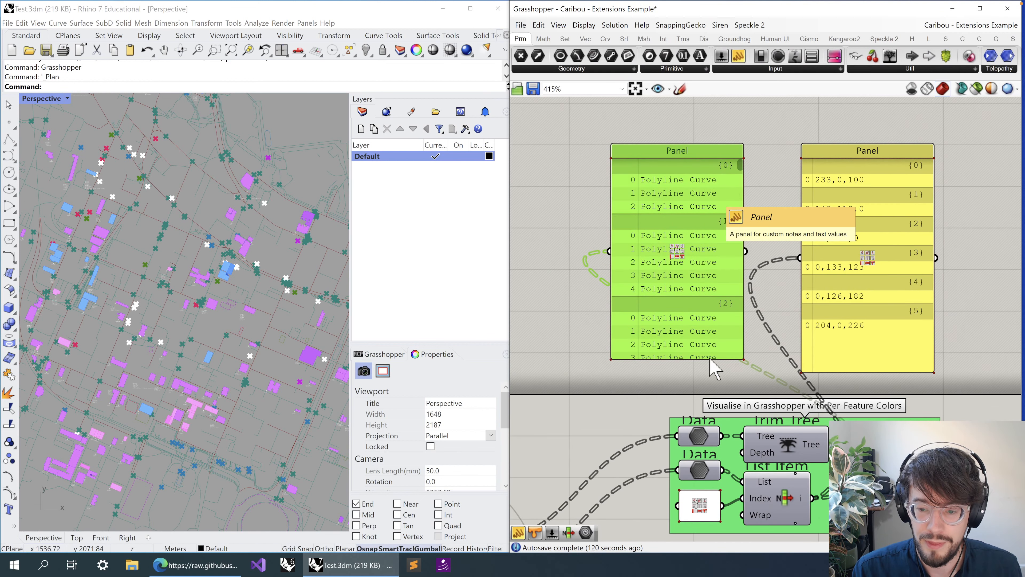
pyautogui.moveTo(639, 341); pyautogui.dragTo(736, 359, button='right')
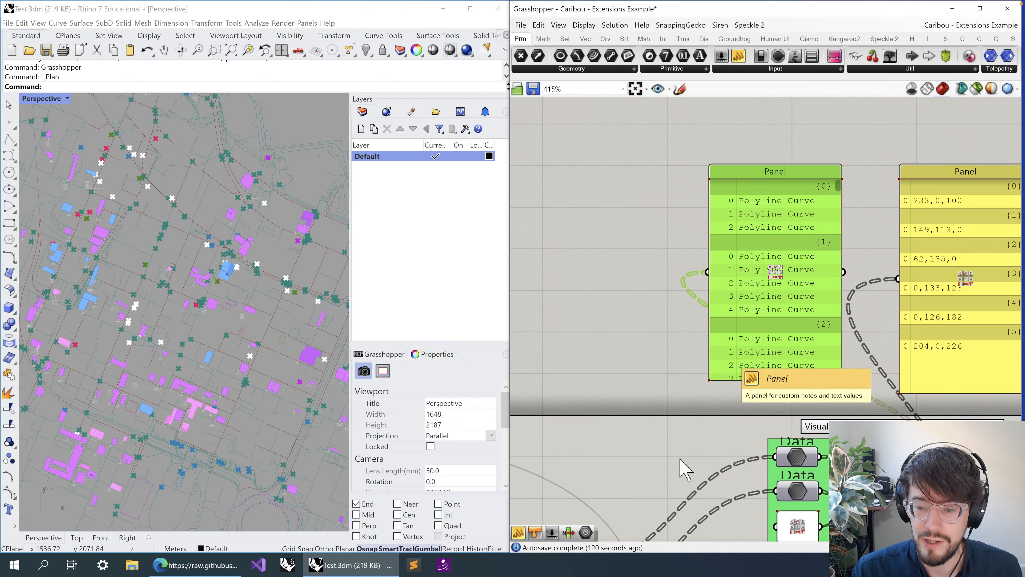
pyautogui.moveTo(680, 459); pyautogui.dragTo(750, 309, button='right')
pyautogui.moveTo(833, 188); pyautogui.dragTo(703, 275)
pyautogui.moveTo(656, 414); pyautogui.dragTo(647, 222)
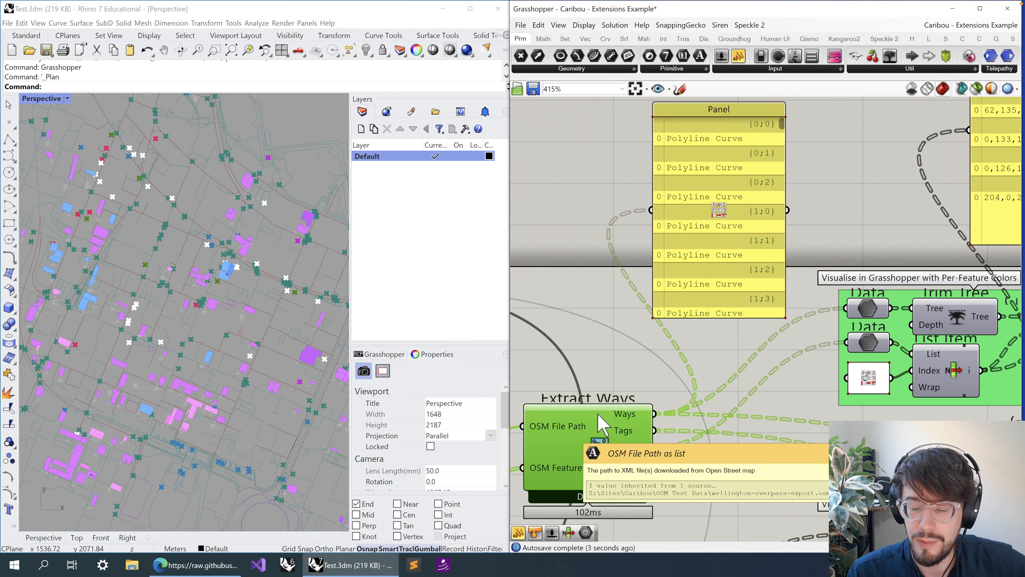
# - Move the Panel fed by Ways further up and away from Extract Ways, and examine its untrimmed branch paths
pyautogui.moveTo(638, 206); pyautogui.dragTo(628, 342, button='right')
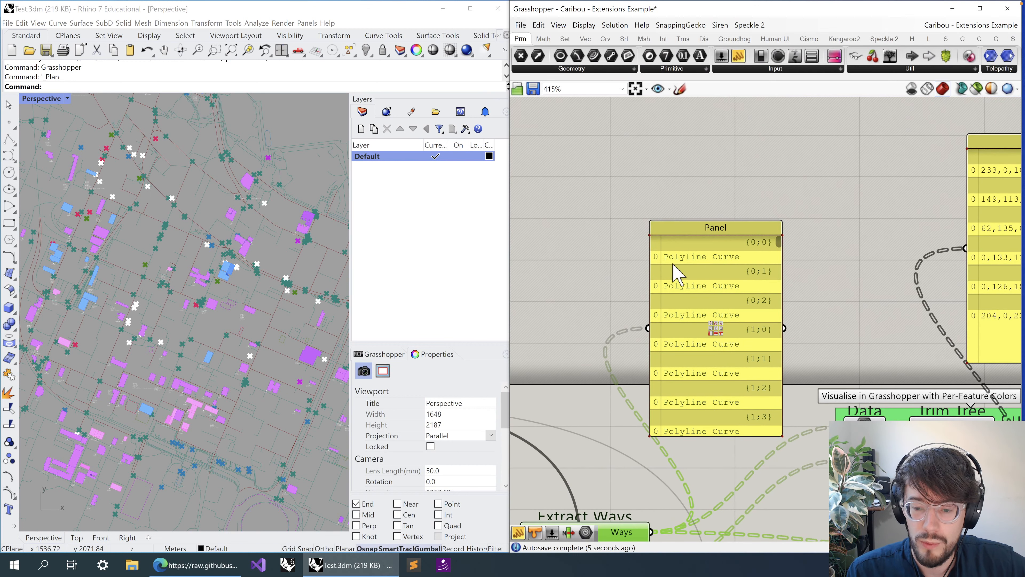
pyautogui.moveTo(676, 275); pyautogui.dragTo(618, 201)
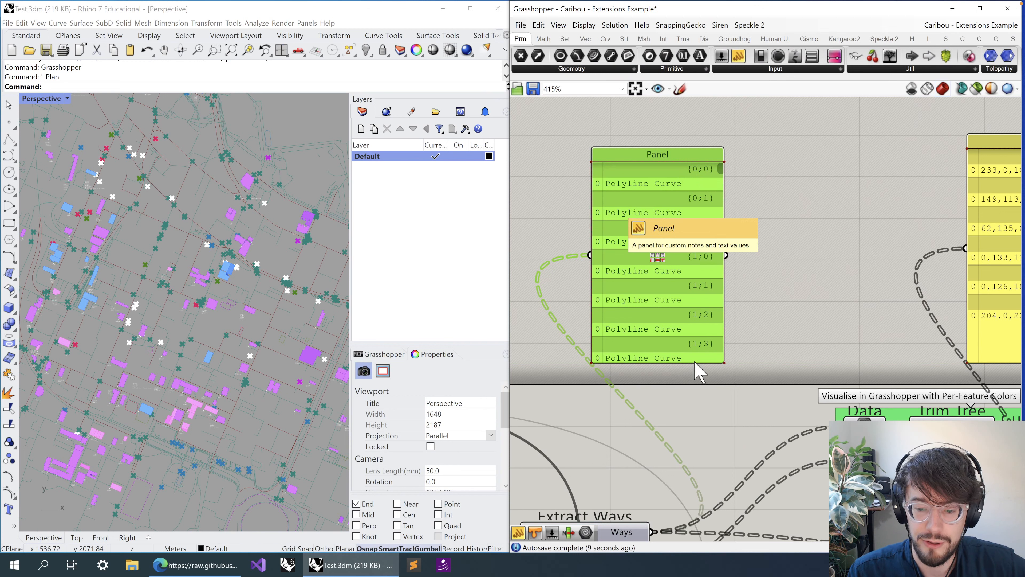
pyautogui.click(764, 294)
pyautogui.click(690, 317)
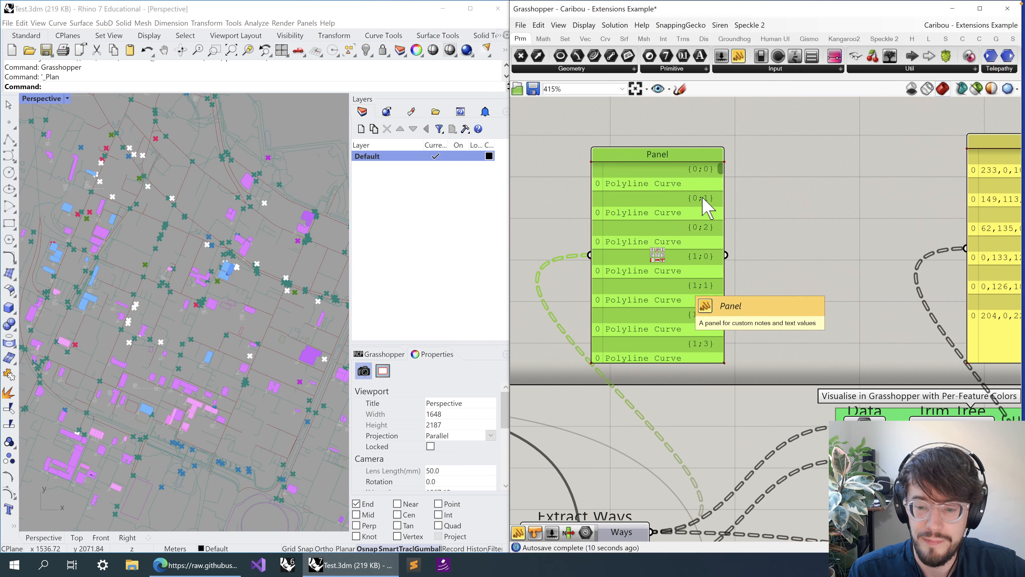
pyautogui.click(754, 189)
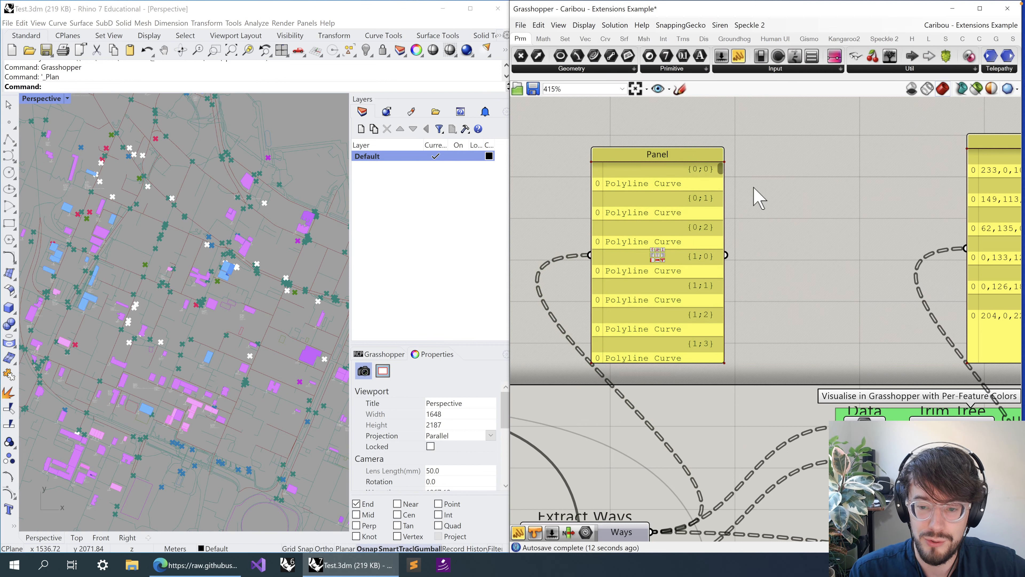
pyautogui.moveTo(618, 382); pyautogui.dragTo(667, 403, button='right')
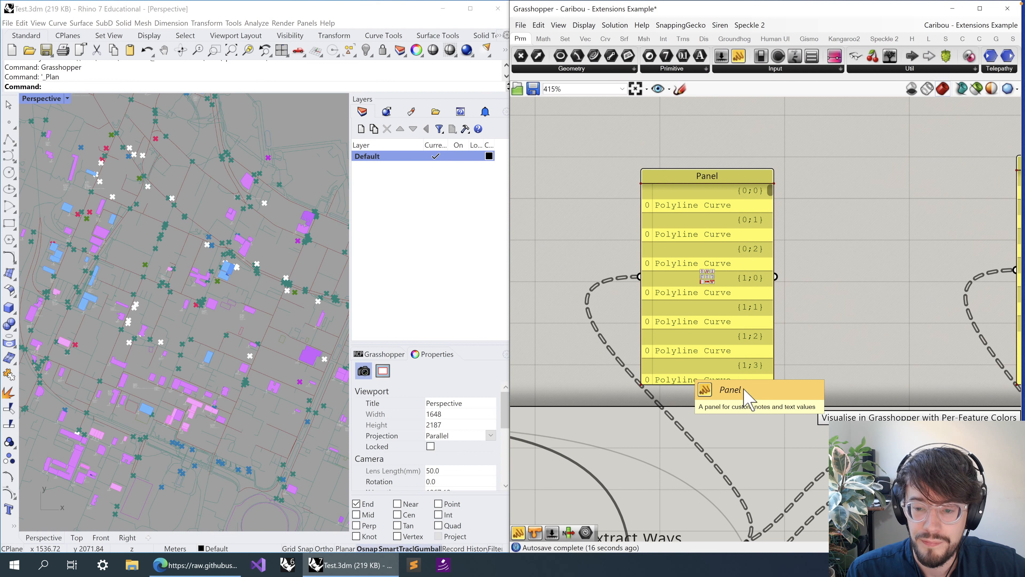
# - Open the Specify Features and Sub-Features dialog from the Specify Features component and move it to where its full feature list can be read
pyautogui.scroll(2, 750, 194)
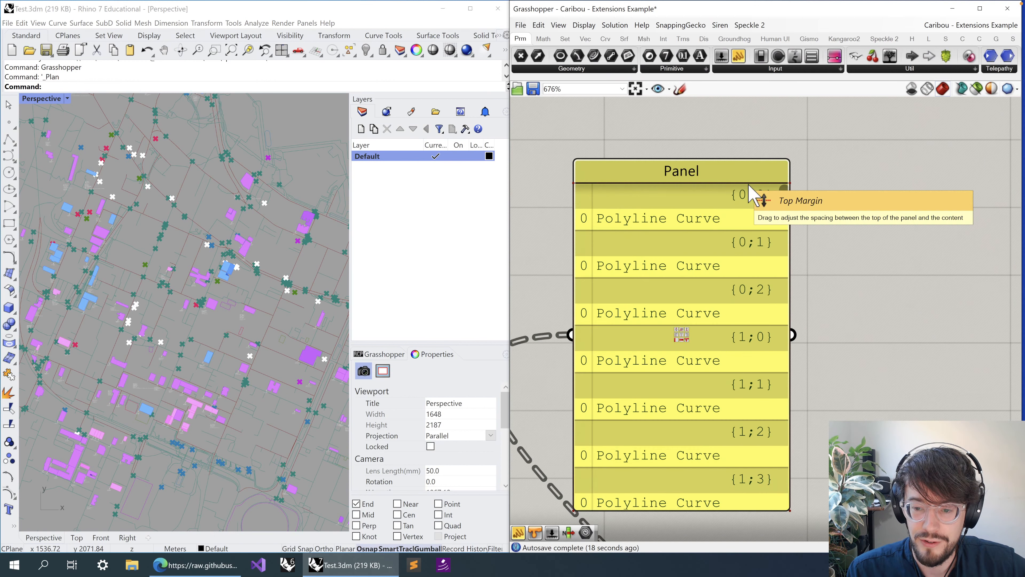
pyautogui.scroll(-1, 745, 471)
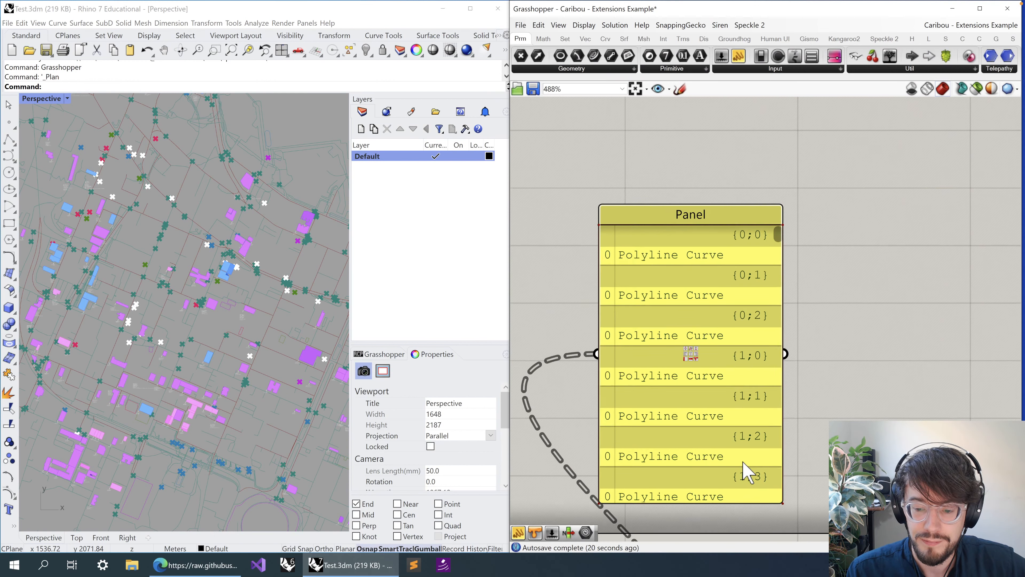
pyautogui.moveTo(758, 343); pyautogui.dragTo(859, 97, button='right')
pyautogui.moveTo(622, 412); pyautogui.dragTo(736, 229, button='right')
pyautogui.scroll(-1, 736, 229)
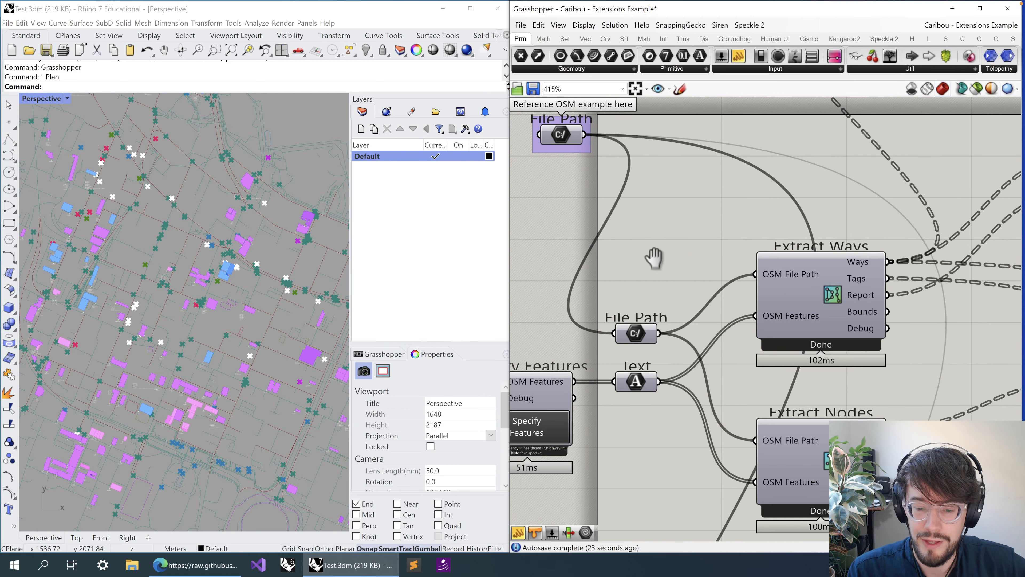
pyautogui.moveTo(654, 259); pyautogui.dragTo(789, 199, button='right')
pyautogui.click(675, 376)
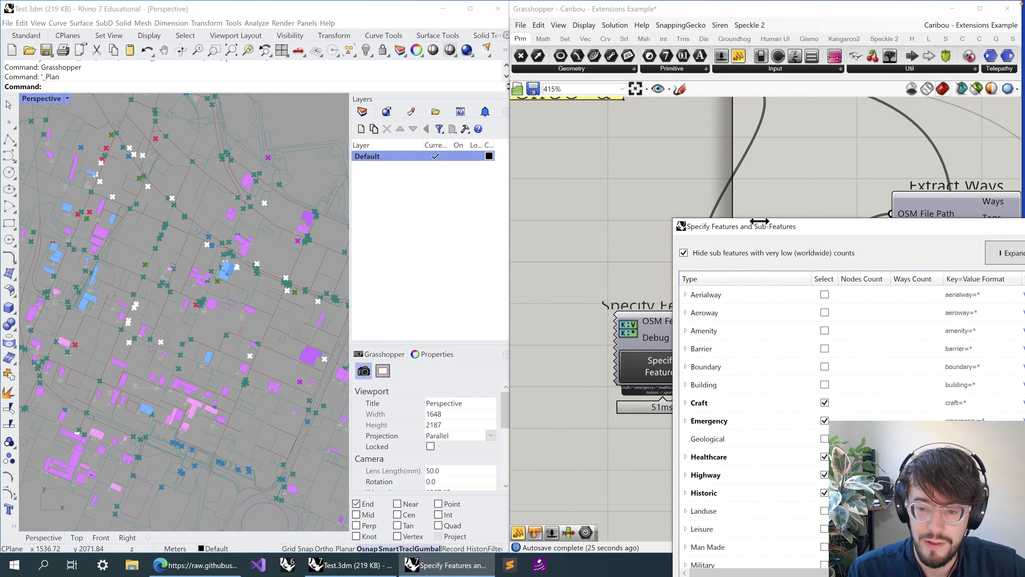
pyautogui.moveTo(761, 232); pyautogui.dragTo(405, 83)
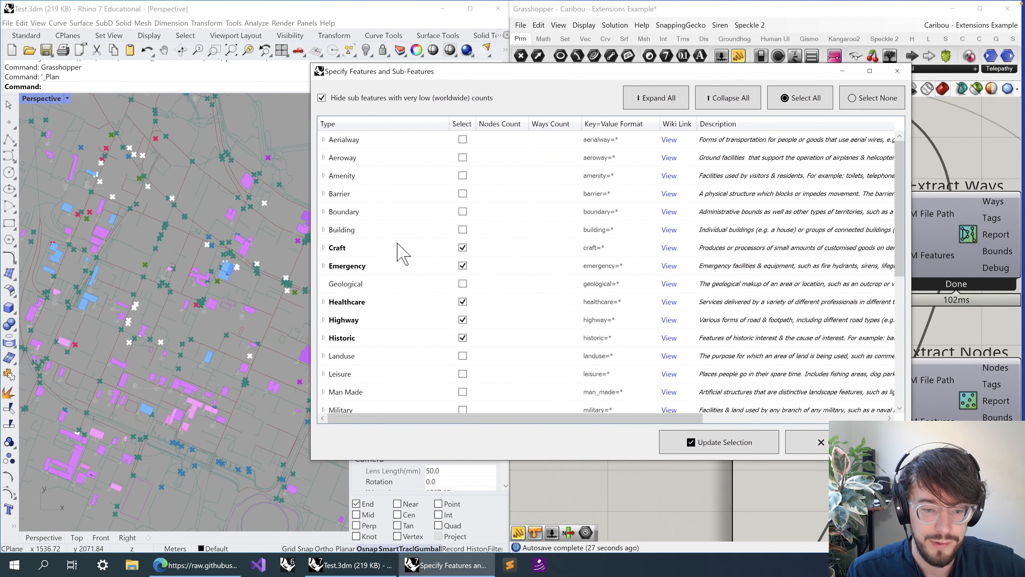
# - Review which feature types are ticked in the dialog, from Craft through Sport, and close it without changing the selection
pyautogui.click(400, 252)
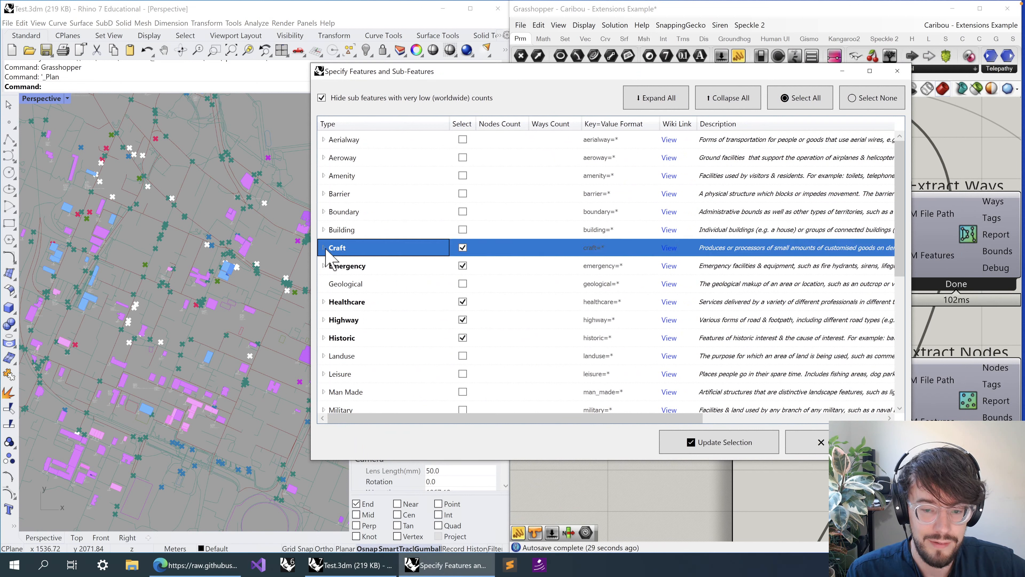
pyautogui.click(379, 267)
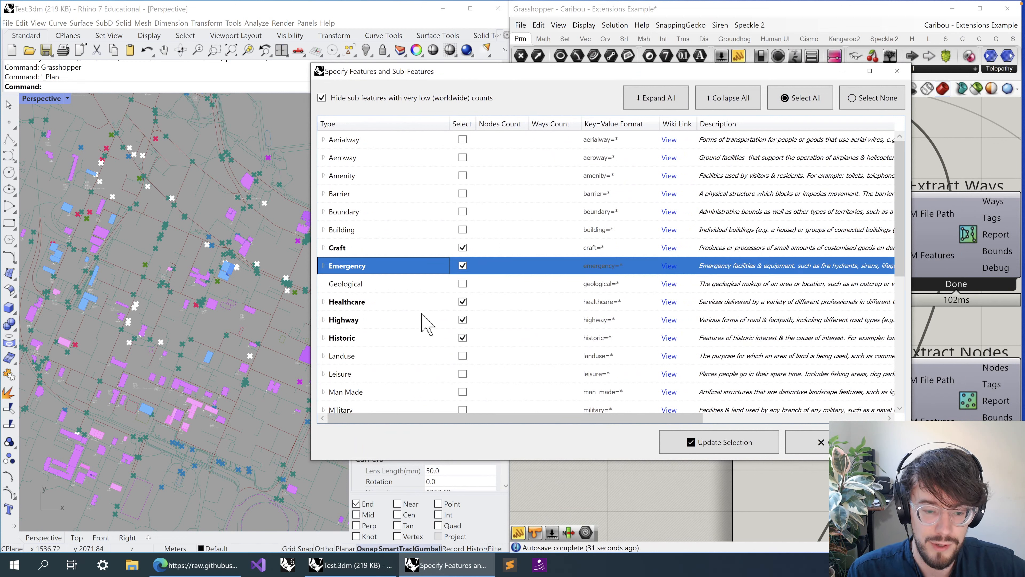
pyautogui.click(410, 302)
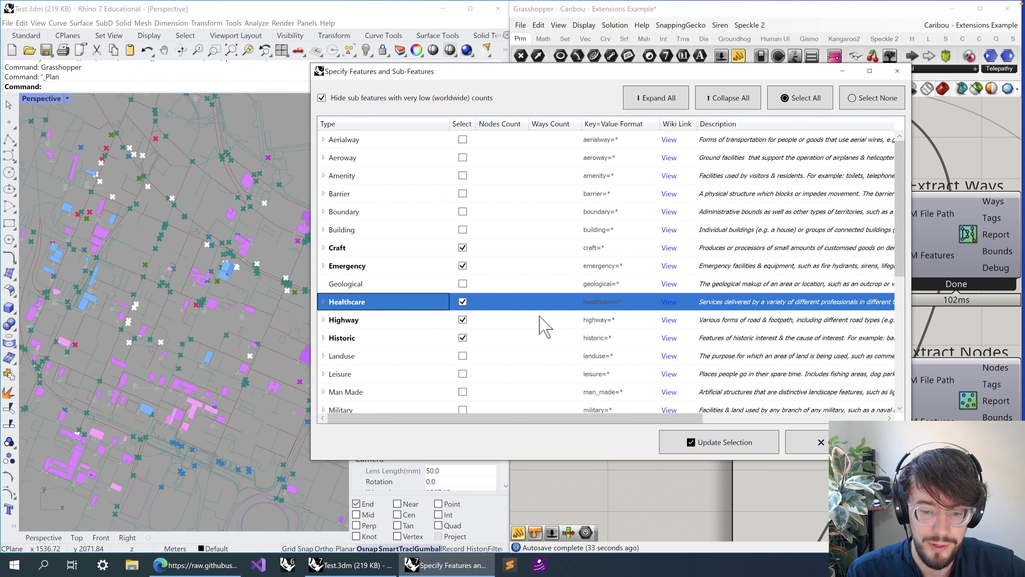
pyautogui.click(401, 321)
pyautogui.click(392, 338)
pyautogui.scroll(-5, 488, 295)
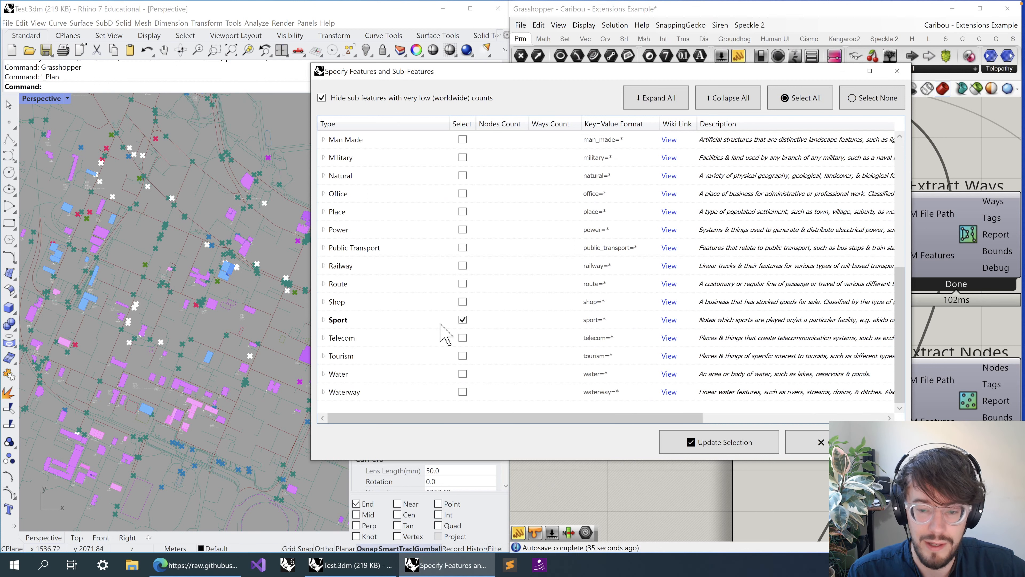
pyautogui.scroll(2, 445, 333)
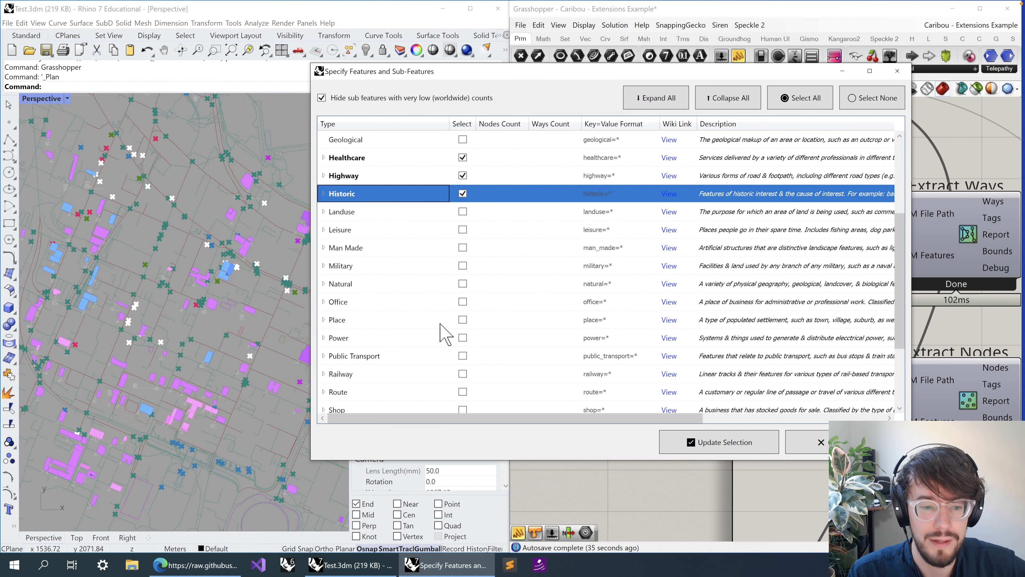
pyautogui.click(897, 71)
# - Add a Panel above Specify Features, feed it from the OSM Features output, and enlarge it to show the whole feature list
pyautogui.doubleClick(647, 220)
pyautogui.write('panel')
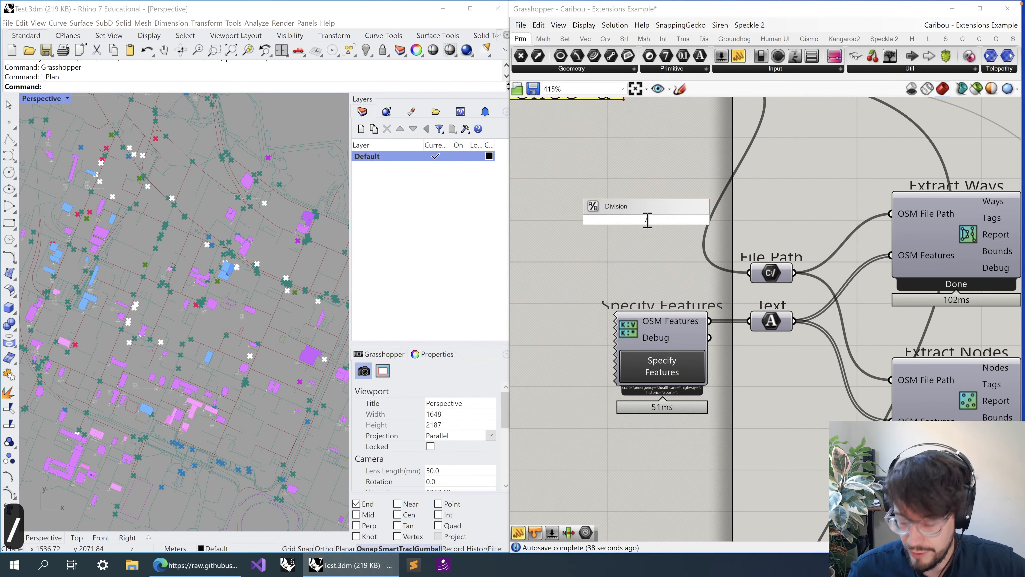
pyautogui.press('Return')
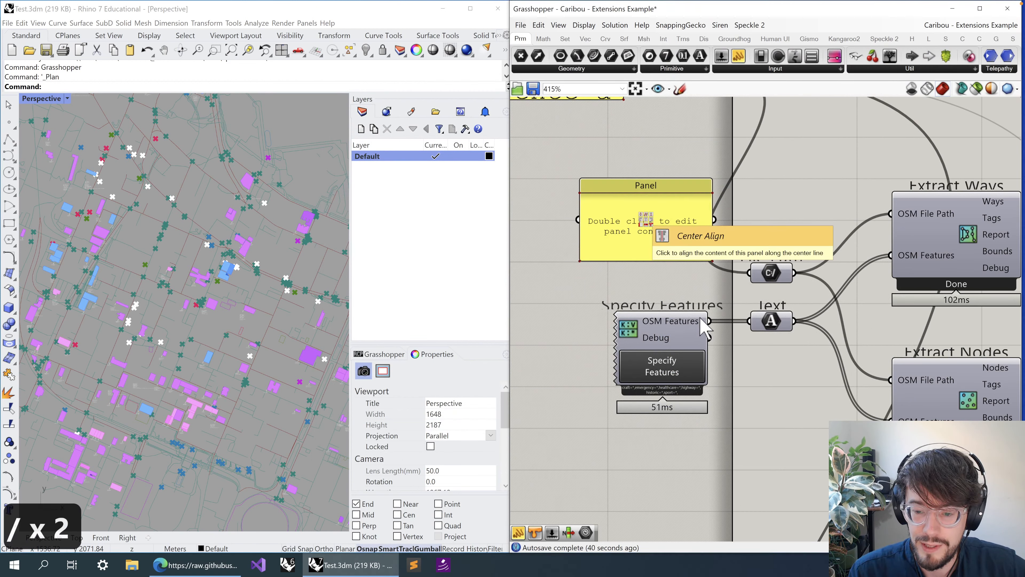
pyautogui.moveTo(709, 321); pyautogui.dragTo(578, 220)
pyautogui.moveTo(598, 167); pyautogui.dragTo(604, 236, button='right')
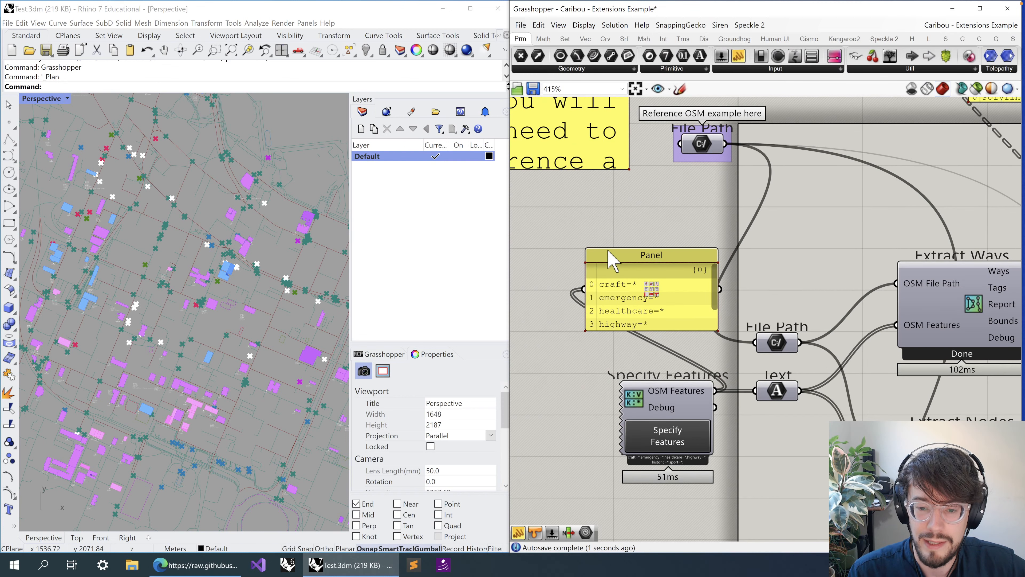
pyautogui.moveTo(610, 250); pyautogui.dragTo(618, 198)
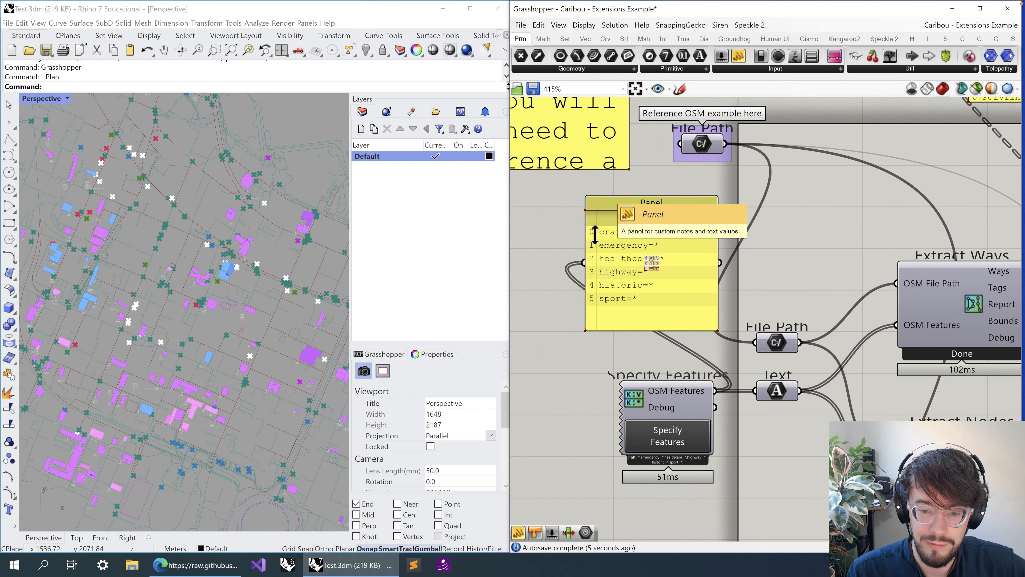
# - Examine the Ways output of Extract Ways and the branch paths in the polyline curve Panel above it
pyautogui.moveTo(840, 168); pyautogui.dragTo(629, 332, button='right')
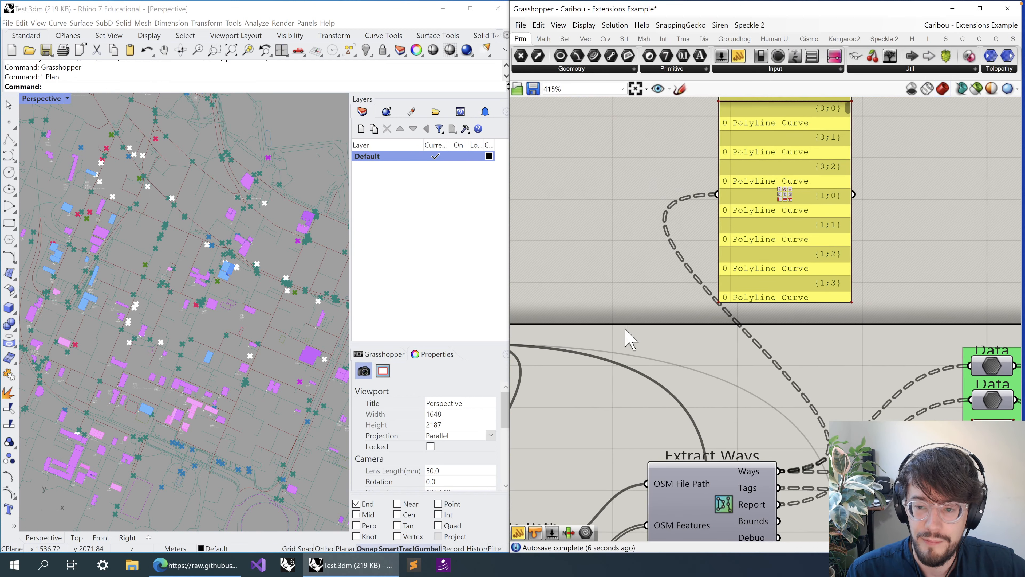
pyautogui.moveTo(739, 222); pyautogui.dragTo(686, 309, button='right')
pyautogui.moveTo(706, 387); pyautogui.dragTo(704, 280, button='right')
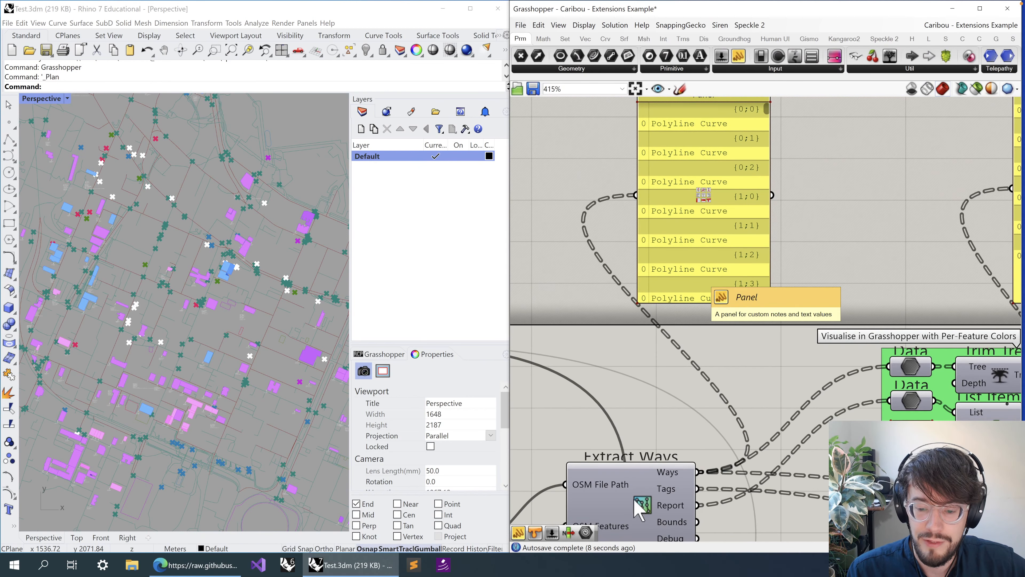
pyautogui.click(678, 465)
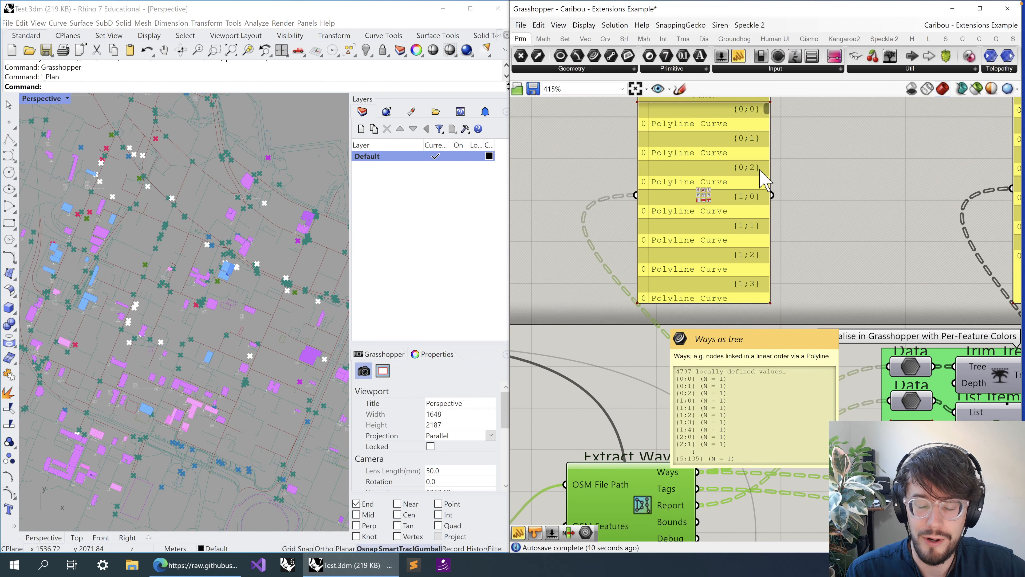
pyautogui.moveTo(770, 196); pyautogui.dragTo(753, 275, button='right')
pyautogui.scroll(1, 746, 210)
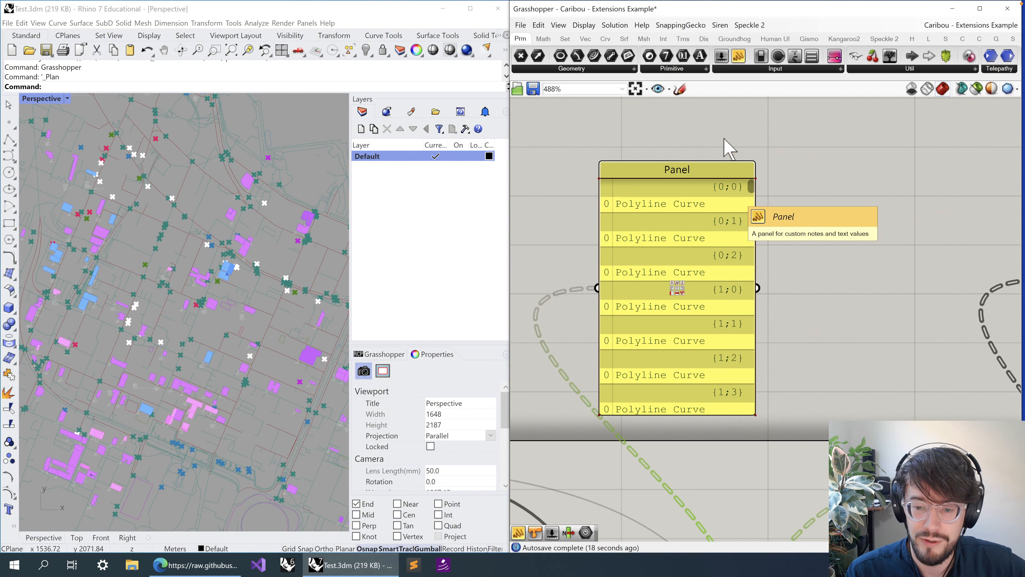
pyautogui.scroll(2, 725, 200)
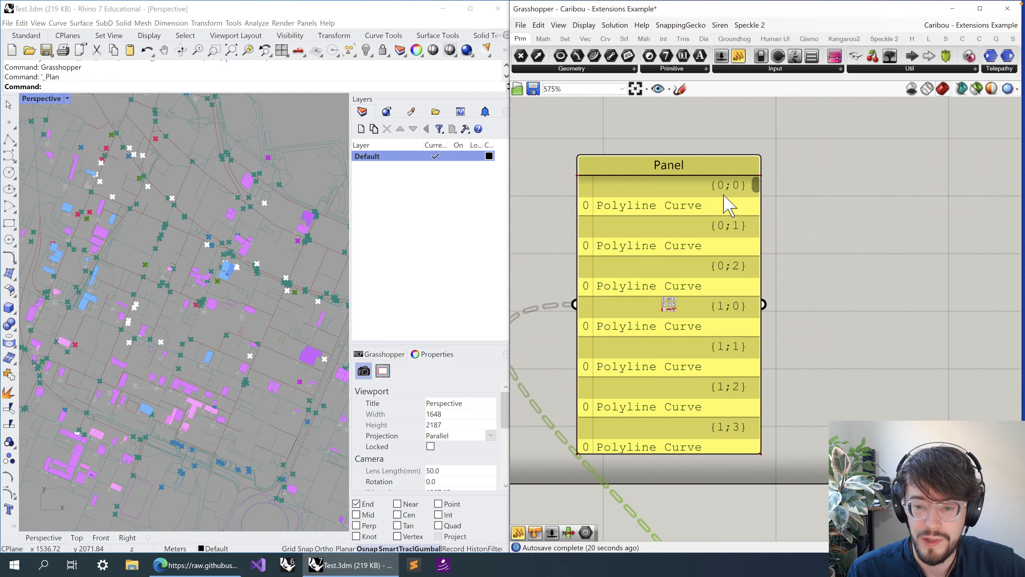
# - Compare the item indices in the OSM Features Panel with the first path numbers of the branches in the Ways Panel
pyautogui.moveTo(696, 459); pyautogui.dragTo(871, 205, button='right')
pyautogui.scroll(-2, 871, 206)
pyautogui.moveTo(614, 473); pyautogui.dragTo(802, 348, button='right')
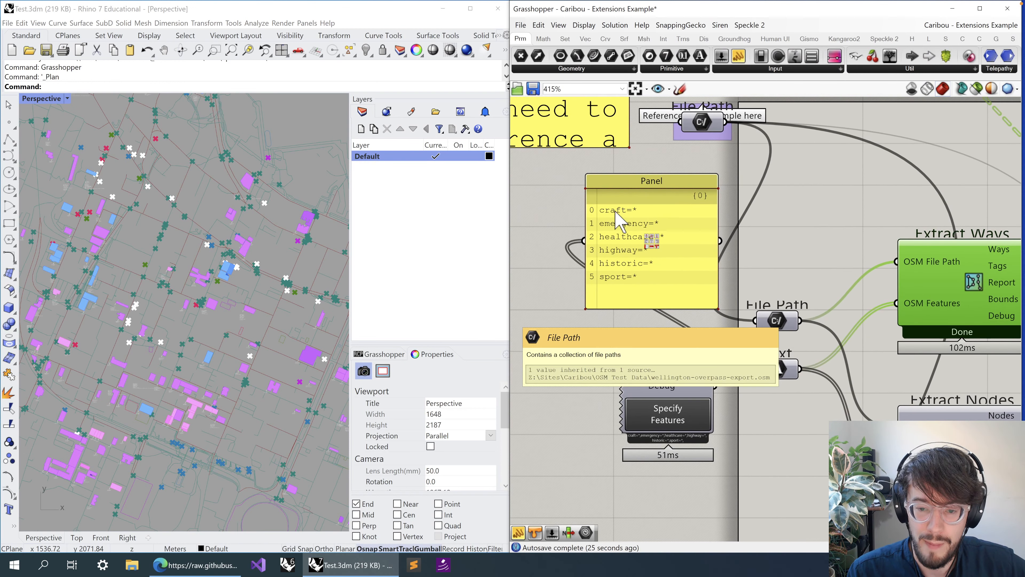
pyautogui.moveTo(885, 173); pyautogui.dragTo(643, 389, button='right')
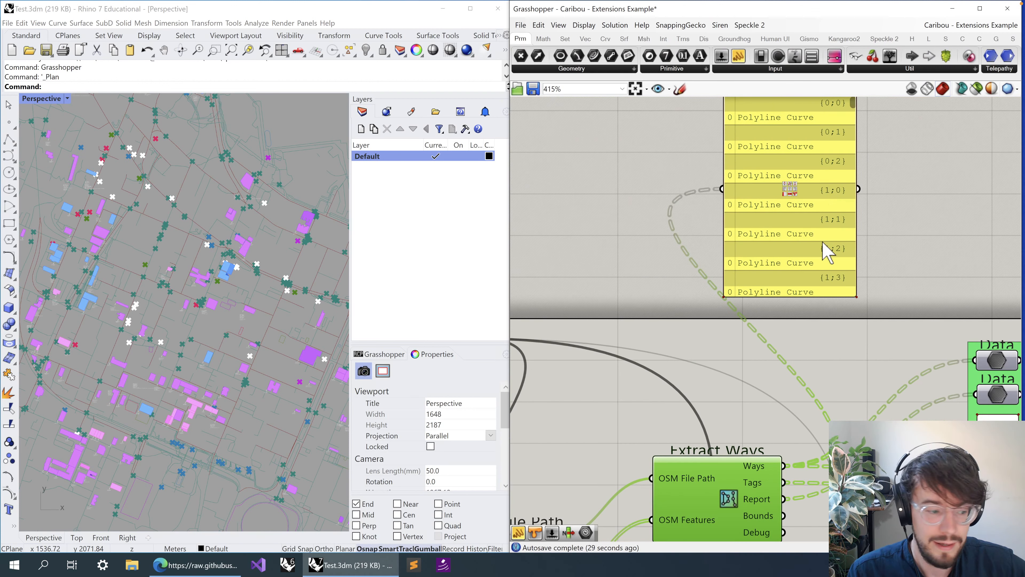
pyautogui.moveTo(559, 460); pyautogui.dragTo(849, 259, button='right')
pyautogui.scroll(4, 602, 307)
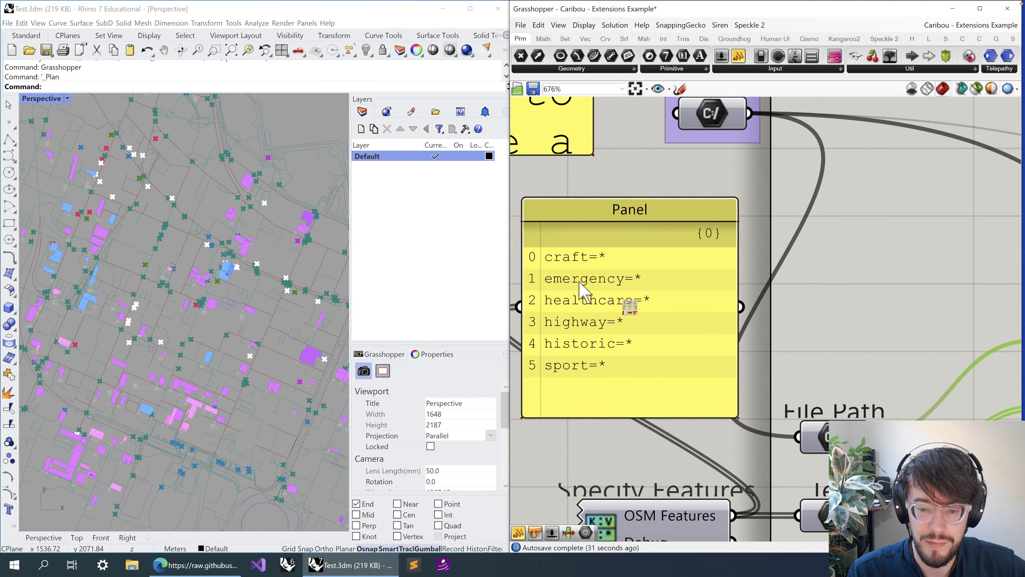
pyautogui.moveTo(704, 327); pyautogui.dragTo(805, 314, button='right')
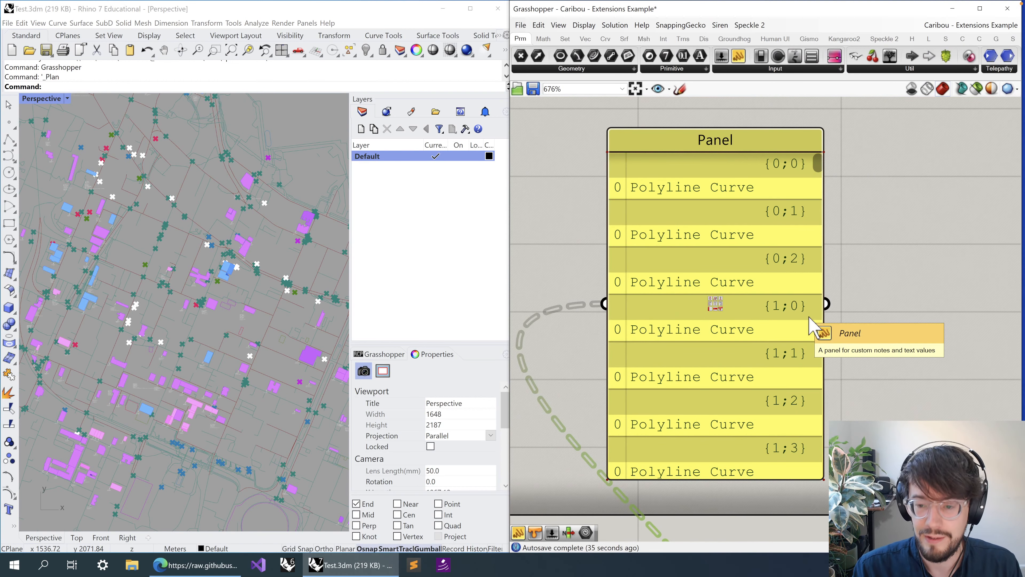
pyautogui.moveTo(886, 245); pyautogui.dragTo(853, 246, button='right')
pyautogui.click(725, 337)
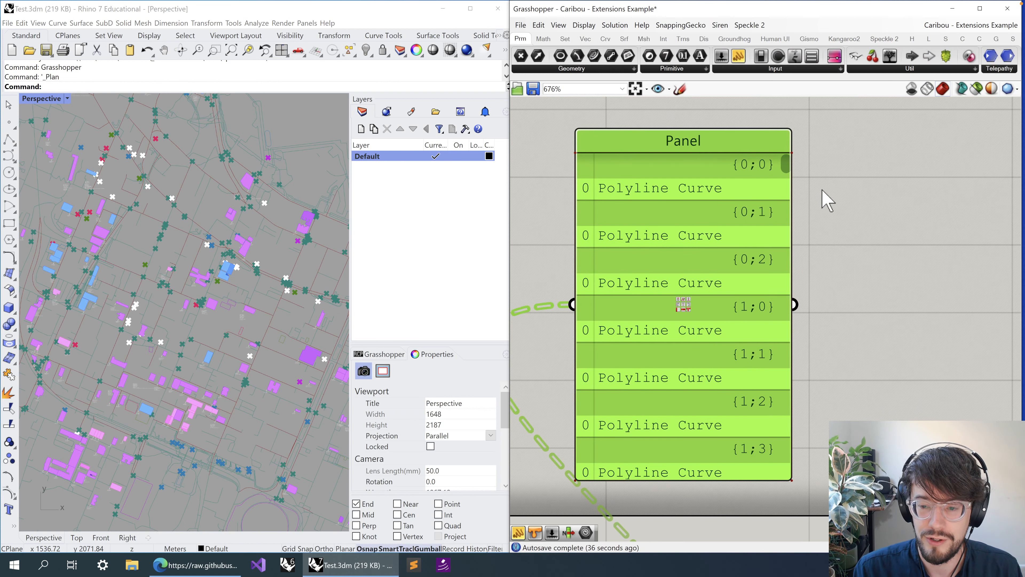
pyautogui.click(826, 200)
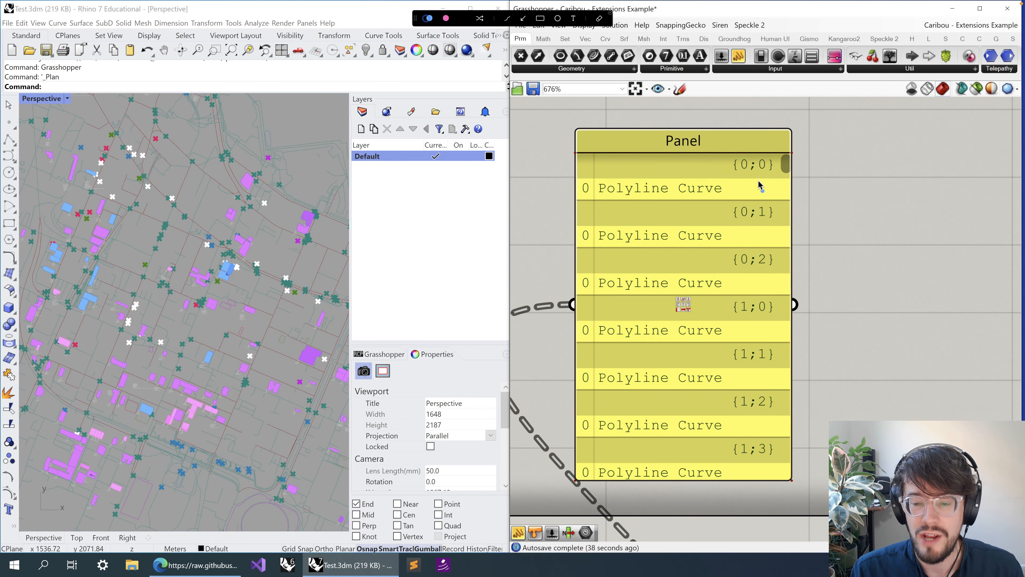
pyautogui.moveTo(584, 203); pyautogui.dragTo(632, 206)
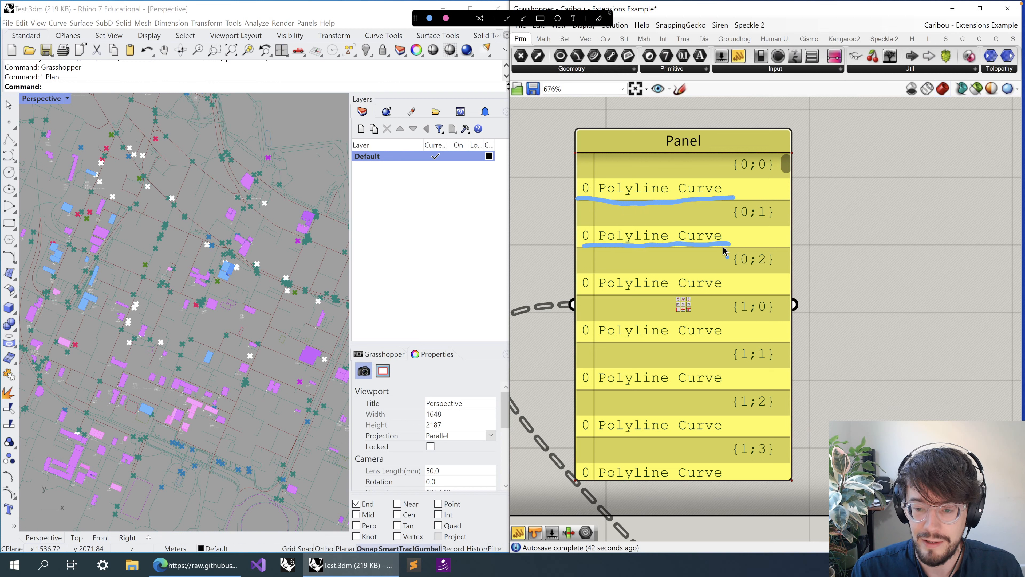
pyautogui.moveTo(665, 296); pyautogui.dragTo(729, 288)
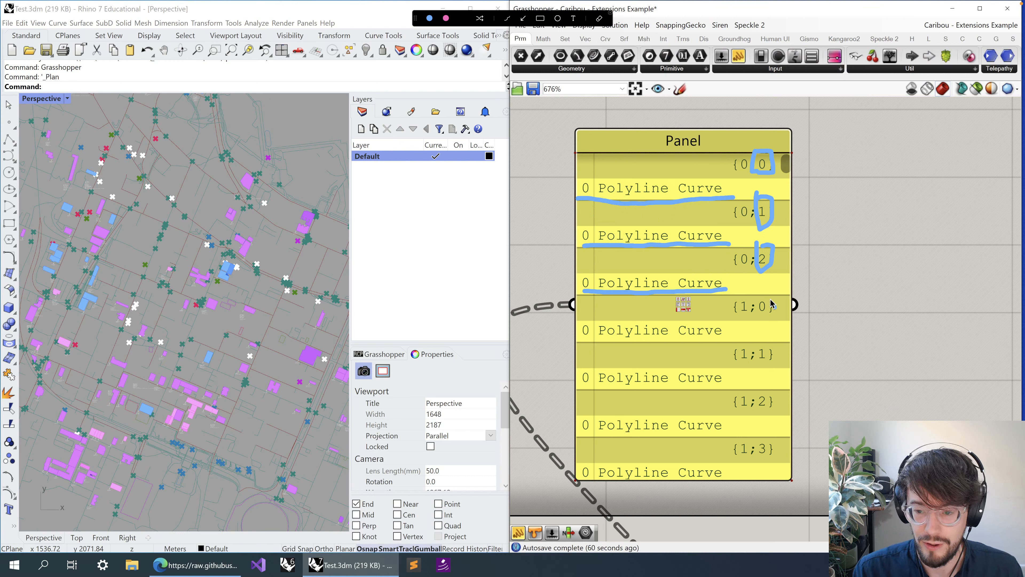
pyautogui.press('Escape')
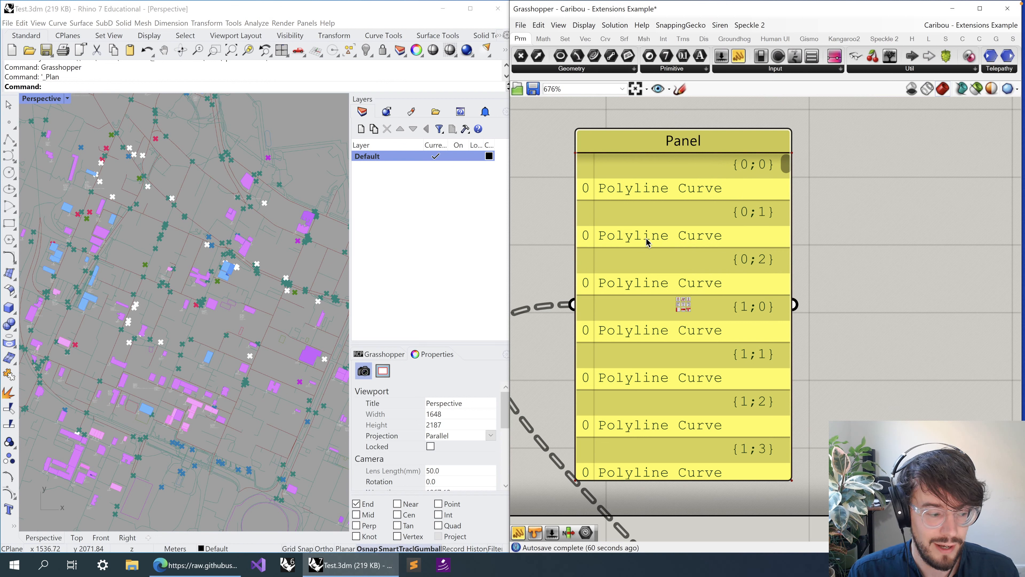
# - Move the Ways Panel directly beside the color Panel, above the Visualise in Grasshopper with Per-Feature Colors group
pyautogui.moveTo(816, 381); pyautogui.dragTo(670, 266, button='right')
pyautogui.scroll(-3, 817, 287)
pyautogui.scroll(-2, 670, 267)
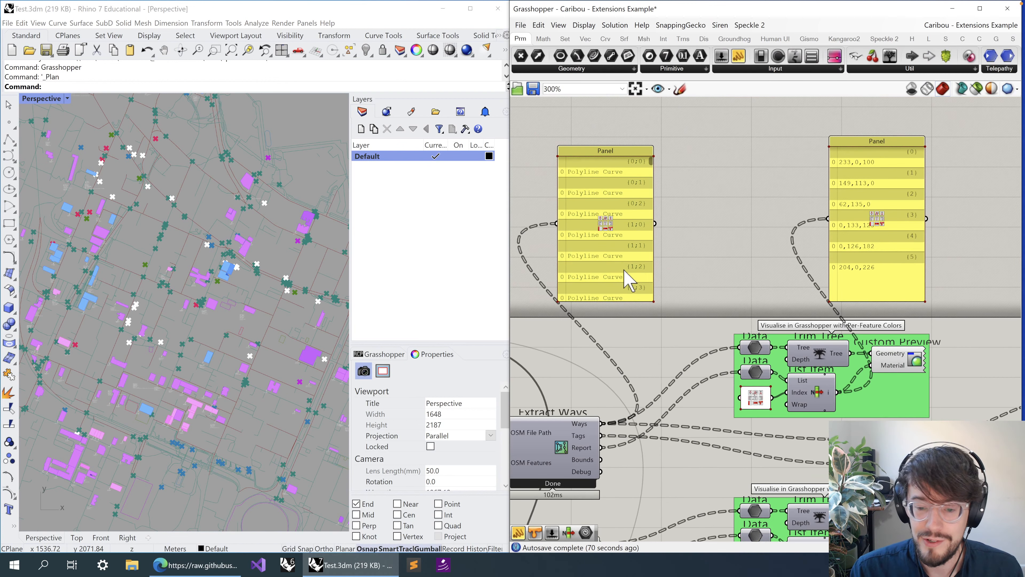
pyautogui.click(626, 282)
pyautogui.click(826, 365)
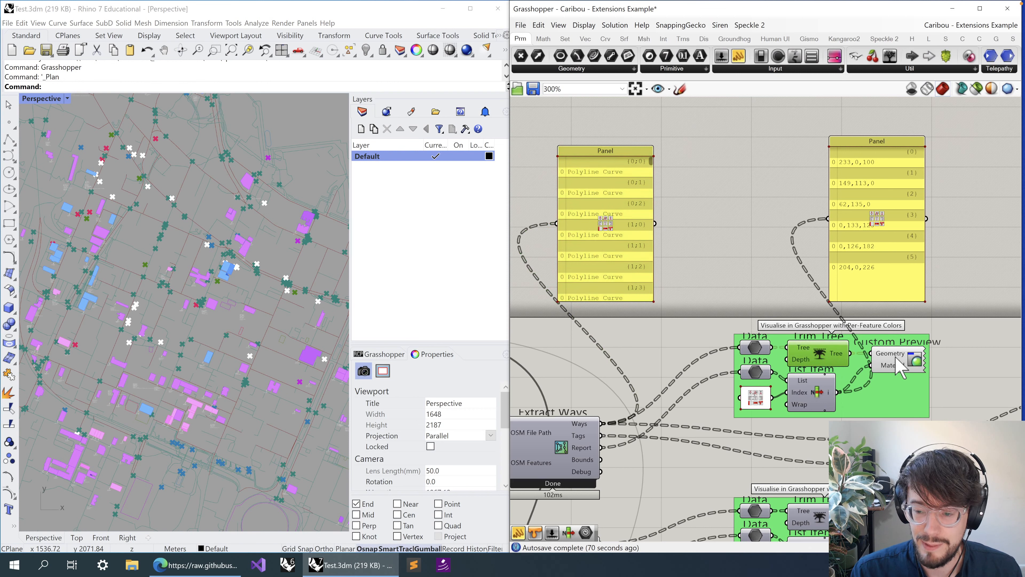
pyautogui.moveTo(632, 278); pyautogui.dragTo(773, 274)
pyautogui.moveTo(632, 329); pyautogui.dragTo(604, 307, button='right')
# - Feed the color Panel from the Report output of Extract Ways instead of List Item
pyautogui.click(862, 345)
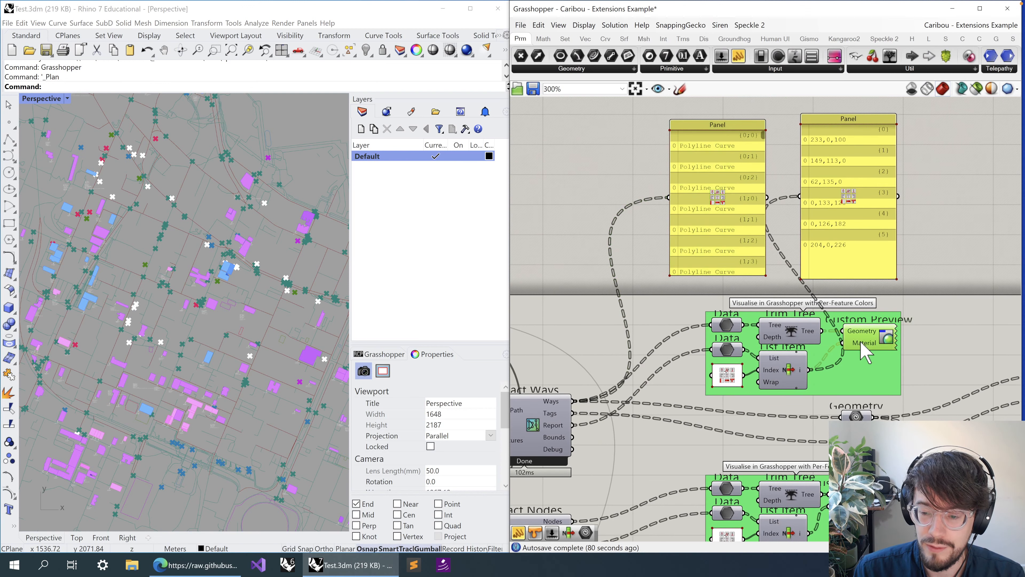
pyautogui.click(782, 364)
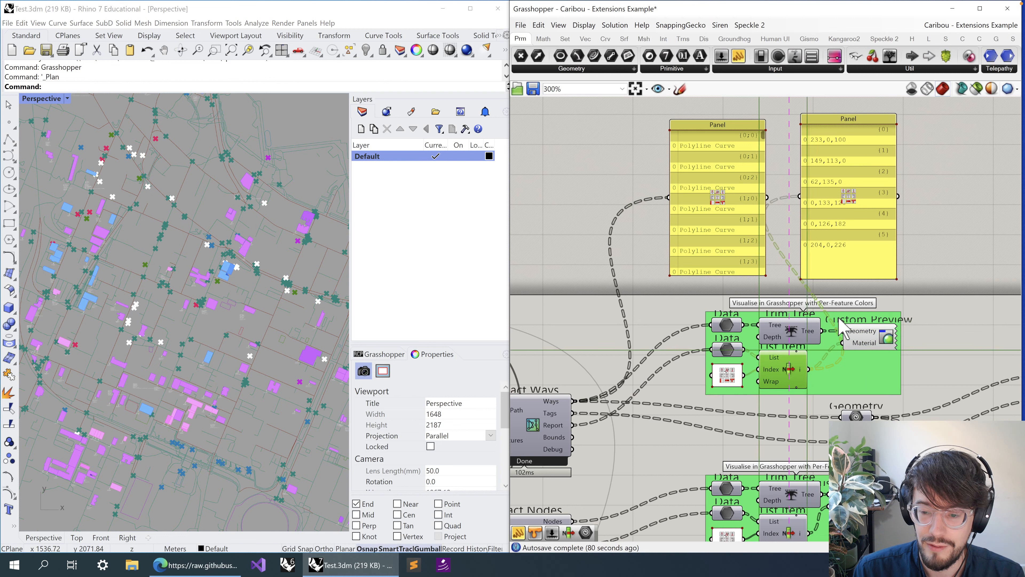
pyautogui.click(831, 236)
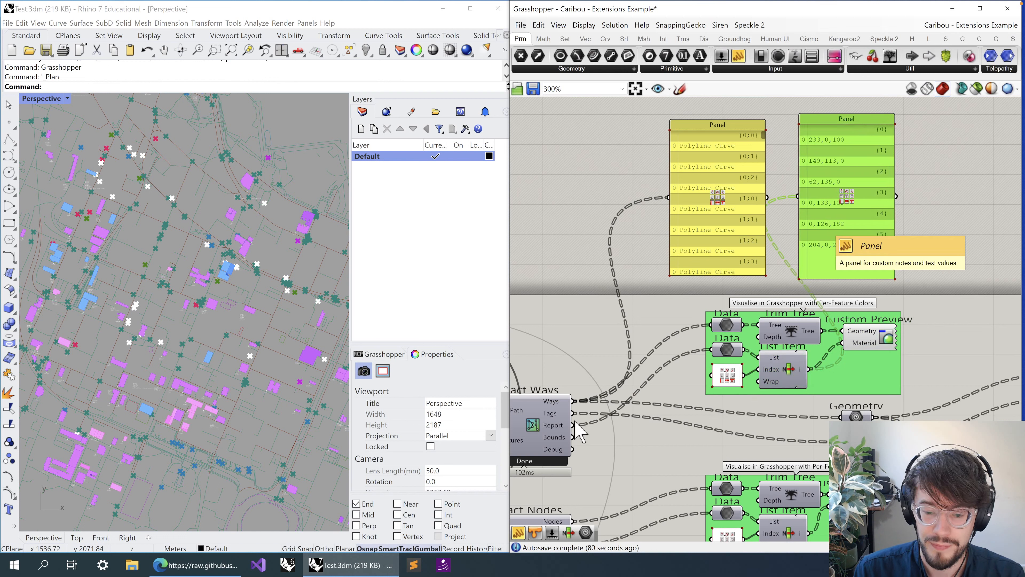
pyautogui.moveTo(573, 425); pyautogui.dragTo(804, 204)
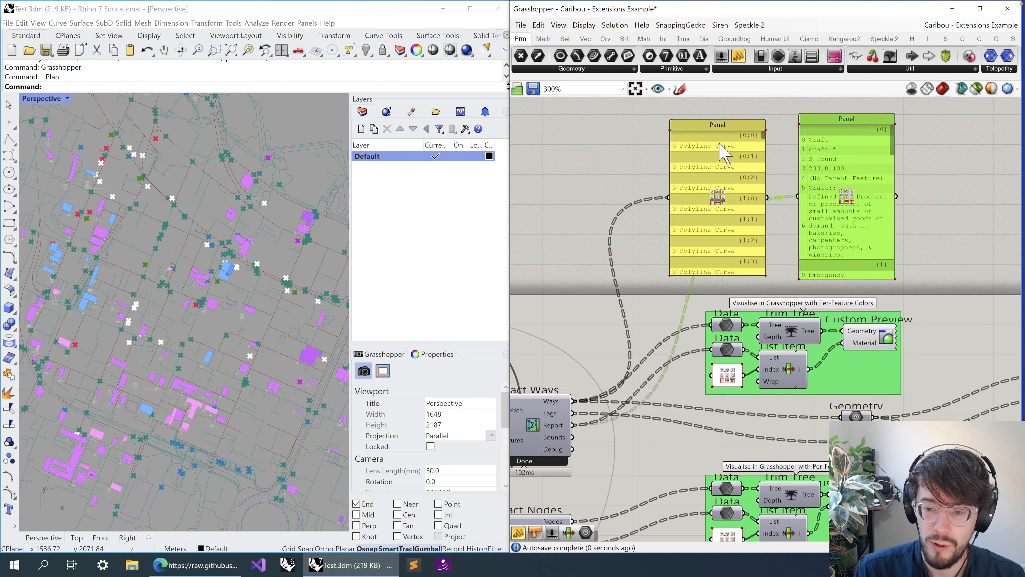
# - Move the Ways Panel and the Report Panel back above Extract Ways, and examine the Craft branch of the report
pyautogui.moveTo(721, 150); pyautogui.dragTo(593, 153)
pyautogui.moveTo(838, 162); pyautogui.dragTo(690, 159)
pyautogui.scroll(3, 708, 151)
pyautogui.scroll(2, 714, 156)
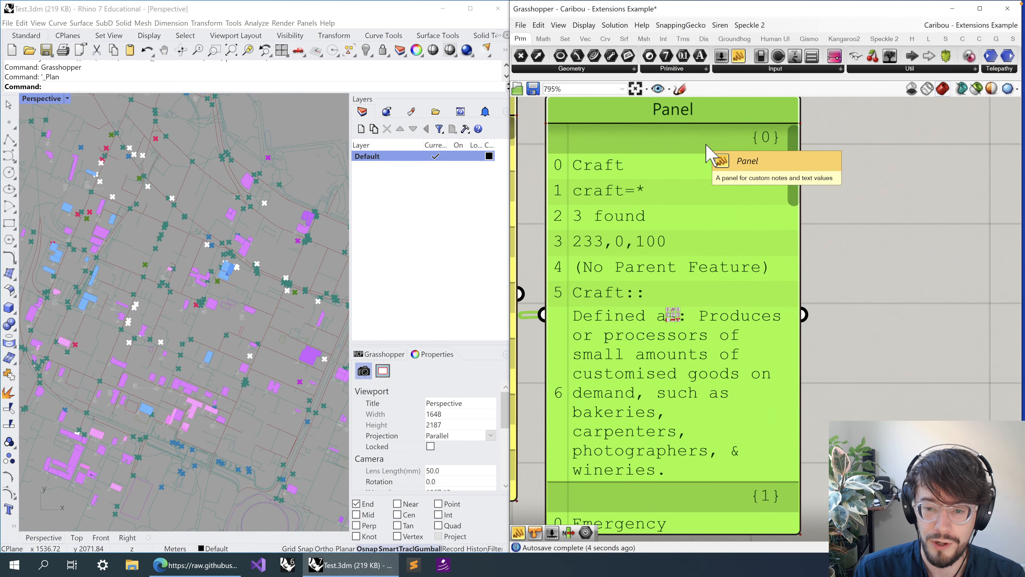
# - Examine the Craft and Emergency branches in the Report Panel, focusing on the color value at index 3
pyautogui.click(857, 238)
pyautogui.scroll(2, 854, 234)
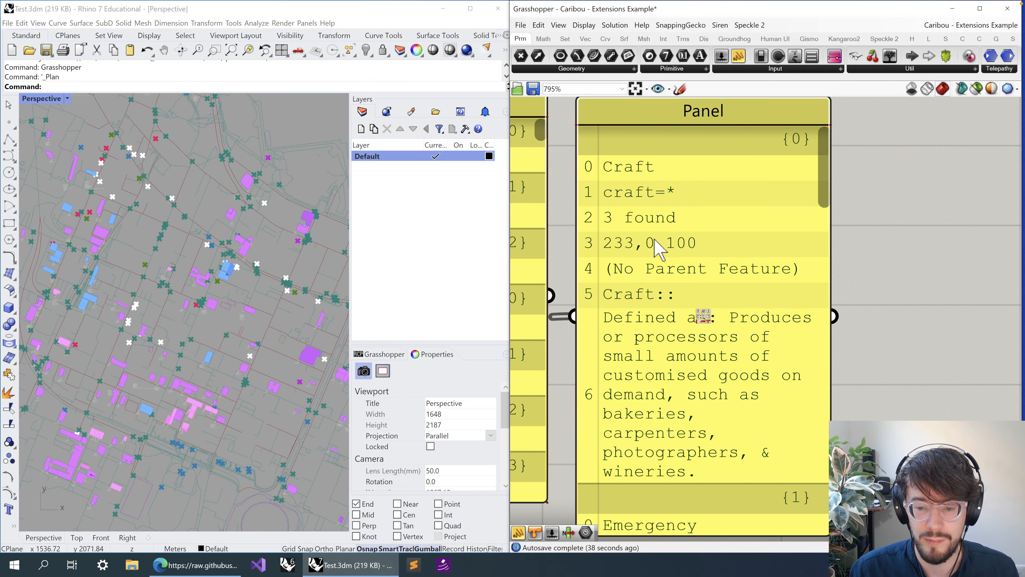
pyautogui.moveTo(782, 378); pyautogui.dragTo(791, 332, button='right')
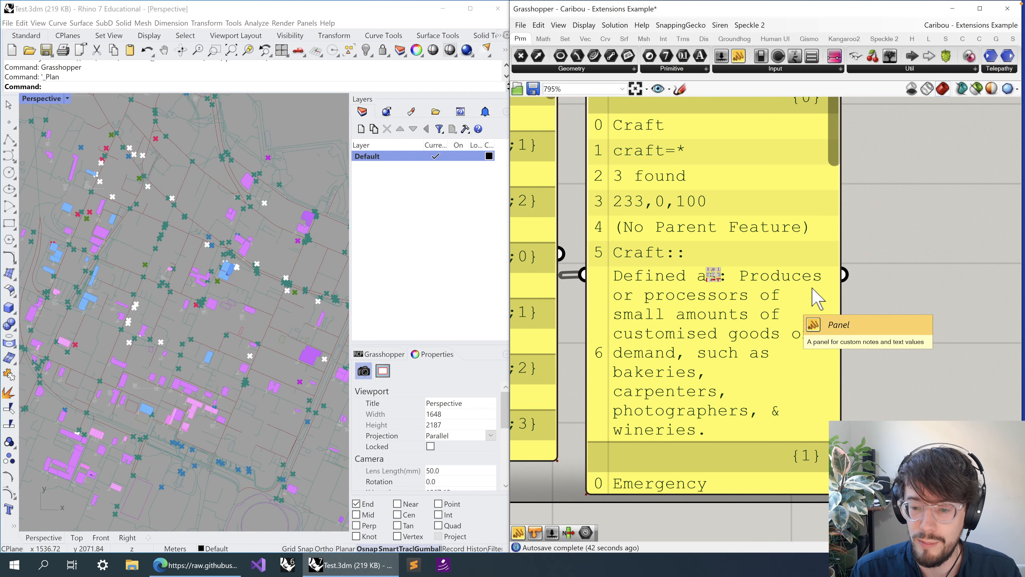
pyautogui.moveTo(809, 202); pyautogui.dragTo(811, 232, button='right')
pyautogui.moveTo(839, 183); pyautogui.dragTo(842, 252)
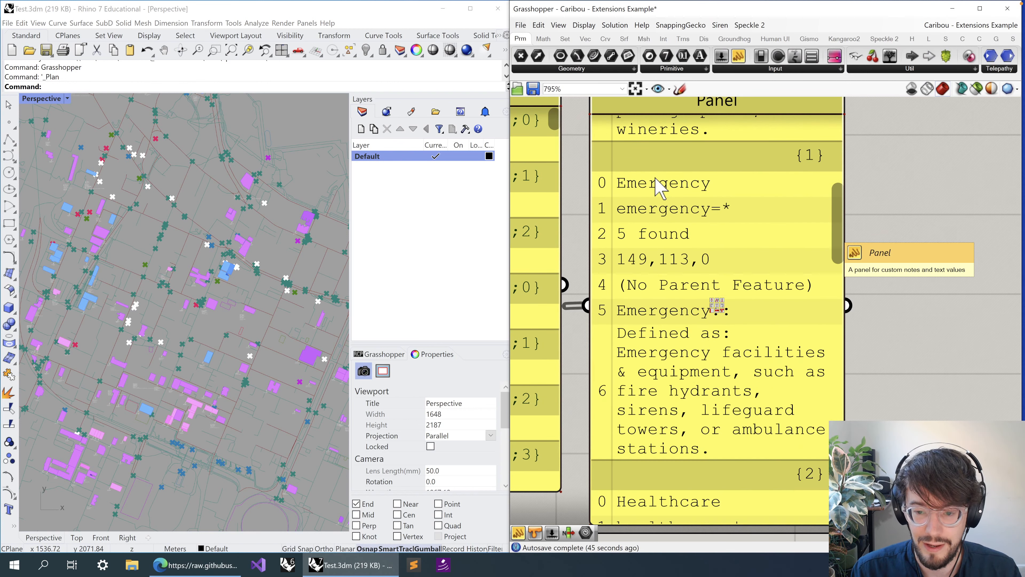
pyautogui.scroll(-1, 736, 287)
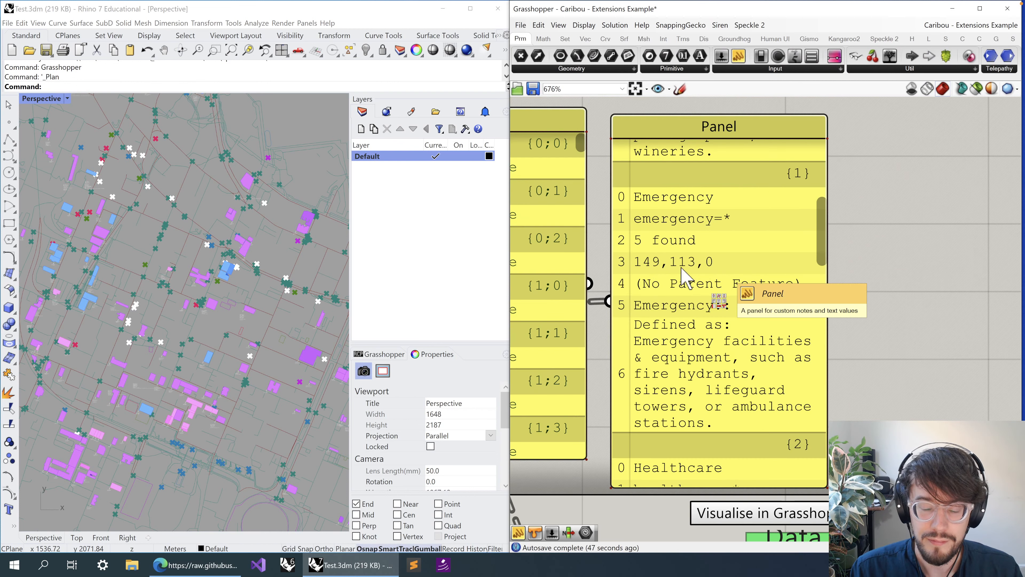
# - Inspect the List Item in the ways' Per-Feature Colors group and the Panel that supplies its index
pyautogui.moveTo(852, 379); pyautogui.dragTo(652, 173, button='right')
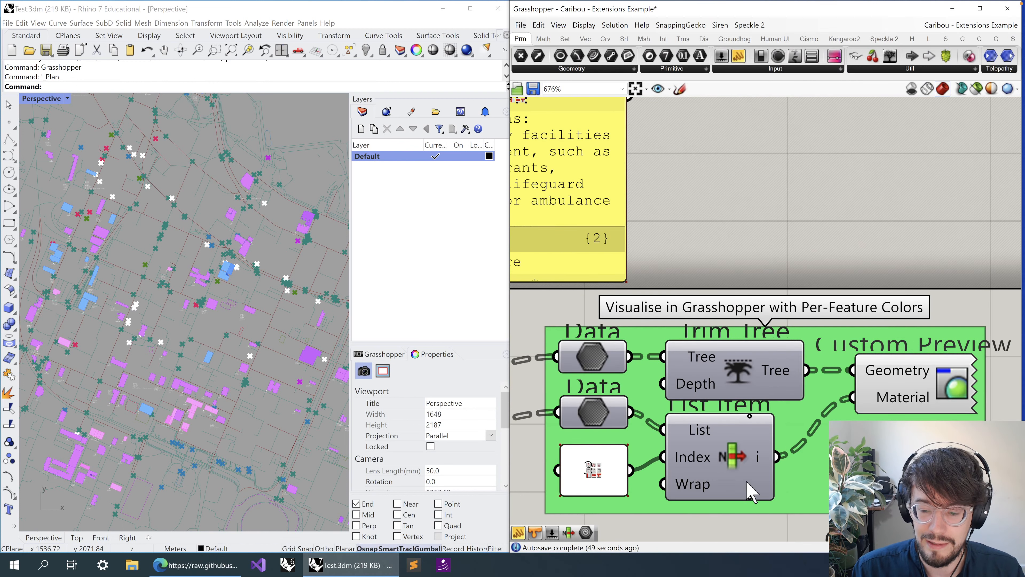
pyautogui.click(725, 465)
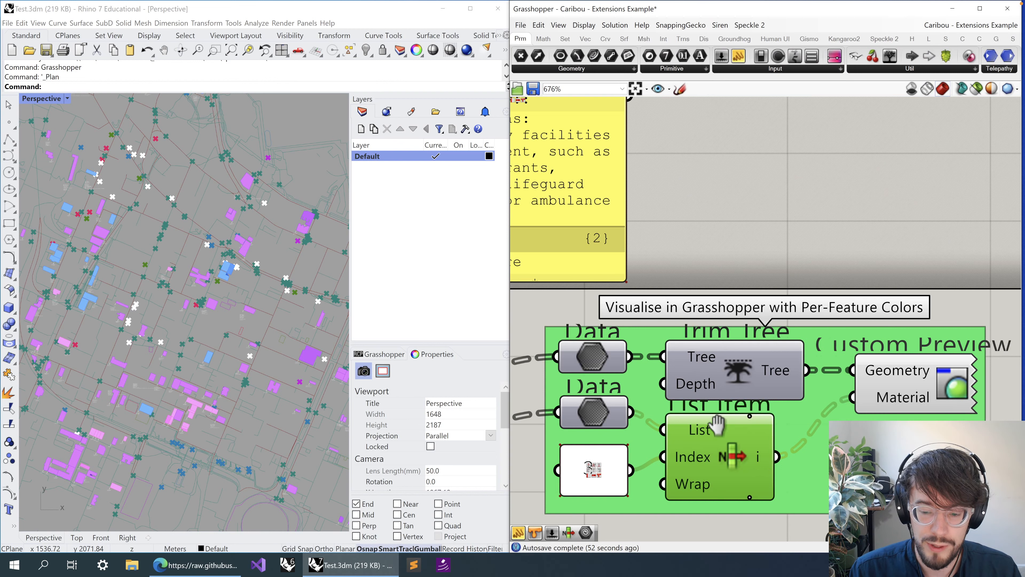
pyautogui.moveTo(709, 484); pyautogui.dragTo(729, 413, button='right')
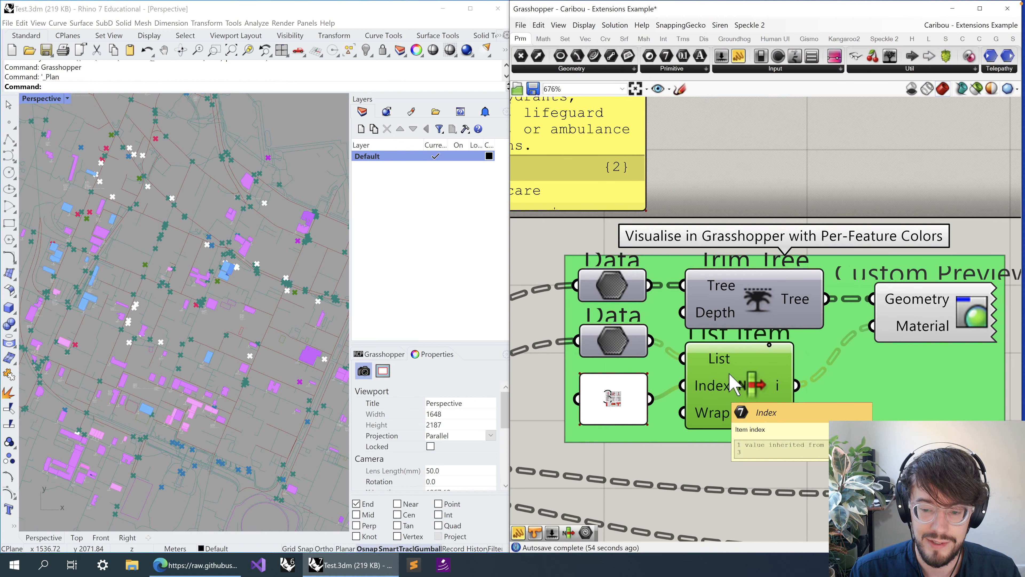
pyautogui.click(716, 465)
pyautogui.scroll(6, 613, 406)
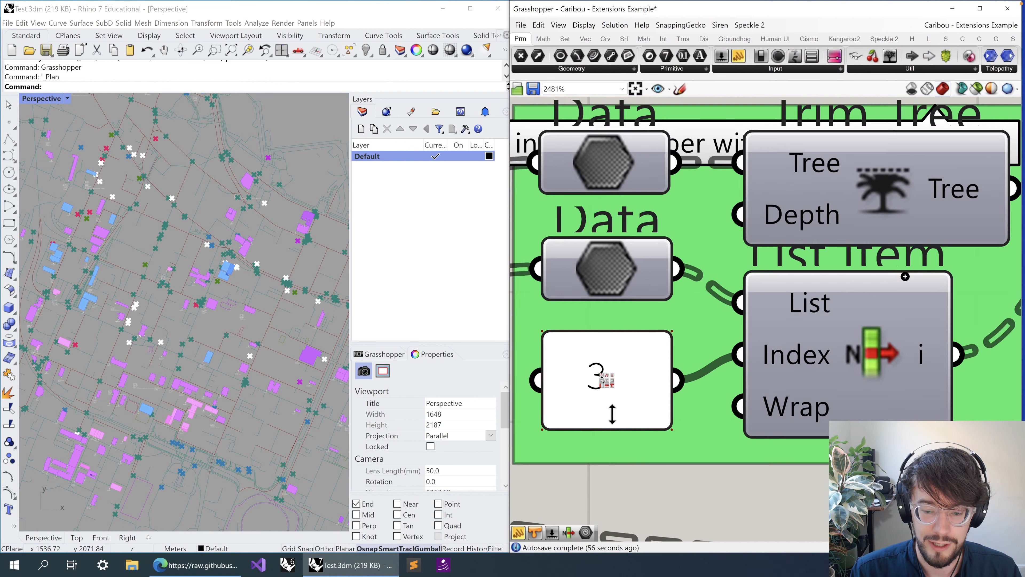
pyautogui.scroll(3, 612, 413)
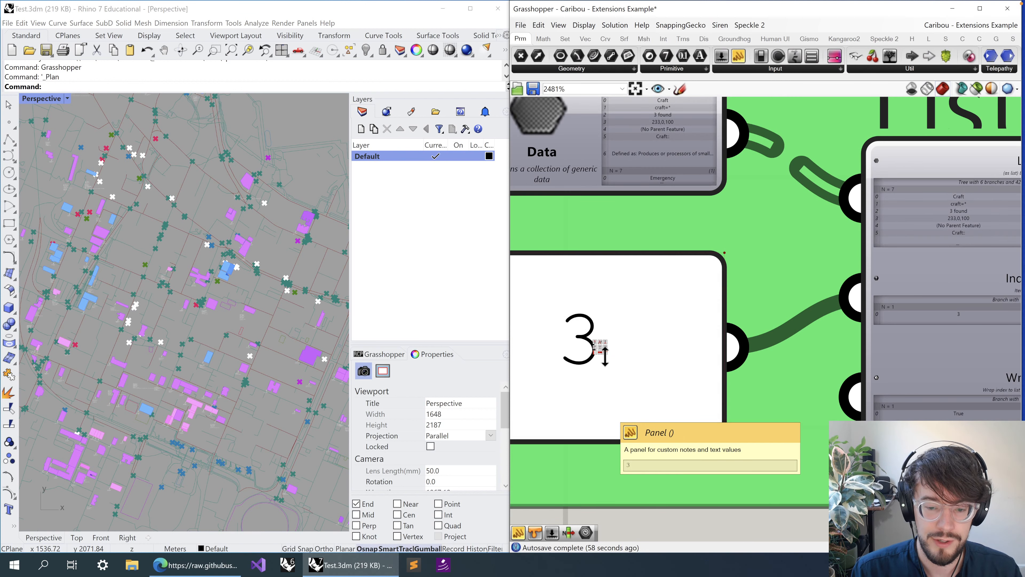
pyautogui.click(582, 367)
pyautogui.scroll(-3, 587, 380)
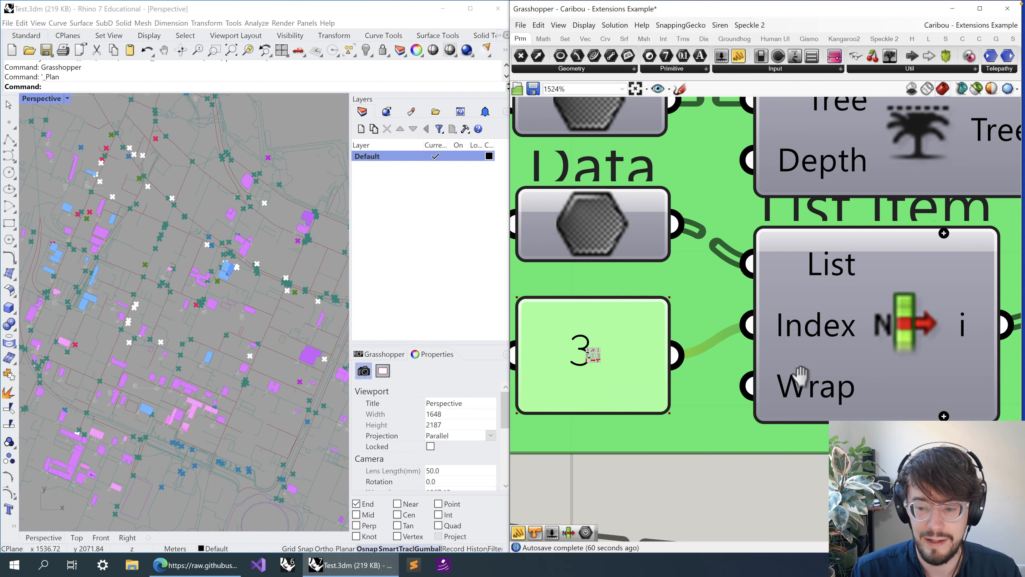
# - Read further through the Report Panel, from the Emergency branch to the Highway and Historic branches
pyautogui.moveTo(811, 360); pyautogui.dragTo(752, 450, button='right')
pyautogui.moveTo(703, 155); pyautogui.dragTo(788, 503, button='right')
pyautogui.moveTo(716, 280); pyautogui.dragTo(824, 444, button='right')
pyautogui.scroll(-4, 824, 450)
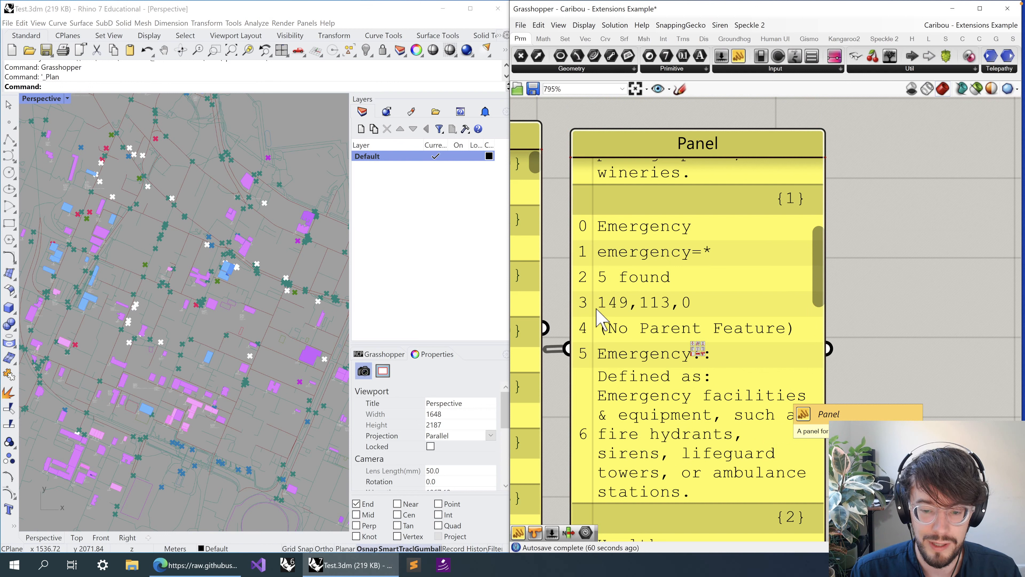
pyautogui.moveTo(817, 278)
pyautogui.mouseDown()
pyautogui.moveTo(822, 394)
pyautogui.moveTo(836, 414)
pyautogui.mouseUp()
pyautogui.scroll(-1, 837, 221)
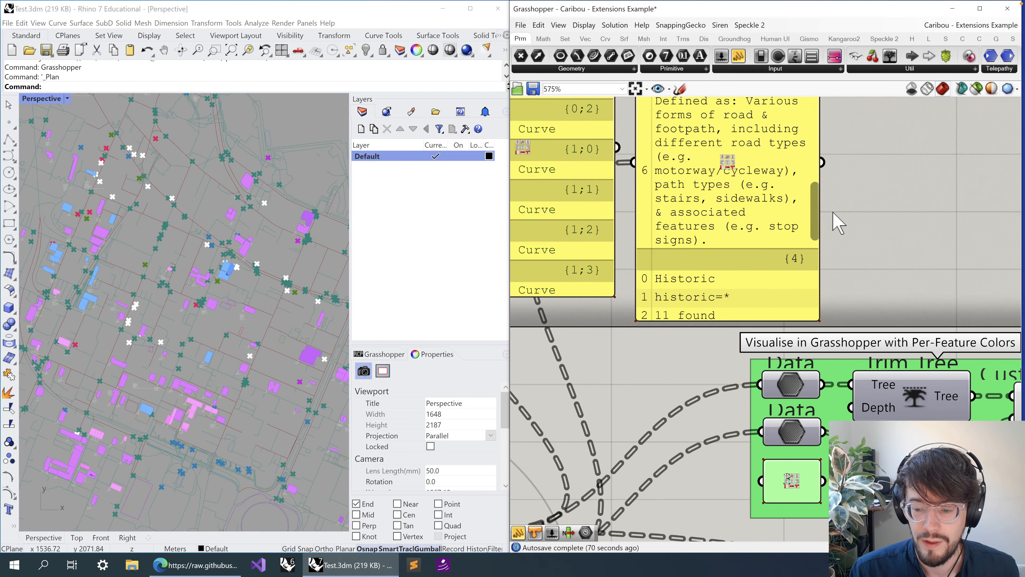
# - Compare the Trim Tree component of the ways' Per-Feature Colors group with the branch paths in the Ways and Report Panels
pyautogui.scroll(-2, 740, 222)
pyautogui.click(771, 352)
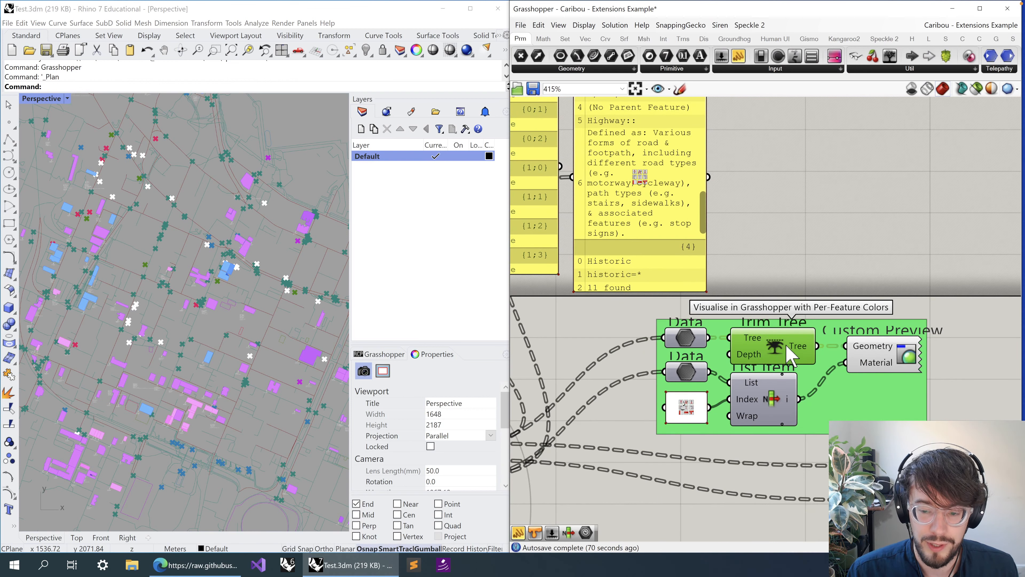
pyautogui.click(806, 257)
pyautogui.moveTo(736, 189); pyautogui.dragTo(839, 346, button='right')
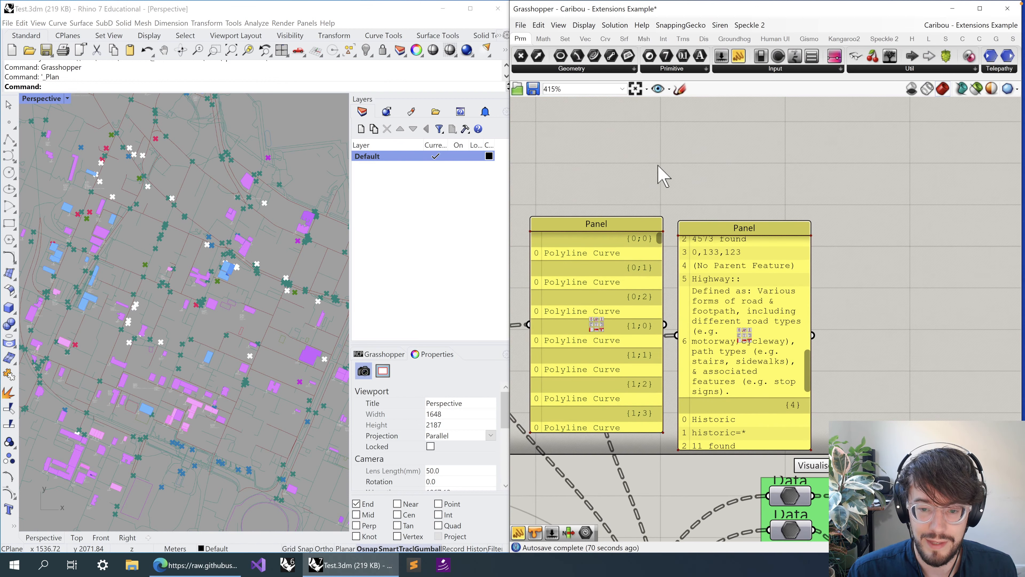
pyautogui.scroll(1, 641, 230)
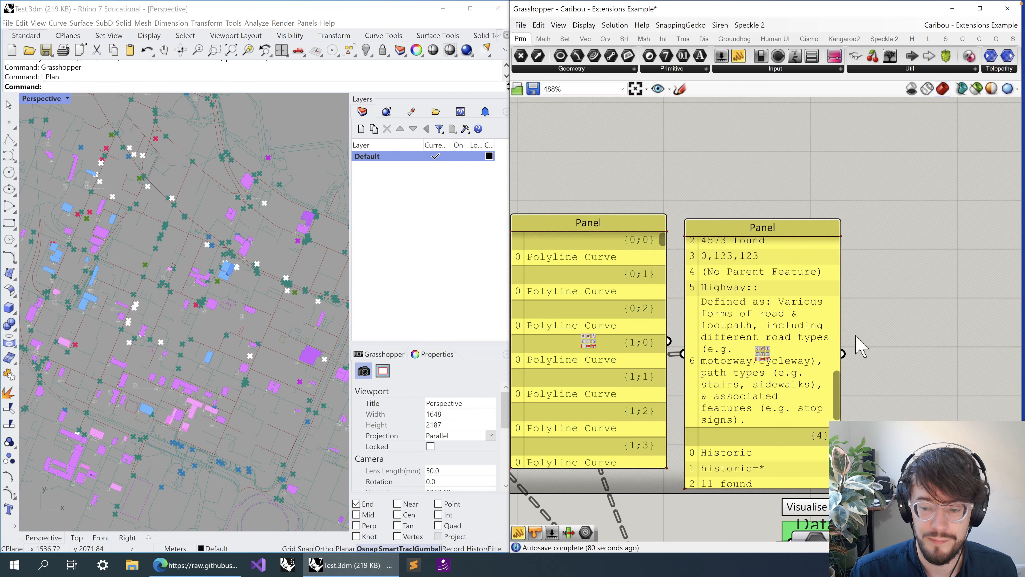
pyautogui.moveTo(858, 343); pyautogui.dragTo(710, 137, button='right')
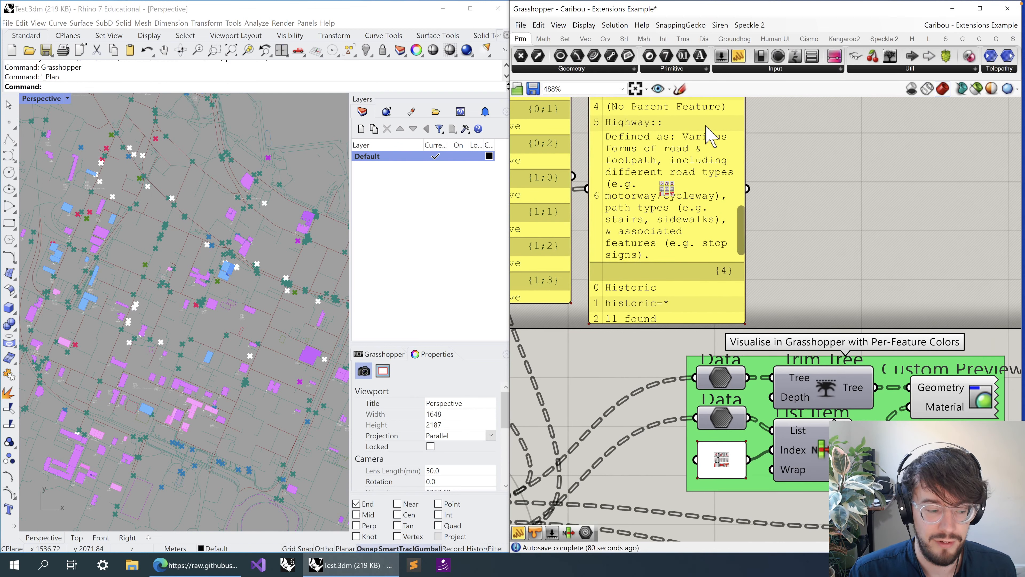
pyautogui.click(861, 394)
# - Delete the Ways Panel and the Report Panel above the Visualise in Grasshopper with Per-Feature Colors group
pyautogui.scroll(-2, 861, 394)
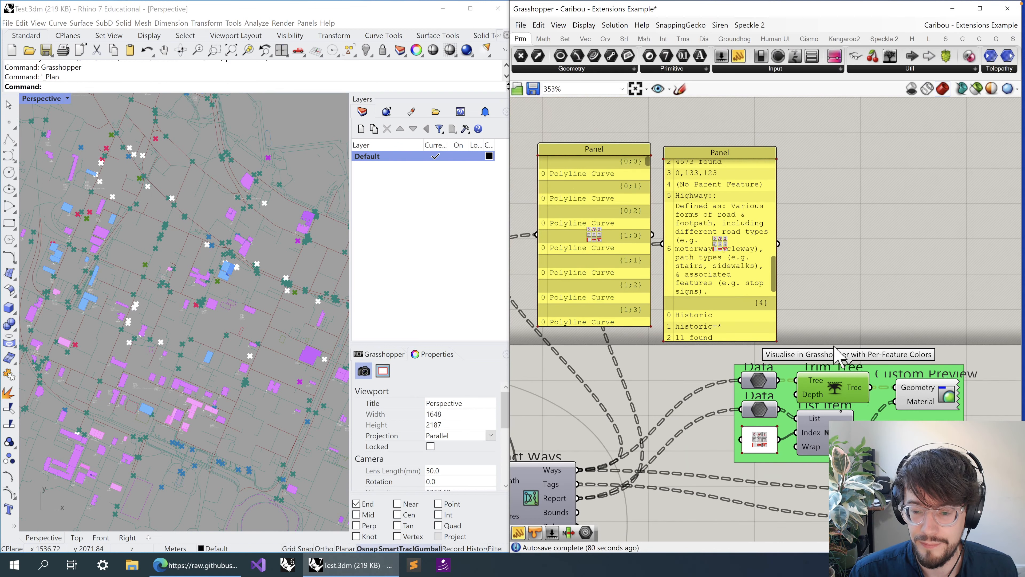
pyautogui.moveTo(802, 248); pyautogui.dragTo(598, 148)
pyautogui.press('Delete')
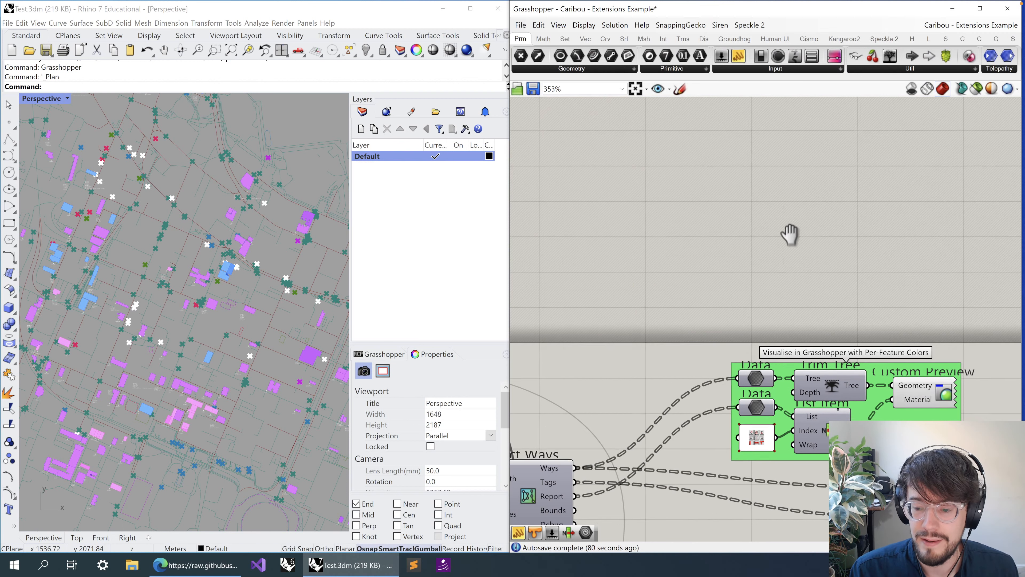
# - Inspect the Custom Preview fed by Extract Ways and its per-feature colored geometry in the Rhino viewport
pyautogui.moveTo(789, 234); pyautogui.dragTo(677, 182, button='right')
pyautogui.scroll(2, 819, 357)
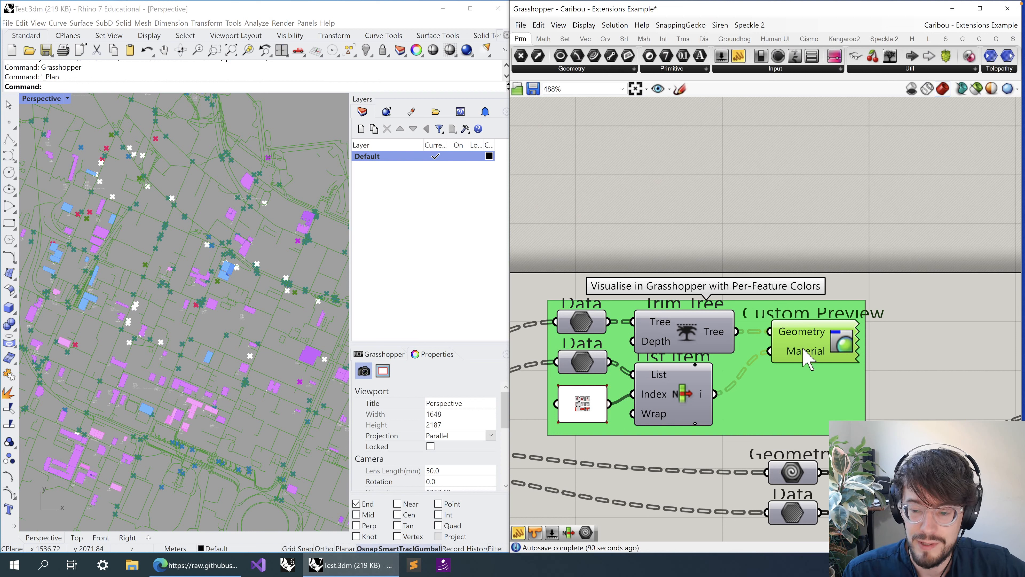
pyautogui.moveTo(804, 350)
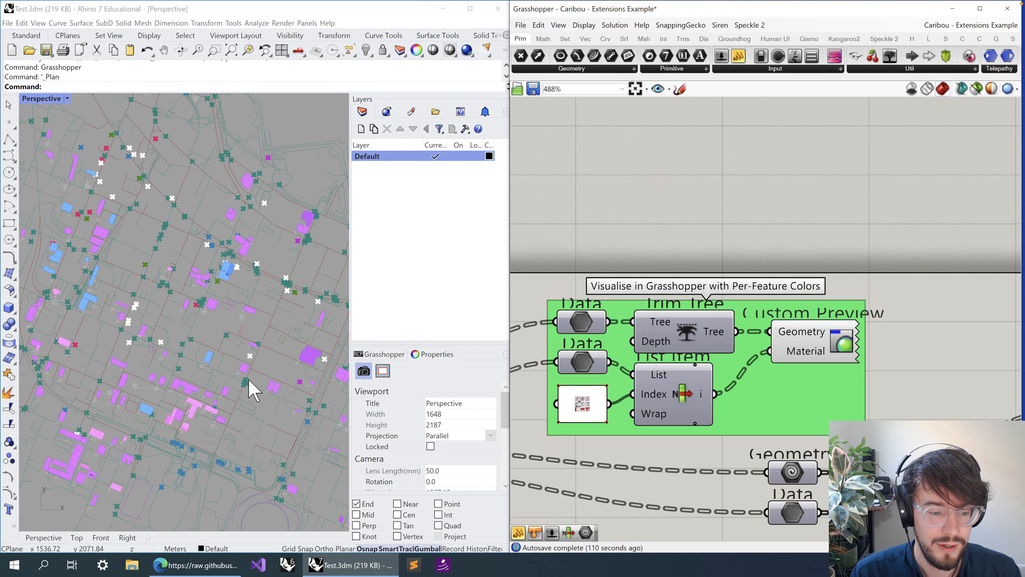
pyautogui.scroll(3, 234, 408)
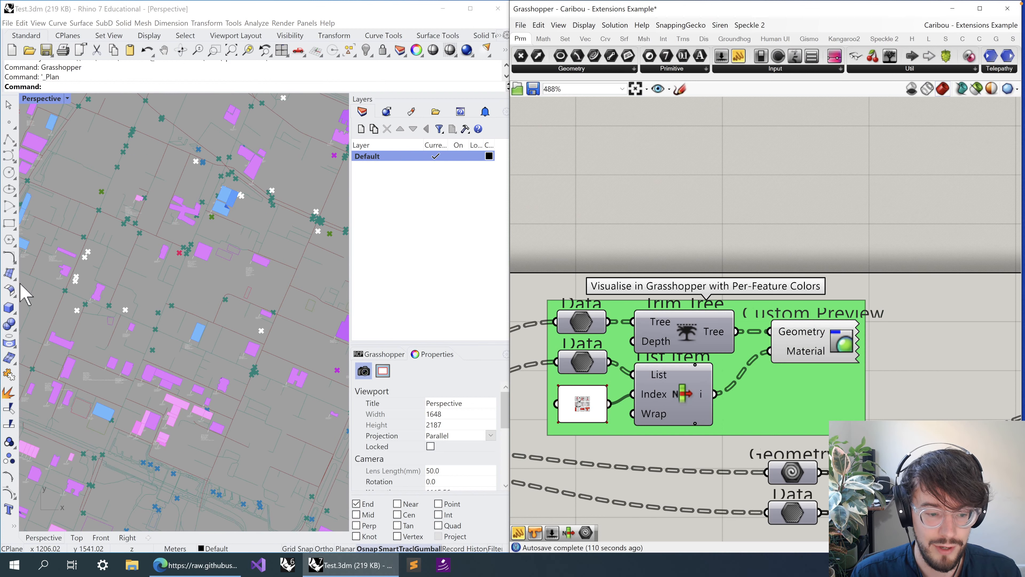
pyautogui.scroll(-2, 796, 151)
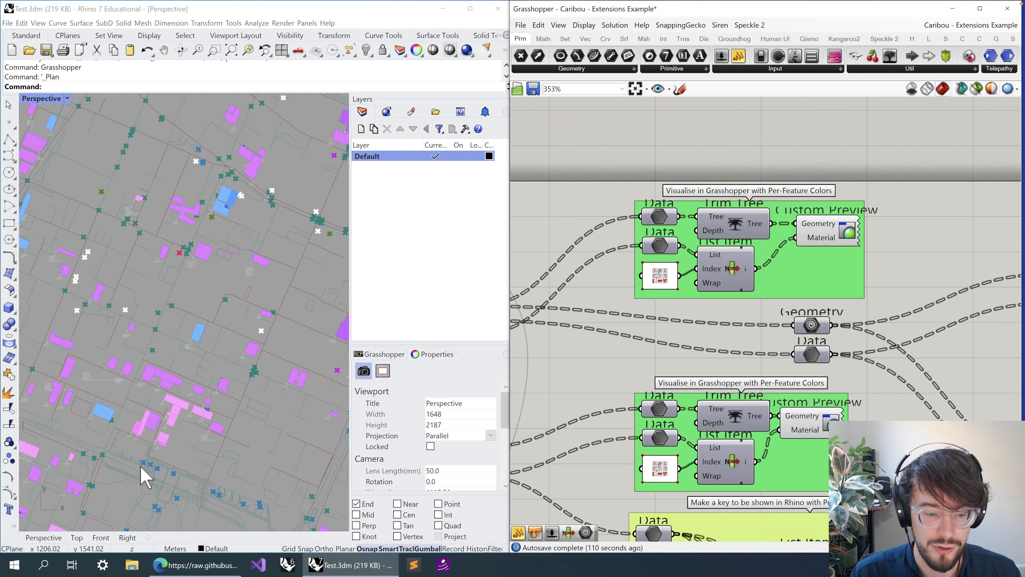
# - Highlight the Custom Preview fed by Extract Nodes to identify its points in the Rhino viewport, and clear the selection
pyautogui.click(821, 428)
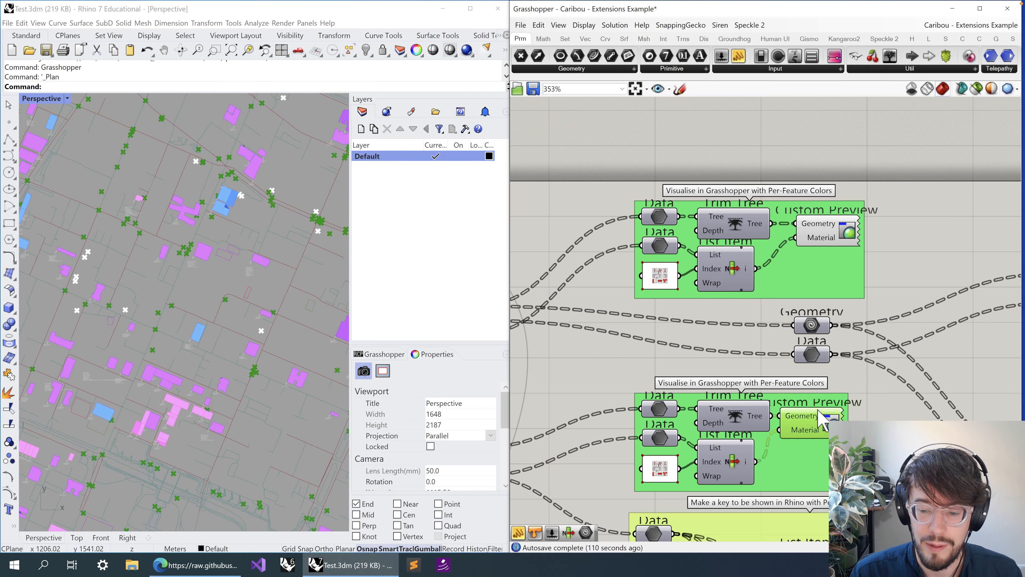
pyautogui.scroll(-3, 236, 346)
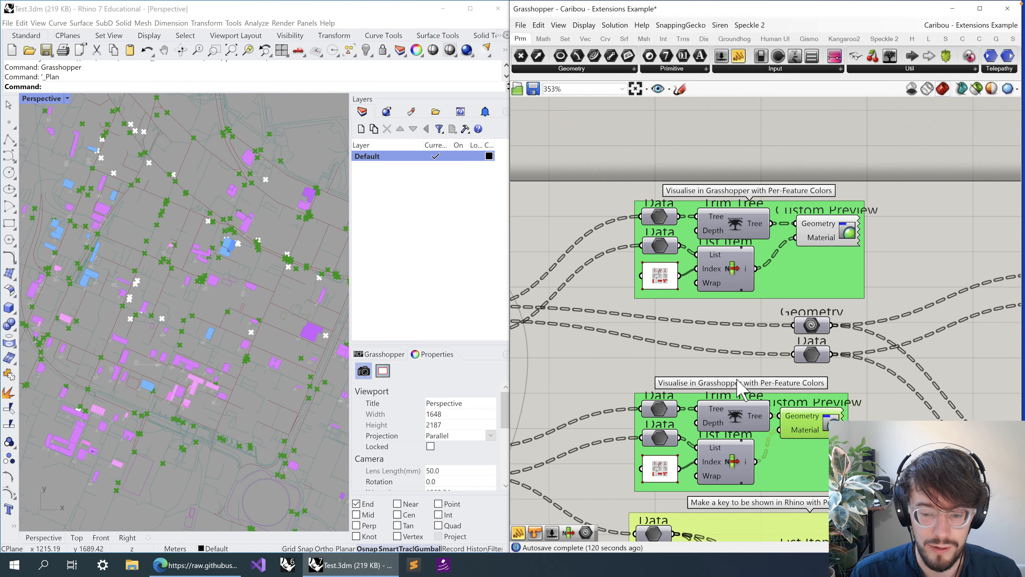
pyautogui.moveTo(610, 388); pyautogui.dragTo(770, 337, button='right')
pyautogui.moveTo(758, 286); pyautogui.dragTo(720, 289, button='right')
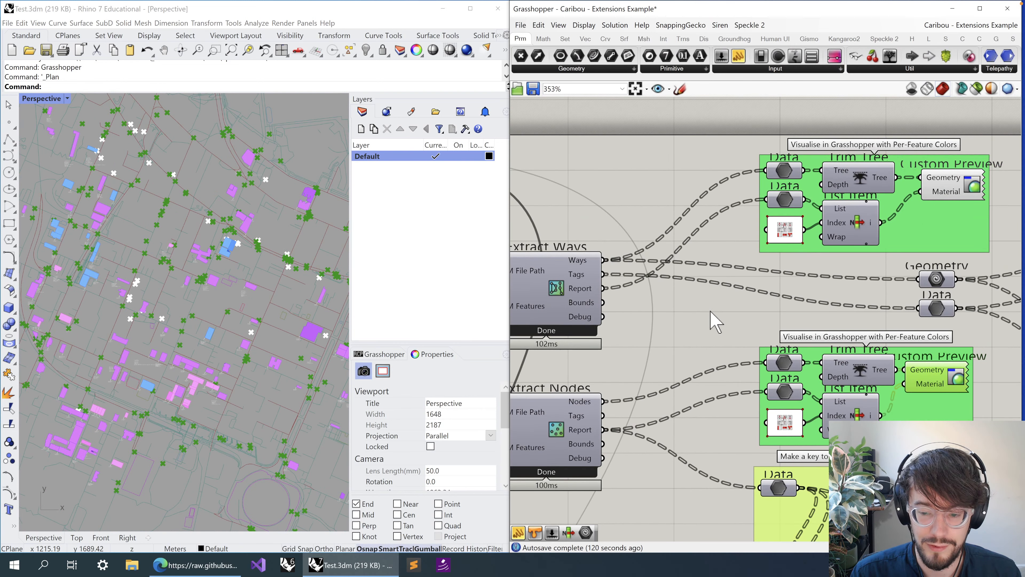
pyautogui.moveTo(711, 311); pyautogui.dragTo(987, 453)
pyautogui.click(692, 345)
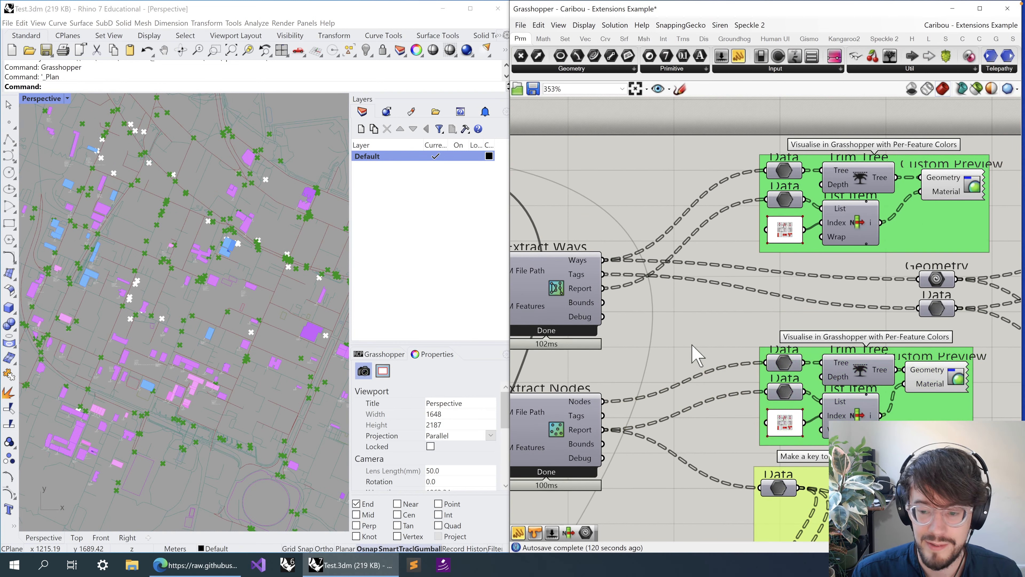
pyautogui.scroll(-2, 692, 345)
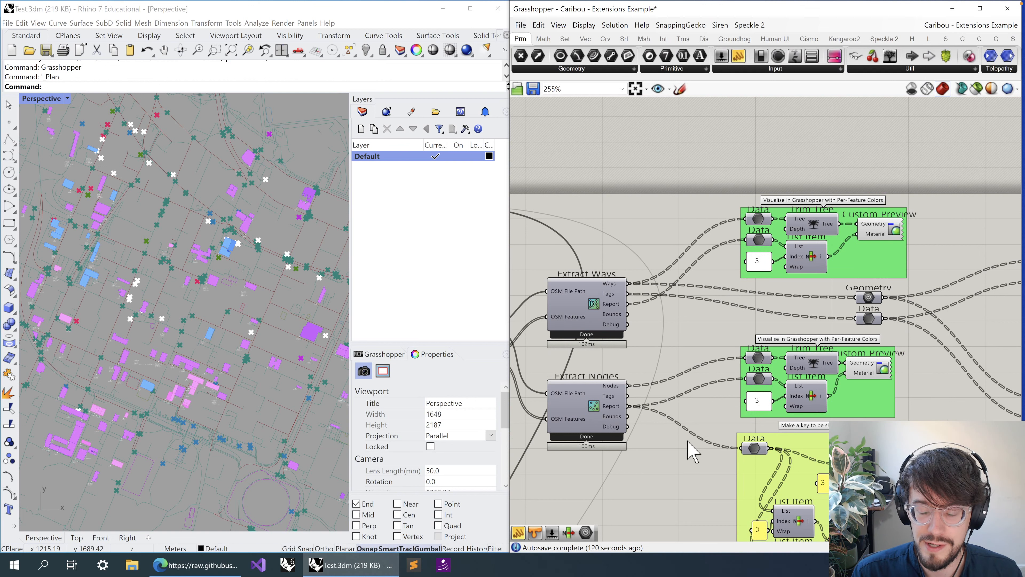
# - Compare the group that makes a key with per-feature colors and counts with the legend drawn in the Rhino viewport
pyautogui.moveTo(703, 454); pyautogui.dragTo(609, 321, button='right')
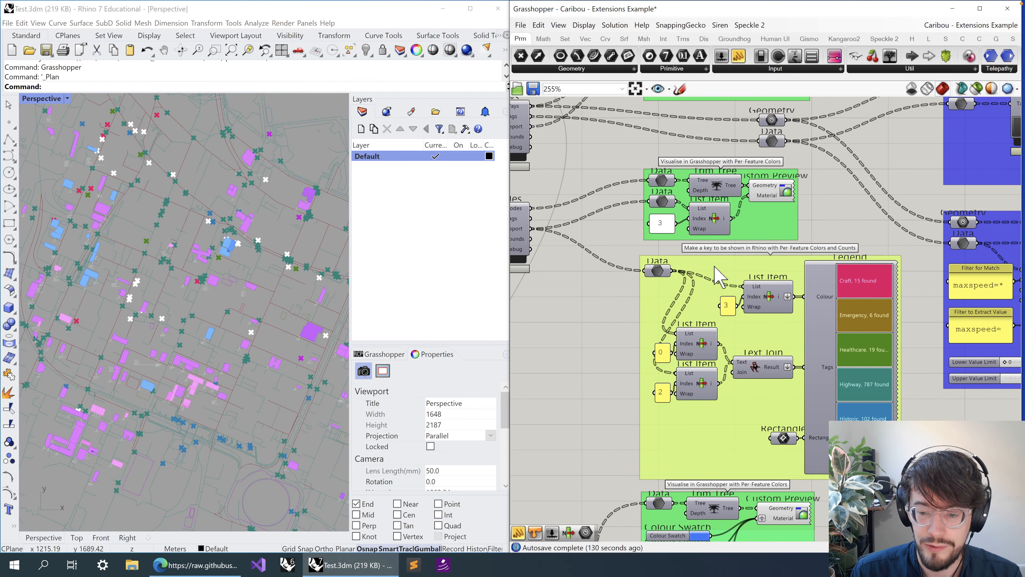
pyautogui.scroll(-10, 291, 285)
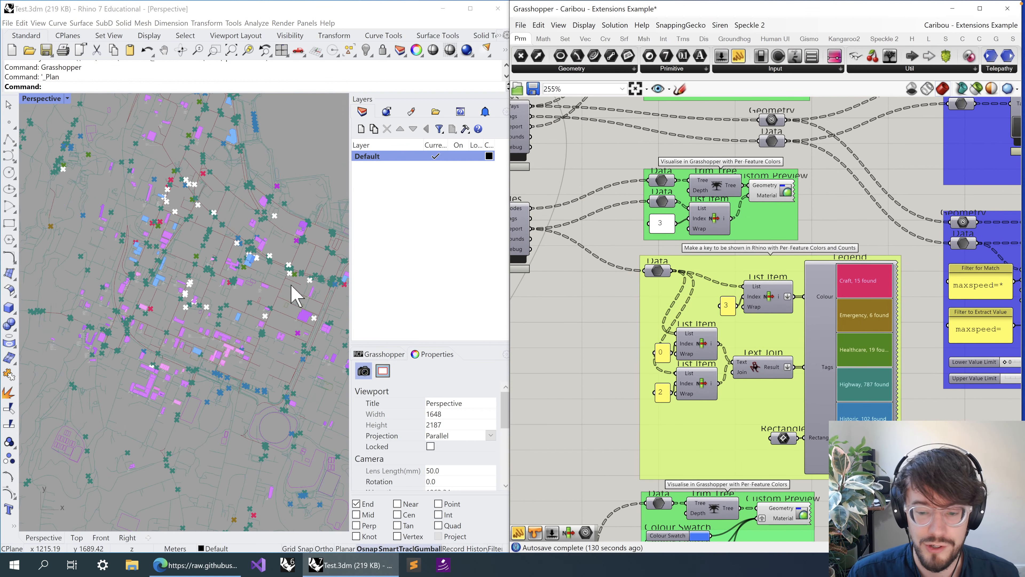
pyautogui.scroll(8, 318, 150)
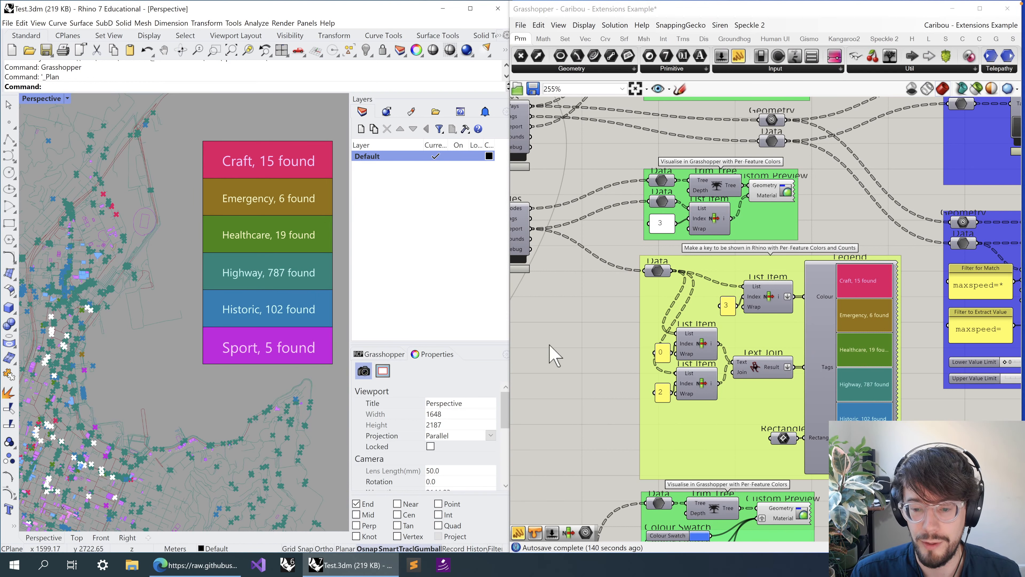
pyautogui.moveTo(512, 318)
pyautogui.mouseDown(button='right')
pyautogui.moveTo(573, 311)
pyautogui.moveTo(504, 305)
pyautogui.mouseUp(button='right')
pyautogui.scroll(1, 802, 357)
# - Inspect the Legend's Colour input and the index Panel of its List Item, and trace the key's data back to Extract Nodes
pyautogui.click(822, 321)
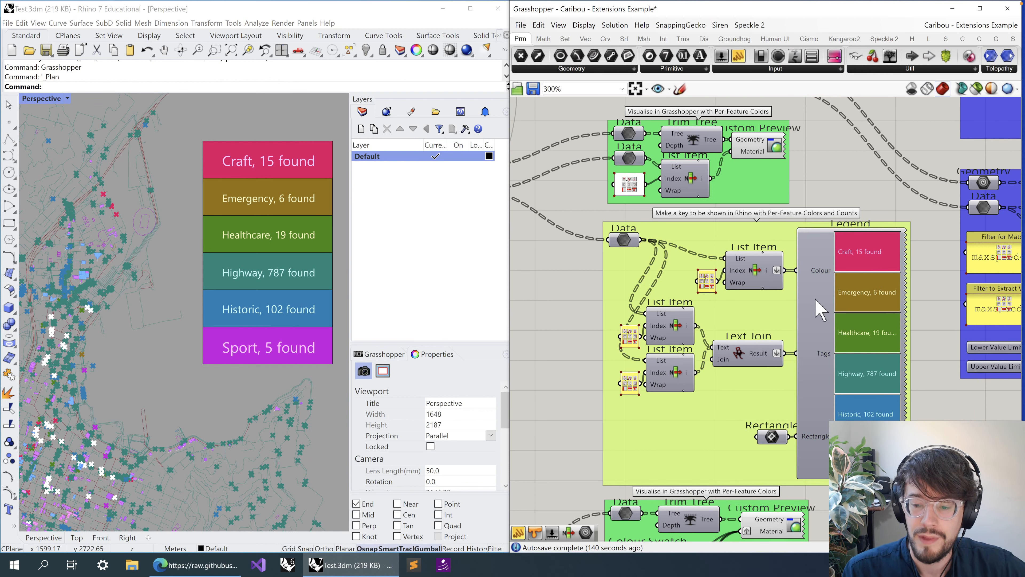
pyautogui.scroll(1, 842, 283)
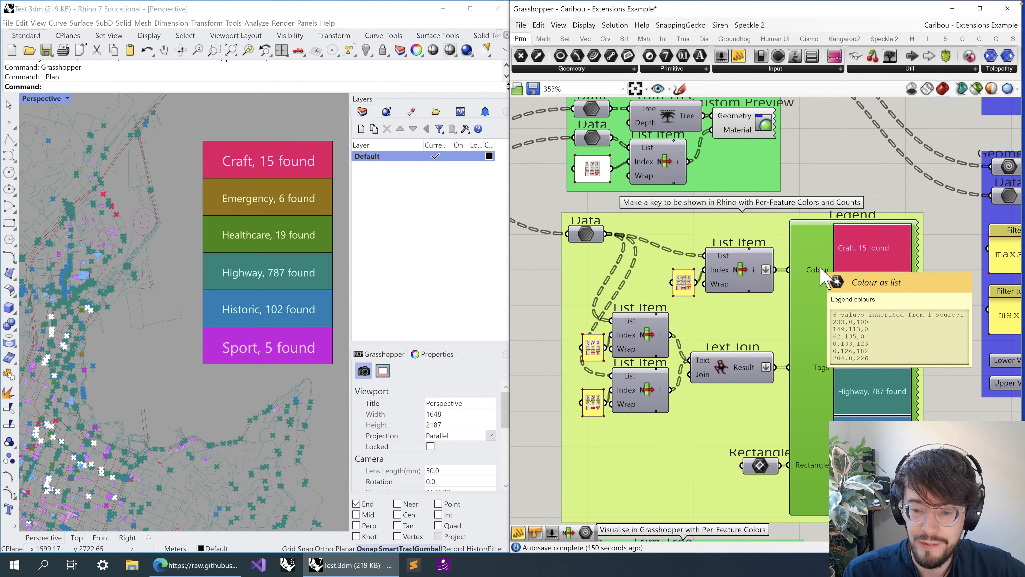
pyautogui.scroll(3, 719, 270)
pyautogui.click(657, 306)
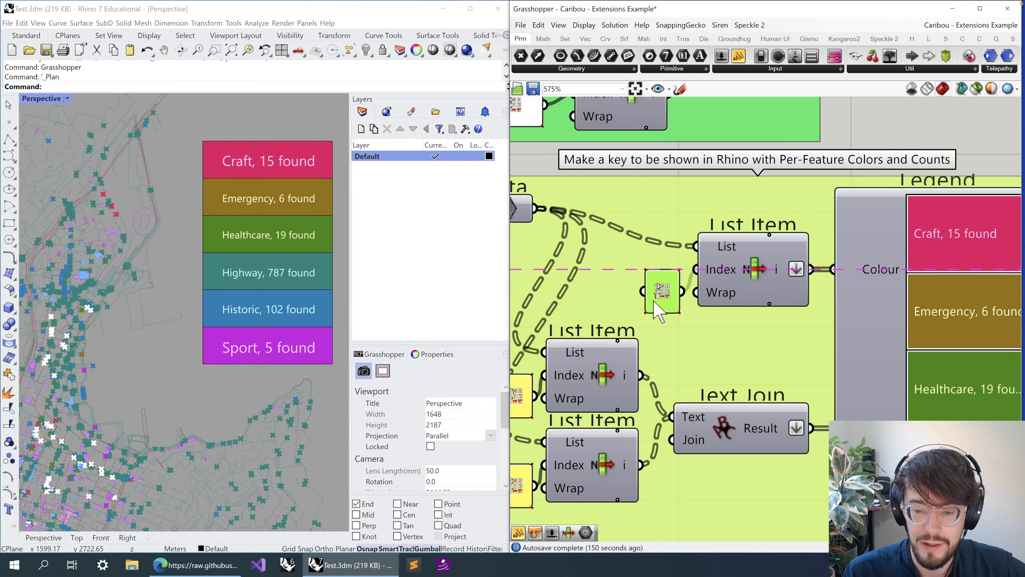
pyautogui.scroll(5, 658, 307)
pyautogui.scroll(-13, 658, 308)
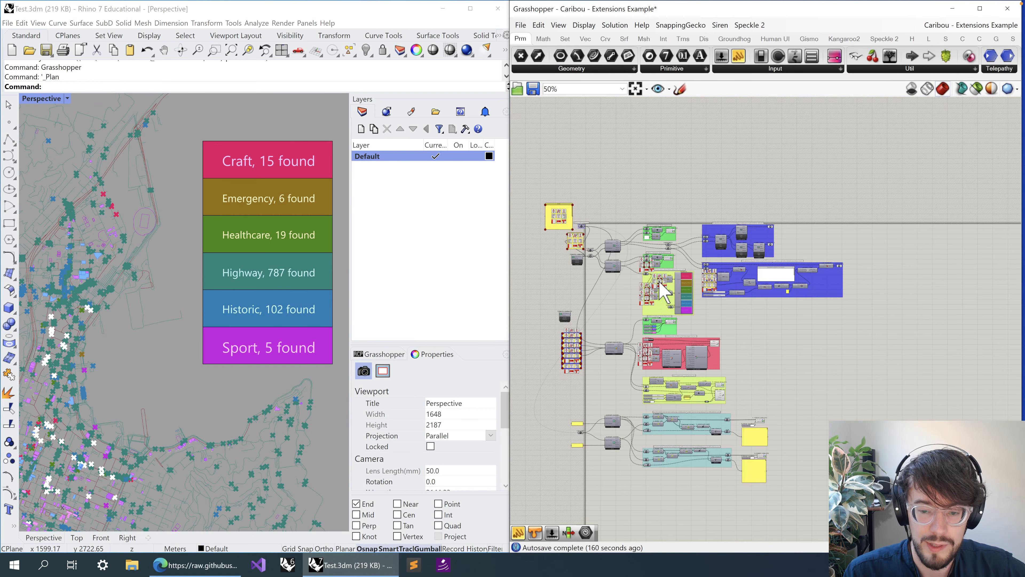
pyautogui.scroll(5, 612, 268)
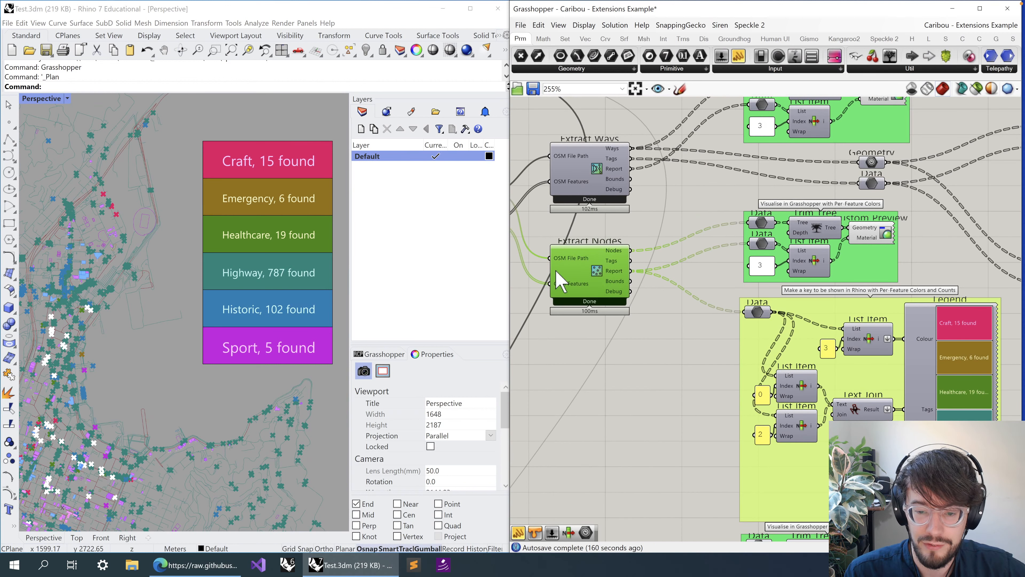
# - Inspect the data feeding the Legend's Colour and Tags inputs and the Rectangle parameter that places it
pyautogui.moveTo(716, 363); pyautogui.dragTo(608, 333, button='right')
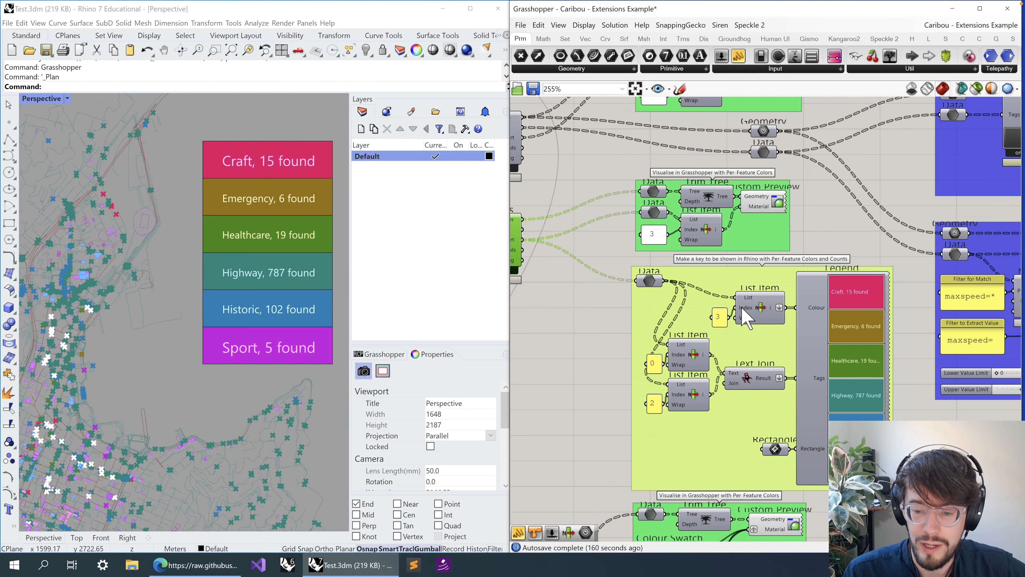
pyautogui.scroll(3, 747, 319)
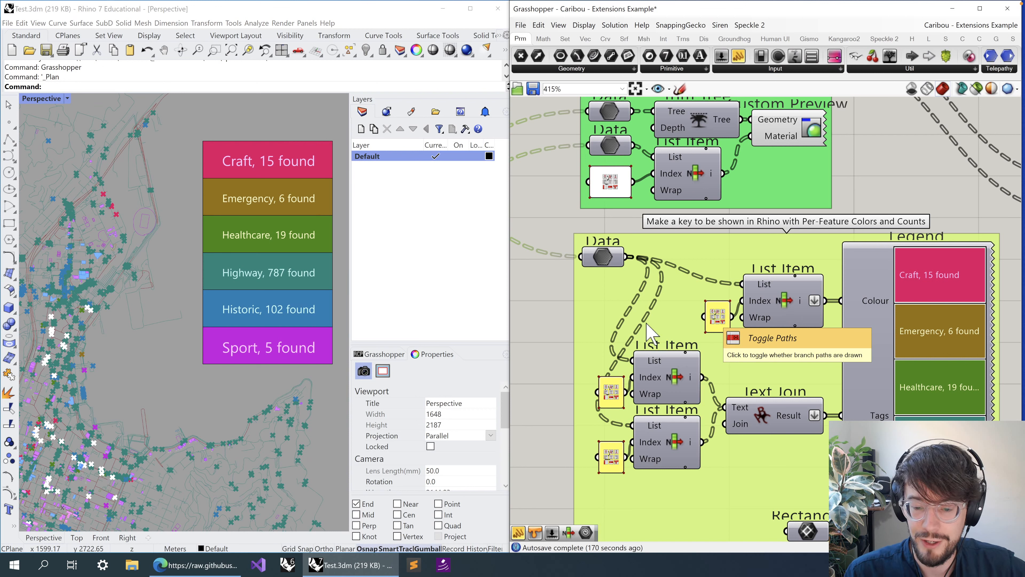
pyautogui.moveTo(879, 309)
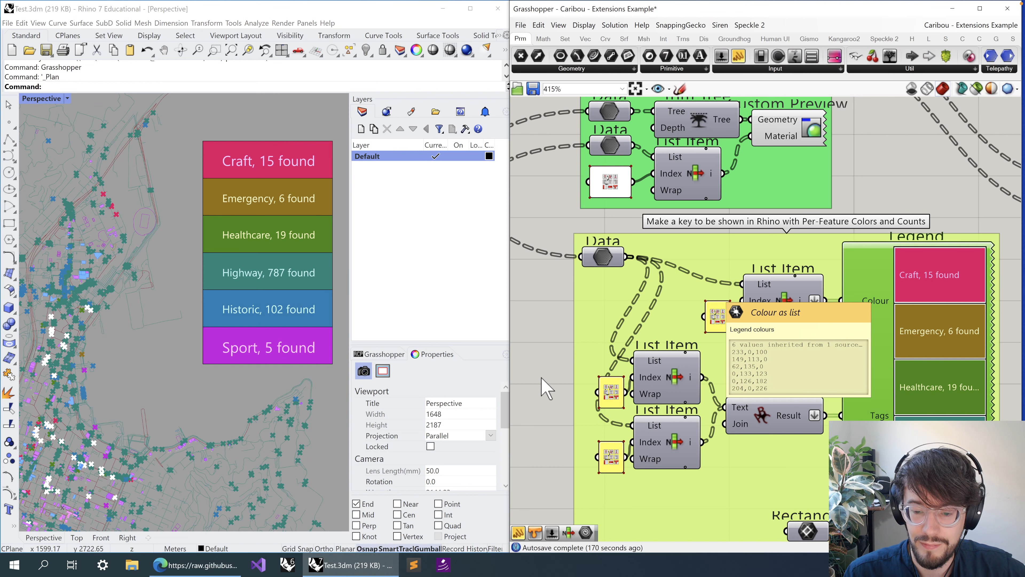
pyautogui.moveTo(543, 319); pyautogui.dragTo(525, 223, button='right')
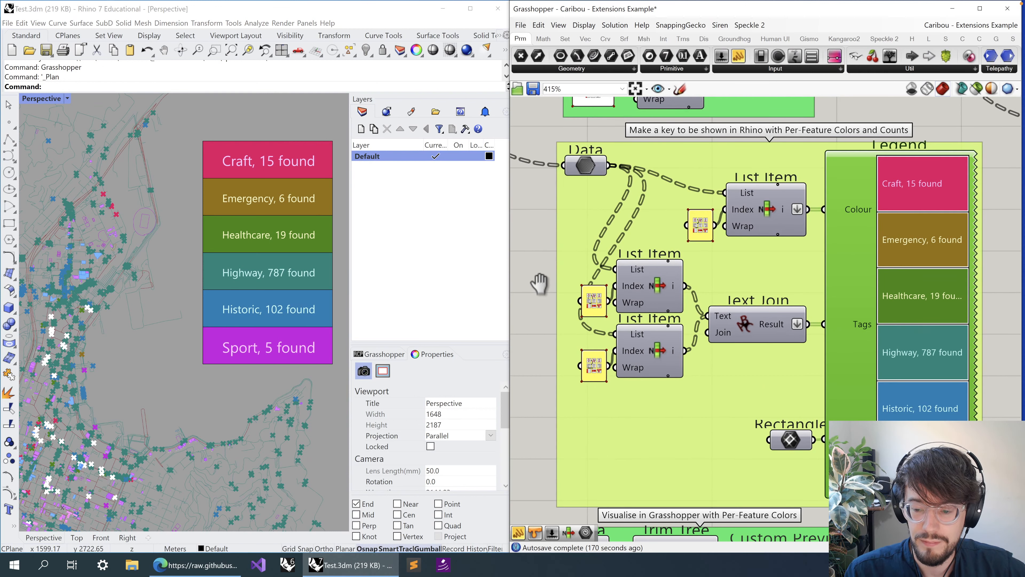
pyautogui.click(790, 438)
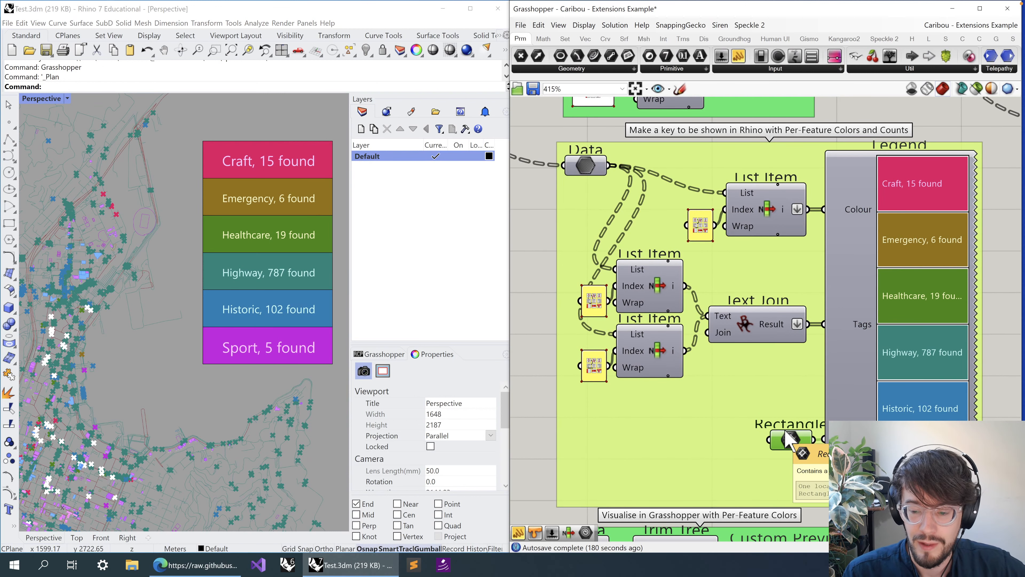
pyautogui.moveTo(843, 280); pyautogui.dragTo(803, 265, button='right')
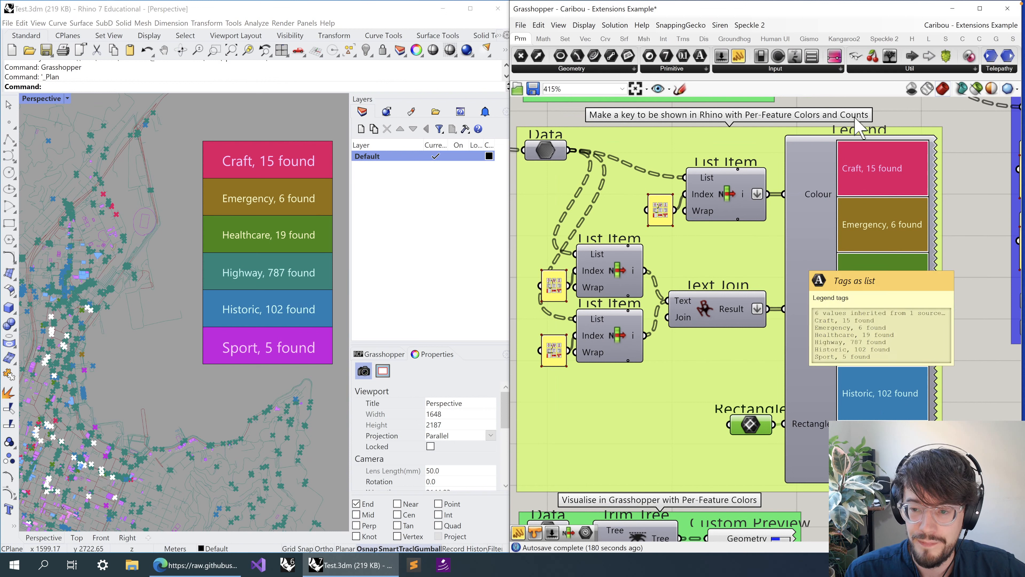
# - Redefine the Legend's Rectangle parameter by drawing a new, narrower rectangle in the Rhino viewport beside the map points
pyautogui.rightClick(753, 428)
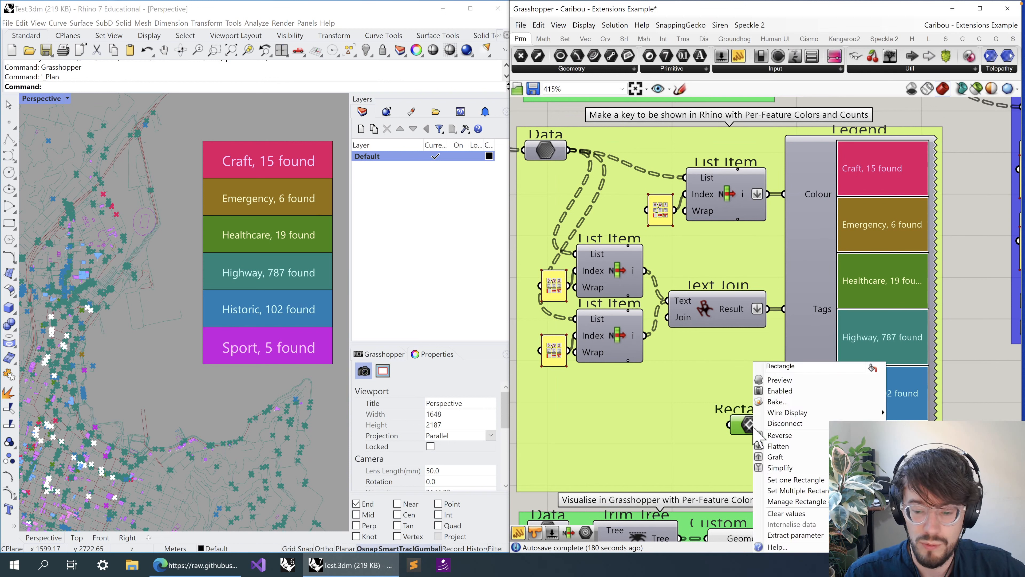
pyautogui.click(783, 480)
pyautogui.click(195, 132)
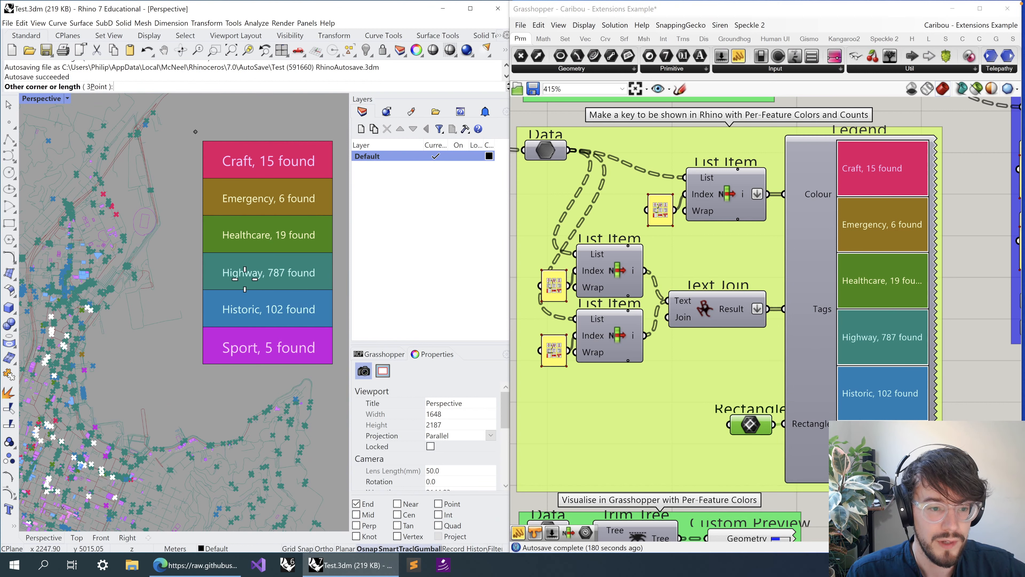
pyautogui.click(287, 375)
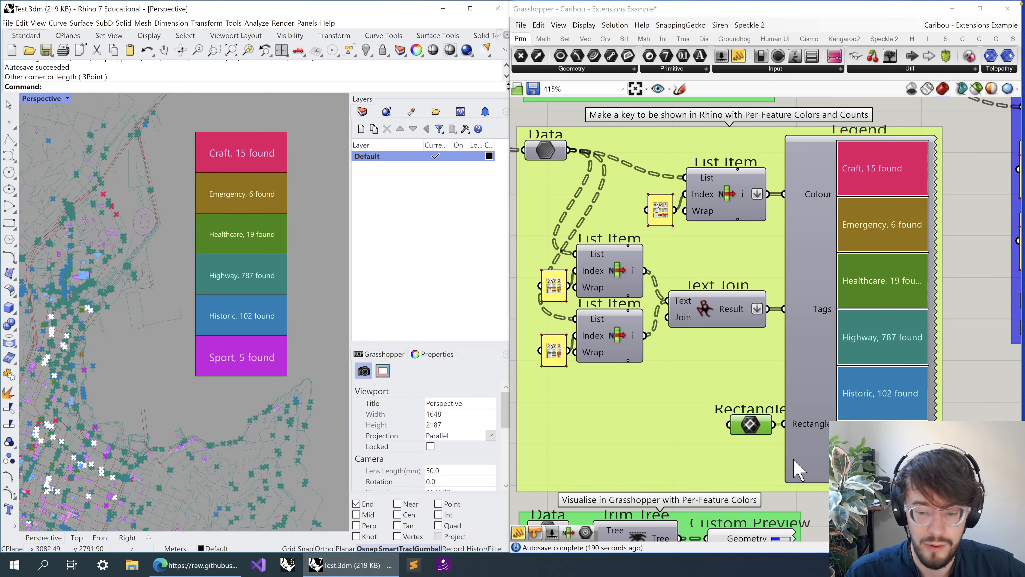
# - Redraw the Legend's single rectangle in the Rhino viewport, farther from the coloured points and starting slightly higher
pyautogui.rightClick(766, 429)
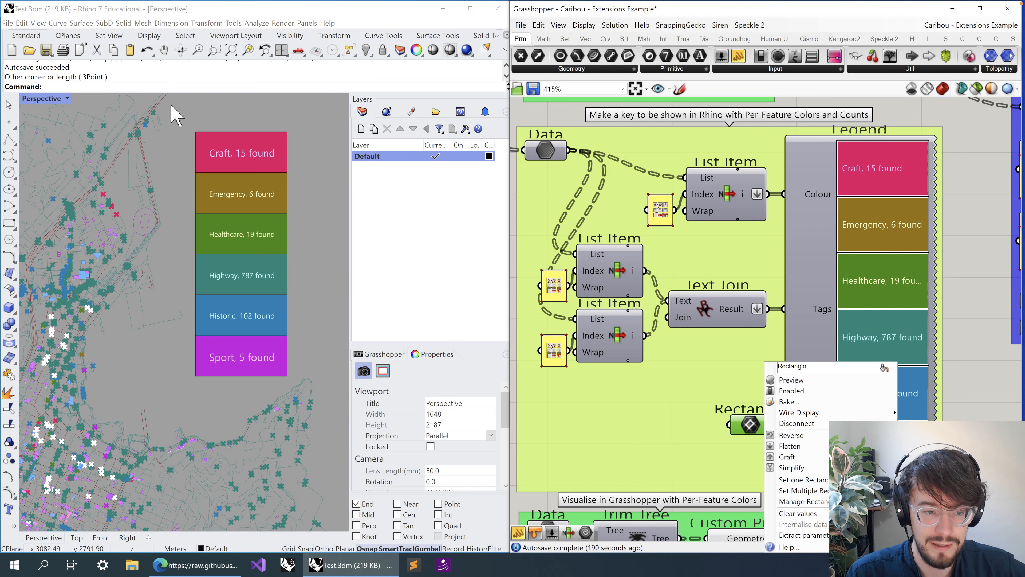
pyautogui.click(270, 131)
pyautogui.click(751, 419)
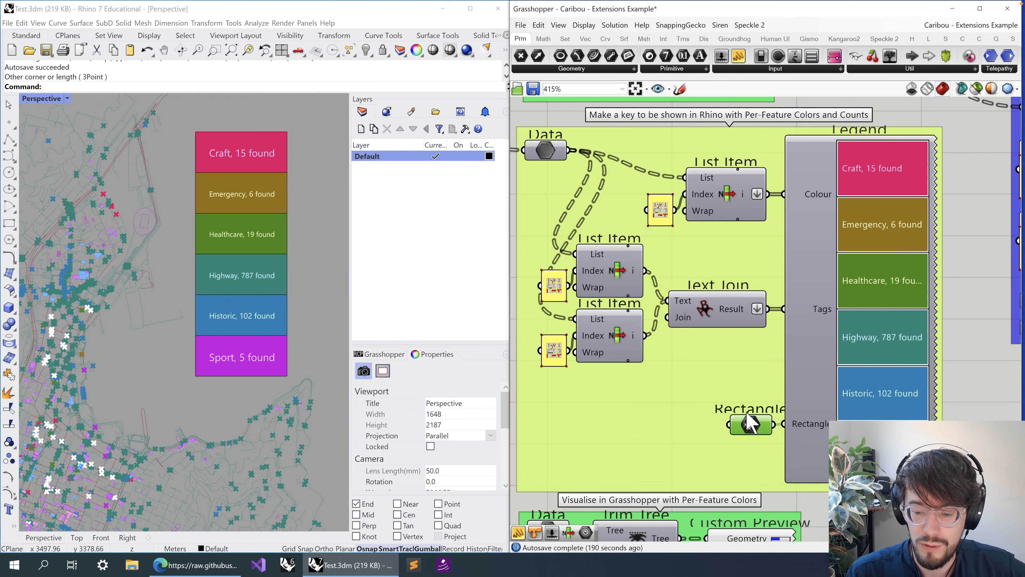
pyautogui.rightClick(748, 413)
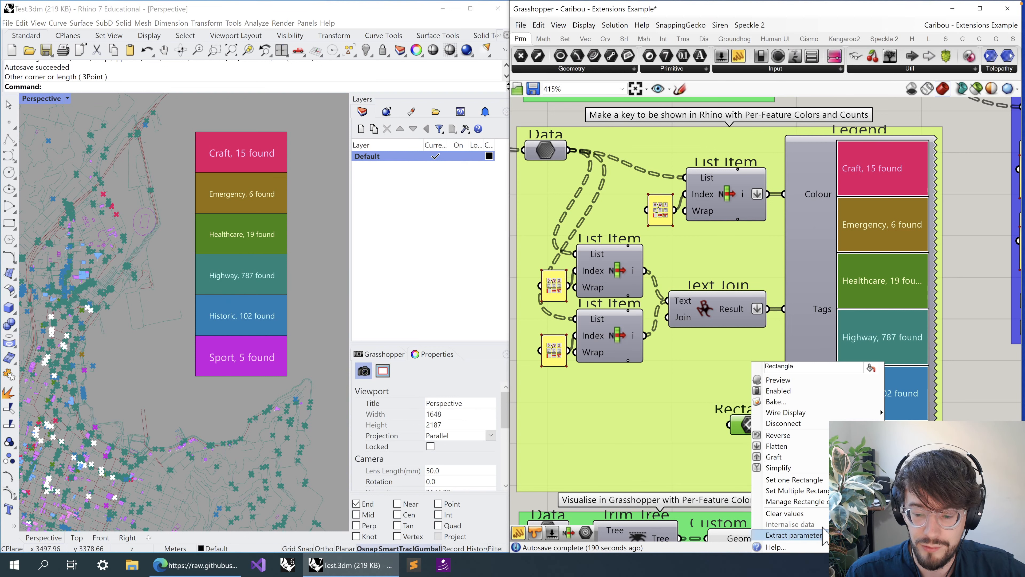
pyautogui.click(810, 480)
pyautogui.click(317, 126)
pyautogui.click(218, 343)
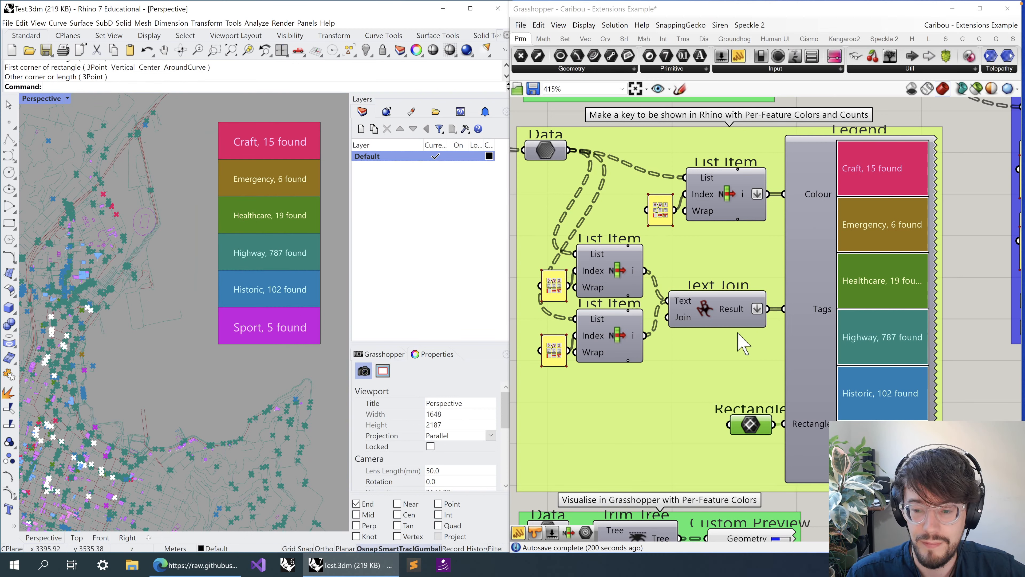
# - Trace the Legend's tags back through Text Join to the first List Item that feeds it
pyautogui.click(825, 329)
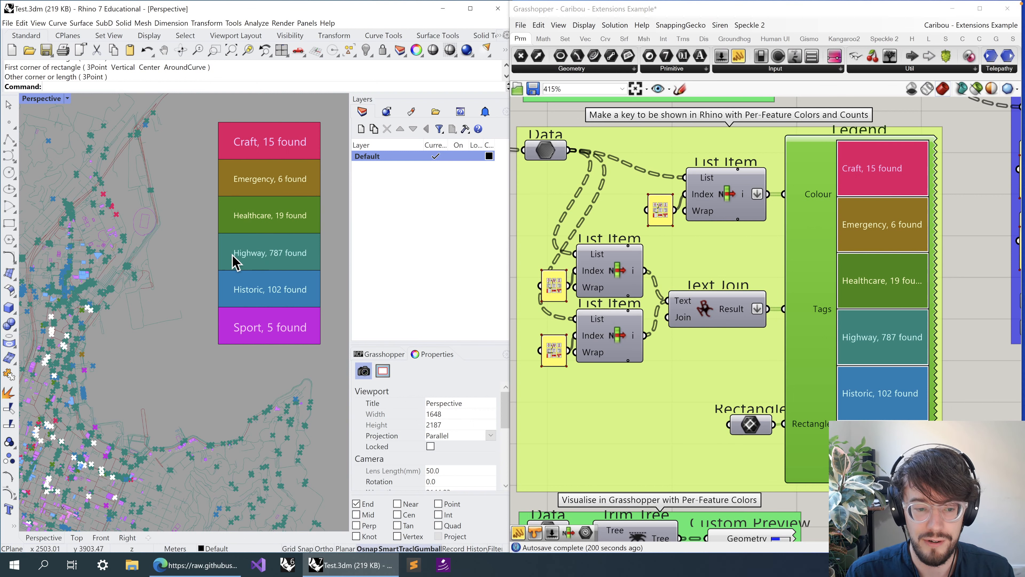
pyautogui.click(690, 324)
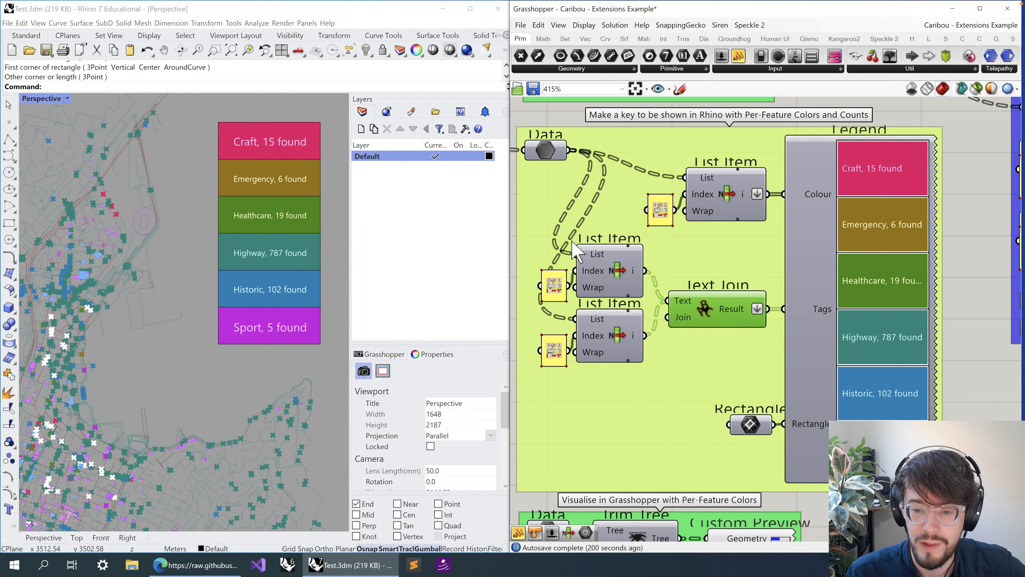
pyautogui.scroll(2, 577, 253)
pyautogui.click(592, 317)
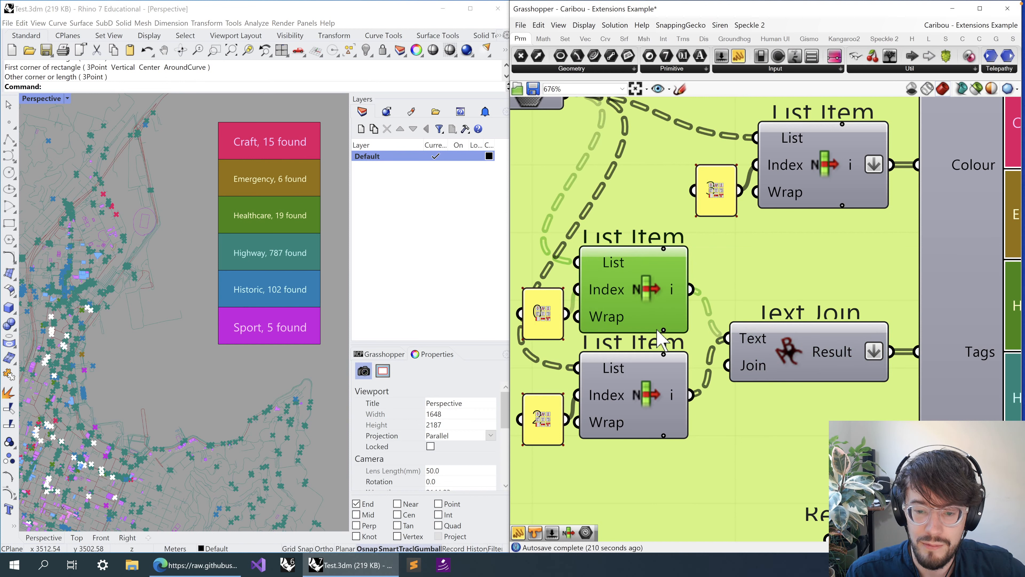
# - Examine the index Panels 0 and 2 of the two List Items feeding Text Join
pyautogui.moveTo(635, 288); pyautogui.dragTo(674, 299, button='right')
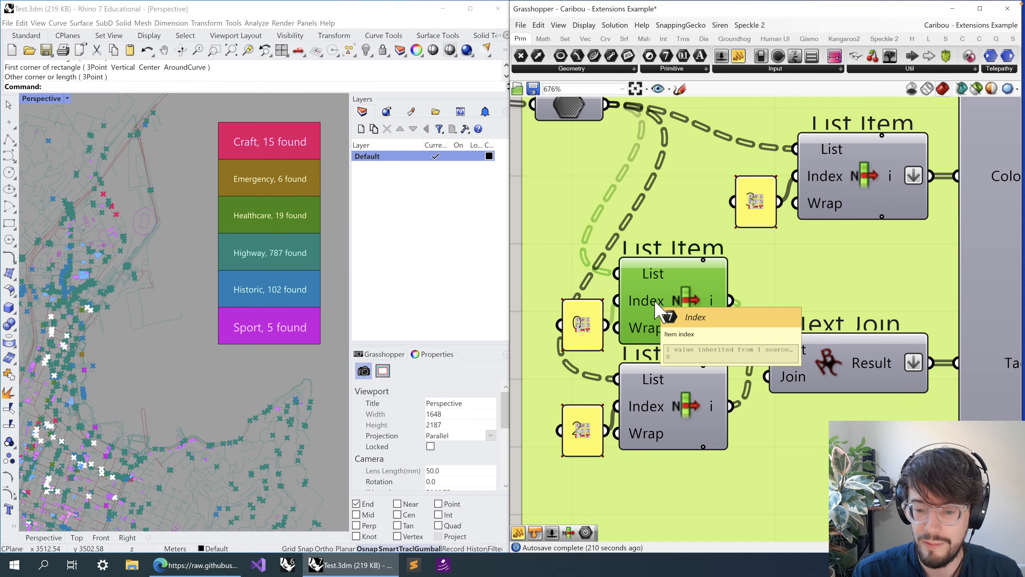
pyautogui.scroll(2, 578, 368)
pyautogui.scroll(3, 578, 368)
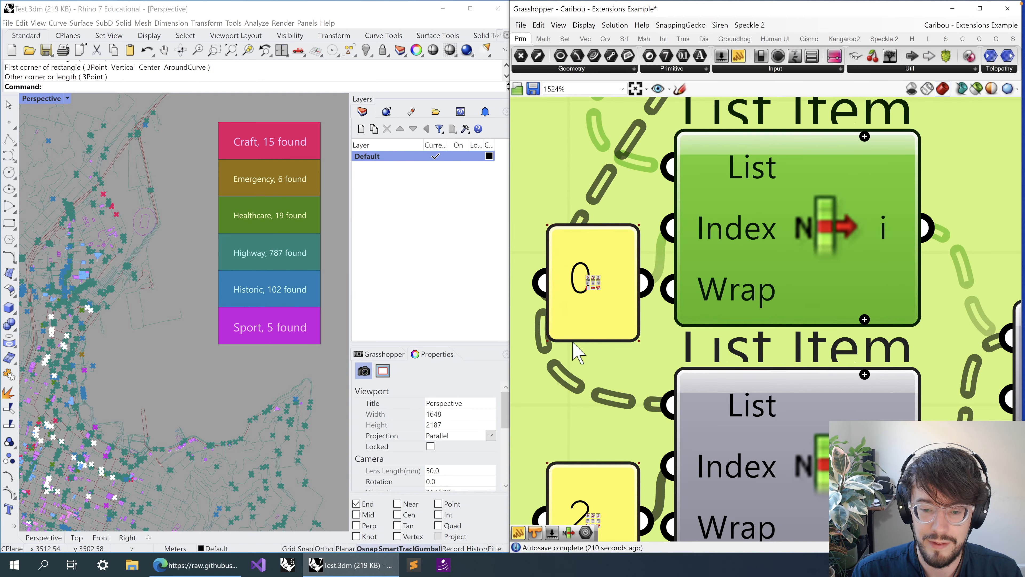
pyautogui.click(593, 325)
pyautogui.moveTo(642, 282); pyautogui.dragTo(656, 158, button='right')
pyautogui.click(625, 386)
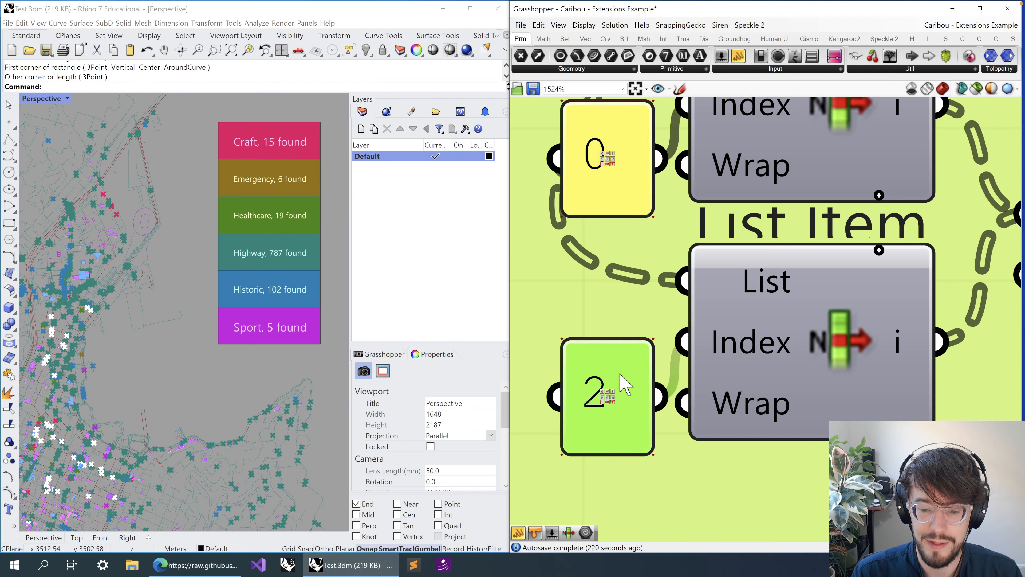
pyautogui.moveTo(795, 262); pyautogui.dragTo(781, 377, button='right')
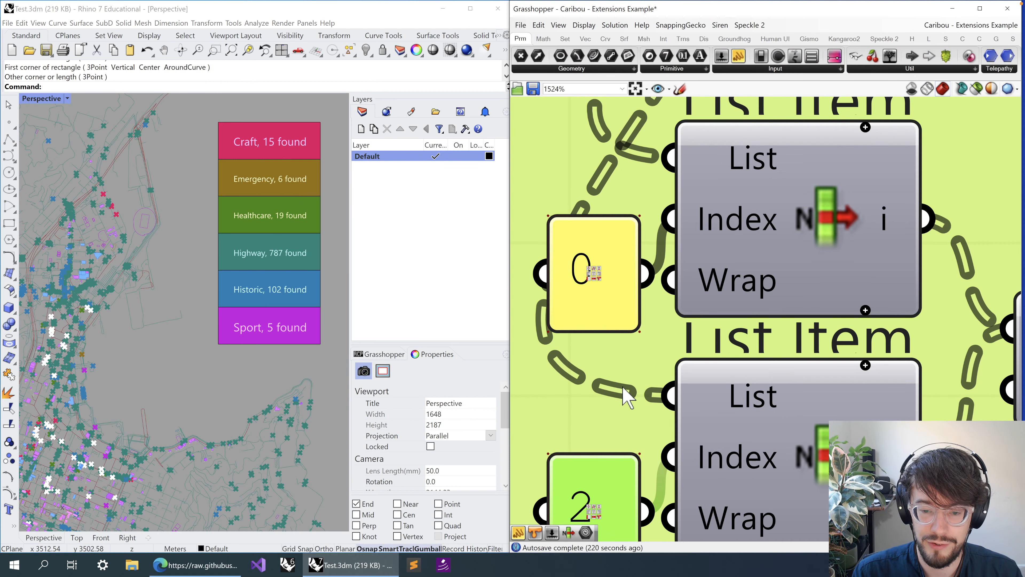
pyautogui.moveTo(623, 388); pyautogui.dragTo(635, 284, button='right')
# - Check how Text Join combines the two List Item outputs by viewing its Result values
pyautogui.scroll(-2, 801, 321)
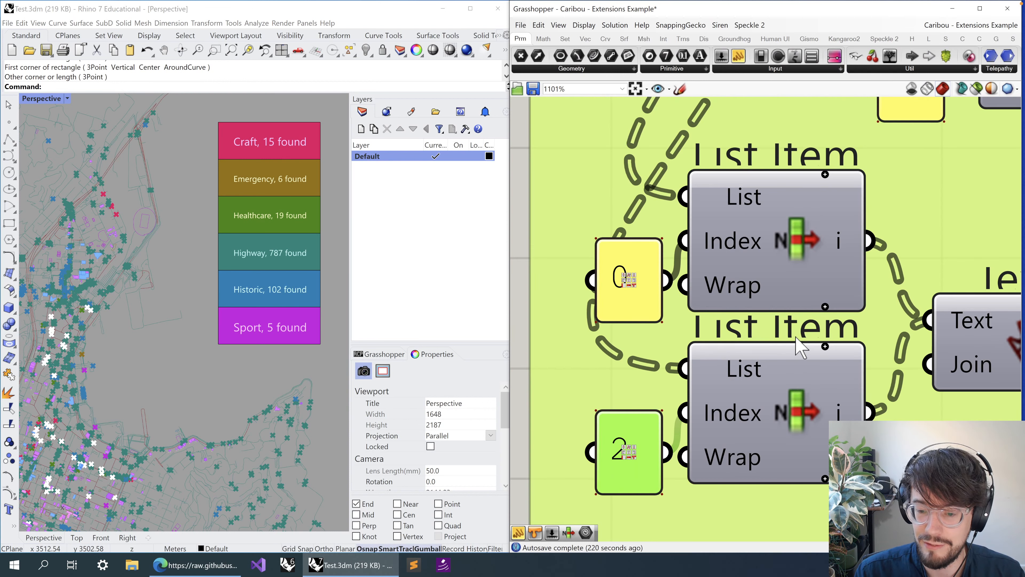
pyautogui.scroll(-2, 790, 255)
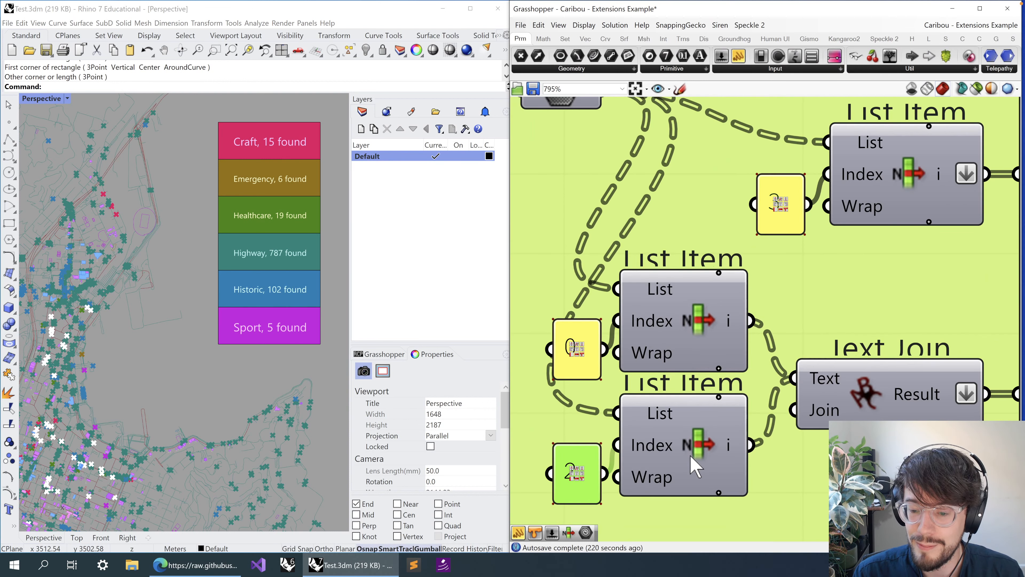
pyautogui.click(906, 378)
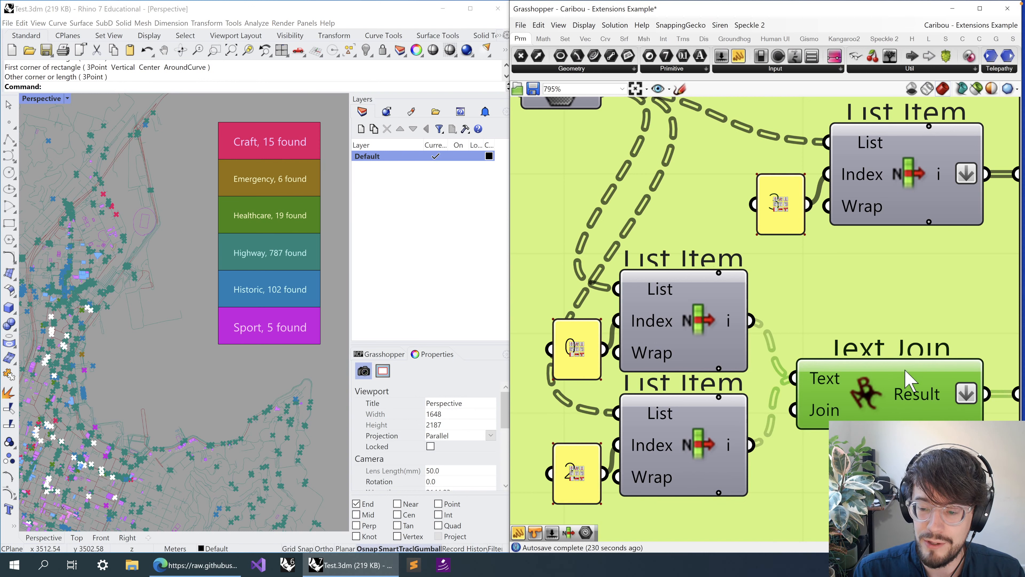
pyautogui.moveTo(922, 402)
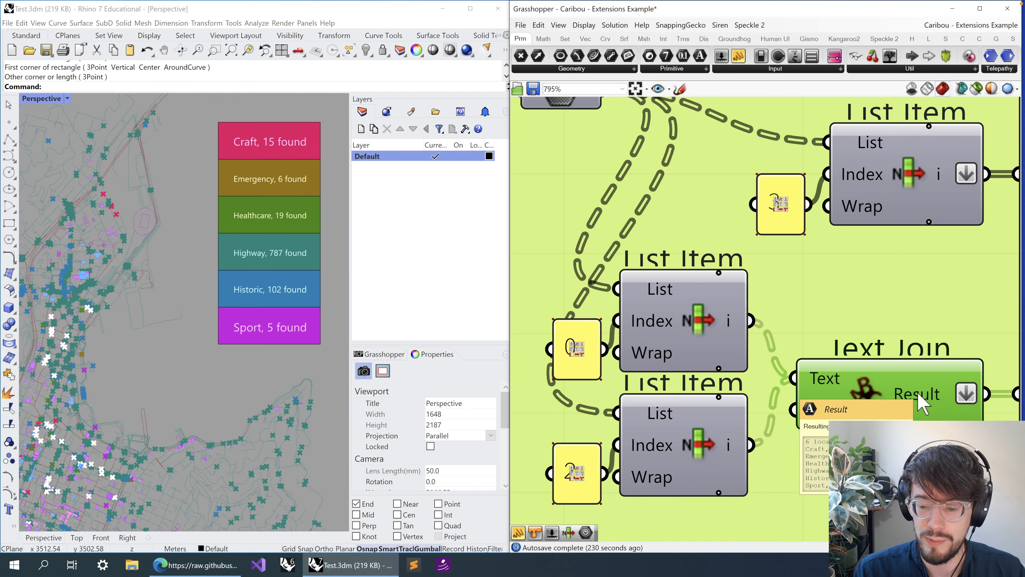
pyautogui.scroll(-3, 888, 363)
# - Add an empty Panel on the canvas beside the two List Items that feed Text Join
pyautogui.click(557, 329)
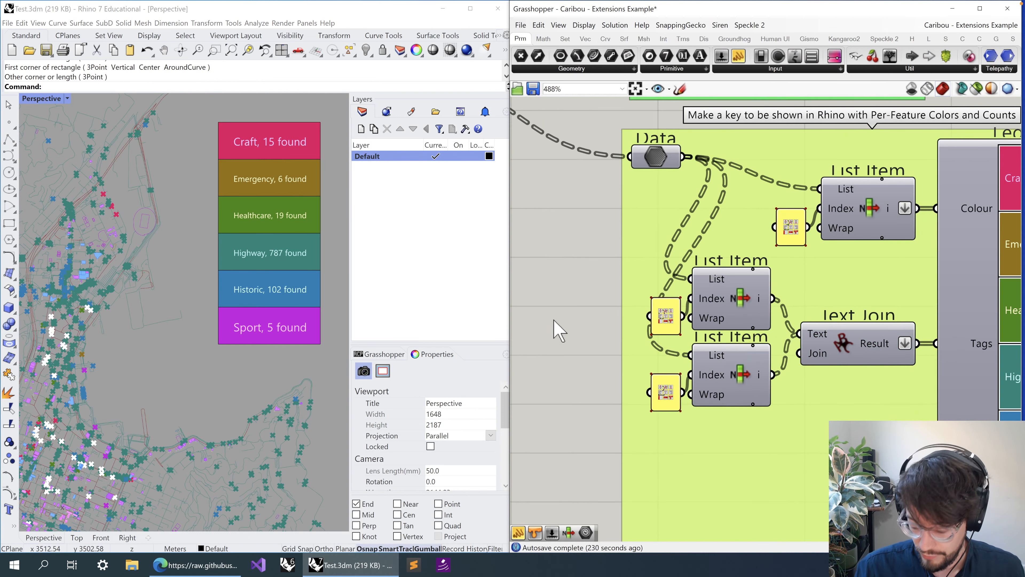
pyautogui.doubleClick(556, 331)
pyautogui.write('panel')
pyautogui.press('Return')
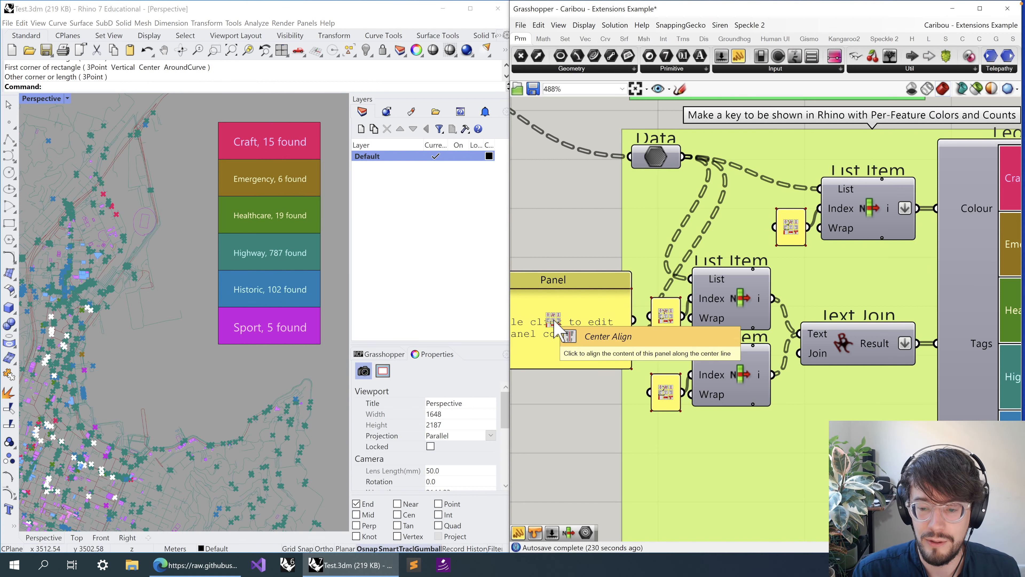
pyautogui.moveTo(808, 337); pyautogui.dragTo(835, 297, button='right')
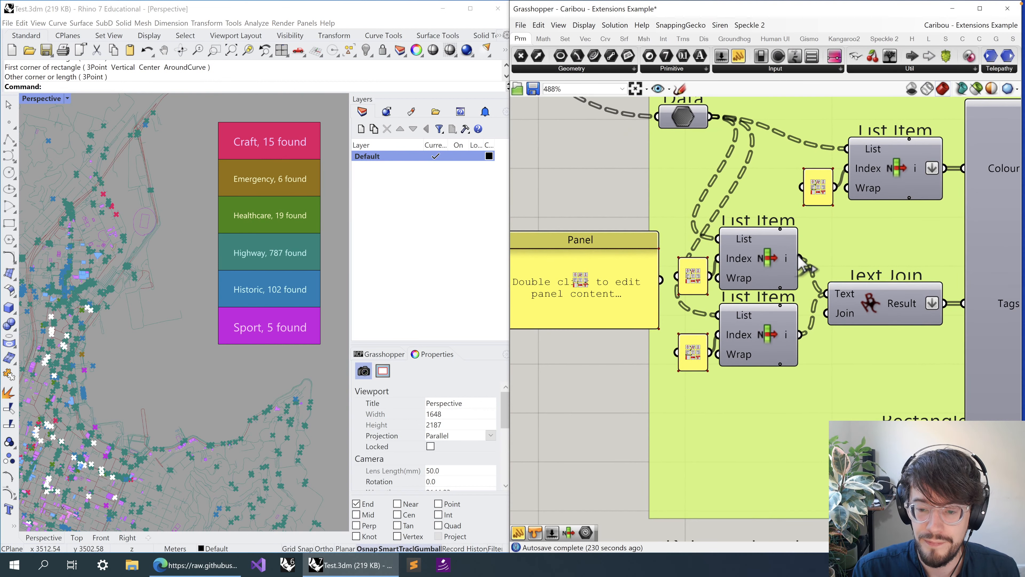
# - Wire the outputs of the two List Items into the Panel in turn, enlarging the Panel to show all branches
pyautogui.moveTo(800, 258); pyautogui.dragTo(537, 296)
pyautogui.moveTo(867, 258); pyautogui.dragTo(568, 280)
pyautogui.moveTo(596, 330); pyautogui.dragTo(586, 464)
pyautogui.moveTo(592, 354); pyautogui.dragTo(592, 297)
pyautogui.moveTo(868, 334); pyautogui.dragTo(575, 296)
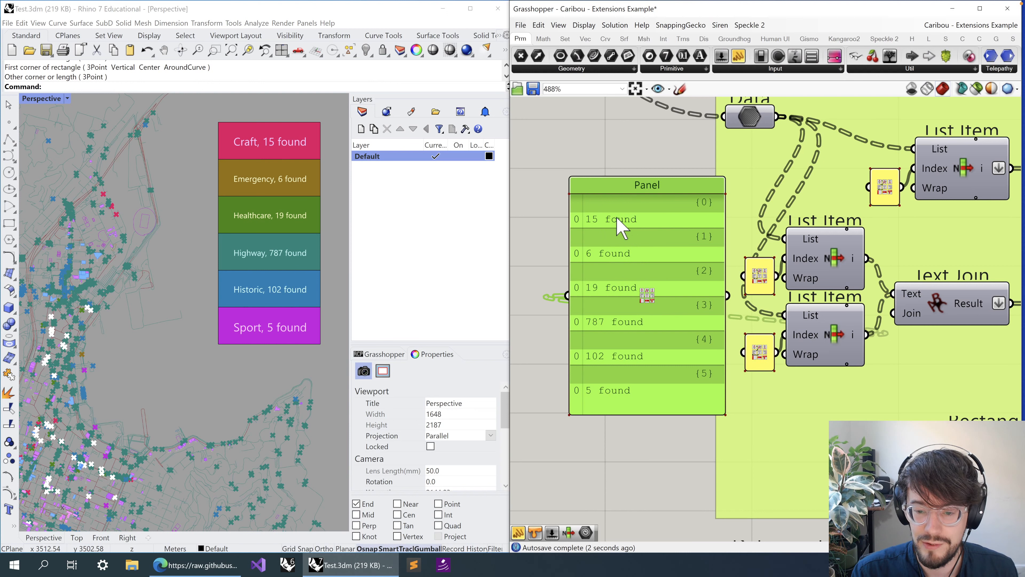
pyautogui.moveTo(846, 347); pyautogui.dragTo(748, 340, button='right')
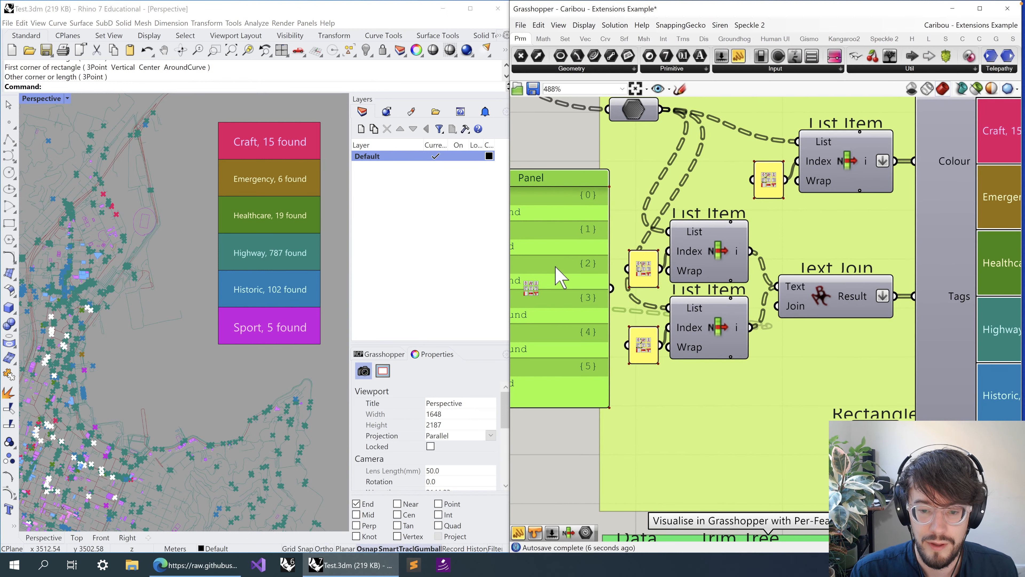
# - Delete the Panel attached to the List Item output and go back to the Extract Nodes component
pyautogui.press('Delete')
pyautogui.moveTo(581, 235); pyautogui.dragTo(675, 464, button='right')
pyautogui.scroll(-2, 663, 412)
pyautogui.moveTo(611, 215); pyautogui.dragTo(700, 279, button='right')
pyautogui.doubleClick(683, 455)
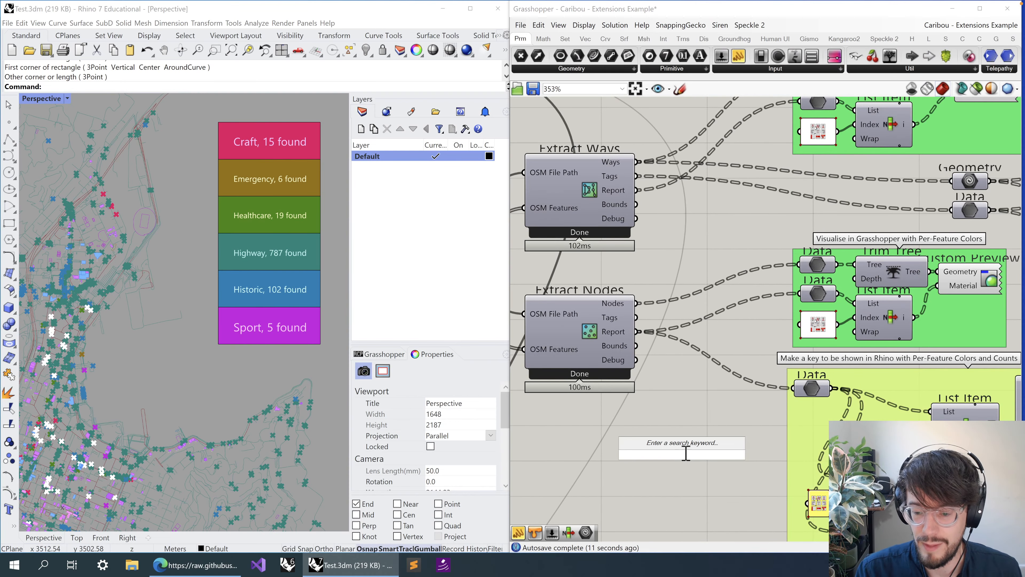
pyautogui.press('Escape')
# - Set the index Panel of the second List Item feeding Text Join to 5
pyautogui.moveTo(694, 437); pyautogui.dragTo(575, 263, button='right')
pyautogui.scroll(15, 706, 392)
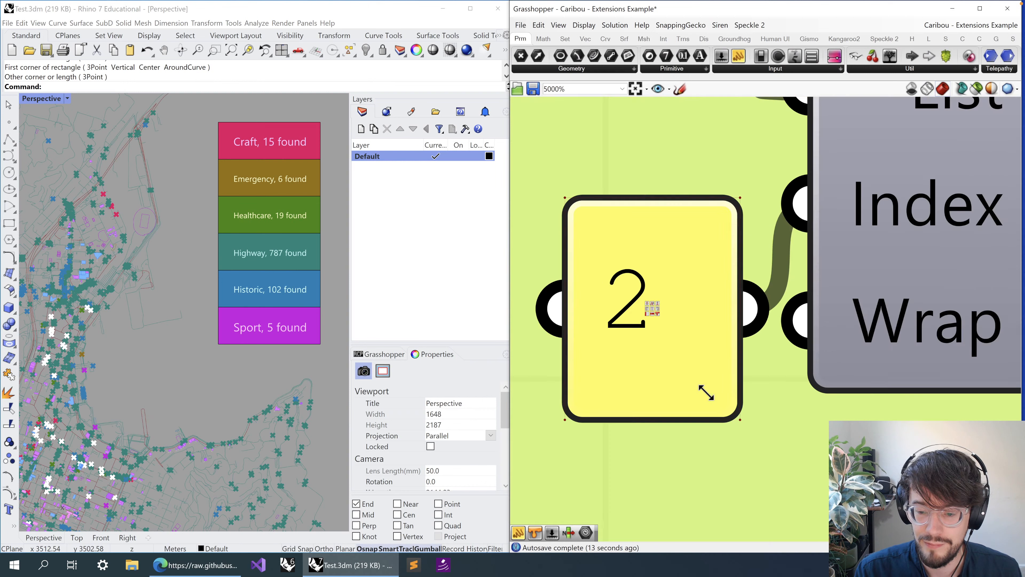
pyautogui.scroll(-3, 683, 384)
pyautogui.doubleClick(680, 384)
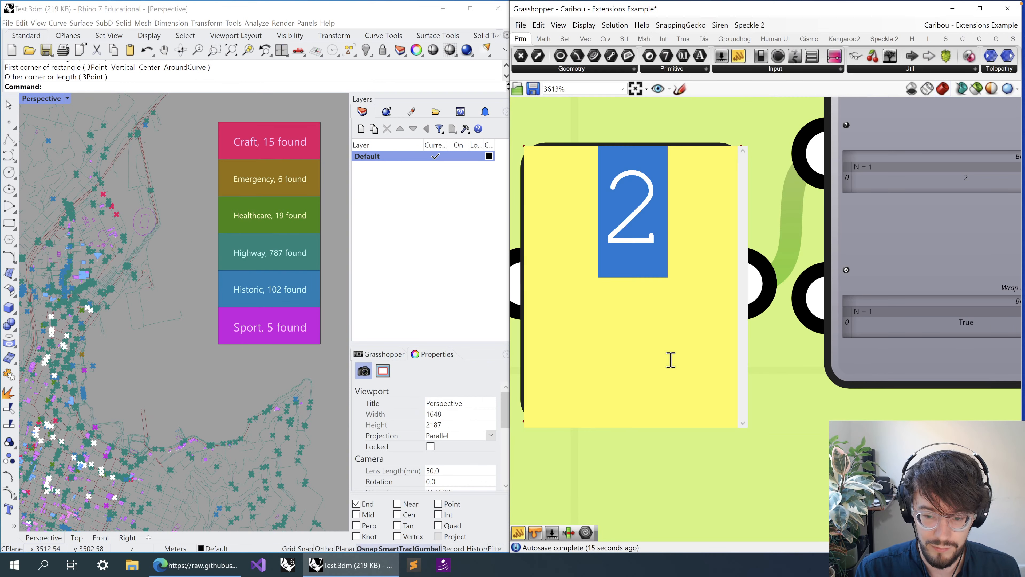
pyautogui.write('5')
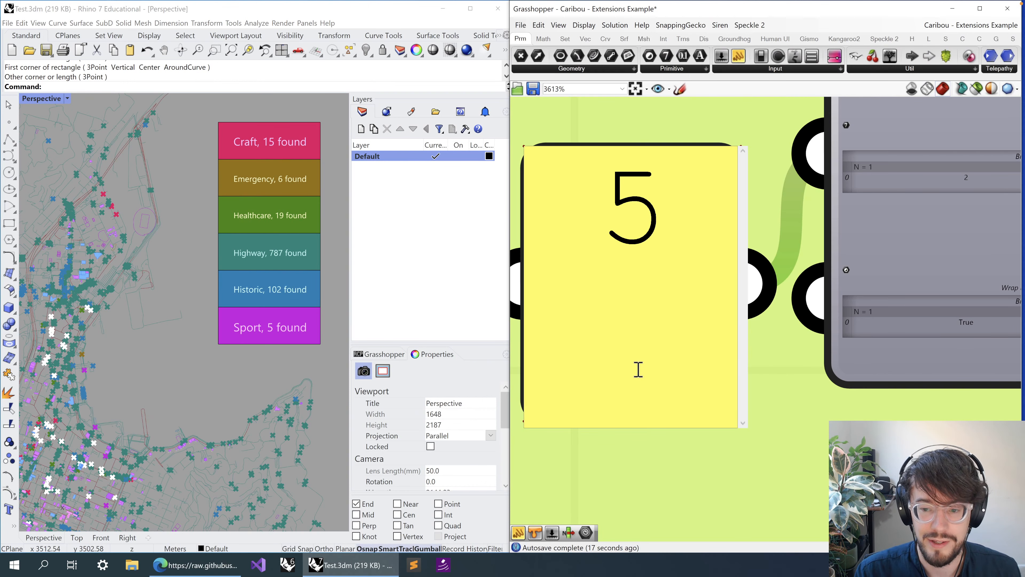
pyautogui.click(913, 231)
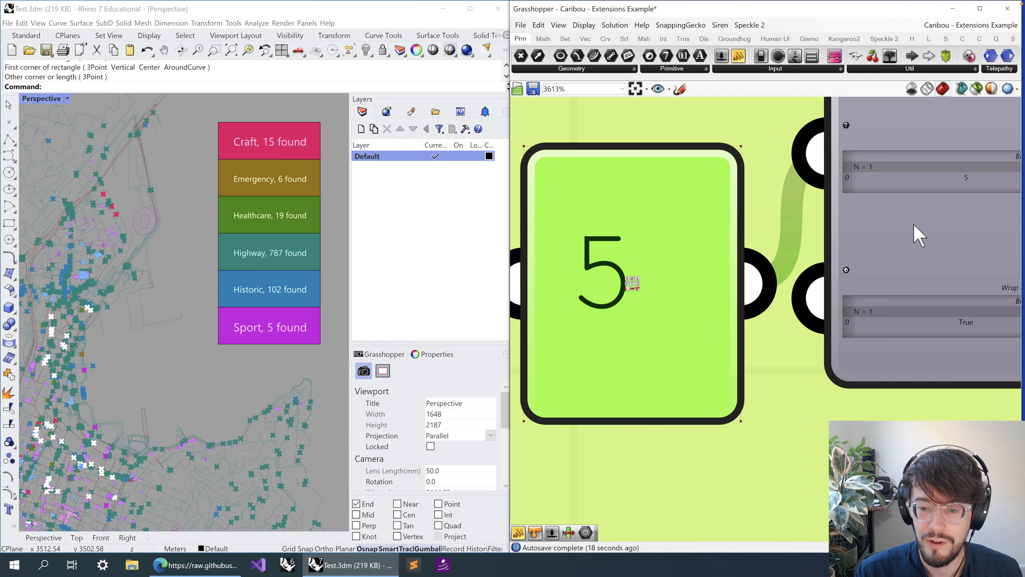
pyautogui.scroll(-3, 656, 337)
pyautogui.scroll(-4, 661, 337)
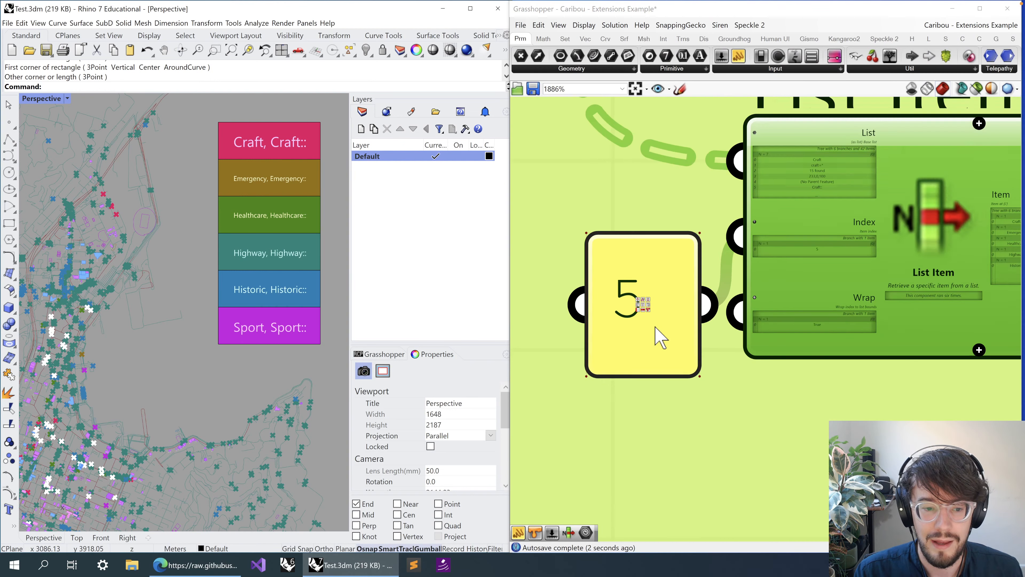
# - Set the index Panel of the second List Item feeding Text Join to 2
pyautogui.scroll(6, 658, 339)
pyautogui.scroll(-1, 649, 338)
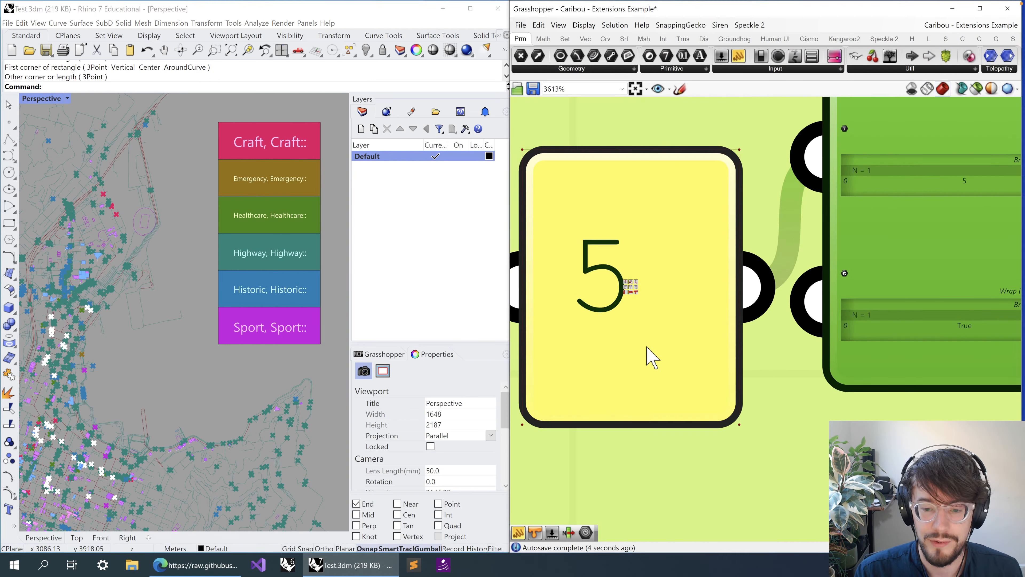
pyautogui.click(646, 346)
pyautogui.doubleClick(637, 337)
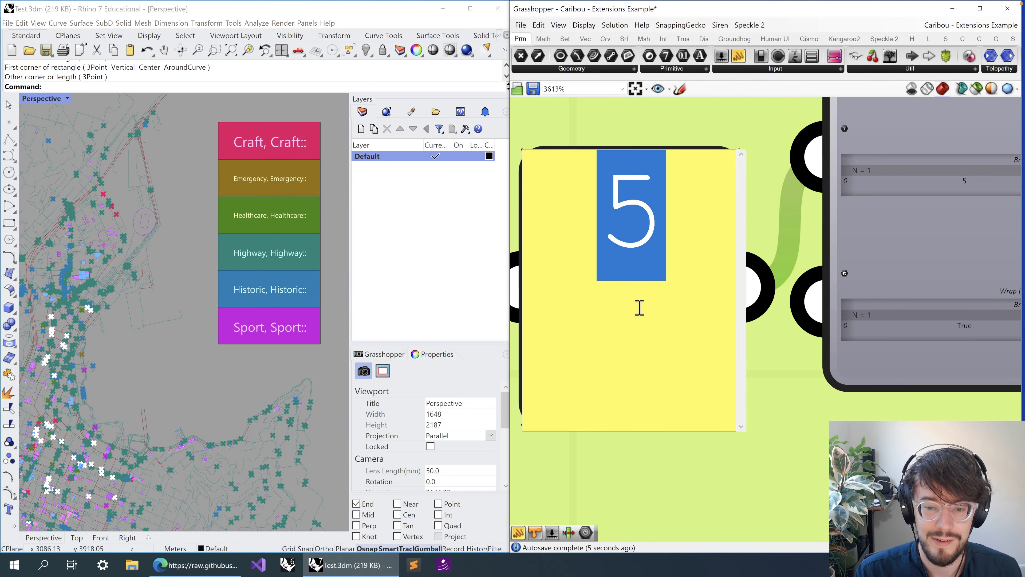
pyautogui.write('2')
pyautogui.click(728, 508)
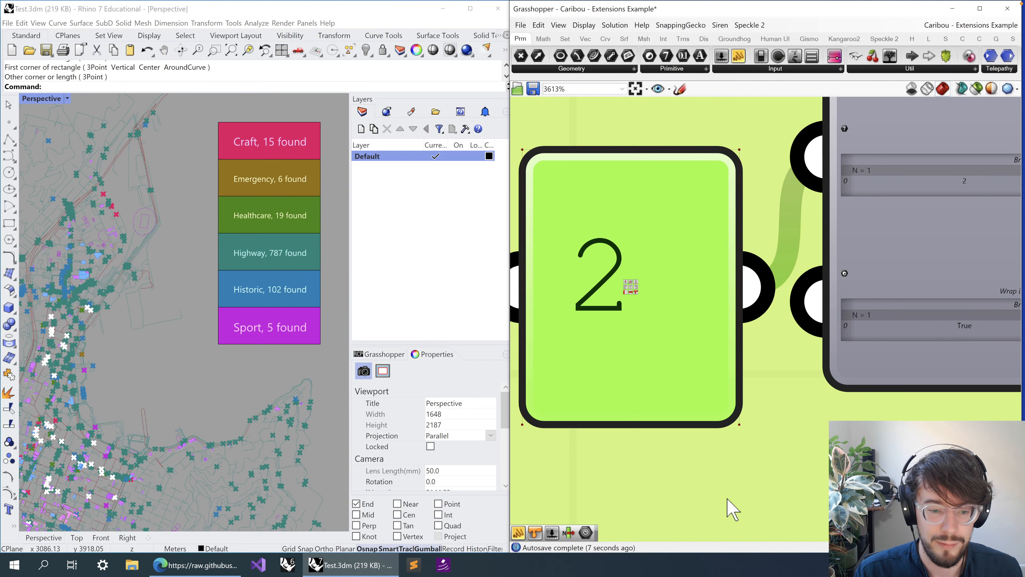
pyautogui.click(421, 279)
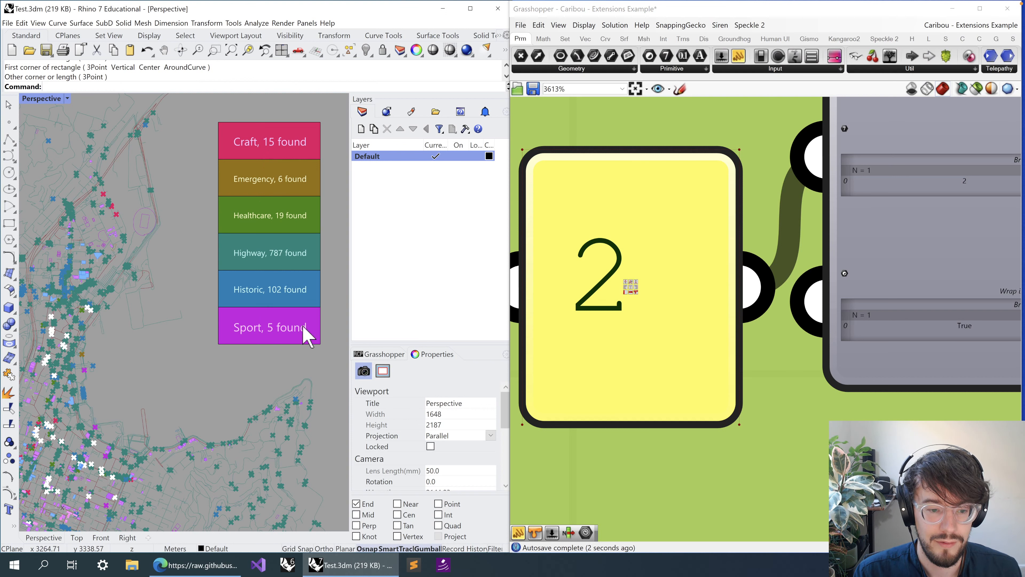
pyautogui.click(588, 378)
# - Delete the second List Item feeding Text Join together with its index Panel, leaving only feature names in the legend tags
pyautogui.scroll(-10, 587, 378)
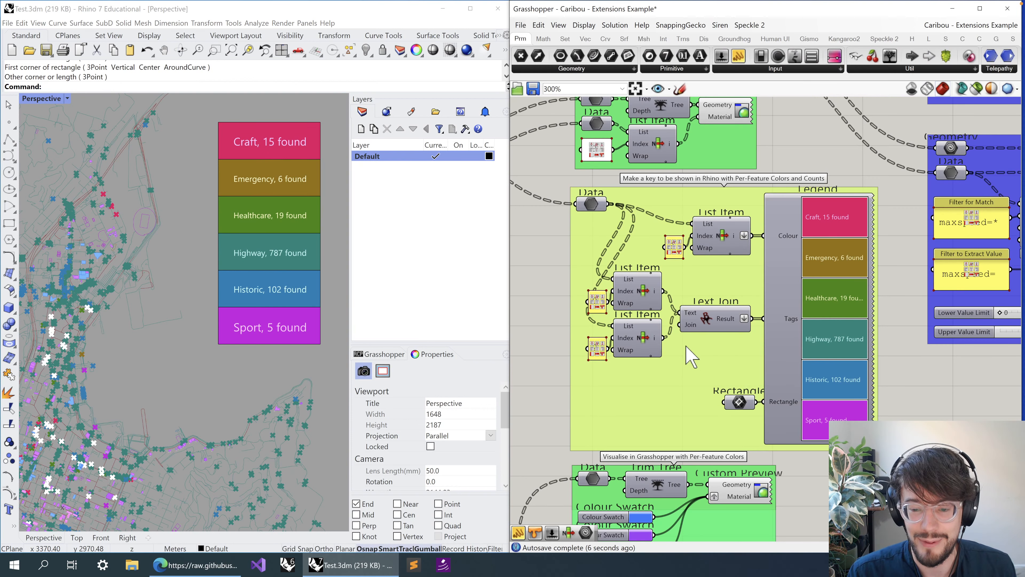
pyautogui.press('super')
pyautogui.press('Escape')
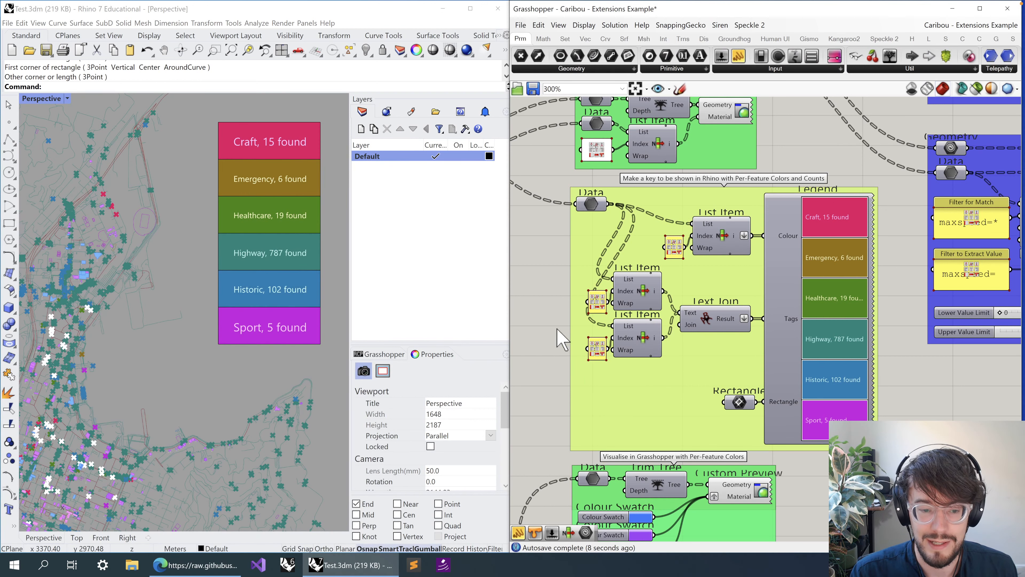
pyautogui.moveTo(552, 325); pyautogui.dragTo(636, 370)
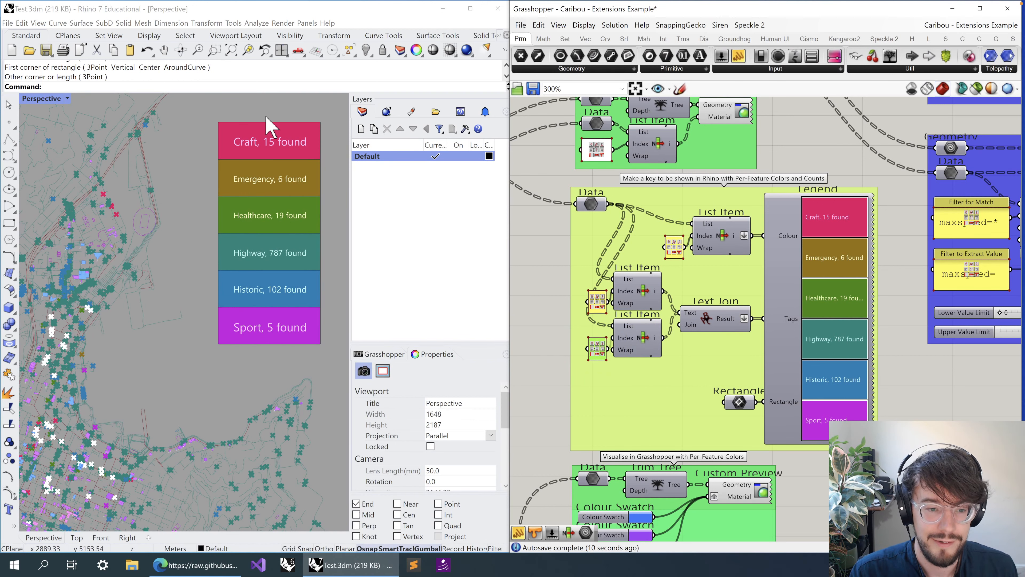
pyautogui.click(653, 347)
pyautogui.press('Delete')
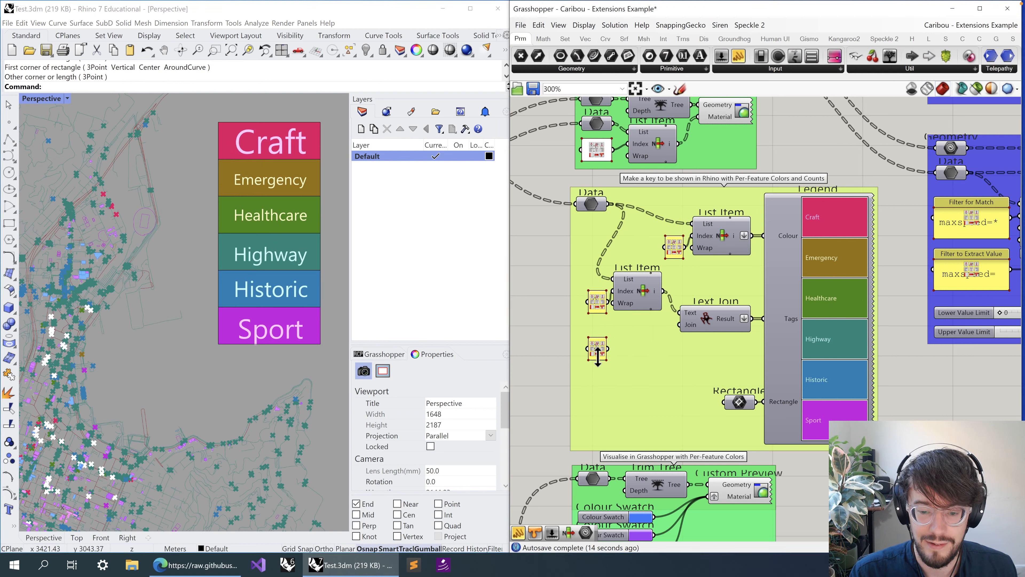
pyautogui.click(598, 354)
pyautogui.press('Delete')
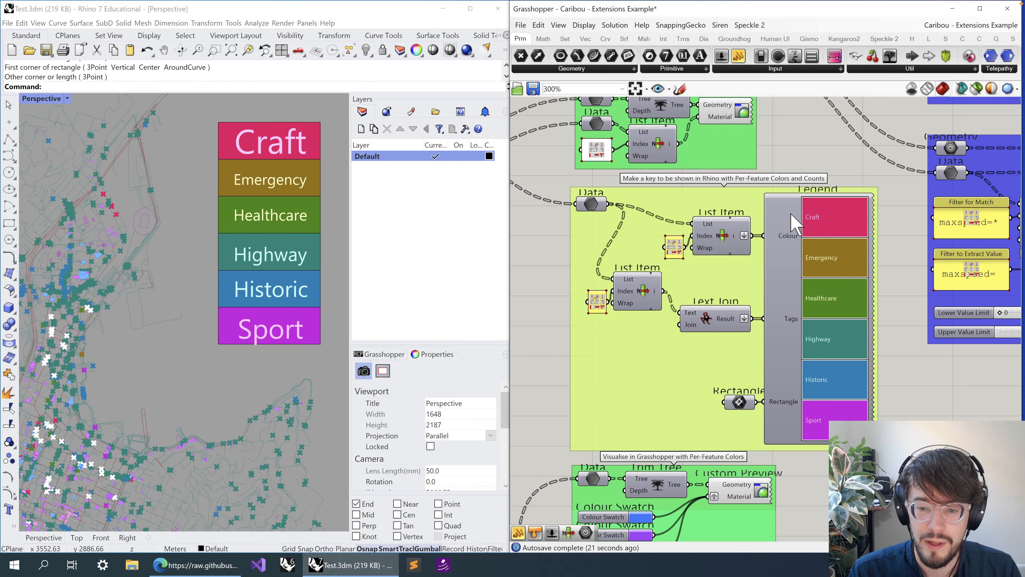
# - Trace the legend's Report data back through Extract Nodes to the Specify Features component
pyautogui.moveTo(553, 231); pyautogui.dragTo(722, 315, button='right')
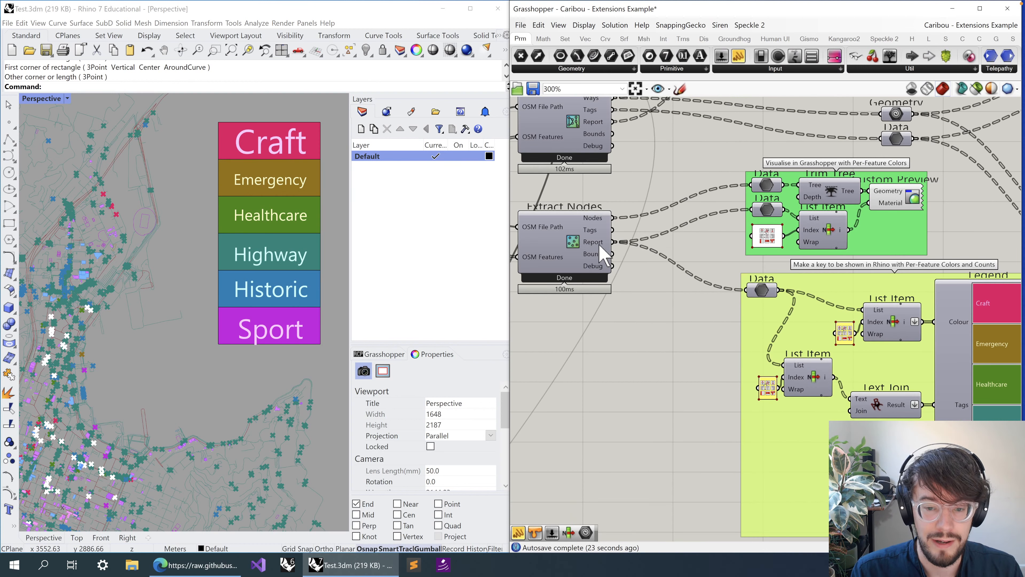
pyautogui.moveTo(601, 248)
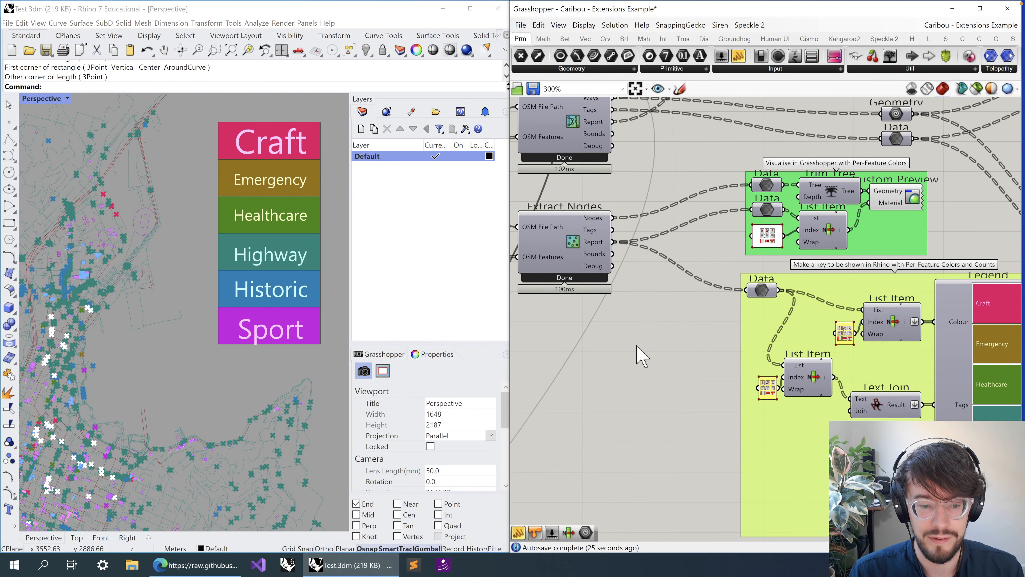
pyautogui.moveTo(611, 348); pyautogui.dragTo(834, 375, button='right')
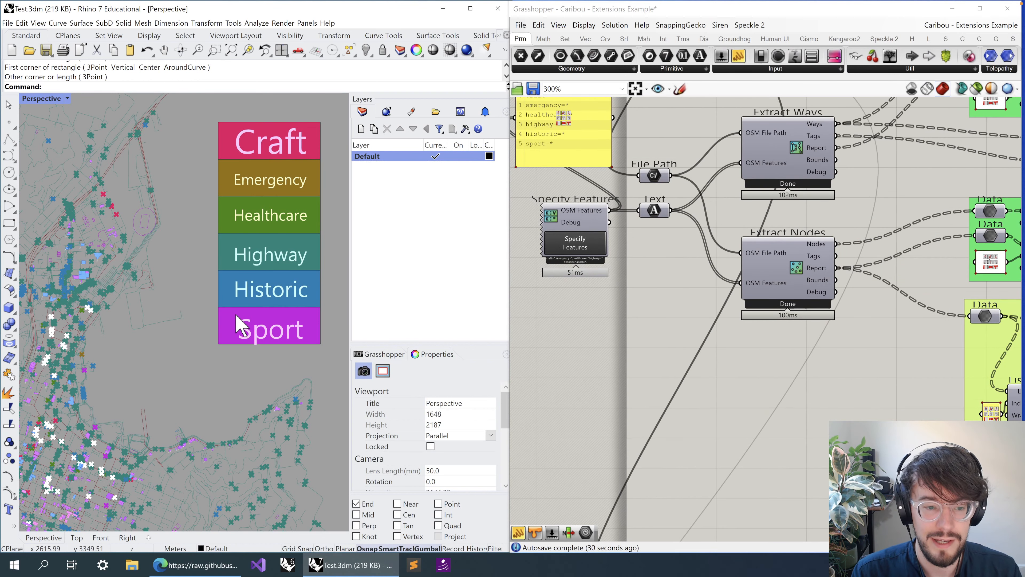
# - Examine the three Colour Swatches feeding the building Custom Preview and the matching coloured buildings in the Rhino Perspective viewport
pyautogui.moveTo(819, 423); pyautogui.dragTo(632, 315, button='right')
pyautogui.moveTo(682, 368); pyautogui.dragTo(583, 206, button='right')
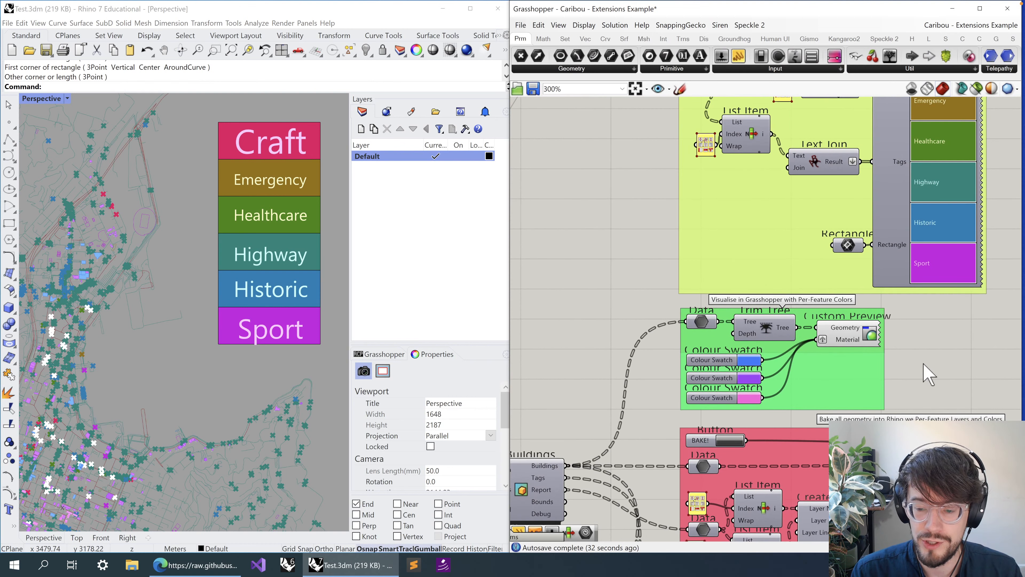
pyautogui.scroll(3, 843, 368)
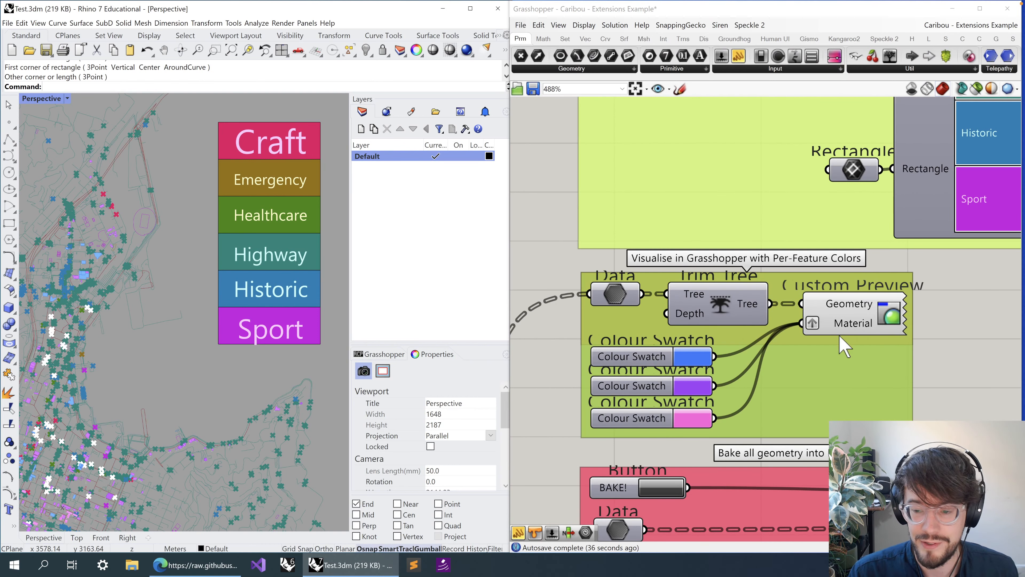
pyautogui.click(623, 356)
pyautogui.click(690, 361)
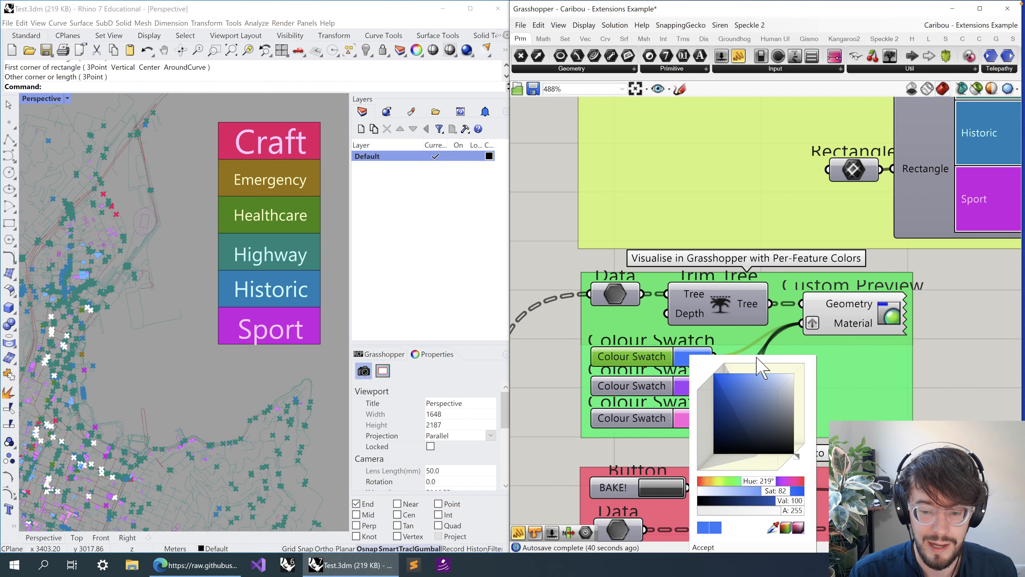
pyautogui.click(559, 358)
pyautogui.scroll(5, 197, 229)
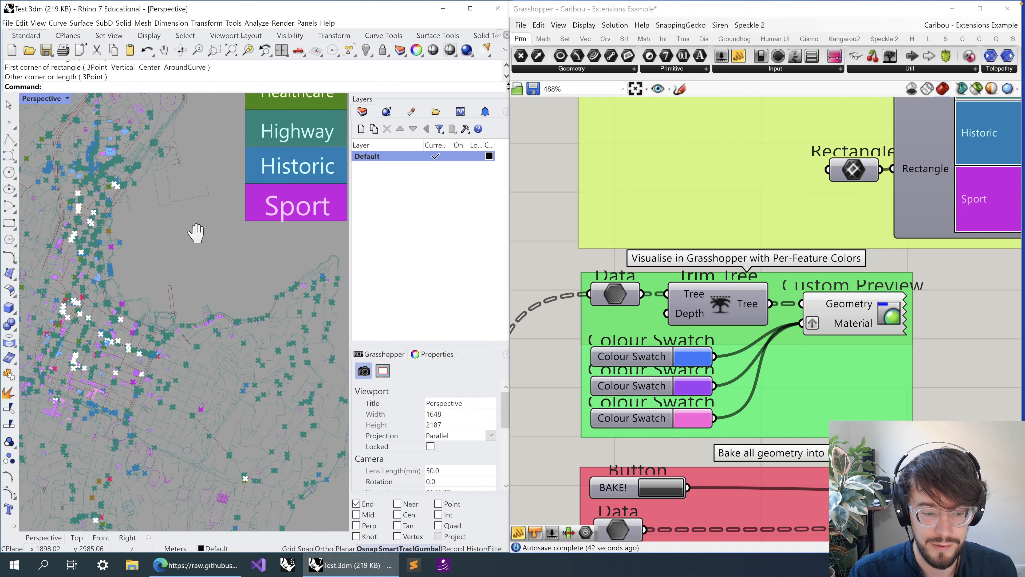
pyautogui.scroll(8, 101, 355)
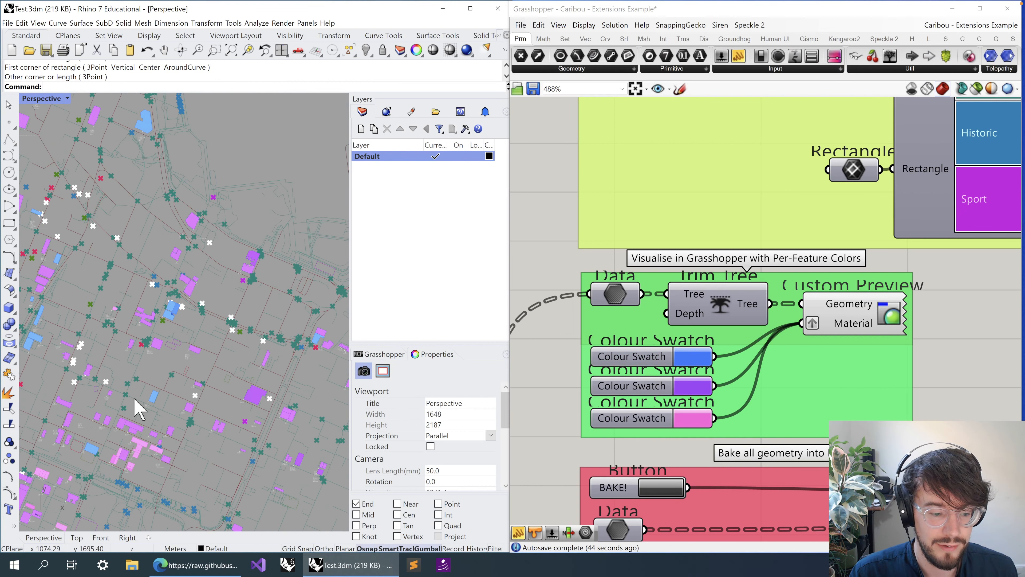
pyautogui.scroll(5, 115, 329)
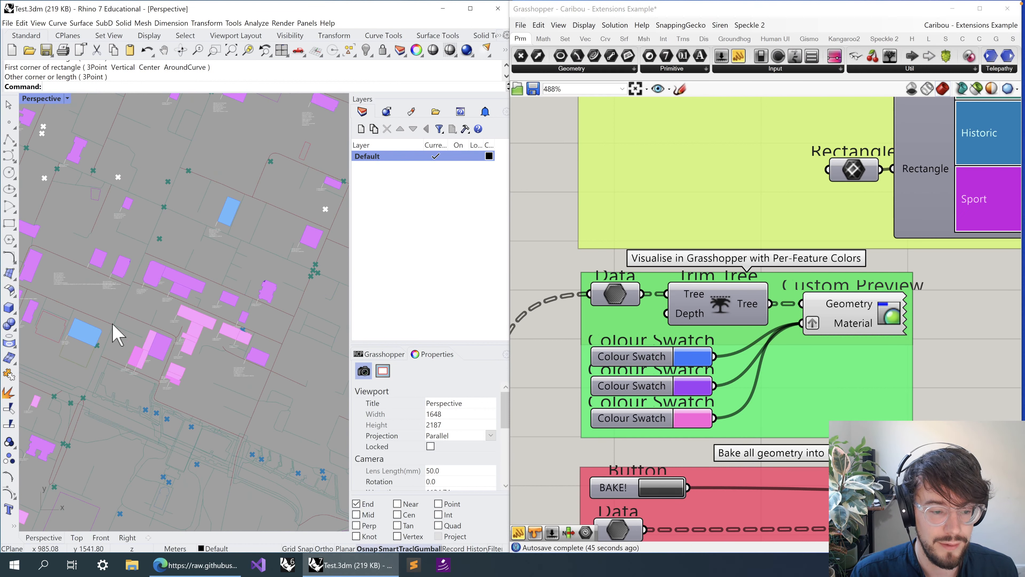
# - Inspect the Trim Tree output's data branches and highlight the buildings drawn by the Custom Preview
pyautogui.moveTo(757, 312)
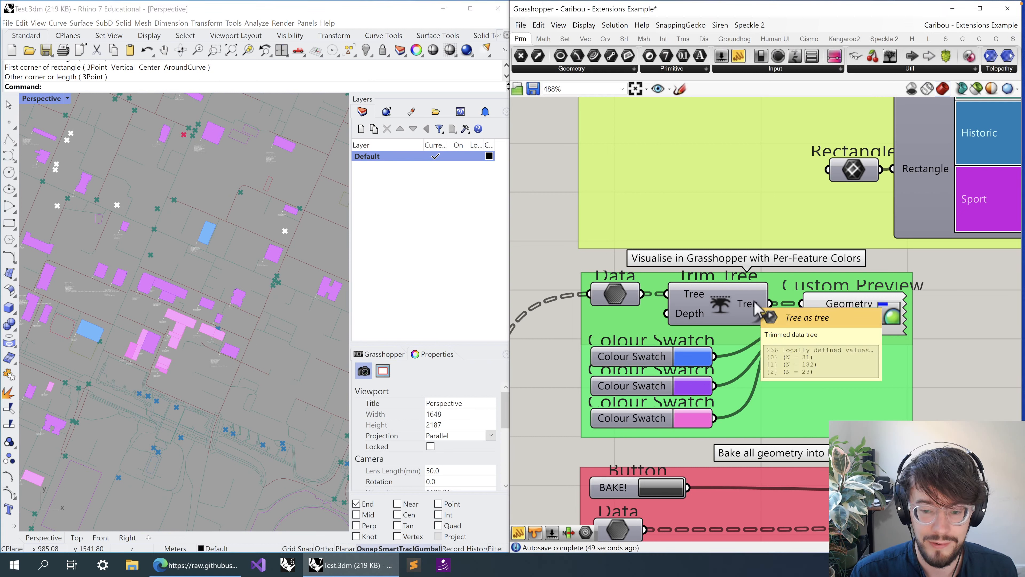
pyautogui.click(641, 392)
pyautogui.click(652, 405)
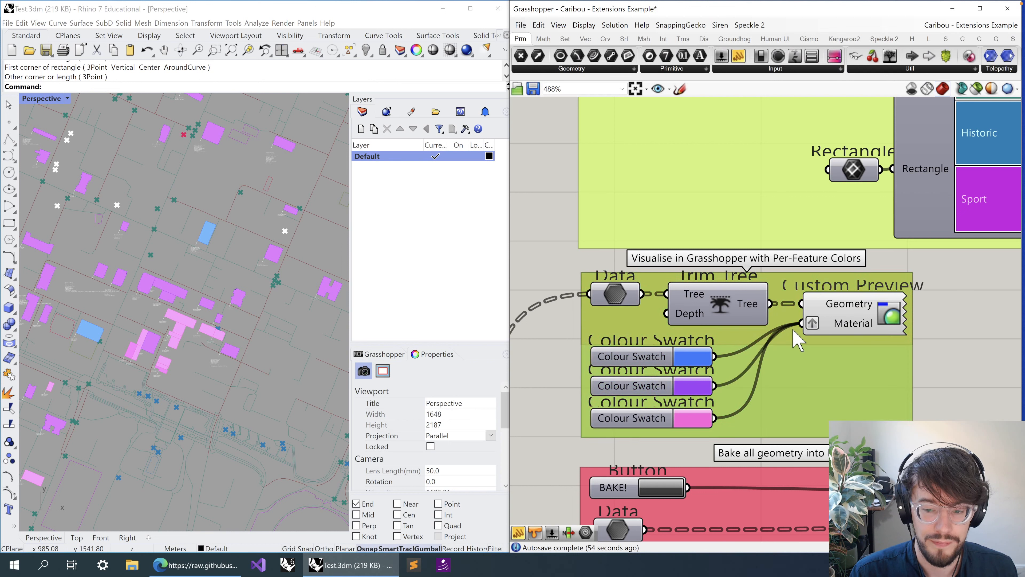
pyautogui.rightClick(855, 326)
pyautogui.click(859, 315)
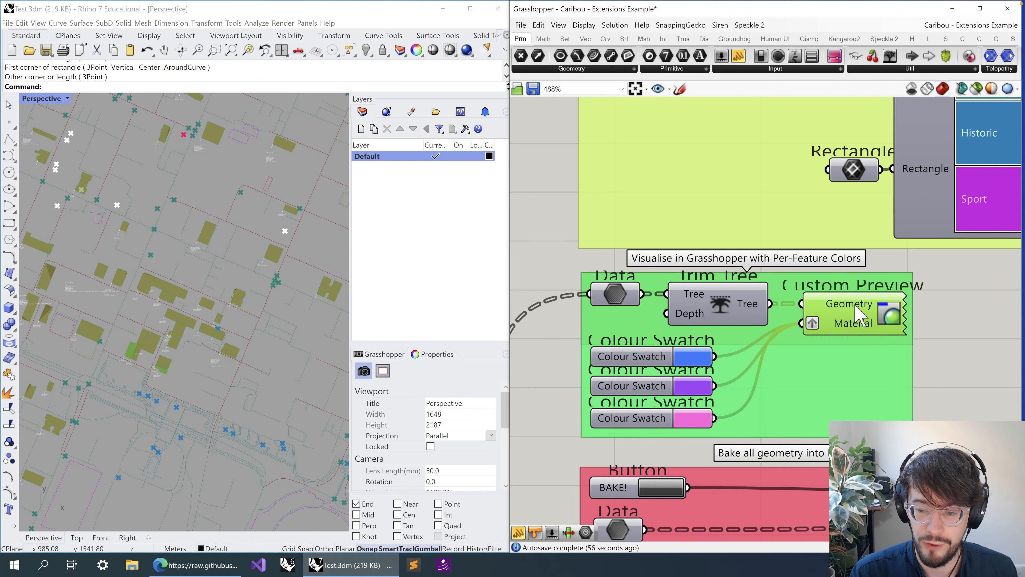
pyautogui.moveTo(859, 314)
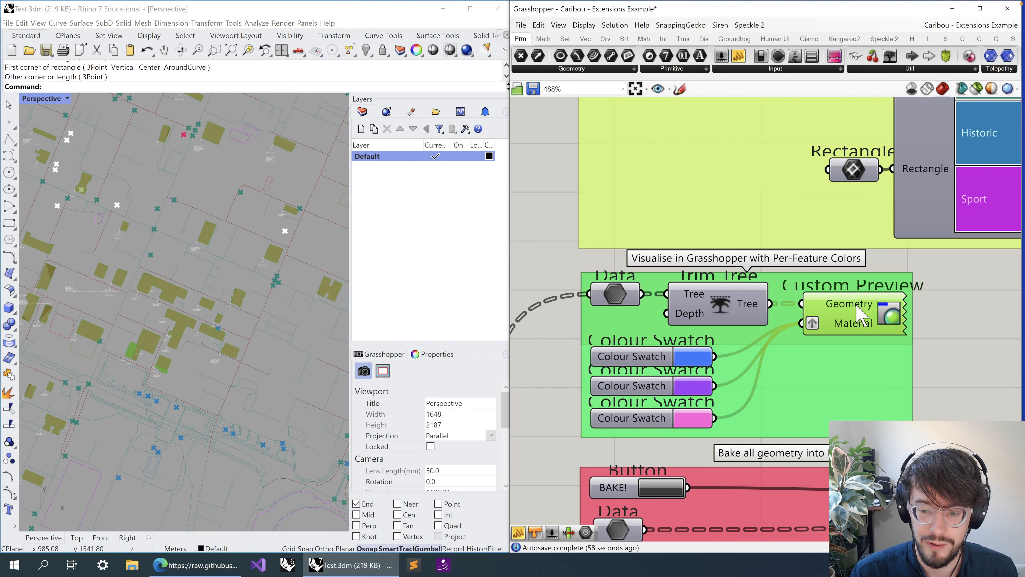
# - Change the second Colour Swatch to near-black (saturation 0, value 9) and the third to dark magenta (saturation 85, value 67)
pyautogui.click(703, 387)
pyautogui.moveTo(743, 408); pyautogui.dragTo(826, 443)
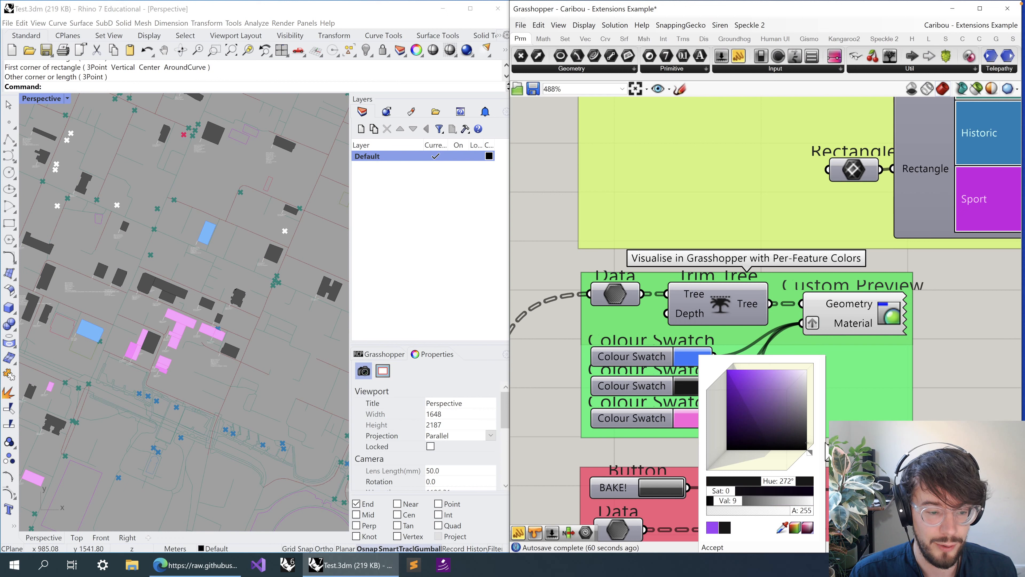
pyautogui.click(686, 420)
pyautogui.click(686, 420)
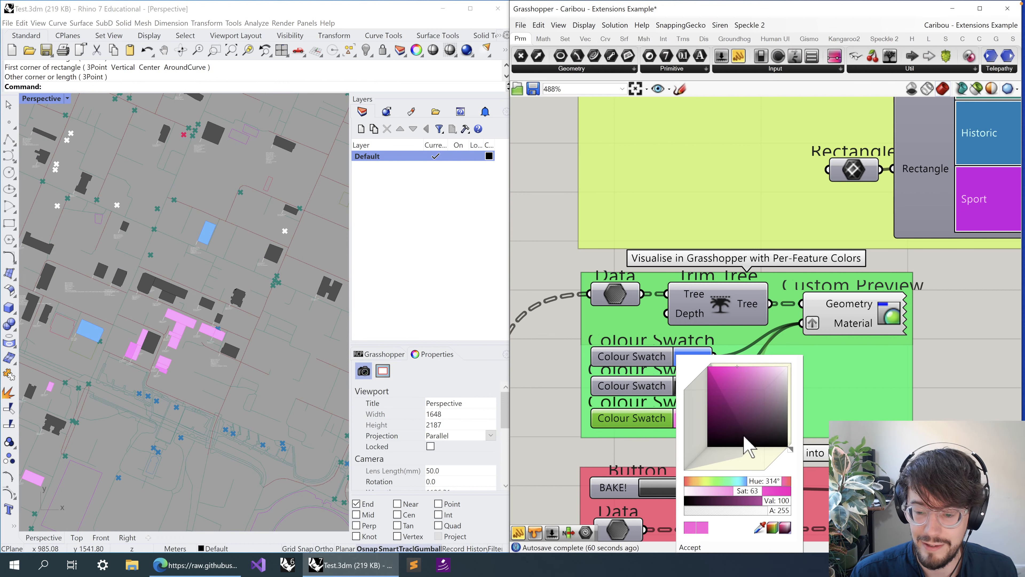
pyautogui.click(720, 382)
pyautogui.click(720, 392)
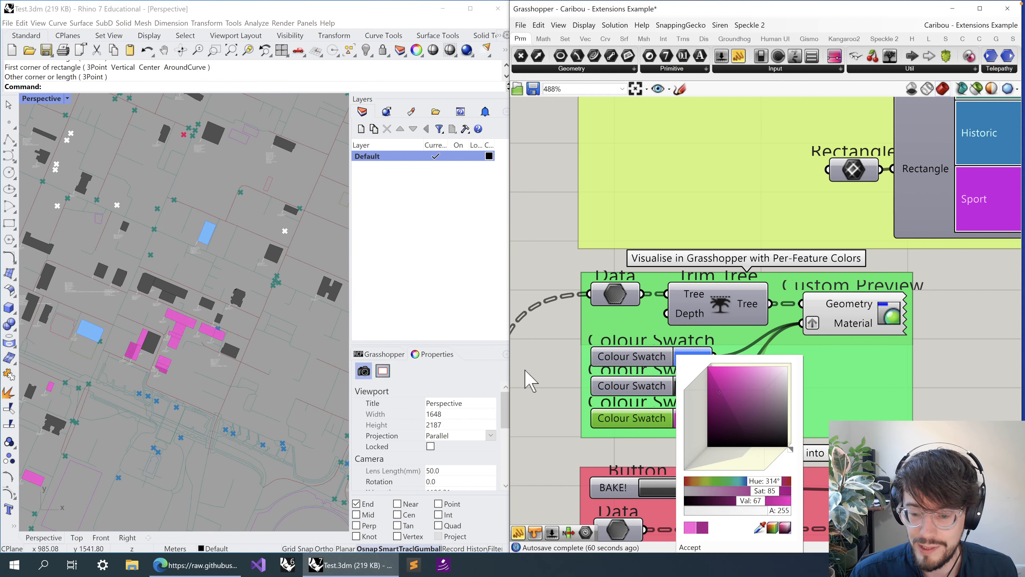
pyautogui.click(658, 358)
pyautogui.click(371, 346)
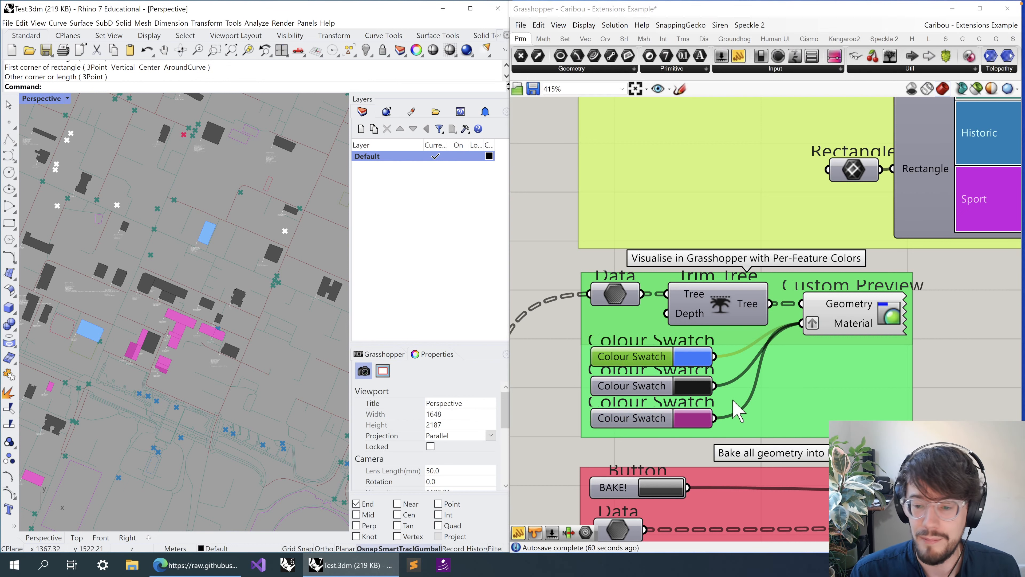
# - Trace the building Custom Preview back through Extract Buildings to the custom building query Panels
pyautogui.scroll(-2, 733, 401)
pyautogui.click(824, 328)
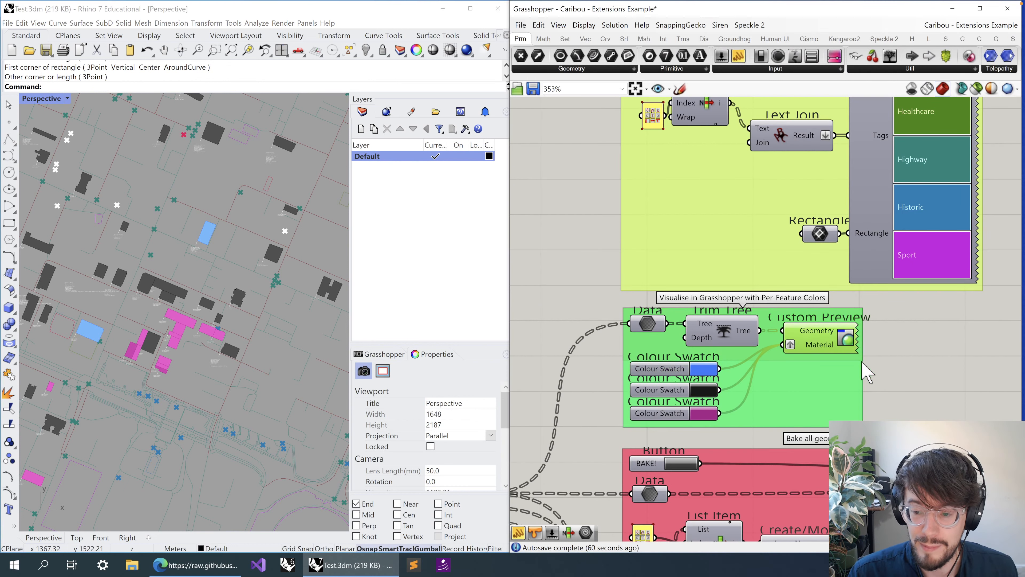
pyautogui.click(939, 365)
pyautogui.click(824, 348)
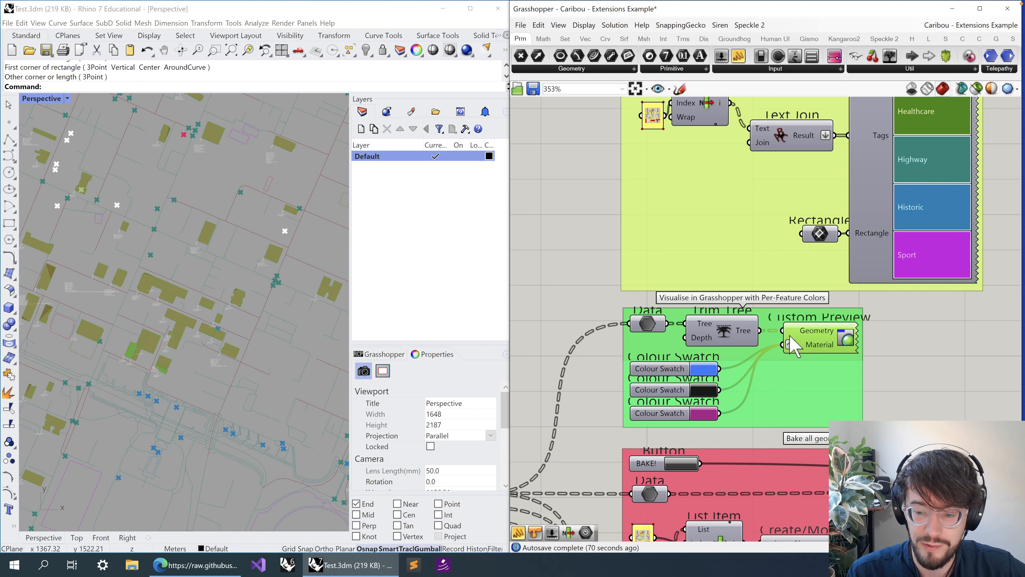
pyautogui.scroll(-1, 819, 344)
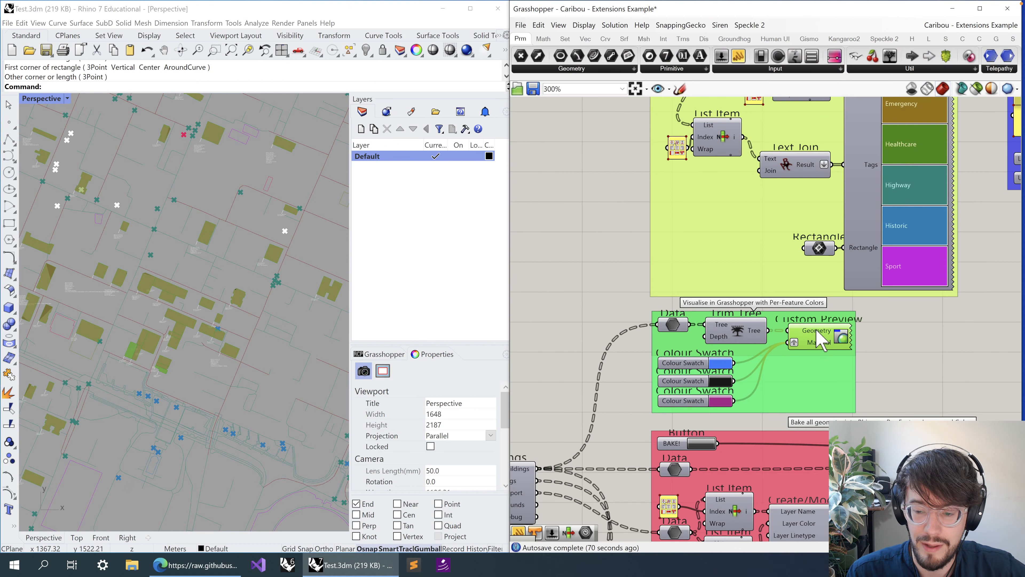
pyautogui.moveTo(606, 424); pyautogui.dragTo(707, 366, button='right')
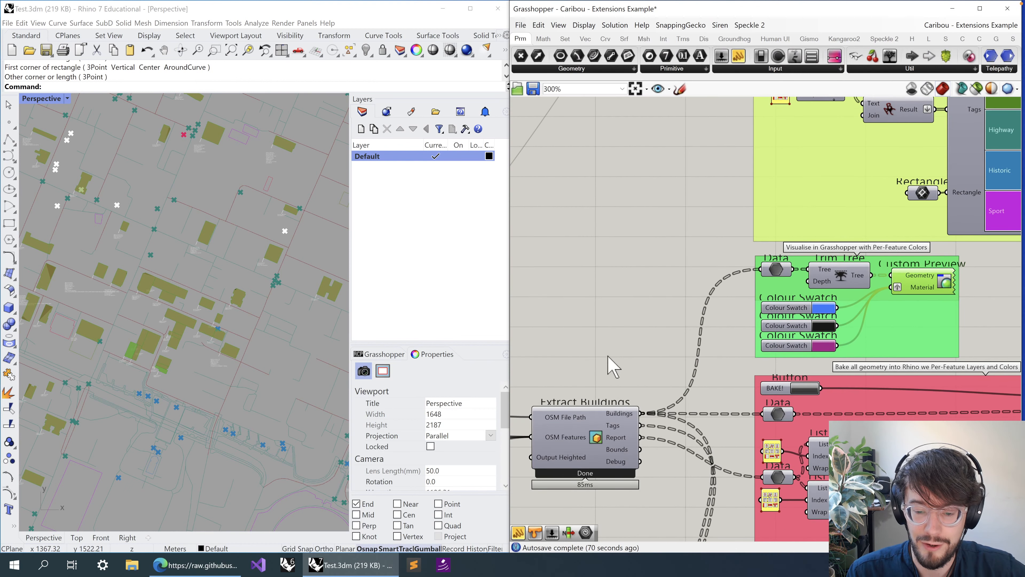
pyautogui.moveTo(609, 365); pyautogui.dragTo(868, 292, button='right')
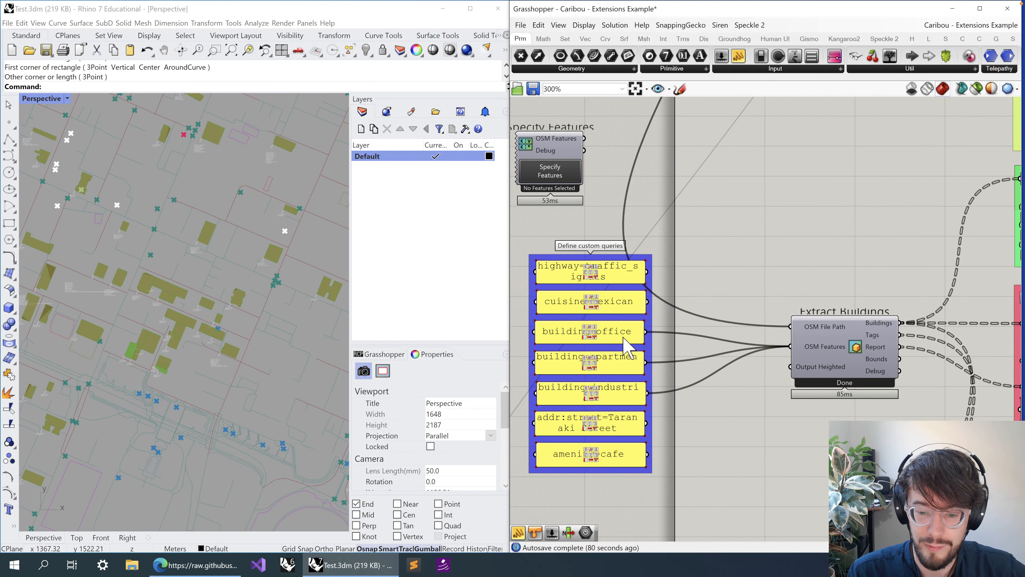
pyautogui.moveTo(853, 217); pyautogui.dragTo(749, 321, button='right')
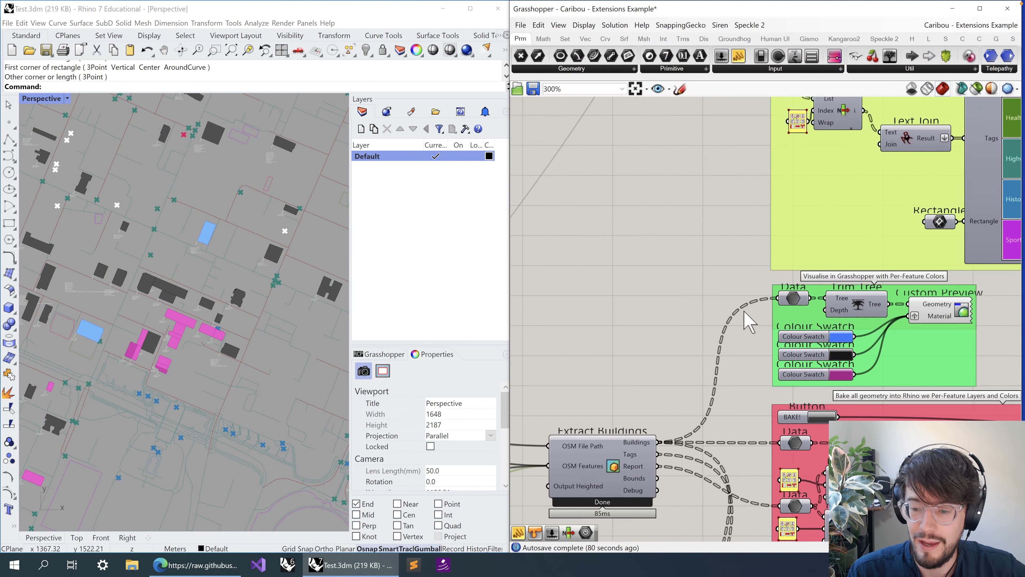
# - Survey the definition's groups as a whole and bring the red bake-geometry group into view
pyautogui.scroll(-2, 579, 293)
pyautogui.scroll(-1, 723, 290)
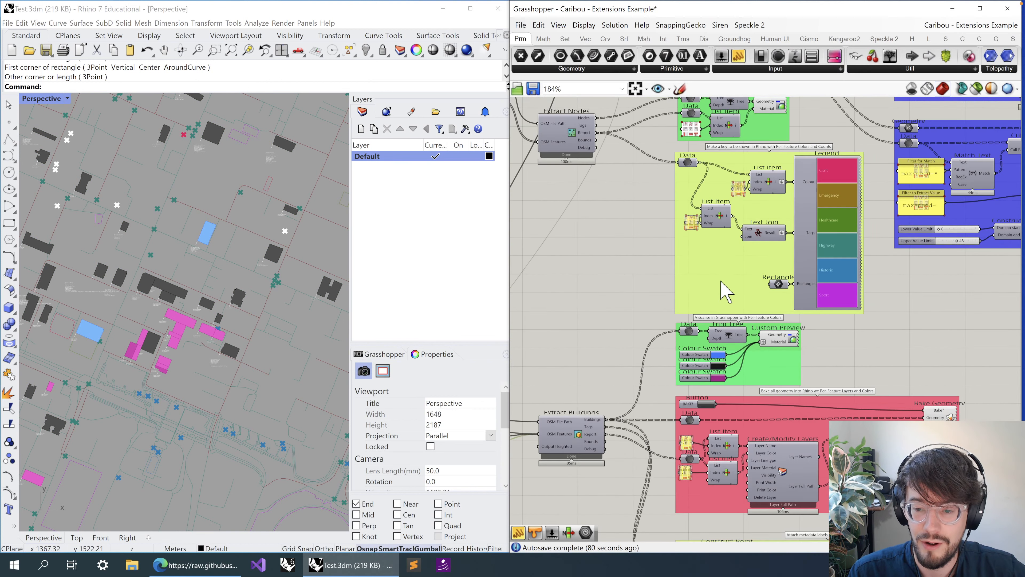
pyautogui.scroll(-1, 613, 297)
pyautogui.scroll(-1, 620, 311)
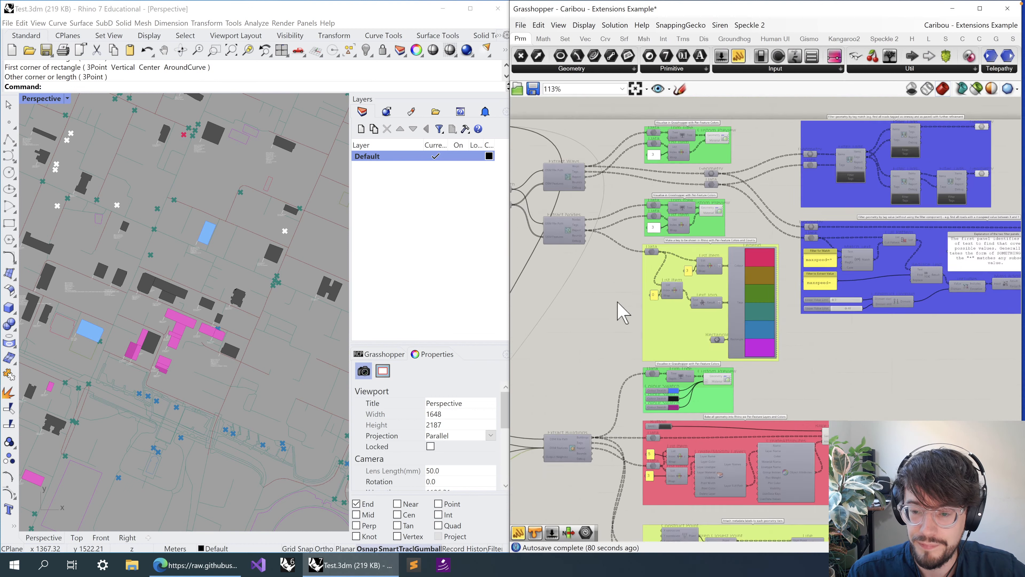
pyautogui.scroll(-1, 622, 313)
pyautogui.moveTo(840, 410); pyautogui.dragTo(830, 335, button='right')
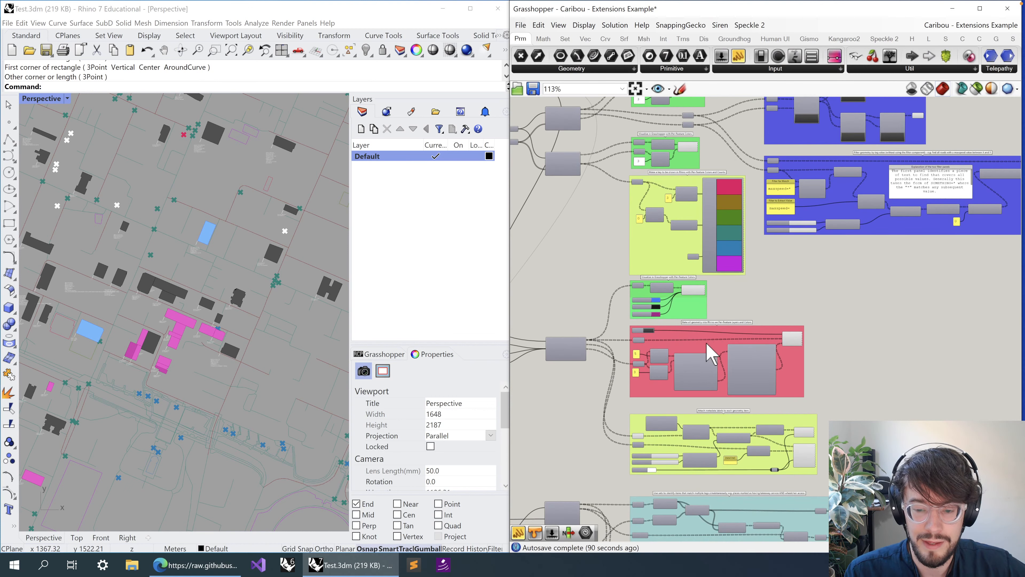
# - Disable and re-enable all components in the red bake-geometry group to regenerate its per-feature building layers
pyautogui.scroll(3, 707, 342)
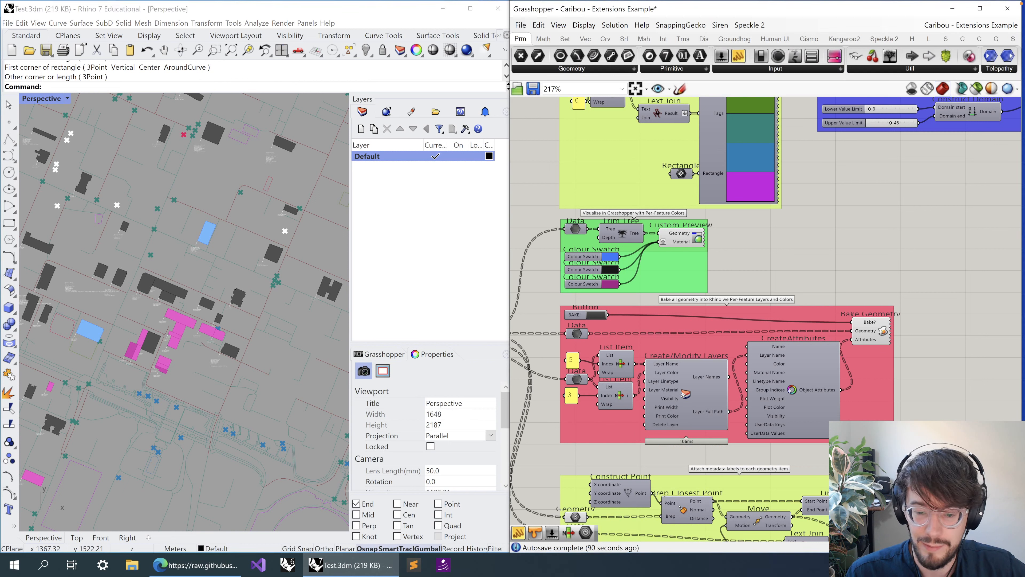
pyautogui.moveTo(536, 299); pyautogui.dragTo(551, 313)
pyautogui.rightClick(775, 257)
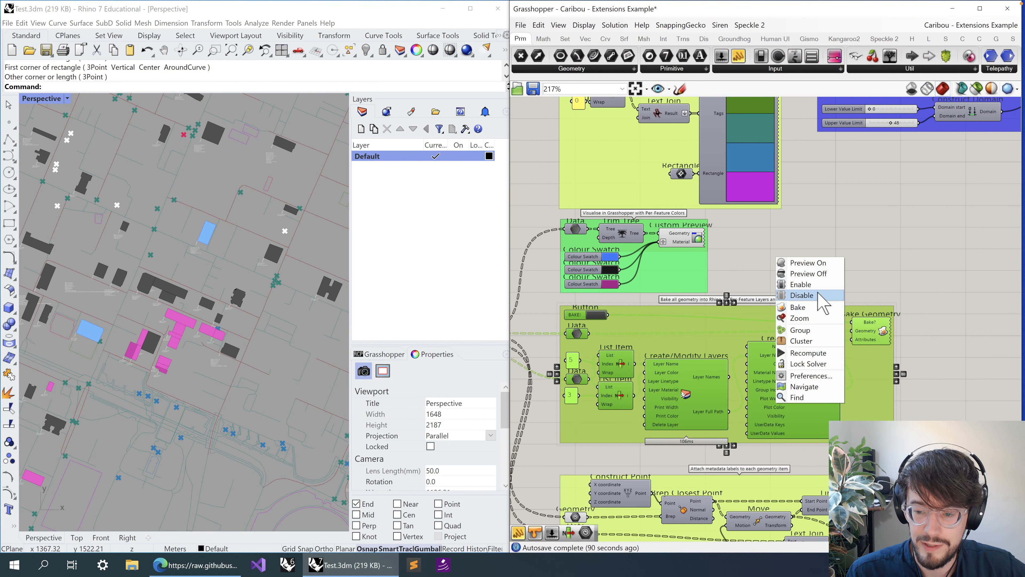
pyautogui.click(801, 293)
pyautogui.rightClick(804, 251)
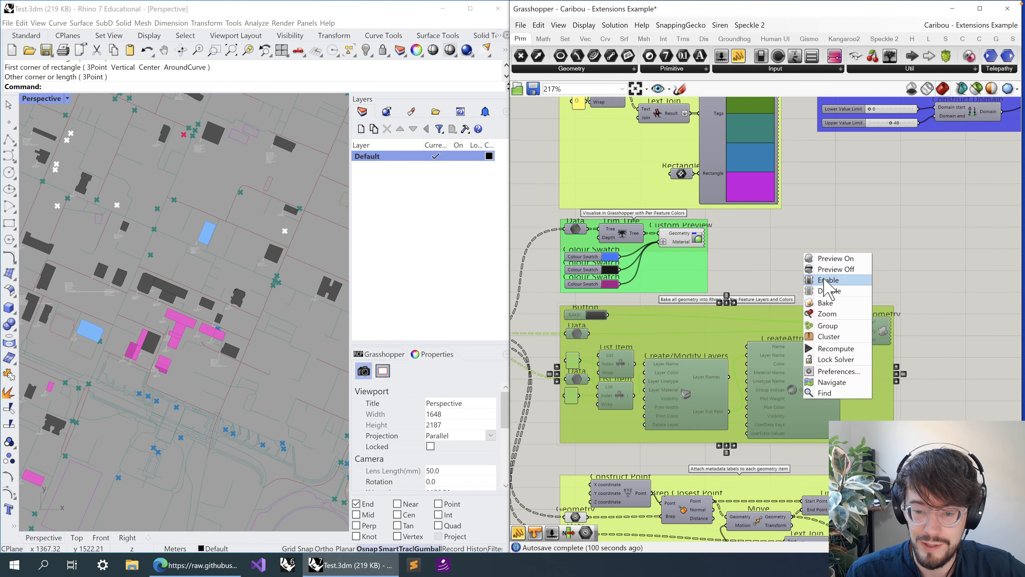
pyautogui.click(824, 278)
pyautogui.click(825, 279)
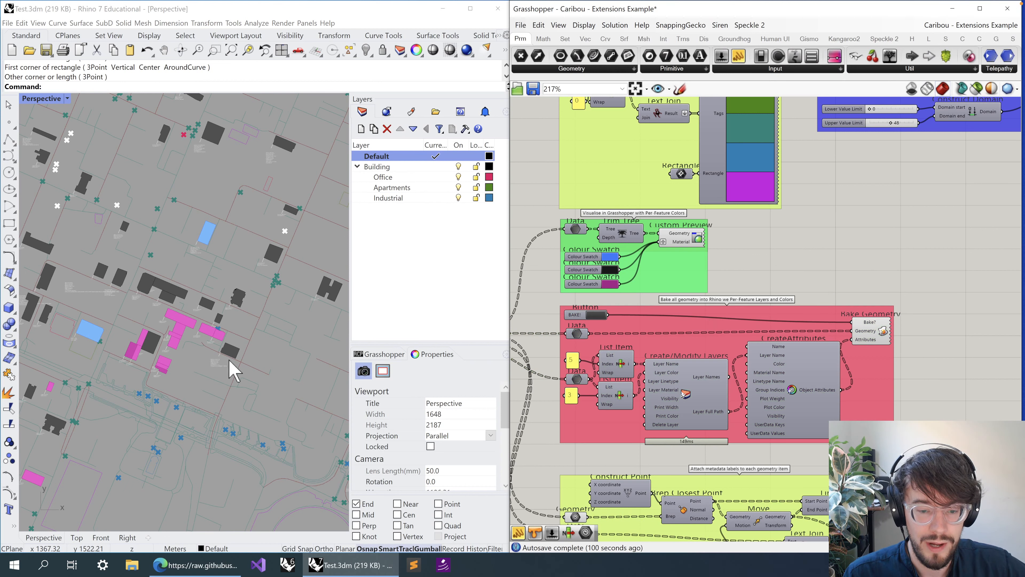
# - Collapse and re-expand the Building layer to review its Office, Apartments and Industrial sublayers
pyautogui.click(389, 167)
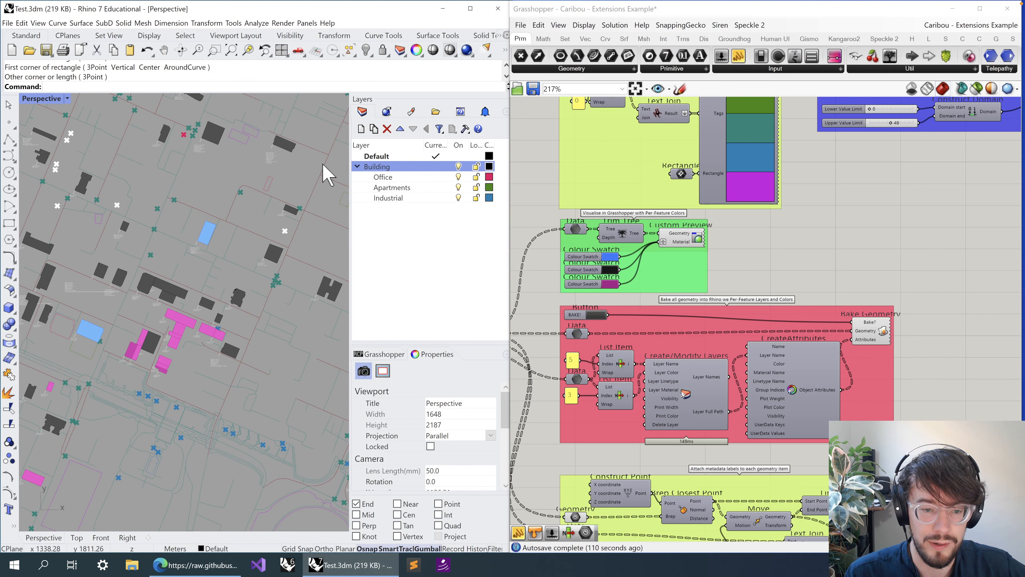
pyautogui.click(357, 167)
pyautogui.click(357, 166)
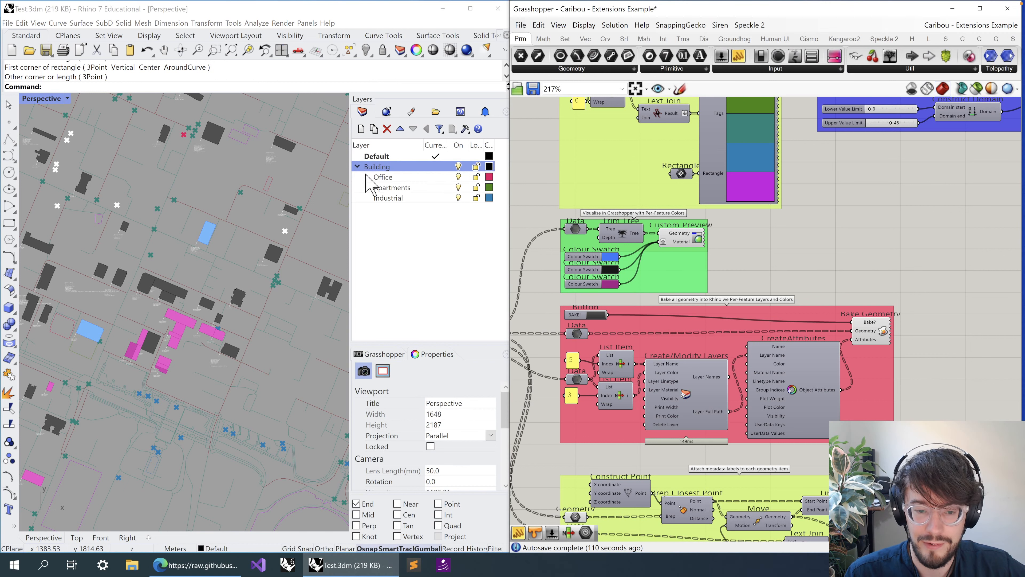
# - Highlight every component in the bake-geometry group and review the enable and disable options for the selection
pyautogui.moveTo(767, 255); pyautogui.dragTo(837, 213, button='right')
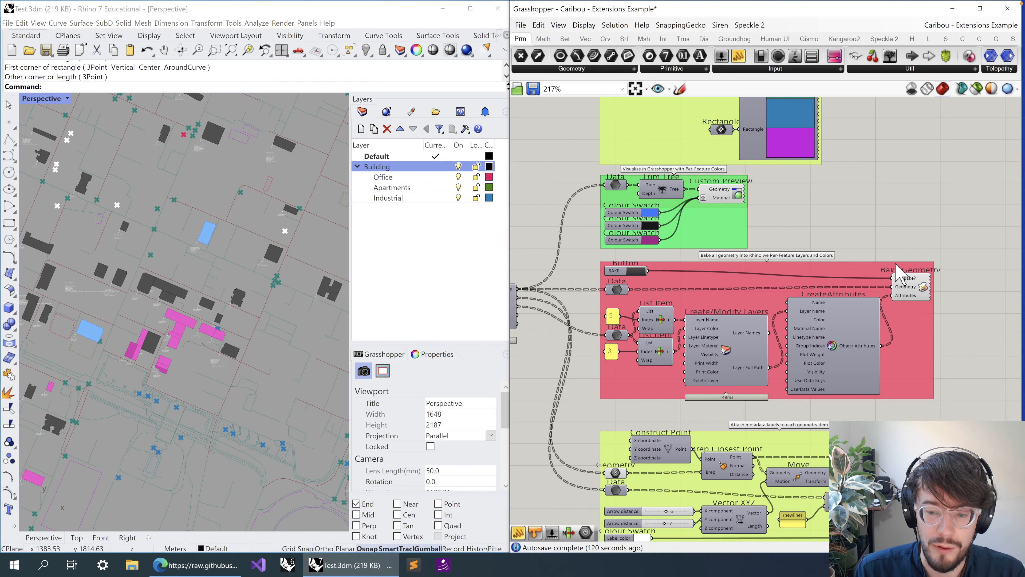
pyautogui.moveTo(952, 403); pyautogui.dragTo(597, 248)
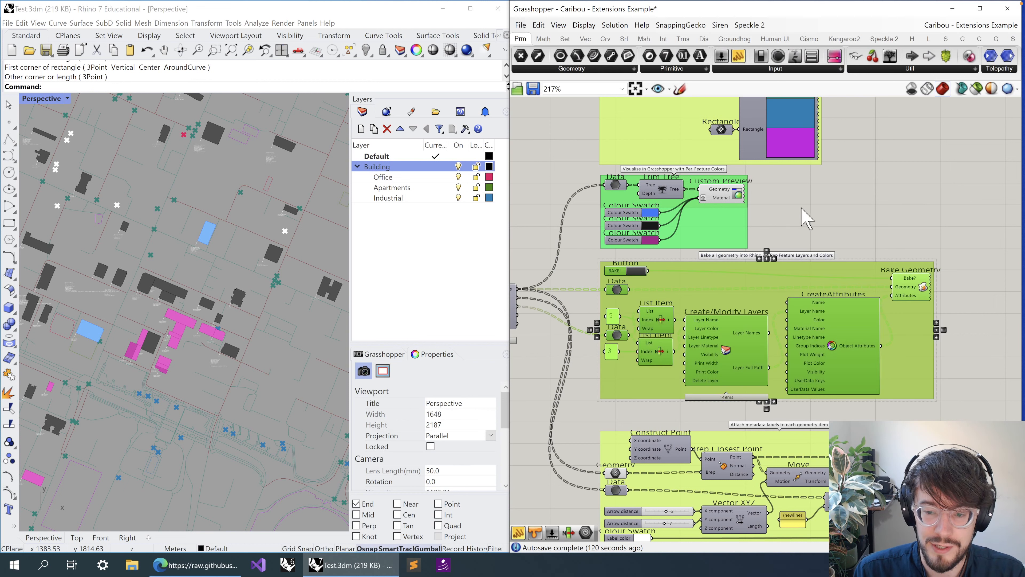
pyautogui.moveTo(835, 247); pyautogui.dragTo(826, 246, button='right')
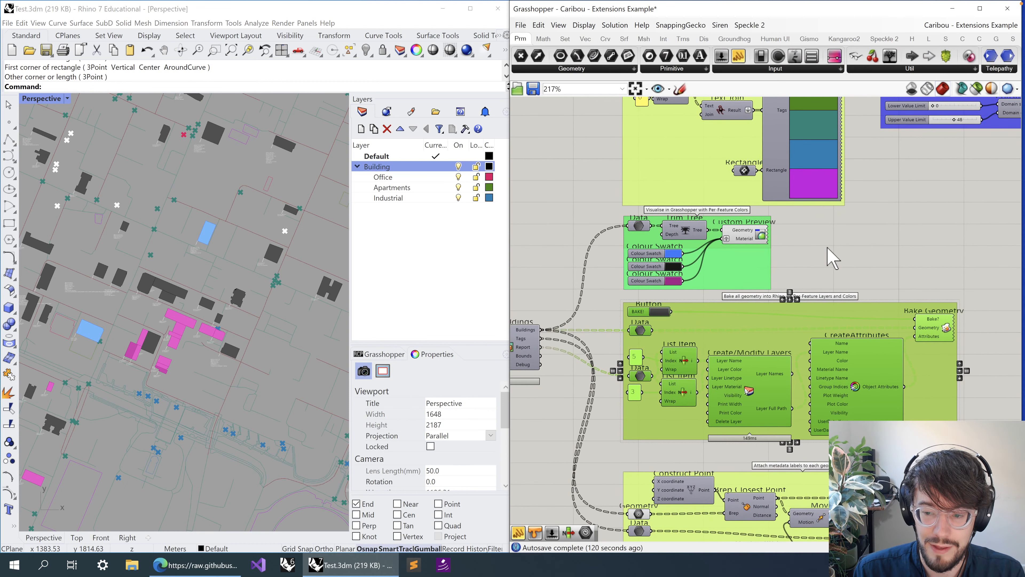
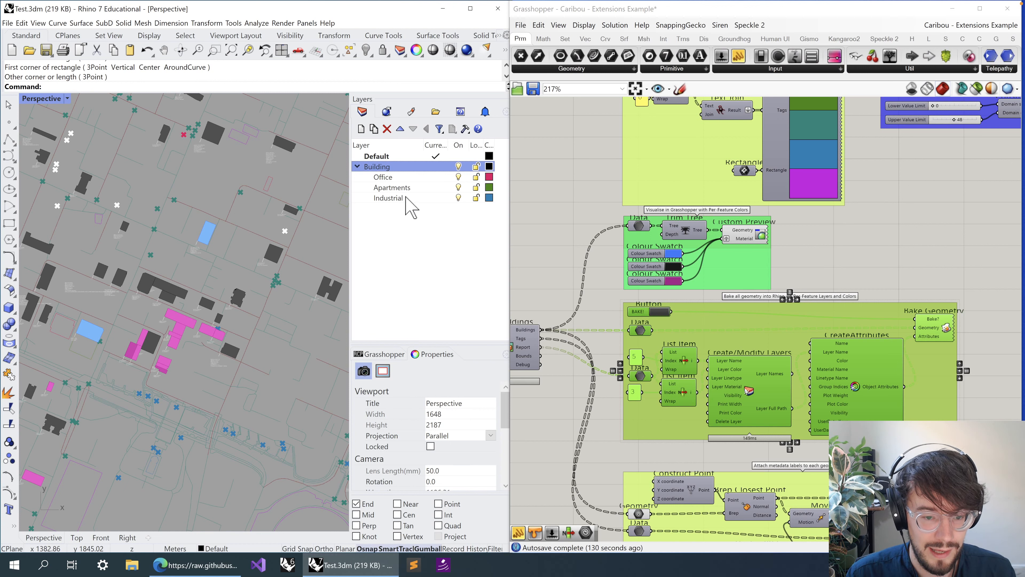
pyautogui.moveTo(563, 268); pyautogui.dragTo(546, 161, button='right')
pyautogui.rightClick(889, 161)
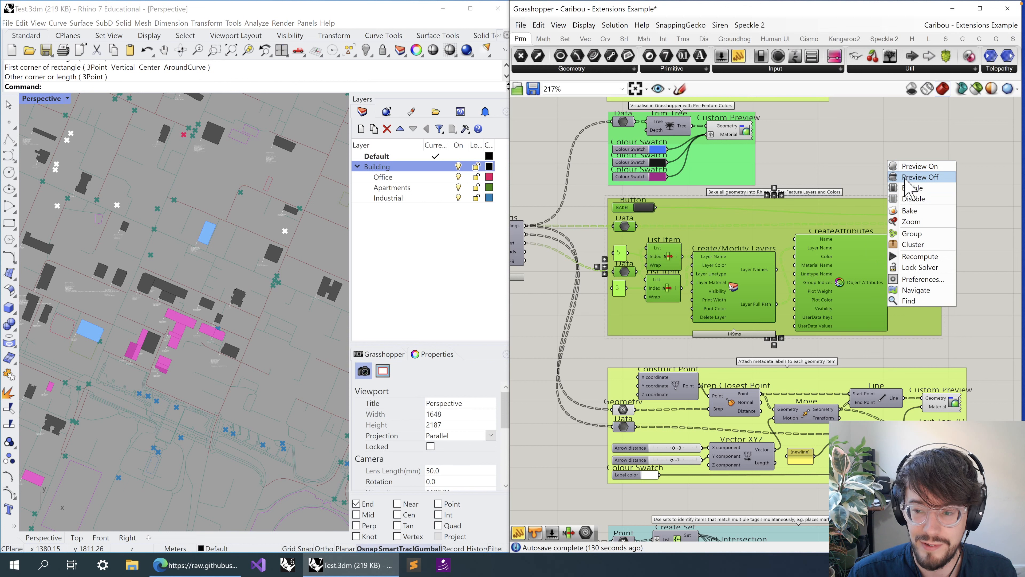
pyautogui.click(922, 200)
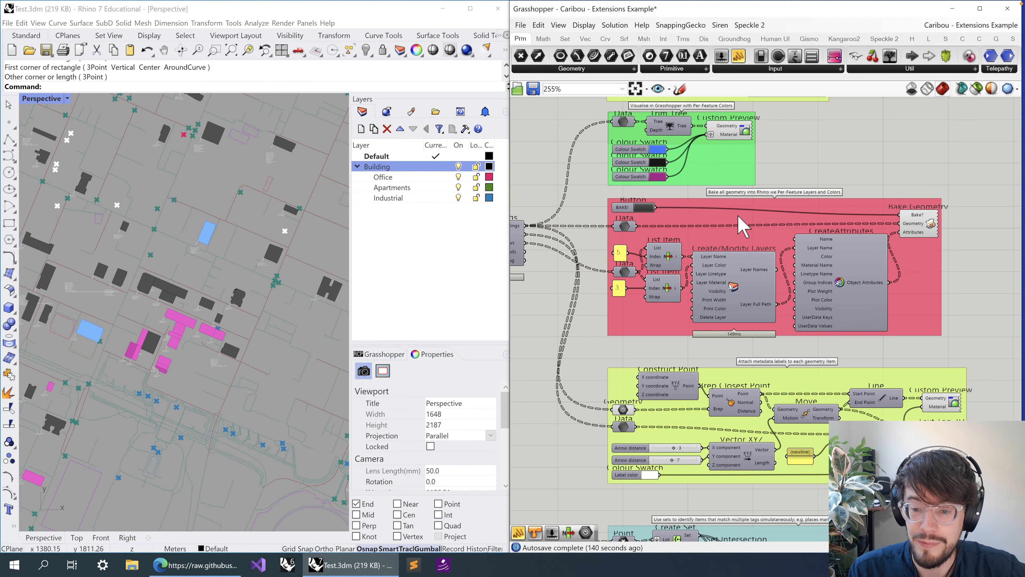
# - Compare the bake group's layer components with the Apartments and Industrial sublayers and their Building parent layer
pyautogui.scroll(1, 742, 226)
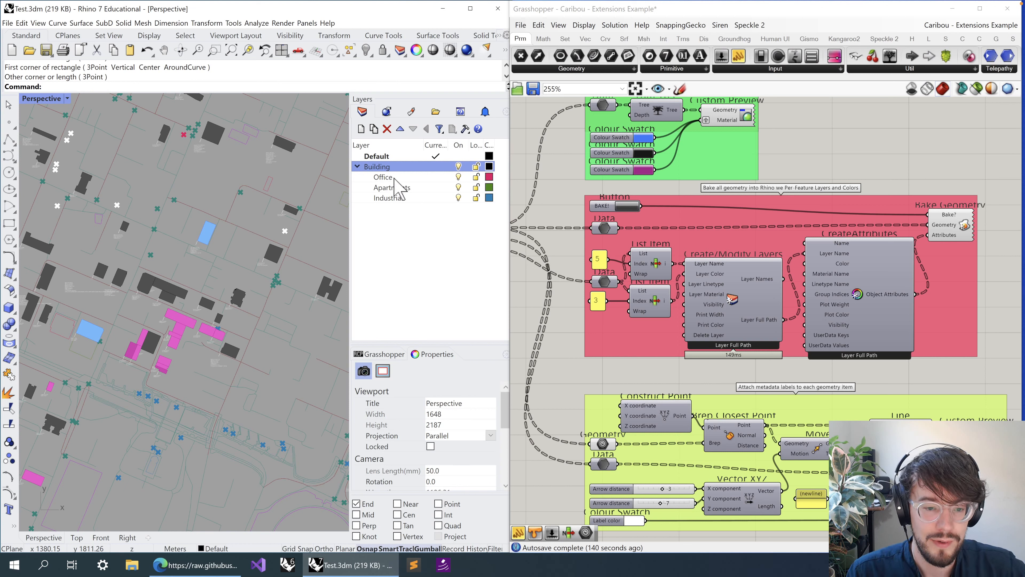
pyautogui.click(391, 187)
pyautogui.click(390, 198)
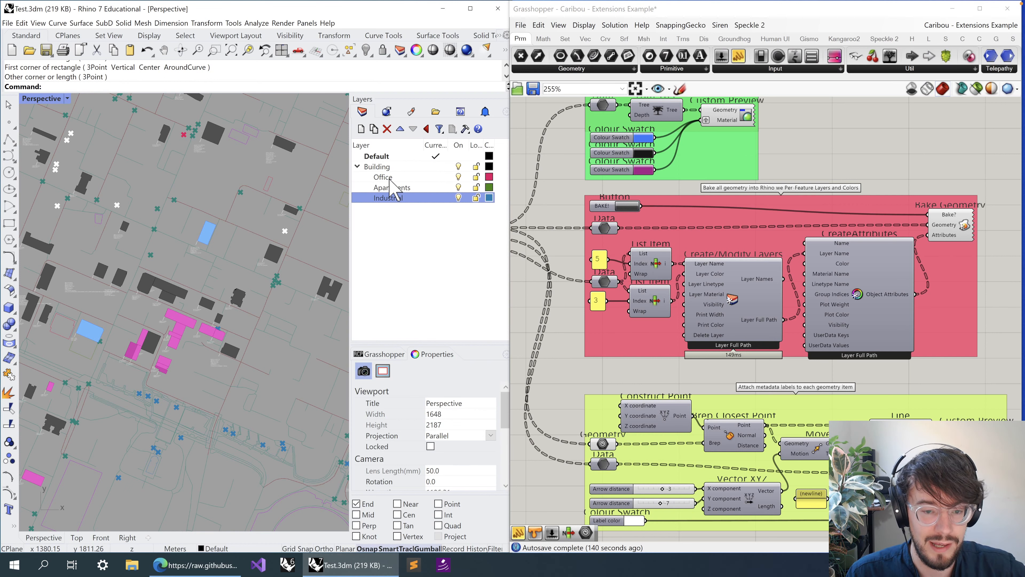
pyautogui.click(389, 167)
# - Bake the building geometry into Rhino from the bake group and turn off all Grasshopper preview geometry
pyautogui.scroll(3, 630, 206)
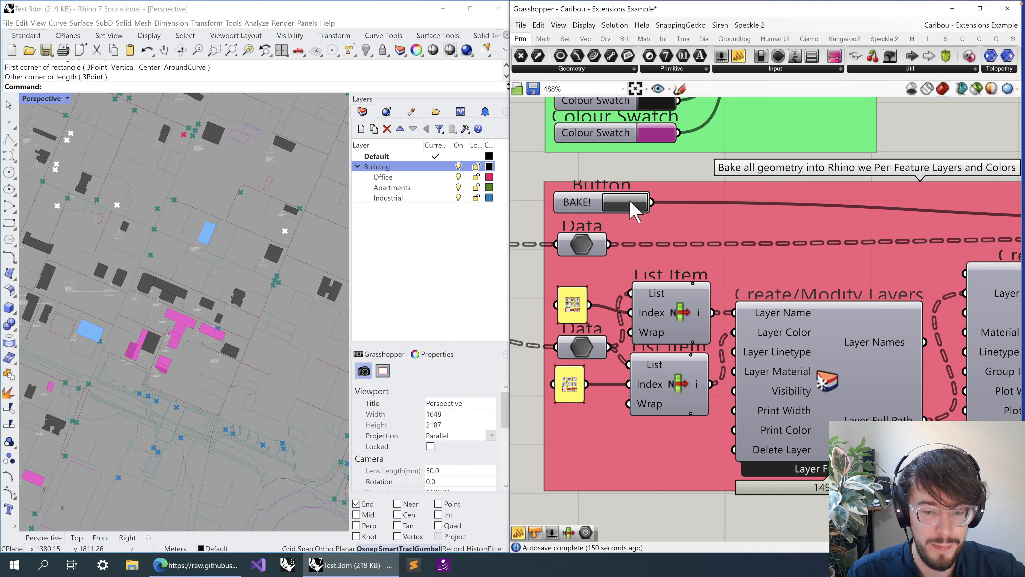
pyautogui.click(630, 200)
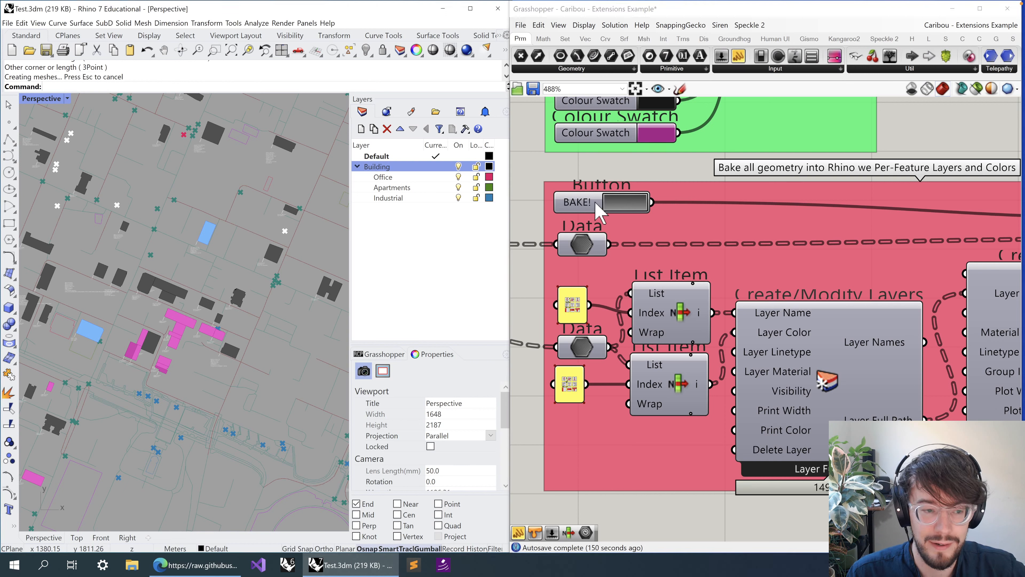
pyautogui.click(911, 89)
# - Examine the full extent of the baked buildings in the Perspective viewport and rotate the view to show them in 3D
pyautogui.scroll(-3, 973, 168)
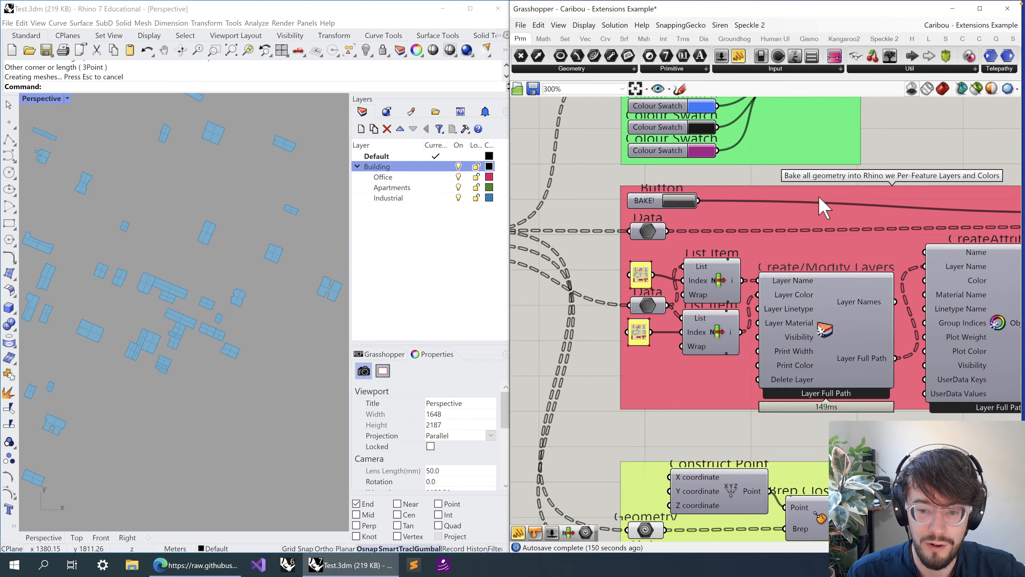
pyautogui.scroll(-3, 327, 187)
pyautogui.scroll(-3, 239, 269)
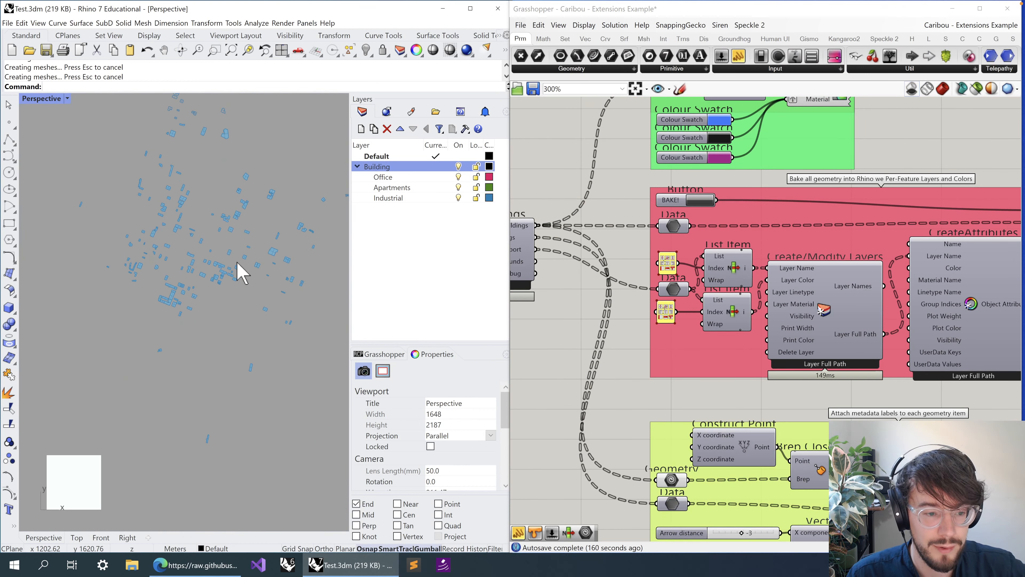
pyautogui.scroll(4, 210, 179)
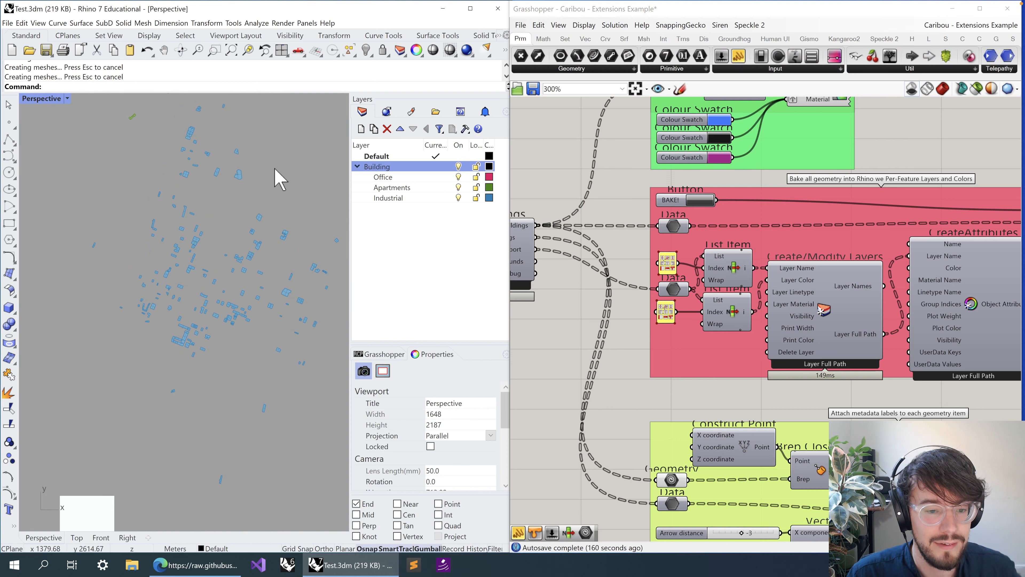
pyautogui.moveTo(228, 178); pyautogui.dragTo(206, 275, button='right')
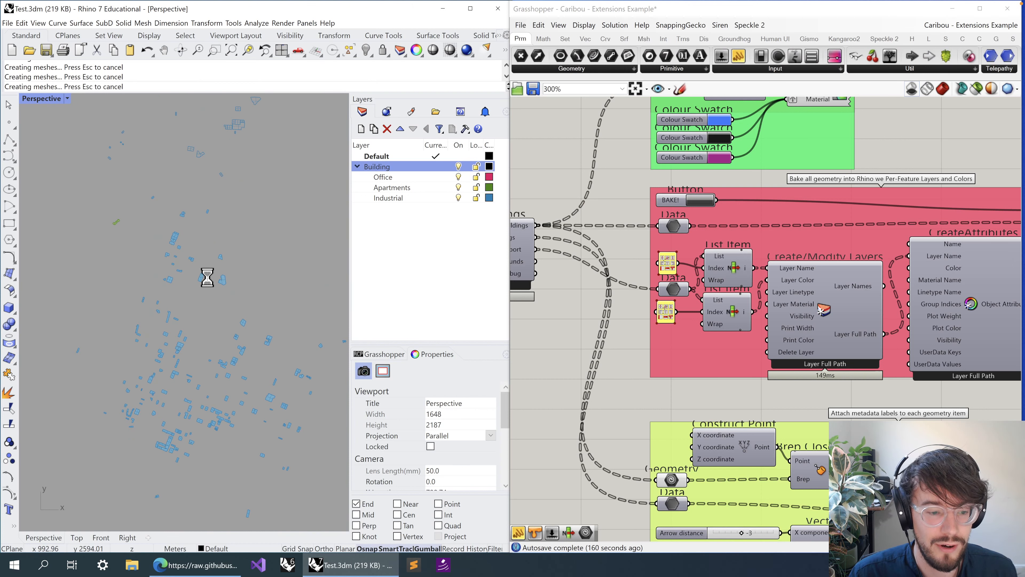
pyautogui.click(183, 51)
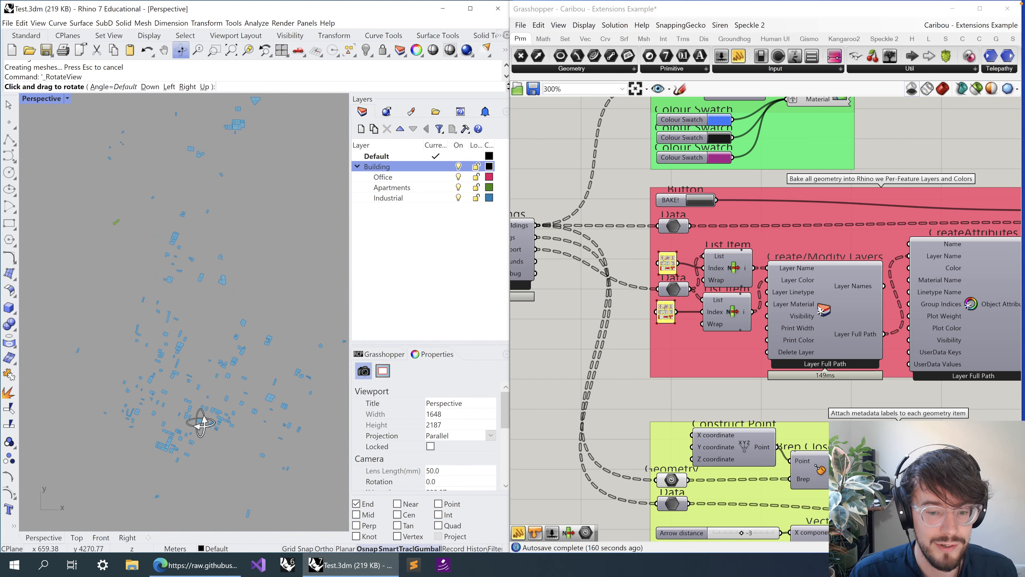
pyautogui.moveTo(199, 413); pyautogui.dragTo(202, 418)
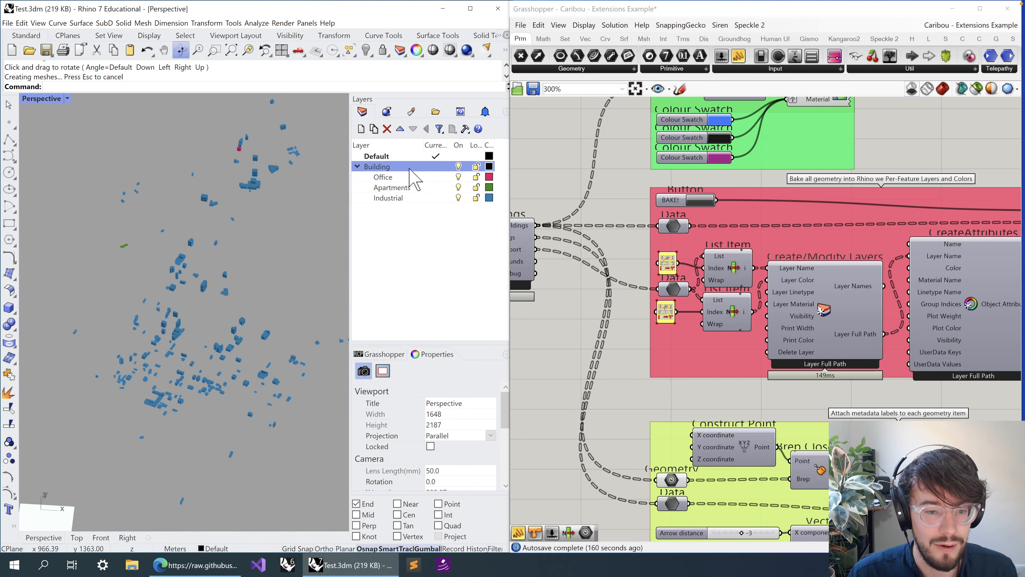
# - Toggle the Building layer and Industrial sublayer off and on to check their contents, and briefly window-select a cluster of baked buildings
pyautogui.click(458, 167)
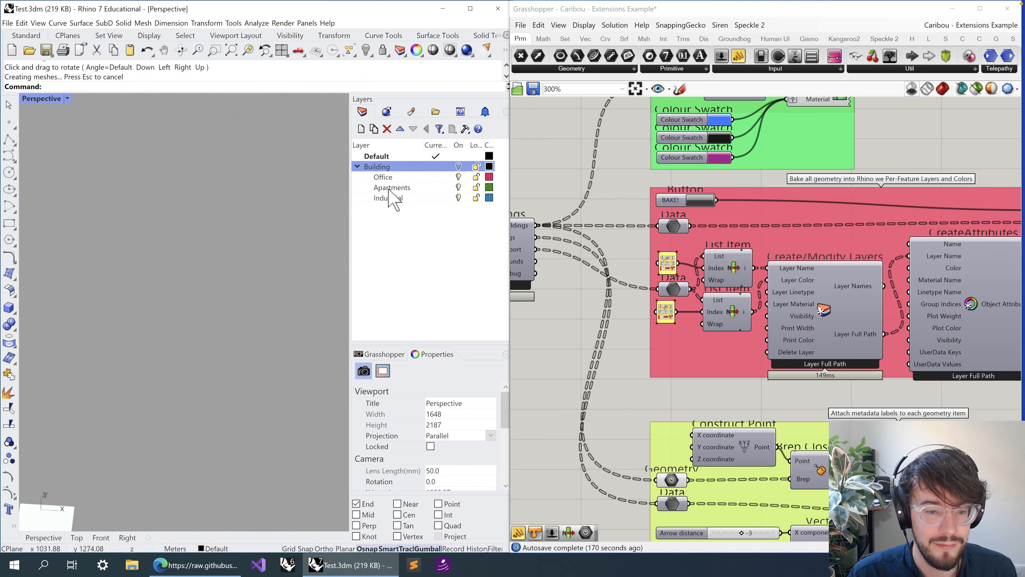
pyautogui.click(390, 178)
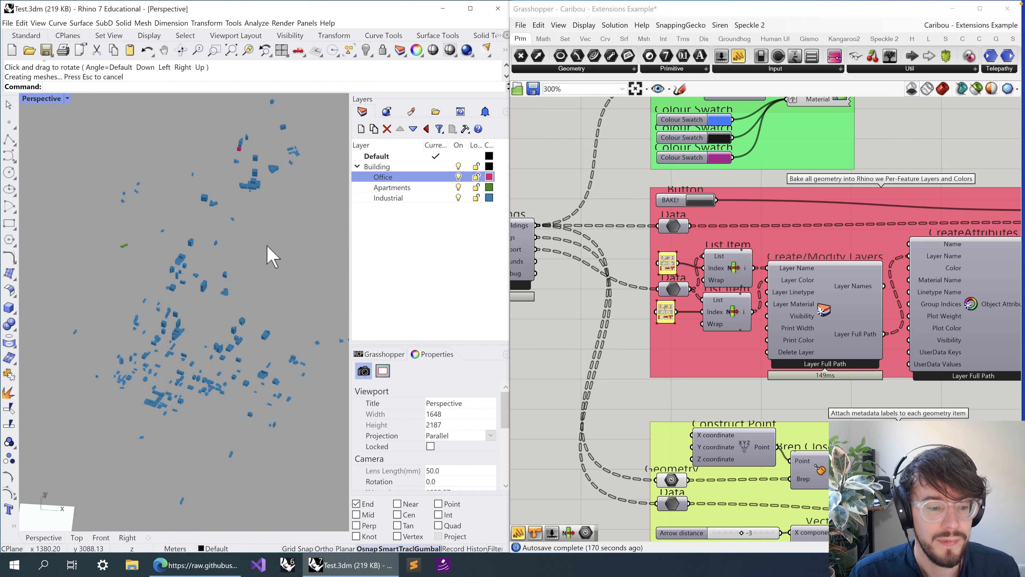
pyautogui.click(458, 198)
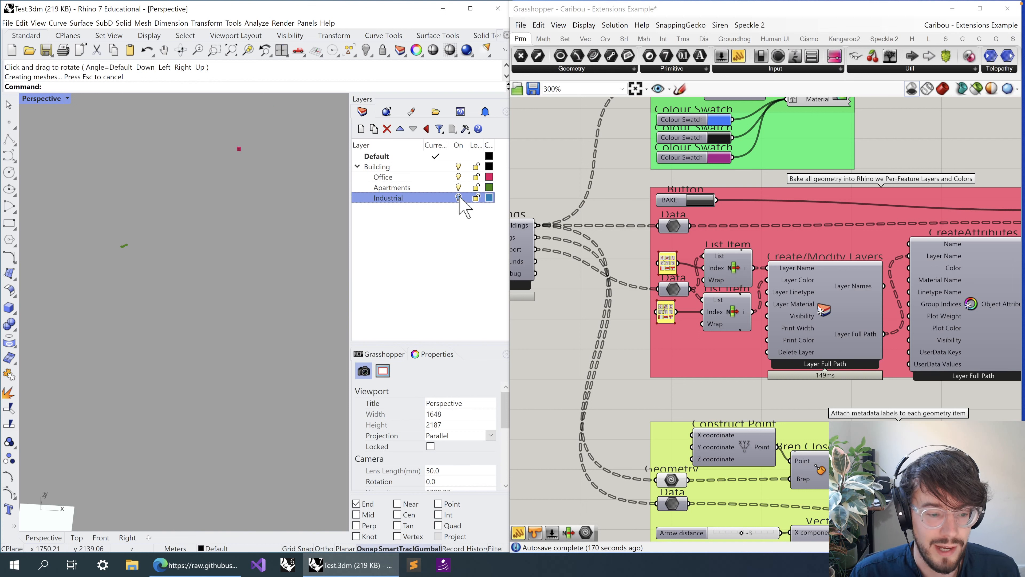
pyautogui.click(458, 187)
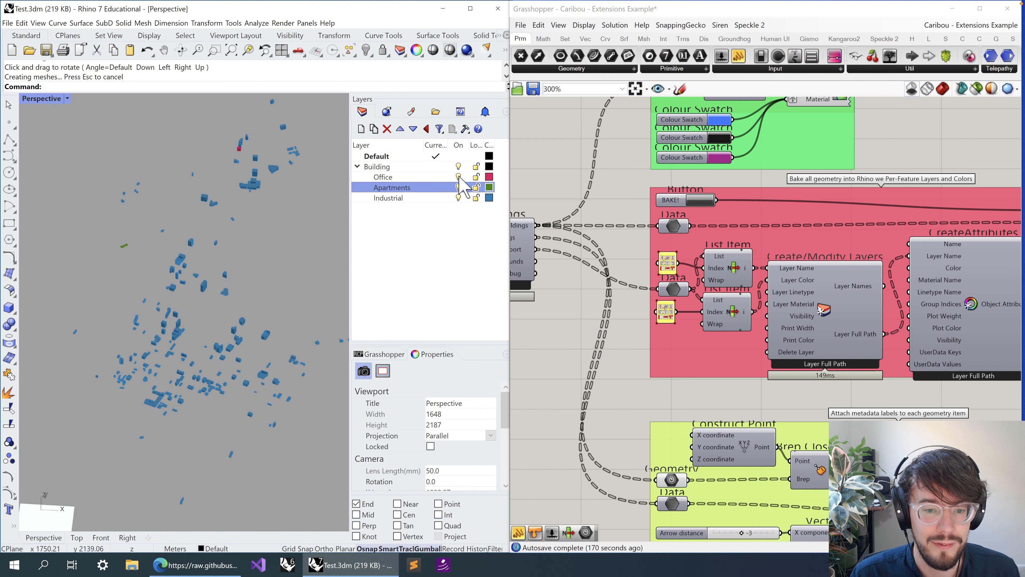
pyautogui.click(459, 178)
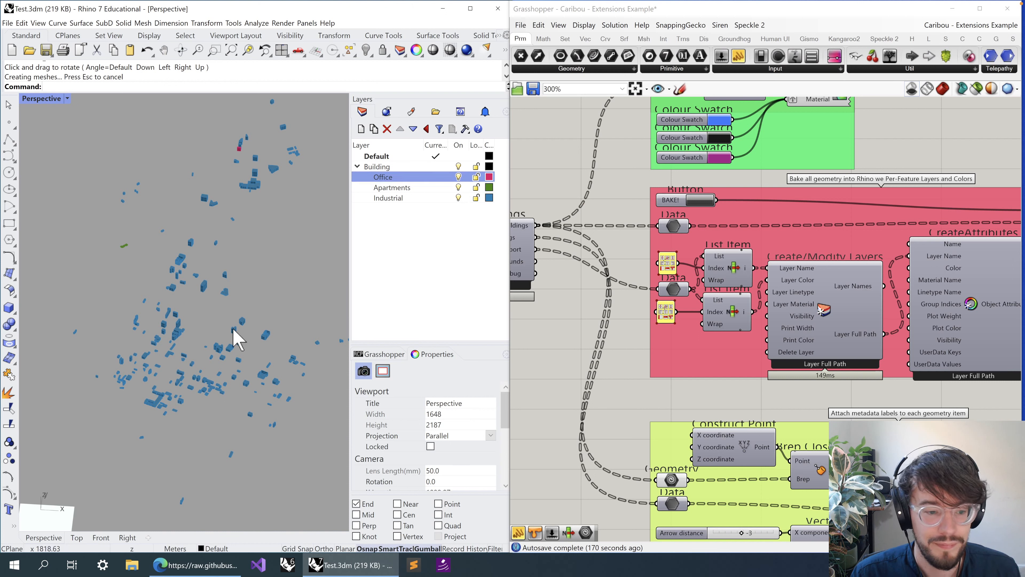
pyautogui.moveTo(257, 257); pyautogui.dragTo(80, 465)
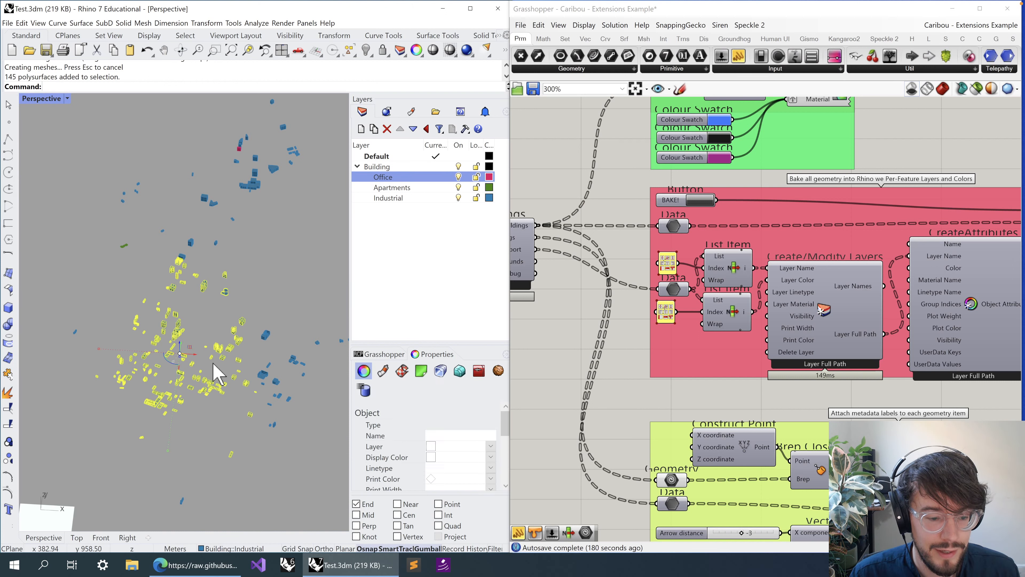
pyautogui.click(263, 261)
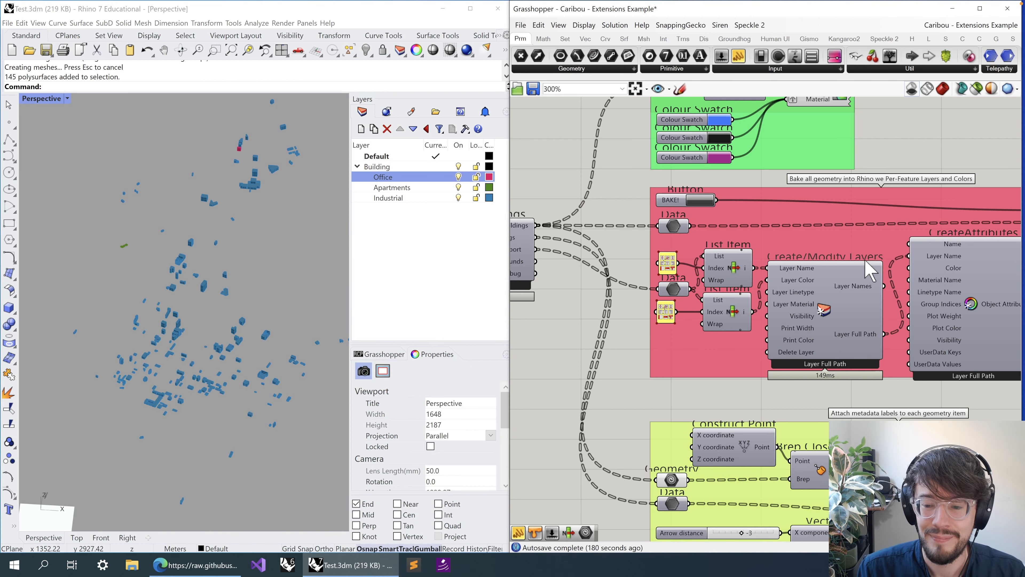
# - Inspect how Create/Modify Layers, CreateAttributes and the List Item components connect within the bake-geometry group
pyautogui.click(845, 300)
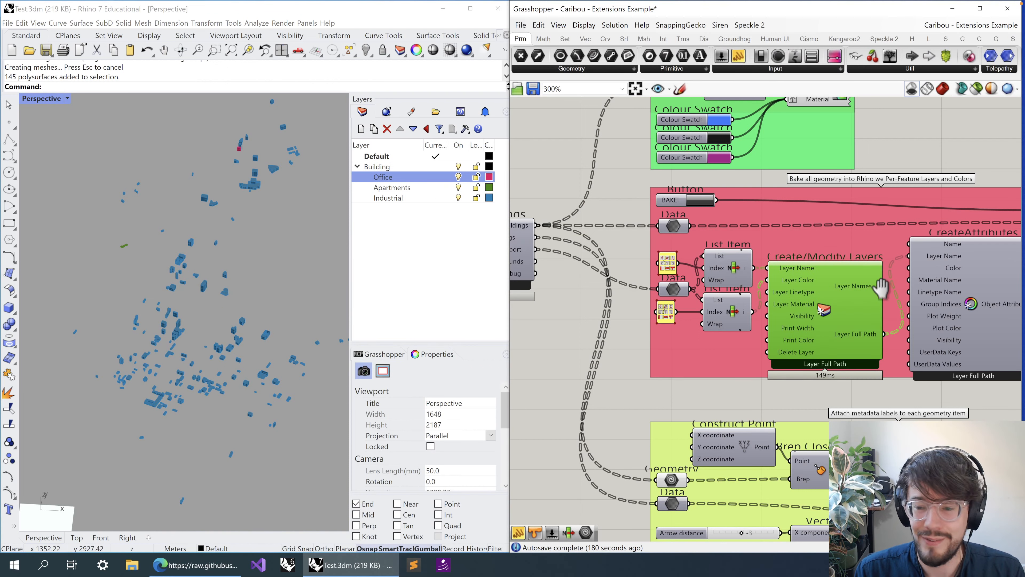
pyautogui.moveTo(943, 282); pyautogui.dragTo(821, 273, button='right')
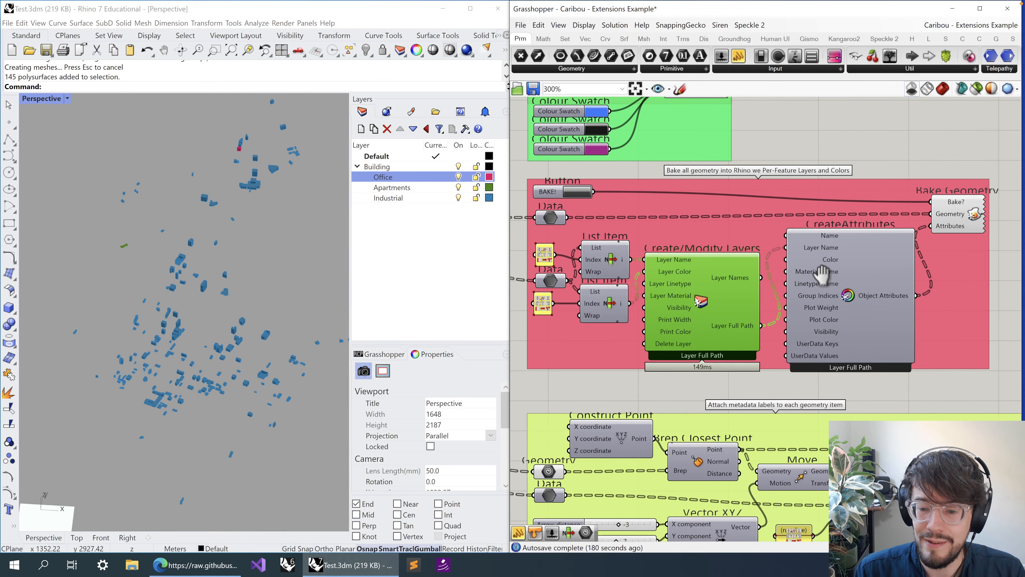
pyautogui.click(852, 265)
pyautogui.click(707, 318)
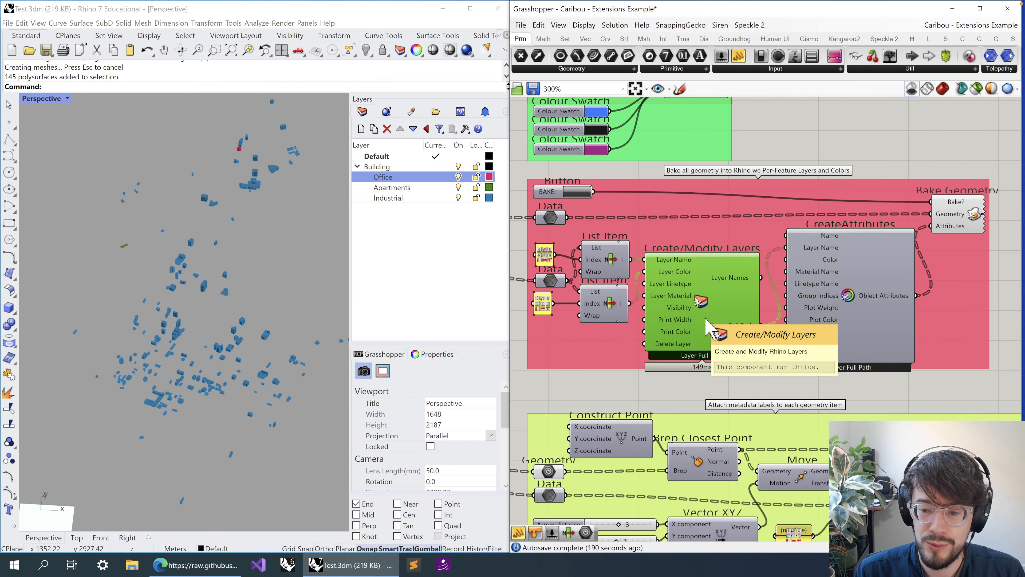
pyautogui.click(846, 286)
pyautogui.click(733, 323)
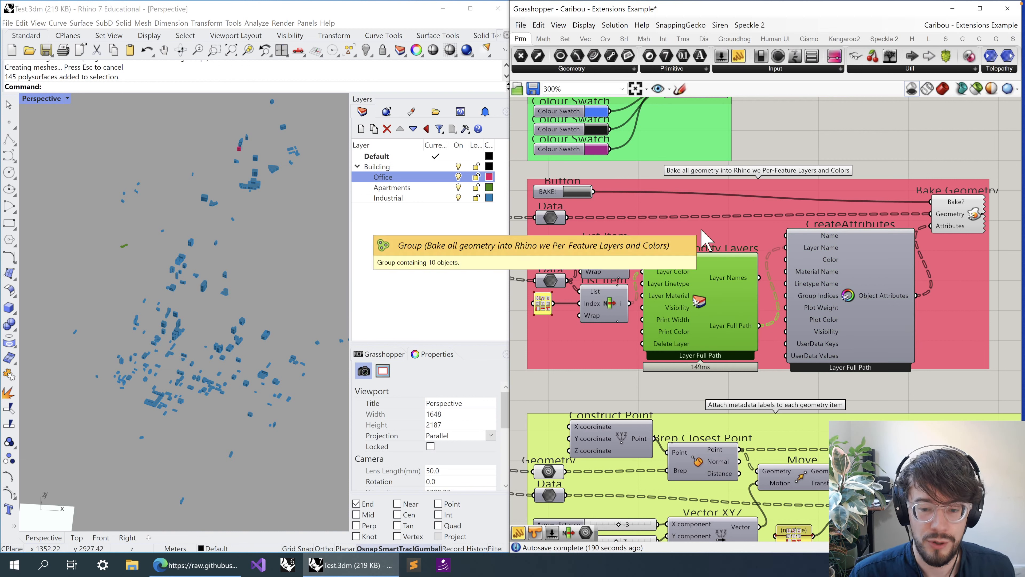
pyautogui.click(683, 381)
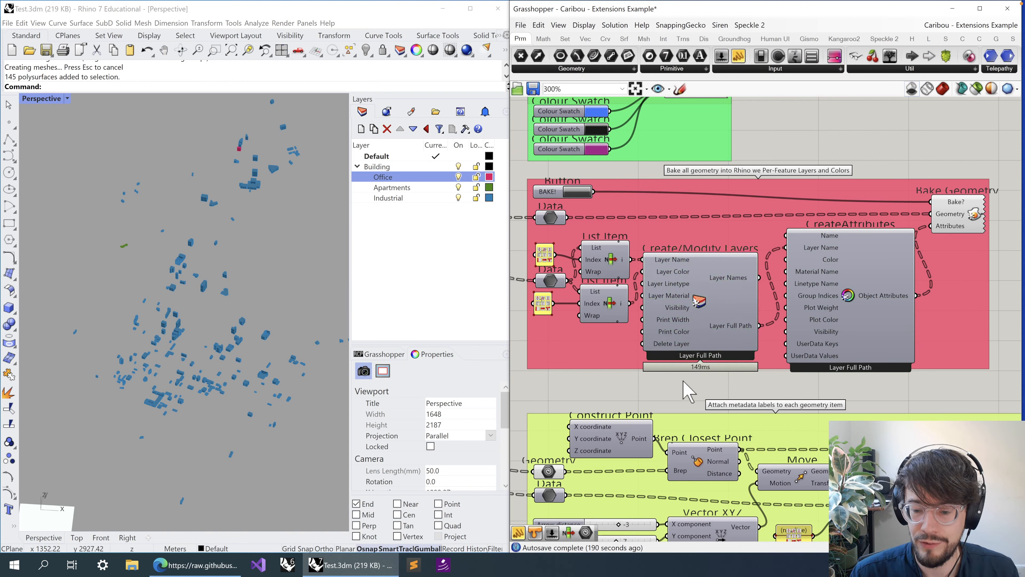
pyautogui.moveTo(731, 298); pyautogui.dragTo(761, 317, button='right')
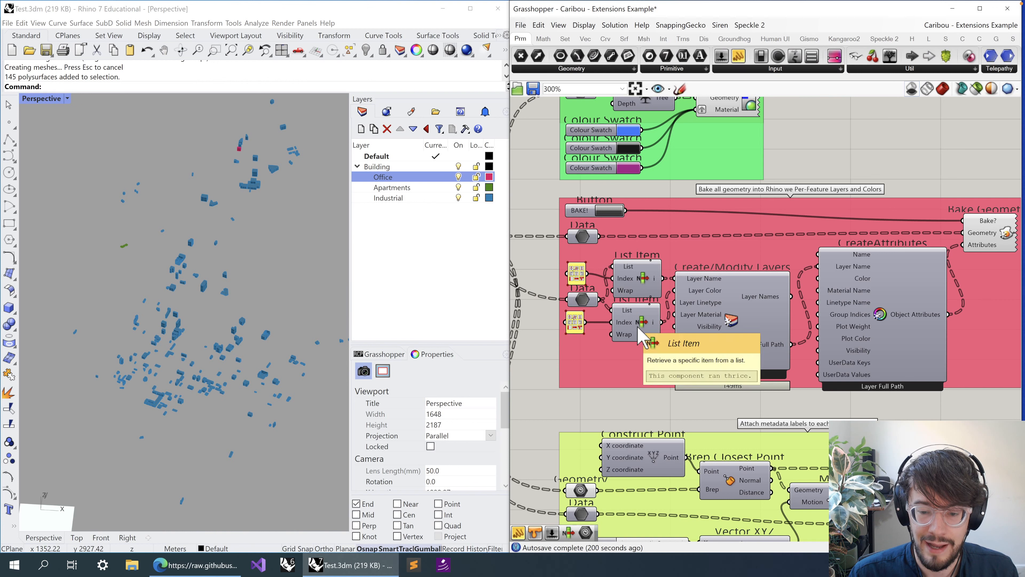
# - Examine the lower List Item component and the panel supplying its index of 3 in the bake-geometry group
pyautogui.scroll(1, 596, 335)
pyautogui.scroll(6, 597, 335)
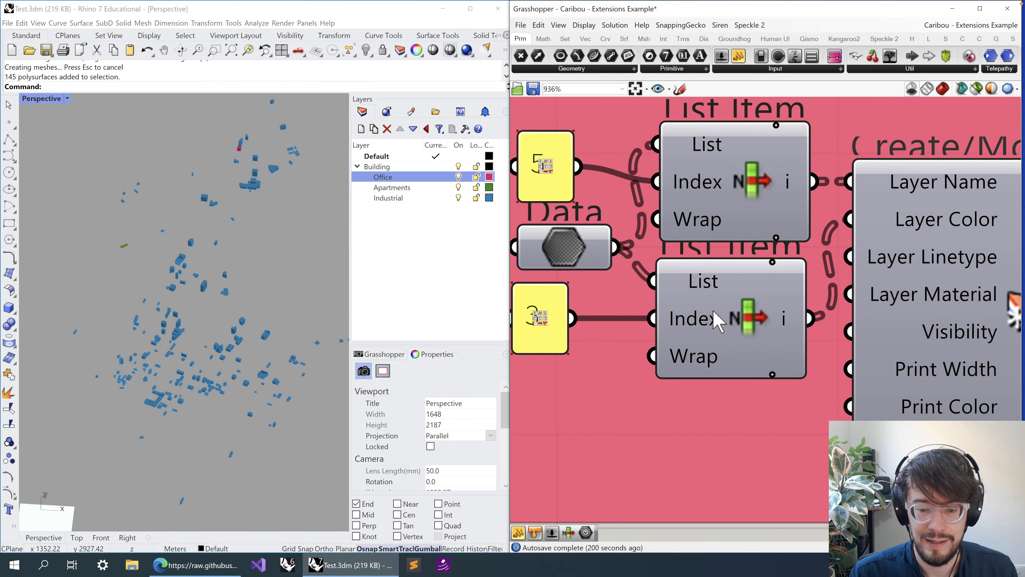
pyautogui.click(720, 324)
pyautogui.moveTo(720, 323); pyautogui.dragTo(754, 318, button='right')
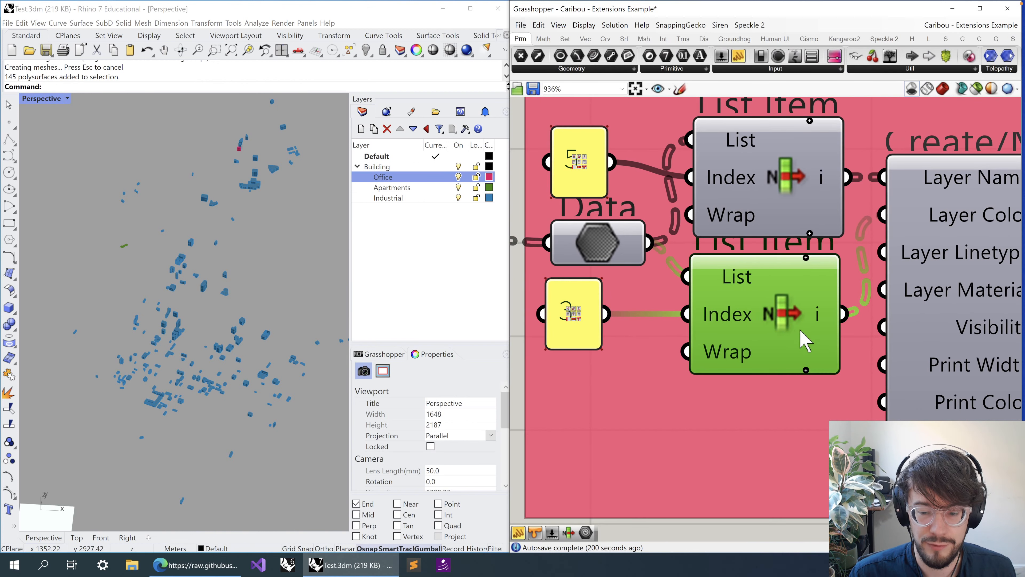
pyautogui.click(563, 331)
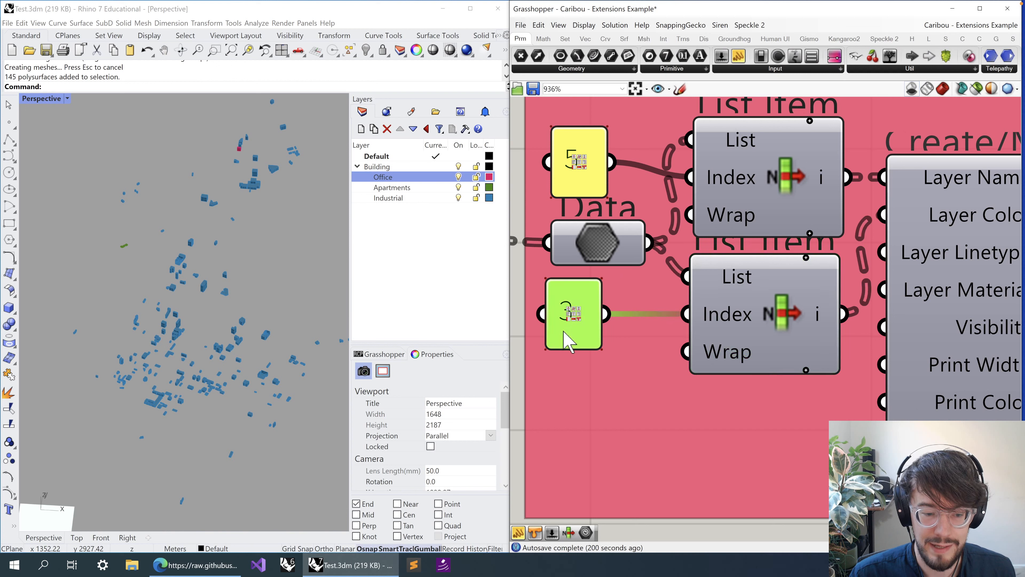
pyautogui.click(787, 319)
pyautogui.scroll(-6, 724, 348)
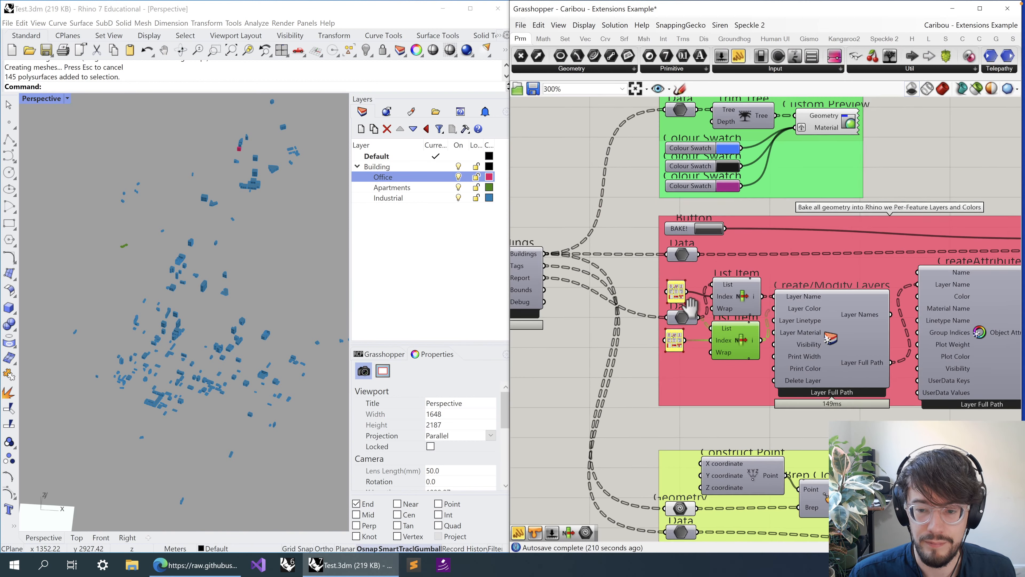
# - Briefly select the three Colour Swatches in the preview group, and examine the upper List Item with its index 5 panel
pyautogui.moveTo(635, 285); pyautogui.dragTo(702, 206)
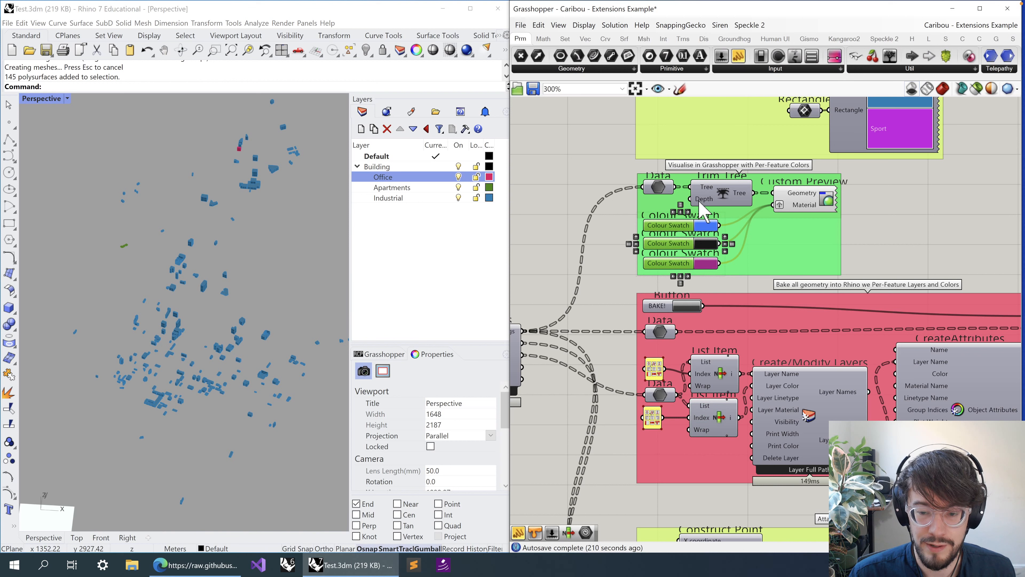
pyautogui.click(607, 296)
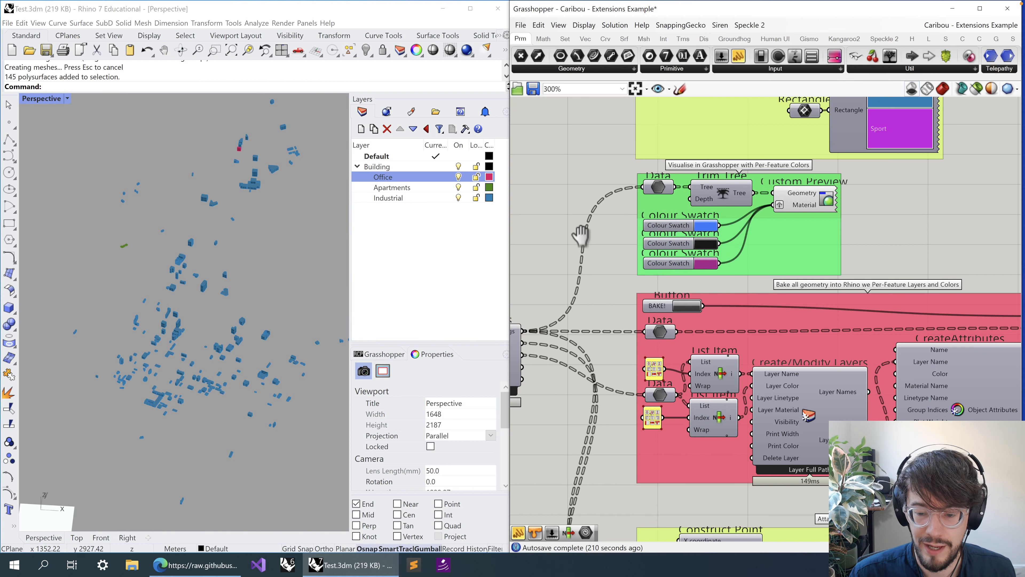
pyautogui.moveTo(604, 295); pyautogui.dragTo(576, 218, button='right')
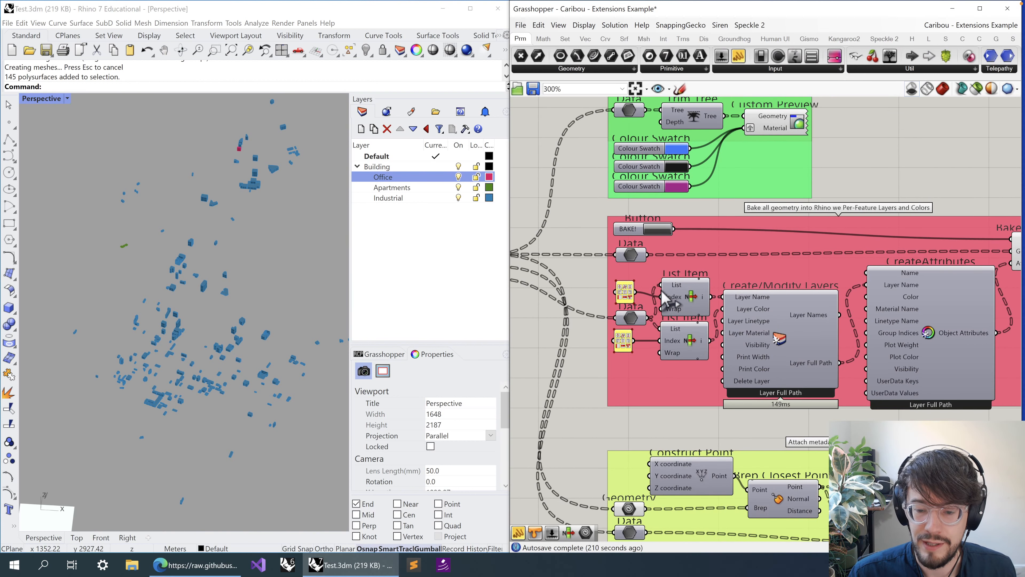
pyautogui.scroll(3, 647, 302)
pyautogui.scroll(4, 647, 302)
pyautogui.click(793, 301)
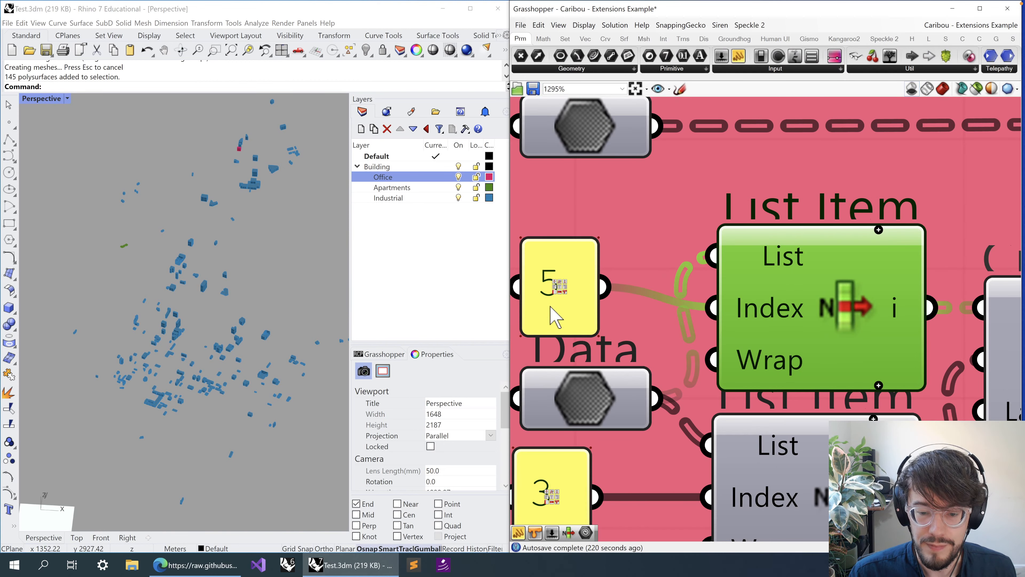
pyautogui.scroll(-1, 555, 317)
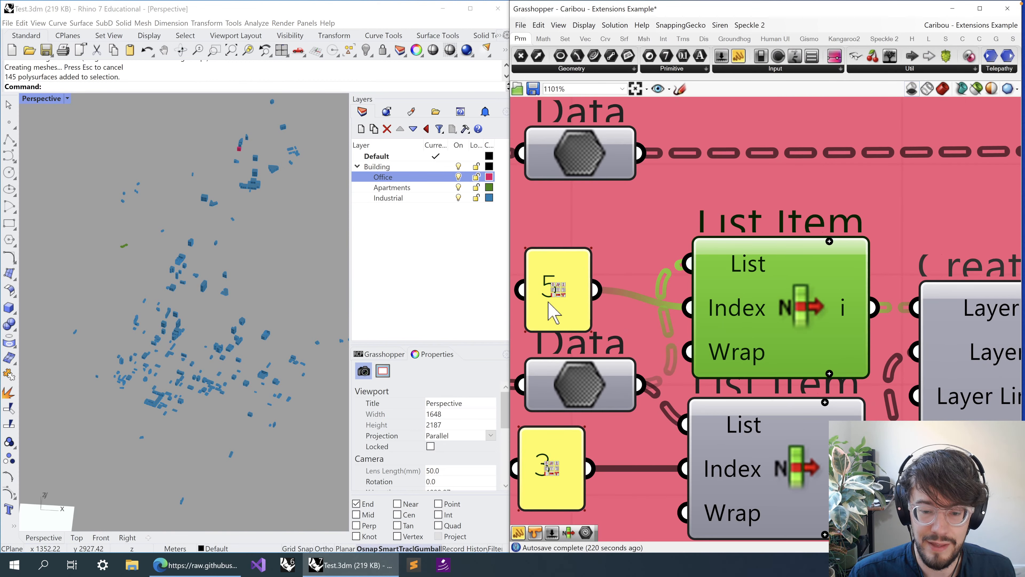
# - Add an empty Panel beside the buildings component and wire its Report output into the panel
pyautogui.moveTo(549, 303); pyautogui.dragTo(777, 284, button='right')
pyautogui.scroll(-3, 777, 285)
pyautogui.moveTo(557, 324); pyautogui.dragTo(742, 326, button='right')
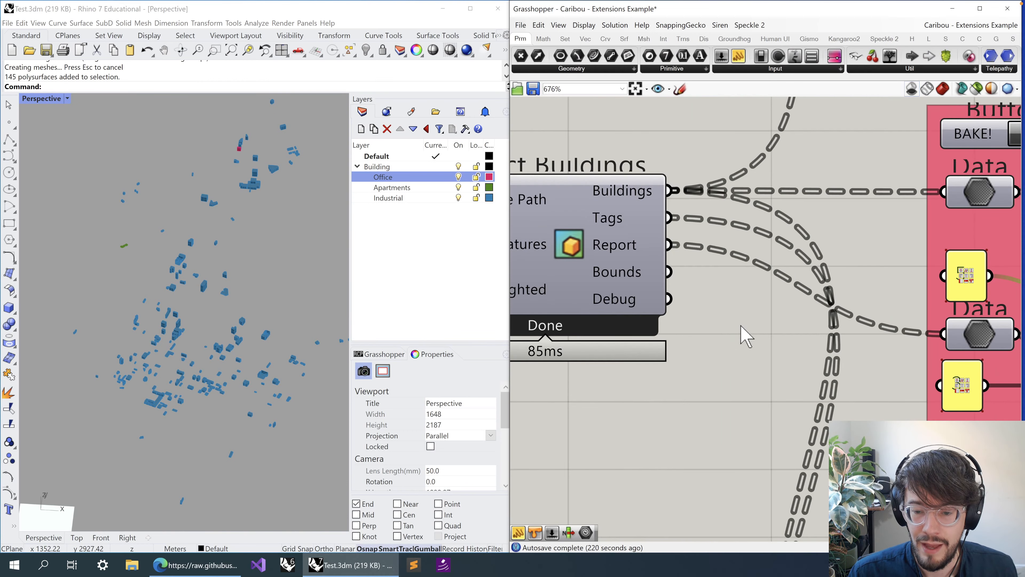
pyautogui.doubleClick(742, 326)
pyautogui.write('//')
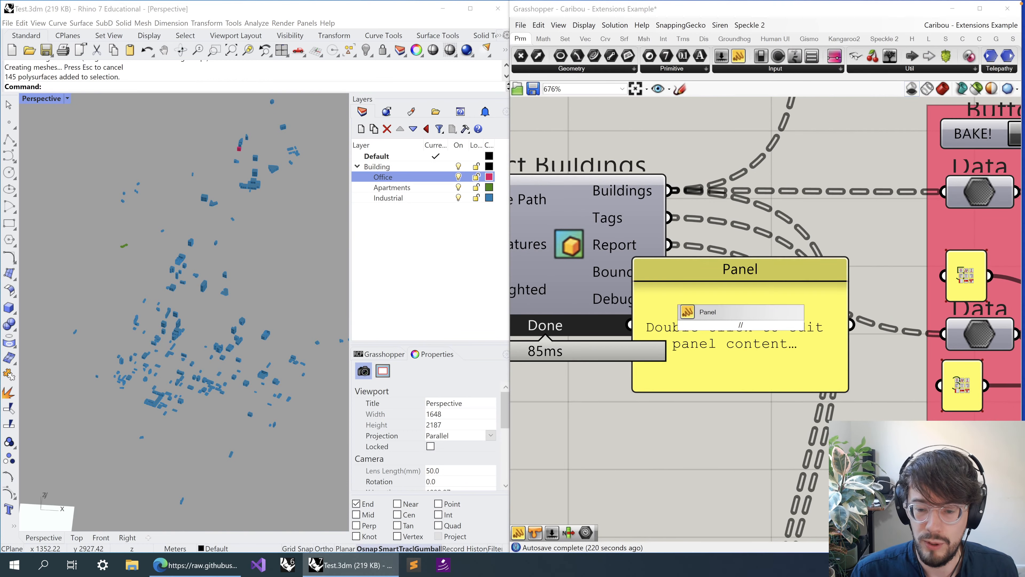
pyautogui.press('Return')
pyautogui.moveTo(670, 245); pyautogui.dragTo(630, 325)
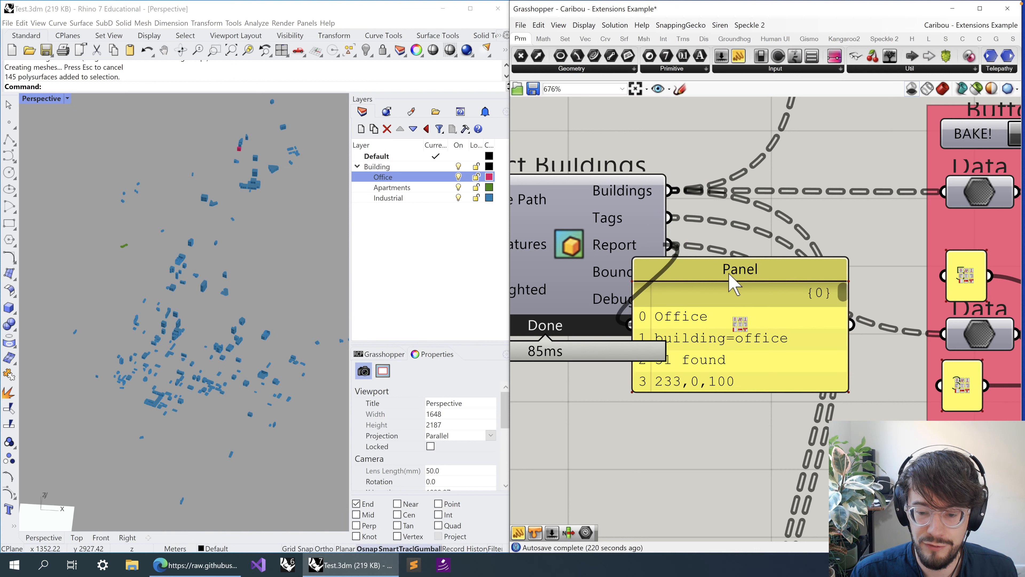
# - Place the report panel below the buildings component and make it taller, and read the Office branch entries
pyautogui.moveTo(729, 274); pyautogui.dragTo(672, 170, button='right')
pyautogui.moveTo(675, 229); pyautogui.dragTo(646, 501)
pyautogui.moveTo(641, 257); pyautogui.dragTo(647, 250, button='right')
pyautogui.scroll(5, 668, 238)
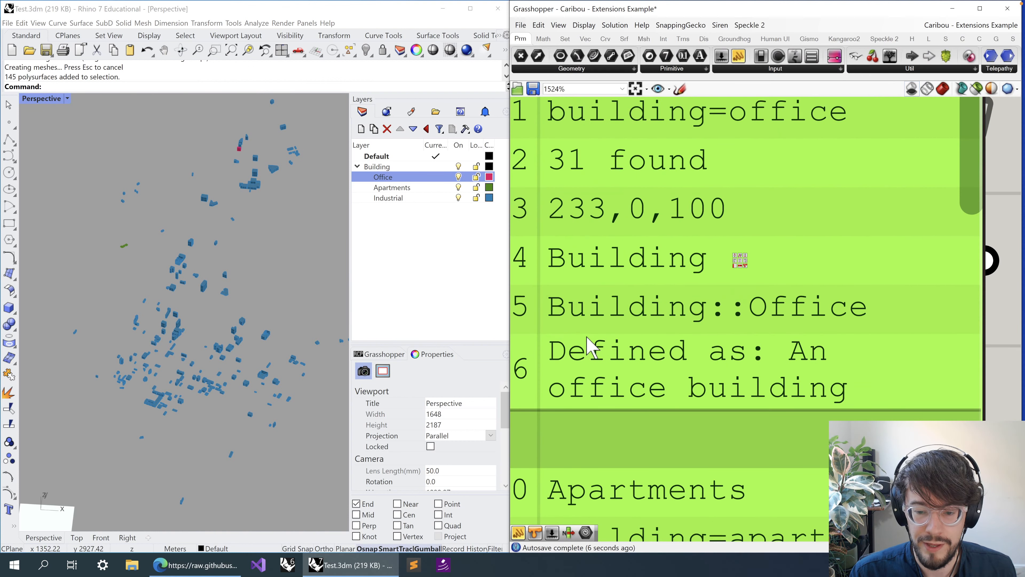
pyautogui.moveTo(755, 319); pyautogui.dragTo(788, 336, button='right')
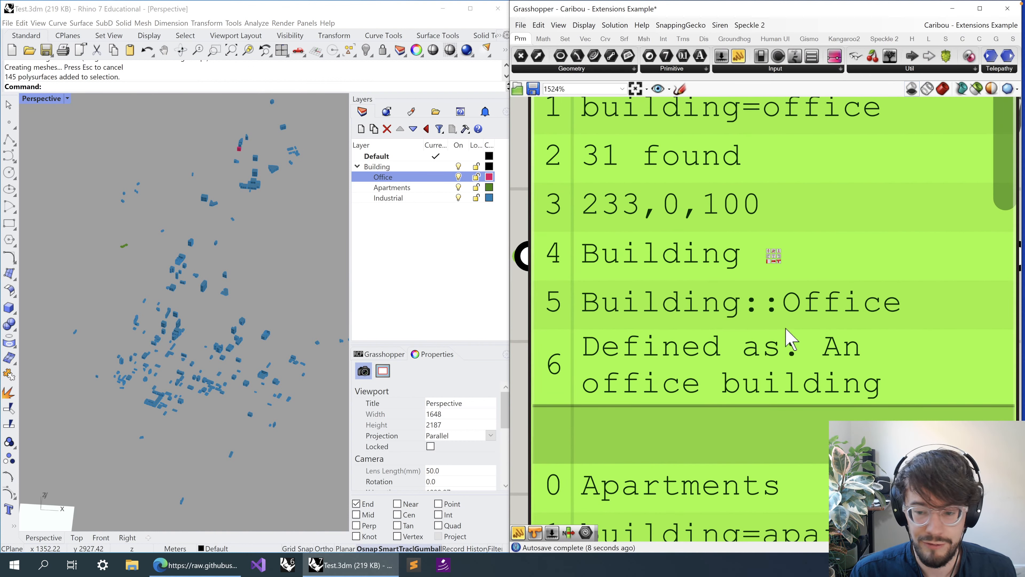
# - Mark up the panel's Building::Office path, its double-colon separator and the Building layer with on-screen annotations, and clear the markup
pyautogui.hotkey('ctrl', 'a')
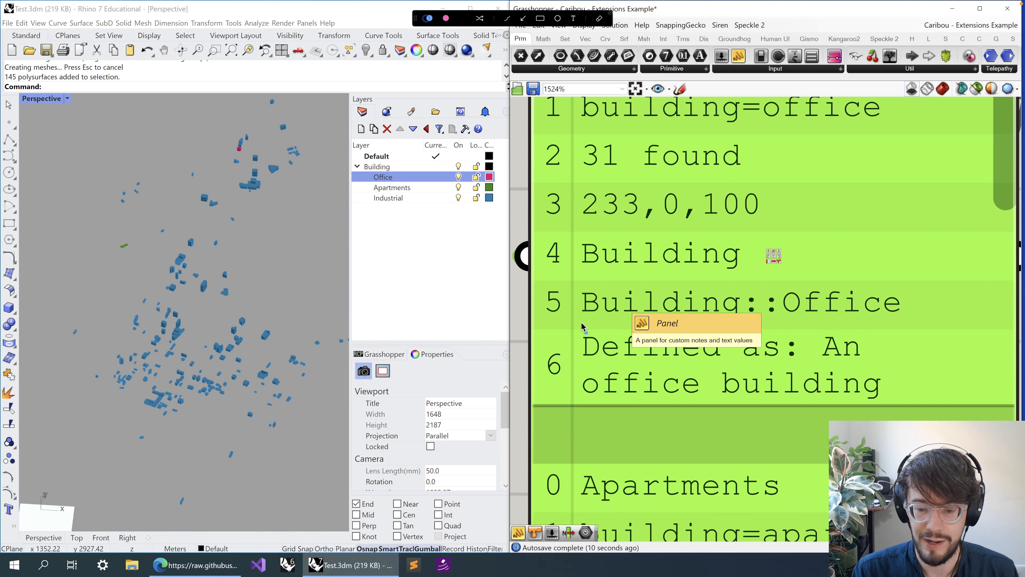
pyautogui.moveTo(542, 324); pyautogui.dragTo(884, 324)
pyautogui.moveTo(926, 279)
pyautogui.mouseDown()
pyautogui.moveTo(628, 278)
pyautogui.moveTo(526, 297)
pyautogui.moveTo(779, 325)
pyautogui.moveTo(907, 321)
pyautogui.mouseUp()
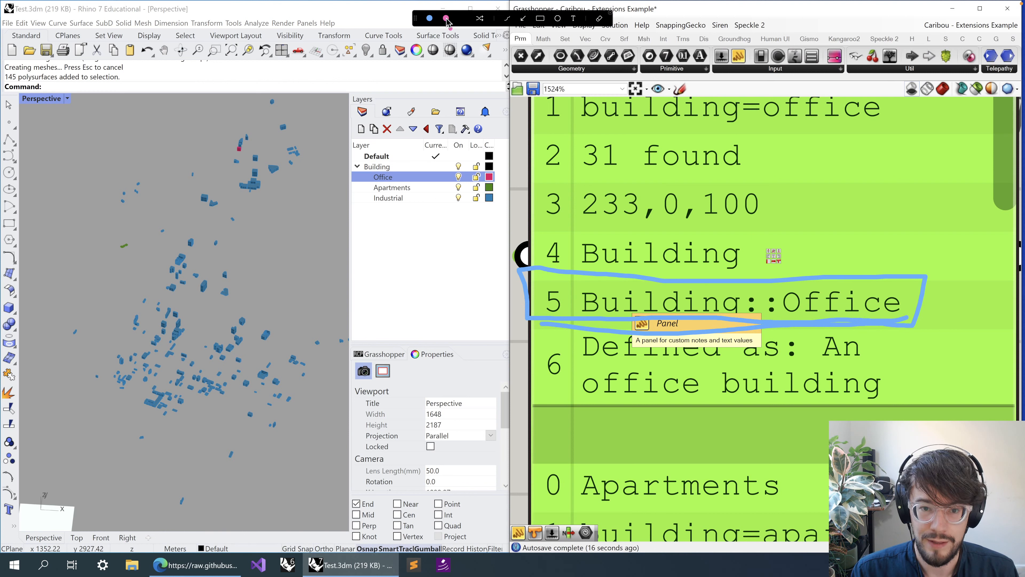
pyautogui.moveTo(625, 285); pyautogui.dragTo(734, 289)
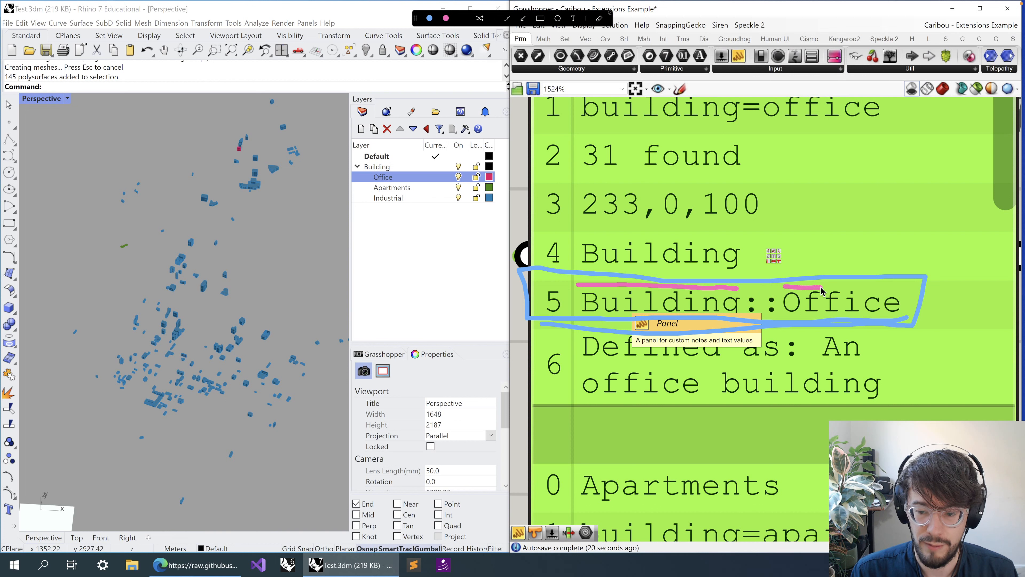
pyautogui.moveTo(822, 290); pyautogui.dragTo(915, 292)
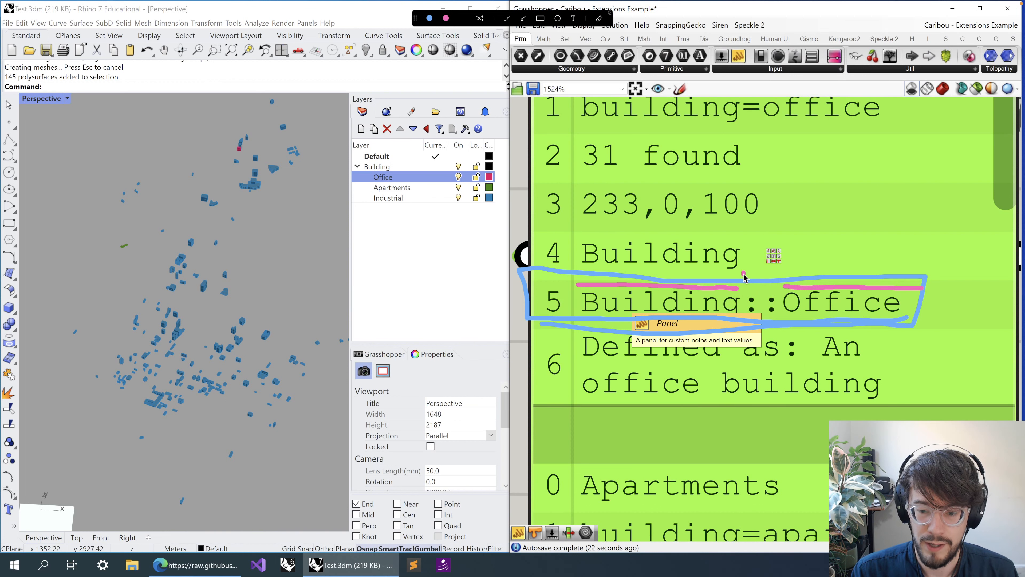
pyautogui.moveTo(744, 275); pyautogui.dragTo(777, 333)
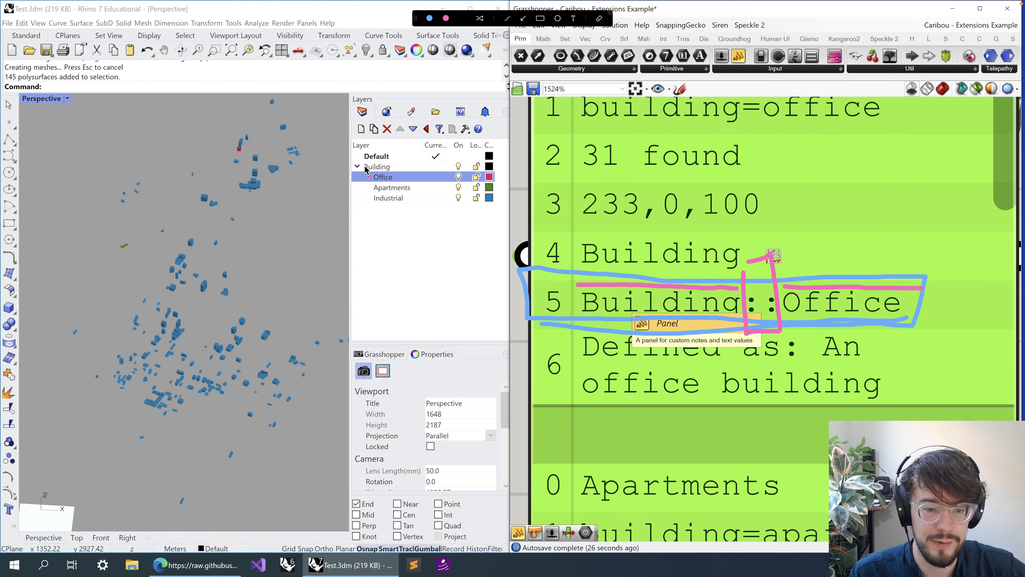
pyautogui.moveTo(405, 160); pyautogui.dragTo(409, 166)
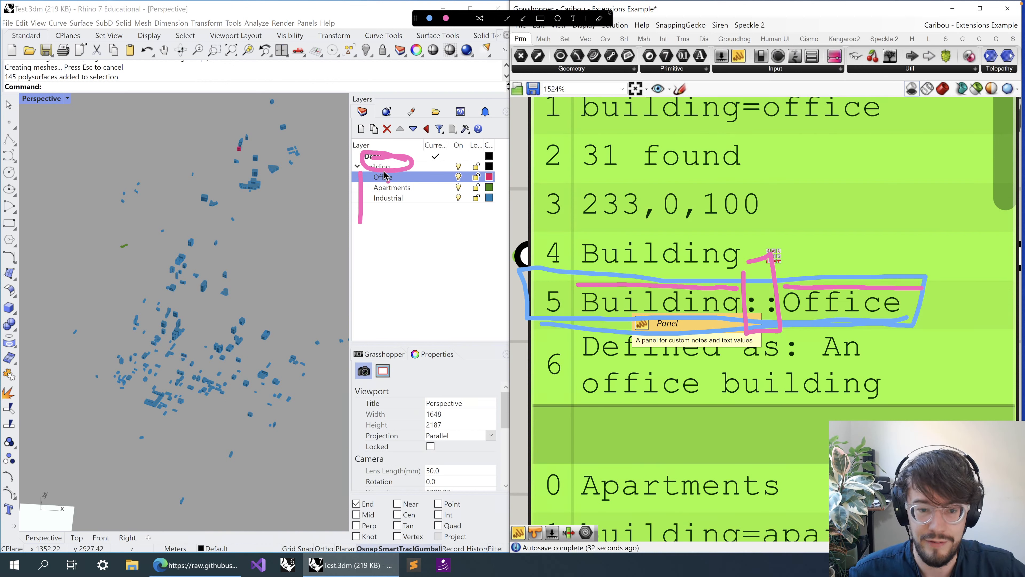
pyautogui.press('Escape')
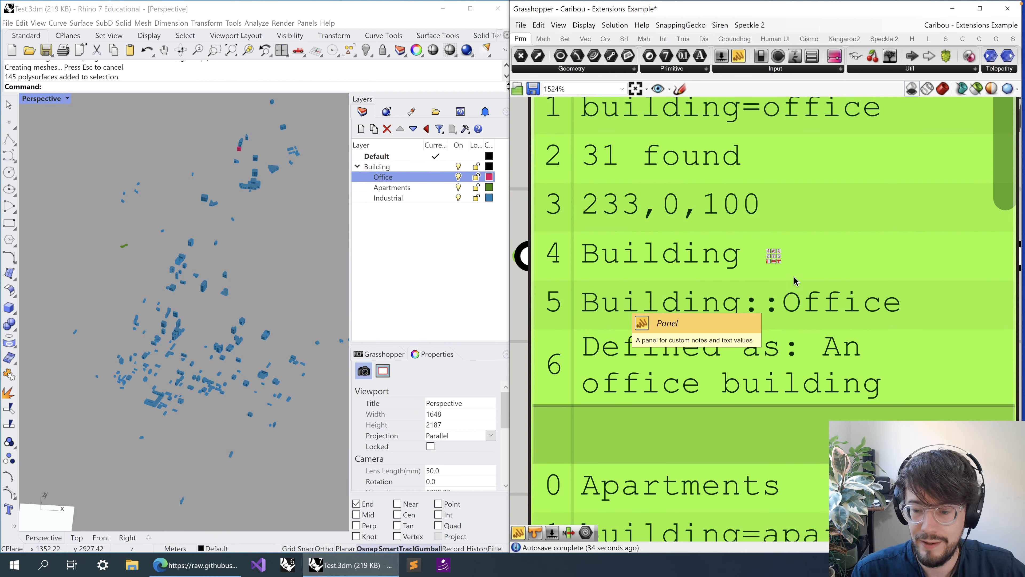
# - Check the Create/Modify Layers component against the report entries, and delete the temporary report panel
pyautogui.scroll(-6, 779, 315)
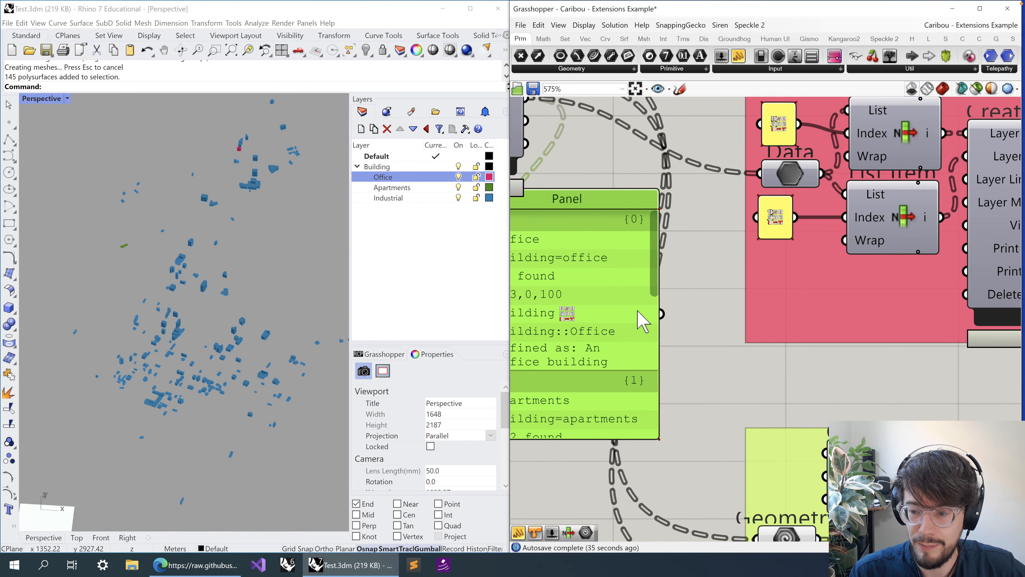
pyautogui.moveTo(850, 272); pyautogui.dragTo(596, 343, button='right')
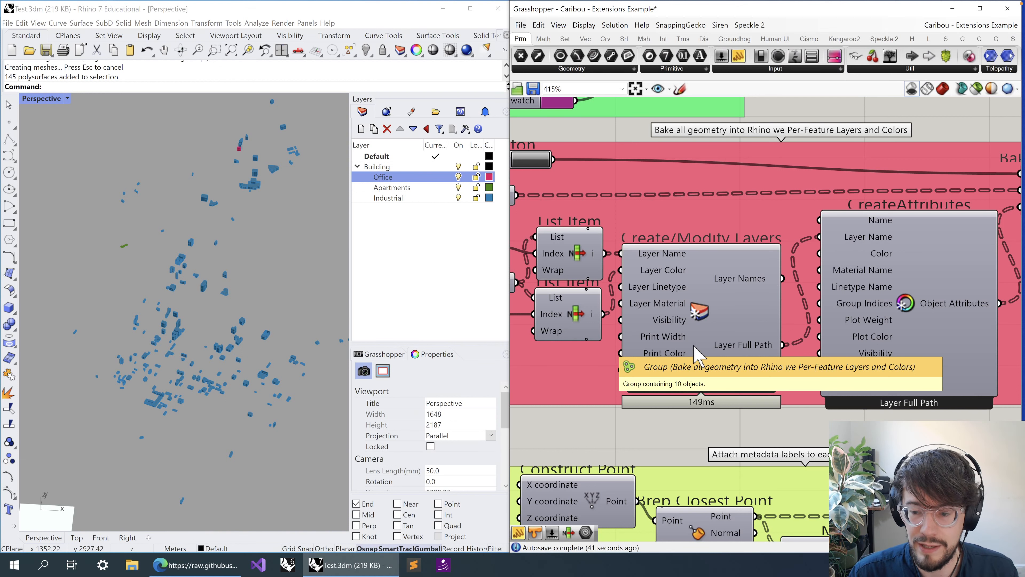
pyautogui.click(670, 319)
pyautogui.moveTo(657, 306); pyautogui.dragTo(836, 320, button='right')
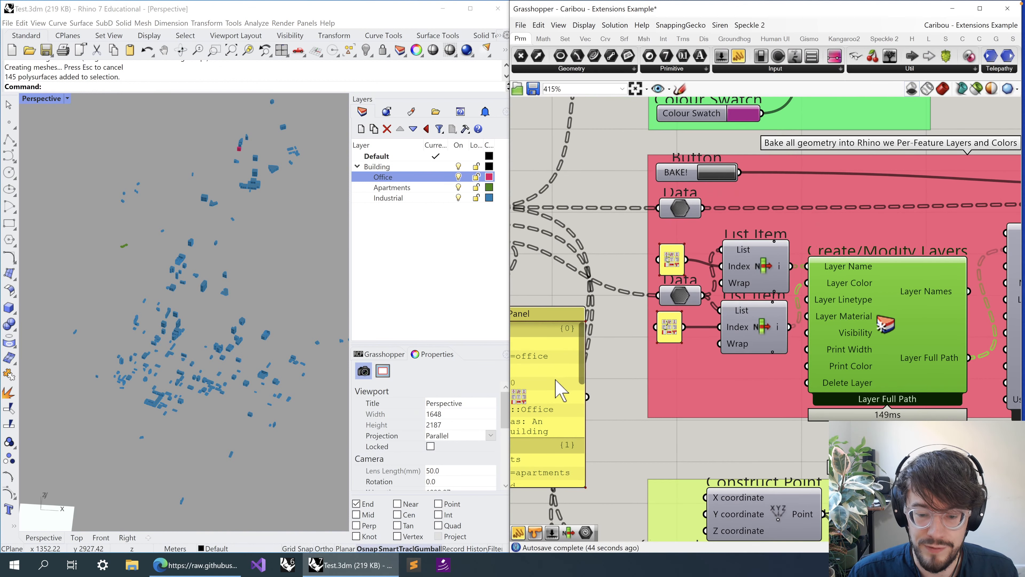
pyautogui.moveTo(555, 379); pyautogui.dragTo(665, 359, button='right')
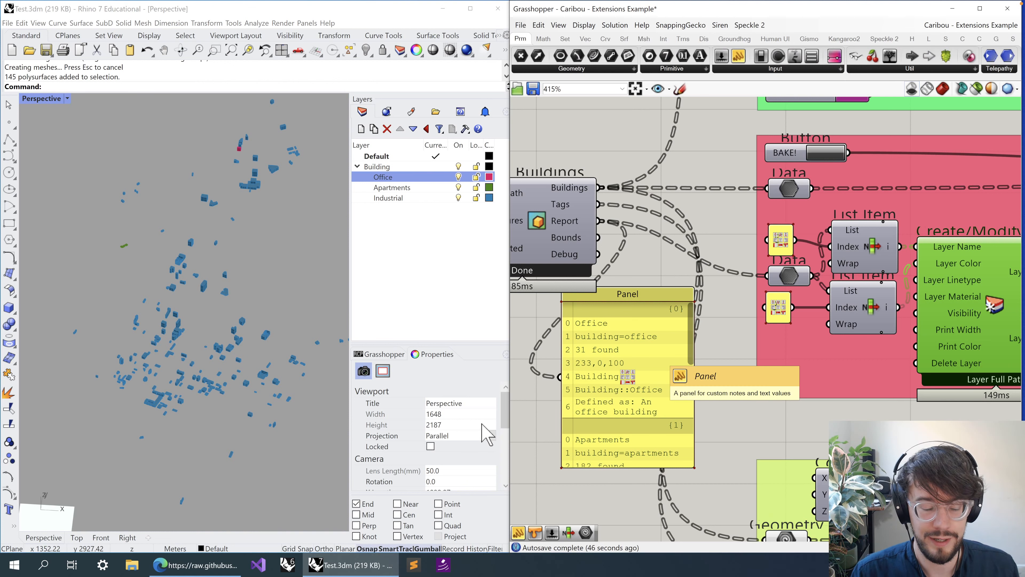
pyautogui.click(616, 353)
pyautogui.press('Delete')
# - Inspect how Layer Full Path from Create/Modify Layers feeds CreateAttributes and on into the Attributes input of Bake Geometry
pyautogui.moveTo(902, 389); pyautogui.dragTo(649, 384, button='right')
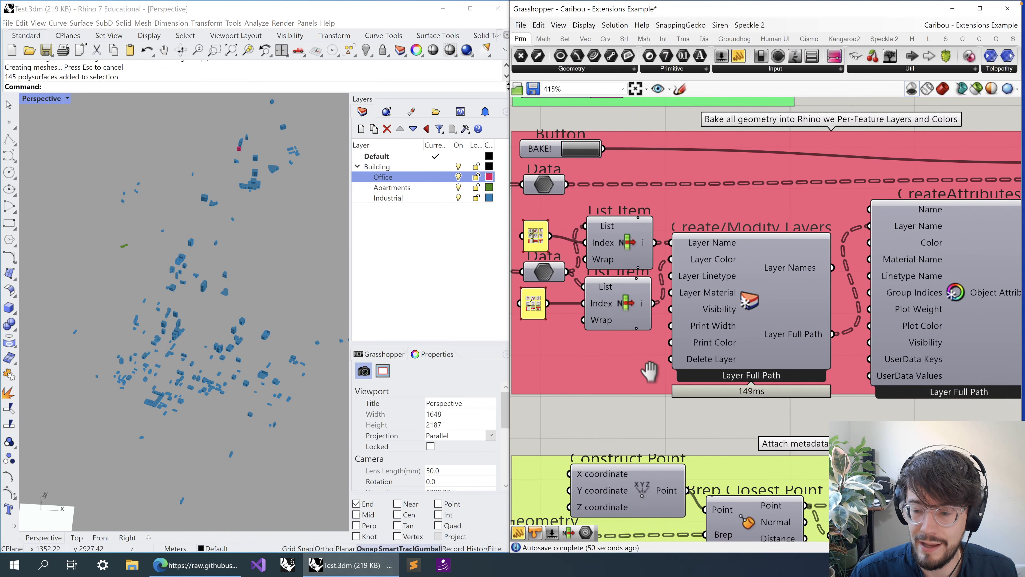
pyautogui.moveTo(900, 340); pyautogui.dragTo(617, 355, button='right')
pyautogui.click(680, 323)
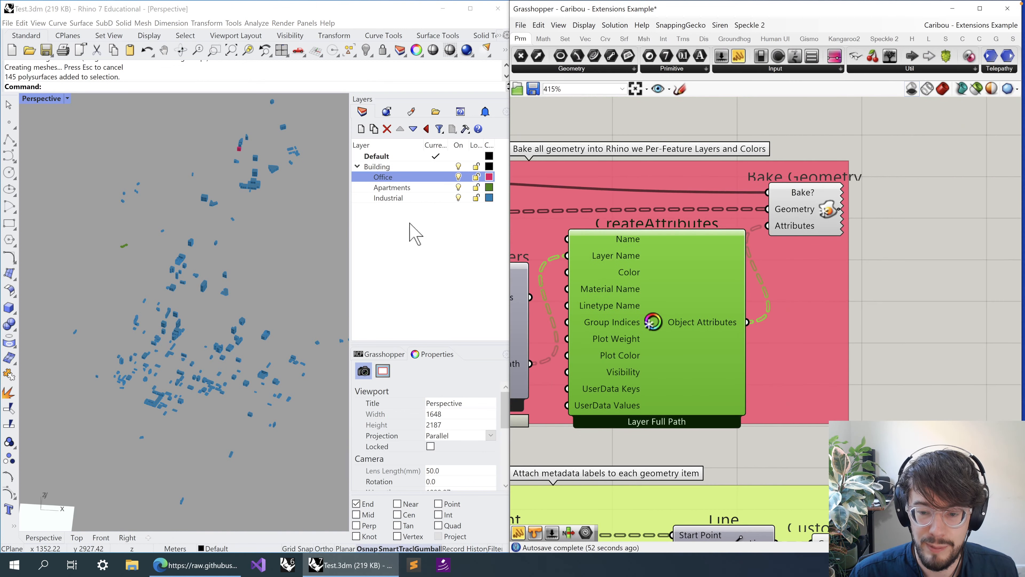
pyautogui.moveTo(685, 325); pyautogui.dragTo(817, 317, button='right')
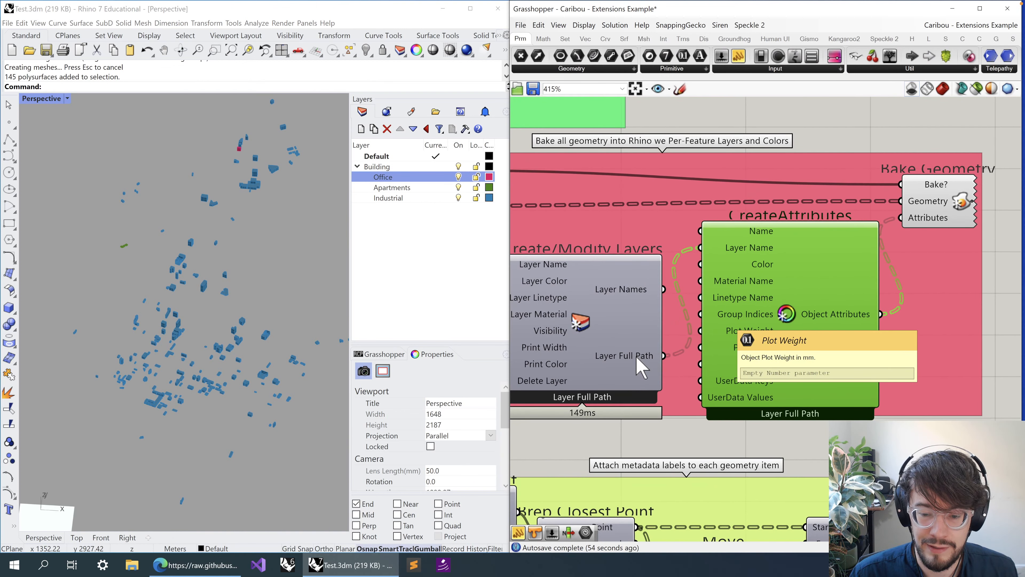
pyautogui.click(639, 365)
pyautogui.moveTo(639, 366)
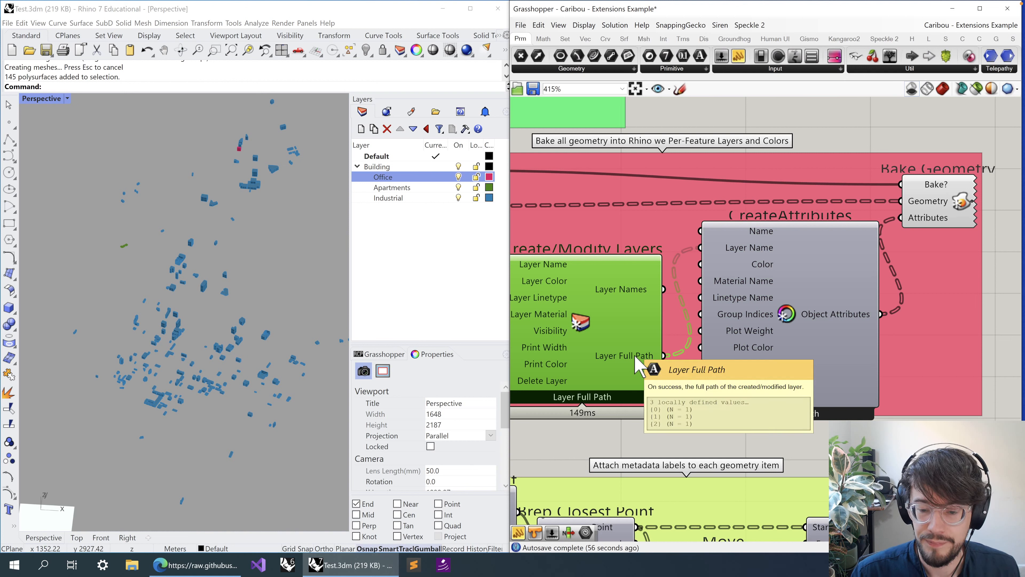
pyautogui.click(801, 316)
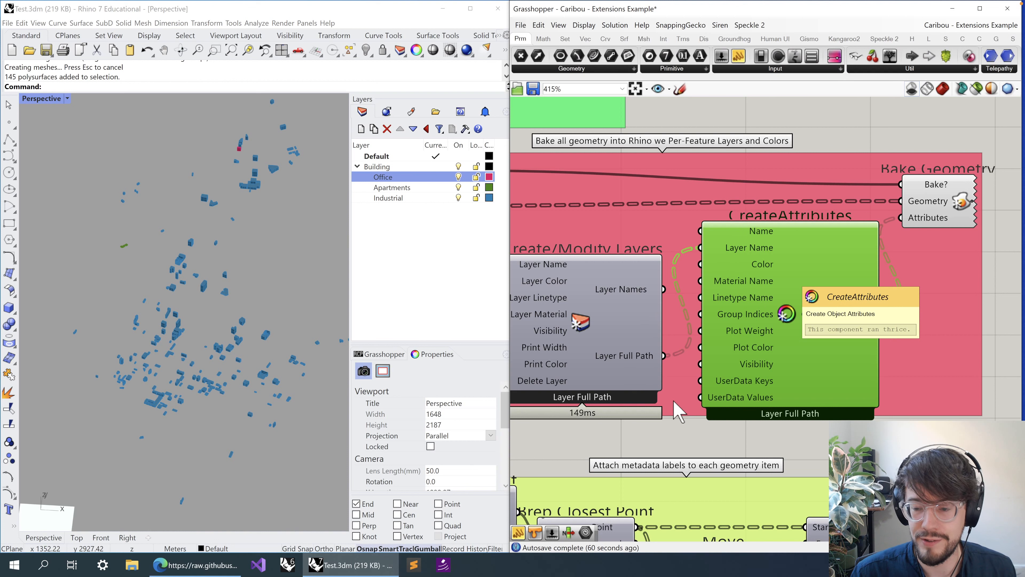
pyautogui.click(920, 214)
pyautogui.moveTo(922, 220)
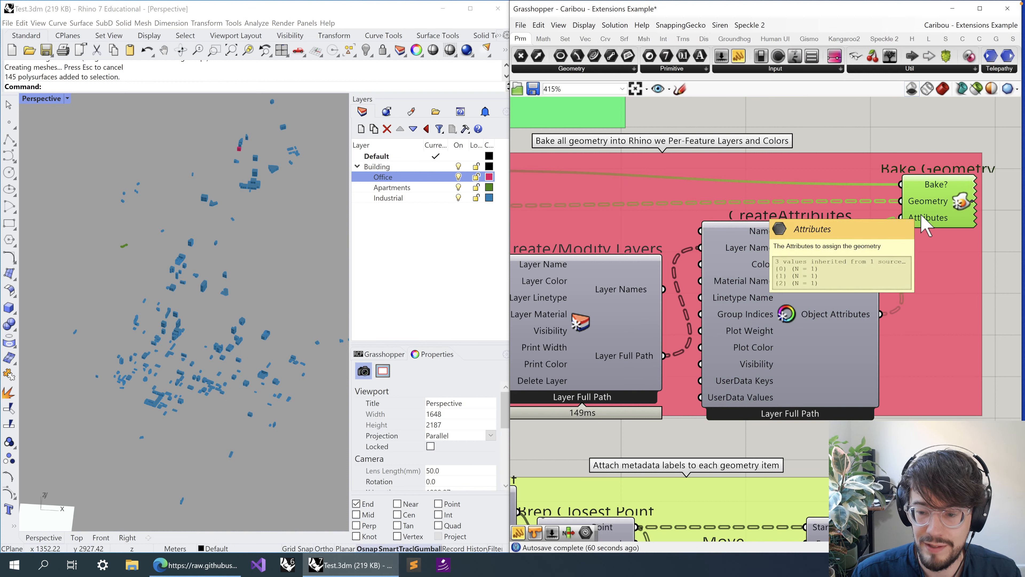
# - Trace the building geometry from the upper Data parameter in the bake group to the Geometry input of Bake Geometry
pyautogui.moveTo(610, 252); pyautogui.dragTo(902, 322, button='right')
pyautogui.click(661, 276)
pyautogui.moveTo(654, 271)
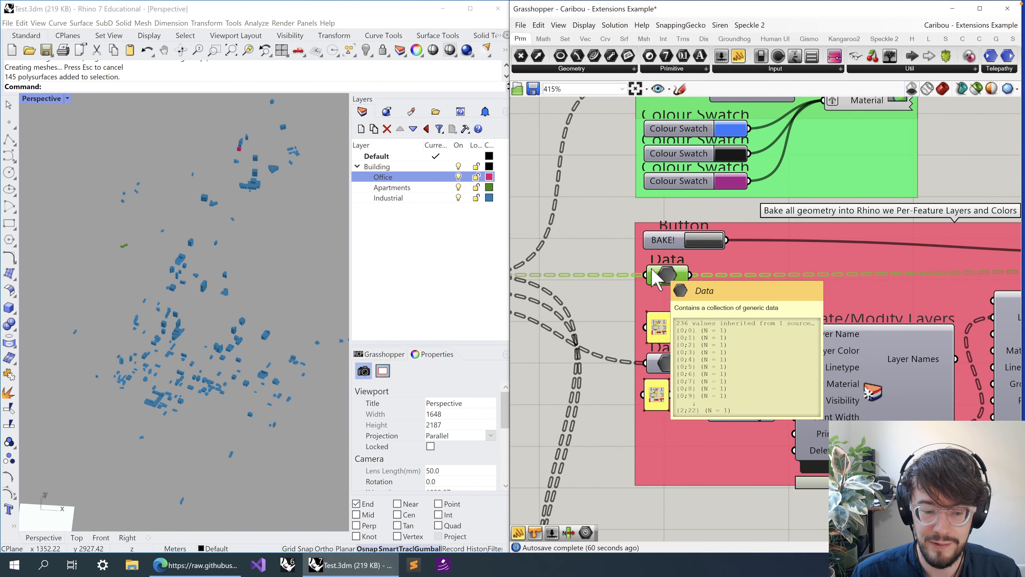
pyautogui.moveTo(658, 277); pyautogui.dragTo(544, 302, button='right')
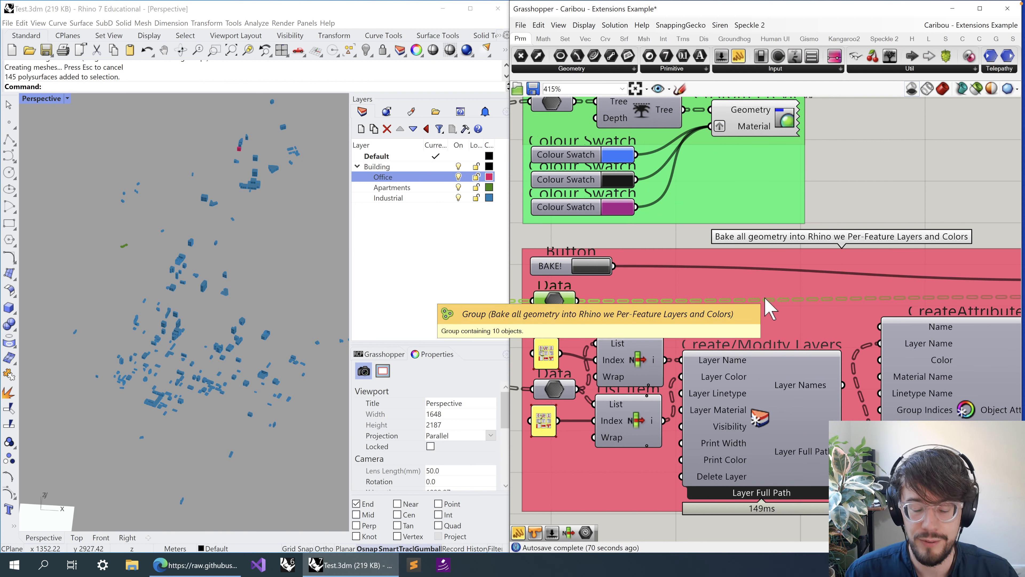
pyautogui.moveTo(879, 307); pyautogui.dragTo(732, 301, button='right')
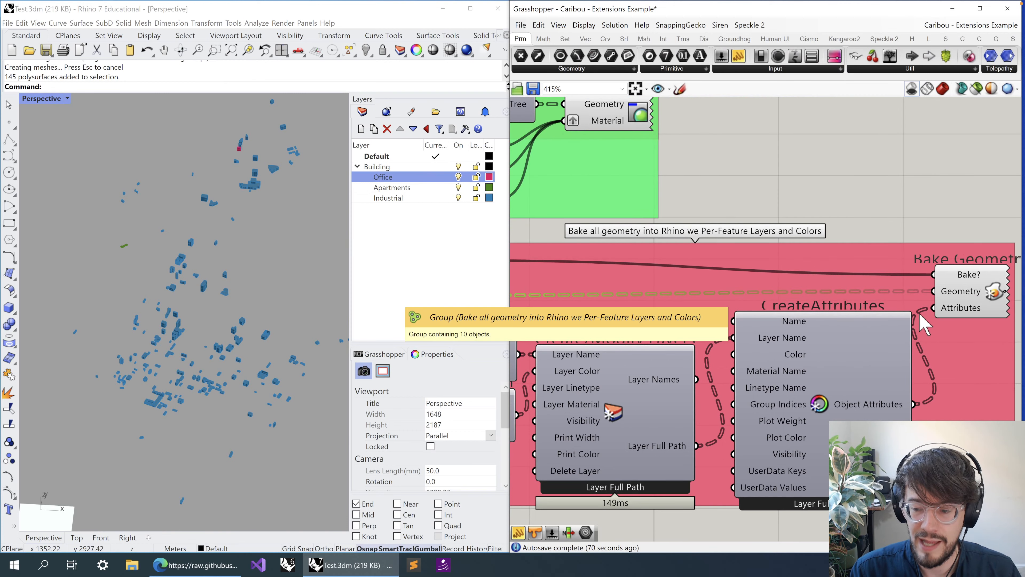
pyautogui.click(960, 311)
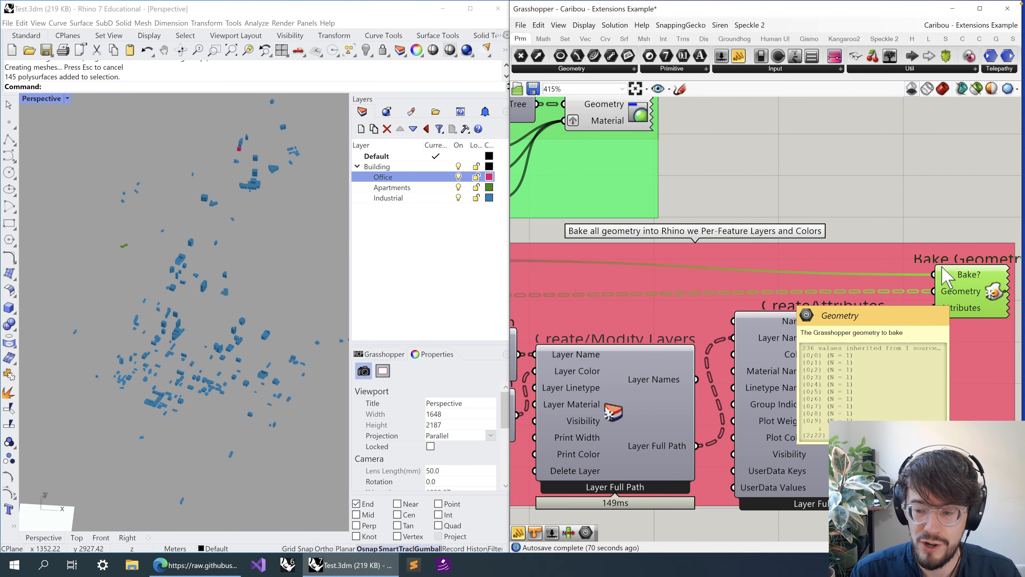
# - Inspect the Bake? input of Bake Geometry and trace its wire back to the BAKE! button in the bake group
pyautogui.moveTo(962, 279)
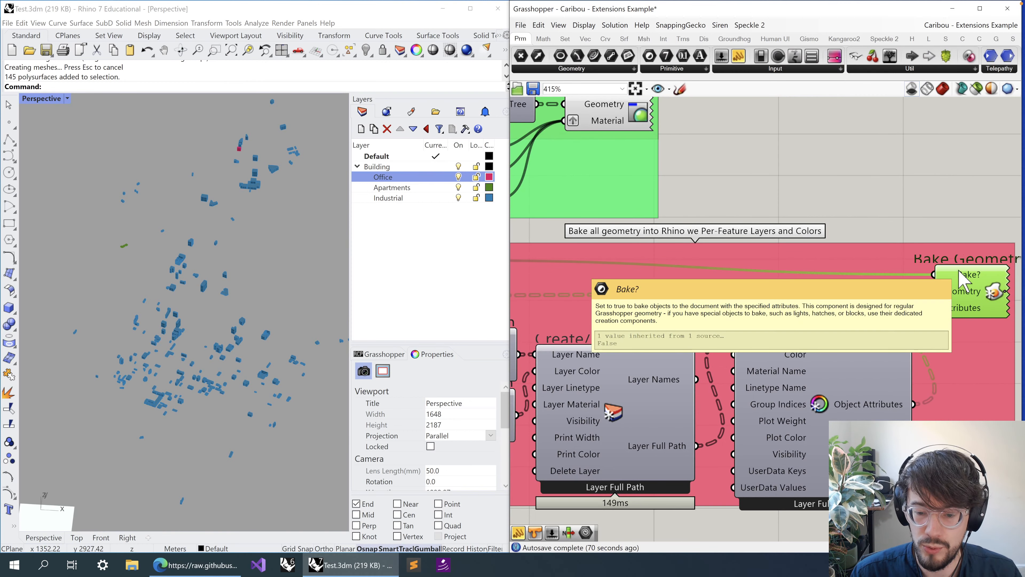
pyautogui.click(820, 204)
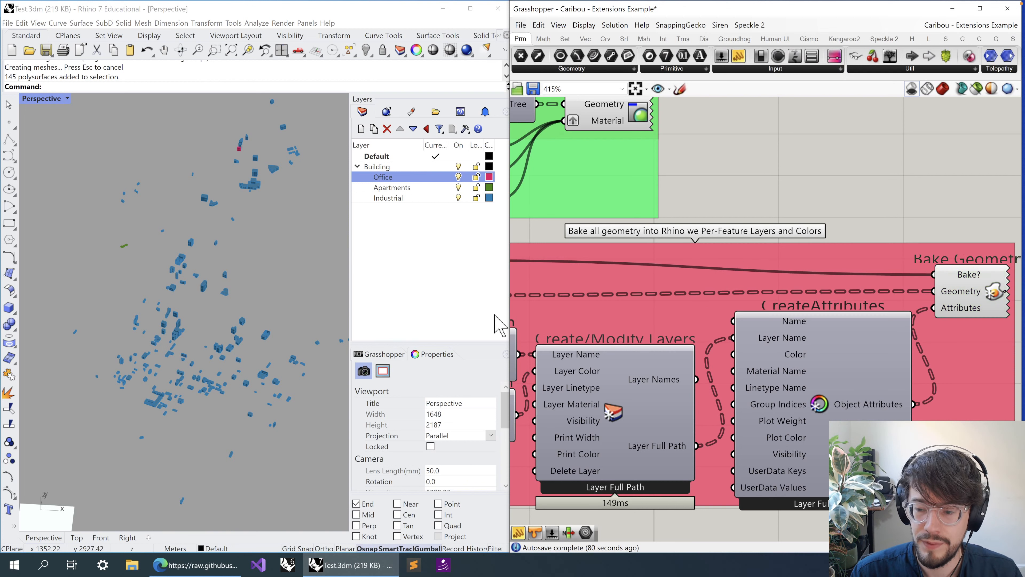
pyautogui.moveTo(472, 317); pyautogui.dragTo(904, 266, button='right')
pyautogui.click(964, 278)
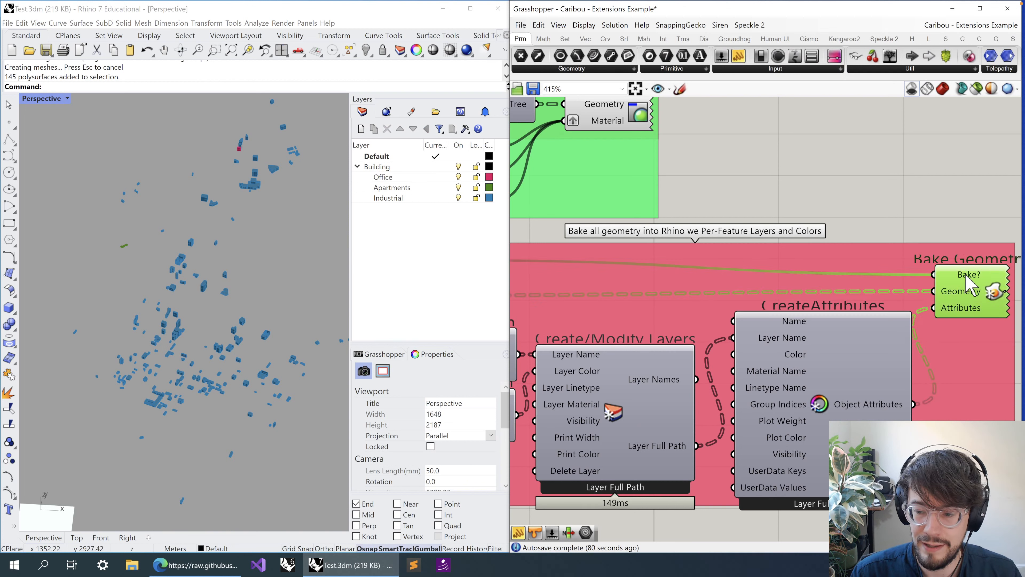
pyautogui.moveTo(966, 279)
pyautogui.moveTo(512, 242); pyautogui.dragTo(714, 252, button='right')
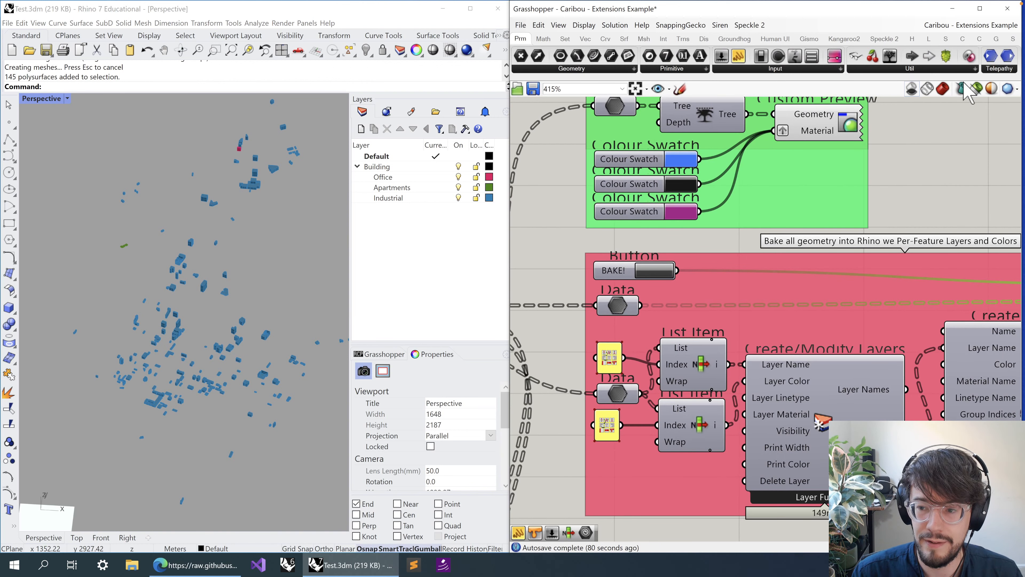
pyautogui.click(937, 162)
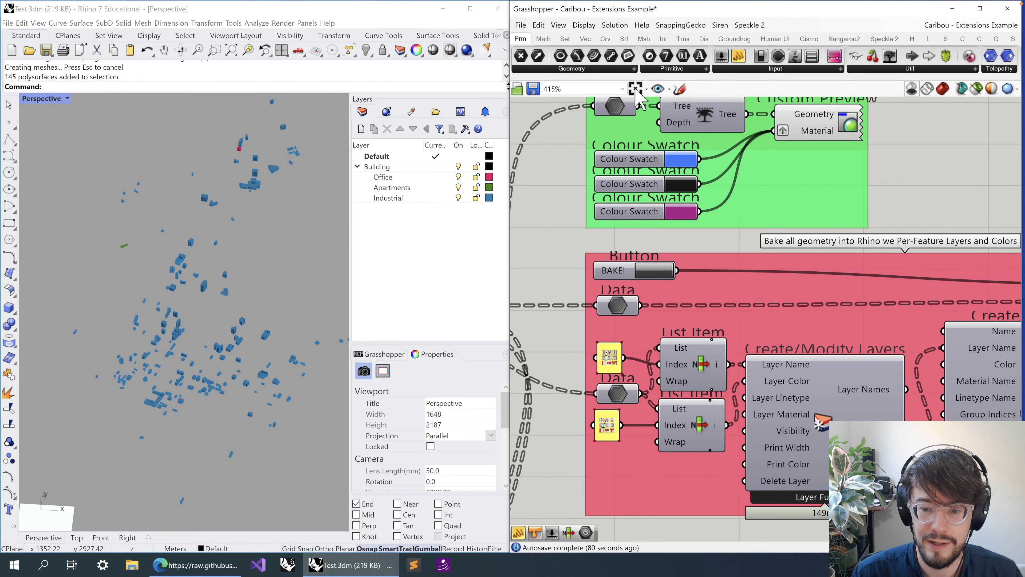
# - Delete all baked buildings from the Rhino model and turn on the shaded preview of the Grasshopper geometry
pyautogui.click(635, 88)
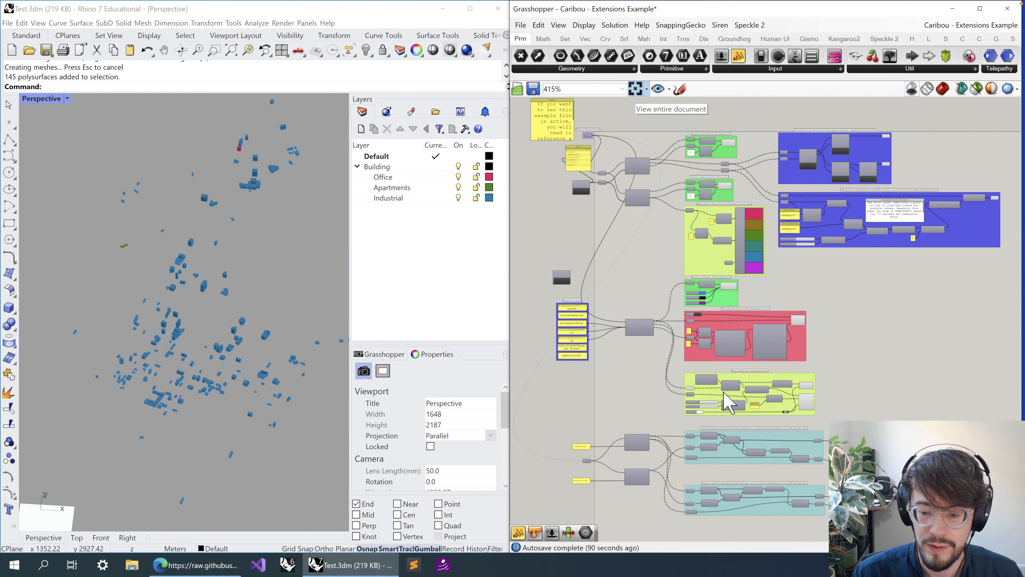
pyautogui.scroll(3, 733, 406)
pyautogui.scroll(1, 732, 406)
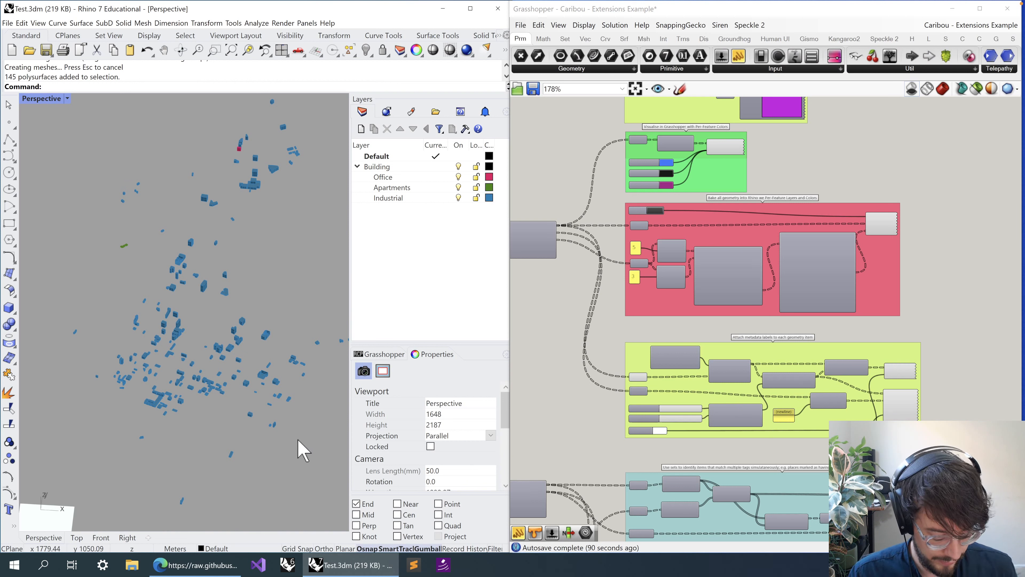
pyautogui.hotkey('ctrl', 'a')
pyautogui.press('Delete')
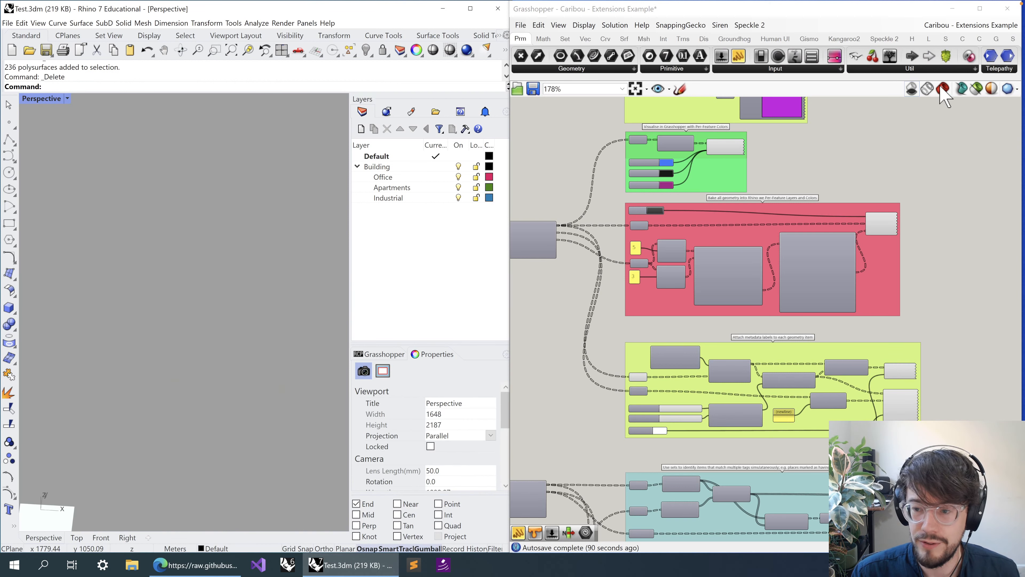
pyautogui.click(943, 89)
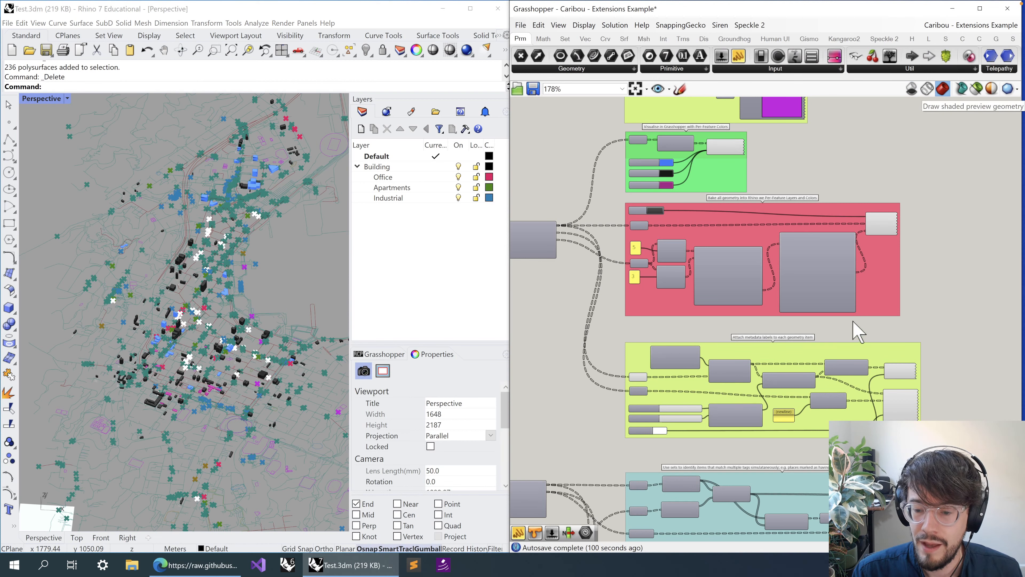
# - Examine the group that attaches metadata labels to each geometry item, and read the label beside an apartment building in the Perspective viewport
pyautogui.scroll(3, 789, 377)
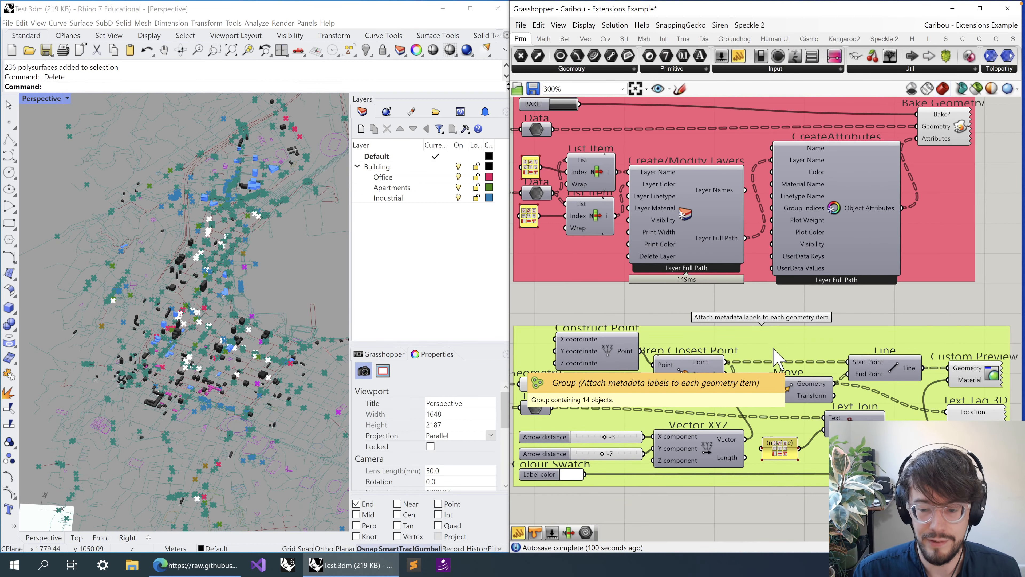
pyautogui.moveTo(777, 349); pyautogui.dragTo(802, 321, button='right')
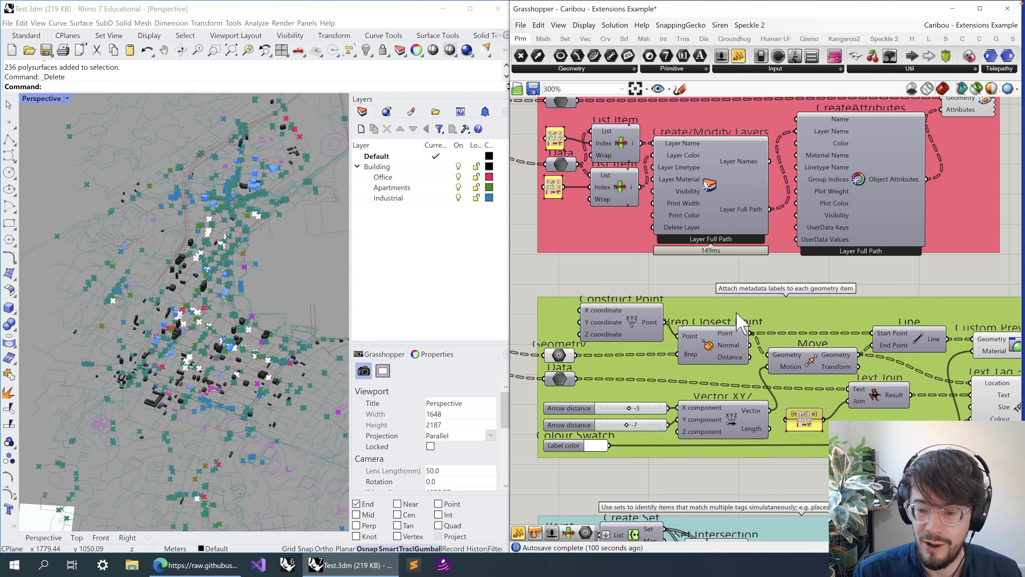
pyautogui.scroll(3, 228, 327)
pyautogui.scroll(8, 202, 380)
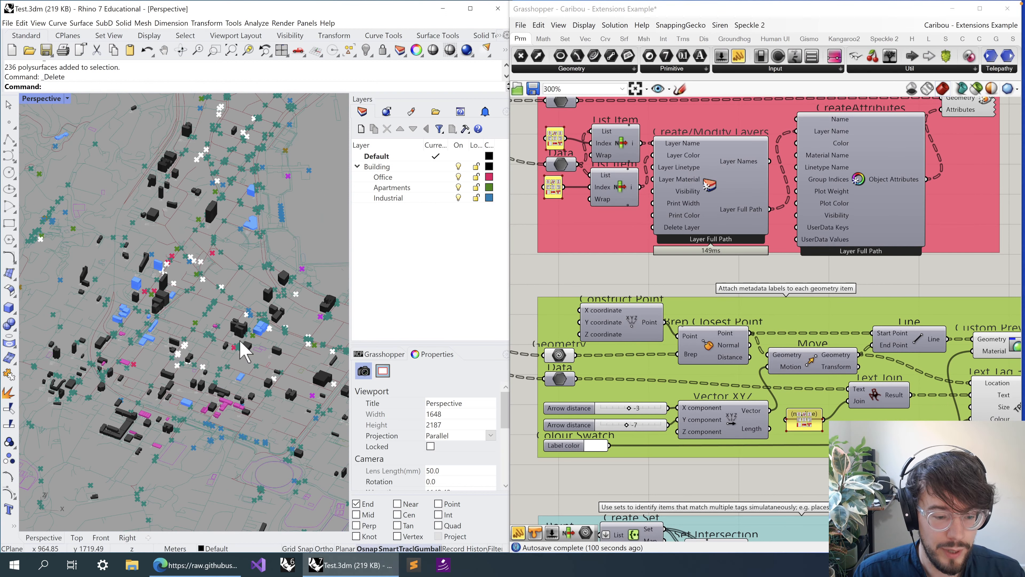
pyautogui.scroll(8, 239, 351)
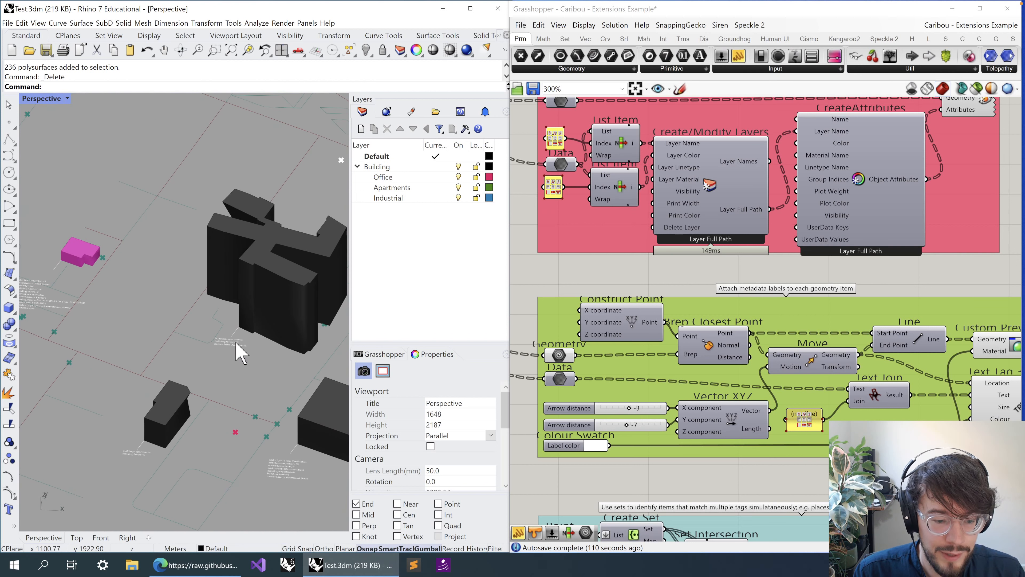
pyautogui.scroll(-5, 239, 351)
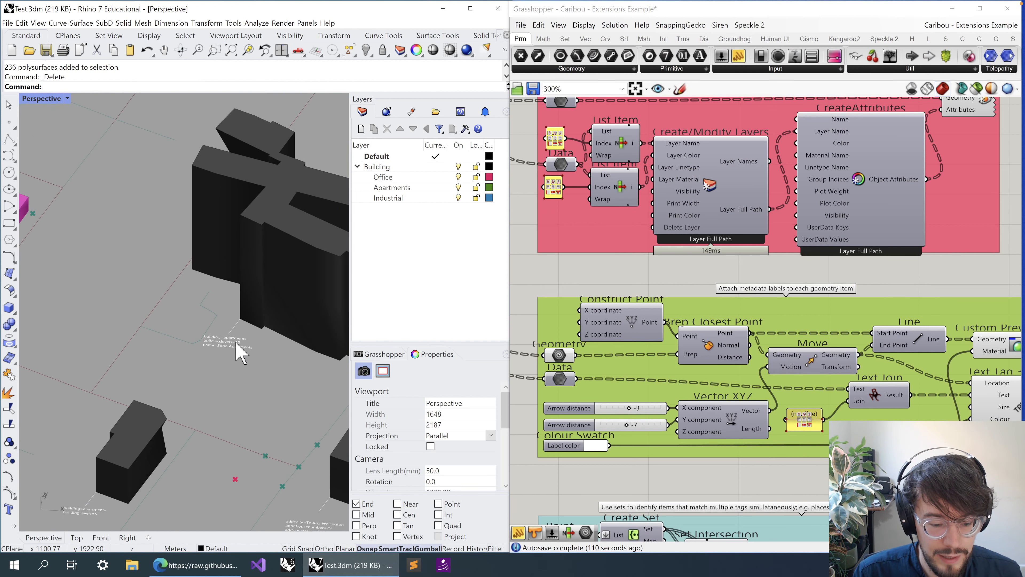
pyautogui.keyDown('shift'); pyautogui.moveTo(280, 455); pyautogui.dragTo(214, 316, button='right'); pyautogui.keyUp('shift')
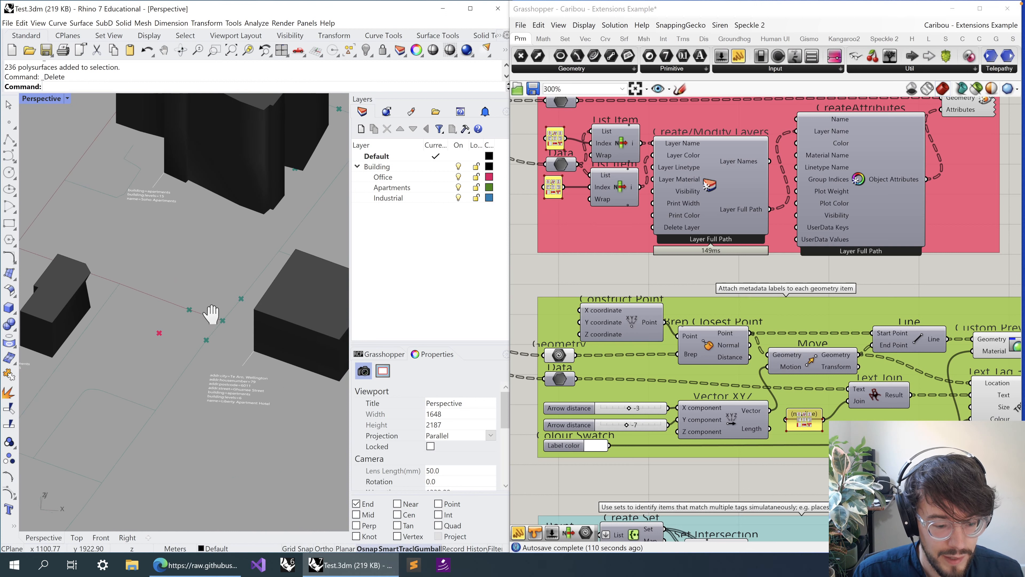
pyautogui.scroll(5, 257, 394)
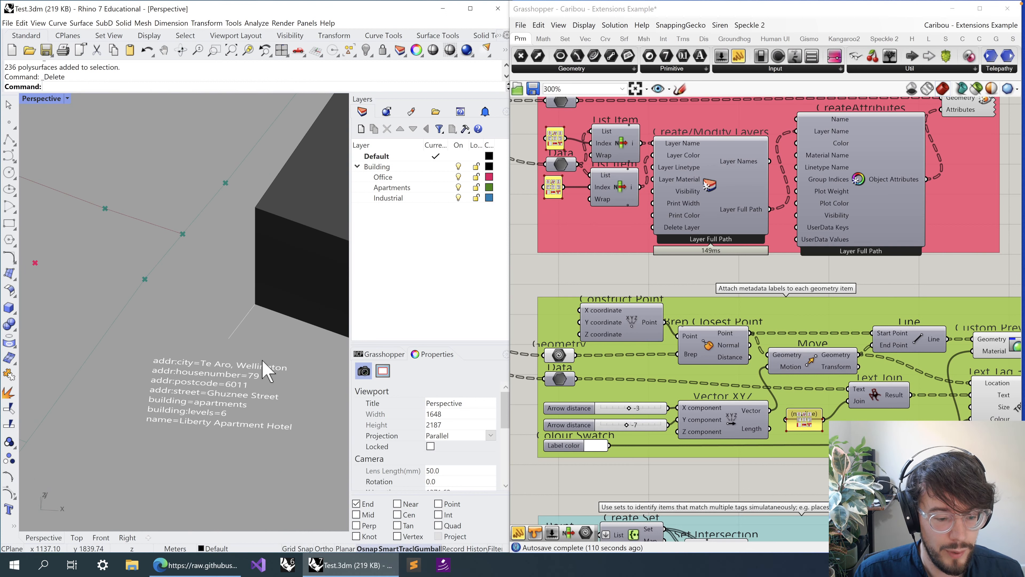
pyautogui.keyDown('shift'); pyautogui.moveTo(266, 371); pyautogui.dragTo(241, 348, button='right'); pyautogui.keyUp('shift')
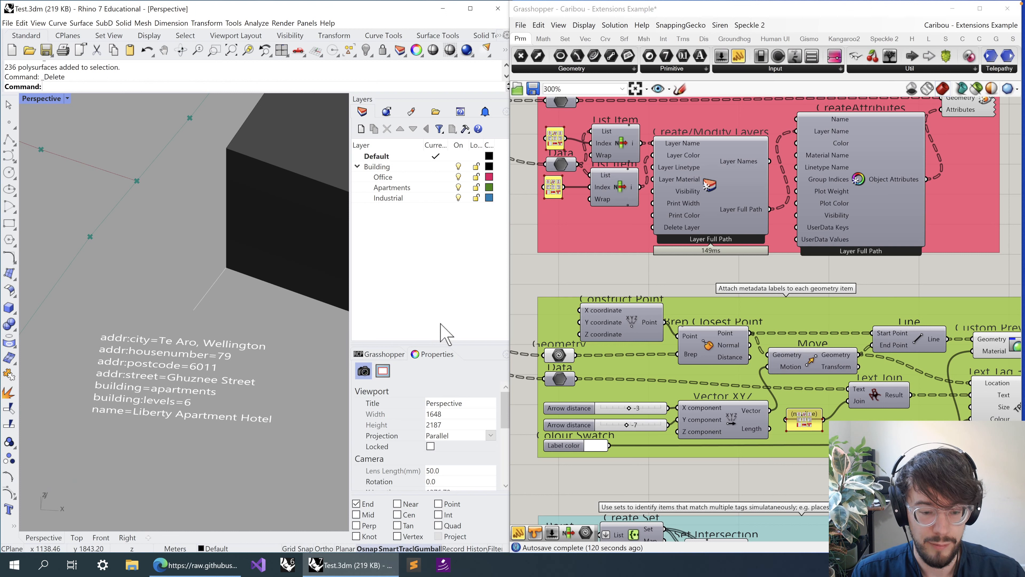
# - Locate the Specify Features component upstream of the Extract components and inspect its OSM Features output
pyautogui.click(542, 278)
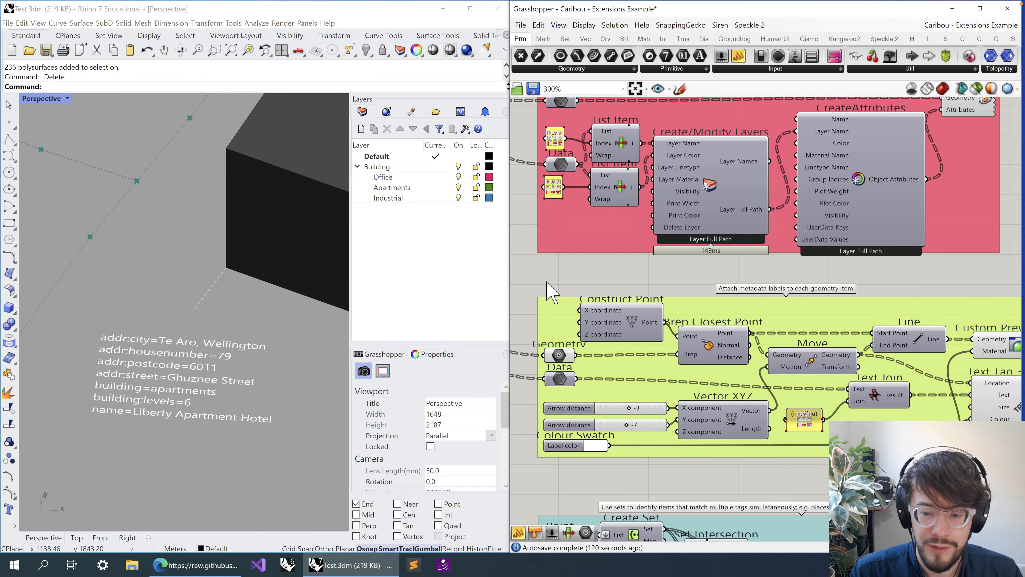
pyautogui.scroll(-3, 551, 290)
pyautogui.moveTo(561, 289); pyautogui.dragTo(684, 313, button='right')
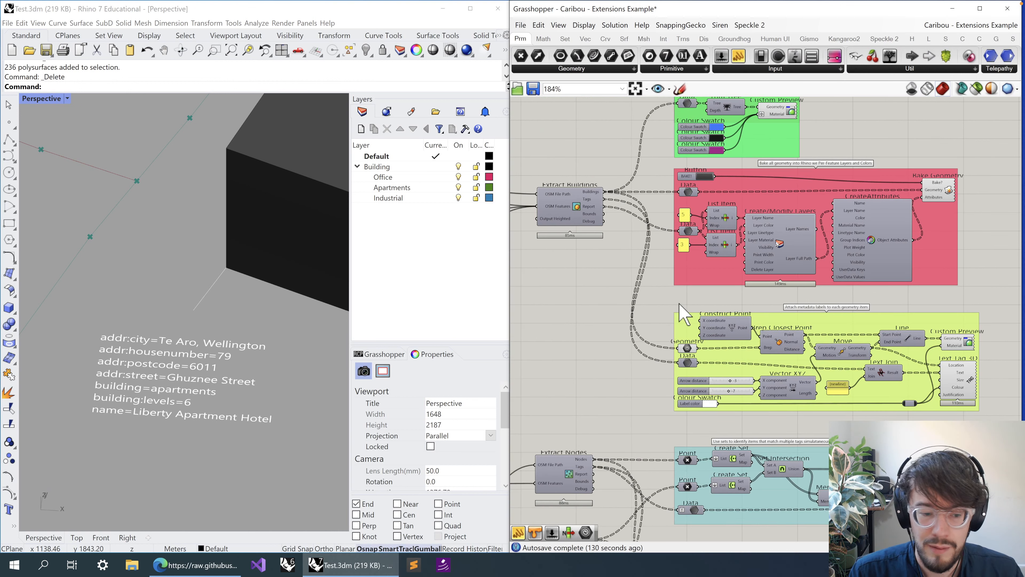
pyautogui.moveTo(585, 257); pyautogui.dragTo(722, 358, button='right')
pyautogui.moveTo(653, 206); pyautogui.dragTo(664, 387, button='right')
pyautogui.scroll(5, 620, 161)
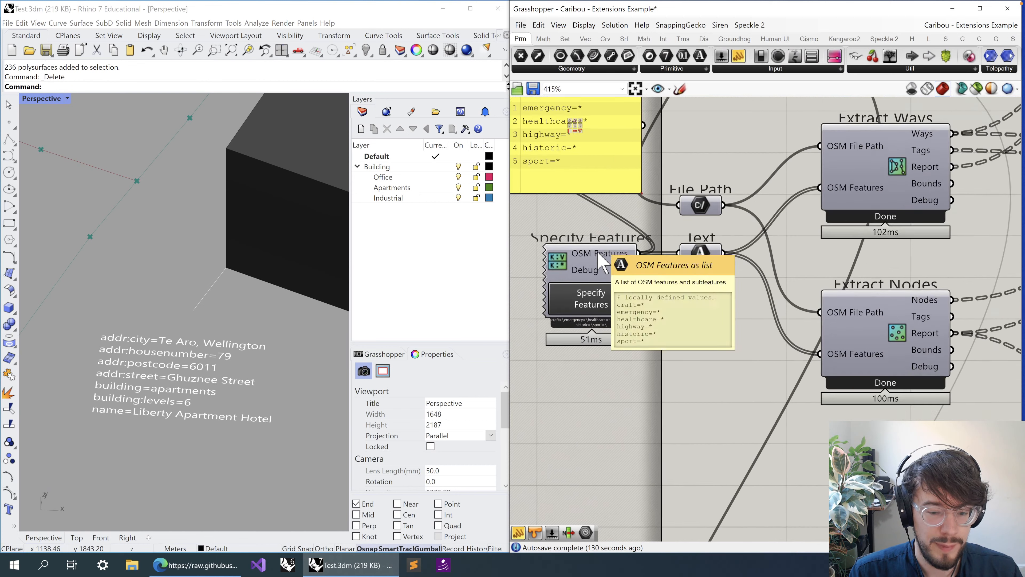
pyautogui.scroll(3, 598, 265)
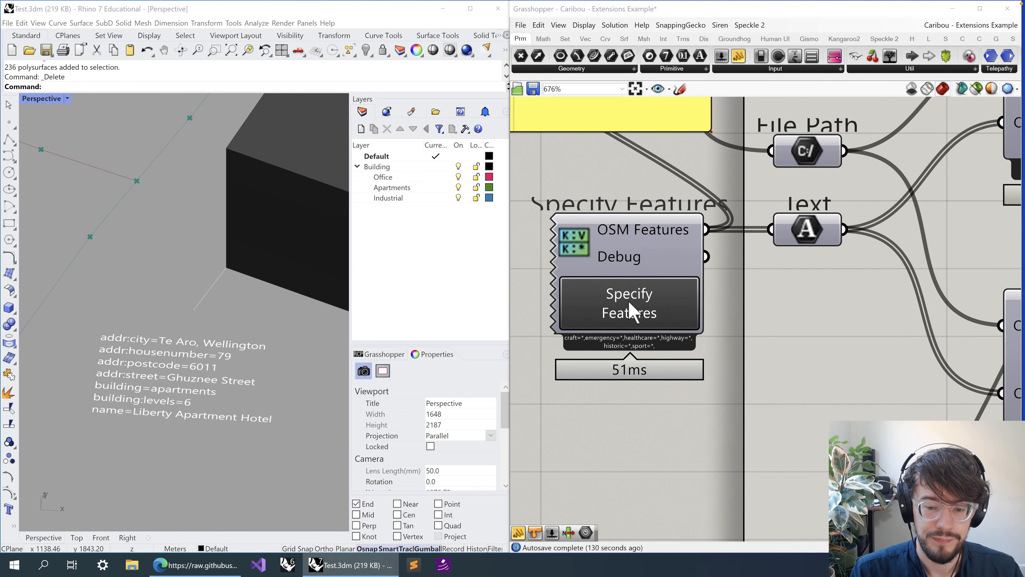
# - Review the selectable feature types in the Specify Features and Sub-Features dialog, and close it without updating the selection
pyautogui.click(631, 312)
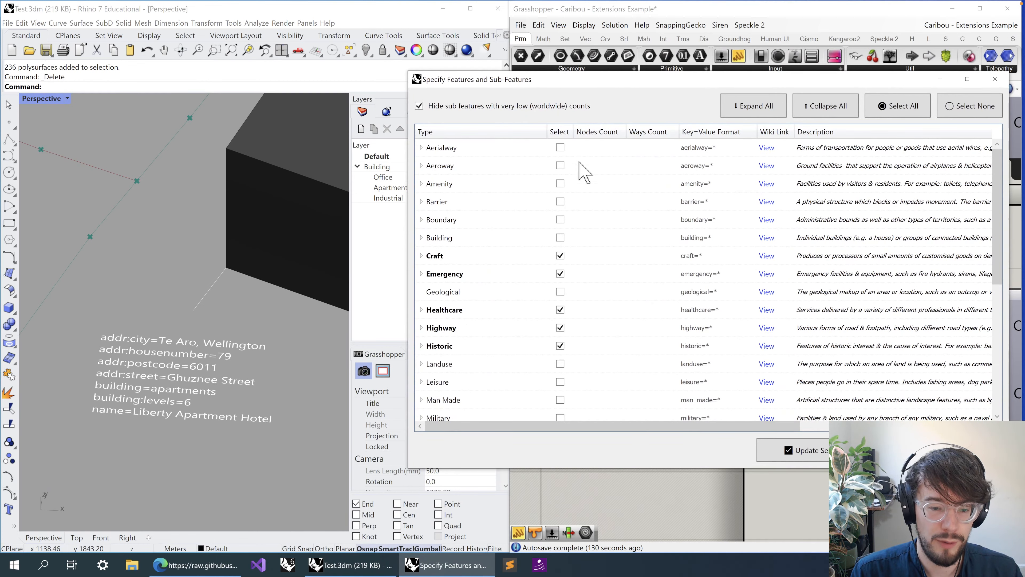
pyautogui.scroll(-5, 572, 305)
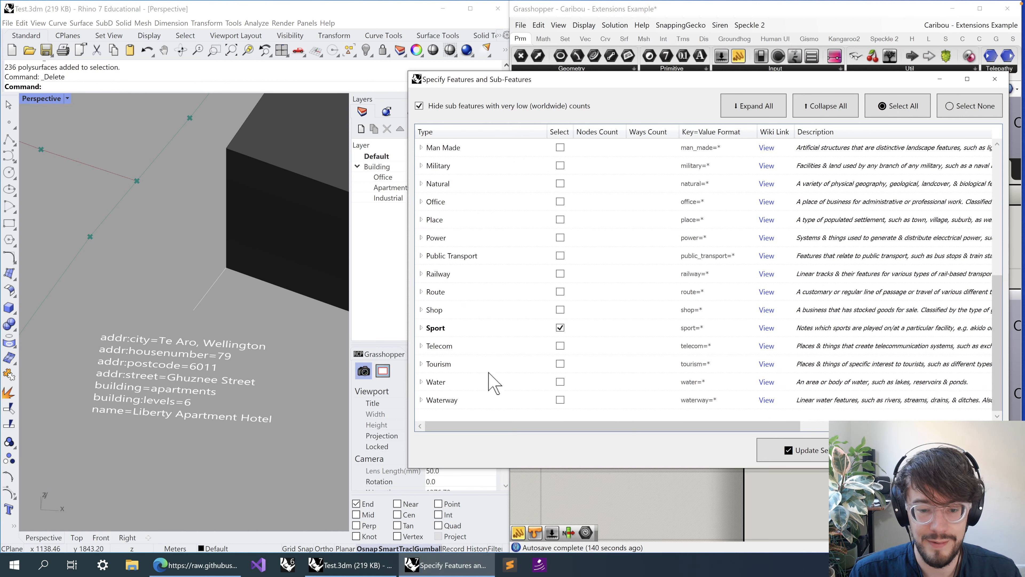
pyautogui.scroll(5, 501, 383)
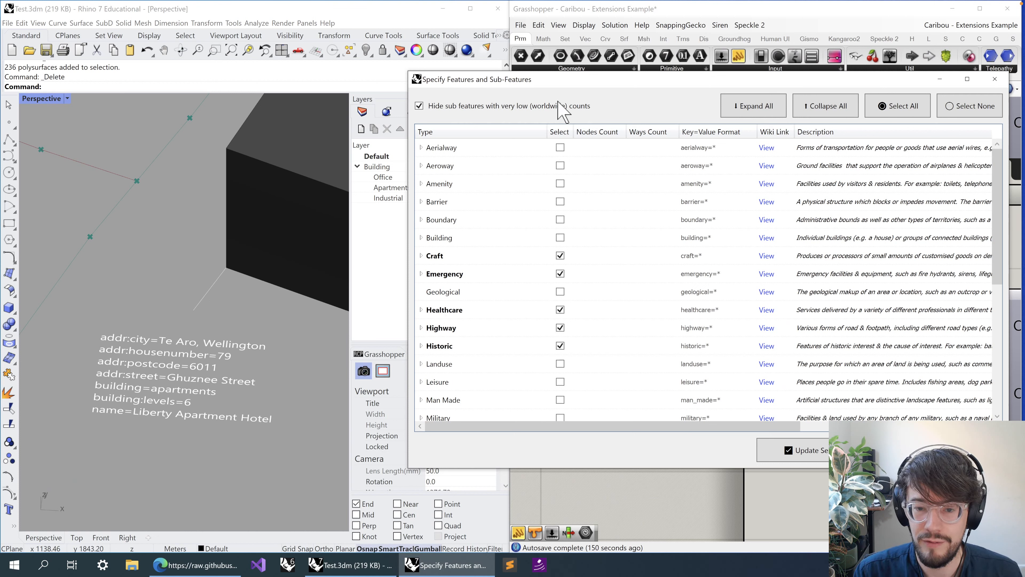
pyautogui.moveTo(582, 79); pyautogui.dragTo(419, 78)
pyautogui.scroll(-5, 358, 338)
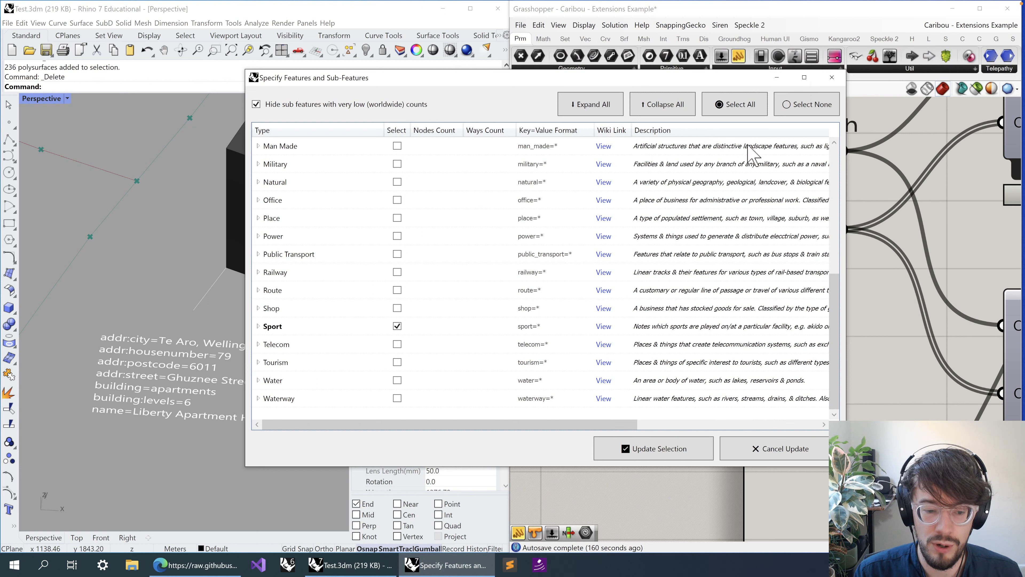
pyautogui.scroll(5, 389, 361)
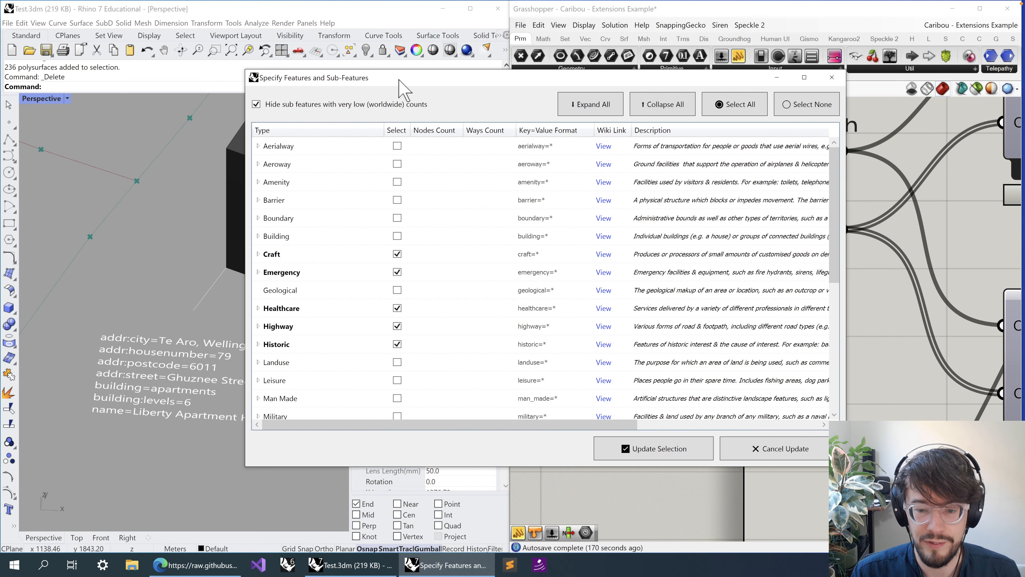
pyautogui.click(831, 77)
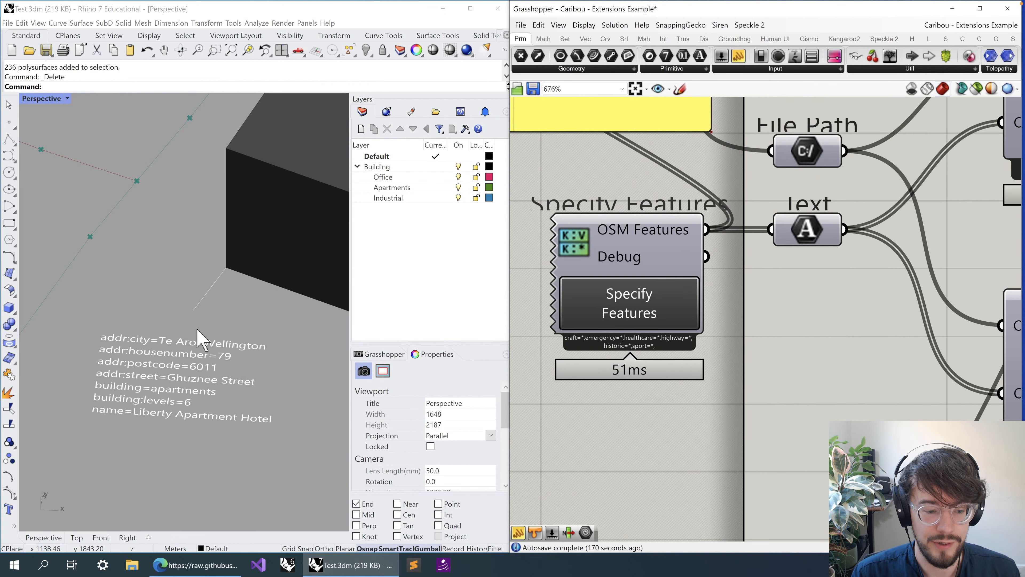
# - Mark up the label's building=apartments, levels and name entries and the Specify Features button with on-screen annotations, and clear the markup
pyautogui.scroll(3, 142, 425)
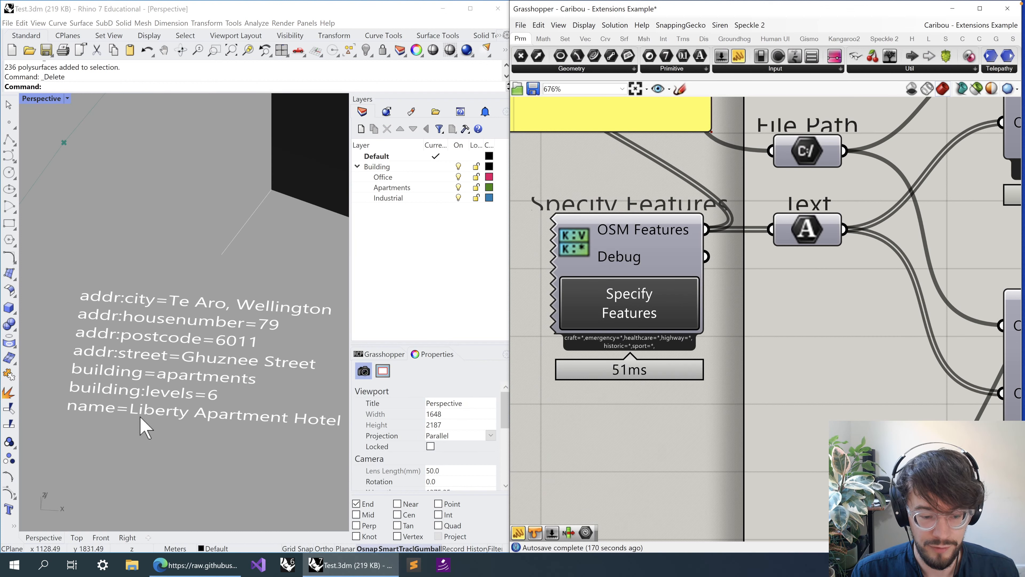
pyautogui.hotkey('ctrl', 'a')
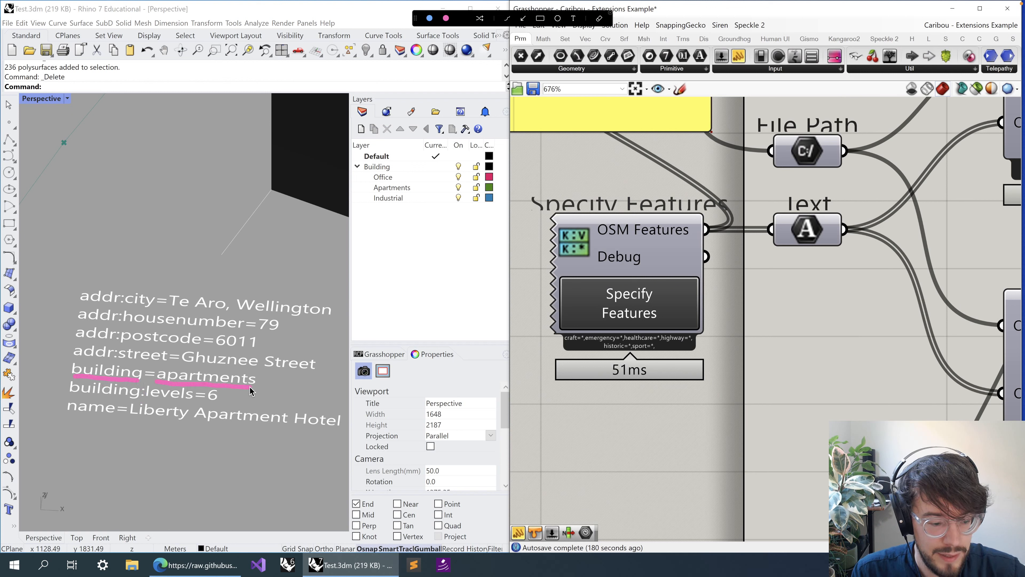
pyautogui.moveTo(712, 268)
pyautogui.mouseDown()
pyautogui.moveTo(564, 264)
pyautogui.moveTo(554, 348)
pyautogui.moveTo(733, 342)
pyautogui.moveTo(705, 270)
pyautogui.moveTo(555, 267)
pyautogui.moveTo(549, 323)
pyautogui.moveTo(597, 341)
pyautogui.moveTo(718, 336)
pyautogui.moveTo(721, 280)
pyautogui.mouseUp()
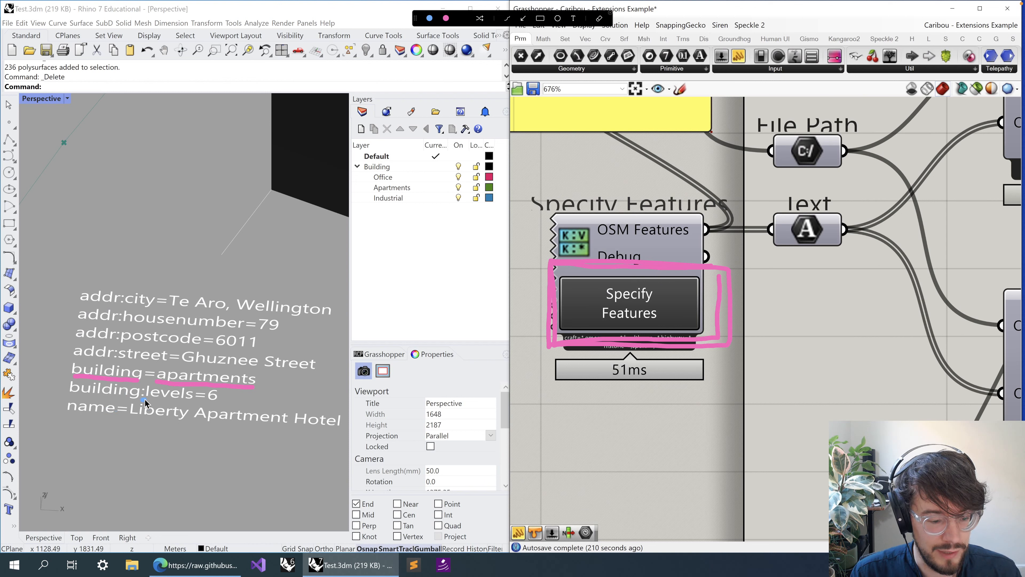
pyautogui.moveTo(211, 405); pyautogui.dragTo(216, 406)
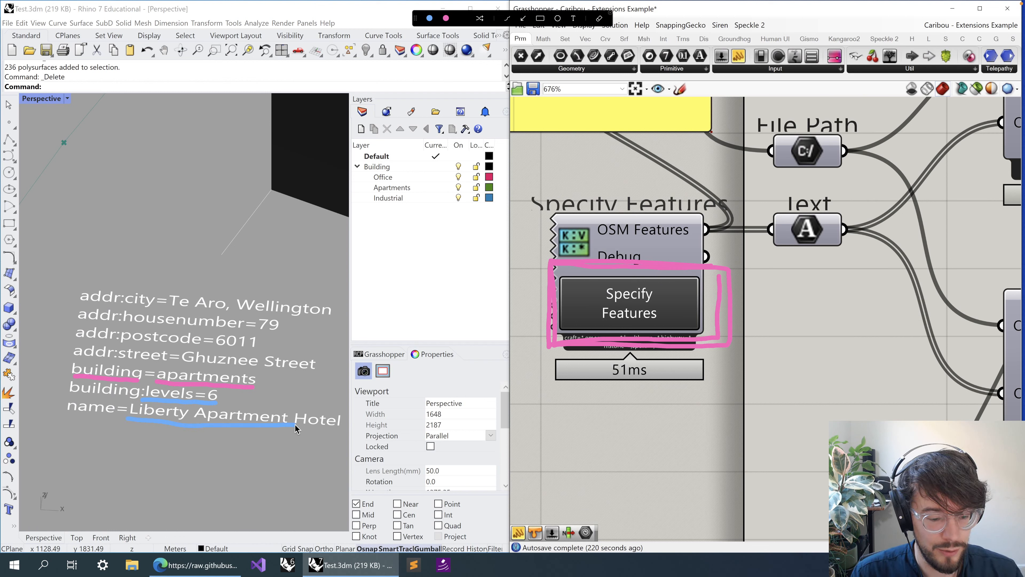
pyautogui.press('Escape')
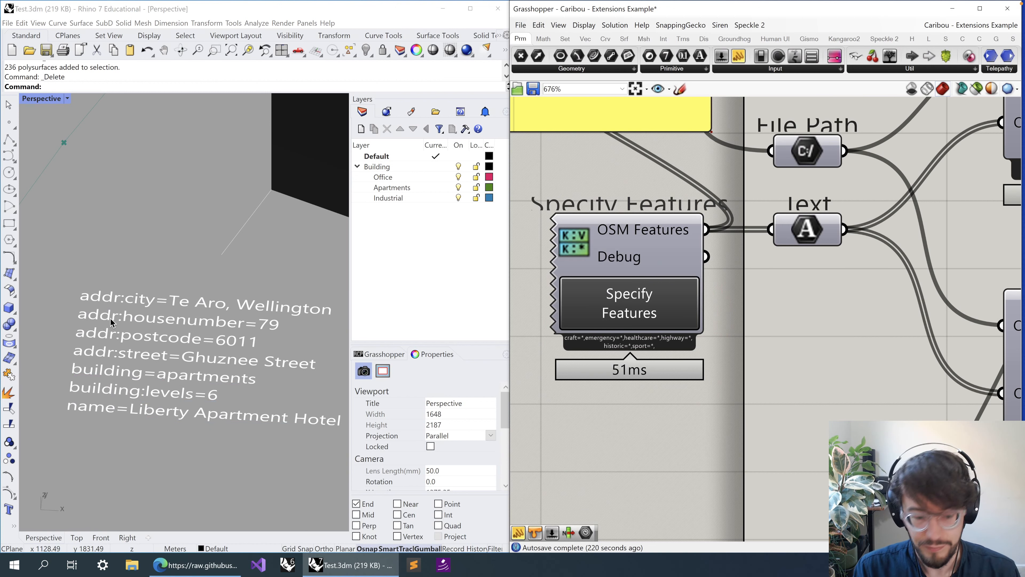
# - Survey the labelled, feature-coloured buildings across the surrounding city blocks in the Perspective viewport
pyautogui.scroll(-5, 180, 270)
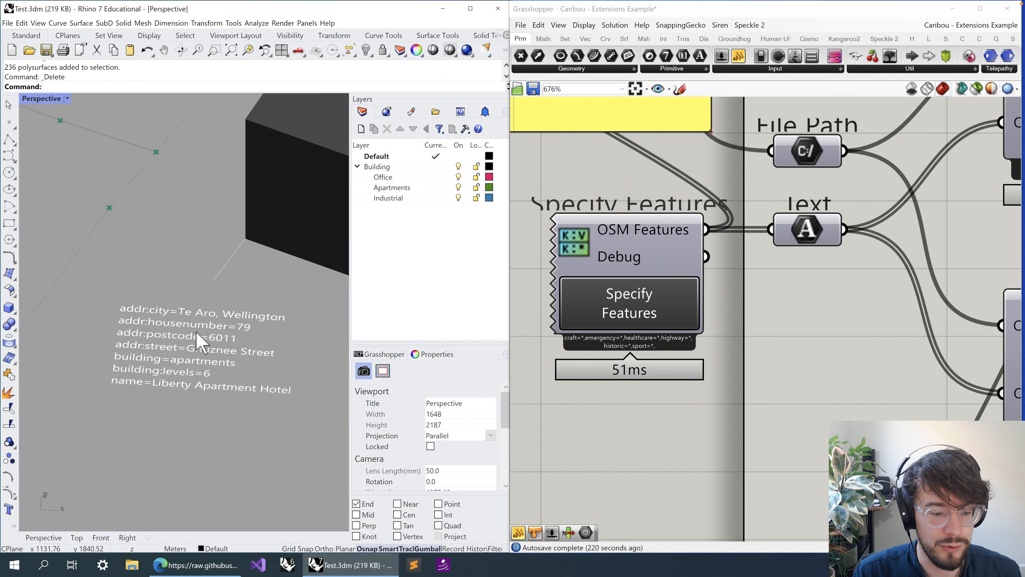
pyautogui.scroll(-6, 196, 334)
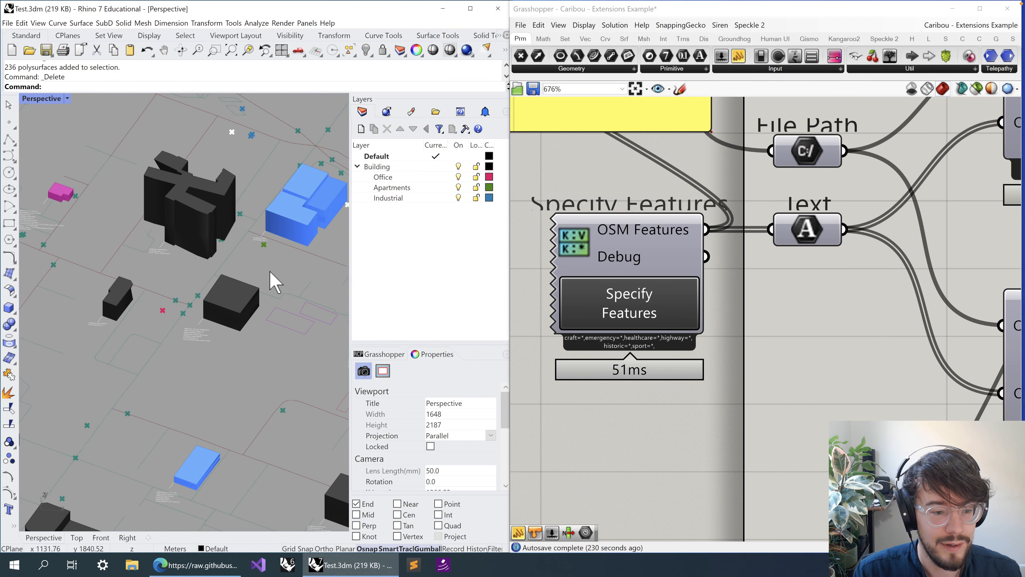
pyautogui.keyDown('shift'); pyautogui.moveTo(218, 315); pyautogui.dragTo(102, 386, button='right'); pyautogui.keyUp('shift')
pyautogui.keyDown('shift'); pyautogui.moveTo(295, 376); pyautogui.dragTo(100, 184, button='right'); pyautogui.keyUp('shift')
pyautogui.scroll(-8, 242, 271)
pyautogui.keyDown('shift'); pyautogui.moveTo(308, 182); pyautogui.dragTo(188, 323, button='right'); pyautogui.keyUp('shift')
pyautogui.keyDown('shift'); pyautogui.moveTo(246, 340); pyautogui.dragTo(135, 245, button='right'); pyautogui.keyUp('shift')
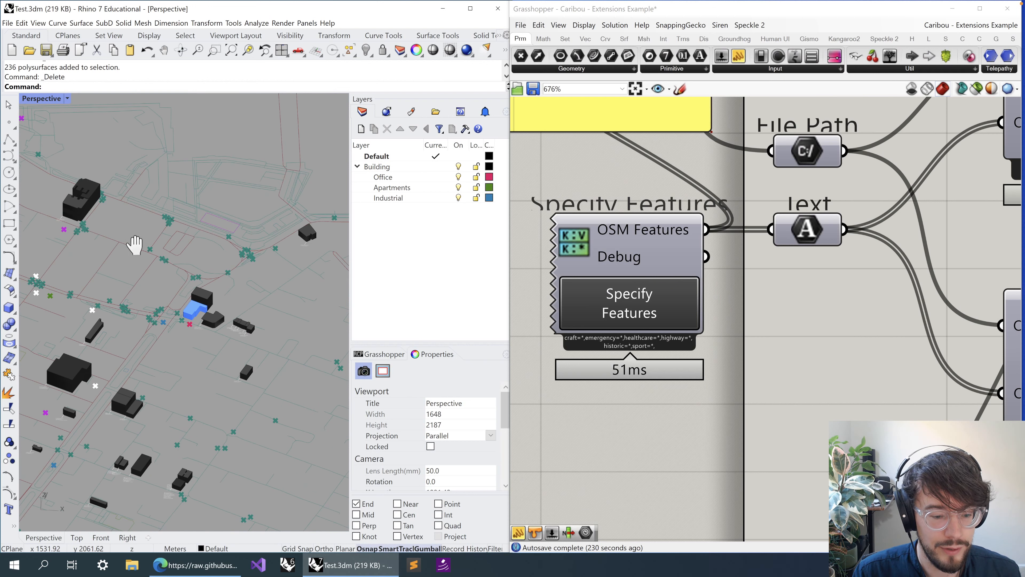
# - Inspect the metadata labels beside the black apartment buildings and the blue office buildings in the Perspective viewport
pyautogui.scroll(4, 242, 330)
pyautogui.scroll(8, 247, 338)
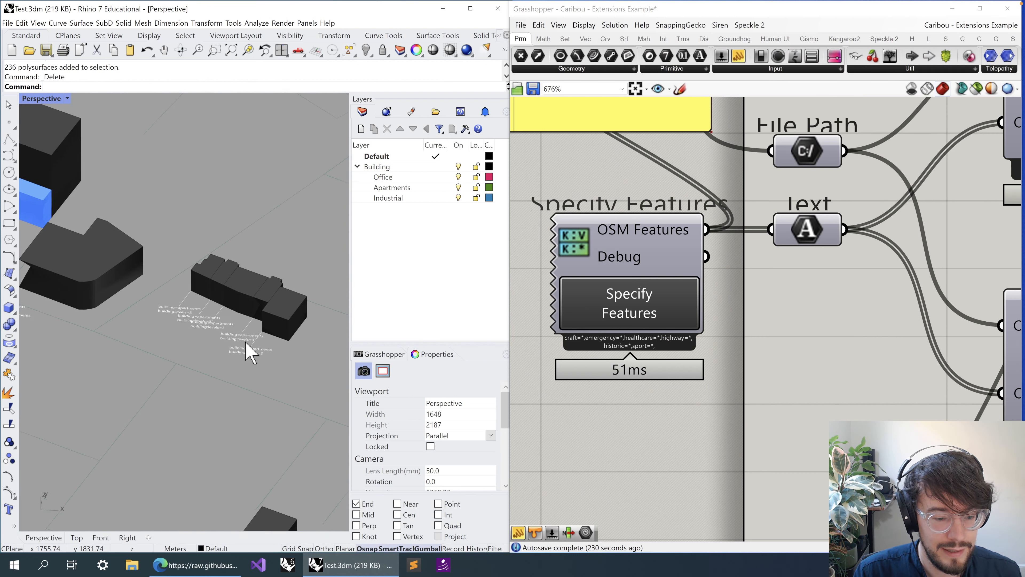
pyautogui.scroll(-8, 236, 361)
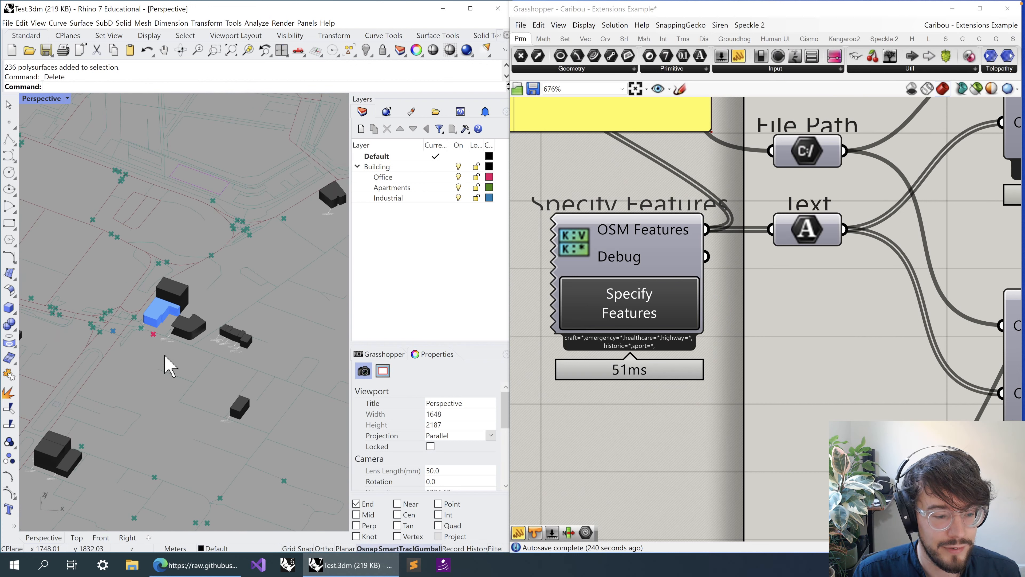
pyautogui.keyDown('shift'); pyautogui.moveTo(321, 215); pyautogui.dragTo(222, 224, button='right'); pyautogui.keyUp('shift')
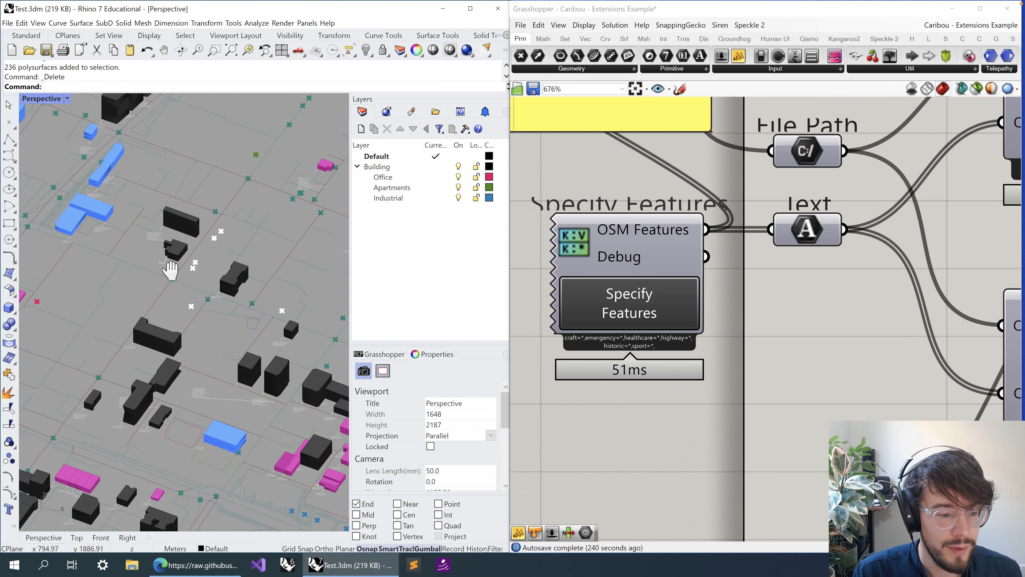
pyautogui.keyDown('shift'); pyautogui.moveTo(171, 268); pyautogui.dragTo(225, 323, button='right'); pyautogui.keyUp('shift')
pyautogui.scroll(10, 218, 357)
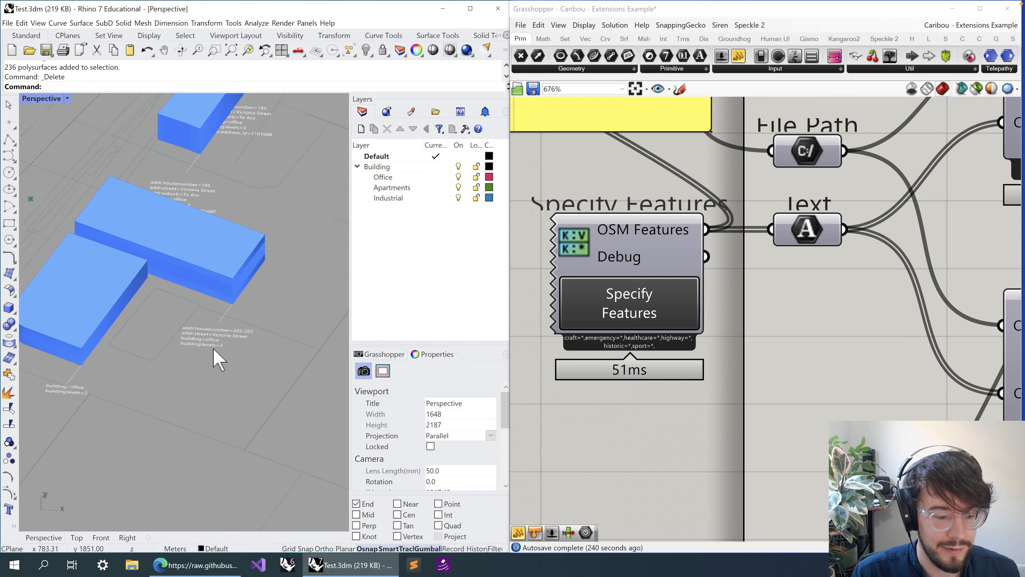
pyautogui.keyDown('shift'); pyautogui.moveTo(243, 194); pyautogui.dragTo(247, 394, button='right'); pyautogui.keyUp('shift')
pyautogui.keyDown('shift'); pyautogui.moveTo(261, 192); pyautogui.dragTo(255, 315, button='right'); pyautogui.keyUp('shift')
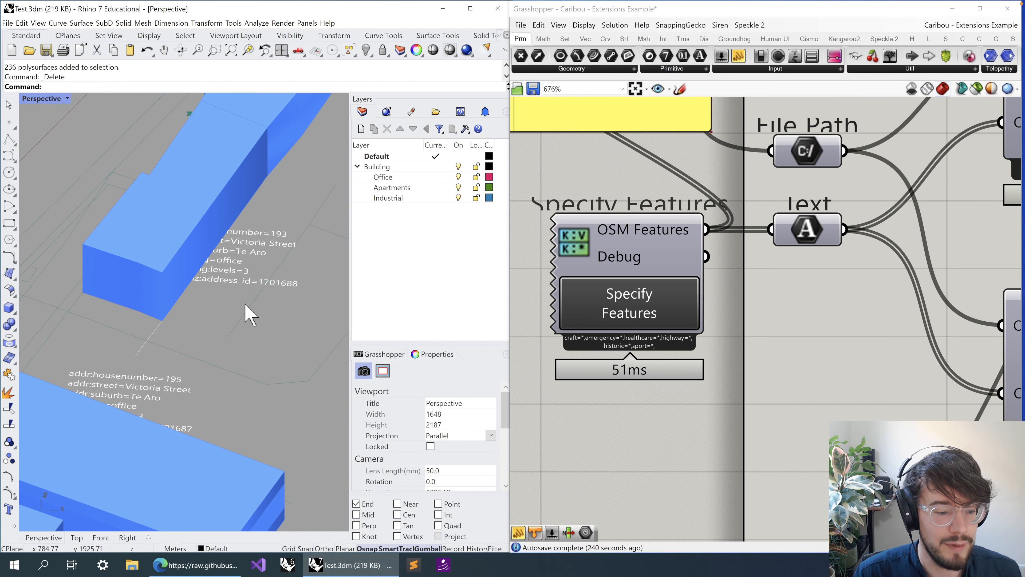
pyautogui.scroll(-5, 251, 311)
pyautogui.moveTo(188, 224); pyautogui.dragTo(218, 316, button='right')
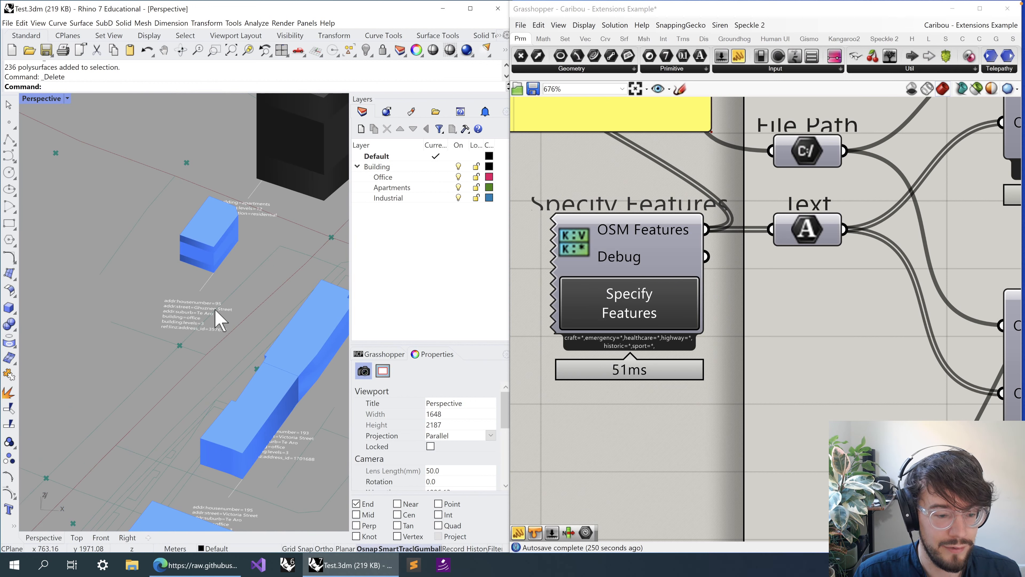
# - Examine the metadata label of the magenta industrial building named Mico Plumbing in the Perspective viewport
pyautogui.scroll(-4, 258, 287)
pyautogui.keyDown('shift'); pyautogui.moveTo(178, 468); pyautogui.dragTo(315, 106, button='right'); pyautogui.keyUp('shift')
pyautogui.keyDown('shift'); pyautogui.moveTo(222, 300); pyautogui.dragTo(322, 171, button='right'); pyautogui.keyUp('shift')
pyautogui.scroll(6, 224, 355)
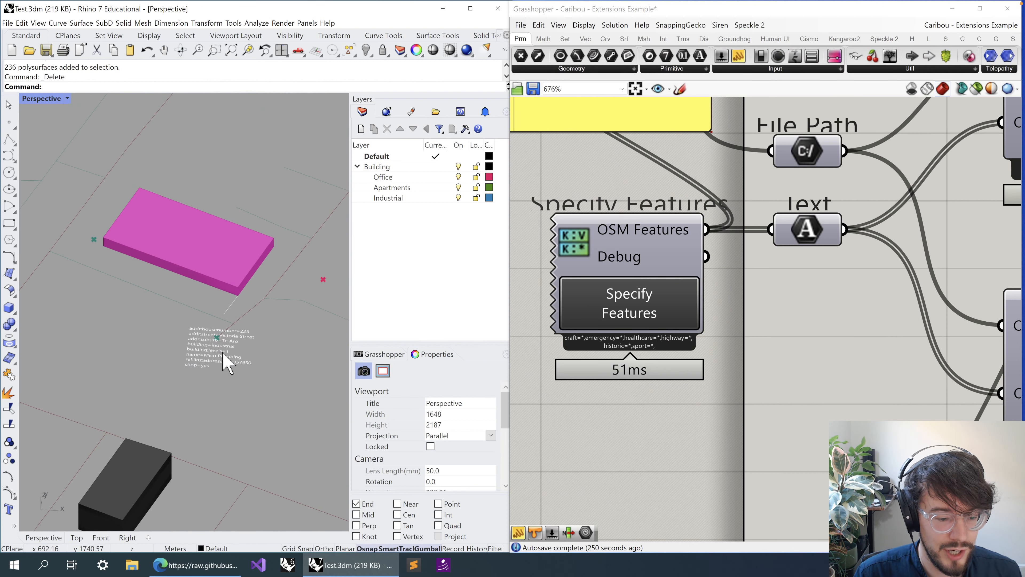
pyautogui.scroll(5, 226, 378)
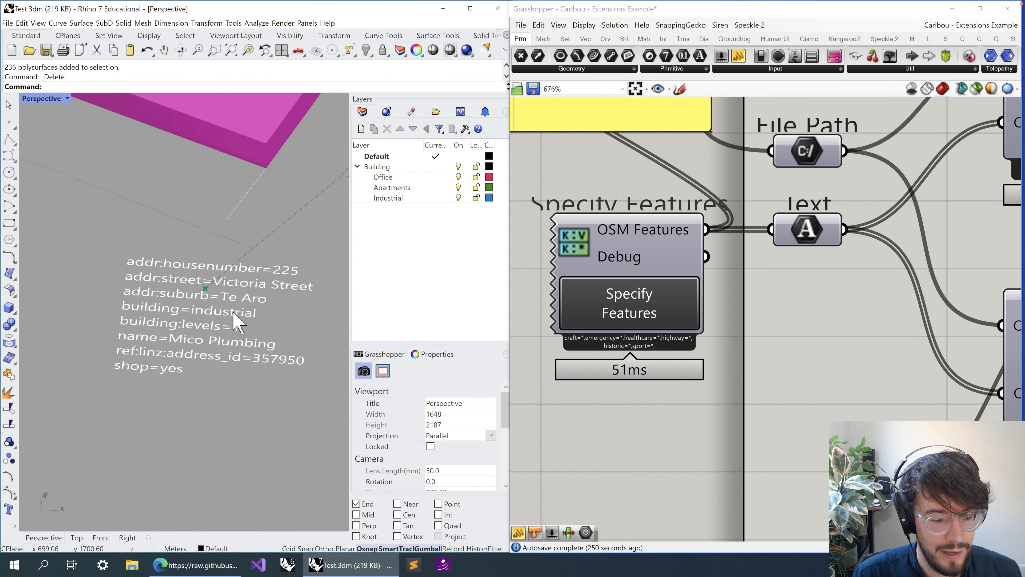
pyautogui.keyDown('shift'); pyautogui.moveTo(247, 317); pyautogui.dragTo(225, 333, button='right'); pyautogui.keyUp('shift')
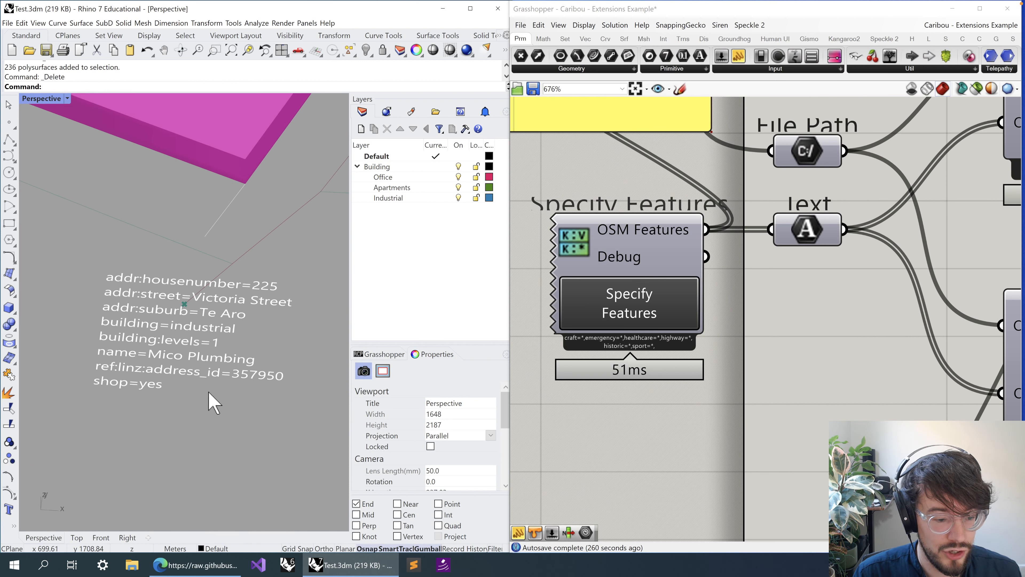
pyautogui.scroll(-2, 247, 359)
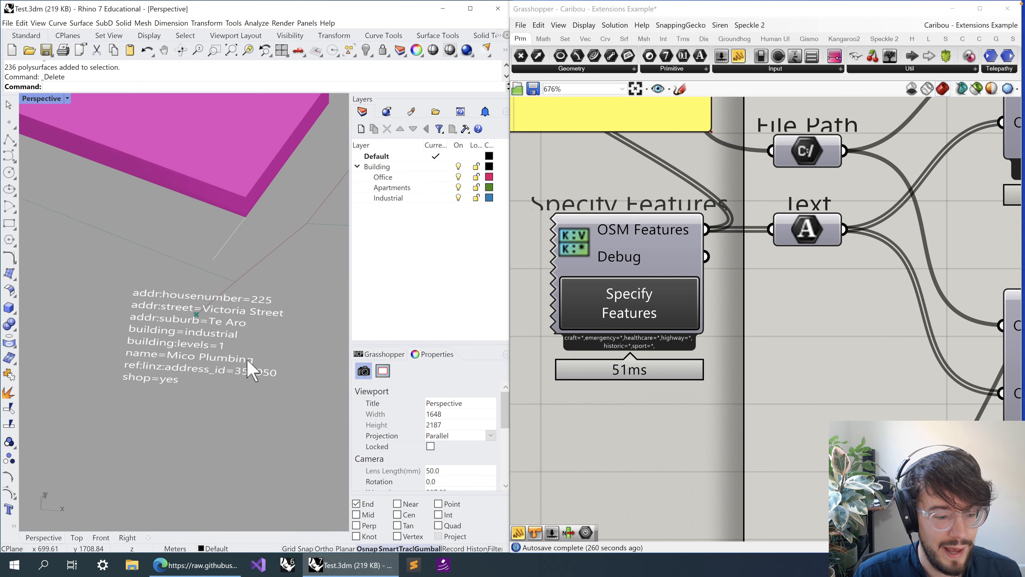
# - Read the metadata labels attached to the apartment buildings along Willis Street in the Perspective viewport
pyautogui.scroll(-6, 248, 361)
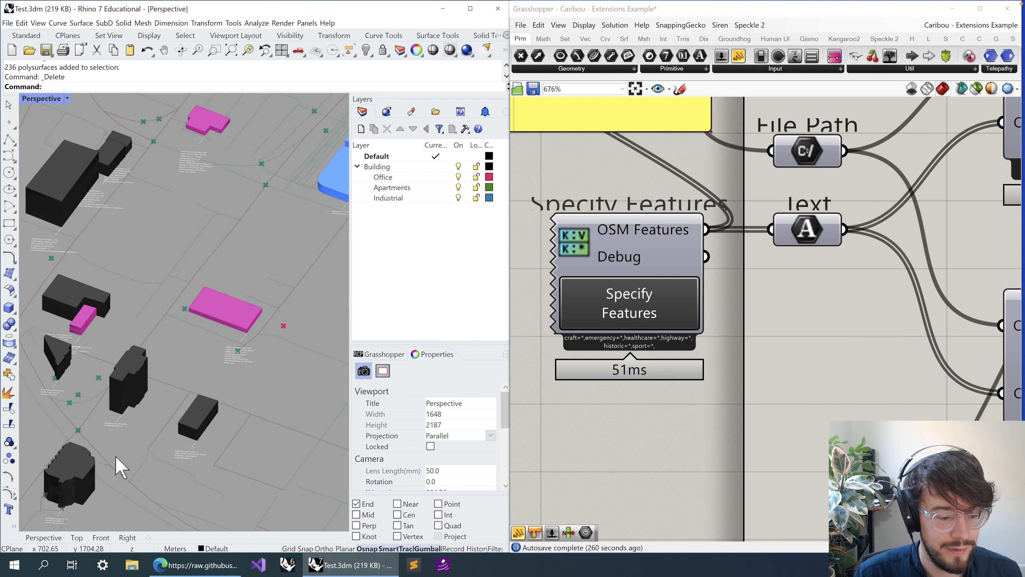
pyautogui.keyDown('shift'); pyautogui.moveTo(116, 457); pyautogui.dragTo(247, 493, button='right'); pyautogui.keyUp('shift')
pyautogui.scroll(9, 234, 224)
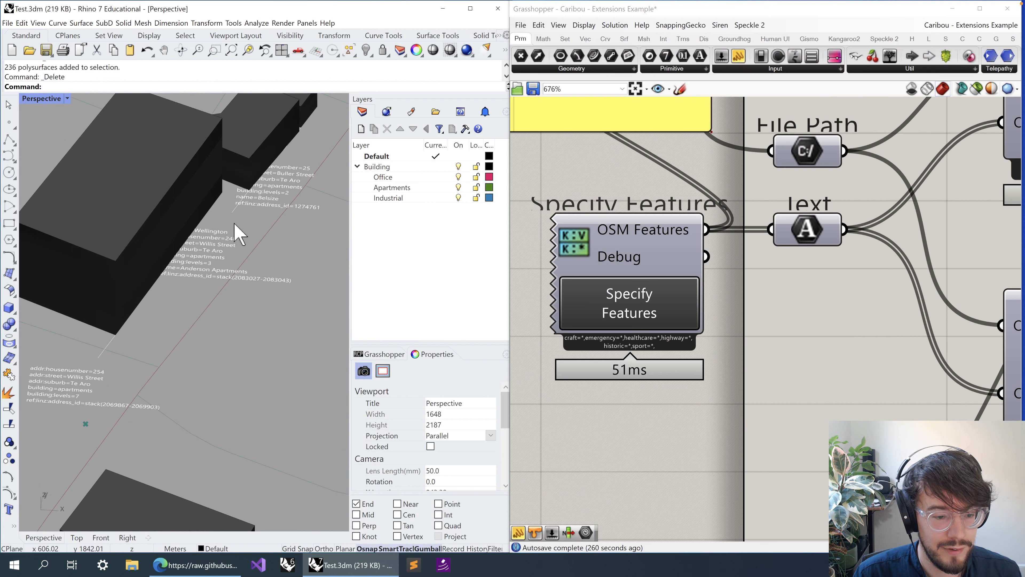
pyautogui.scroll(4, 234, 224)
pyautogui.keyDown('shift'); pyautogui.moveTo(284, 214); pyautogui.dragTo(186, 353, button='right'); pyautogui.keyUp('shift')
pyautogui.keyDown('shift'); pyautogui.moveTo(315, 185); pyautogui.dragTo(312, 190, button='right'); pyautogui.keyUp('shift')
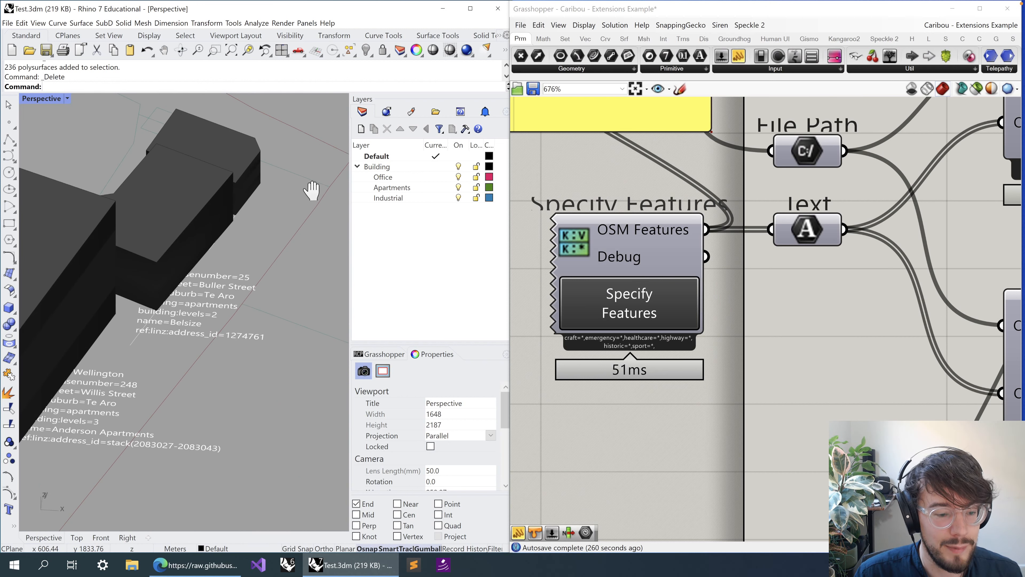
pyautogui.scroll(-8, 236, 314)
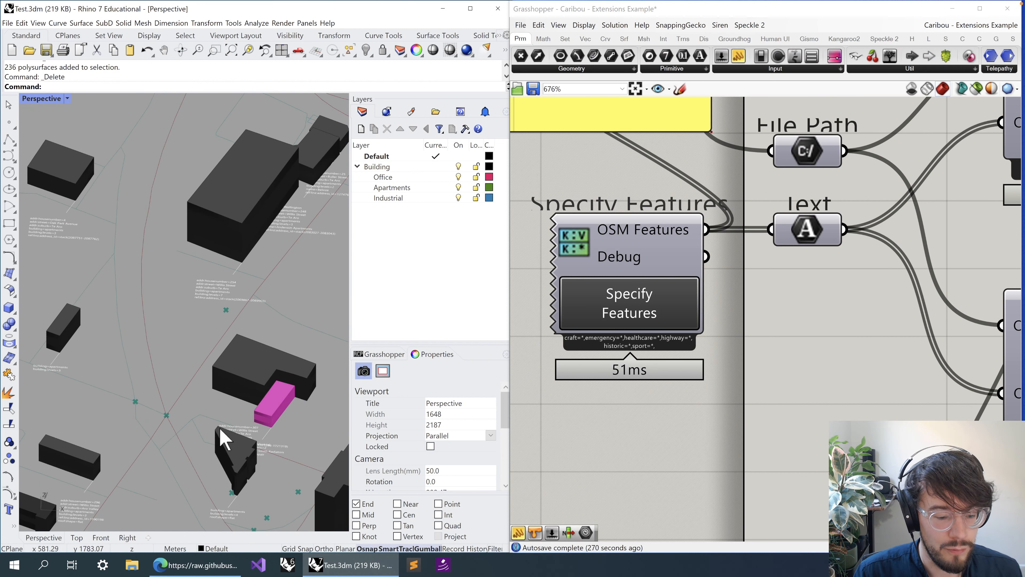
pyautogui.keyDown('shift'); pyautogui.moveTo(220, 361); pyautogui.dragTo(208, 331, button='right'); pyautogui.keyUp('shift')
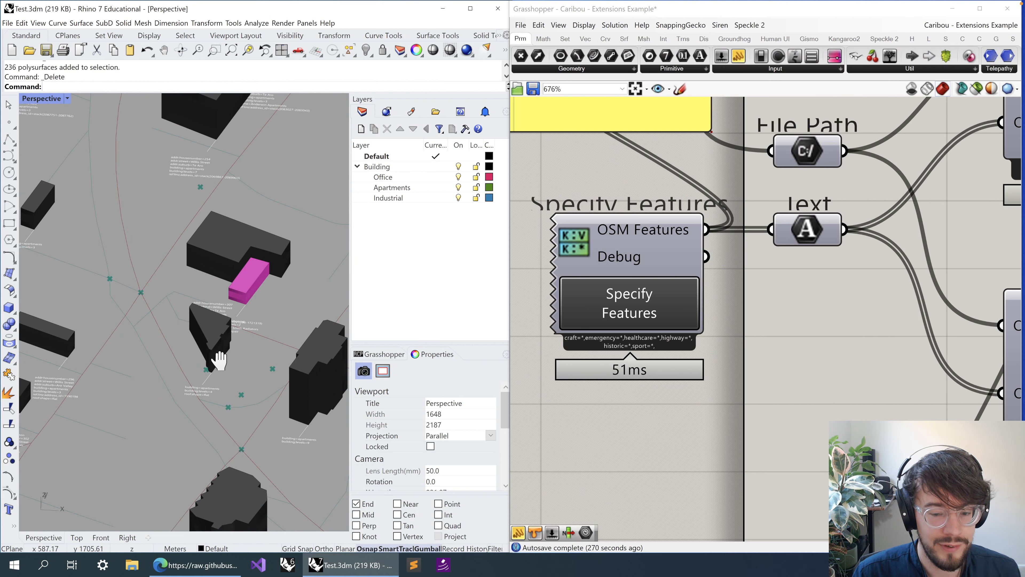
pyautogui.scroll(8, 218, 358)
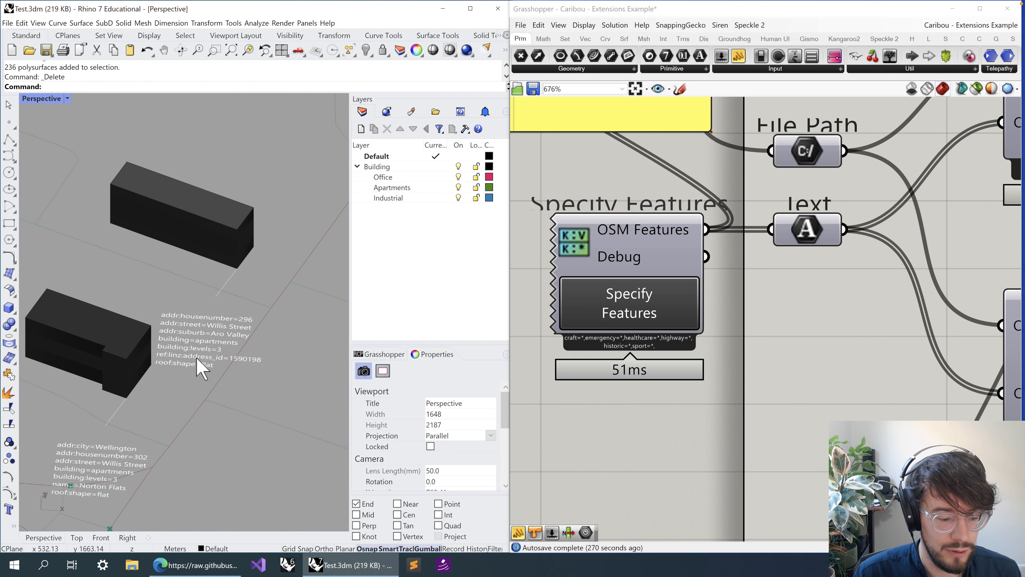
pyautogui.scroll(2, 201, 368)
# - Compare the Extract Ways and Extract Nodes components and their outputs on the Grasshopper canvas
pyautogui.click(686, 327)
pyautogui.scroll(-3, 690, 341)
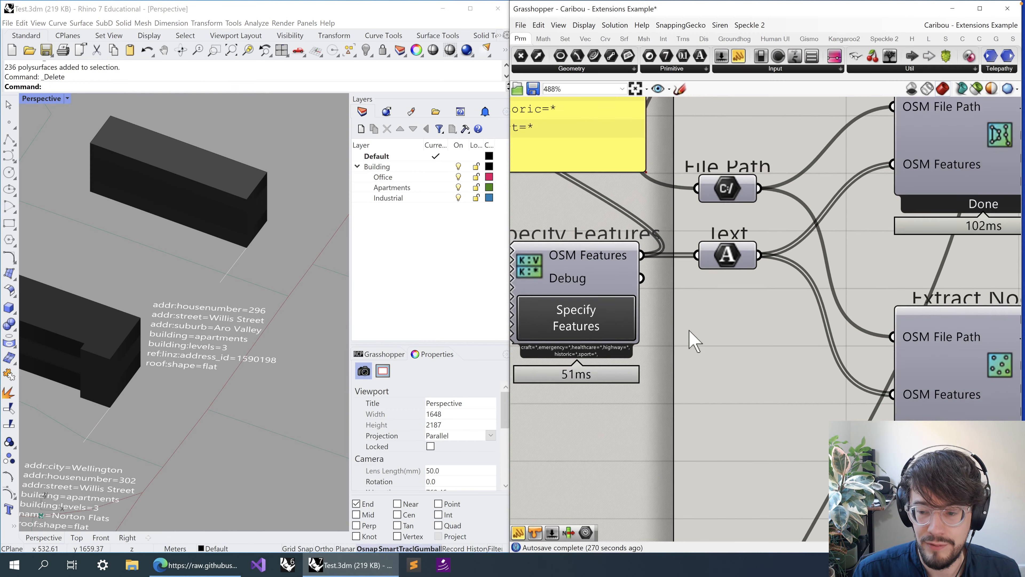
pyautogui.scroll(-1, 689, 331)
pyautogui.moveTo(578, 319); pyautogui.dragTo(341, 325, button='right')
pyautogui.click(674, 357)
pyautogui.click(674, 163)
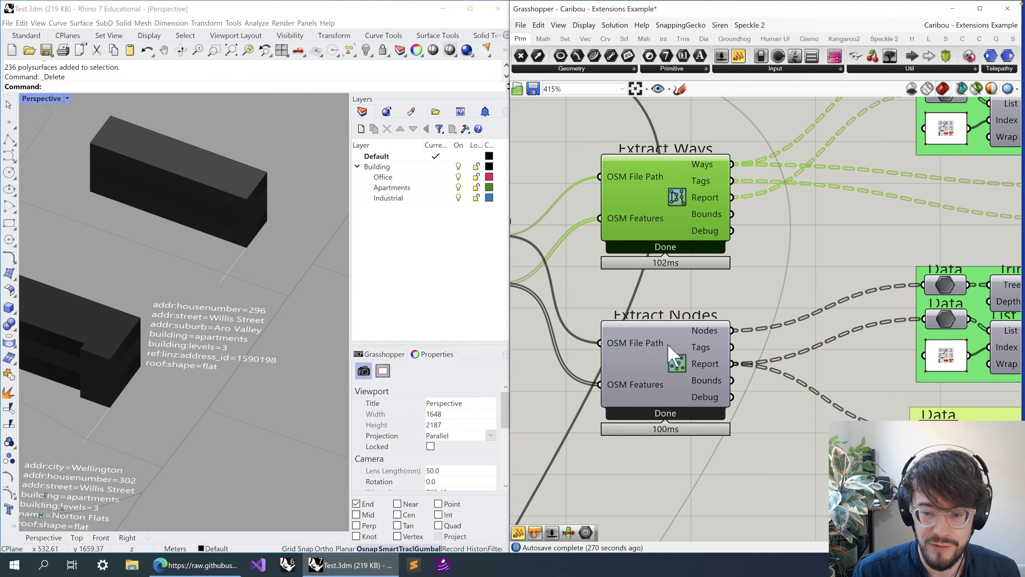
pyautogui.click(672, 352)
pyautogui.click(681, 230)
pyautogui.click(675, 360)
pyautogui.click(669, 238)
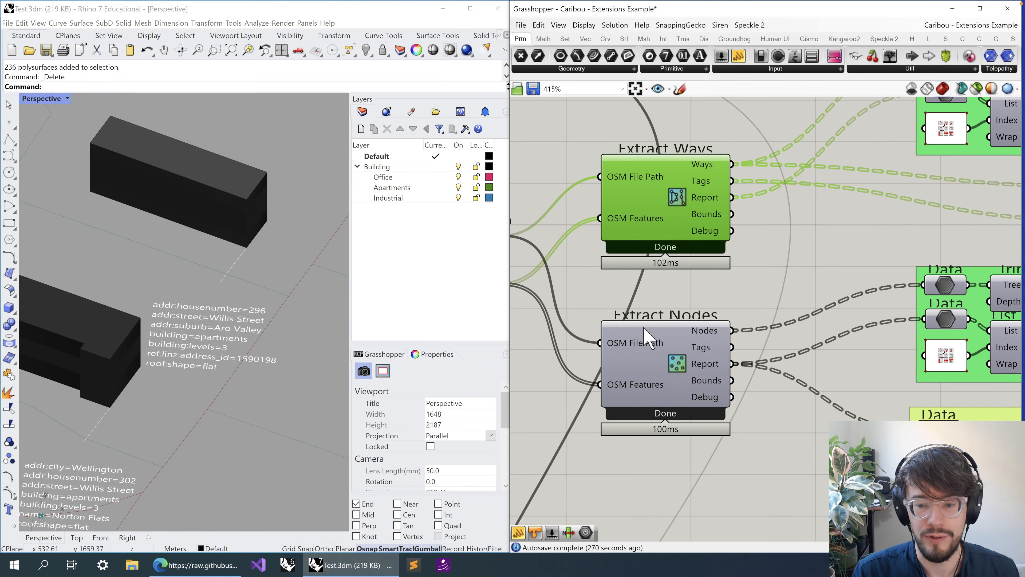
pyautogui.moveTo(708, 428); pyautogui.dragTo(646, 268, button='right')
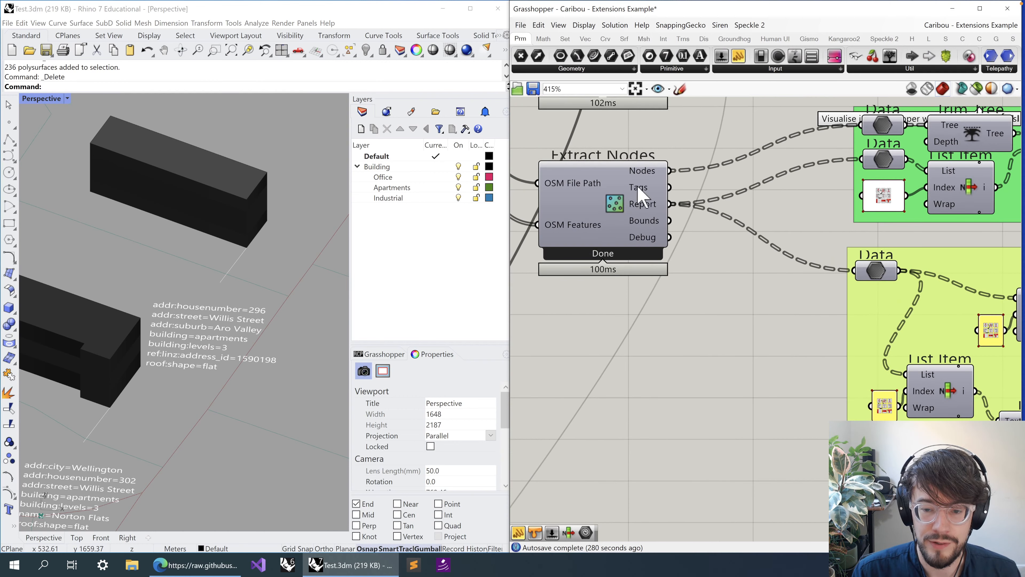
pyautogui.moveTo(693, 201); pyautogui.dragTo(709, 442, button='right')
pyautogui.moveTo(692, 150); pyautogui.dragTo(695, 211, button='right')
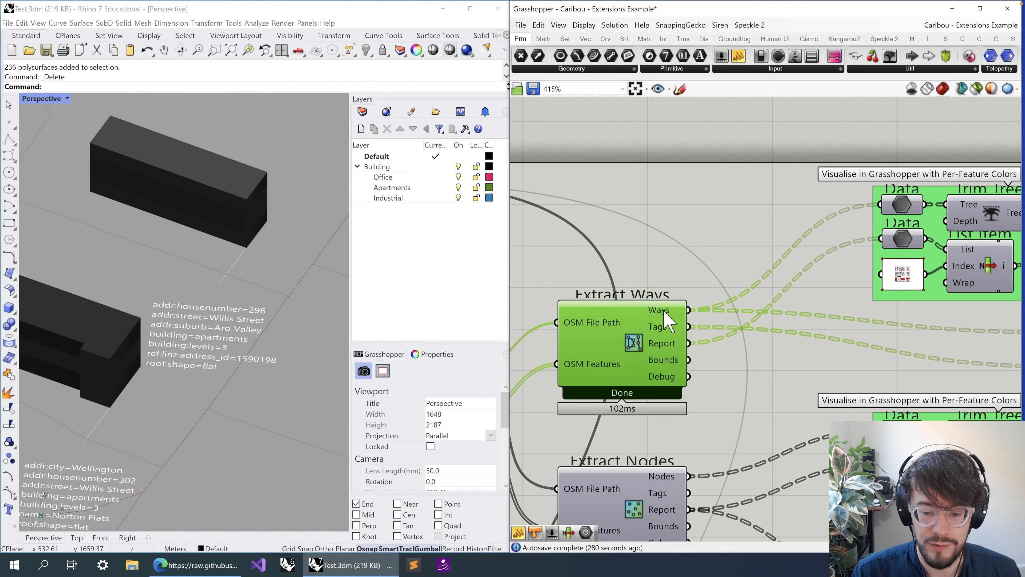
# - Add a Panel above the Extract Ways component and wire its Ways output into the panel
pyautogui.click(605, 155)
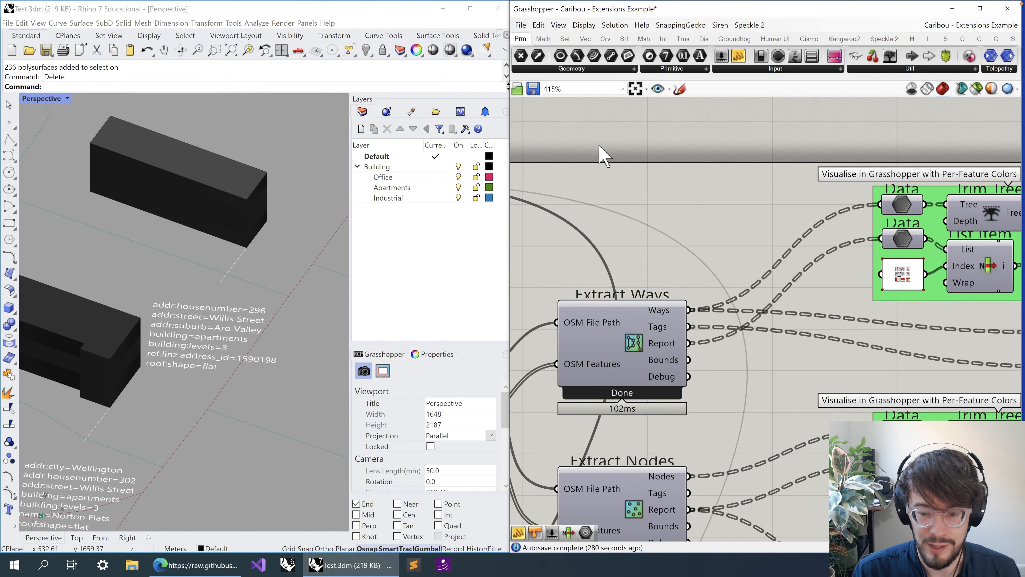
pyautogui.doubleClick(599, 146)
pyautogui.write('panel')
pyautogui.press('Return')
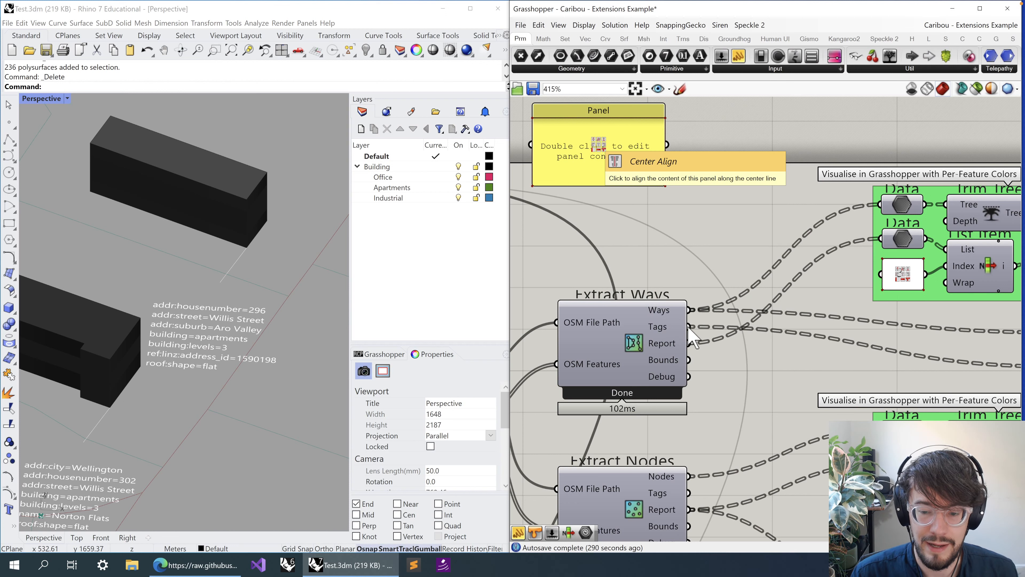
pyautogui.moveTo(689, 310); pyautogui.dragTo(531, 145)
pyautogui.moveTo(543, 170); pyautogui.dragTo(543, 208, button='right')
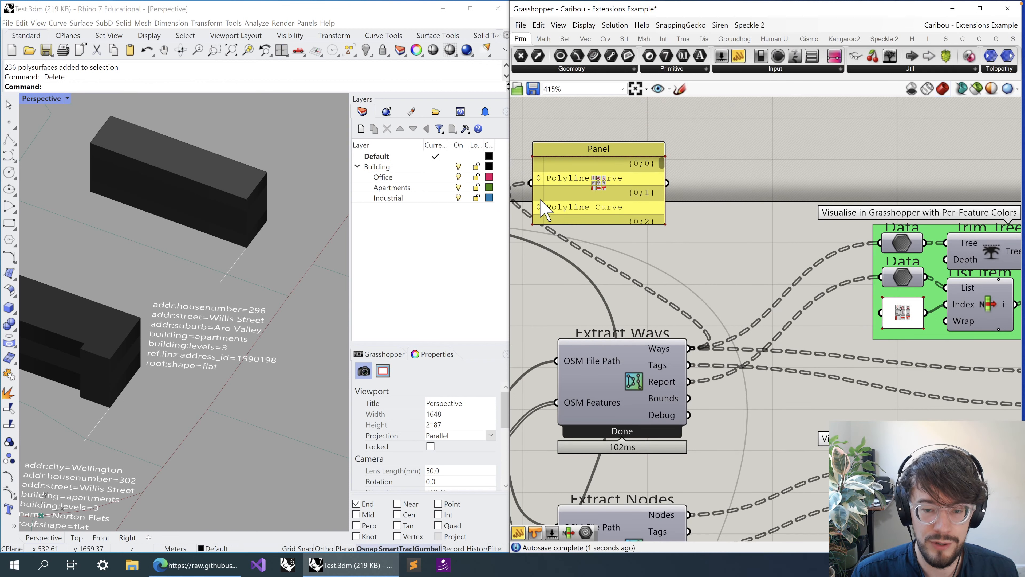
# - Duplicate the Ways panel, place the copy beside it, and feed the copy from the Extract Ways component's Tags output
pyautogui.moveTo(569, 158); pyautogui.dragTo(574, 139)
pyautogui.hotkey('ctrl', 'c')
pyautogui.hotkey('ctrl', 'v')
pyautogui.moveTo(594, 208); pyautogui.dragTo(736, 199)
pyautogui.moveTo(688, 364); pyautogui.dragTo(691, 173)
pyautogui.moveTo(675, 305); pyautogui.dragTo(672, 506, button='right')
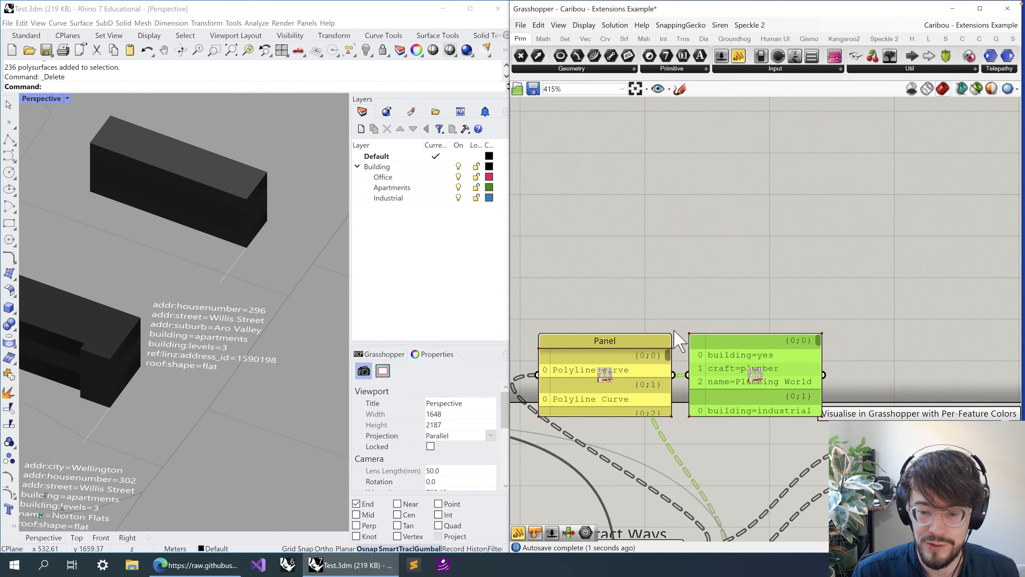
# - Stretch the Ways and Tags panels vertically and place them side by side so their branches can be compared
pyautogui.click(647, 334)
pyautogui.moveTo(639, 266); pyautogui.dragTo(638, 145)
pyautogui.click(734, 343)
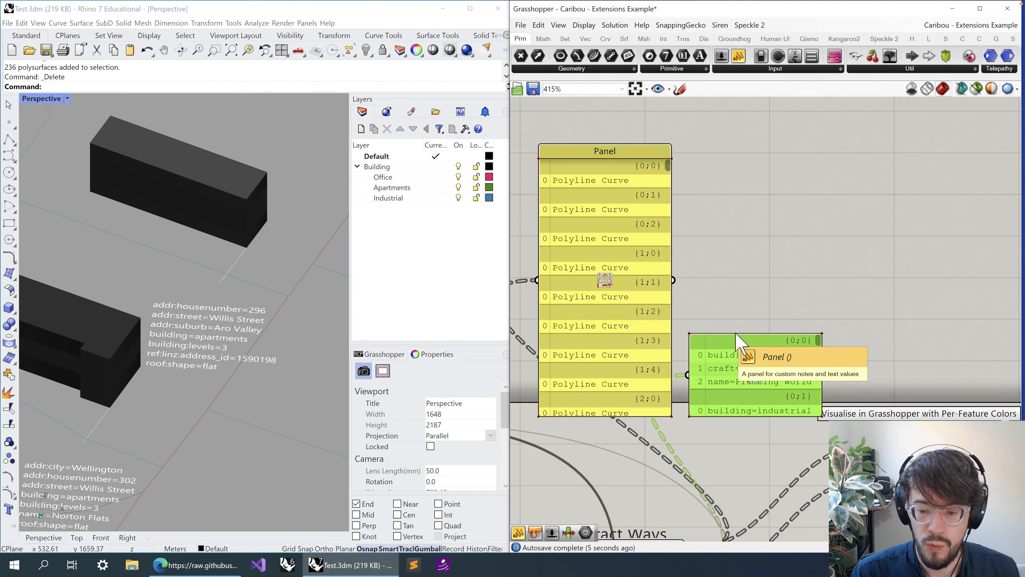
pyautogui.moveTo(735, 334); pyautogui.dragTo(735, 150)
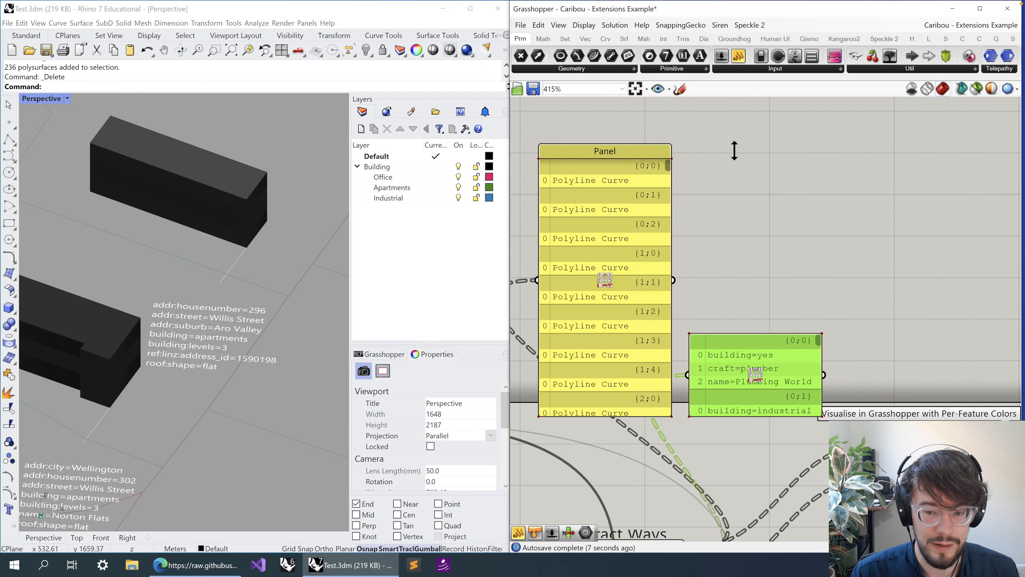
pyautogui.moveTo(721, 355); pyautogui.dragTo(720, 161)
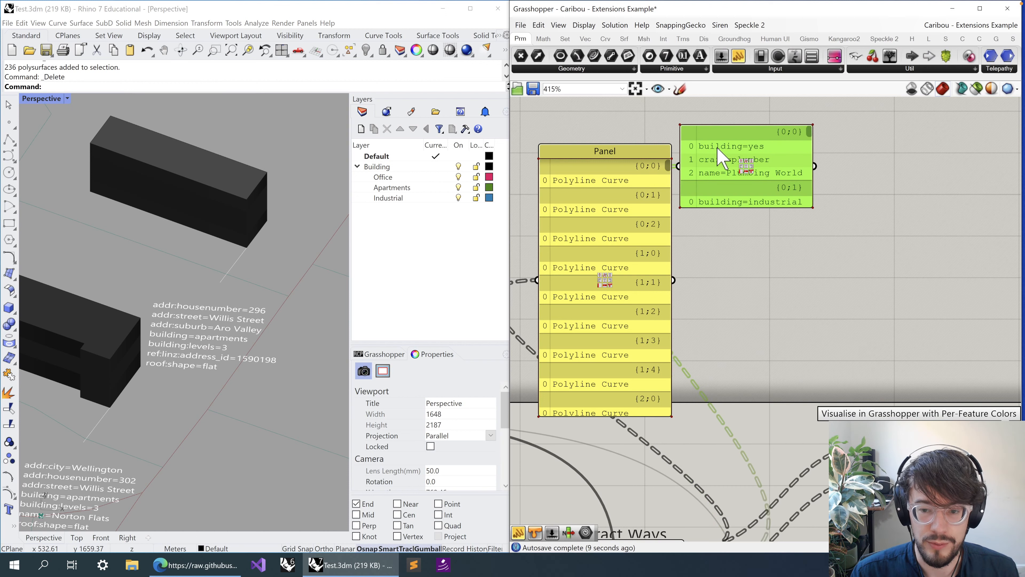
pyautogui.click(218, 344)
pyautogui.click(746, 287)
pyautogui.click(733, 218)
pyautogui.moveTo(733, 238); pyautogui.dragTo(733, 423)
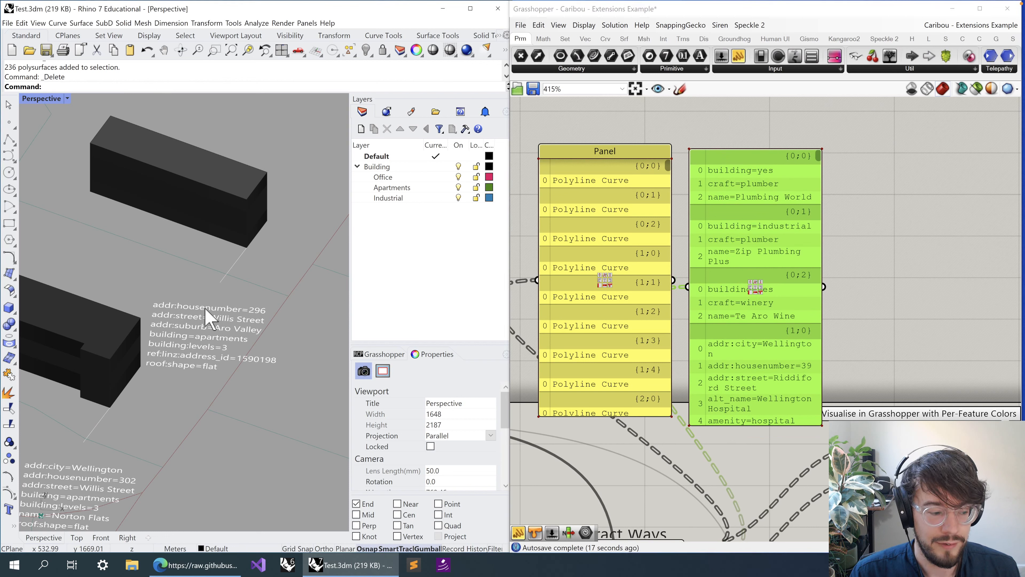
# - Zoom in on the apartment building's metadata label, and line up the top of the Tags panel with the Ways panel
pyautogui.scroll(4, 207, 323)
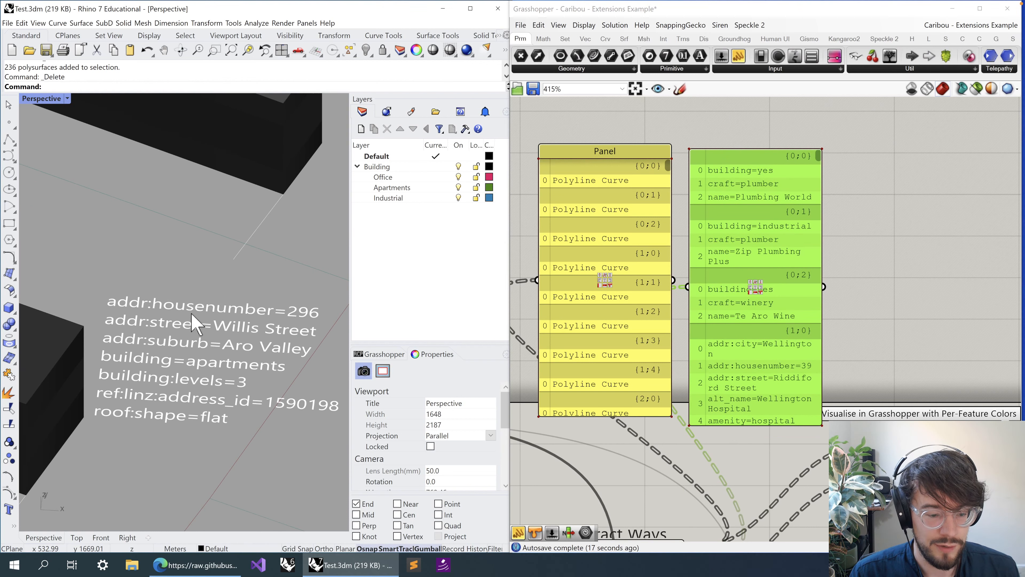
pyautogui.click(847, 209)
pyautogui.moveTo(748, 208); pyautogui.dragTo(746, 203)
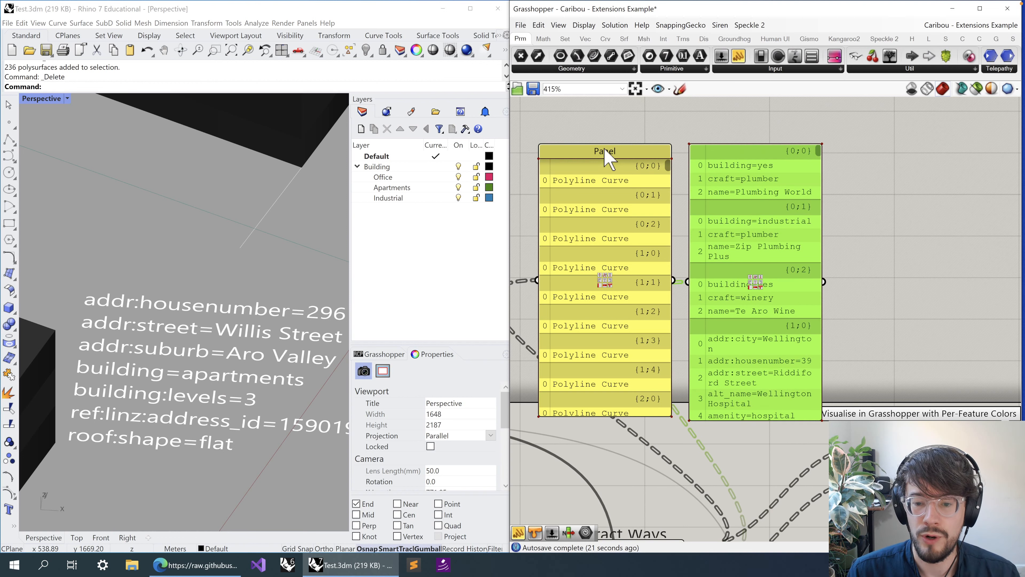
# - Compare the branch paths in the Polyline Curve panel with the matching tag branches in the adjacent panel, marking {0;0} and {0;2}
pyautogui.scroll(1, 652, 172)
pyautogui.moveTo(639, 181); pyautogui.dragTo(671, 178, button='right')
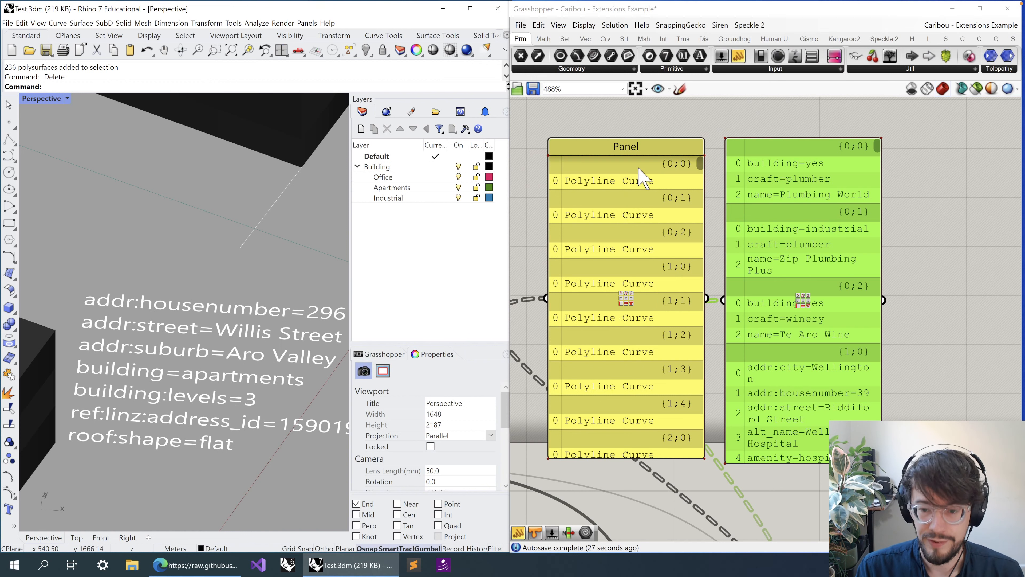
pyautogui.scroll(1, 710, 152)
pyautogui.moveTo(704, 152)
pyautogui.mouseDown()
pyautogui.moveTo(648, 154)
pyautogui.moveTo(715, 179)
pyautogui.moveTo(631, 164)
pyautogui.moveTo(717, 150)
pyautogui.moveTo(703, 175)
pyautogui.mouseUp()
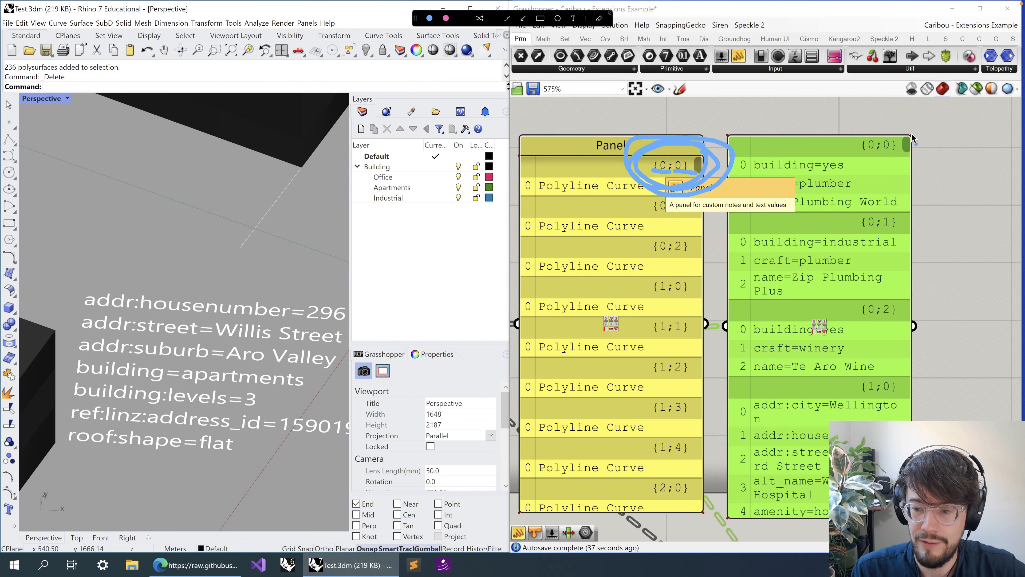
pyautogui.moveTo(913, 139)
pyautogui.mouseDown()
pyautogui.moveTo(848, 165)
pyautogui.moveTo(855, 137)
pyautogui.mouseUp()
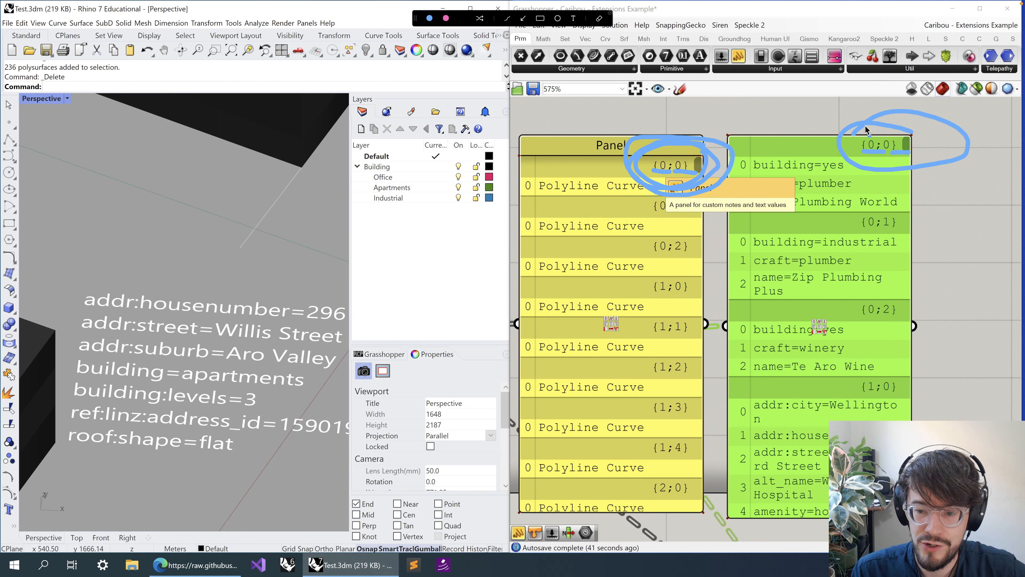
pyautogui.moveTo(743, 151)
pyautogui.mouseDown()
pyautogui.moveTo(743, 200)
pyautogui.moveTo(863, 208)
pyautogui.moveTo(917, 166)
pyautogui.mouseUp()
pyautogui.moveTo(712, 198); pyautogui.dragTo(598, 197)
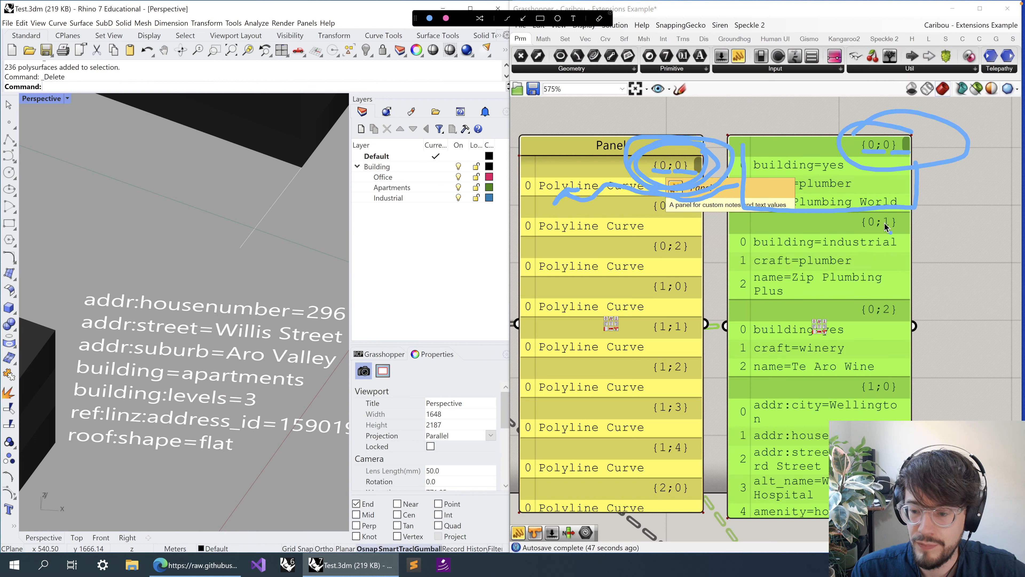
pyautogui.moveTo(852, 325)
pyautogui.mouseDown()
pyautogui.moveTo(922, 288)
pyautogui.moveTo(857, 295)
pyautogui.mouseUp()
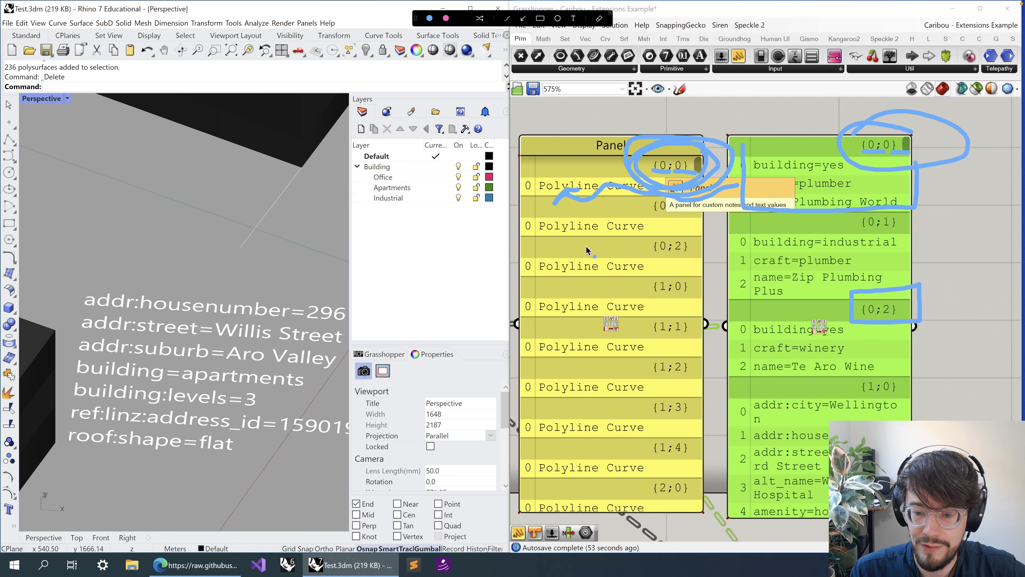
pyautogui.moveTo(526, 254)
pyautogui.mouseDown()
pyautogui.moveTo(664, 255)
pyautogui.moveTo(702, 287)
pyautogui.moveTo(526, 290)
pyautogui.mouseUp()
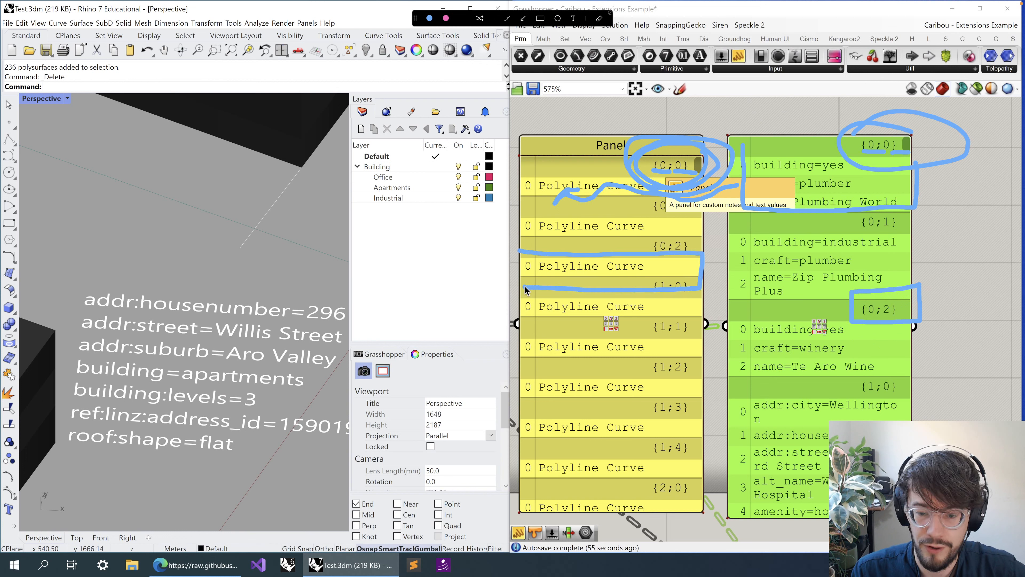
pyautogui.moveTo(725, 288); pyautogui.dragTo(858, 311)
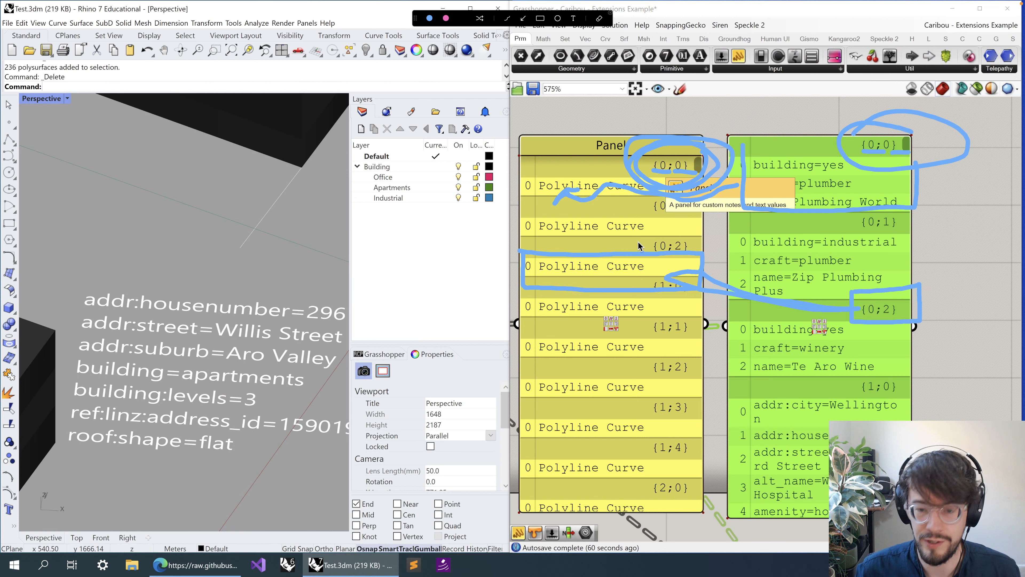
pyautogui.press('Escape')
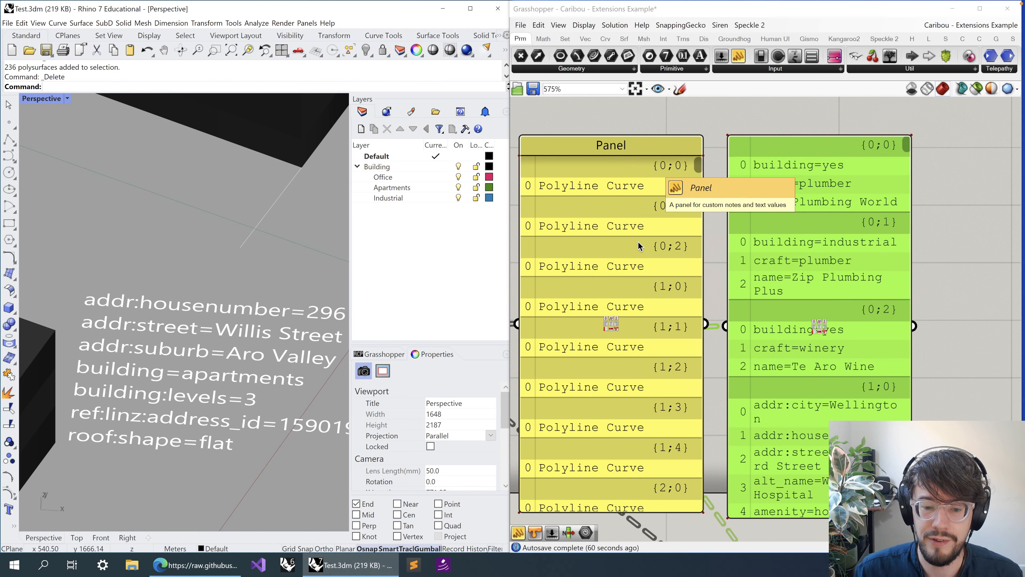
# - Trace the Geometry and Data parameters of the "Attach metadata labels to each geometry item" group back to the Buildings component
pyautogui.click(635, 88)
pyautogui.moveTo(761, 409); pyautogui.dragTo(618, 361, button='right')
pyautogui.scroll(5, 749, 319)
pyautogui.scroll(-1, 659, 369)
pyautogui.moveTo(923, 406); pyautogui.dragTo(664, 322)
pyautogui.click(561, 258)
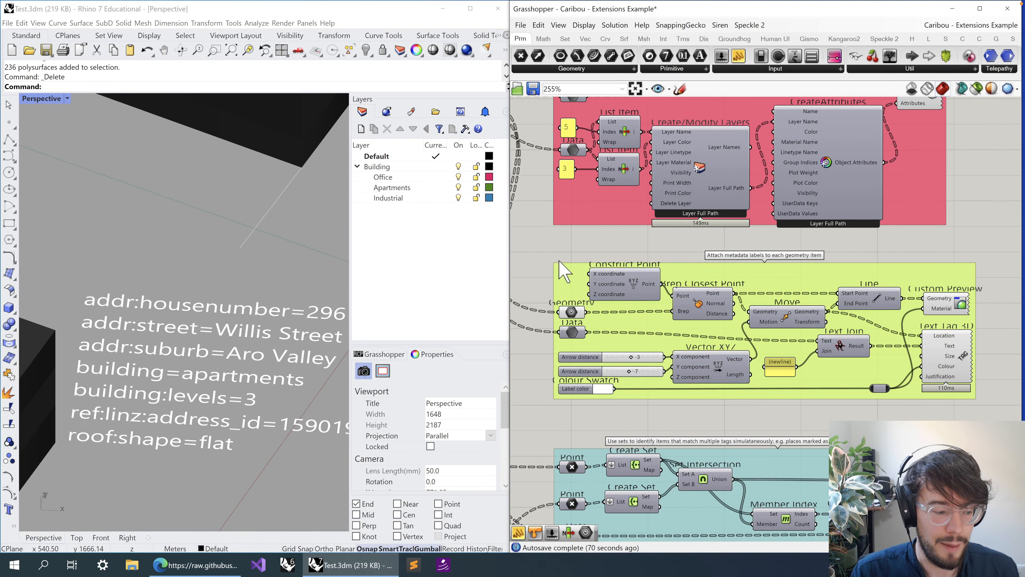
pyautogui.click(575, 312)
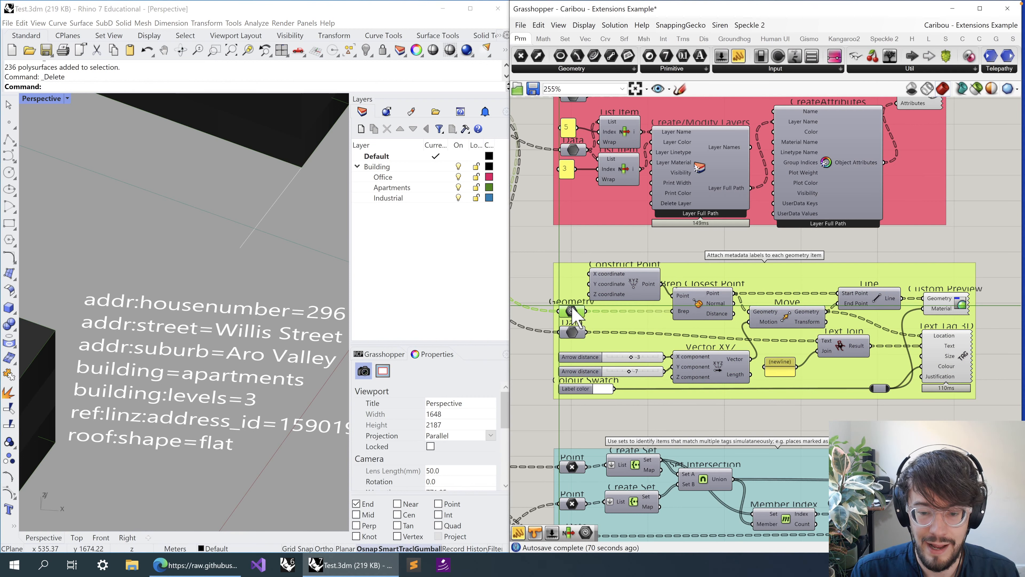
pyautogui.moveTo(549, 260); pyautogui.dragTo(621, 299, button='right')
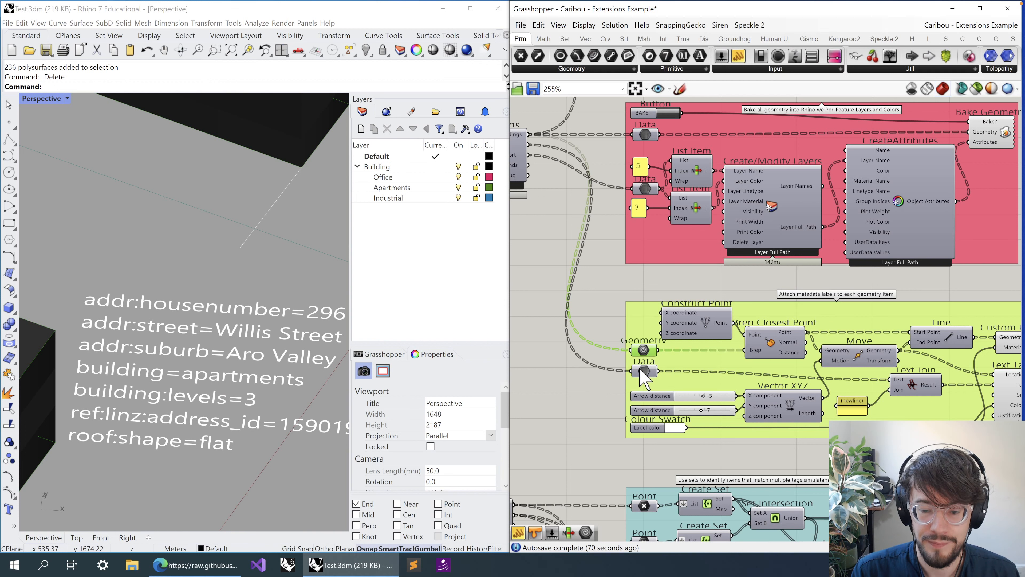
pyautogui.moveTo(536, 167); pyautogui.dragTo(562, 184, button='right')
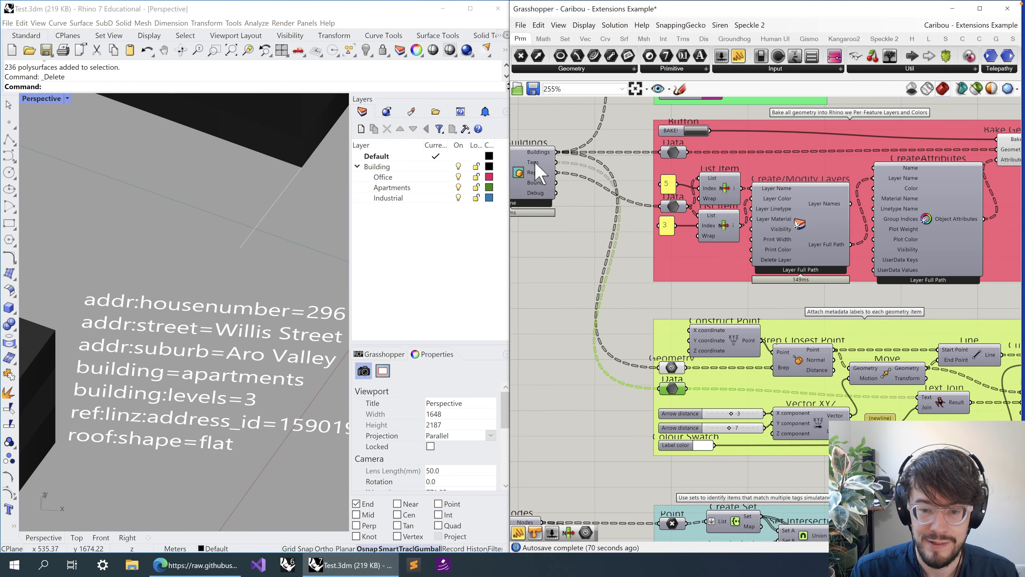
# - Examine the Text Tag 3D component at the end of the metadata label group alongside its label in the Rhino viewport
pyautogui.moveTo(930, 404); pyautogui.dragTo(787, 384, button='right')
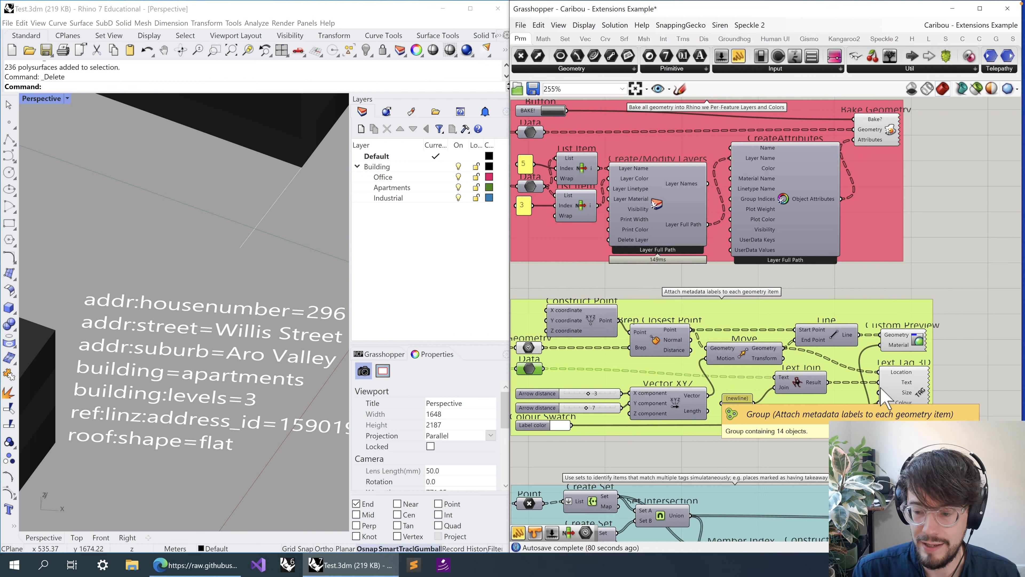
pyautogui.click(896, 384)
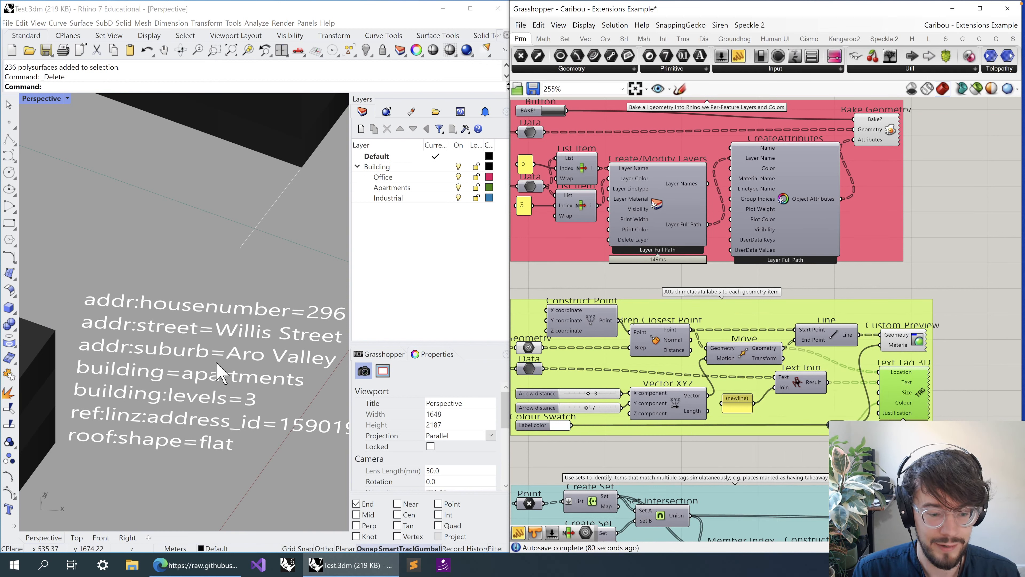
pyautogui.scroll(-3, 226, 374)
pyautogui.scroll(1, 230, 372)
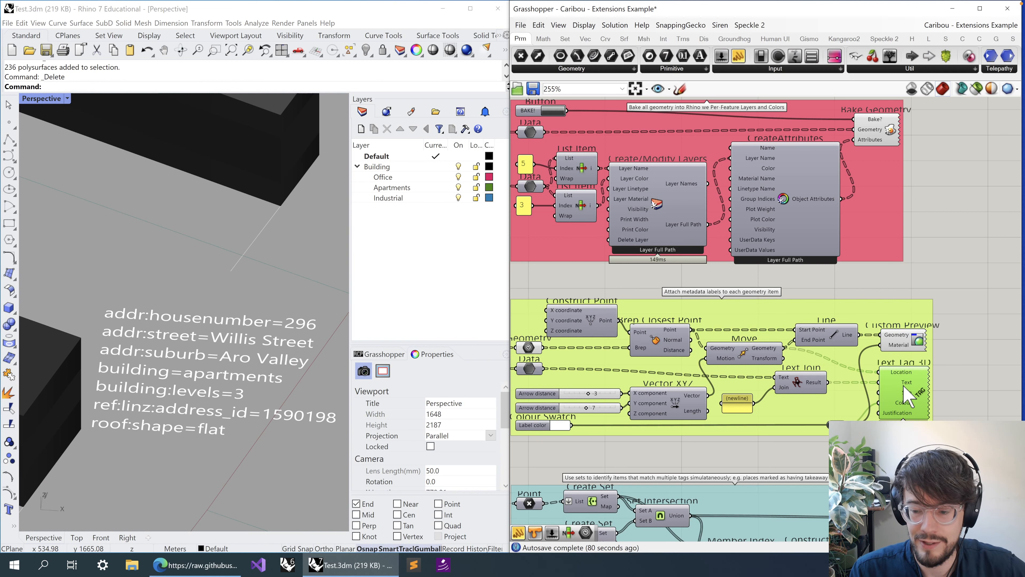
pyautogui.scroll(2, 903, 385)
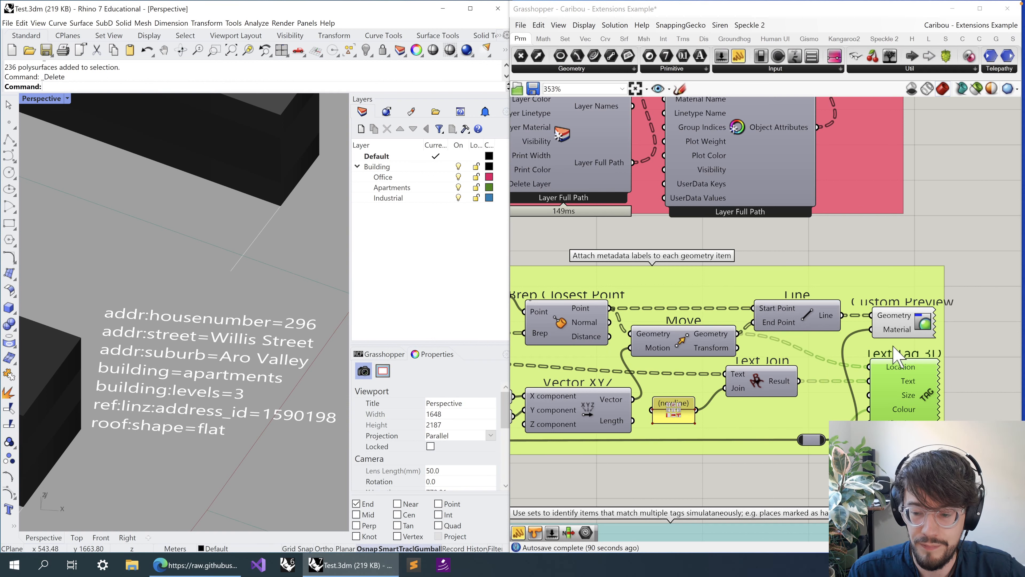
pyautogui.click(941, 381)
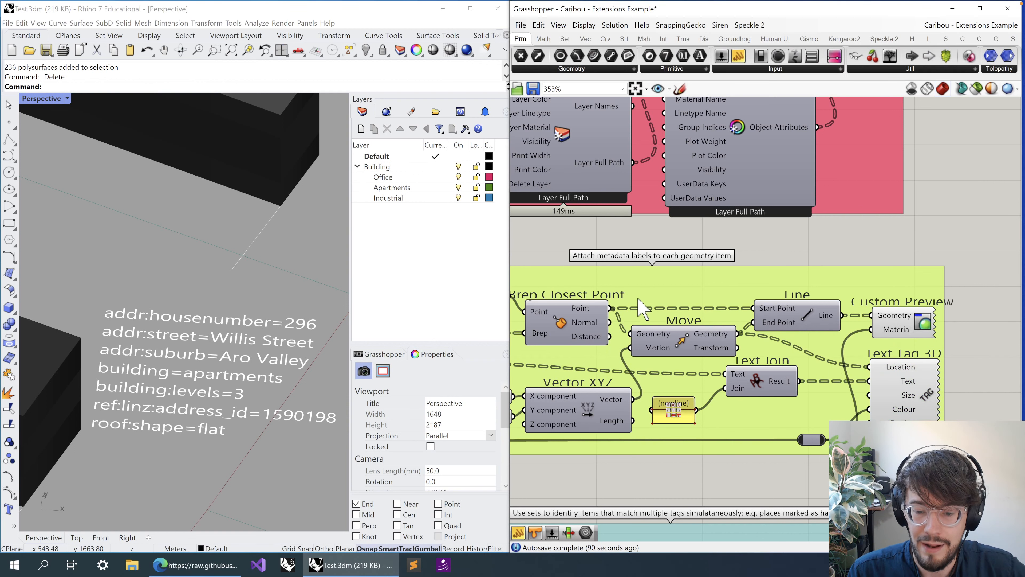
# - Select the Brep Closest Point, Move, Line and Text Join components and inspect the leader lines and labels beside the apartment buildings
pyautogui.moveTo(580, 253); pyautogui.dragTo(662, 245, button='right')
pyautogui.moveTo(589, 224)
pyautogui.mouseDown()
pyautogui.moveTo(852, 410)
pyautogui.moveTo(922, 398)
pyautogui.mouseUp()
pyautogui.moveTo(578, 355); pyautogui.dragTo(578, 355)
pyautogui.scroll(-2, 198, 283)
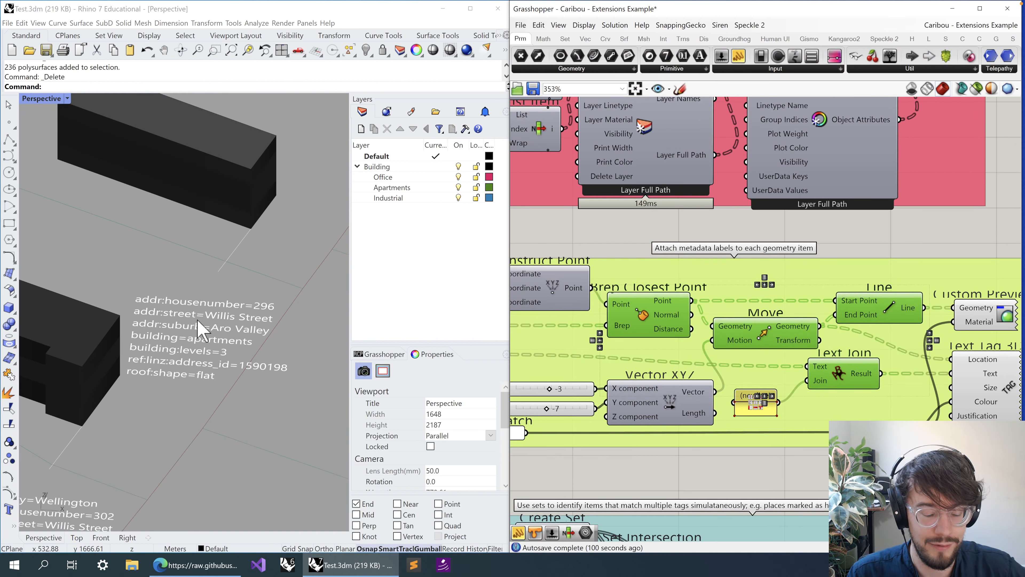
pyautogui.scroll(-1, 247, 252)
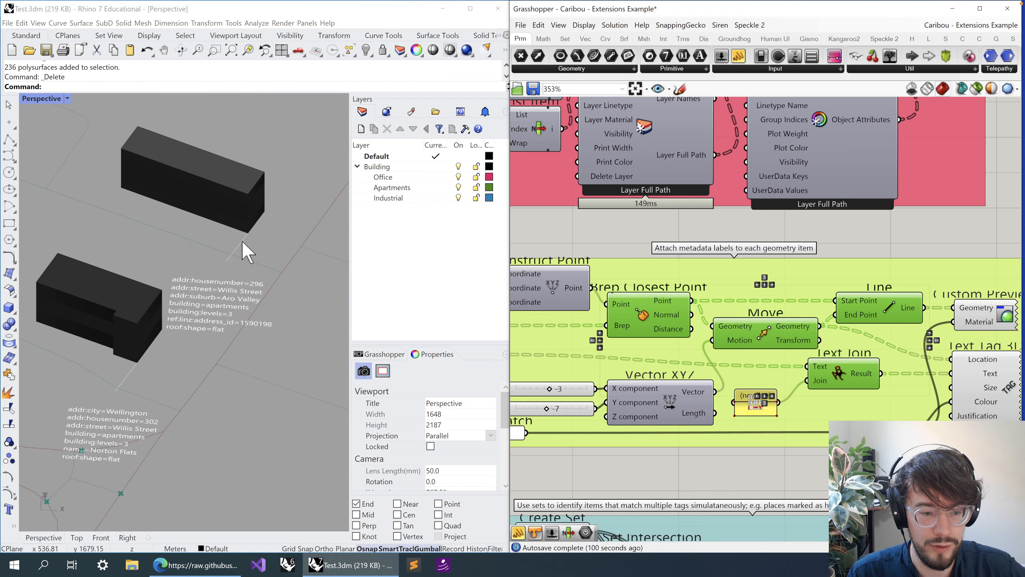
pyautogui.scroll(1, 91, 432)
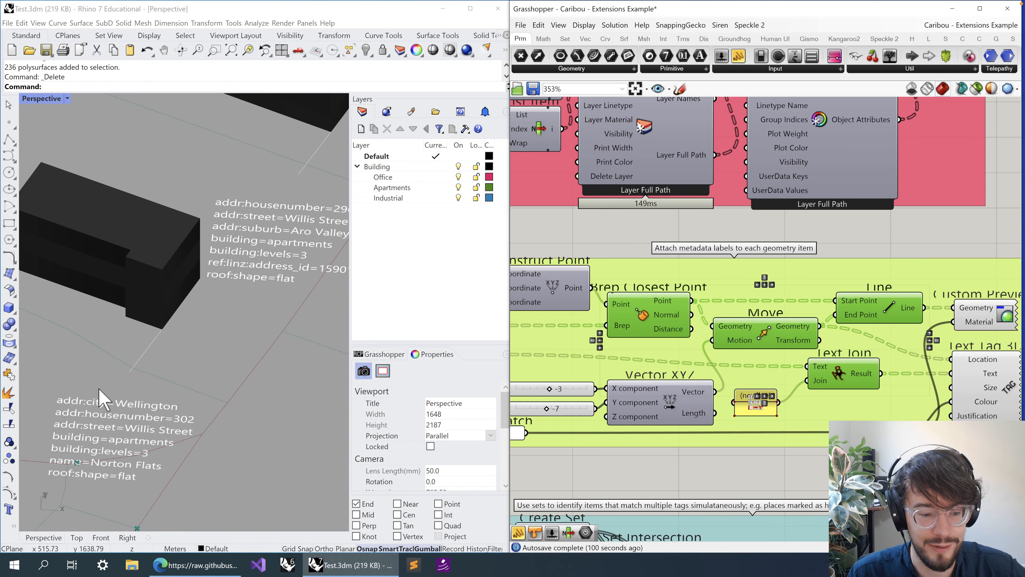
pyautogui.scroll(-2, 99, 394)
pyautogui.scroll(1, 238, 249)
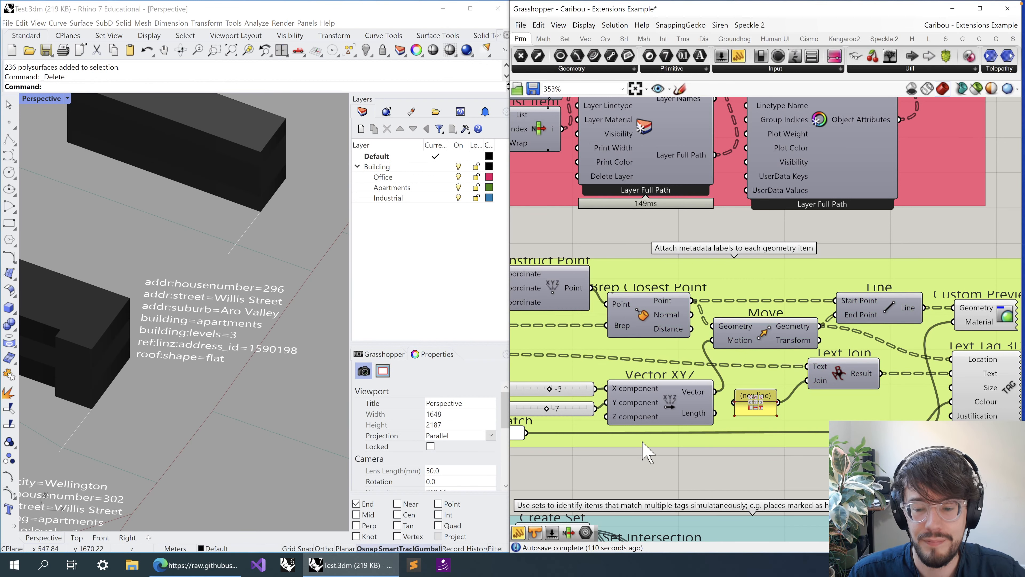
# - Inspect the metadata labels attached to the black apartment buildings across the Rhino model, including the tall tower
pyautogui.moveTo(618, 354); pyautogui.dragTo(569, 314, button='right')
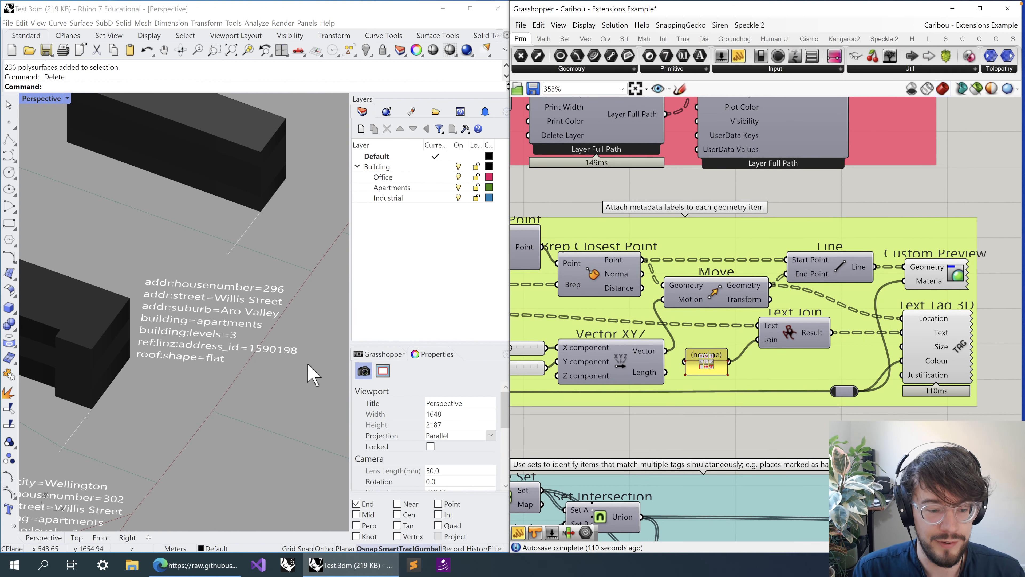
pyautogui.scroll(-3, 248, 313)
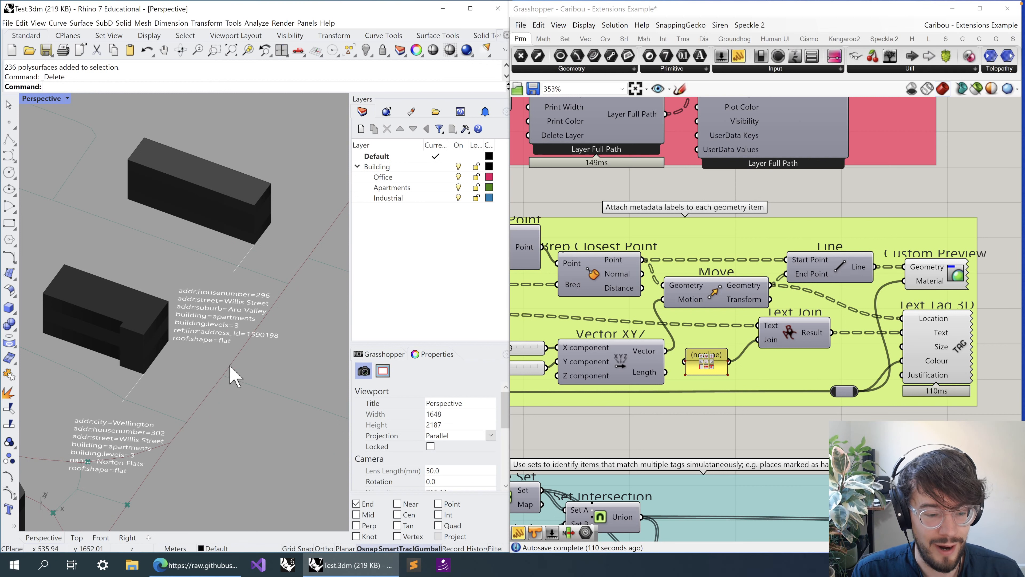
pyautogui.scroll(-5, 208, 355)
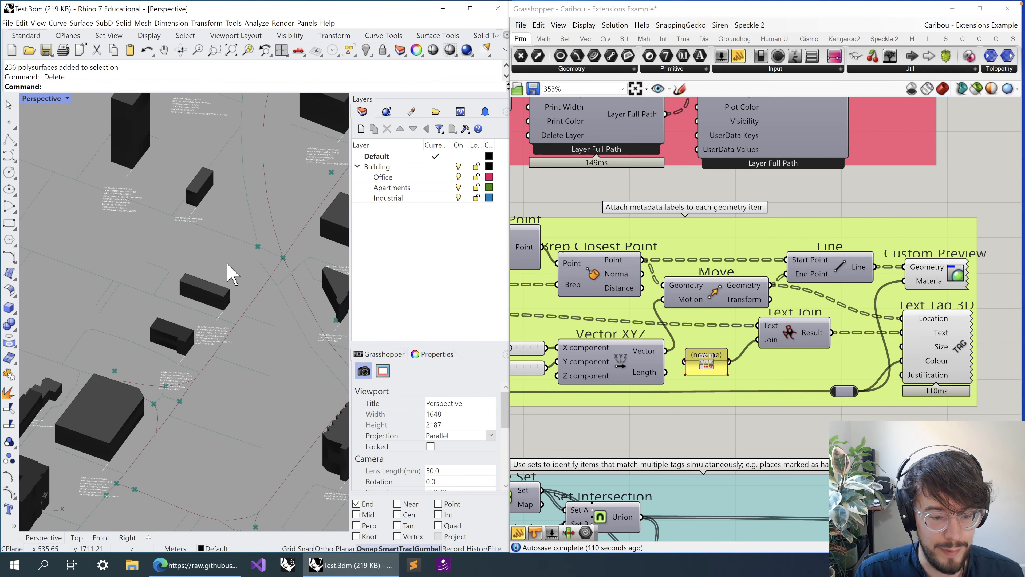
pyautogui.scroll(10, 224, 378)
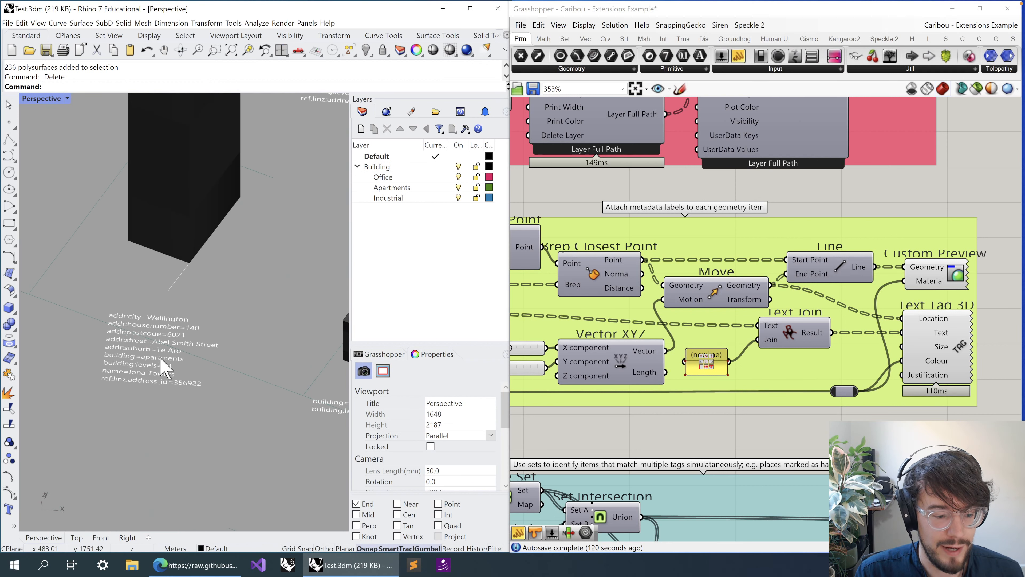
pyautogui.scroll(4, 161, 358)
pyautogui.scroll(-6, 190, 386)
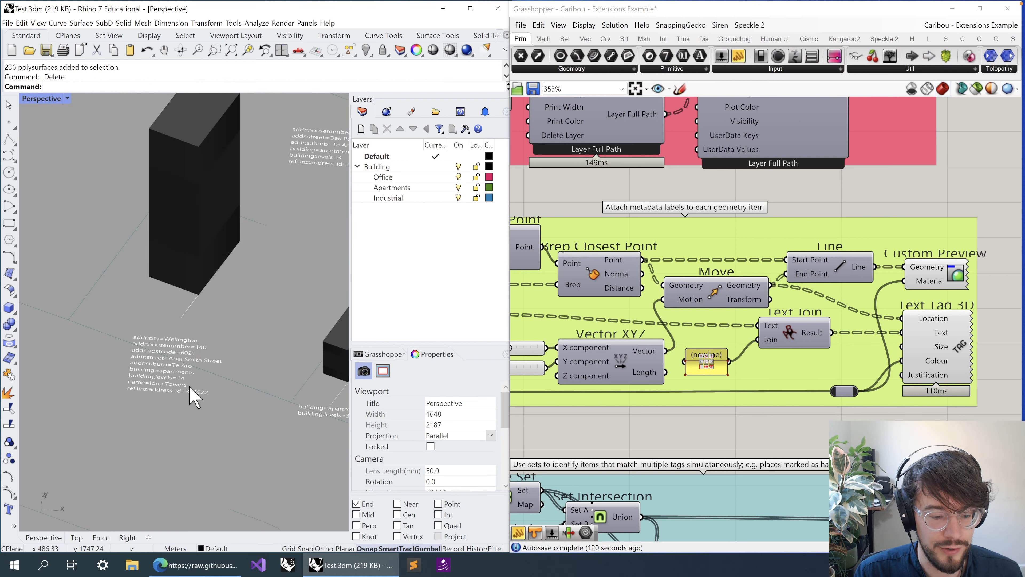
pyautogui.scroll(-2, 189, 387)
pyautogui.moveTo(276, 456); pyautogui.dragTo(121, 261, button='right')
pyautogui.moveTo(235, 416); pyautogui.dragTo(89, 404, button='right')
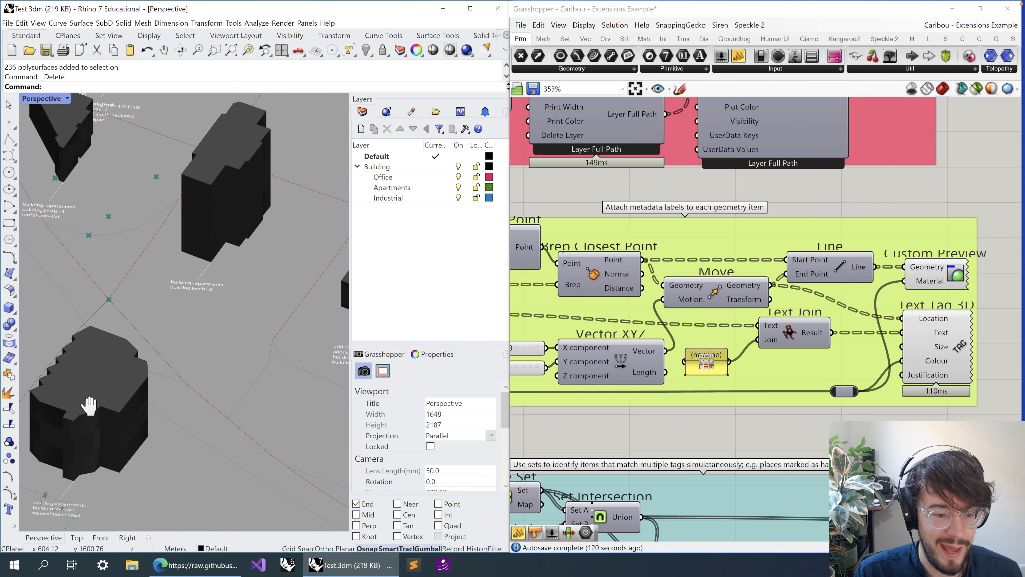
# - Inspect the metadata labels of the pink industrial building and the blue office buildings in the Rhino model
pyautogui.scroll(-5, 208, 349)
pyautogui.scroll(3, 92, 472)
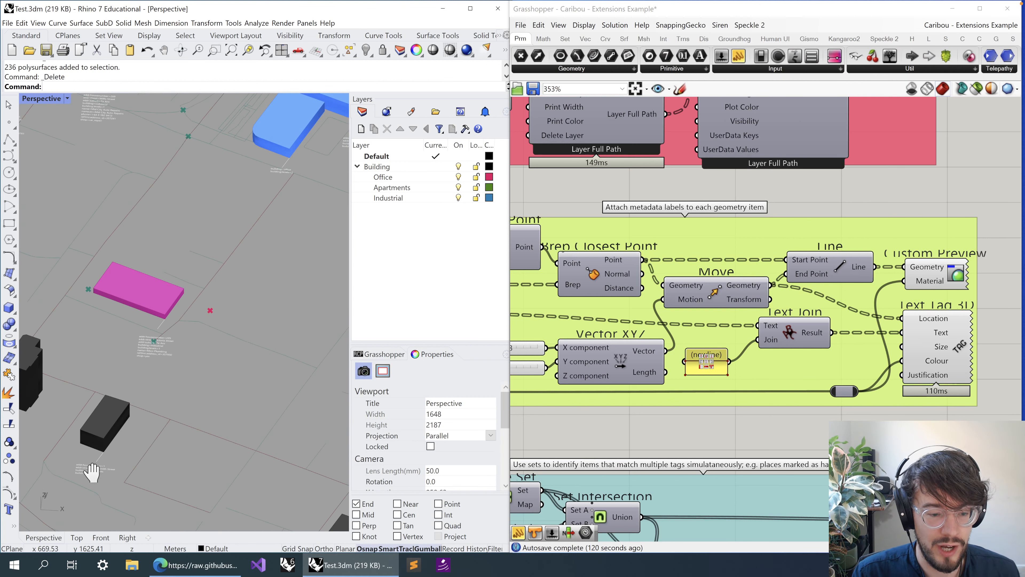
pyautogui.scroll(5, 155, 327)
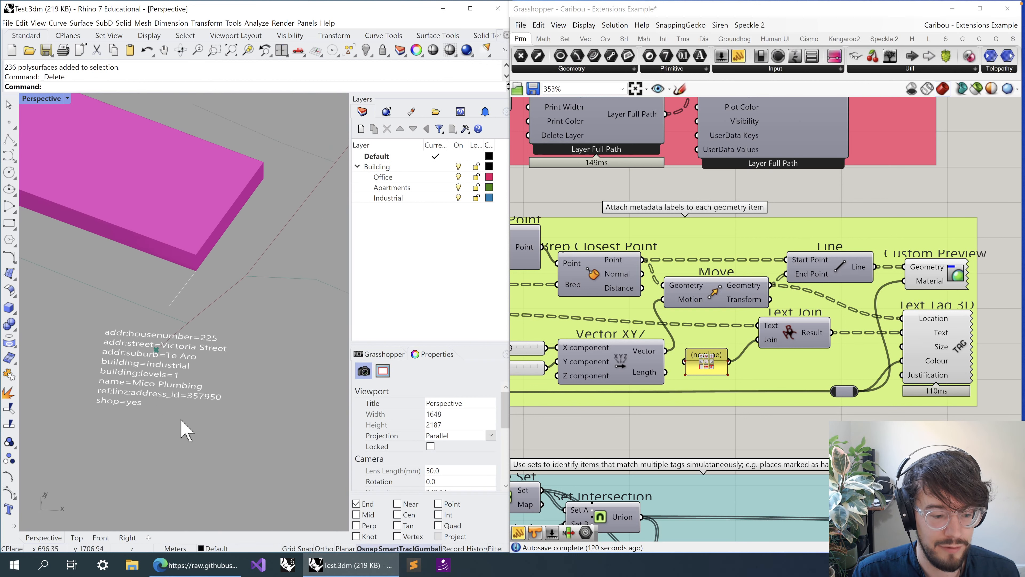
pyautogui.scroll(-5, 210, 311)
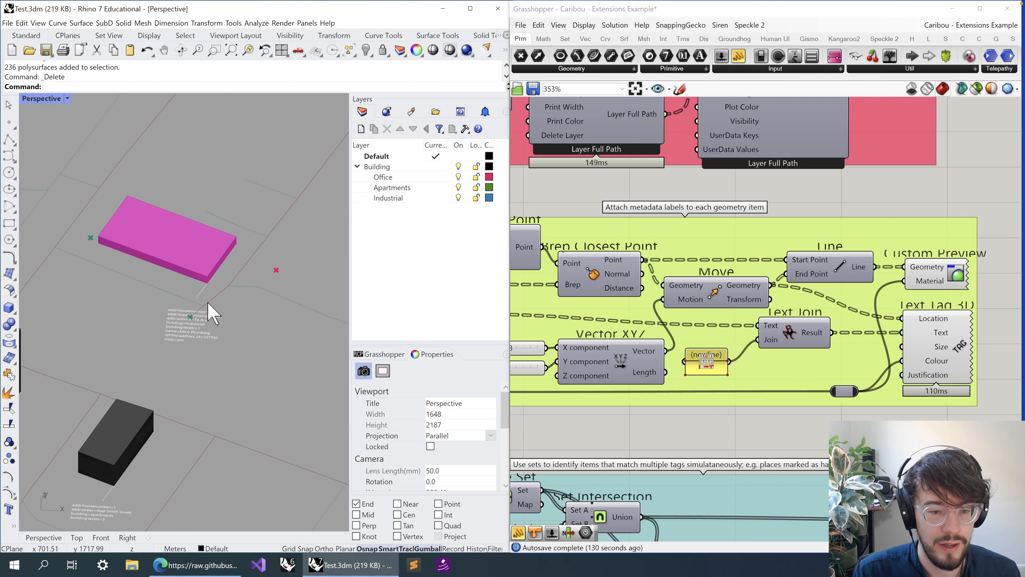
pyautogui.keyDown('shift'); pyautogui.moveTo(313, 119); pyautogui.dragTo(167, 311, button='right'); pyautogui.keyUp('shift')
pyautogui.keyDown('shift'); pyautogui.moveTo(265, 210); pyautogui.dragTo(110, 409, button='right'); pyautogui.keyUp('shift')
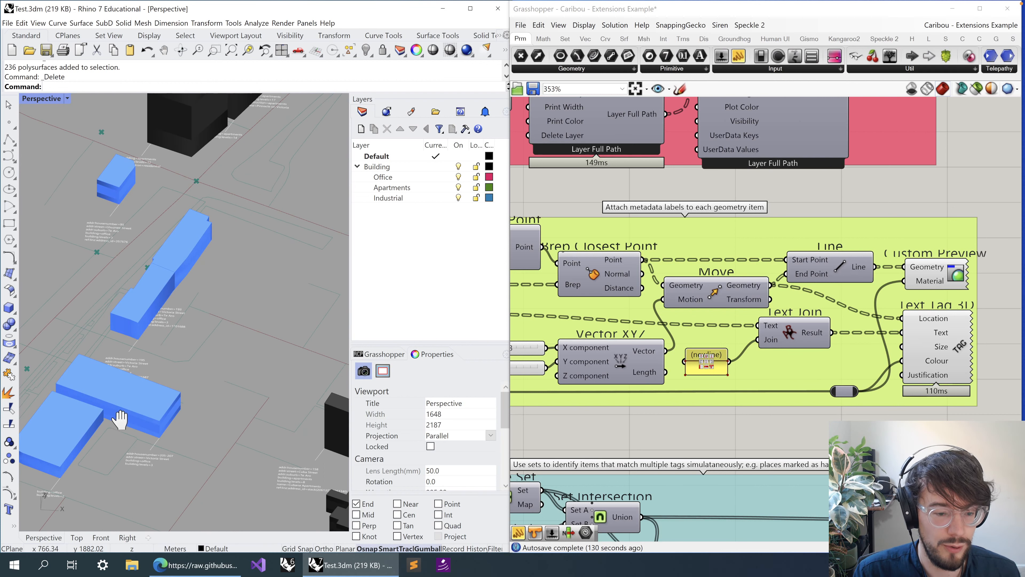
pyautogui.scroll(3, 143, 338)
pyautogui.keyDown('shift'); pyautogui.moveTo(92, 247); pyautogui.dragTo(159, 364, button='right'); pyautogui.keyUp('shift')
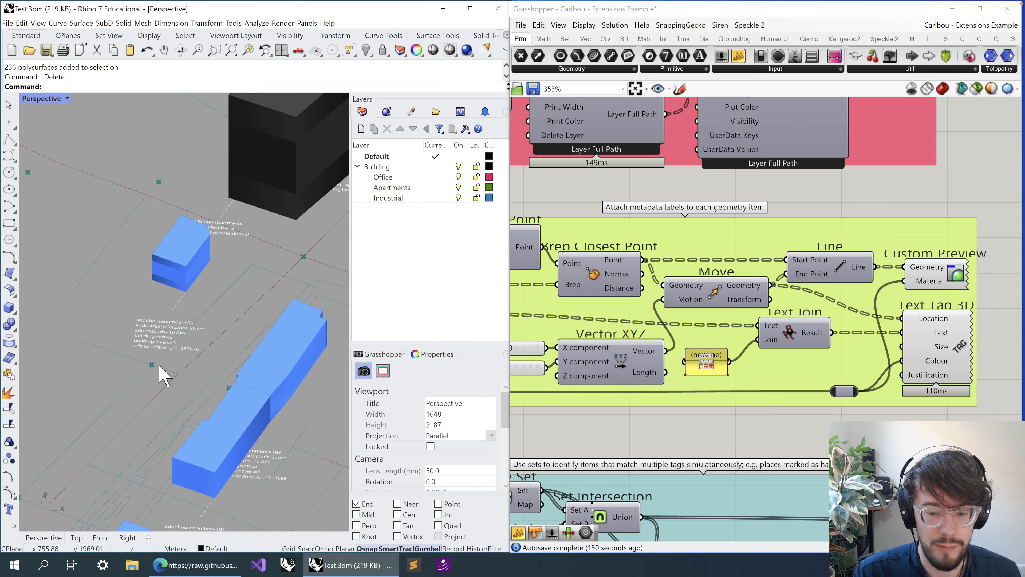
pyautogui.scroll(3, 159, 307)
# - Examine the Construct Point component that feeds Brep Closest Point in the metadata label group
pyautogui.moveTo(587, 408); pyautogui.dragTo(789, 408, button='right')
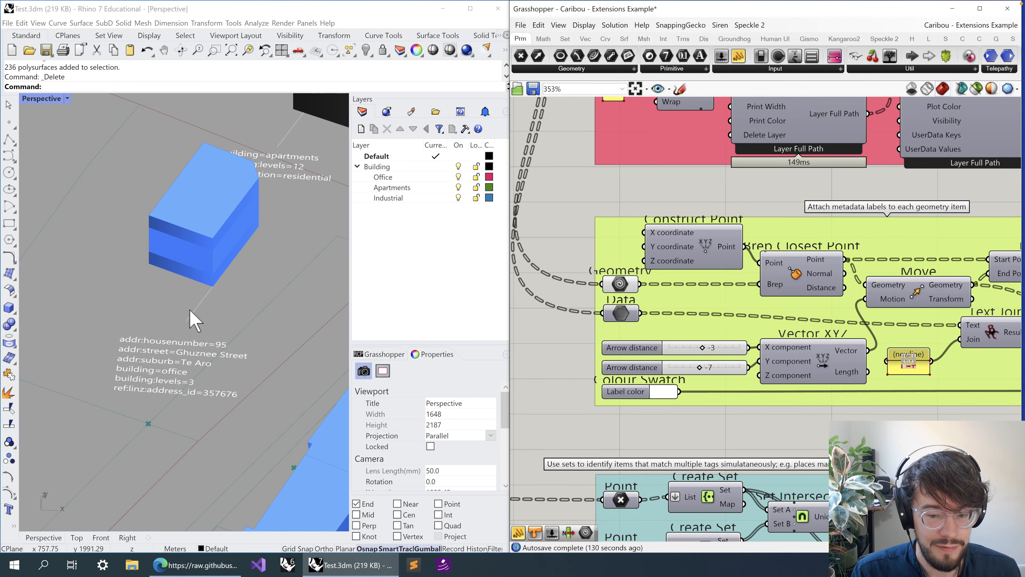
pyautogui.click(212, 239)
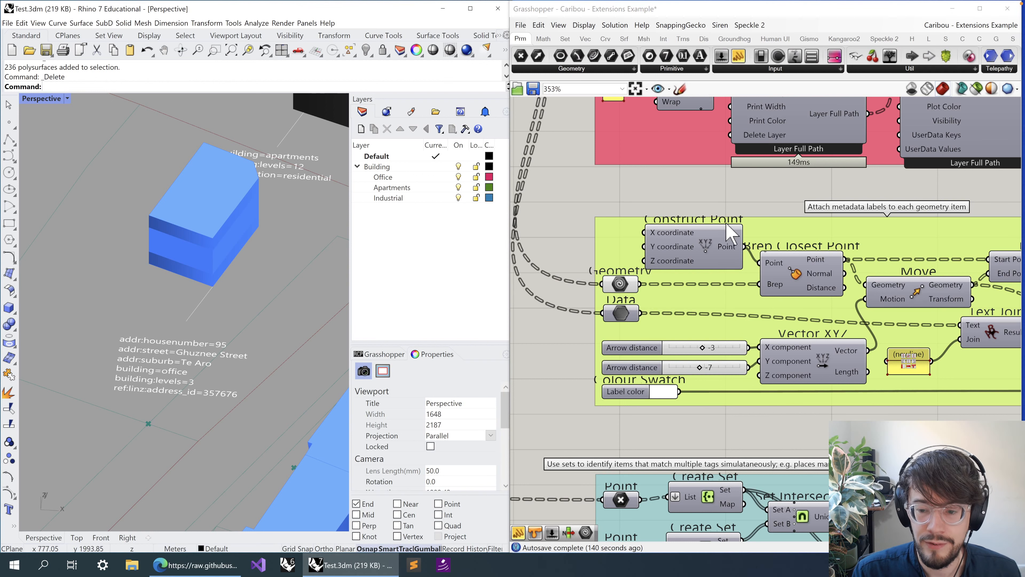
pyautogui.click(732, 235)
pyautogui.moveTo(782, 277); pyautogui.dragTo(787, 374, button='right')
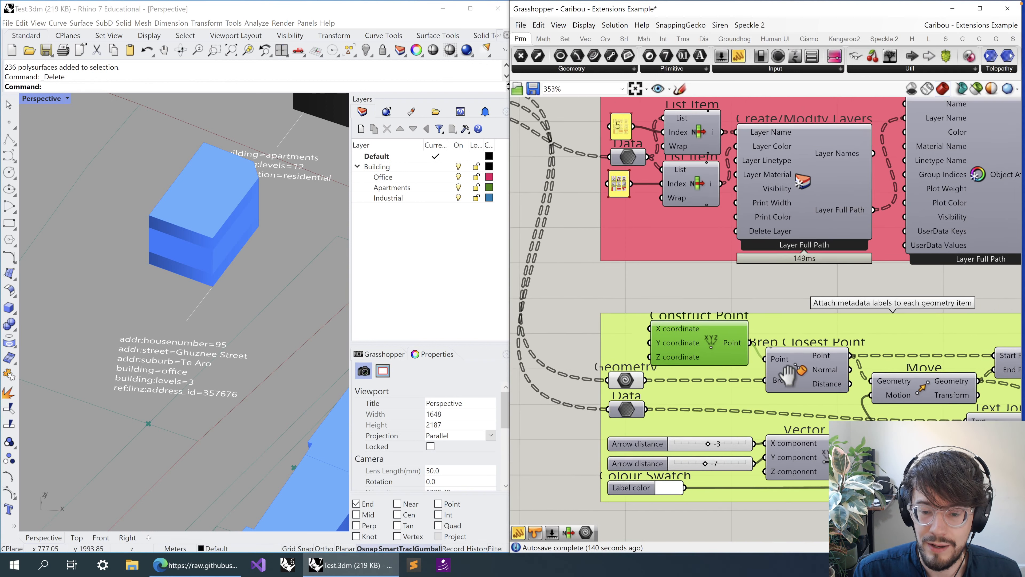
# - Trace the definition from Extract Buildings to Brep Closest Point and examine the office building corner where its leader line starts
pyautogui.scroll(-4, 789, 381)
pyautogui.moveTo(608, 249); pyautogui.dragTo(622, 431, button='right')
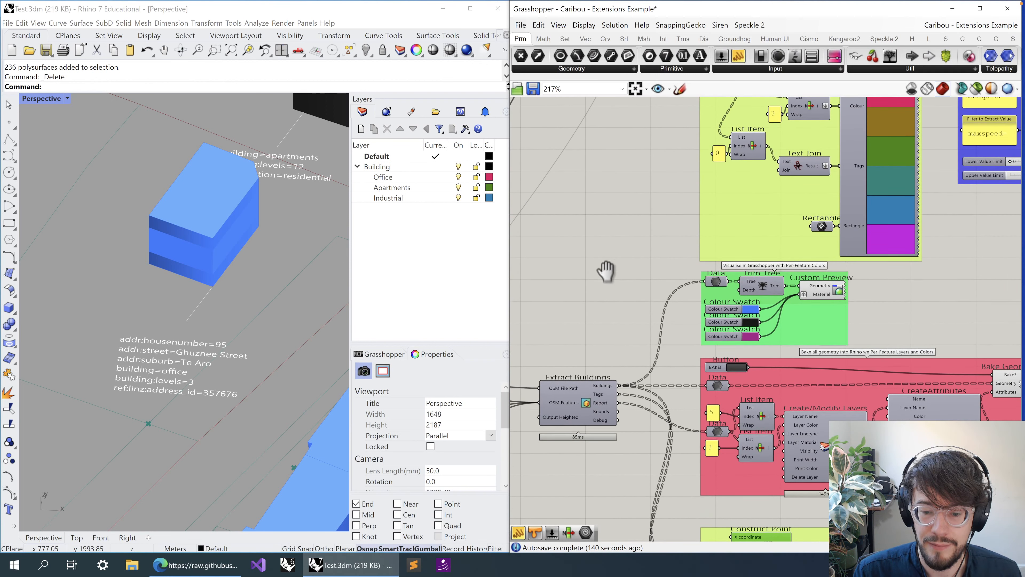
pyautogui.moveTo(606, 272); pyautogui.dragTo(620, 384, button='right')
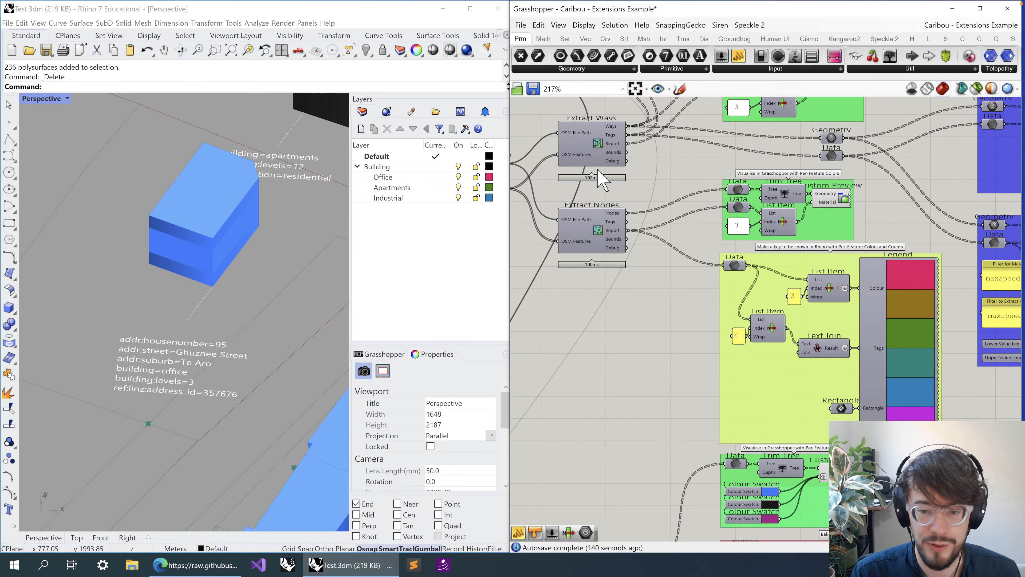
pyautogui.moveTo(643, 394); pyautogui.dragTo(543, 115, button='right')
pyautogui.scroll(3, 714, 317)
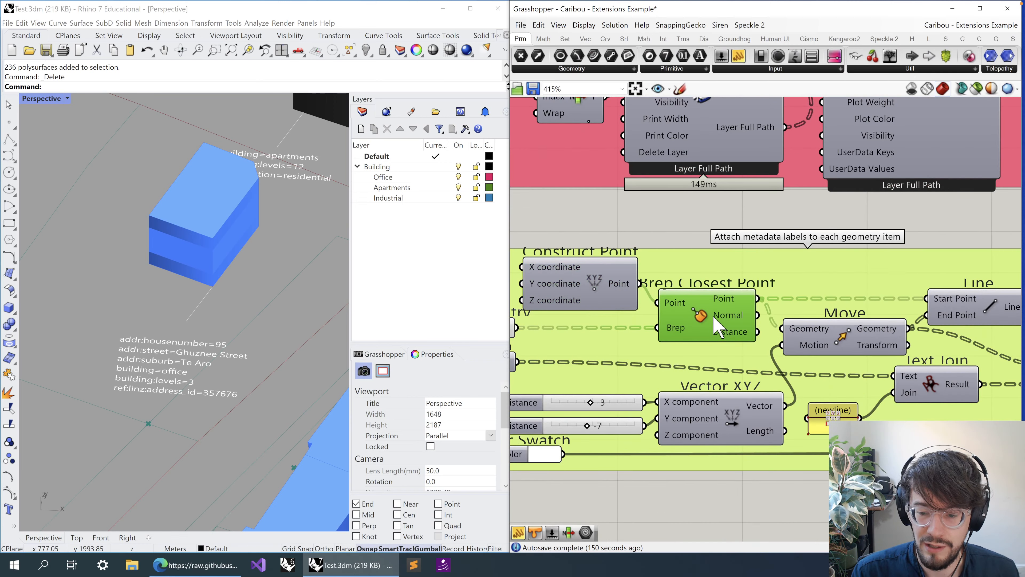
pyautogui.scroll(-2, 714, 317)
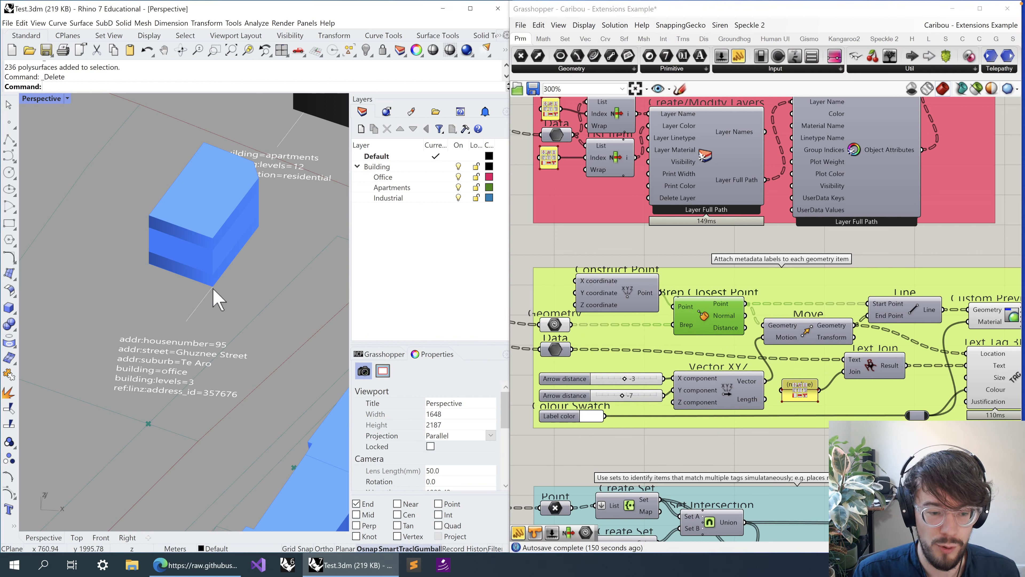
pyautogui.scroll(1, 220, 293)
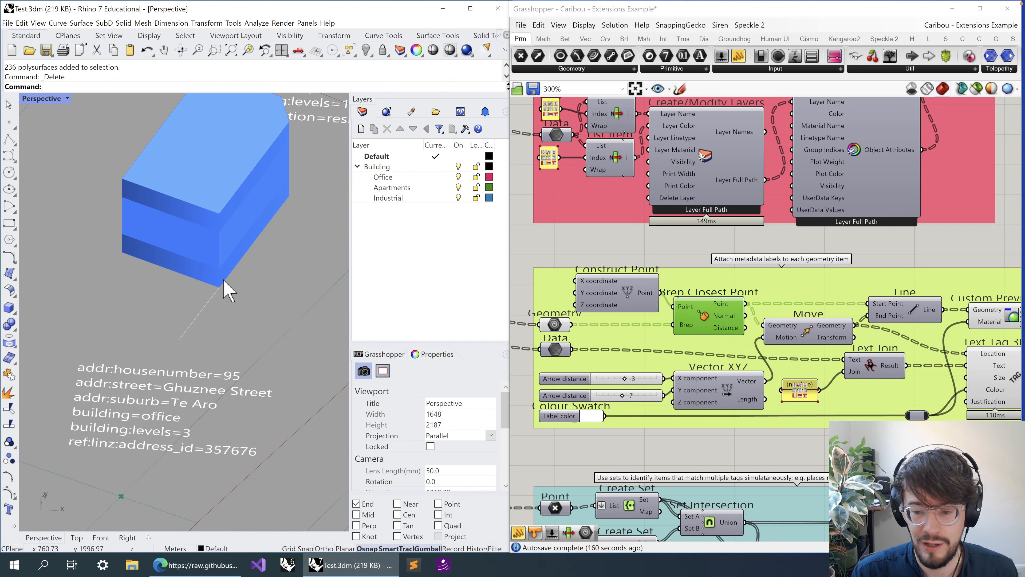
# - Select the Geometry parameter feeding Brep Closest Point and inspect the data it contains
pyautogui.click(553, 325)
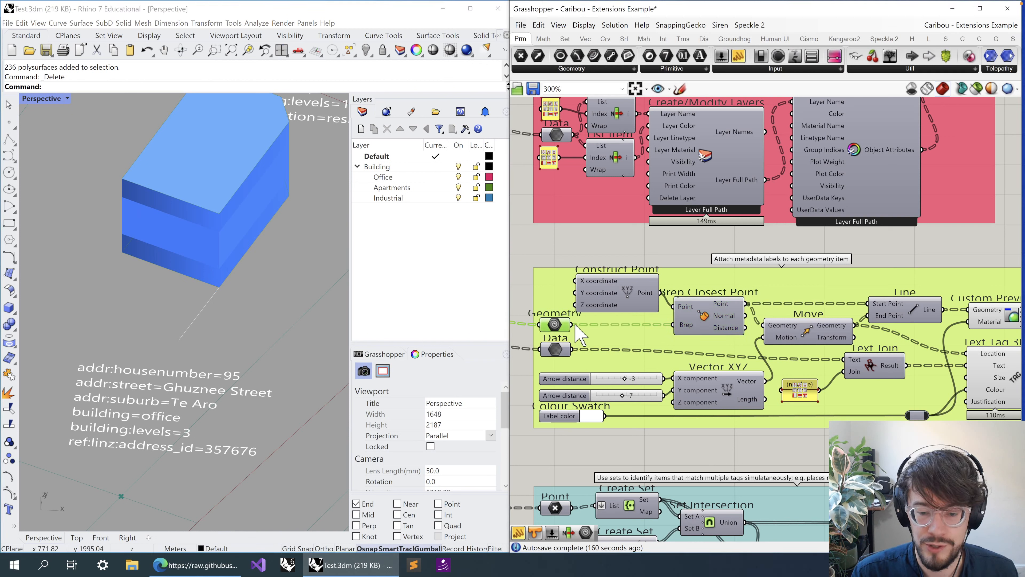
pyautogui.moveTo(570, 325); pyautogui.dragTo(516, 233)
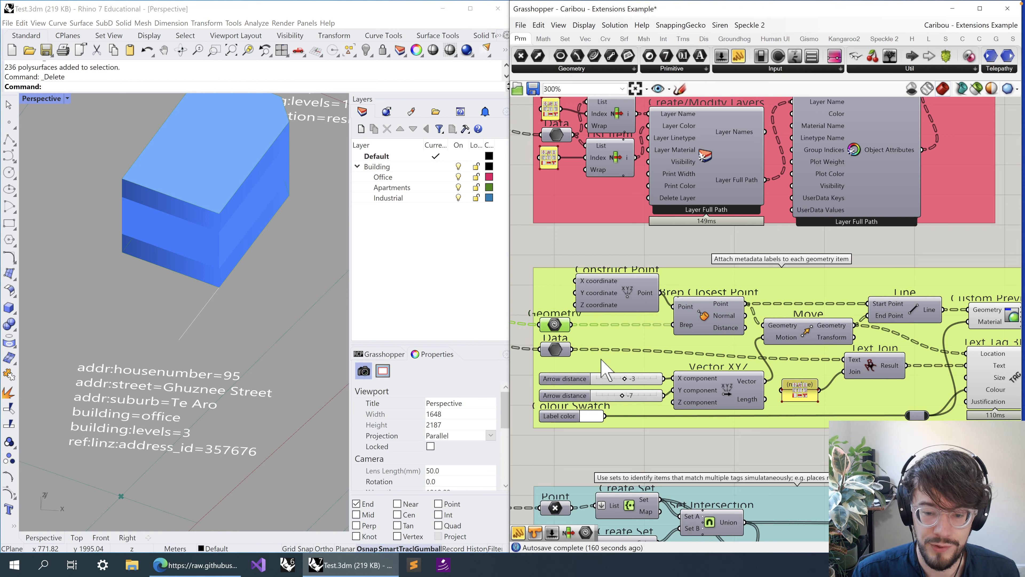
pyautogui.moveTo(557, 325)
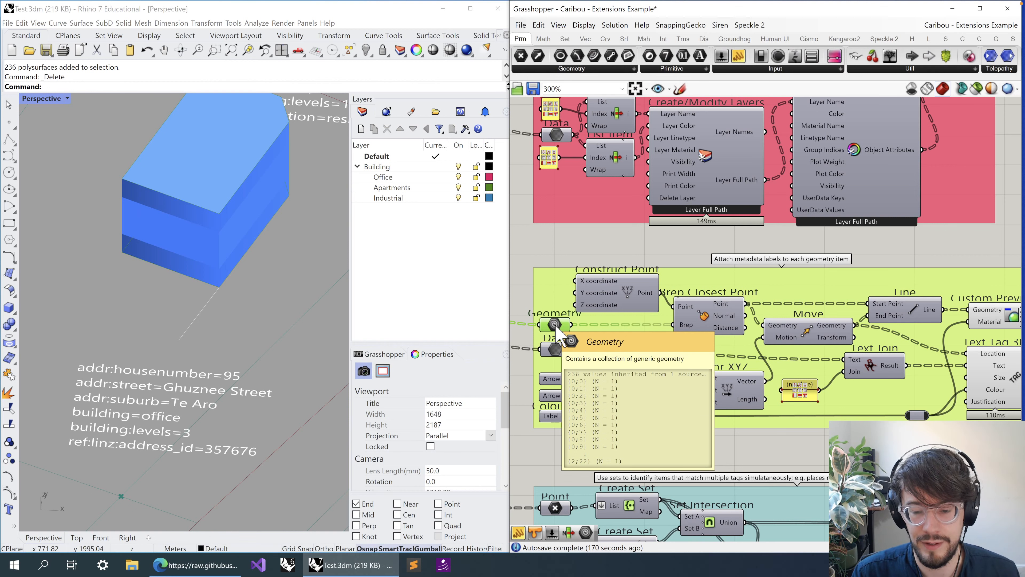
# - Review the complete metadata label group, from Construct Point through to the Custom Preview and Text Tag 3D components
pyautogui.scroll(-2, 580, 330)
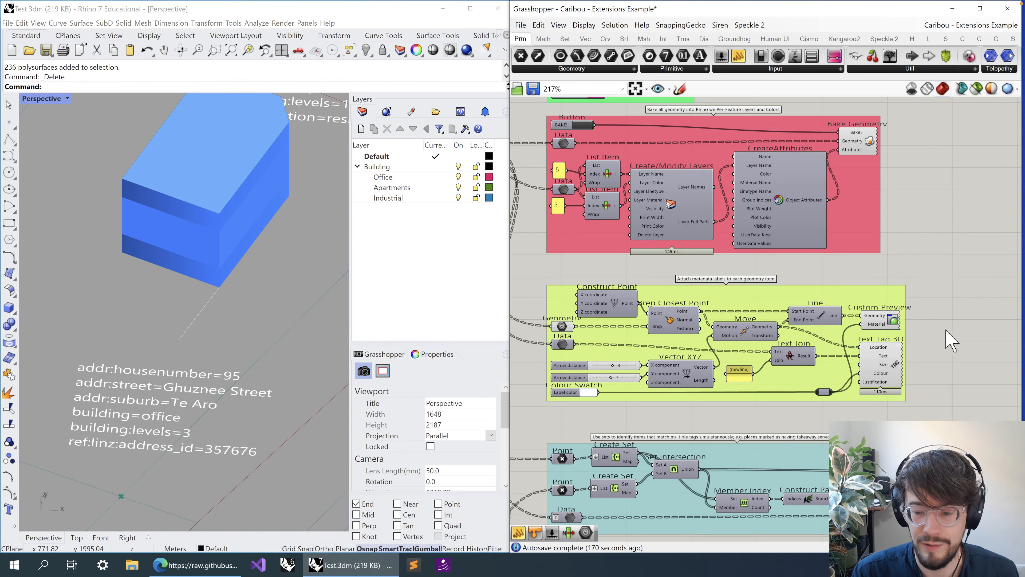
pyautogui.moveTo(948, 337); pyautogui.dragTo(950, 284, button='right')
pyautogui.moveTo(951, 371); pyautogui.dragTo(545, 230)
pyautogui.click(545, 233)
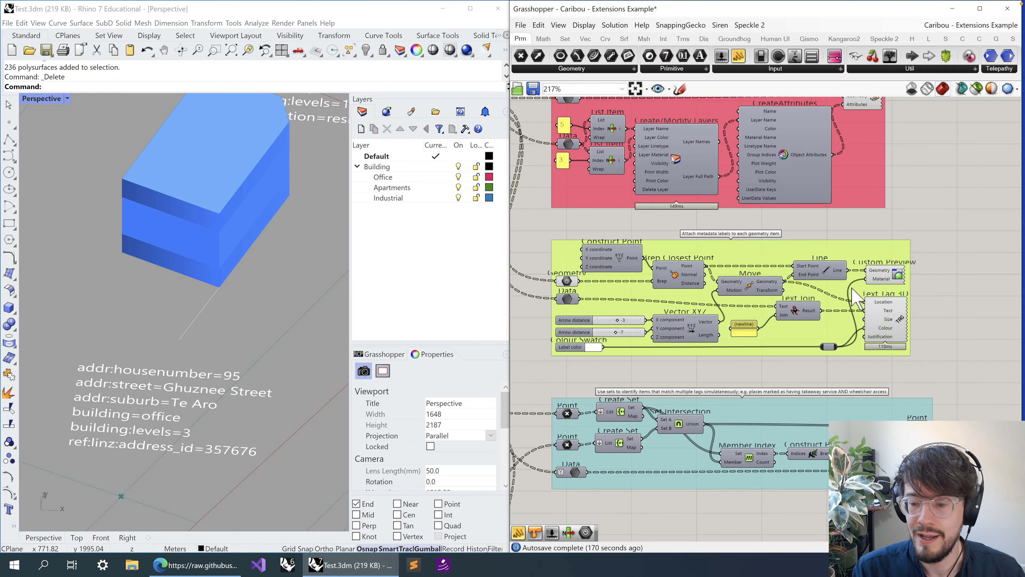
pyautogui.click(753, 265)
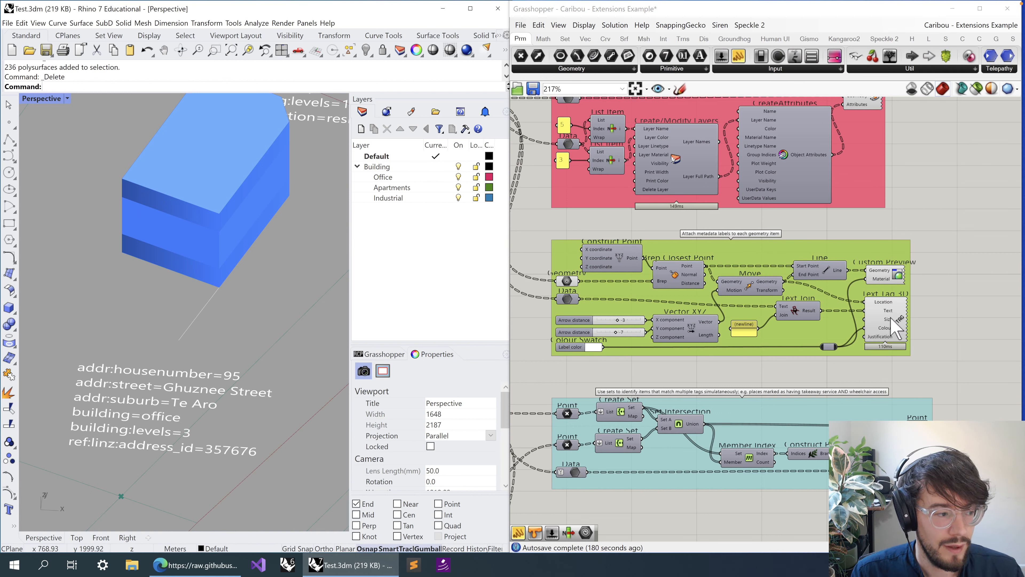
pyautogui.click(918, 202)
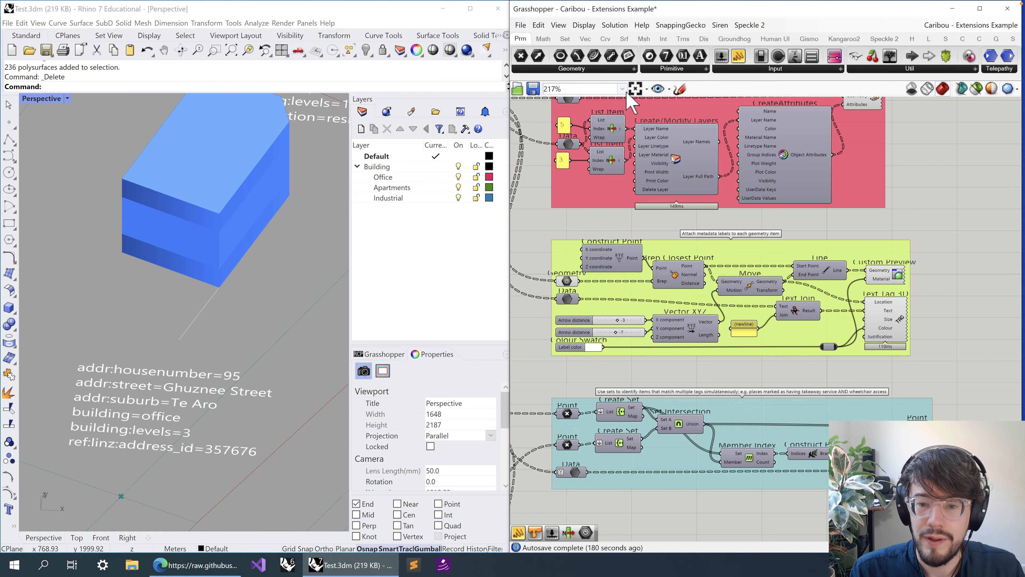
# - Fit the whole definition on the canvas and survey the coloured buildings across the Rhino model
pyautogui.click(635, 89)
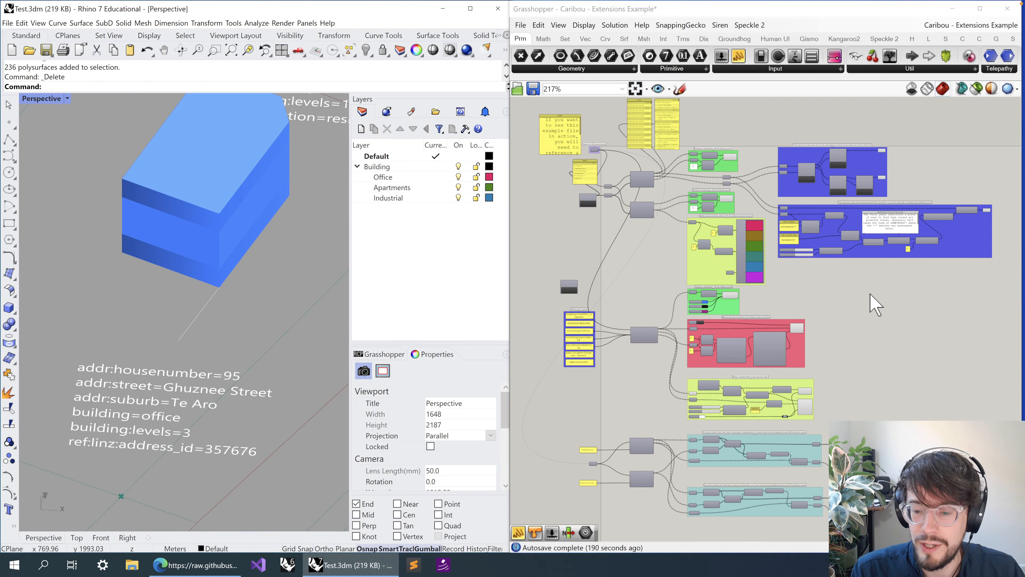
pyautogui.scroll(-5, 252, 293)
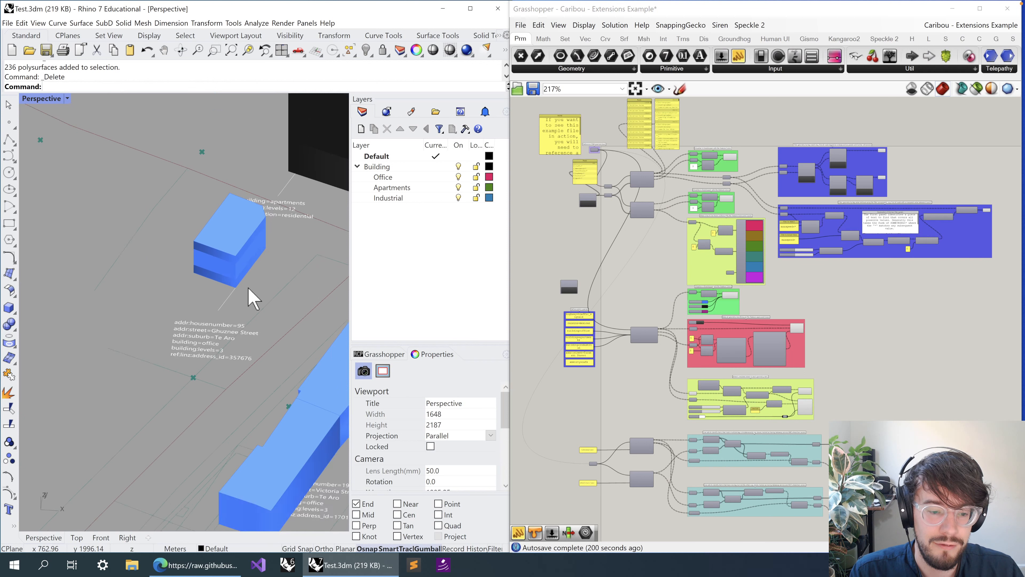
pyautogui.scroll(-3, 249, 289)
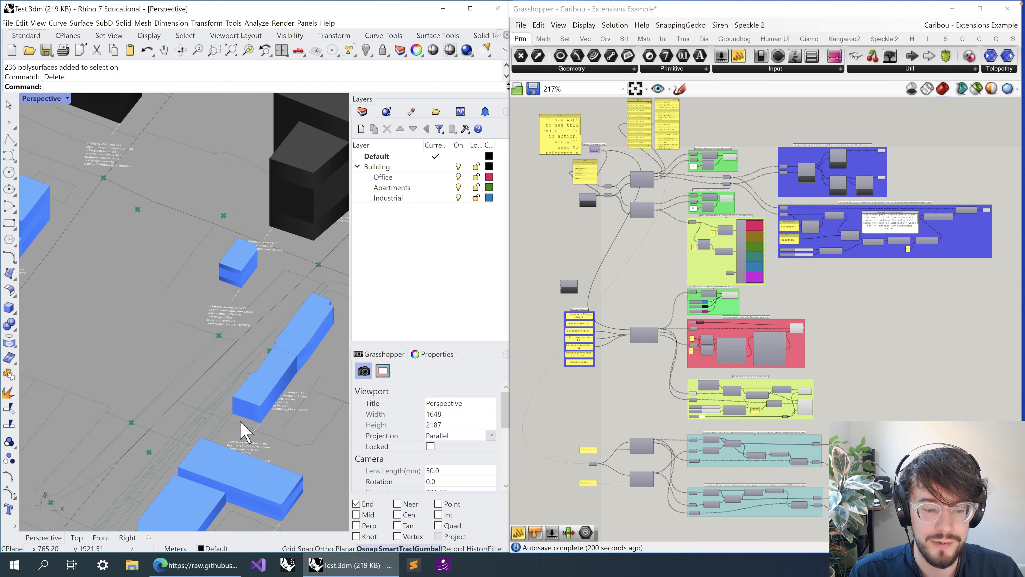
pyautogui.scroll(-8, 248, 428)
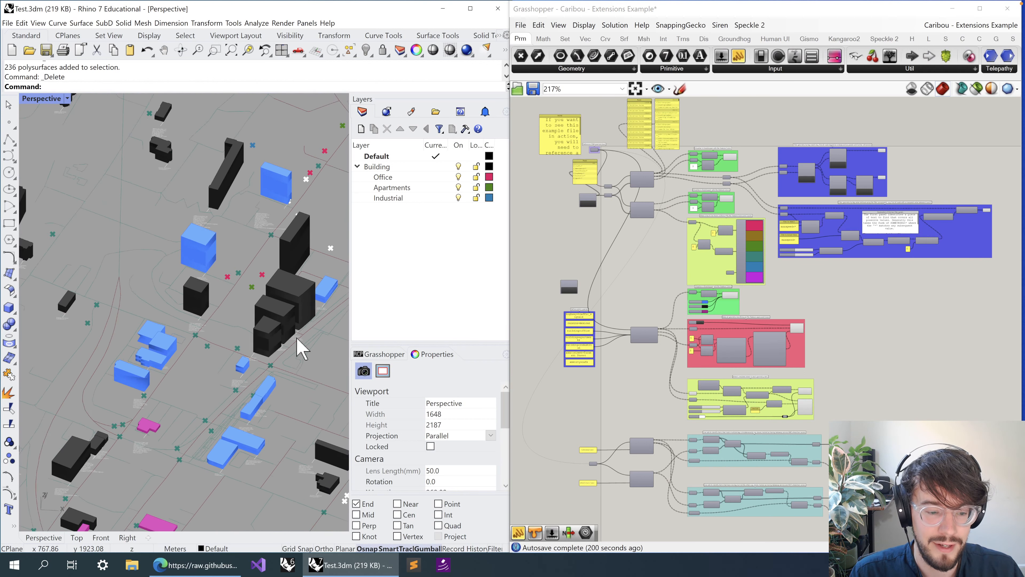
pyautogui.scroll(5, 238, 451)
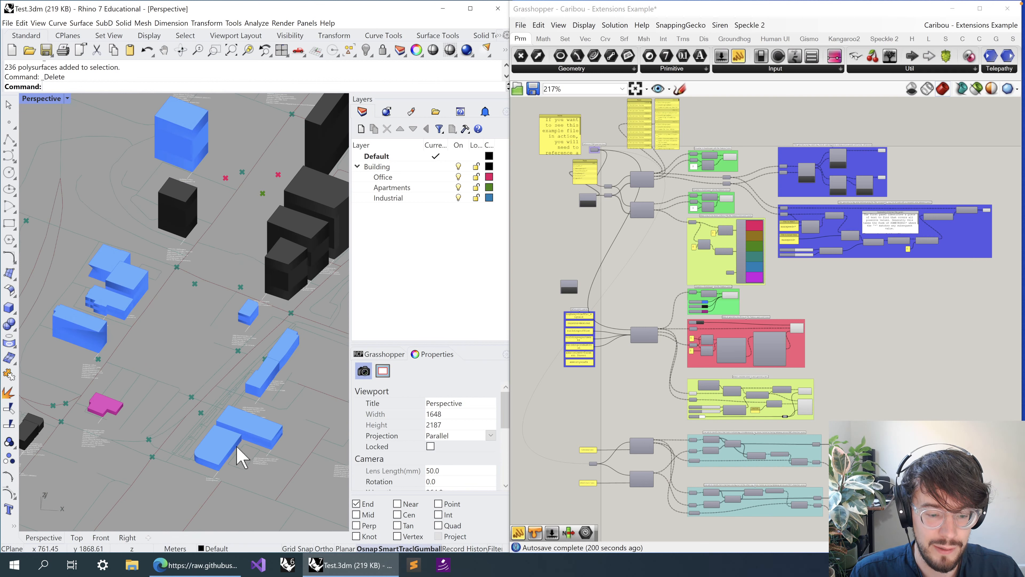
# - Select the Specify Features component and examine the panel listing its OSM feature keys
pyautogui.scroll(8, 620, 251)
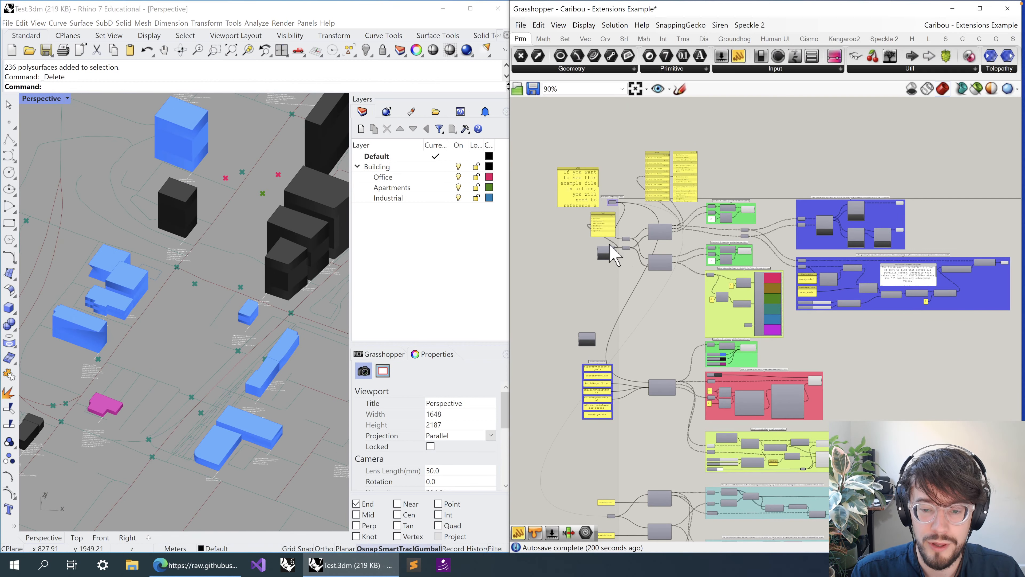
pyautogui.scroll(-2, 621, 266)
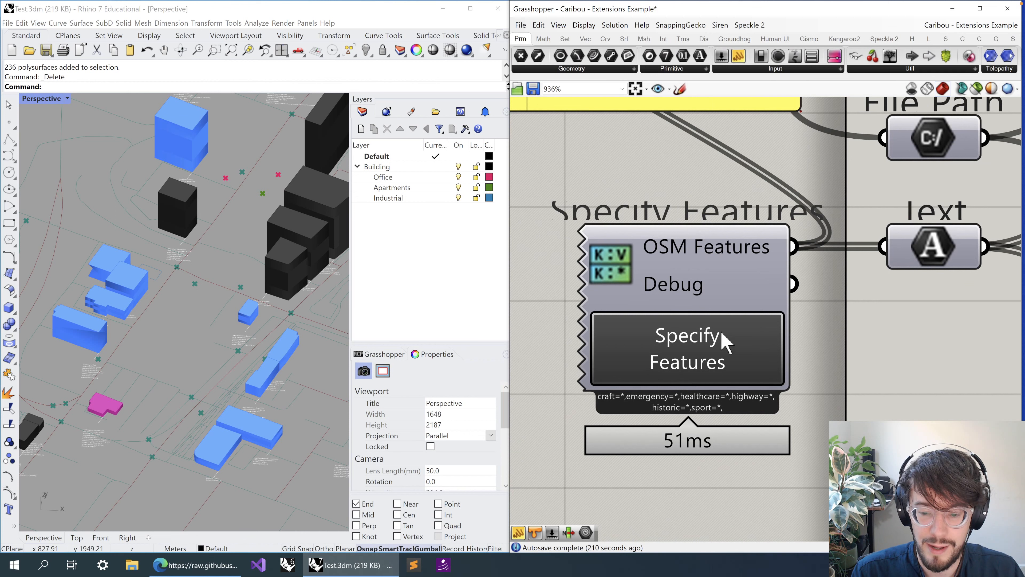
pyautogui.click(698, 301)
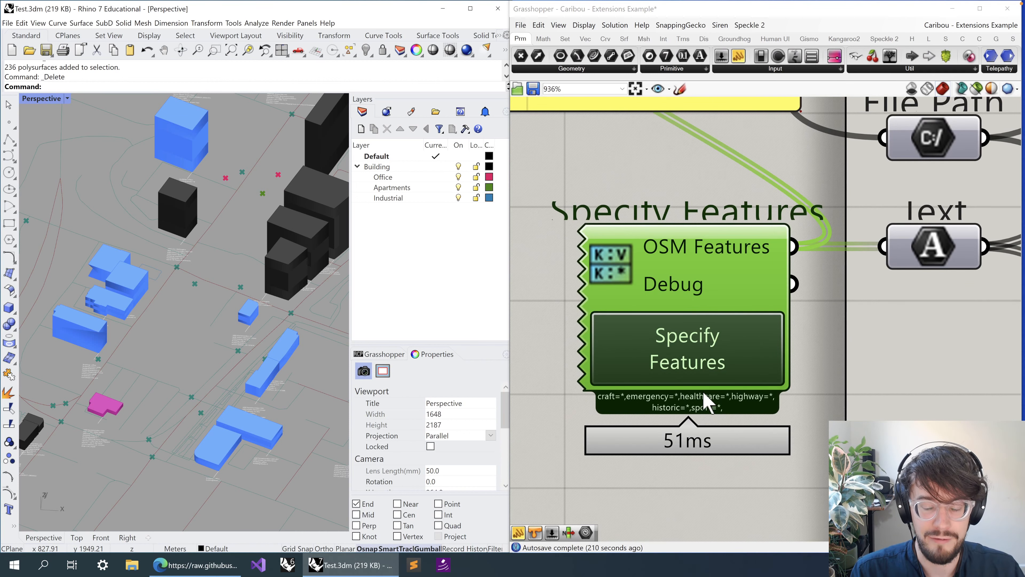
pyautogui.scroll(-2, 700, 395)
pyautogui.moveTo(628, 352); pyautogui.dragTo(636, 357, button='right')
pyautogui.scroll(-2, 636, 357)
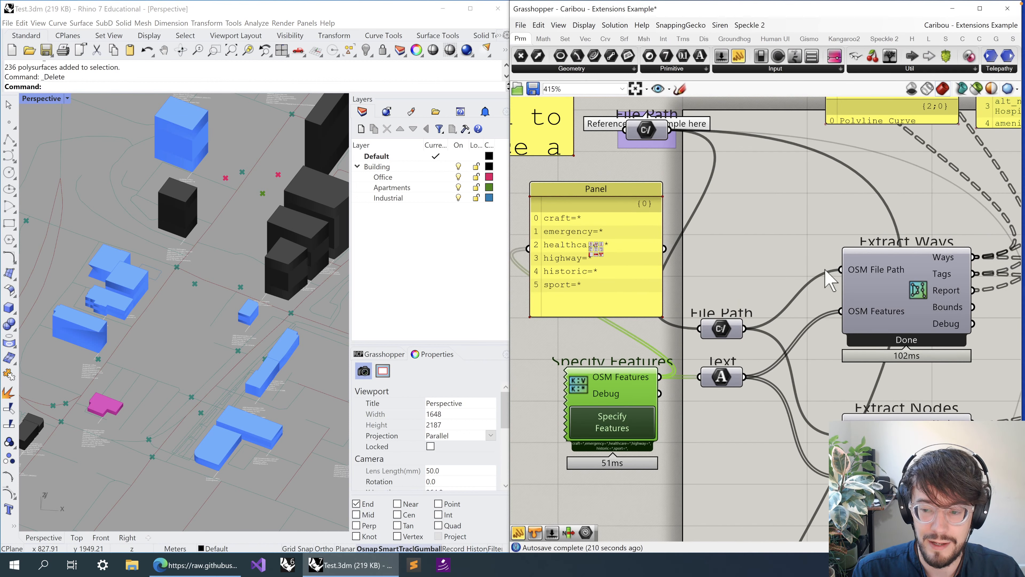
# - Select Extract Ways and Extract Nodes, then view the Specify Features and Sub-Features dialog and close it without updating the selection
pyautogui.click(886, 294)
pyautogui.click(886, 452)
pyautogui.click(918, 298)
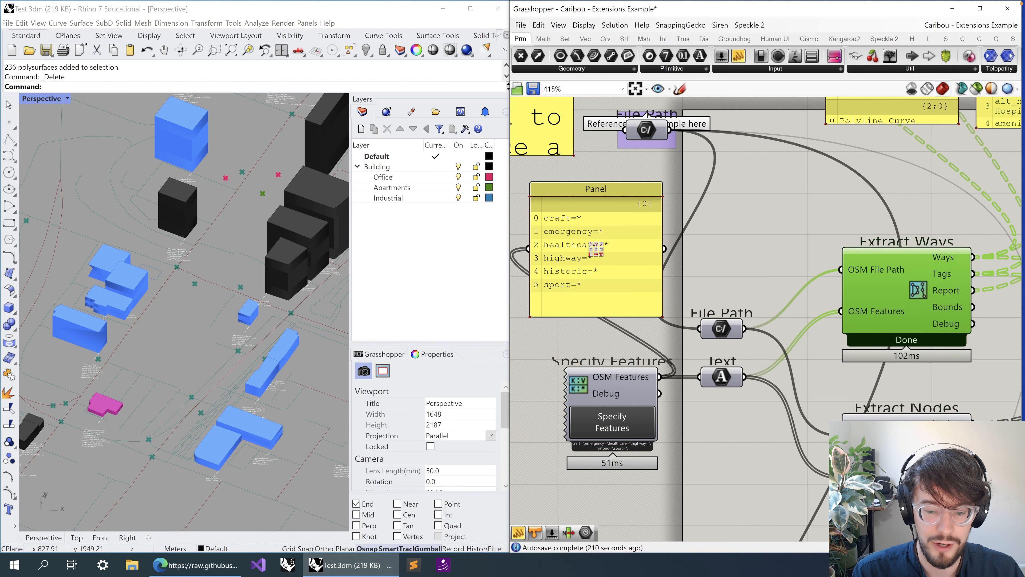
pyautogui.click(896, 451)
pyautogui.click(630, 428)
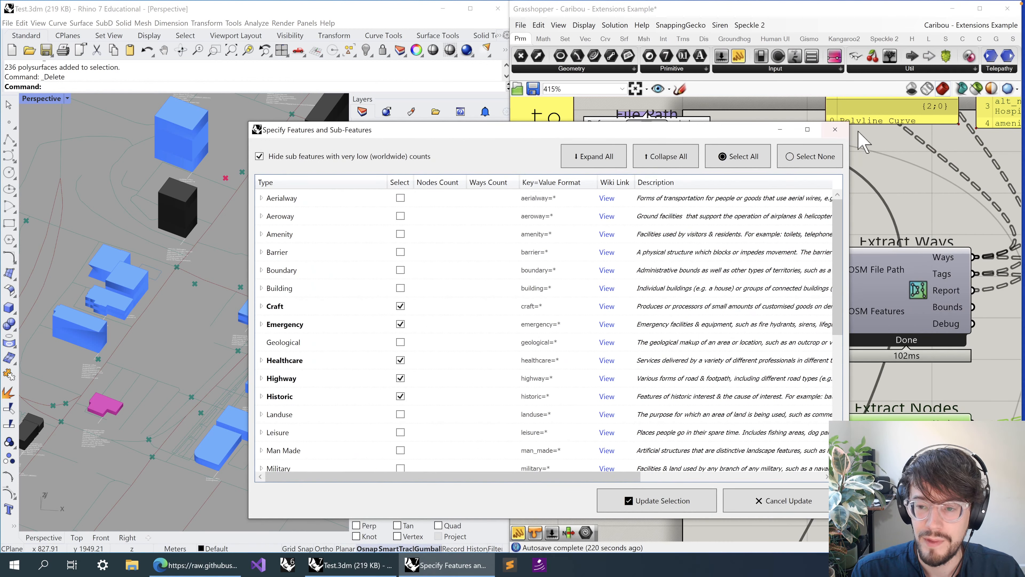
pyautogui.click(835, 131)
# - Review the overall layout of the definition and select the unconnected Specify Features component above the custom queries
pyautogui.scroll(-10, 806, 321)
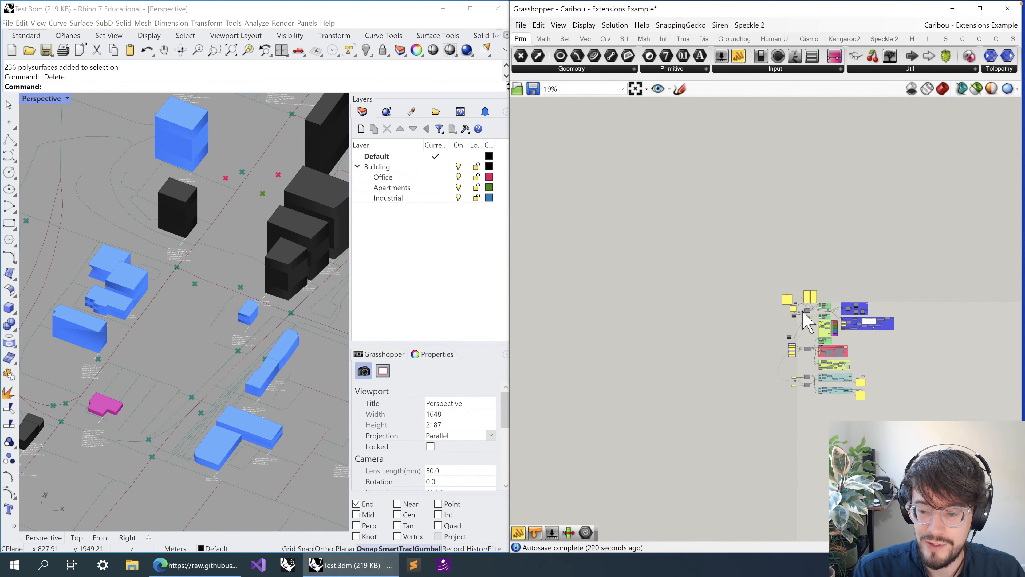
pyautogui.scroll(2, 851, 333)
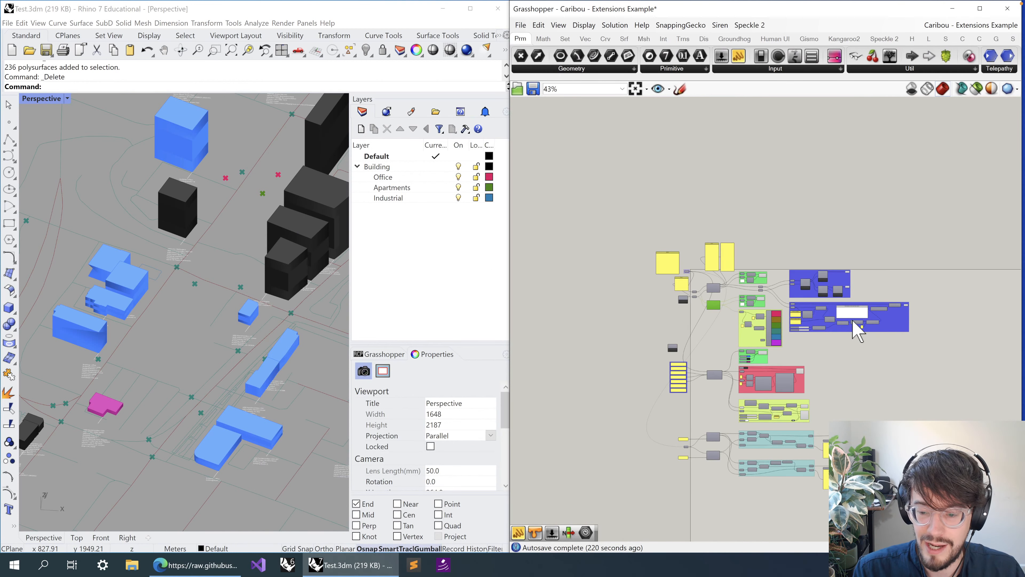
pyautogui.scroll(3, 790, 480)
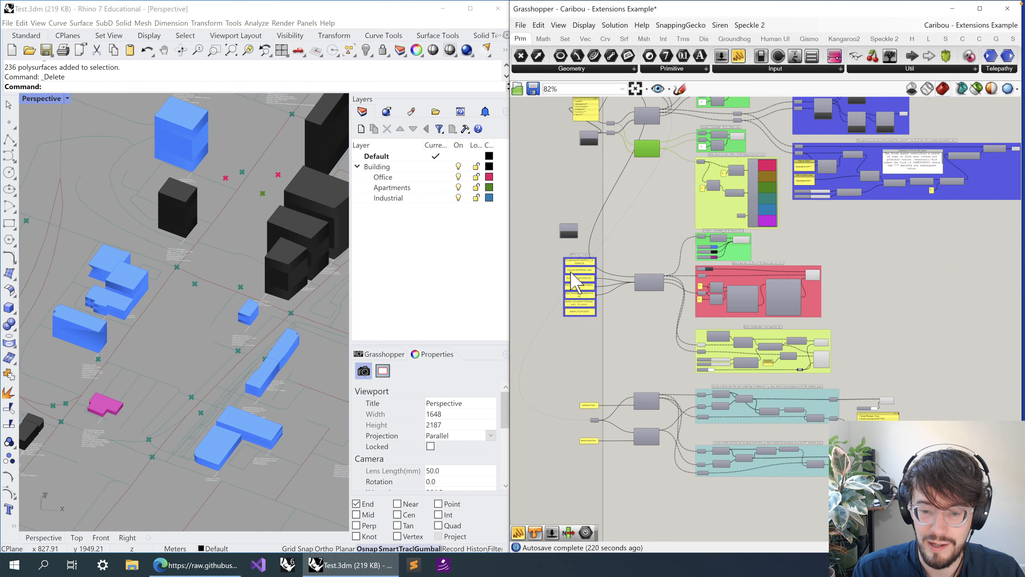
pyautogui.moveTo(554, 184); pyautogui.dragTo(587, 244, button='right')
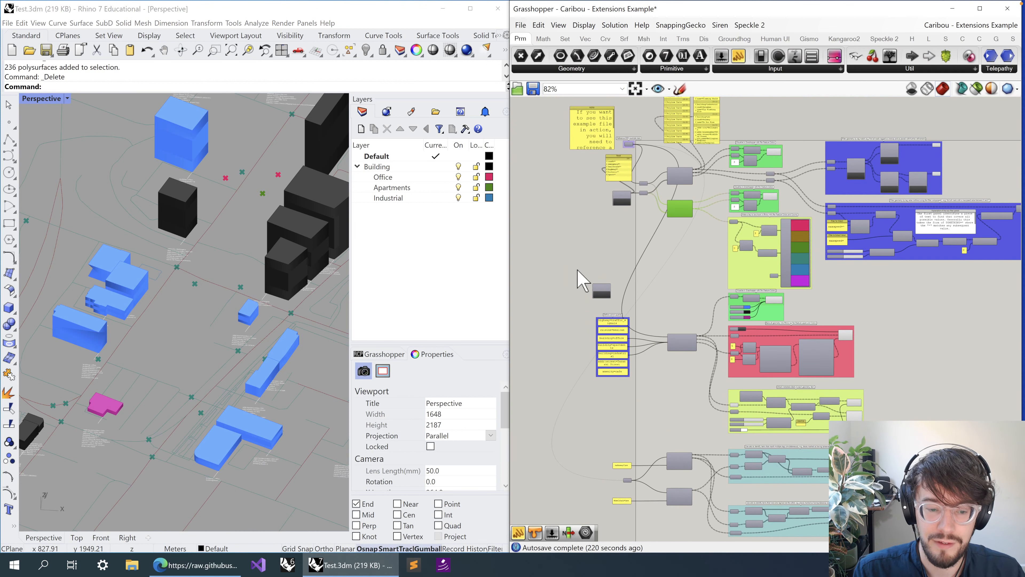
pyautogui.moveTo(578, 270); pyautogui.dragTo(632, 306)
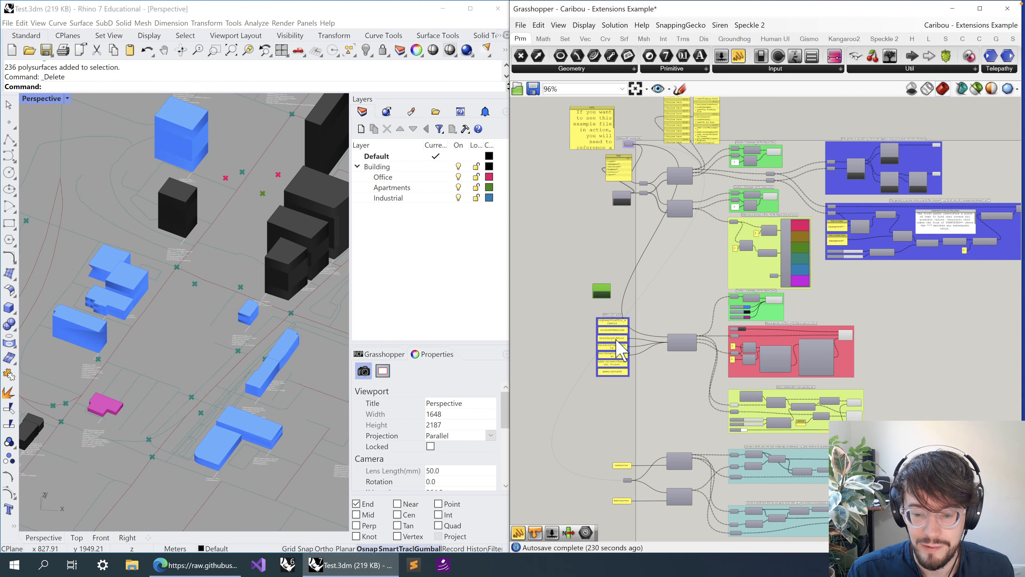
# - Select Extract Buildings, examine its office, apartments and industrial building queries, and survey the wider city model in Rhino
pyautogui.scroll(5, 620, 349)
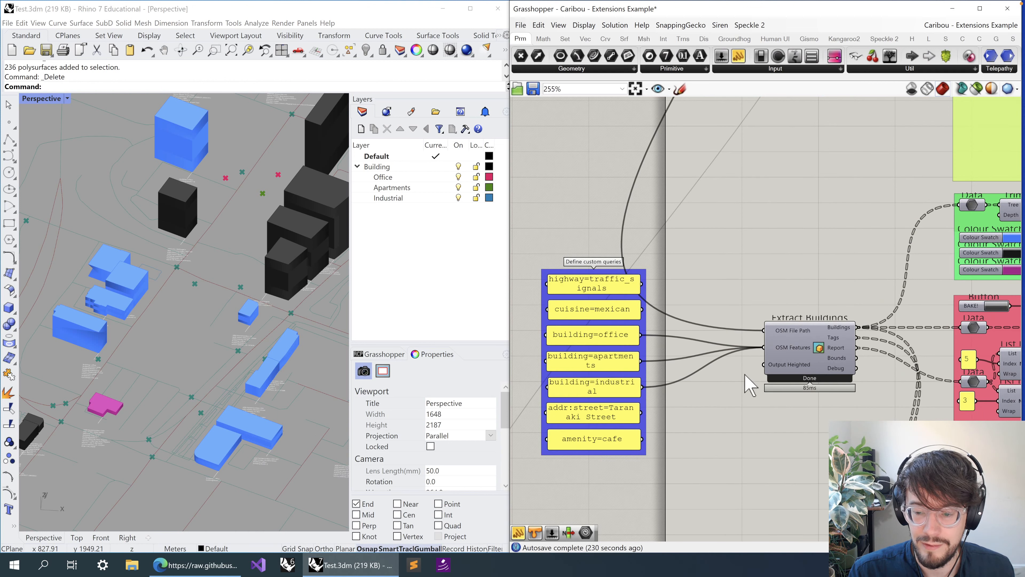
pyautogui.click(819, 350)
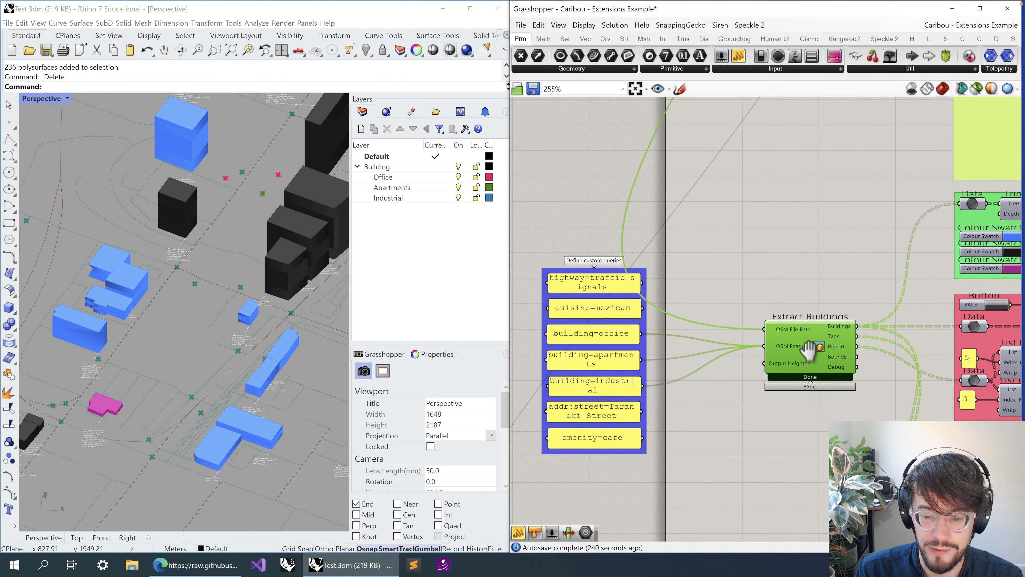
pyautogui.scroll(-5, 271, 355)
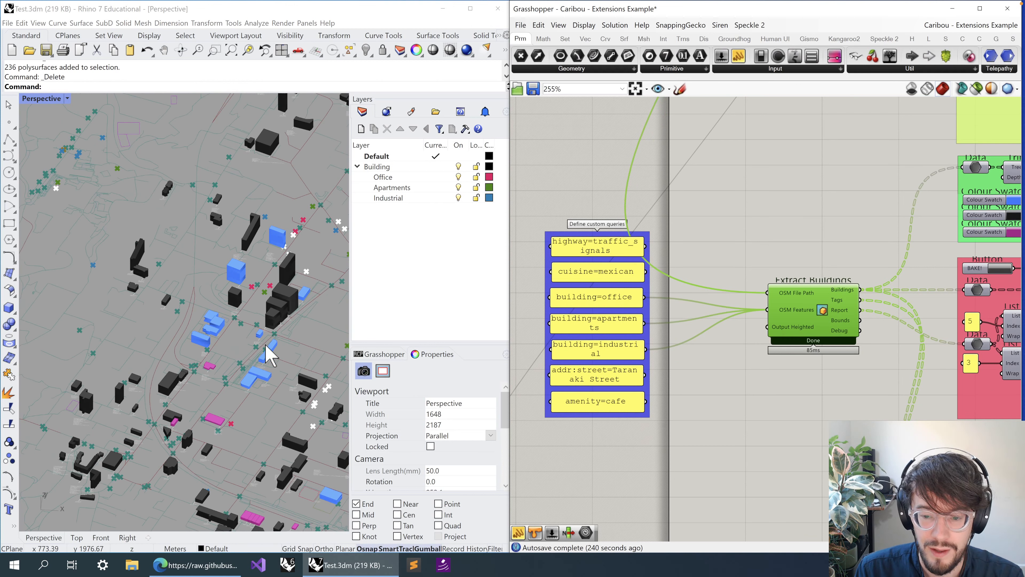
pyautogui.scroll(-6, 270, 355)
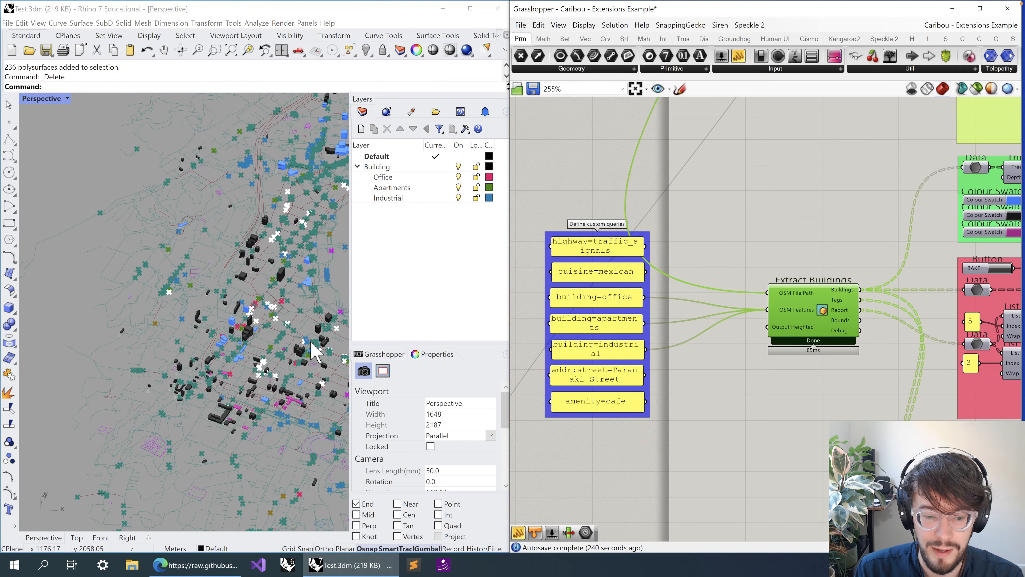
pyautogui.scroll(8, 314, 350)
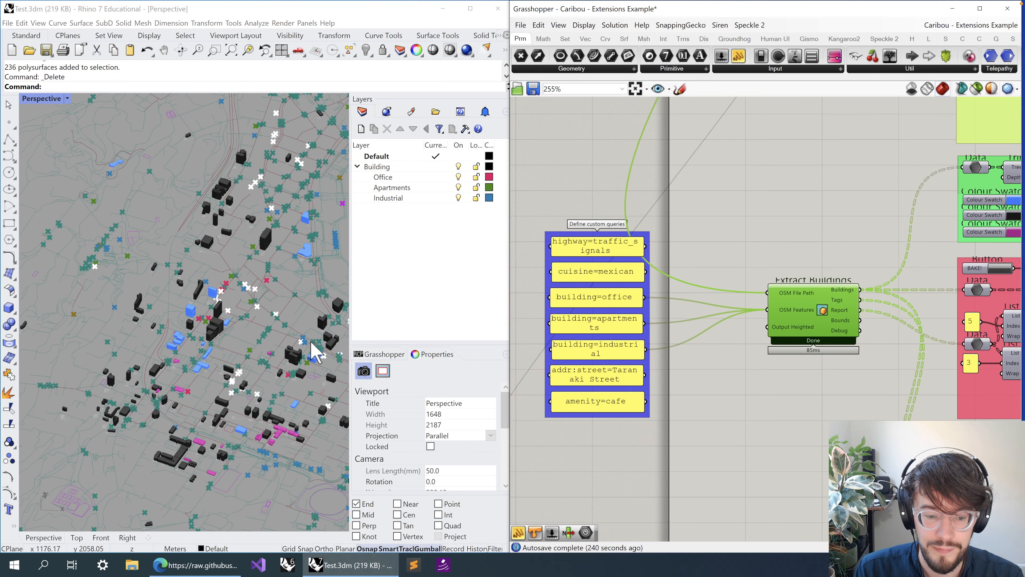
# - Limit the geometry preview to selected components only
pyautogui.click(979, 90)
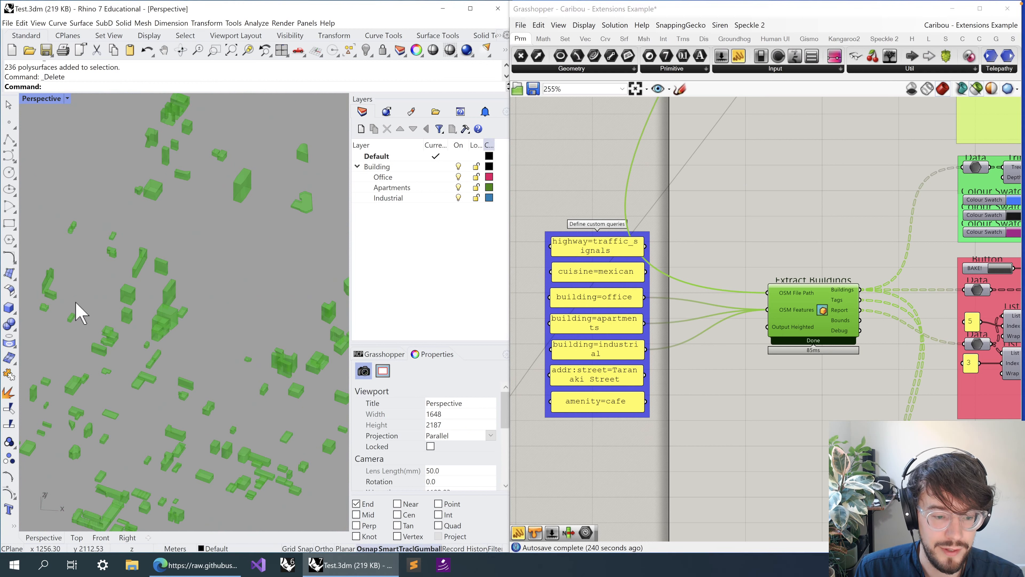
pyautogui.doubleClick(676, 237)
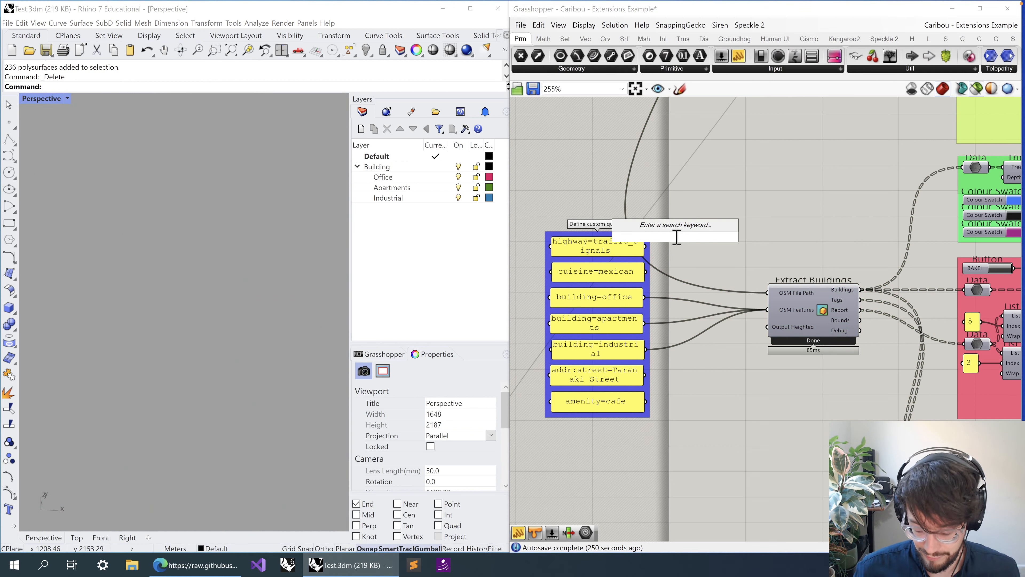
pyautogui.write('sp')
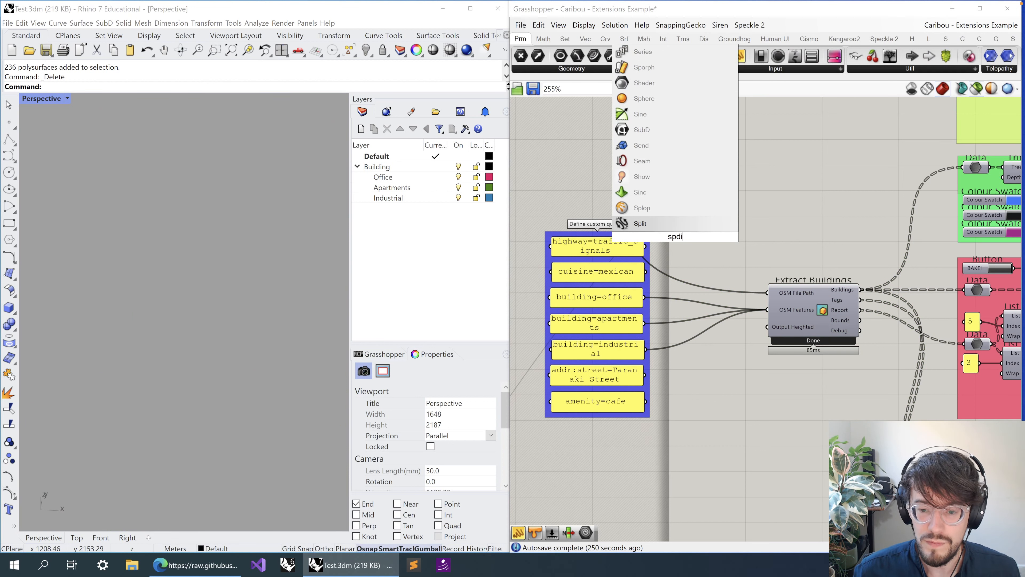
pyautogui.write('eci')
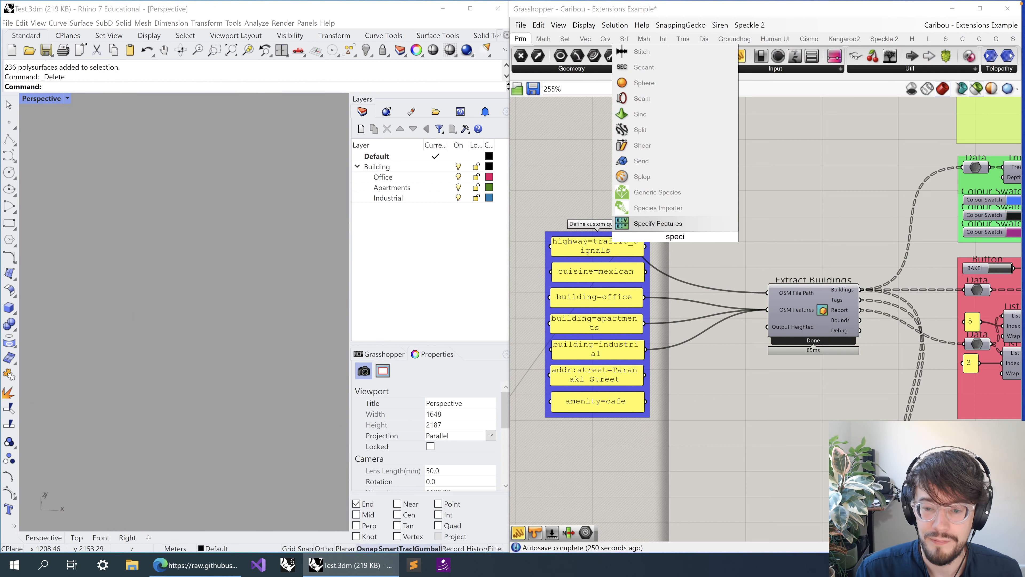
pyautogui.press('Return')
pyautogui.scroll(2, 575, 295)
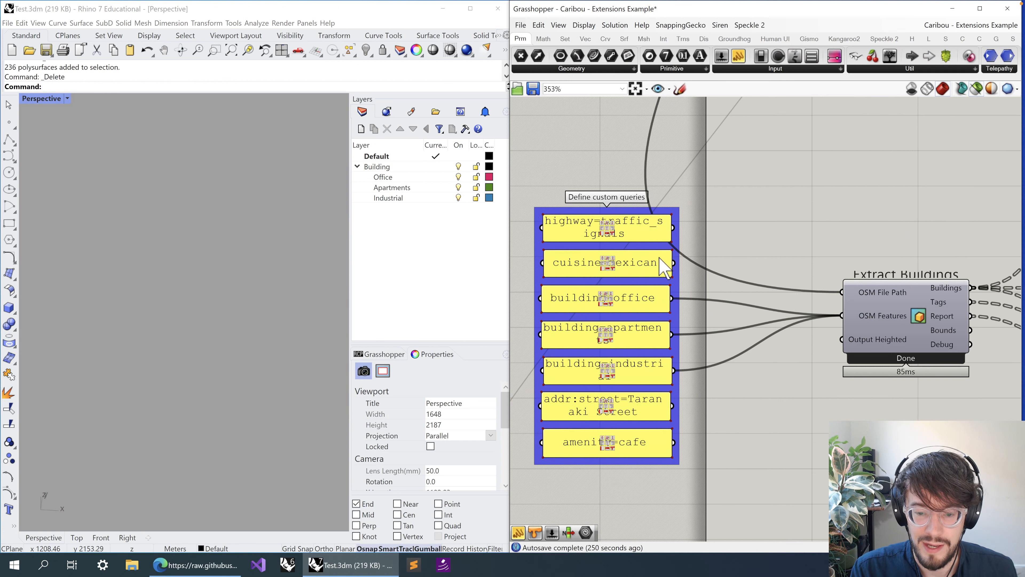
# - Select Extract Buildings and feed its OSM Features input only building=office, and building=apartments in its place, viewing the resulting buildings in Rhino
pyautogui.click(880, 310)
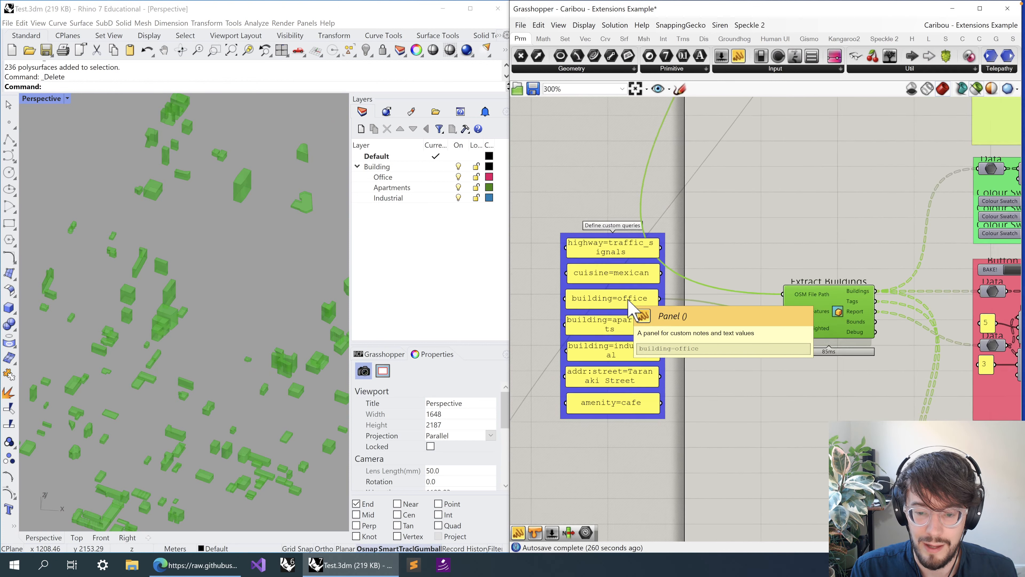
pyautogui.scroll(2, 629, 302)
pyautogui.scroll(3, 608, 311)
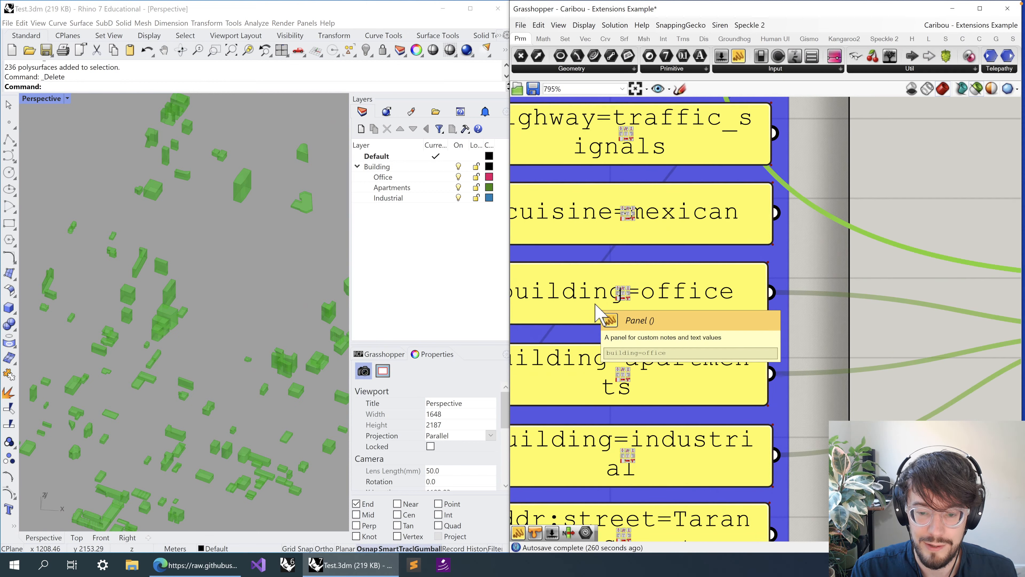
pyautogui.scroll(-3, 682, 324)
pyautogui.moveTo(769, 320); pyautogui.dragTo(668, 321, button='right')
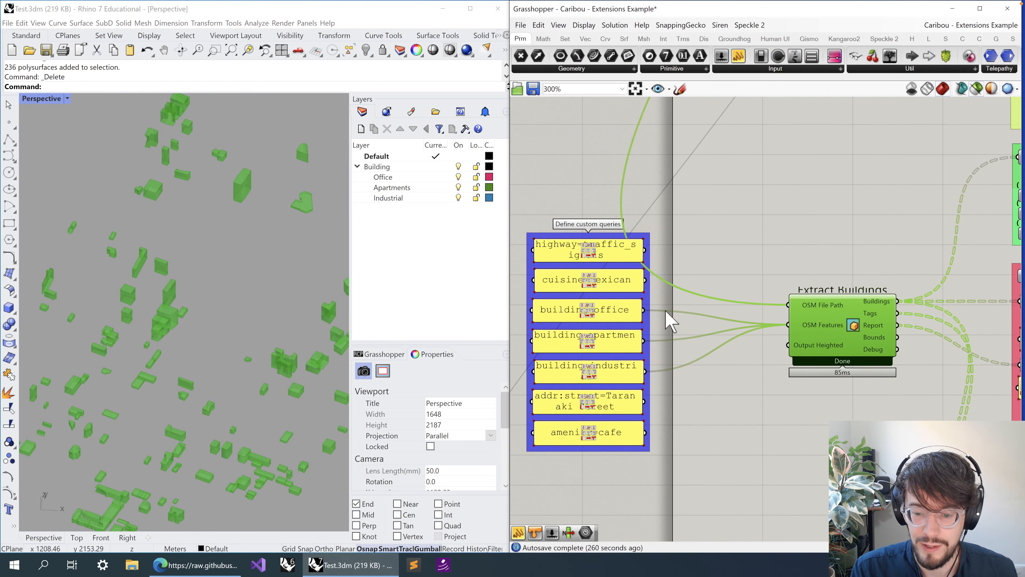
pyautogui.moveTo(646, 312); pyautogui.dragTo(788, 325)
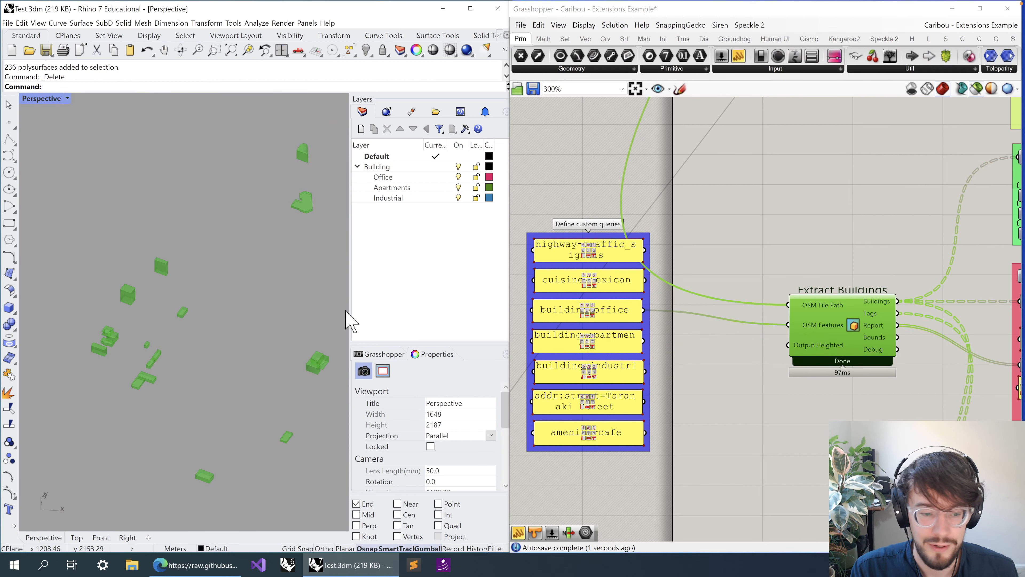
pyautogui.scroll(-8, 237, 307)
pyautogui.scroll(6, 257, 252)
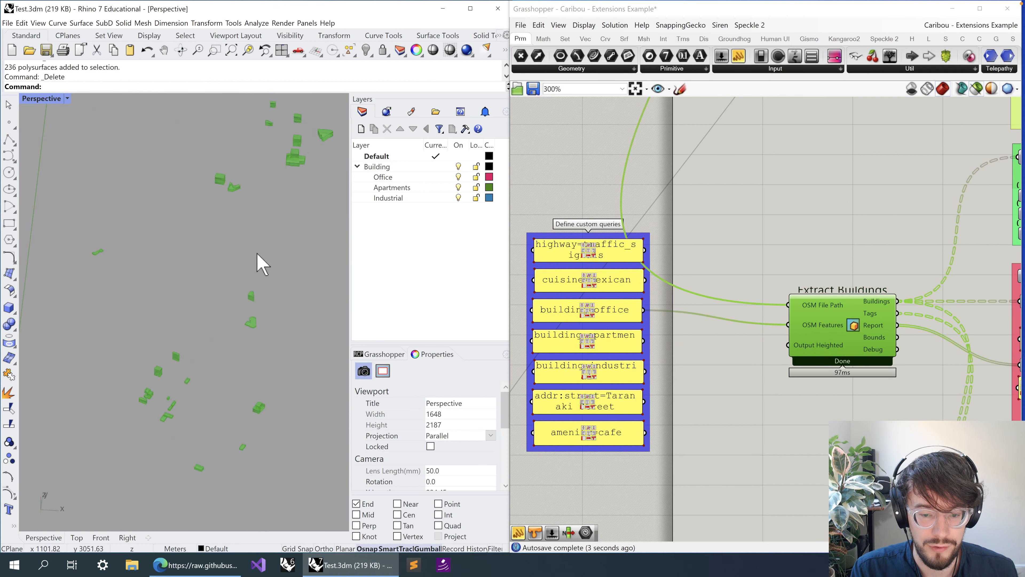
pyautogui.moveTo(645, 340); pyautogui.dragTo(788, 325)
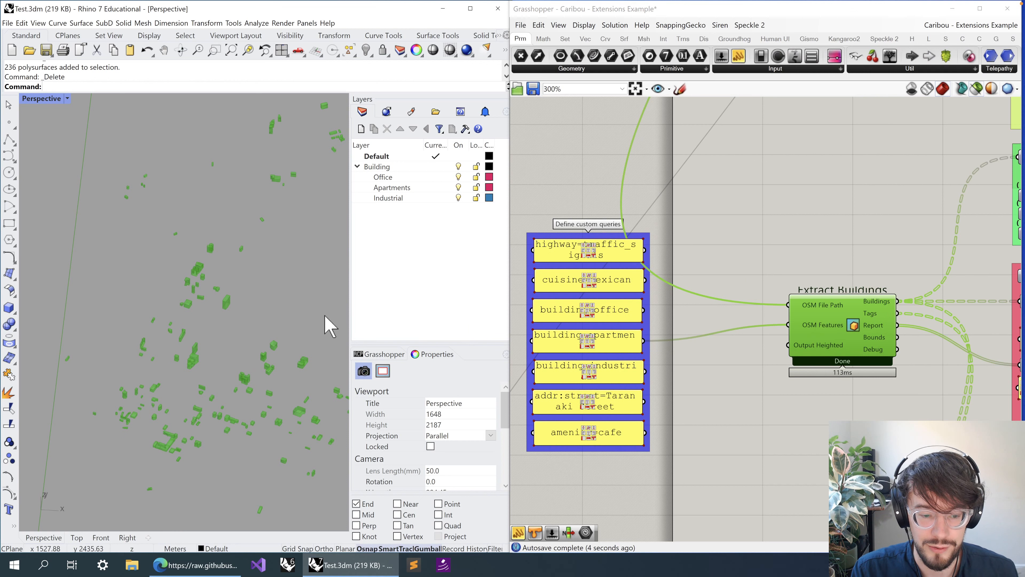
# - Examine the panel of OSM feature keys and the Specify Features component that supplies it beside Extract Ways and Extract Nodes
pyautogui.click(750, 198)
pyautogui.moveTo(727, 133); pyautogui.dragTo(744, 376, button='right')
pyautogui.moveTo(683, 144); pyautogui.dragTo(676, 373, button='right')
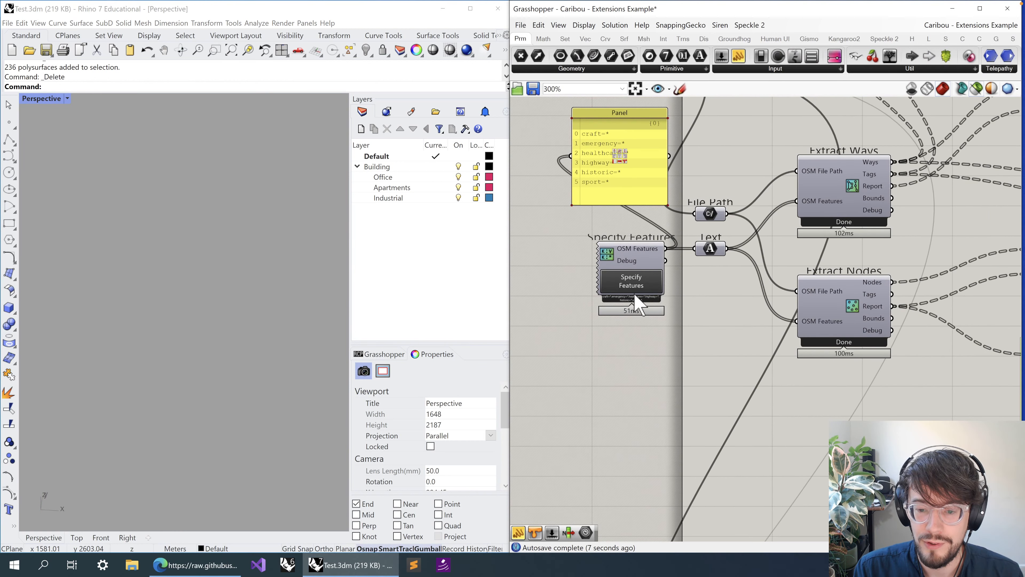
pyautogui.doubleClick(630, 346)
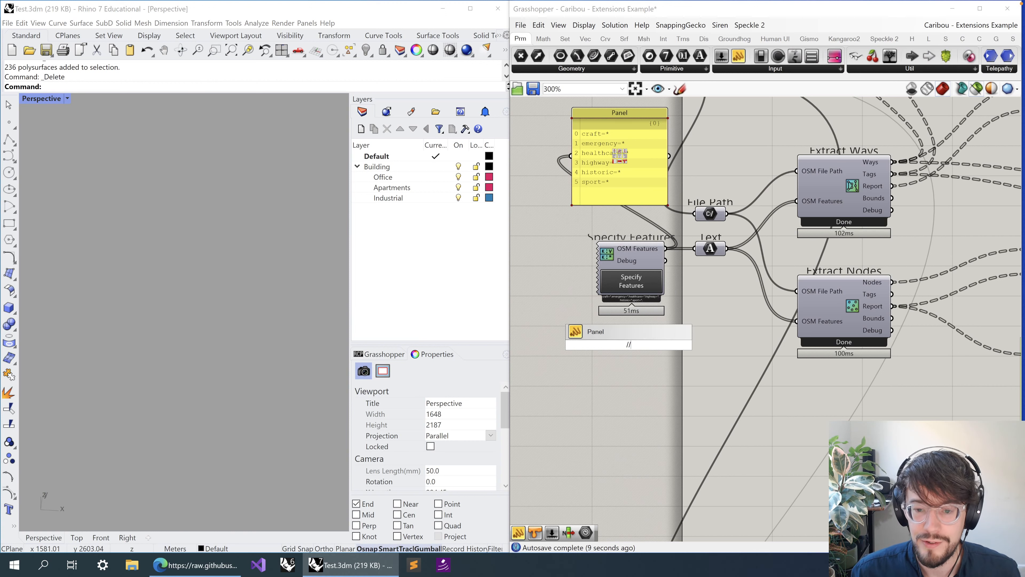
pyautogui.press('Escape')
pyautogui.click(598, 136)
pyautogui.scroll(2, 597, 133)
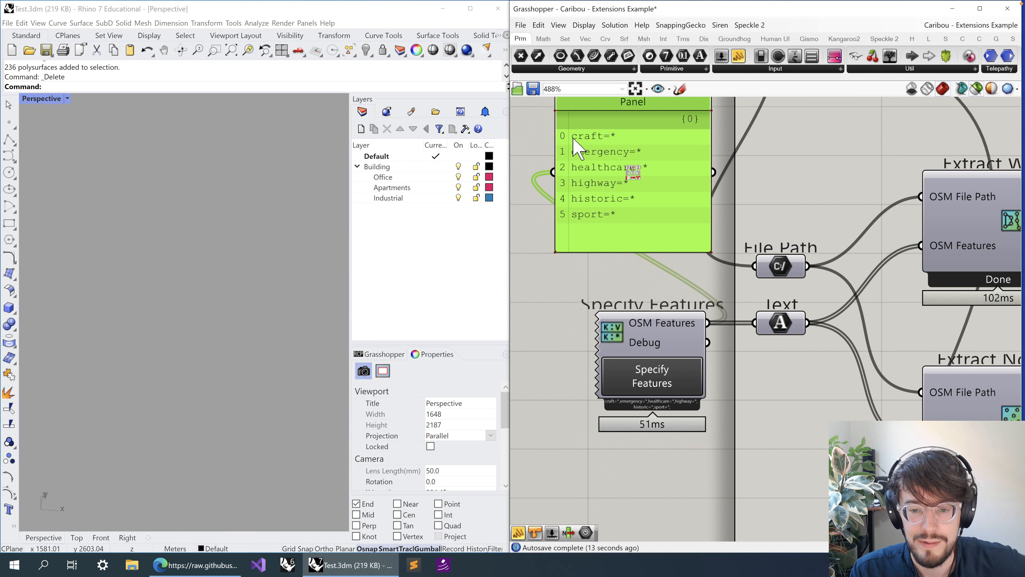
pyautogui.scroll(3, 584, 229)
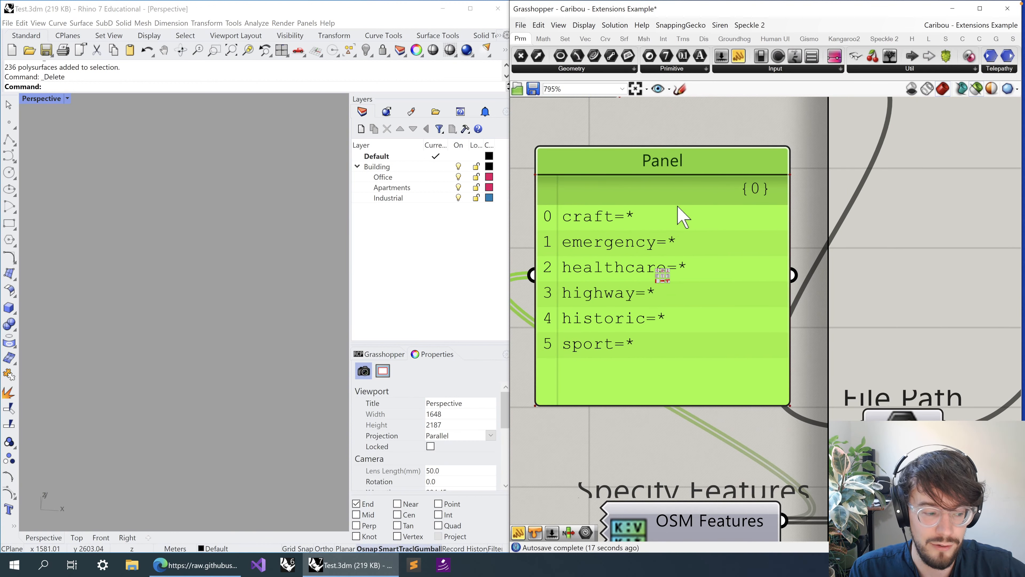
pyautogui.scroll(-5, 666, 263)
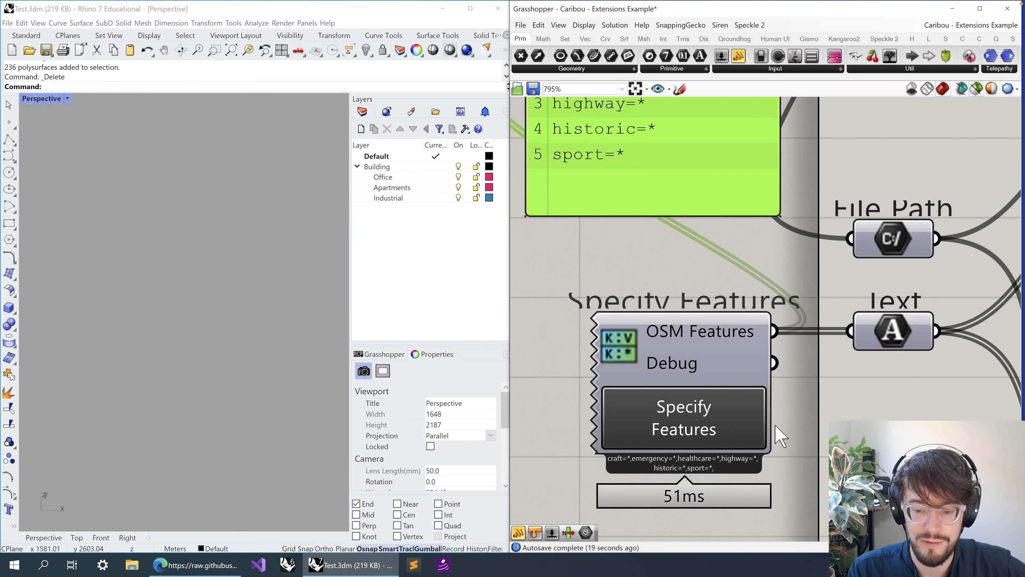
pyautogui.click(717, 380)
pyautogui.scroll(5, 581, 171)
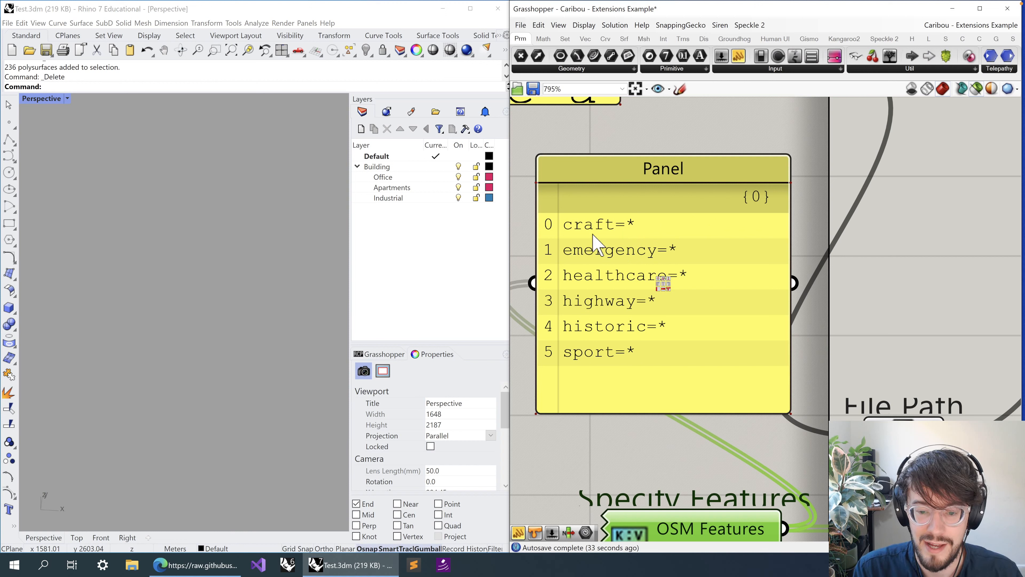
pyautogui.scroll(-4, 659, 355)
# - Replace the OSM Features source of Extract Buildings with the building=office custom query
pyautogui.moveTo(715, 476); pyautogui.dragTo(700, 235, button='right')
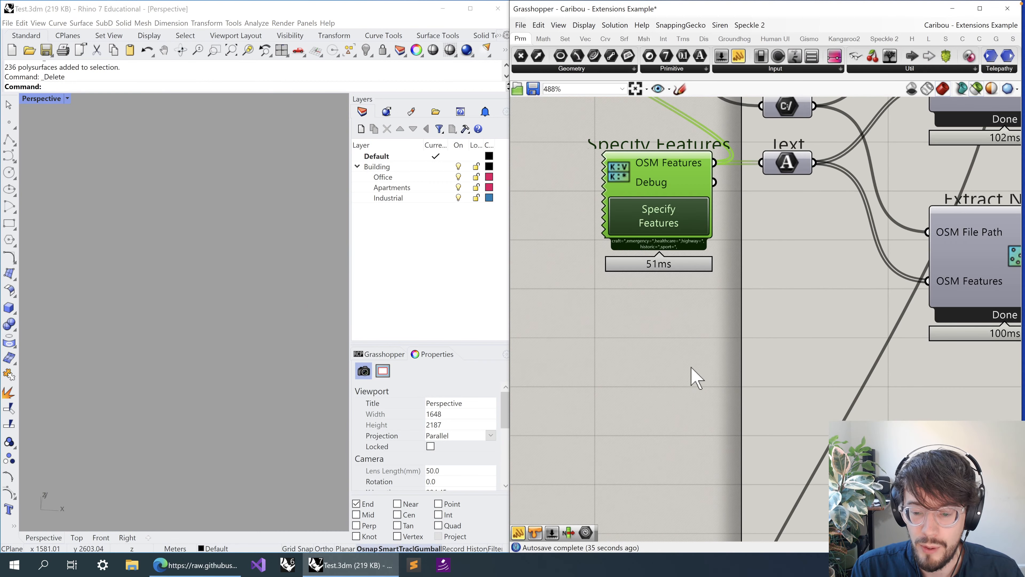
pyautogui.moveTo(692, 369); pyautogui.dragTo(687, 237, button='right')
pyautogui.scroll(-2, 687, 237)
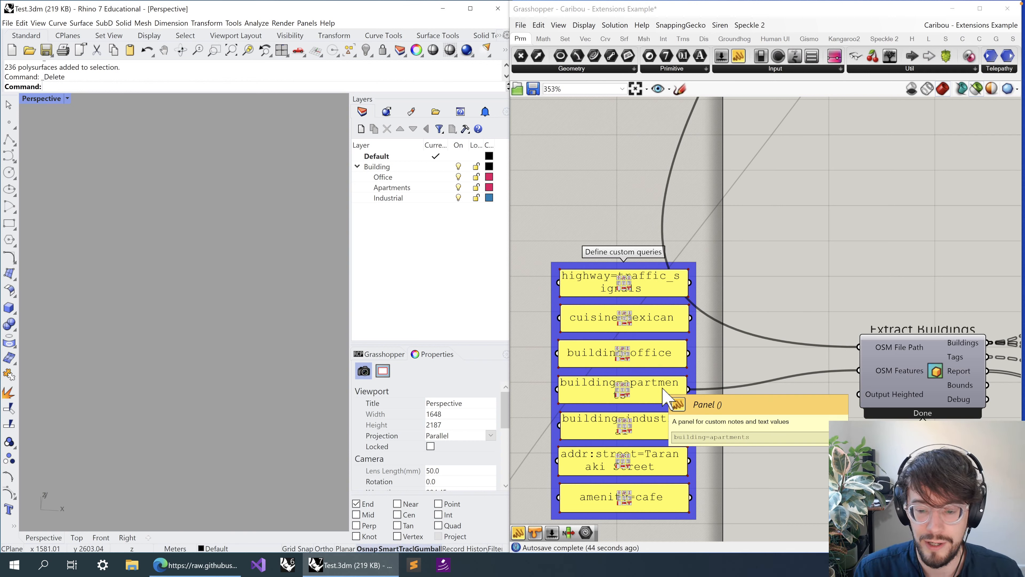
pyautogui.scroll(2, 674, 358)
pyautogui.moveTo(689, 352); pyautogui.dragTo(929, 376)
pyautogui.moveTo(767, 452); pyautogui.dragTo(751, 389, button='right')
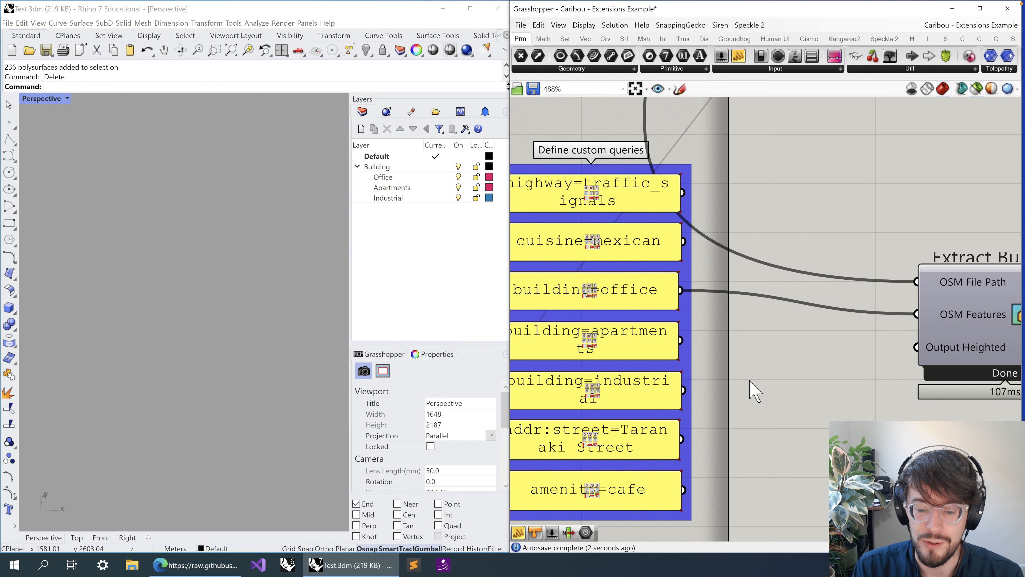
# - Restore the preview of all components and inspect the metadata label of an office building in Rhino up close
pyautogui.scroll(-1, 749, 380)
pyautogui.scroll(-2, 764, 412)
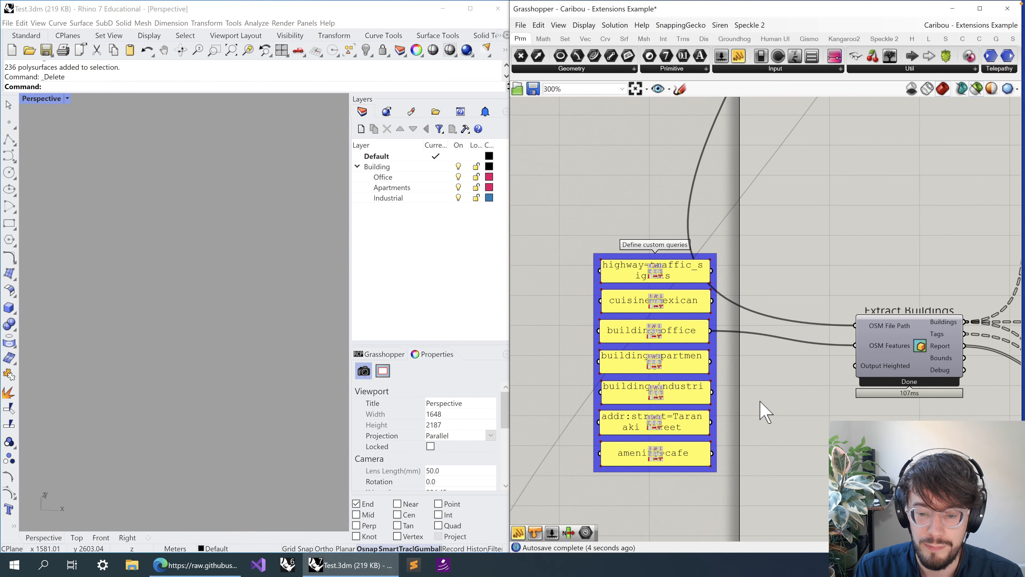
pyautogui.moveTo(783, 132); pyautogui.dragTo(771, 177, button='right')
pyautogui.scroll(-1, 769, 218)
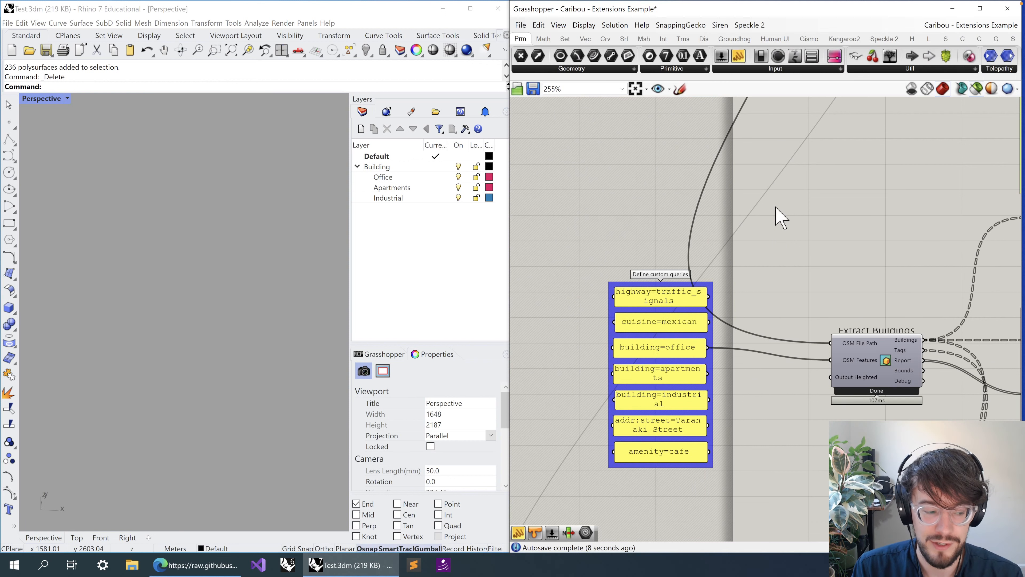
pyautogui.moveTo(803, 287); pyautogui.dragTo(765, 237, button='right')
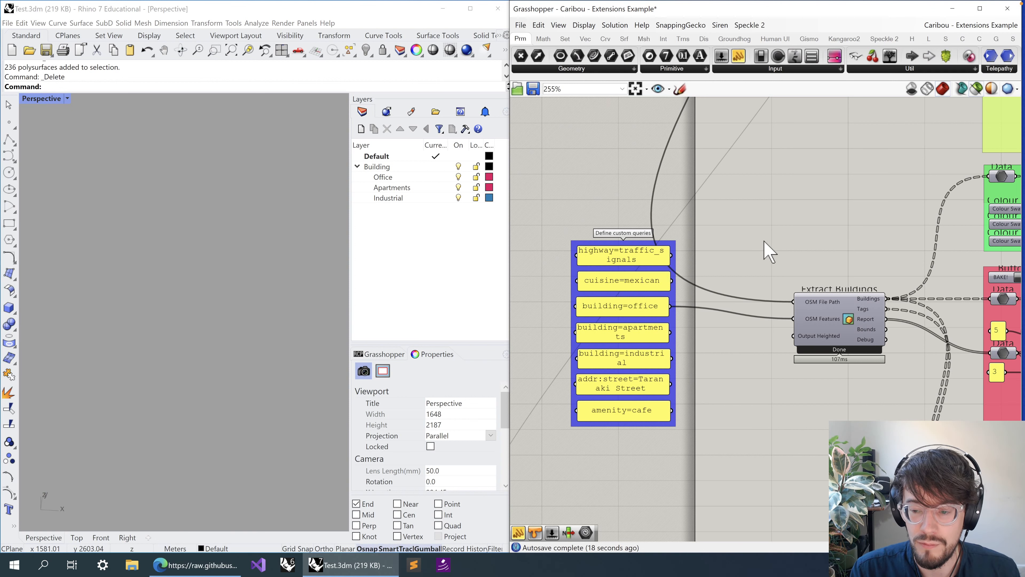
pyautogui.moveTo(818, 234); pyautogui.dragTo(698, 255, button='right')
pyautogui.moveTo(797, 250); pyautogui.dragTo(511, 131, button='right')
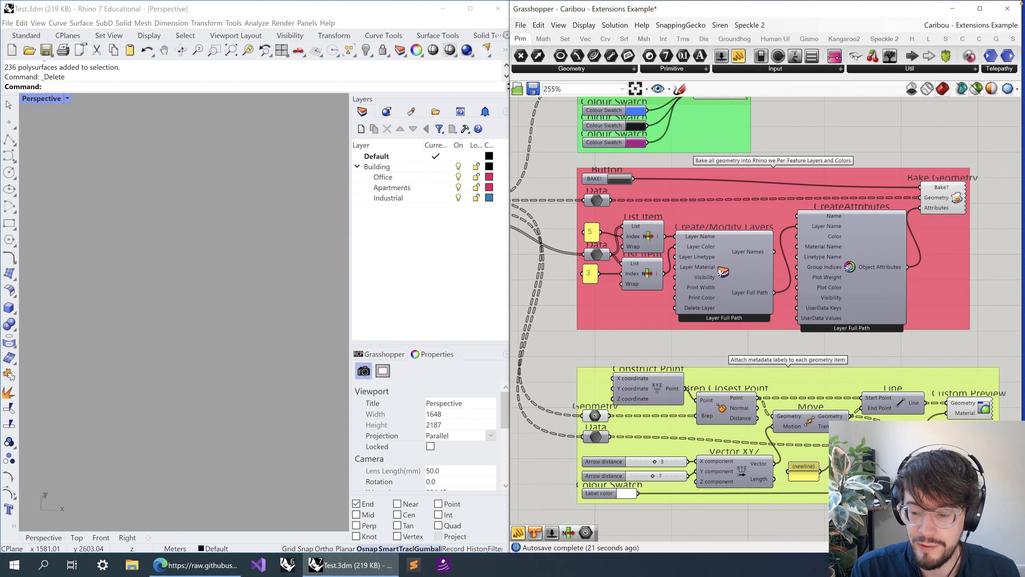
pyautogui.click(978, 87)
pyautogui.scroll(8, 218, 372)
pyautogui.scroll(10, 186, 424)
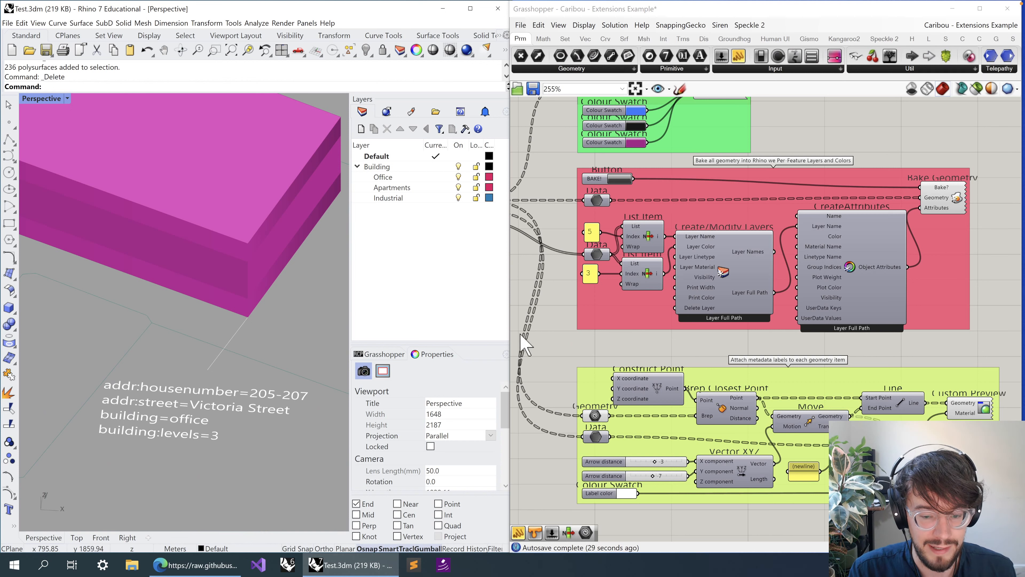
pyautogui.moveTo(563, 353); pyautogui.dragTo(783, 348, button='right')
pyautogui.moveTo(579, 336); pyautogui.dragTo(823, 335, button='right')
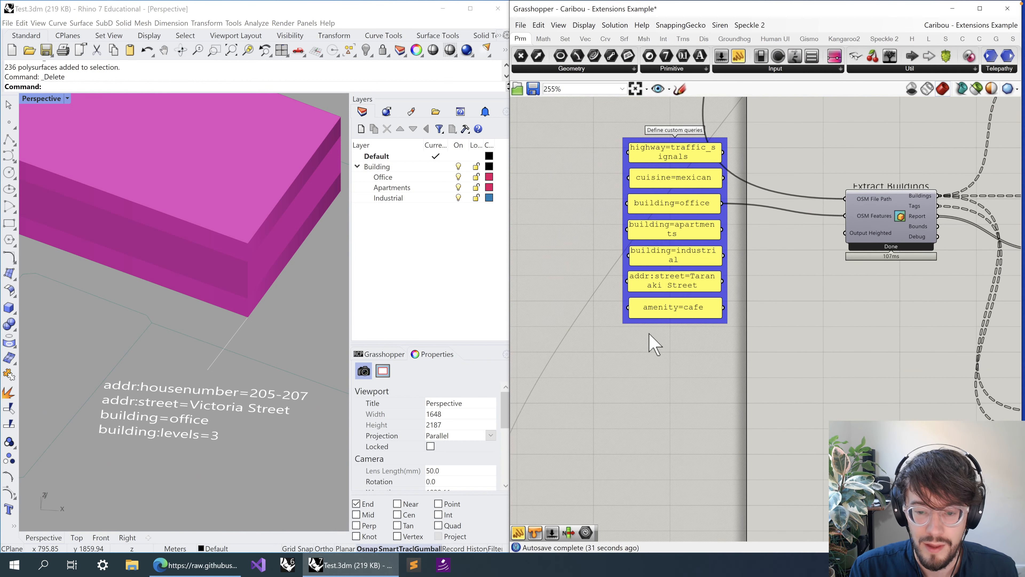
pyautogui.moveTo(671, 337); pyautogui.dragTo(637, 352, button='right')
pyautogui.doubleClick(641, 379)
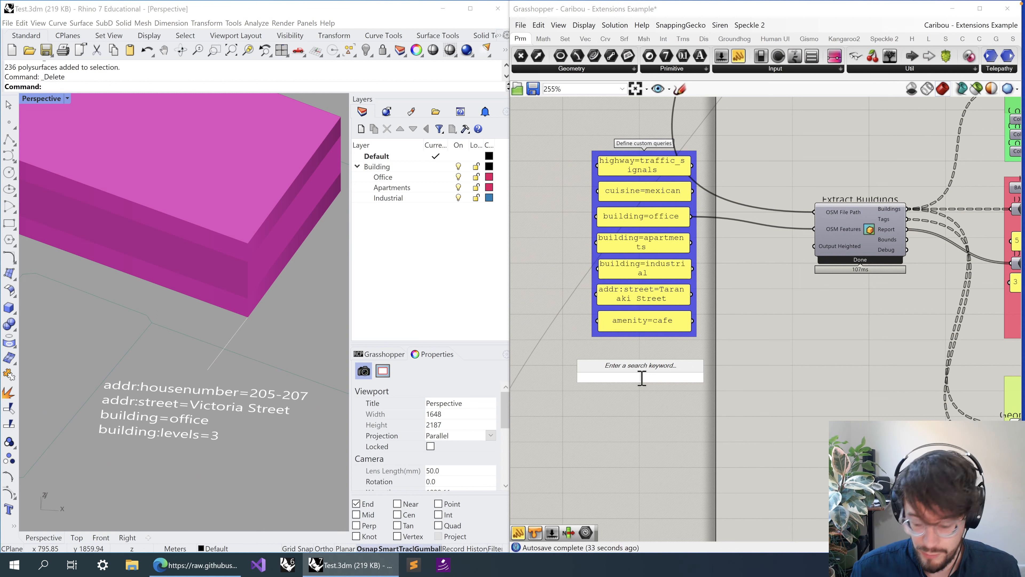
pyautogui.write('buildin')
pyautogui.press('Escape')
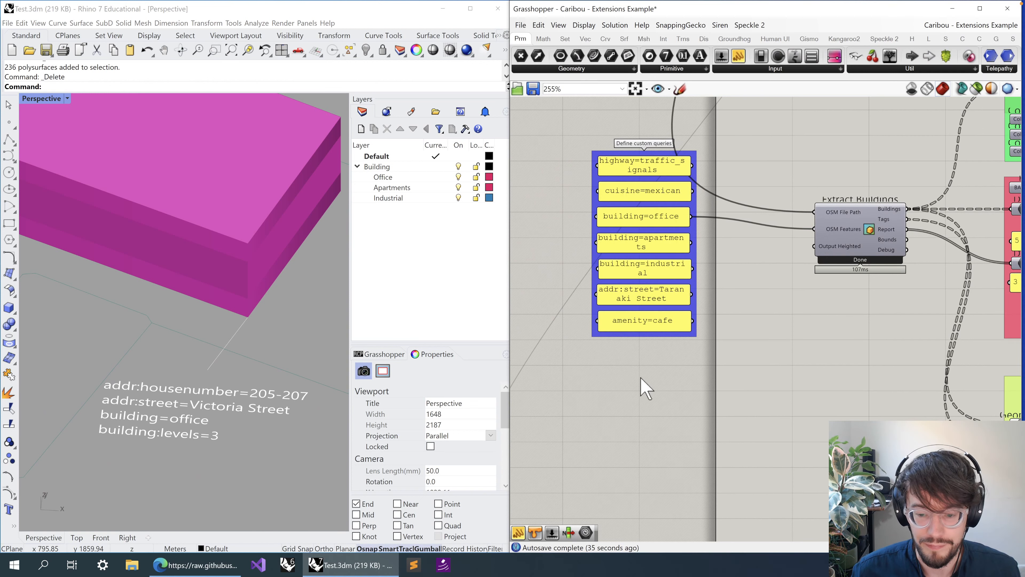
# - Add a panel containing building:levels=3 below the custom queries group
pyautogui.doubleClick(641, 379)
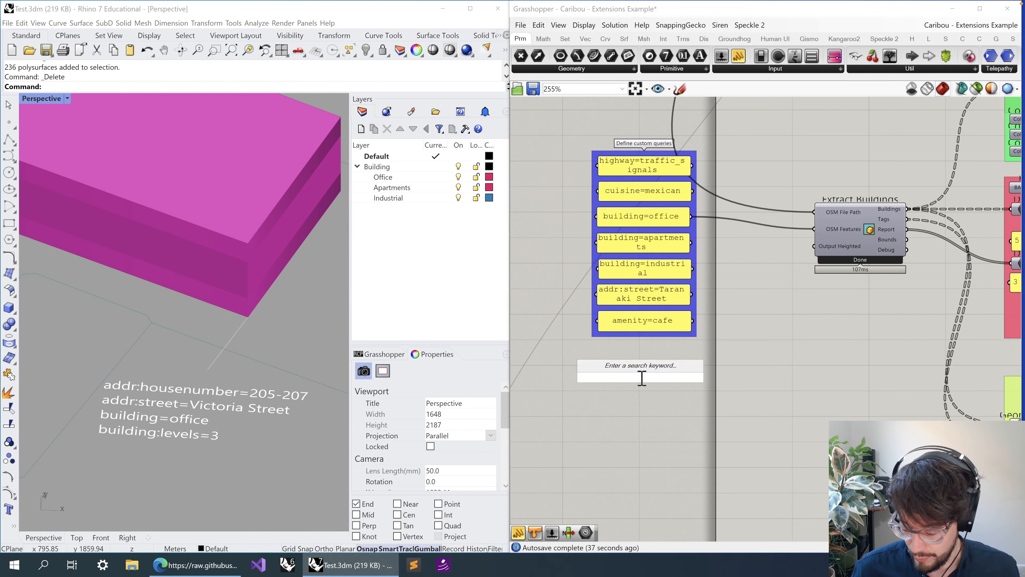
pyautogui.write('//')
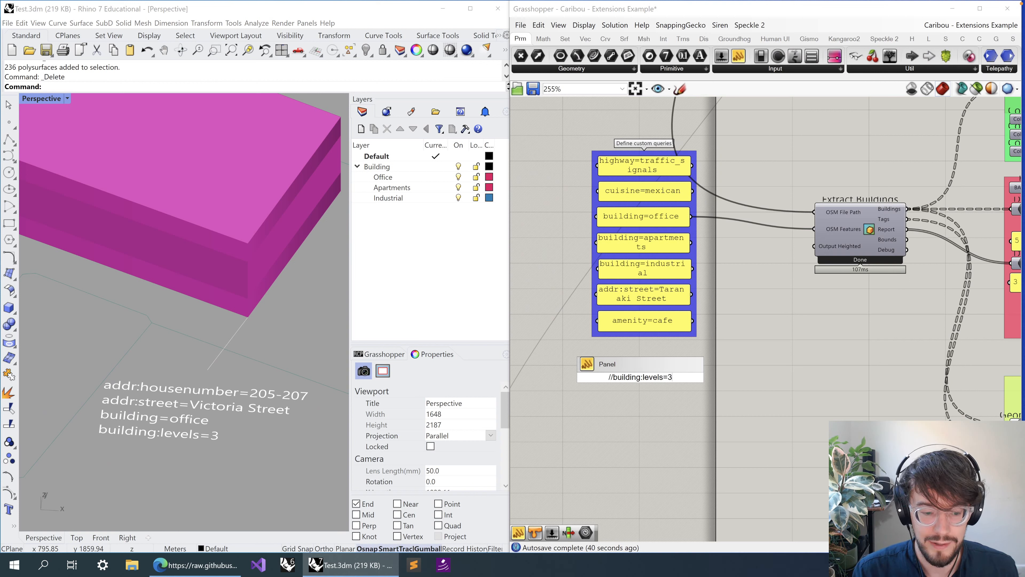
pyautogui.write('building:levels=3')
pyautogui.press('Return')
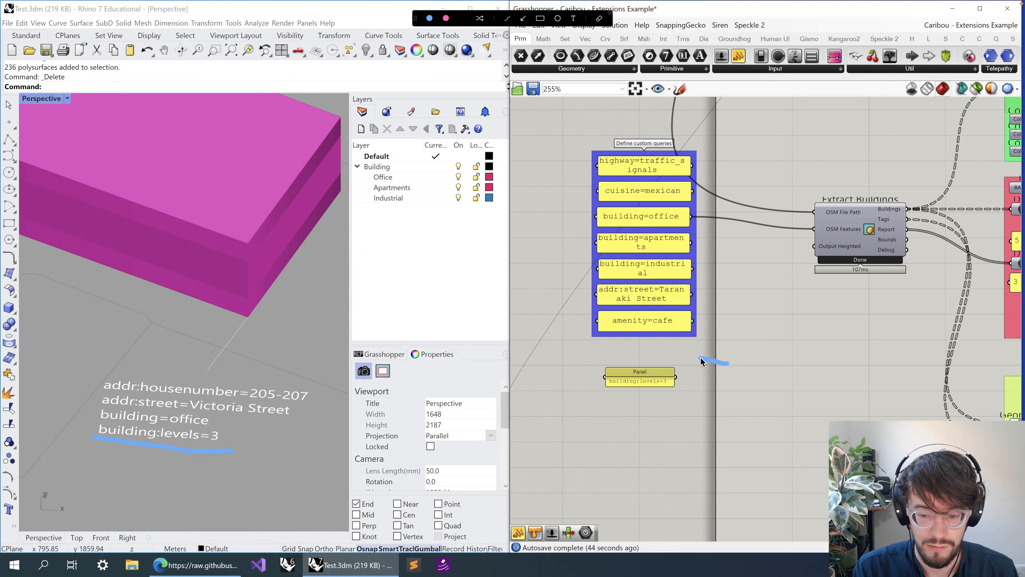
pyautogui.moveTo(702, 361)
pyautogui.mouseDown()
pyautogui.moveTo(814, 378)
pyautogui.moveTo(620, 342)
pyautogui.mouseUp()
pyautogui.press('Escape')
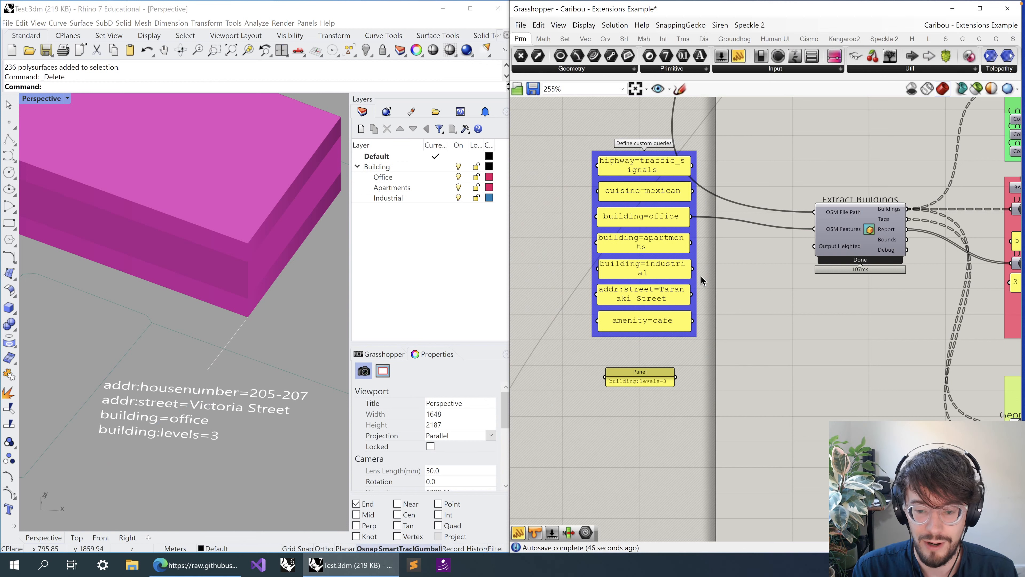
# - Make the building:levels=3 panel the only OSM Features source of Extract Buildings and view the resulting buildings in Rhino
pyautogui.moveTo(815, 229); pyautogui.dragTo(675, 377)
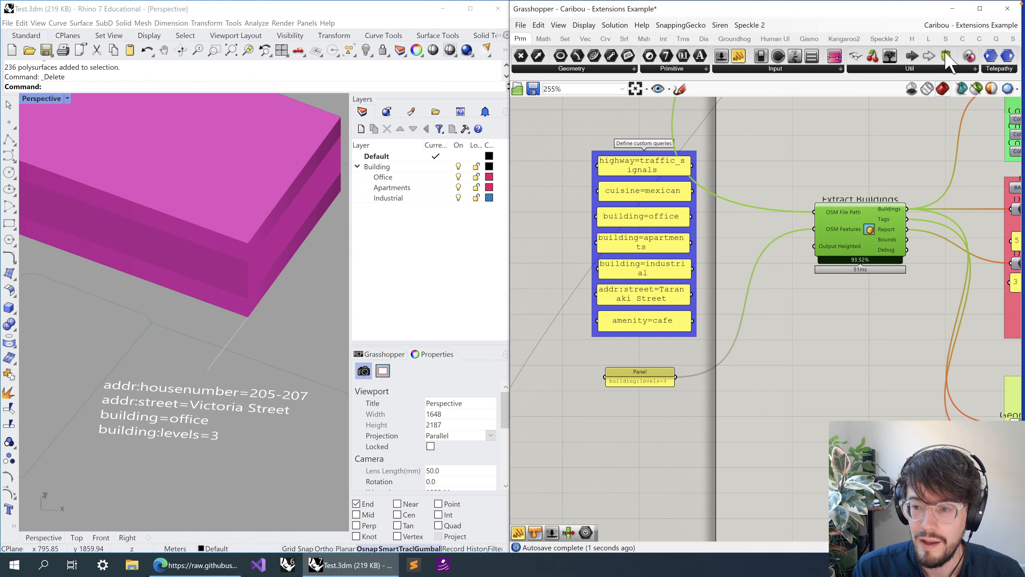
pyautogui.click(975, 95)
pyautogui.scroll(-10, 152, 309)
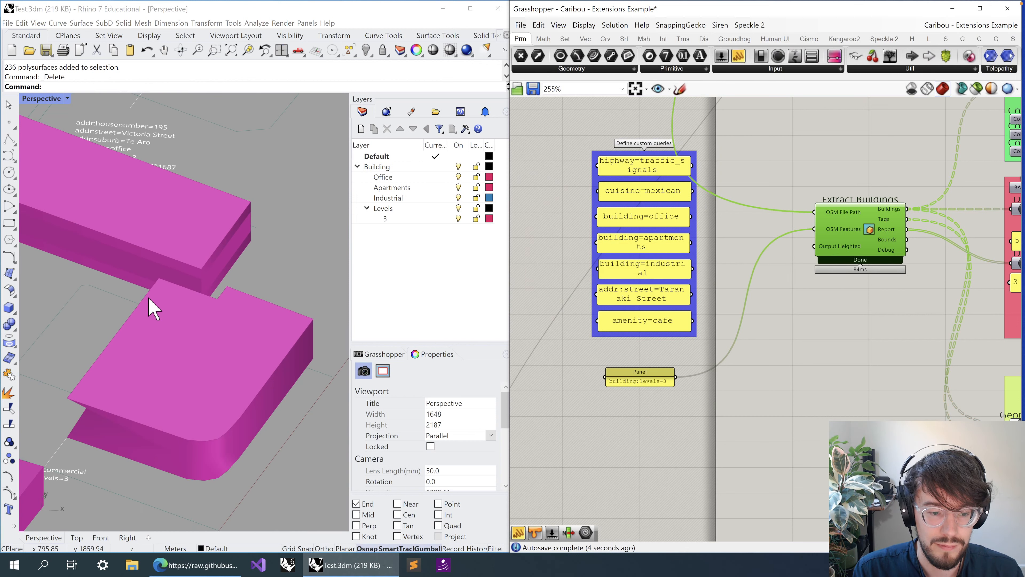
pyautogui.scroll(-6, 152, 308)
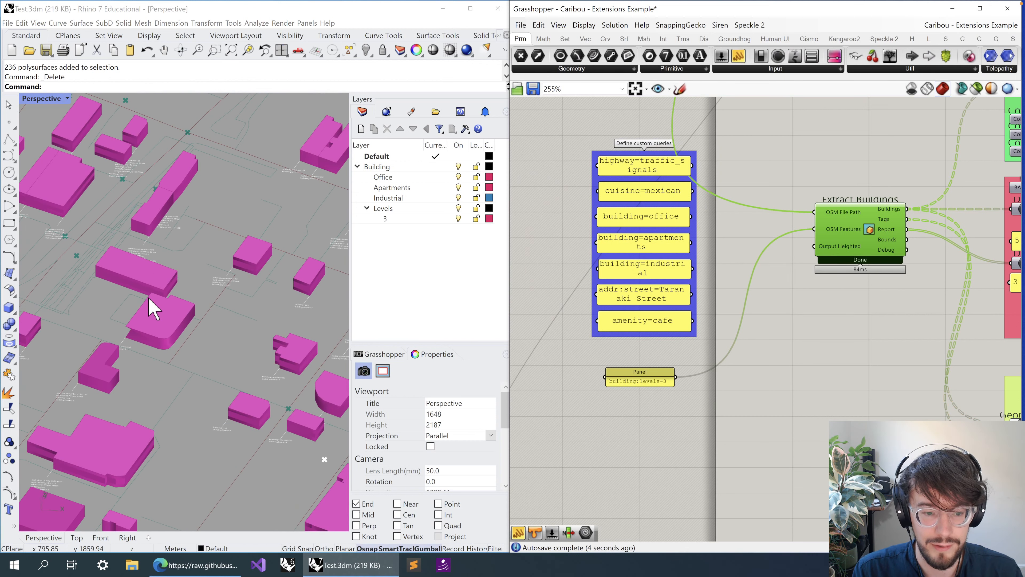
# - Zoom out to the full model in Rhino and inspect the distribution of the three-level buildings across the city
pyautogui.click(232, 51)
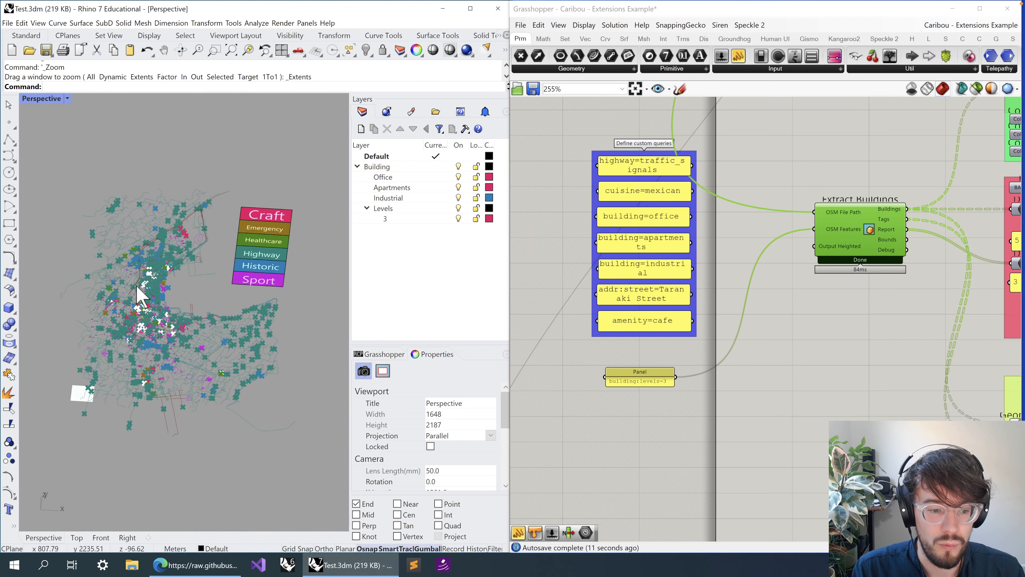
pyautogui.scroll(10, 136, 284)
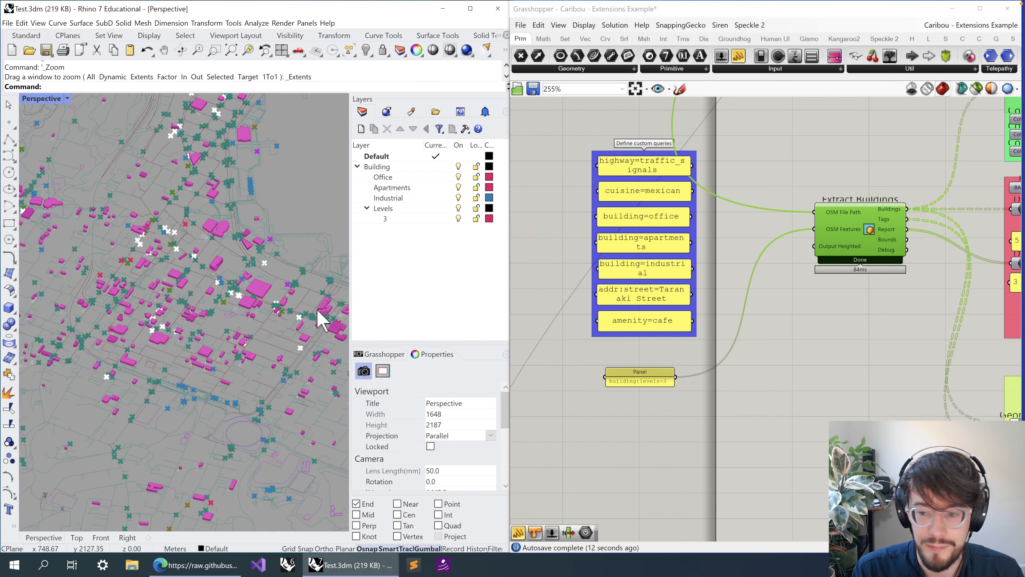
pyautogui.scroll(2, 319, 319)
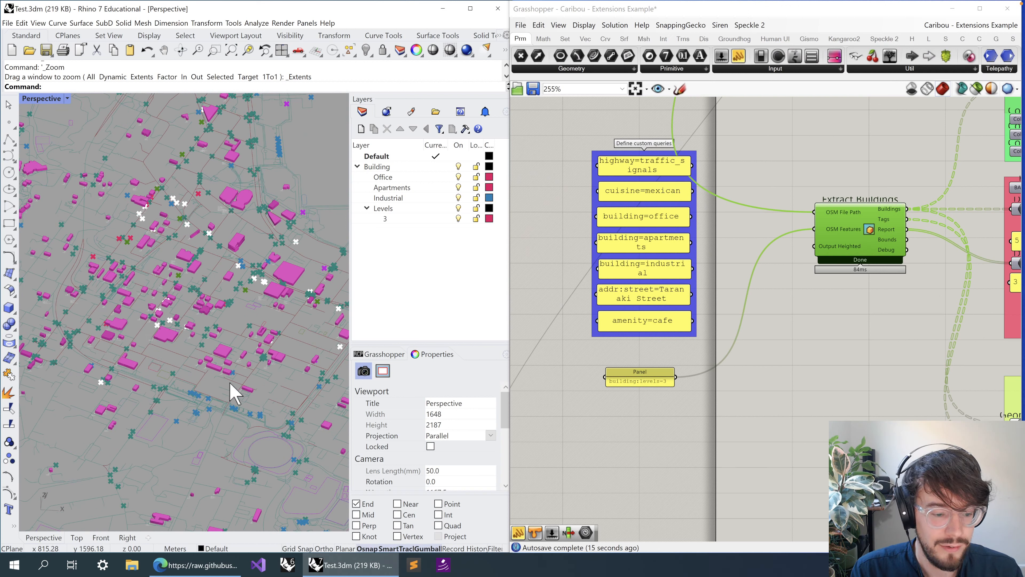
pyautogui.scroll(2, 173, 394)
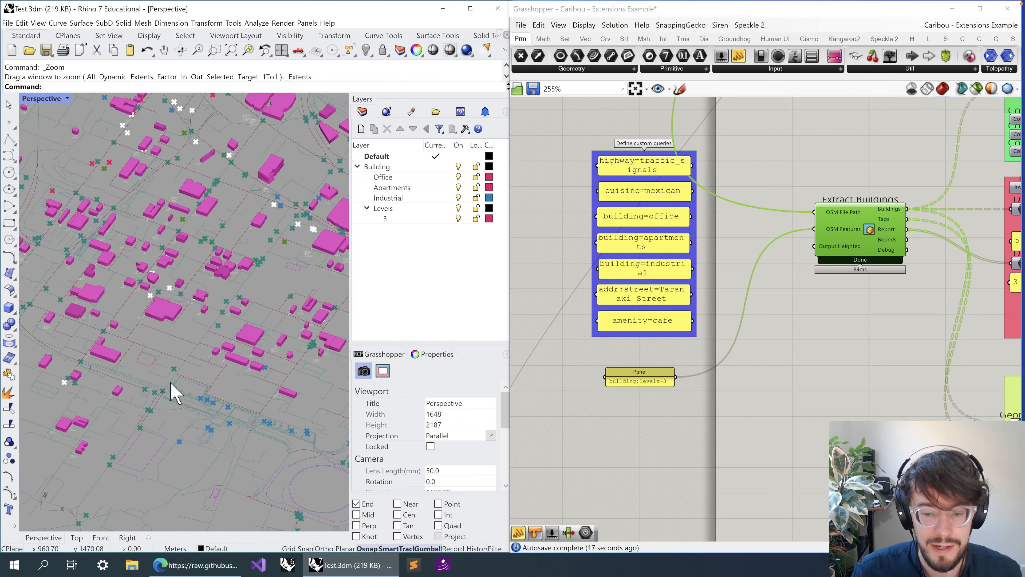
# - Delete the building:levels=3 panel, feed cuisine=mexican into the OSM Features of Extract Buildings and check the component's warning
pyautogui.moveTo(593, 350); pyautogui.dragTo(748, 421)
pyautogui.moveTo(762, 328); pyautogui.dragTo(733, 404, button='right')
pyautogui.press('Delete')
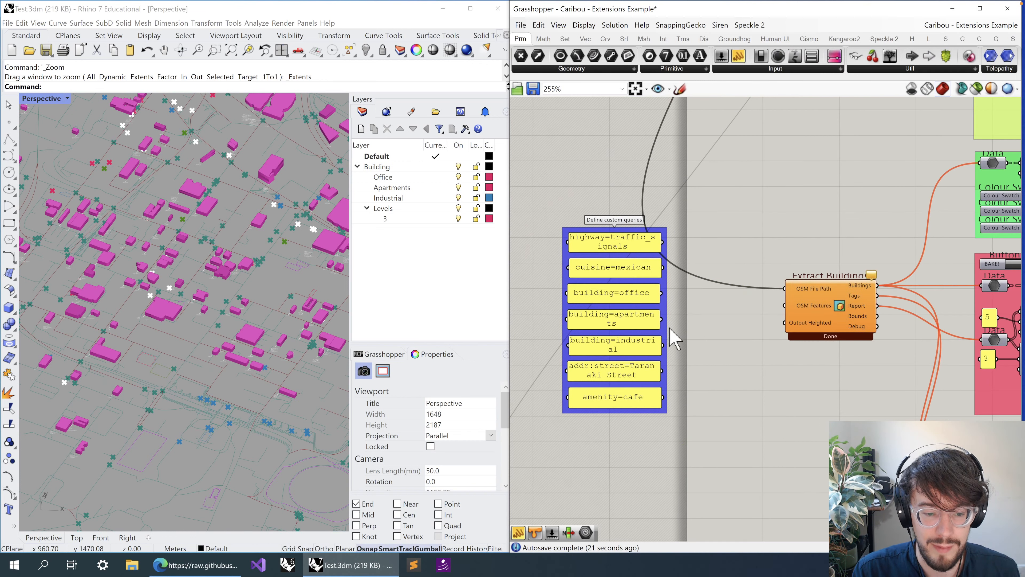
pyautogui.moveTo(666, 275); pyautogui.dragTo(785, 306)
pyautogui.click(644, 283)
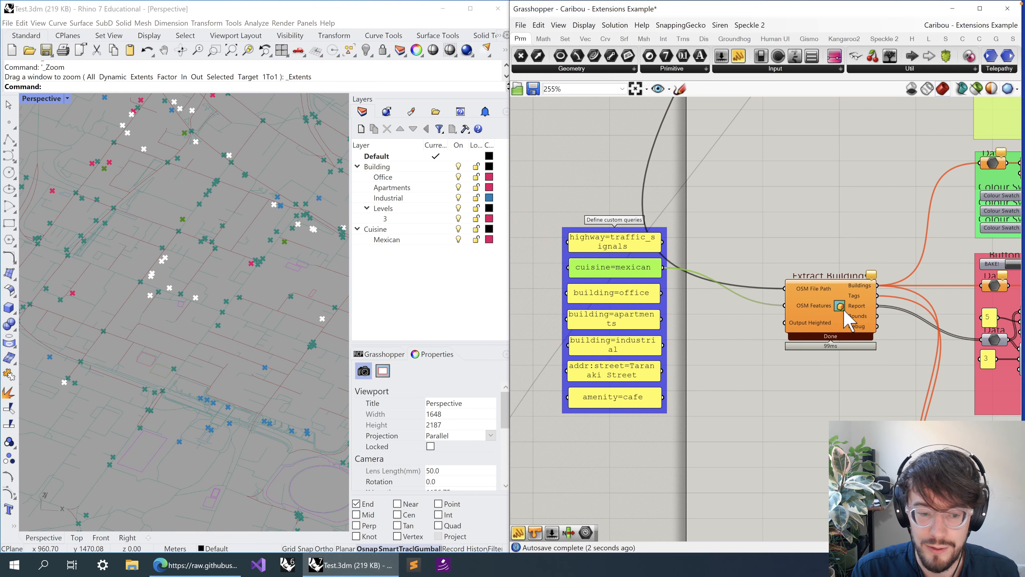
pyautogui.click(849, 301)
pyautogui.moveTo(871, 277)
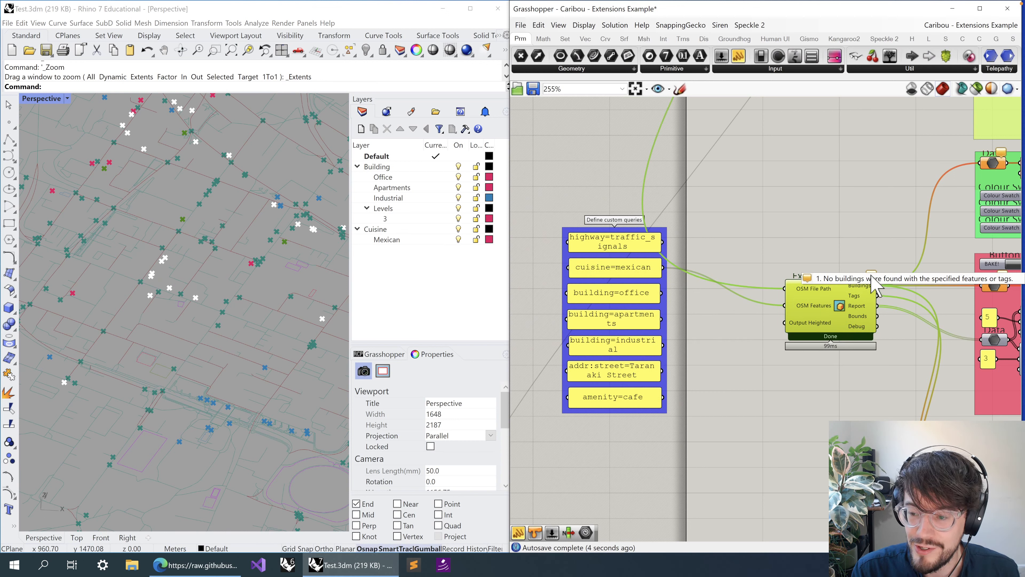
# - Move Extract Ways close to the custom queries, make cuisine=mexican its OSM Features source and check the result
pyautogui.click(817, 189)
pyautogui.moveTo(784, 156); pyautogui.dragTo(753, 359, button='right')
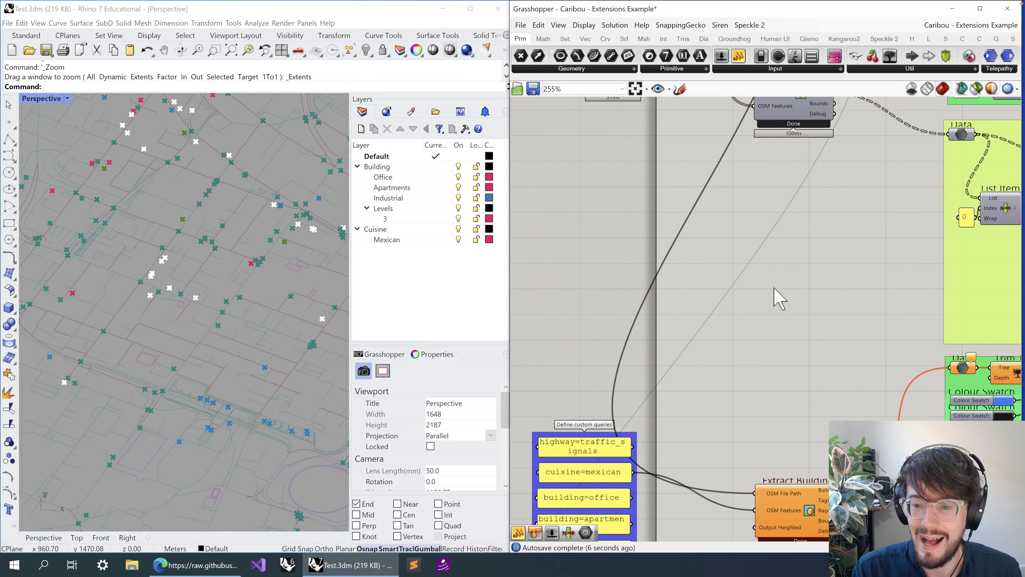
pyautogui.moveTo(799, 113); pyautogui.dragTo(819, 230, button='right')
pyautogui.moveTo(806, 121); pyautogui.dragTo(786, 470)
pyautogui.moveTo(786, 471); pyautogui.dragTo(791, 245, button='right')
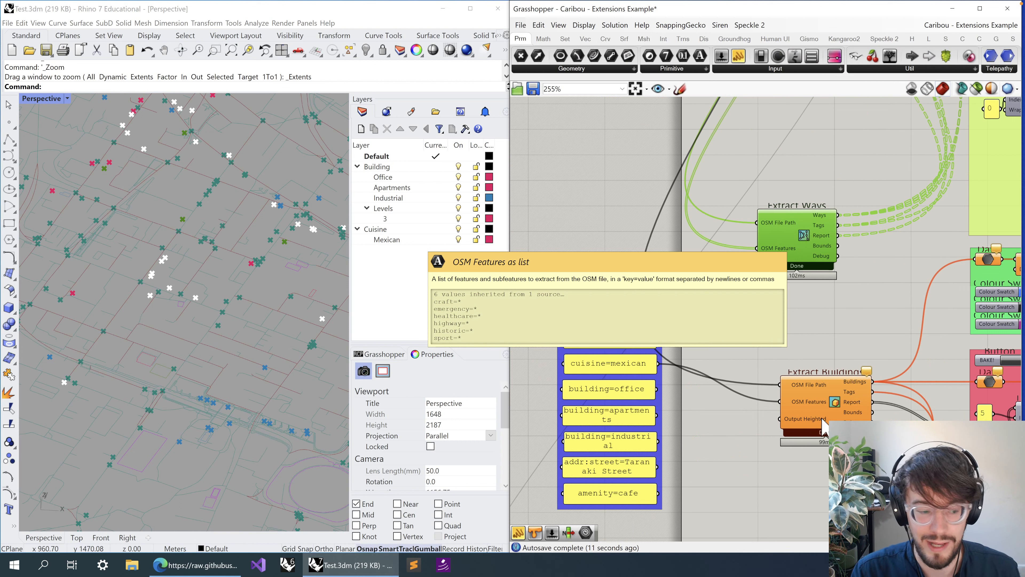
pyautogui.click(764, 312)
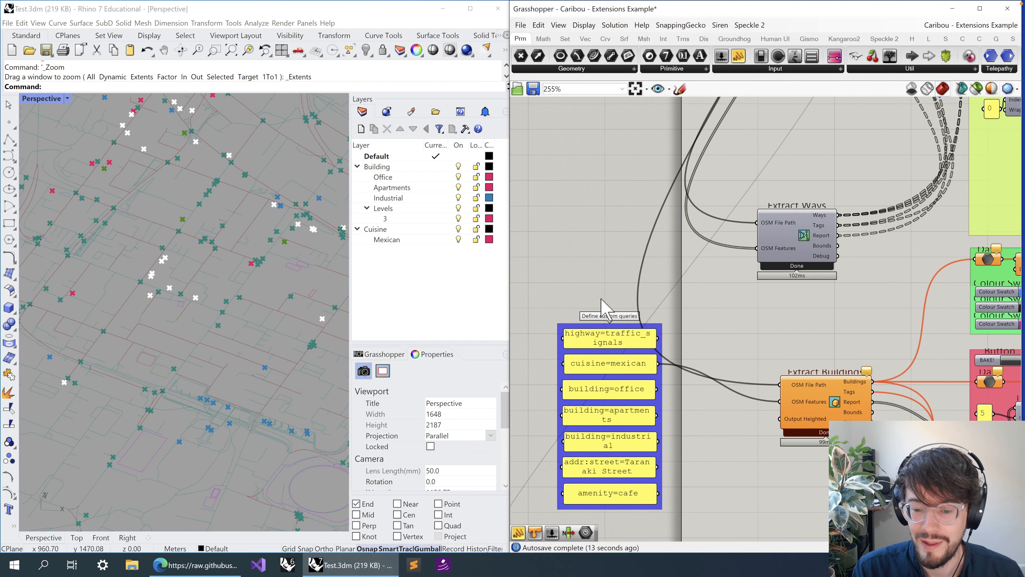
pyautogui.moveTo(660, 365); pyautogui.dragTo(795, 242)
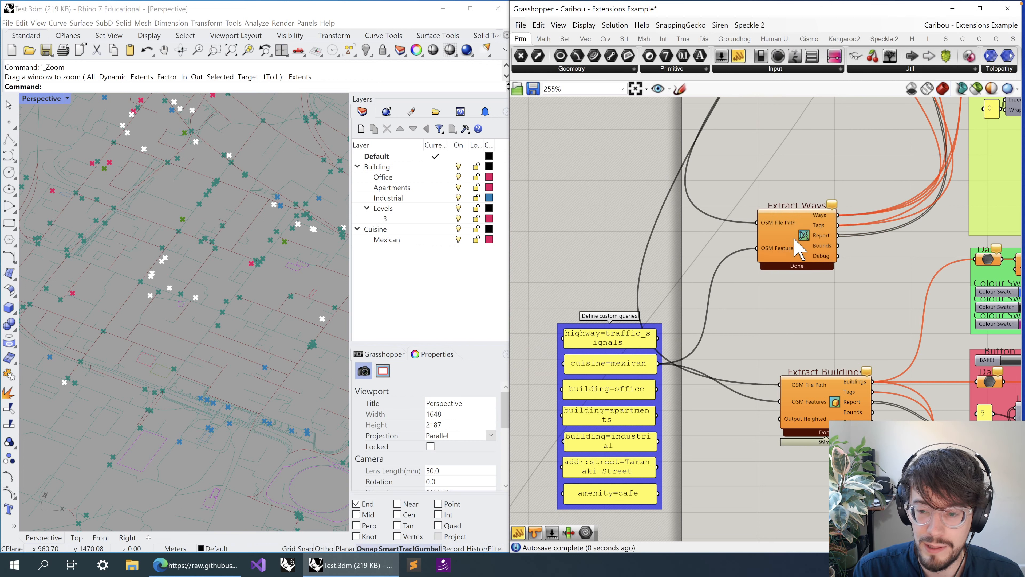
pyautogui.click(802, 242)
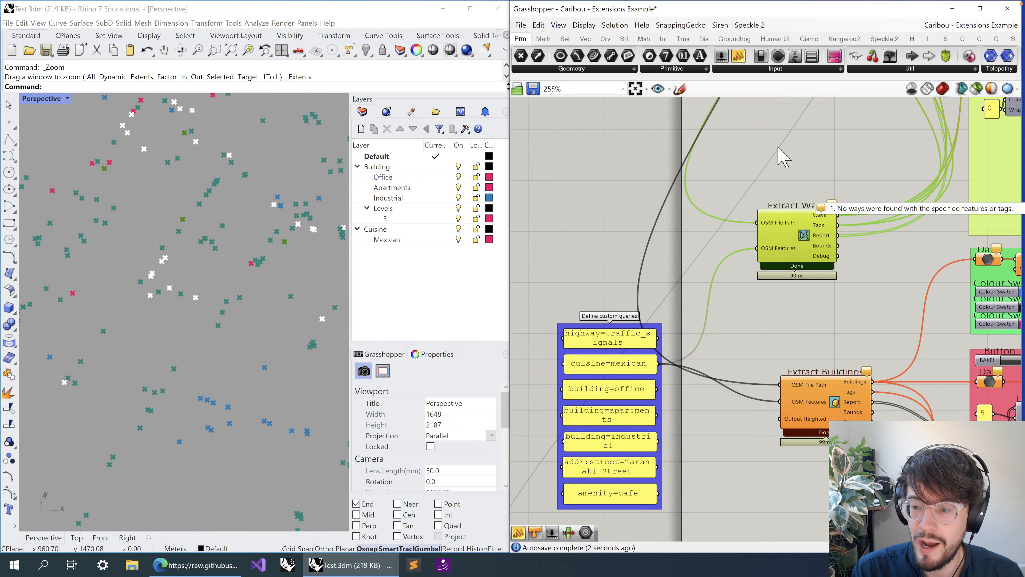
# - Move Extract Nodes just above Extract Ways, make cuisine=mexican its OSM Features source and limit the preview to selected components
pyautogui.moveTo(778, 156); pyautogui.dragTo(753, 336, button='right')
pyautogui.moveTo(794, 178); pyautogui.dragTo(776, 357)
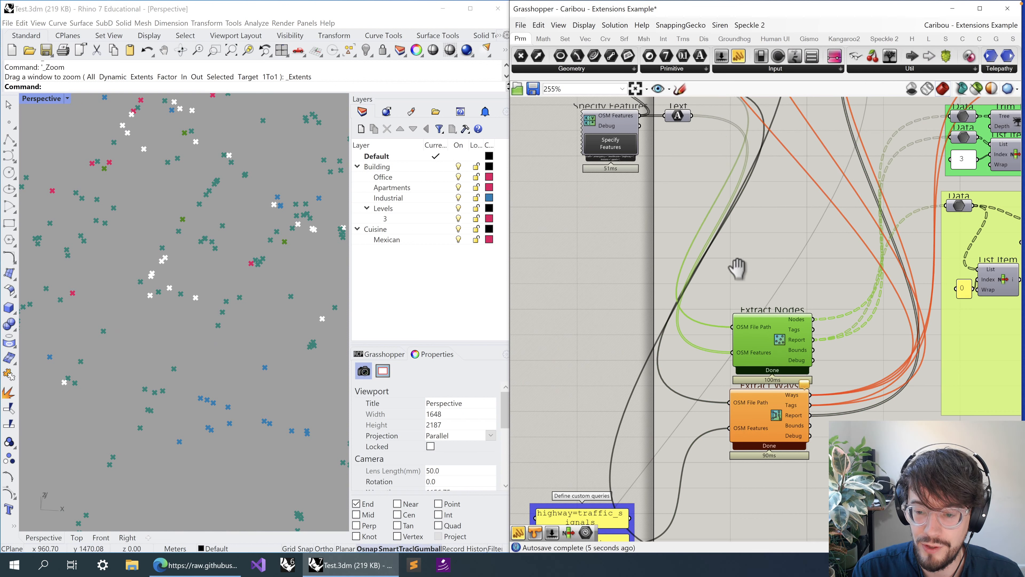
pyautogui.moveTo(681, 525); pyautogui.dragTo(695, 424, button='right')
pyautogui.moveTo(644, 448); pyautogui.dragTo(745, 262)
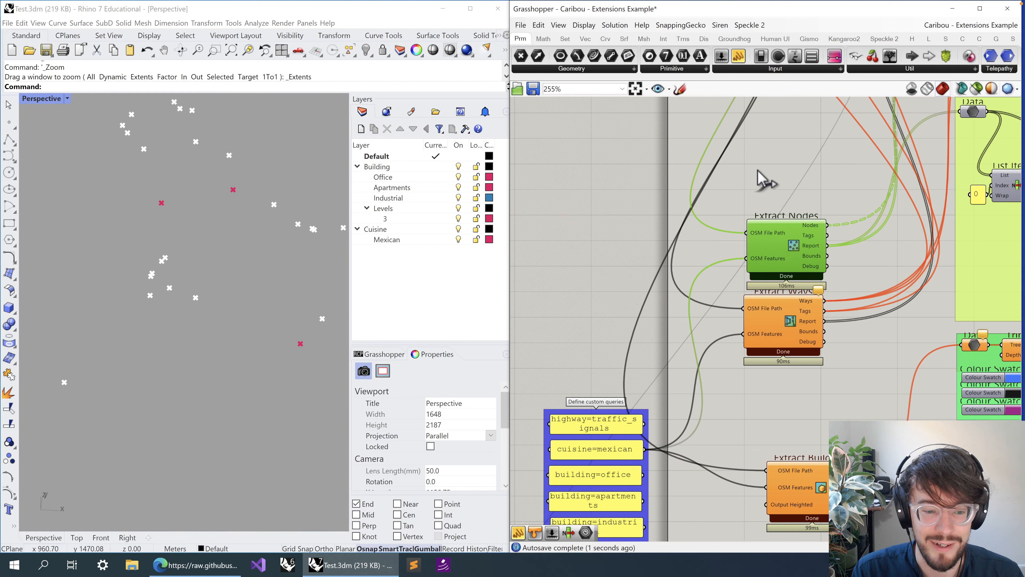
pyautogui.click(978, 88)
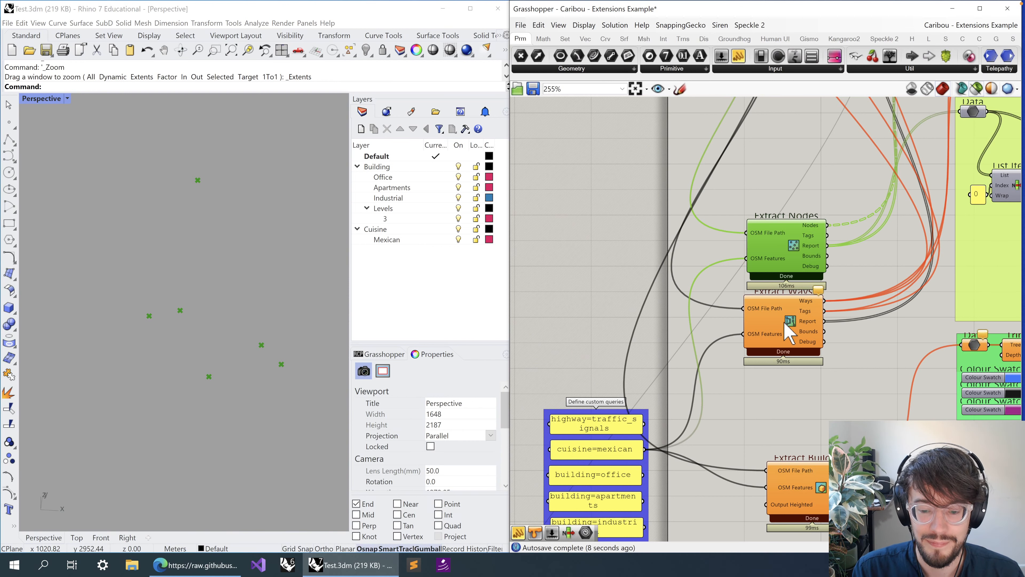
# - Open the Specify Features dialog, look through the listed feature types and close it without changing the selection
pyautogui.moveTo(543, 347); pyautogui.dragTo(529, 263, button='right')
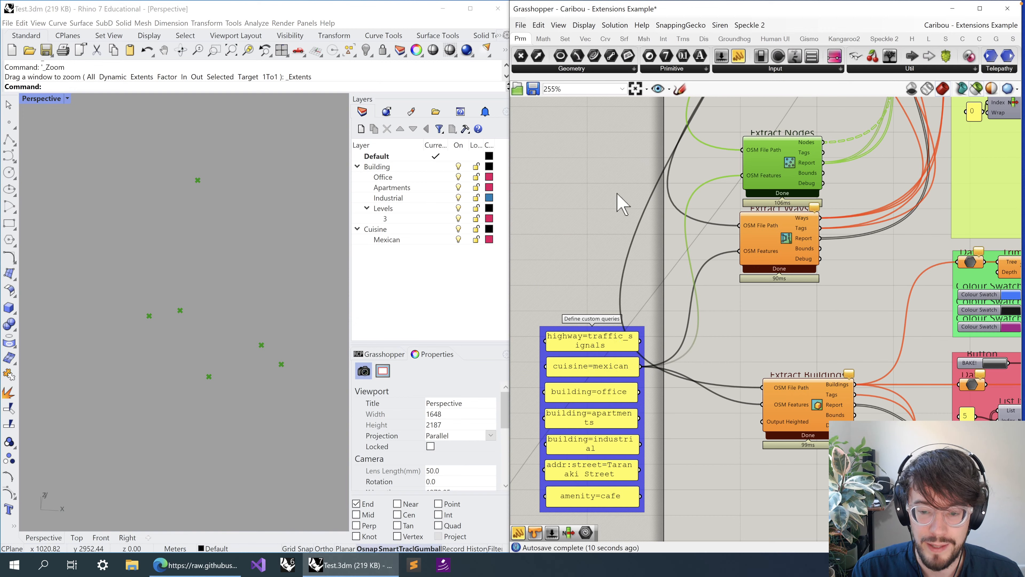
pyautogui.moveTo(628, 116); pyautogui.dragTo(668, 302, button='right')
pyautogui.click(658, 150)
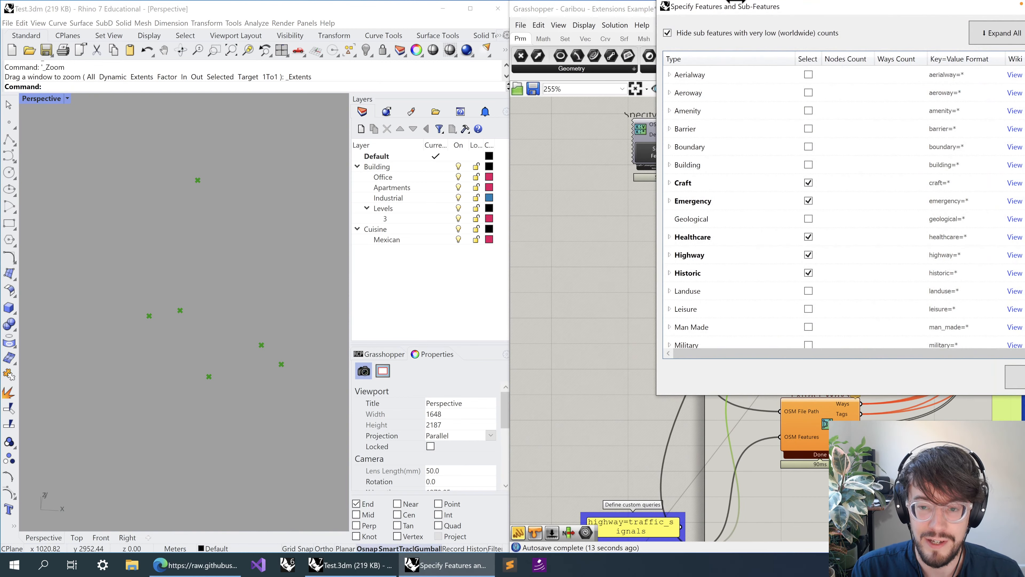
pyautogui.moveTo(737, 7); pyautogui.dragTo(486, 83)
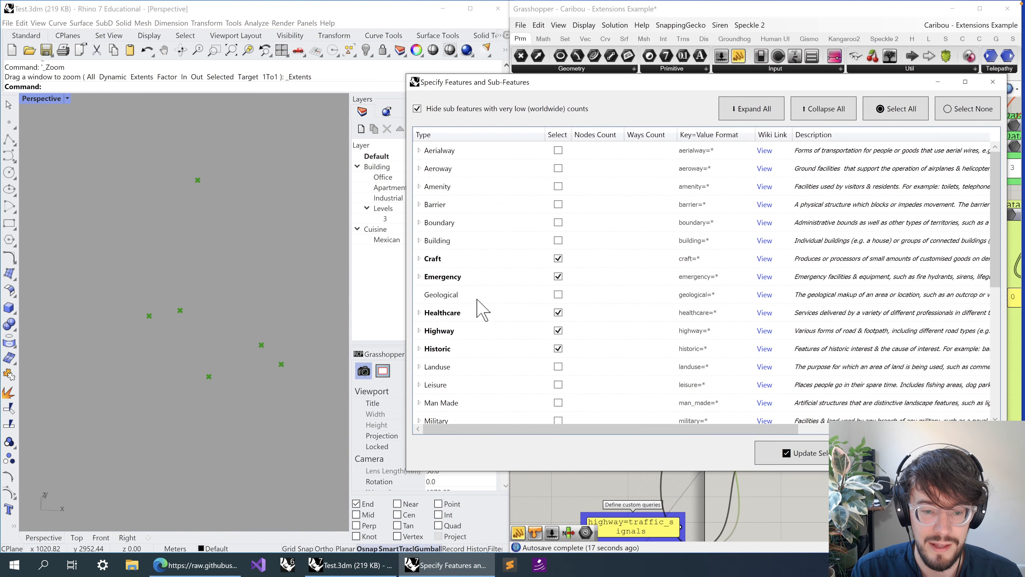
pyautogui.scroll(-4, 504, 335)
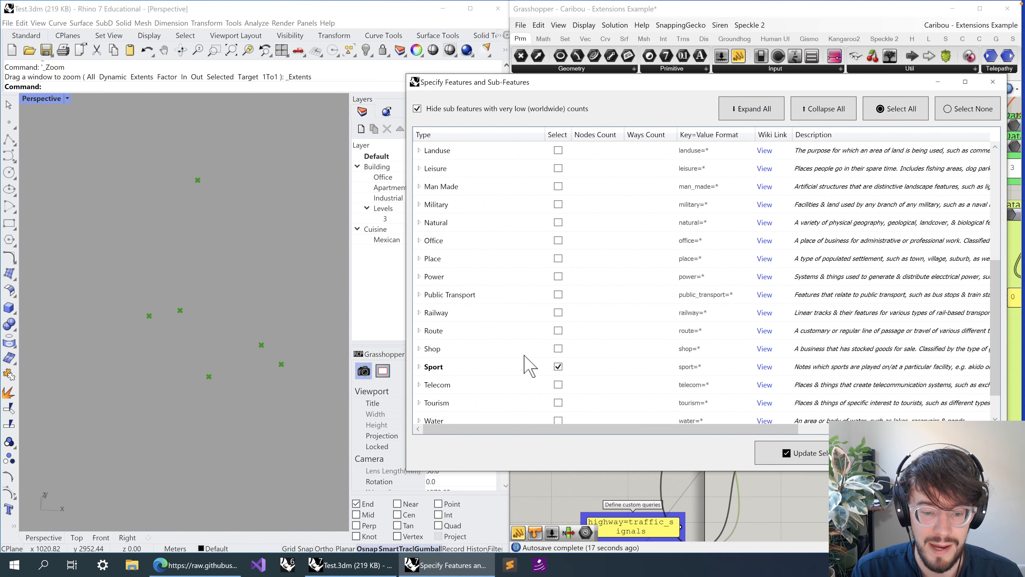
pyautogui.click(993, 82)
# - Undo the cuisine=mexican connections and the moves of Extract Ways and Extract Nodes
pyautogui.moveTo(671, 324); pyautogui.dragTo(665, 238, button='right')
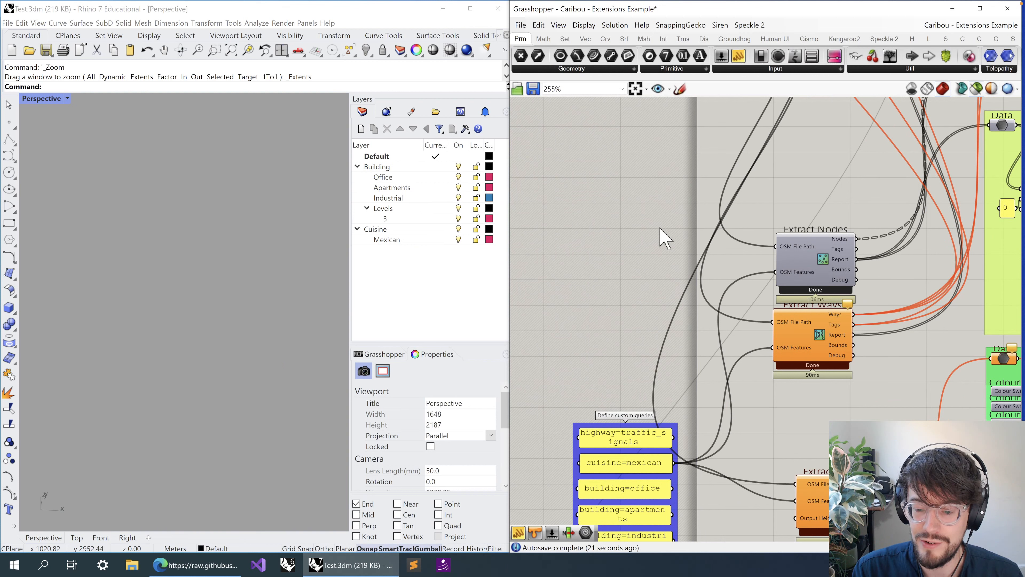
pyautogui.moveTo(597, 339); pyautogui.dragTo(562, 216, button='right')
pyautogui.moveTo(719, 318); pyautogui.dragTo(614, 284, button='right')
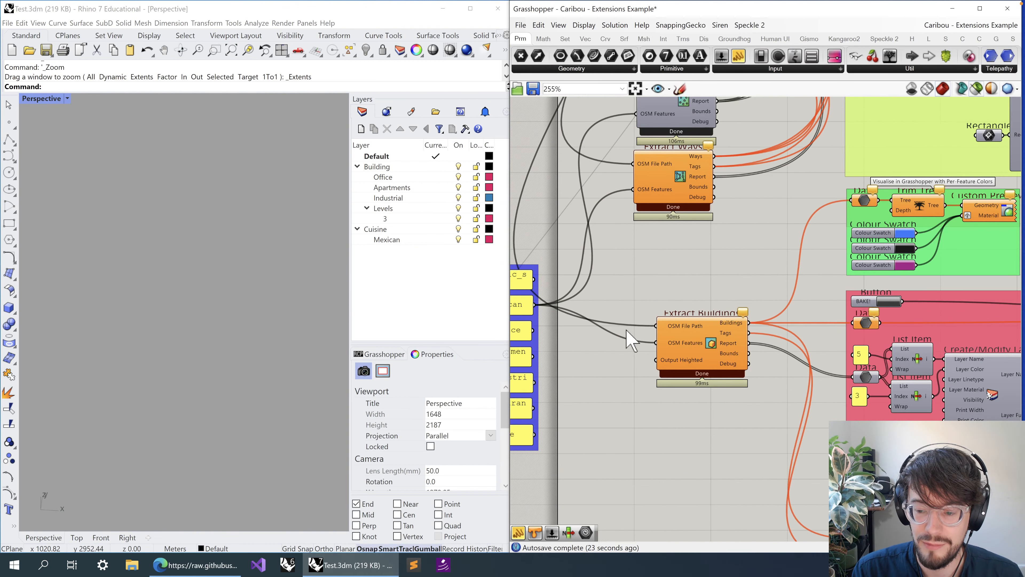
pyautogui.scroll(-2, 646, 323)
pyautogui.scroll(-3, 661, 323)
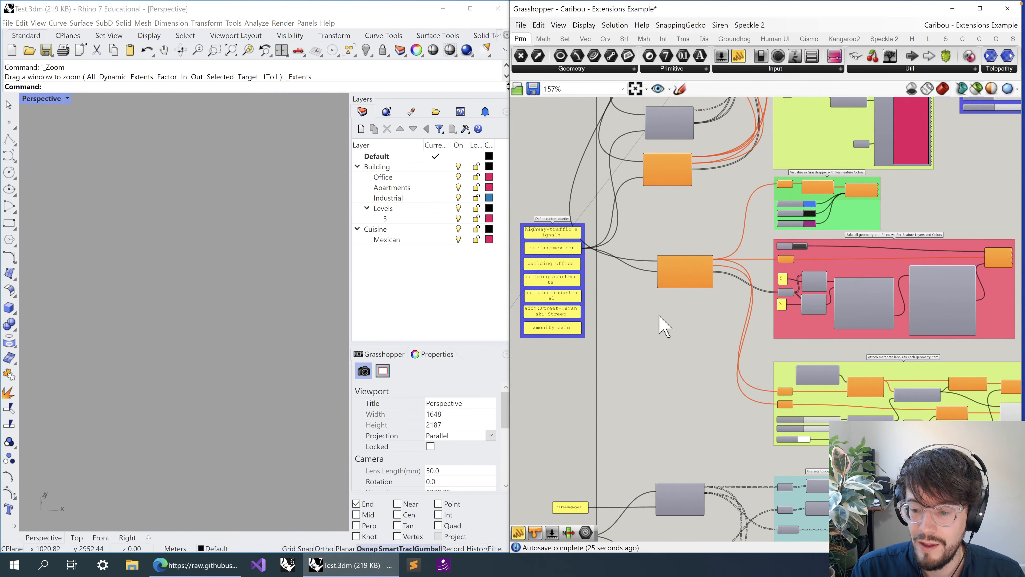
pyautogui.moveTo(664, 325); pyautogui.dragTo(686, 329, button='right')
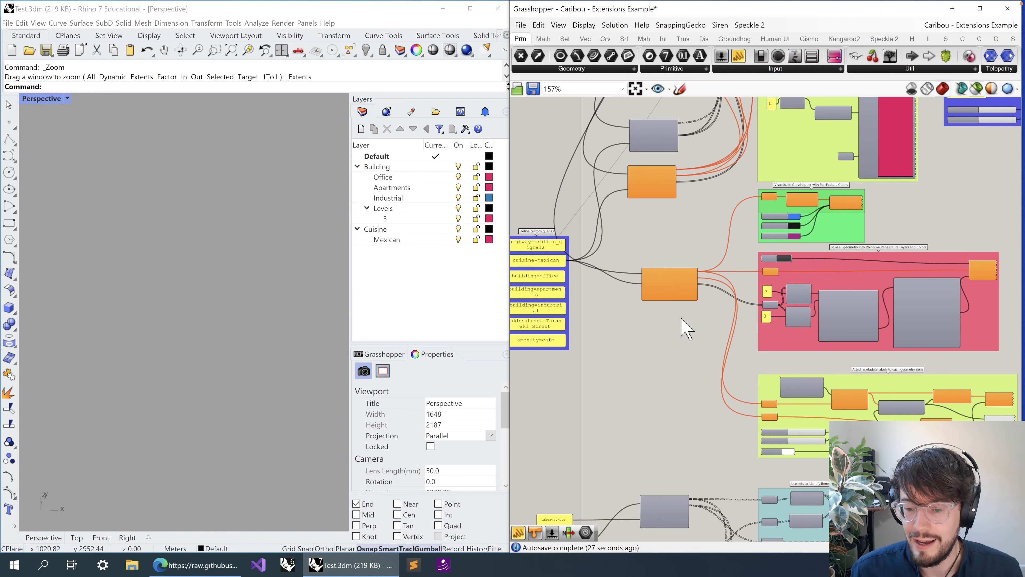
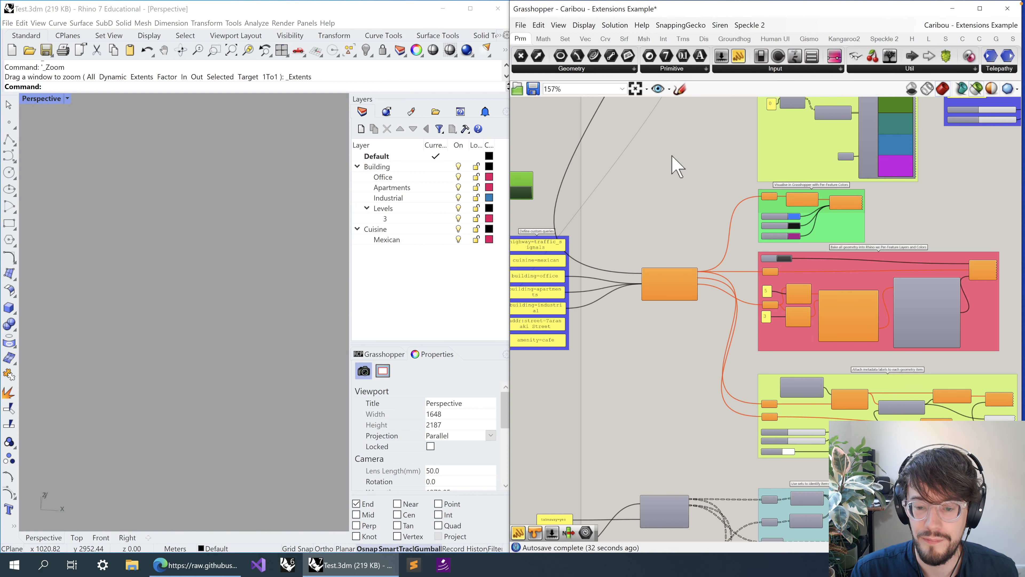
pyautogui.moveTo(688, 191); pyautogui.dragTo(703, 344, button='right')
pyautogui.click(528, 333)
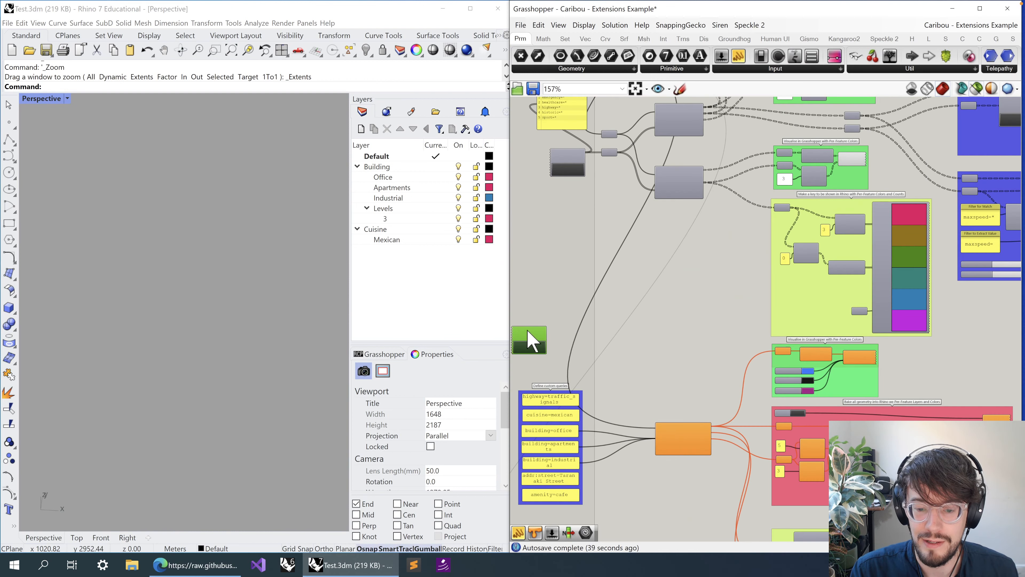
# - Examine the Filter Tags group and trace its geometry and data inputs back to Extract Ways
pyautogui.moveTo(662, 283); pyautogui.dragTo(656, 301, button='right')
pyautogui.scroll(3, 662, 282)
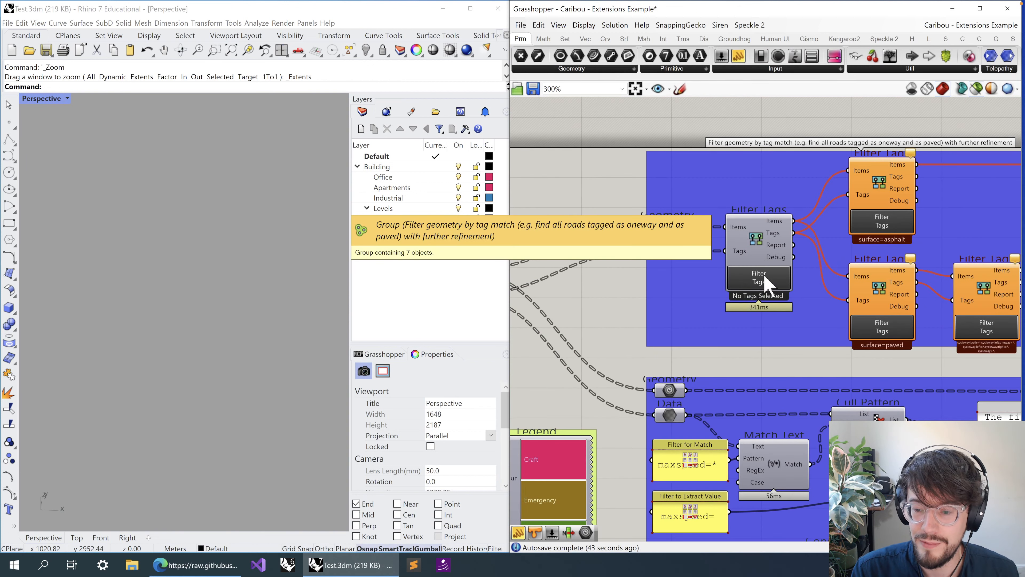
pyautogui.scroll(2, 767, 283)
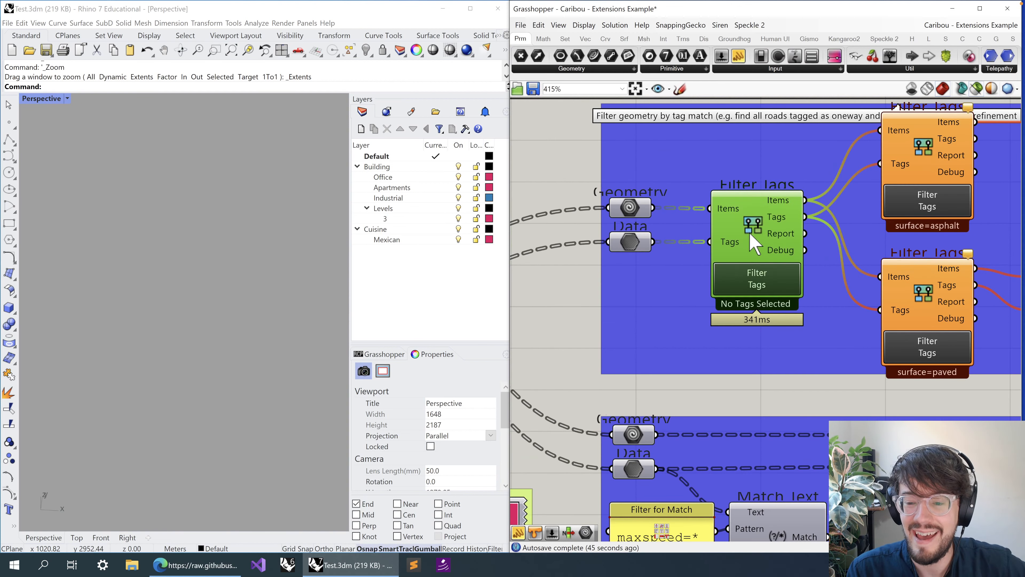
pyautogui.click(755, 229)
pyautogui.scroll(-2, 745, 238)
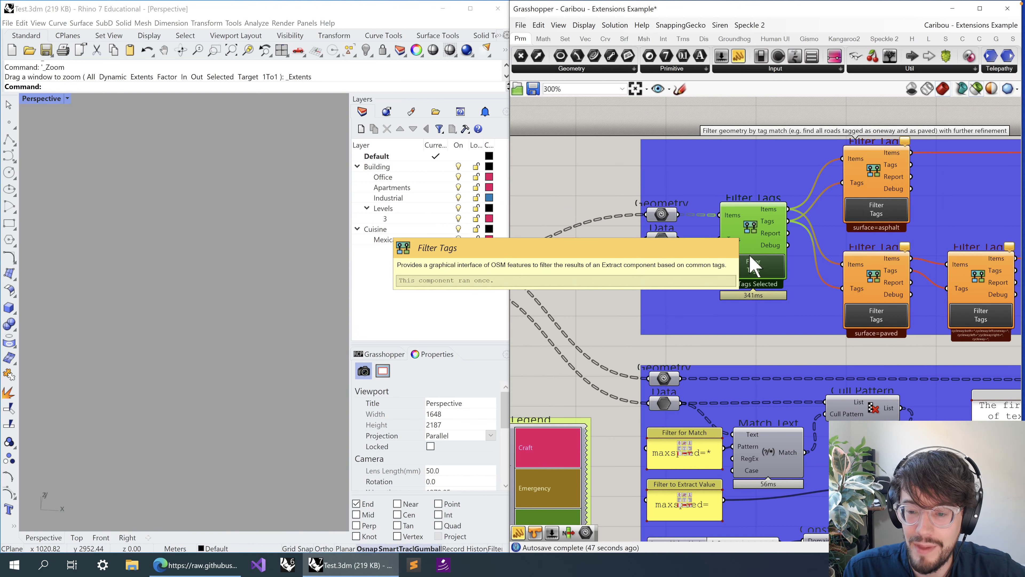
pyautogui.click(582, 210)
pyautogui.moveTo(582, 210); pyautogui.dragTo(775, 182, button='right')
pyautogui.scroll(-2, 775, 182)
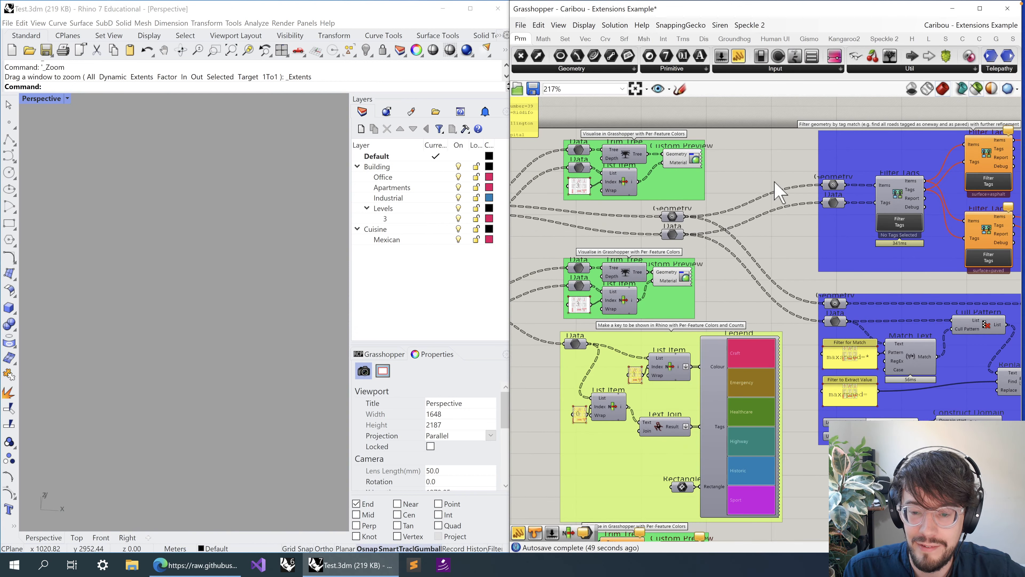
pyautogui.moveTo(662, 210); pyautogui.dragTo(757, 233, button='right')
pyautogui.moveTo(638, 242); pyautogui.dragTo(591, 240, button='right')
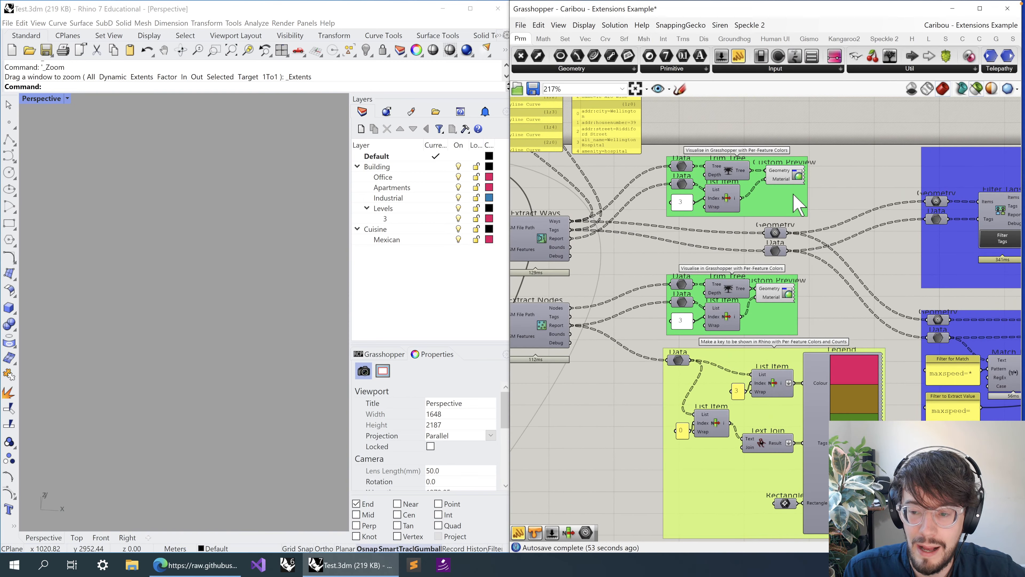
pyautogui.moveTo(916, 208); pyautogui.dragTo(825, 245, button='right')
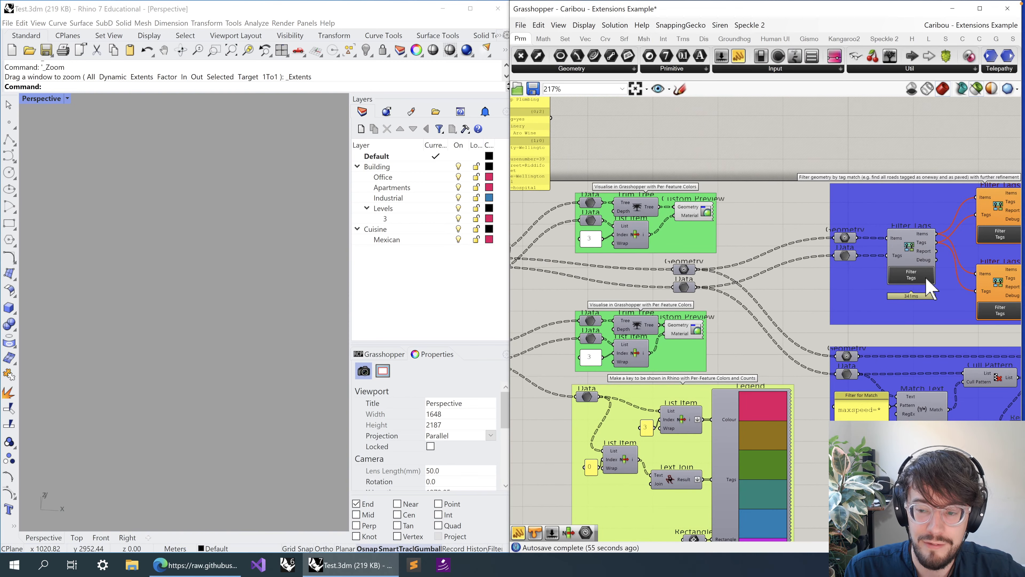
pyautogui.moveTo(640, 263); pyautogui.dragTo(796, 266, button='right')
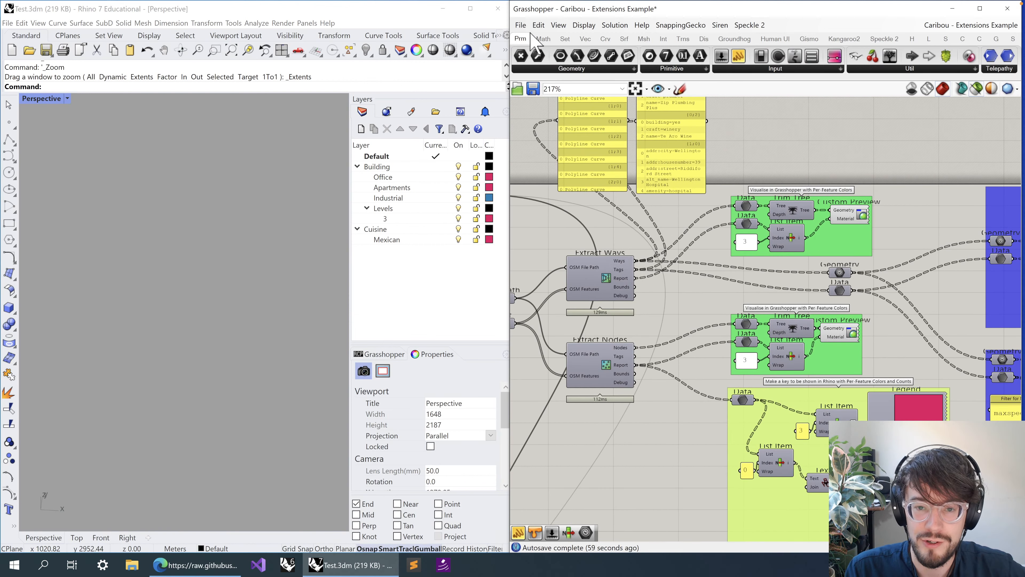
# - Close the Grasshopper definition without saving the changes and reopen the recent Caribou - Extensions Example file
pyautogui.click(520, 25)
pyautogui.click(567, 227)
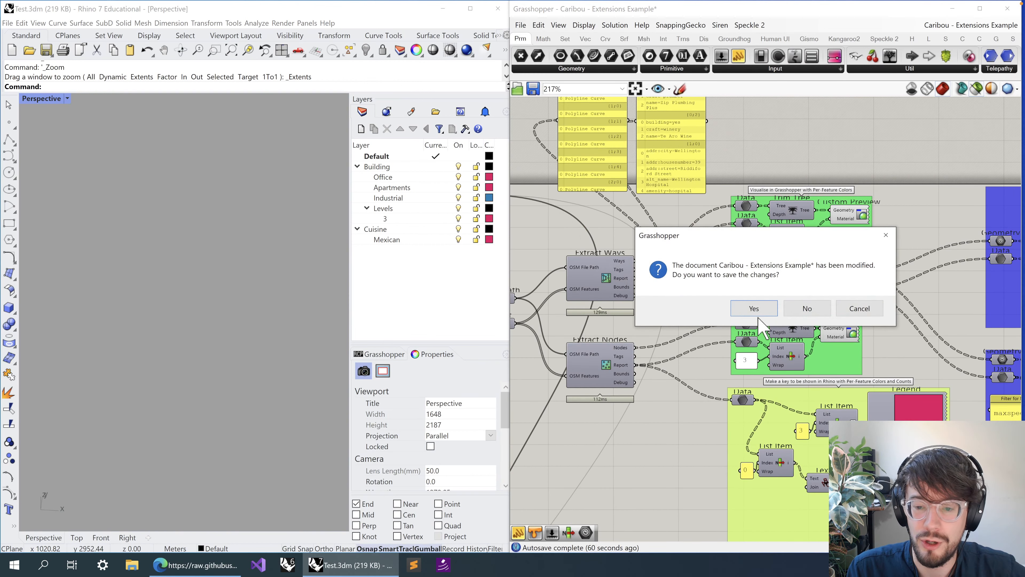
pyautogui.click(806, 307)
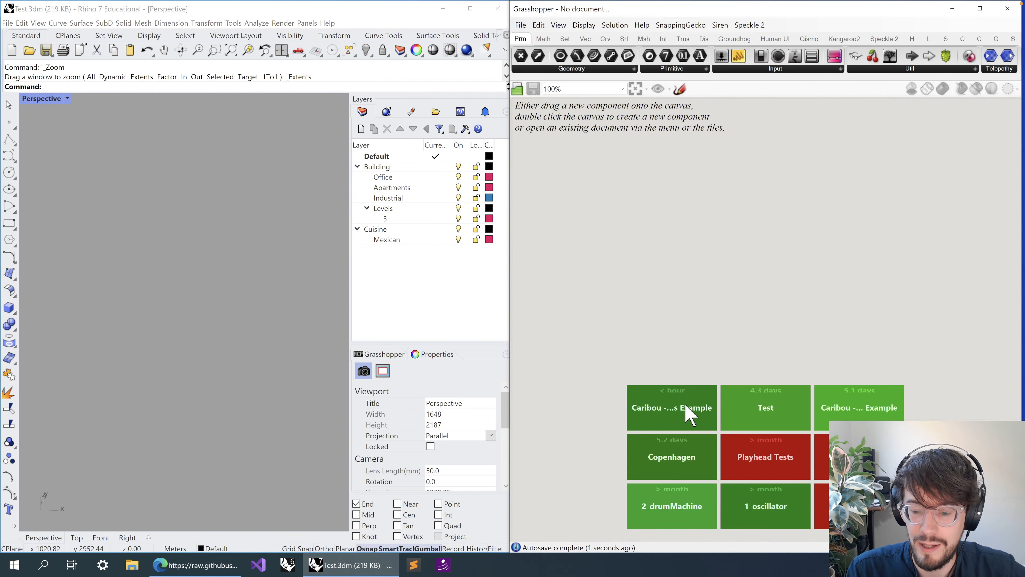
pyautogui.click(690, 414)
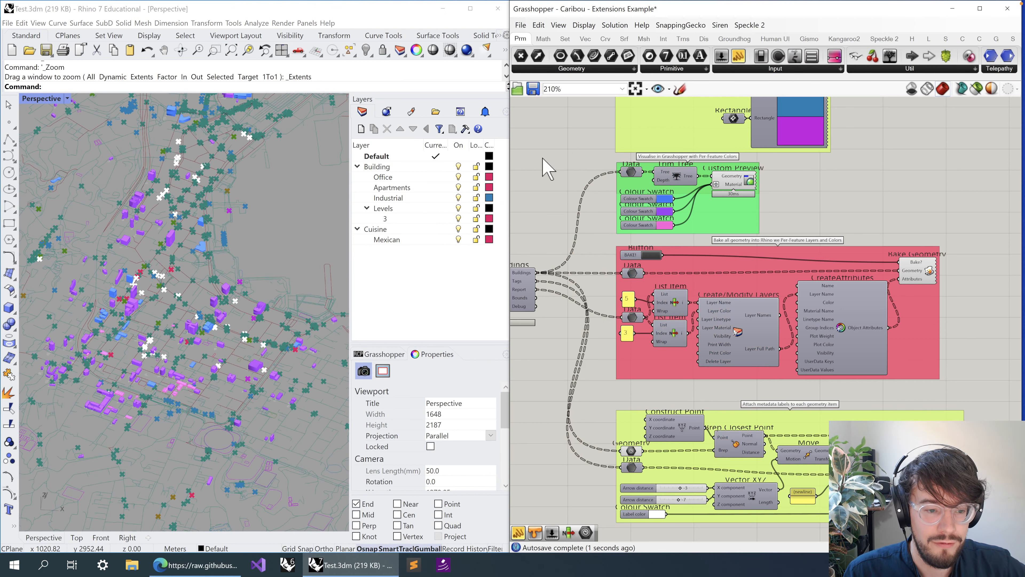
# - Examine the two tag-filtering groups and follow their geometry and data wires back to the Extract Ways component
pyautogui.moveTo(551, 143); pyautogui.dragTo(573, 296, button='right')
pyautogui.moveTo(583, 197); pyautogui.dragTo(617, 416, button='right')
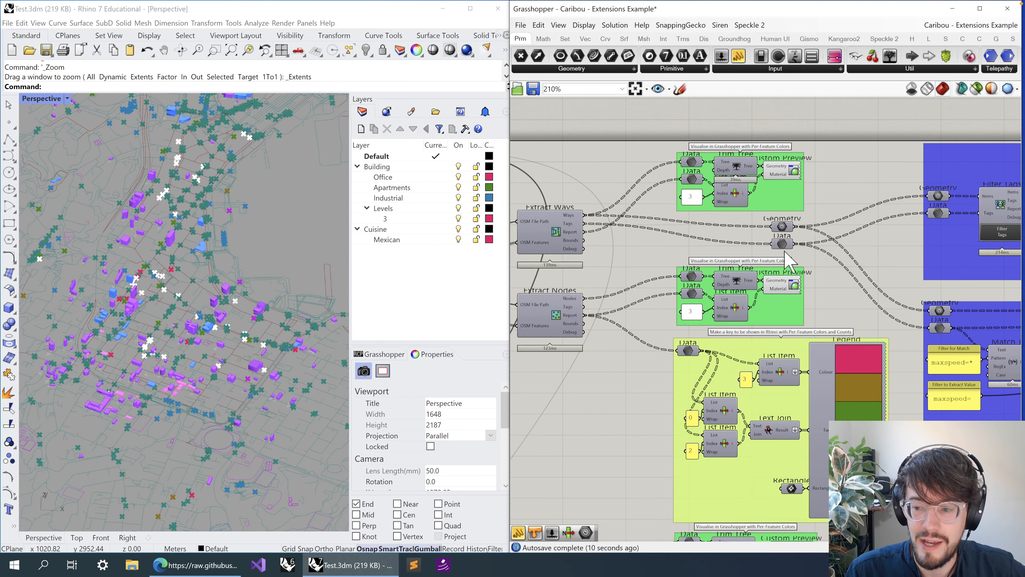
pyautogui.moveTo(835, 232); pyautogui.dragTo(610, 265, button='right')
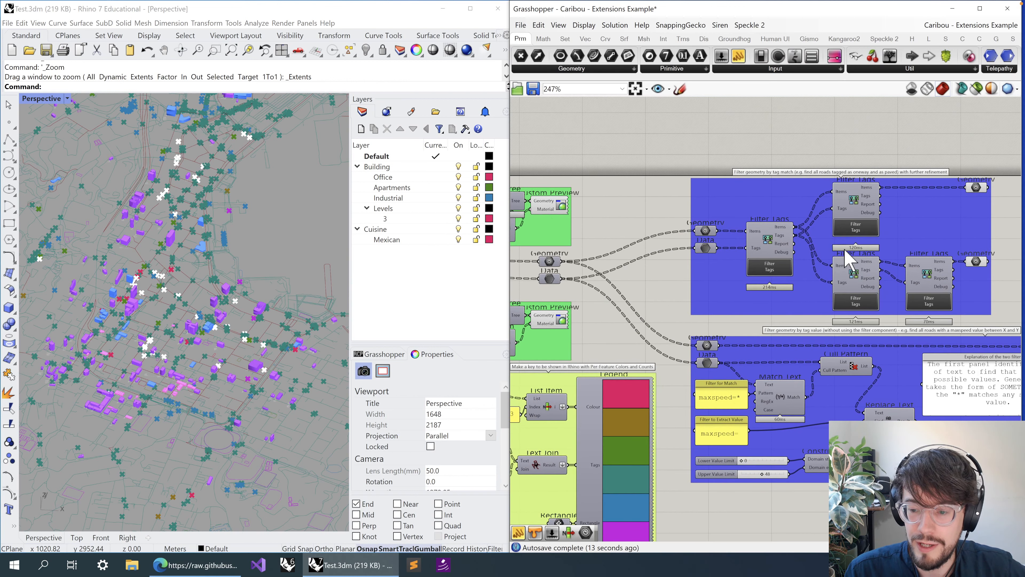
pyautogui.scroll(2, 848, 248)
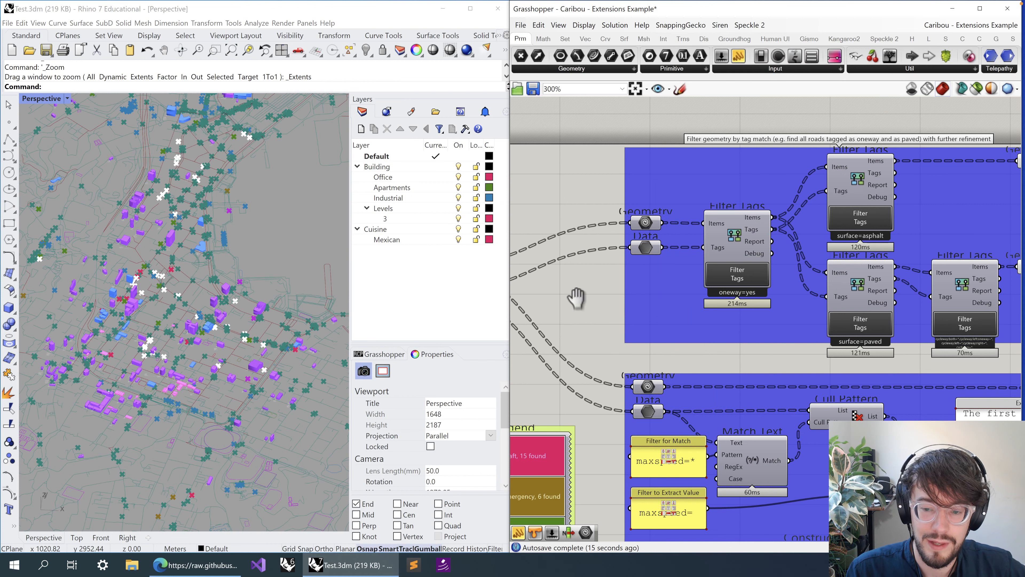
pyautogui.moveTo(567, 311); pyautogui.dragTo(800, 312, button='right')
pyautogui.moveTo(759, 275); pyautogui.dragTo(649, 309, button='right')
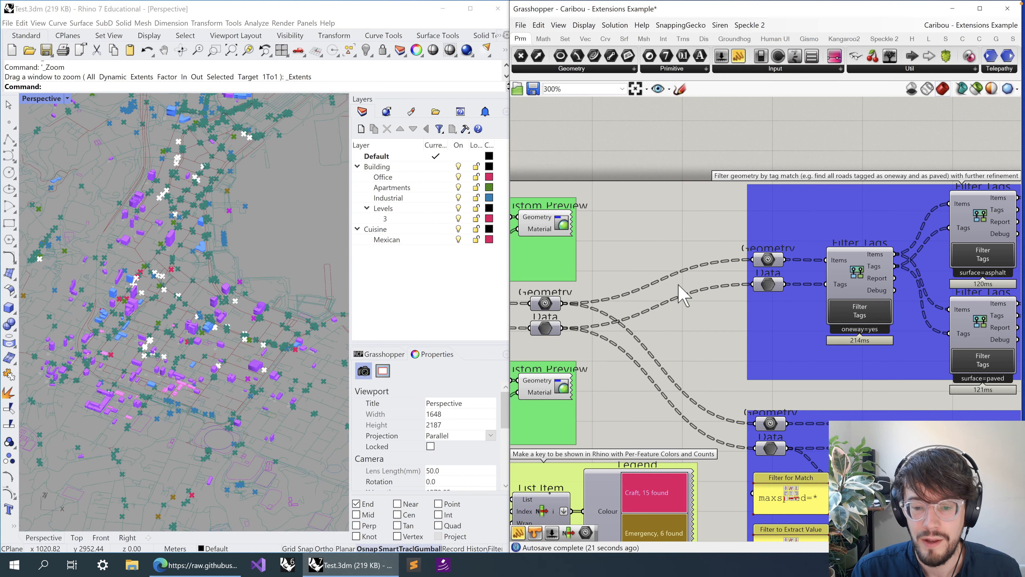
pyautogui.moveTo(584, 327); pyautogui.dragTo(743, 325, button='right')
pyautogui.moveTo(549, 298); pyautogui.dragTo(835, 351, button='right')
pyautogui.moveTo(714, 363); pyautogui.dragTo(684, 333)
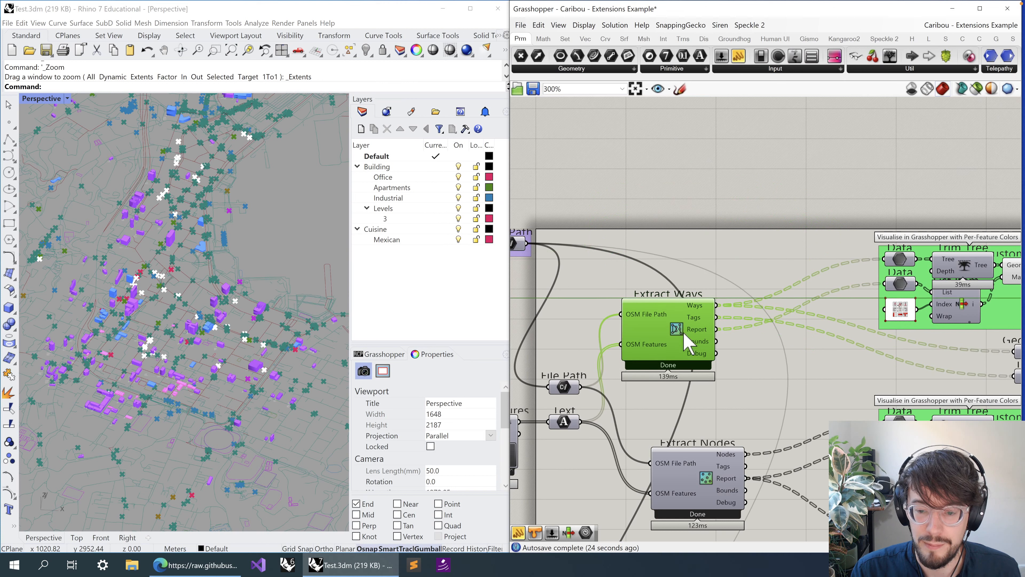
# - Add a Filter Tags component to the canvas just above Extract Ways
pyautogui.doubleClick(734, 187)
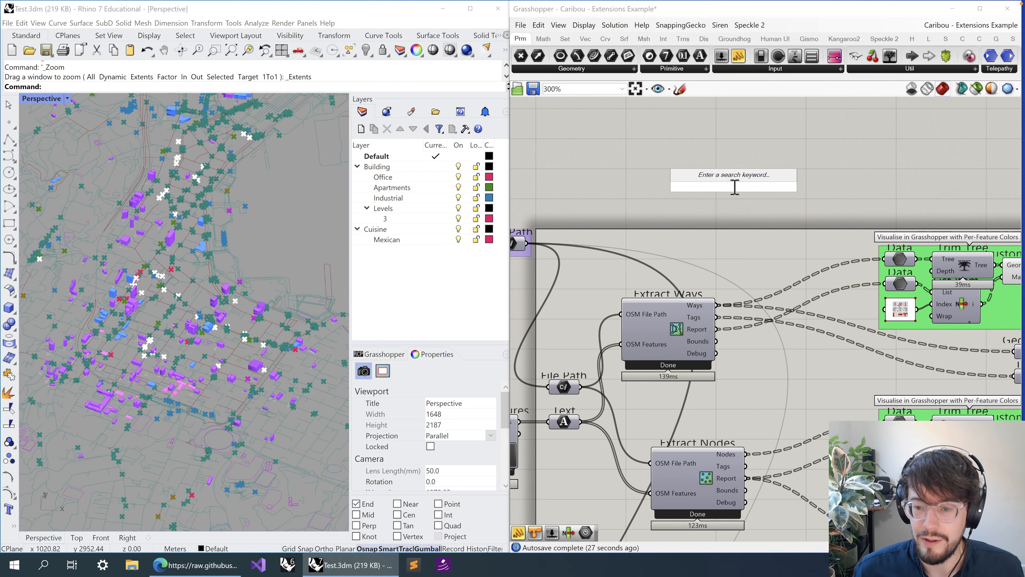
pyautogui.write('filter')
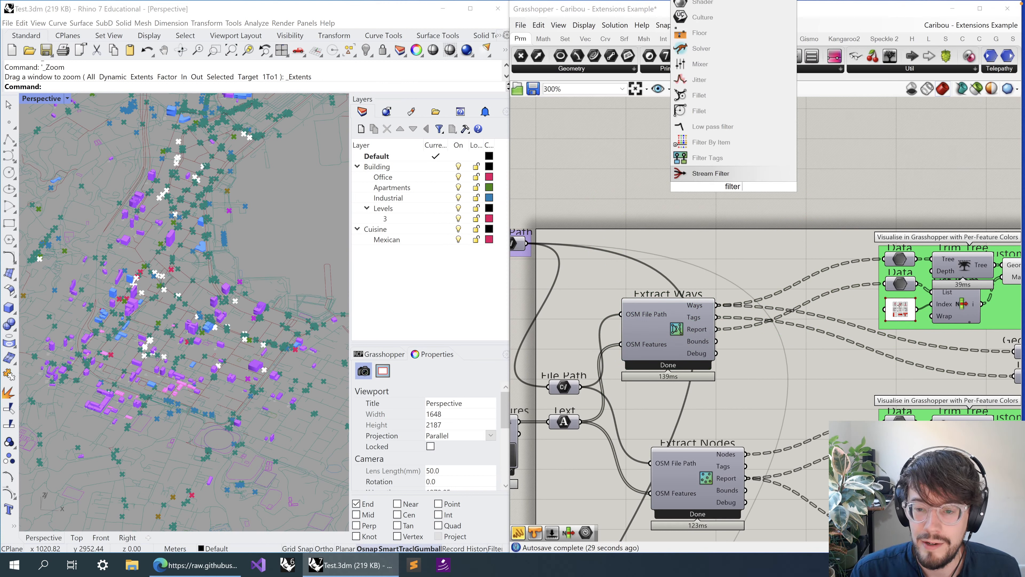
pyautogui.press('Up')
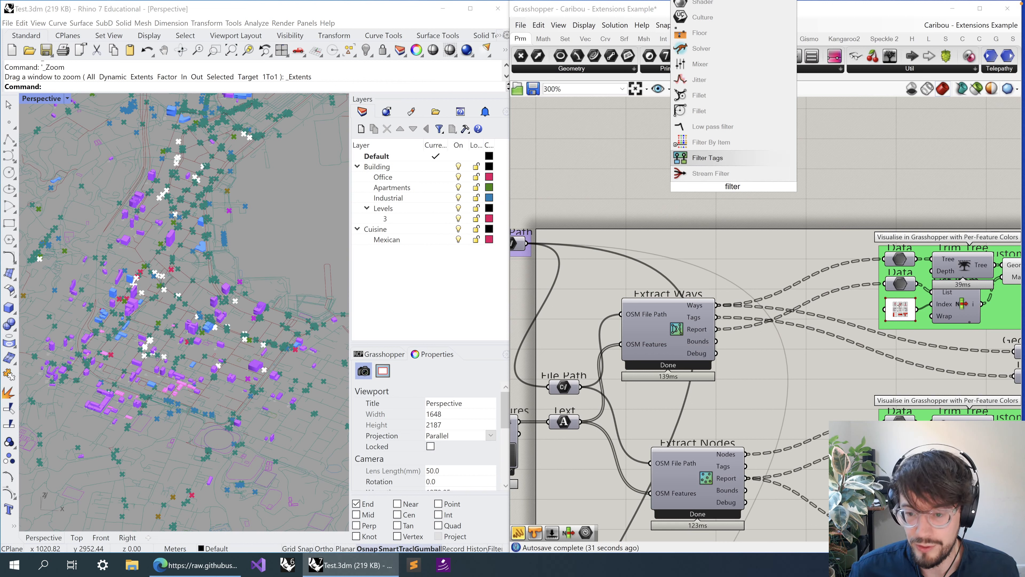
pyautogui.press('Return')
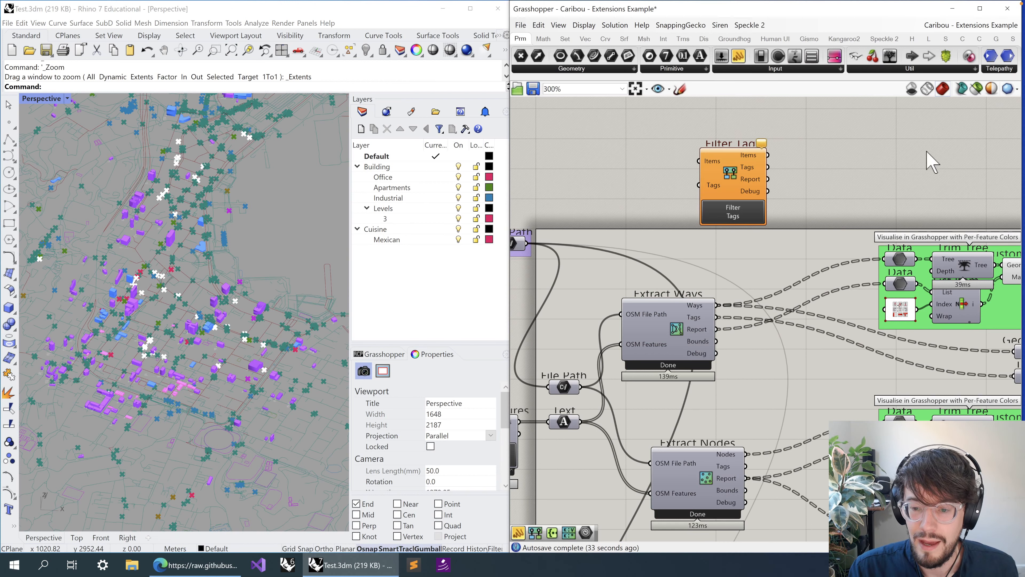
pyautogui.moveTo(730, 166); pyautogui.dragTo(747, 219)
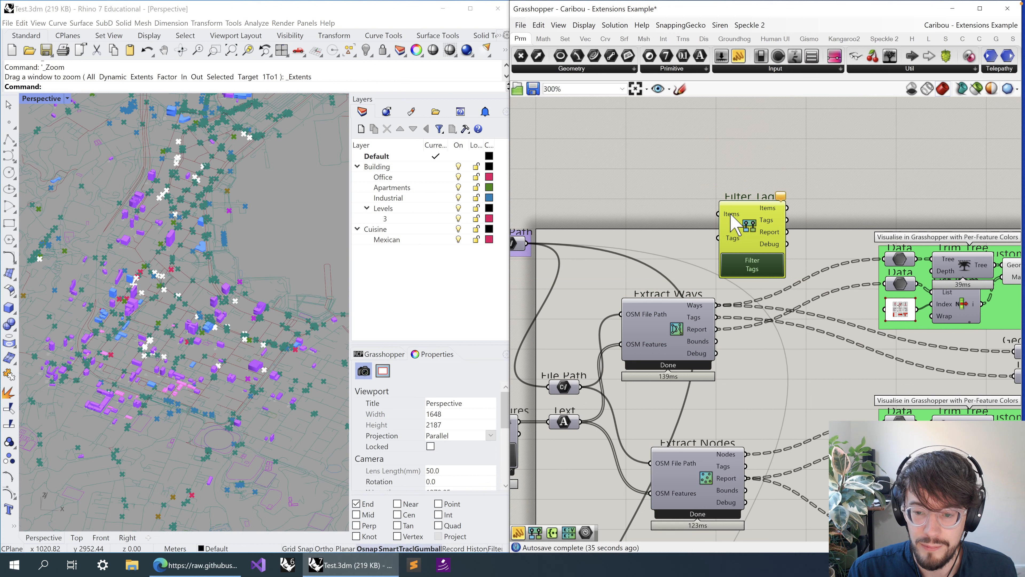
pyautogui.moveTo(732, 244)
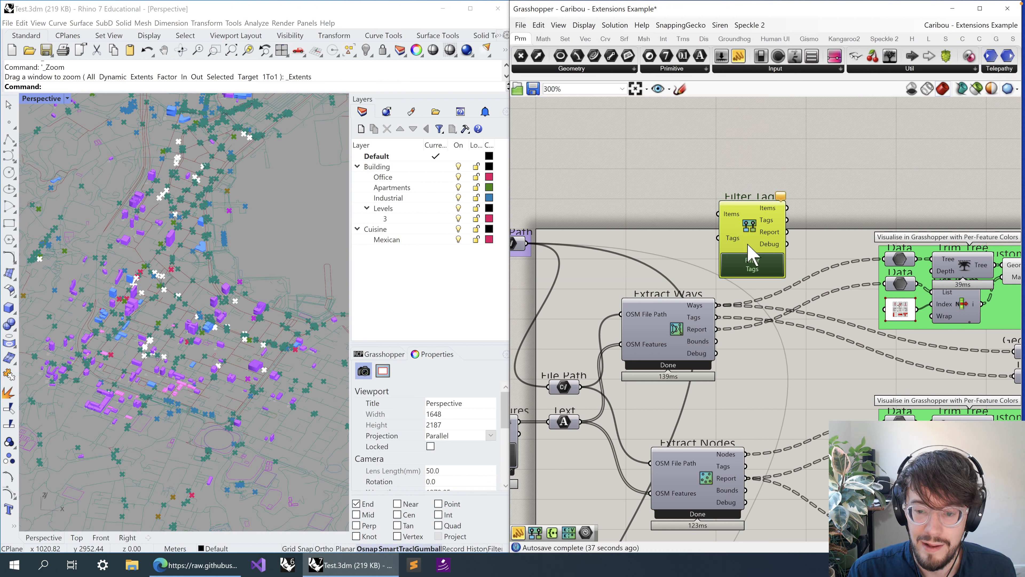
pyautogui.moveTo(747, 253); pyautogui.dragTo(772, 280)
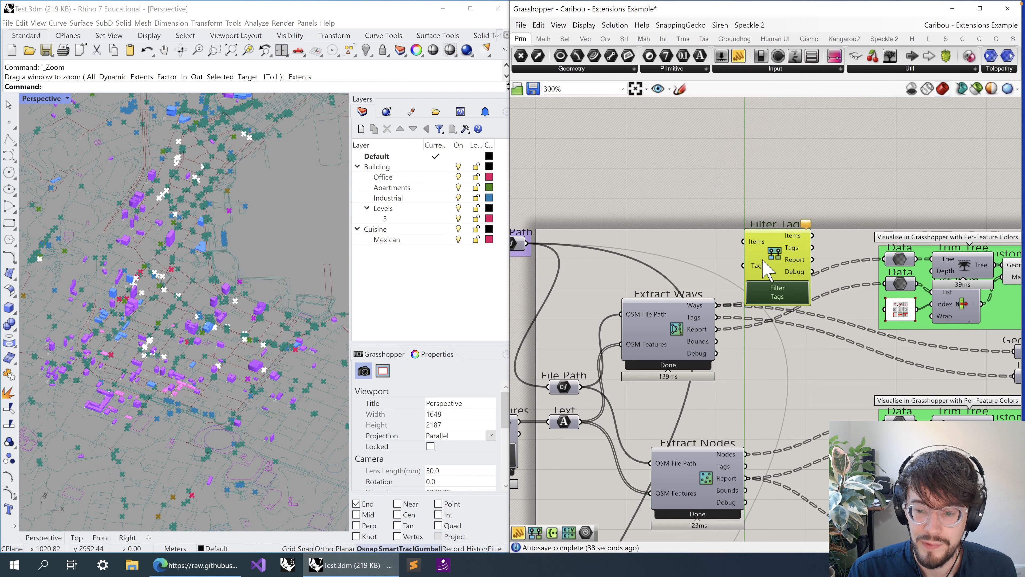
# - Connect the Ways and Tags outputs of Extract Ways to the Items and Tags inputs of the new Filter Tags component
pyautogui.click(700, 312)
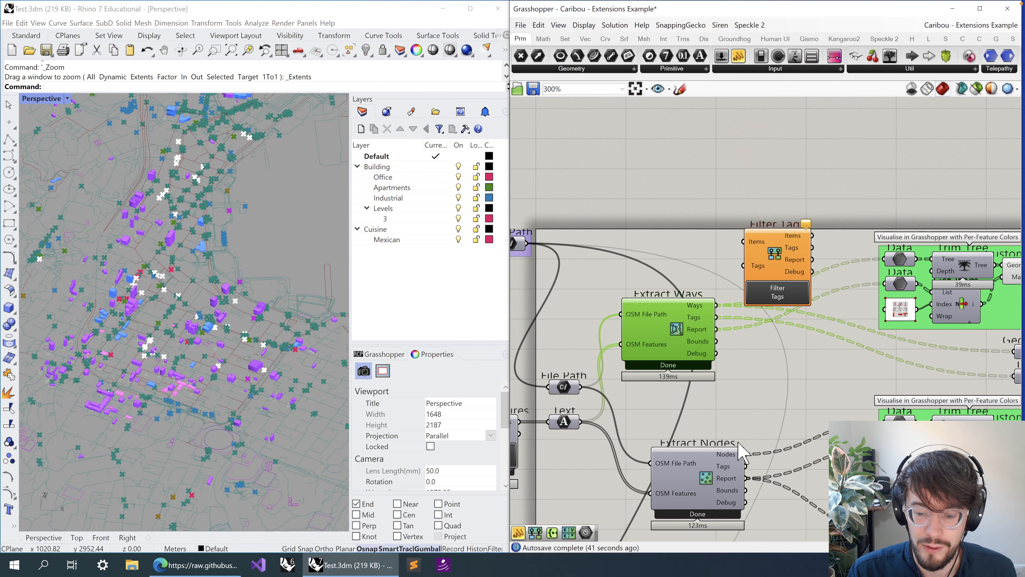
pyautogui.moveTo(742, 454); pyautogui.dragTo(668, 392, button='right')
pyautogui.moveTo(668, 253)
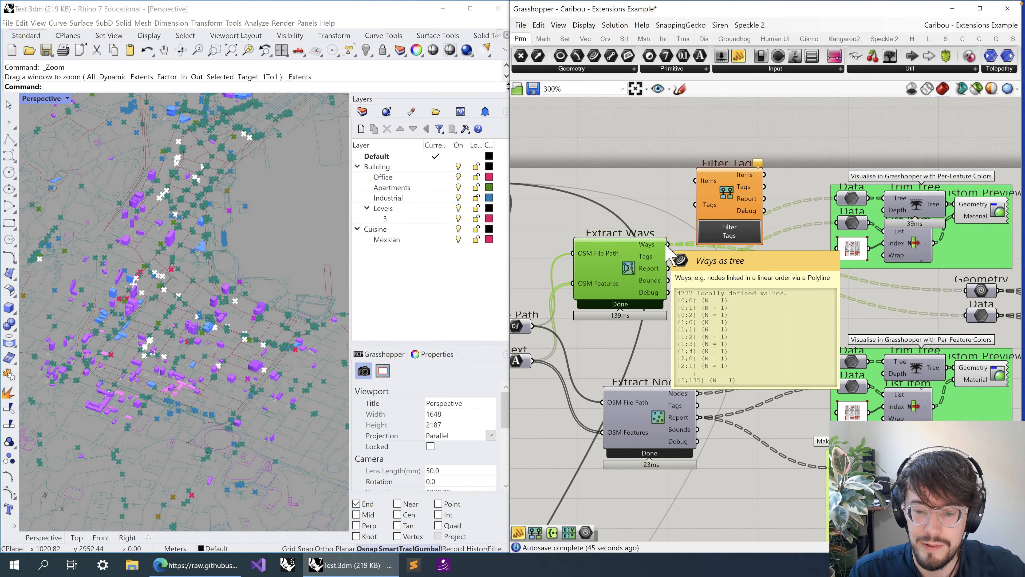
pyautogui.moveTo(668, 244); pyautogui.dragTo(695, 181)
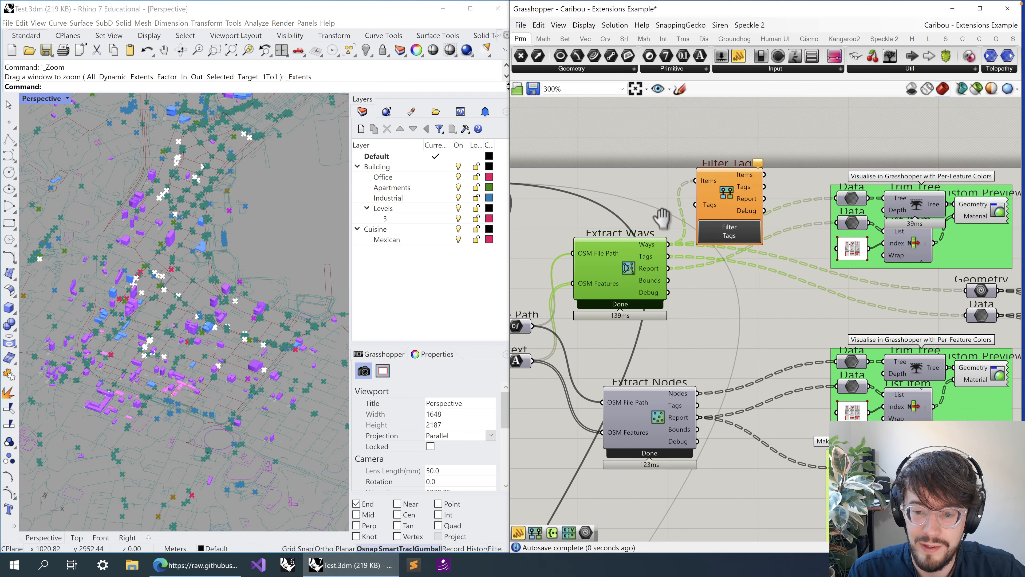
pyautogui.moveTo(687, 166); pyautogui.dragTo(671, 232, button='right')
pyautogui.moveTo(706, 275); pyautogui.dragTo(722, 202)
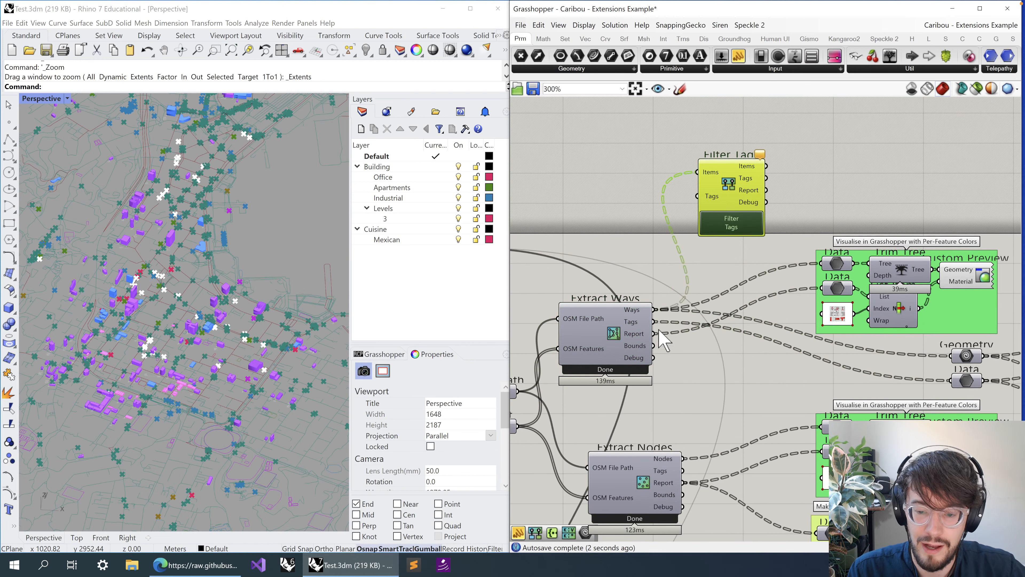
pyautogui.moveTo(654, 321); pyautogui.dragTo(697, 197)
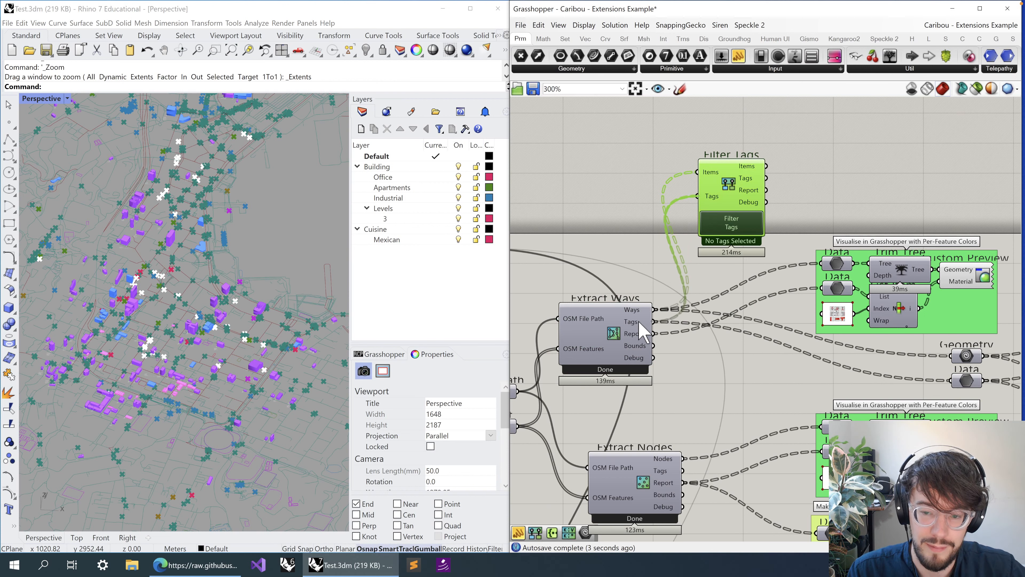
# - Move the new Filter Tags component further above the group and open its tag selection dialog, placed clear of the component
pyautogui.moveTo(640, 214); pyautogui.dragTo(615, 336, button='right')
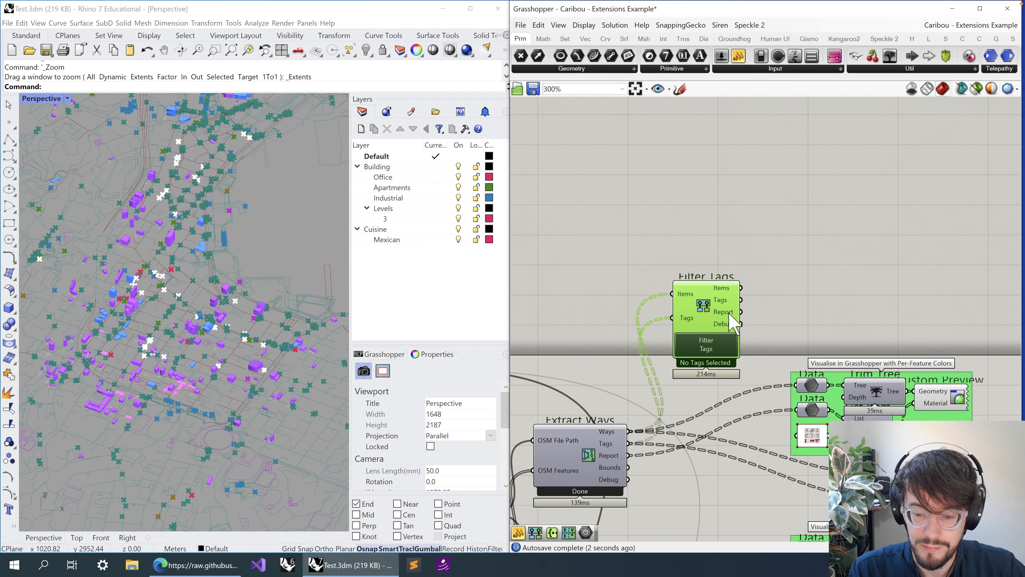
pyautogui.moveTo(713, 311); pyautogui.dragTo(734, 218)
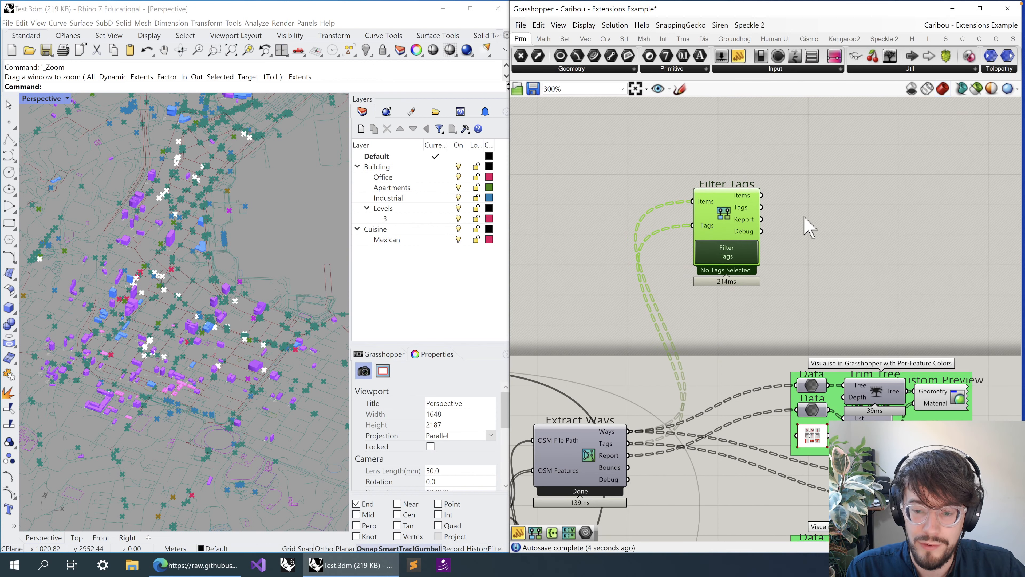
pyautogui.click(835, 265)
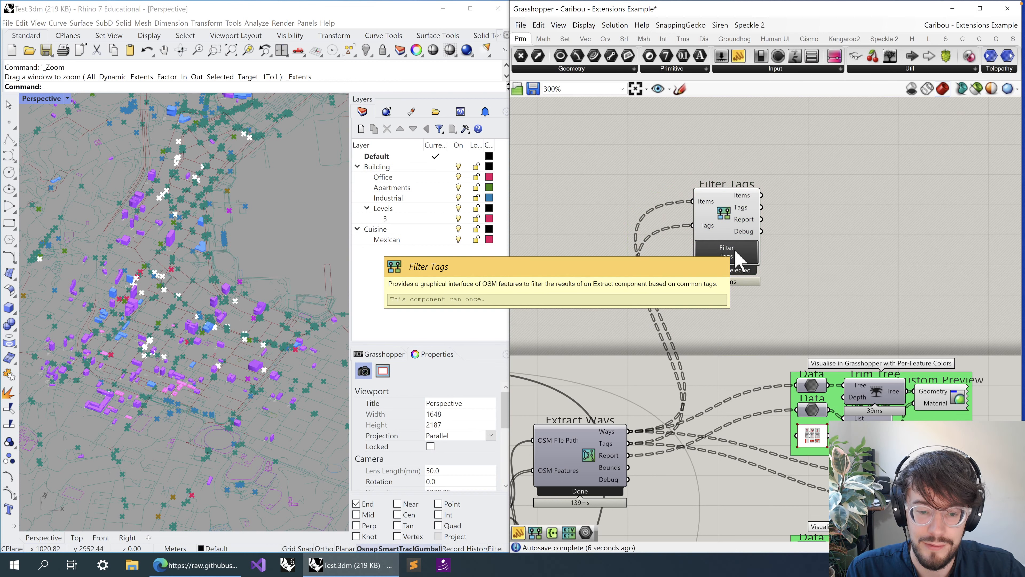
pyautogui.click(731, 250)
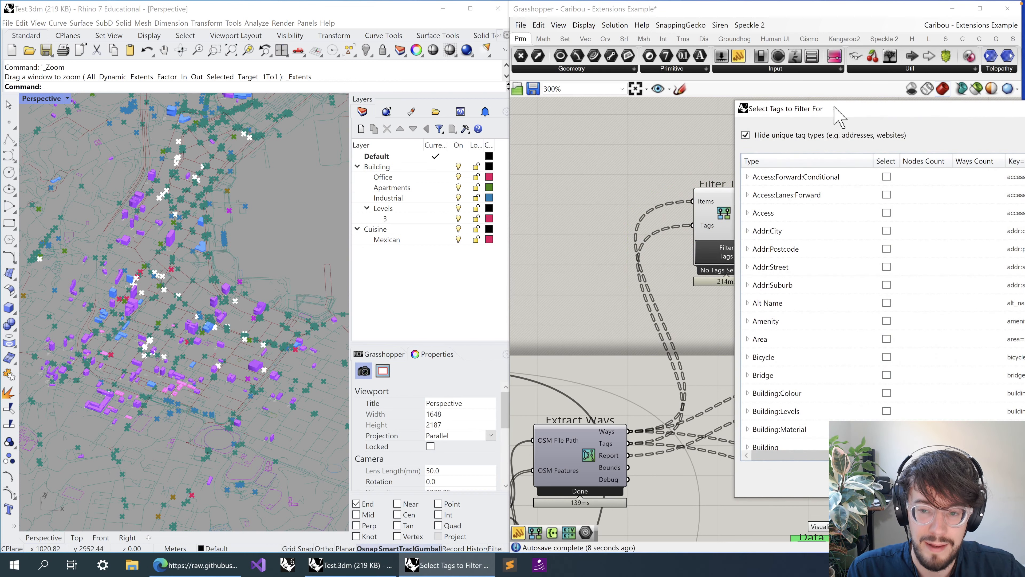
pyautogui.moveTo(838, 117); pyautogui.dragTo(167, 51)
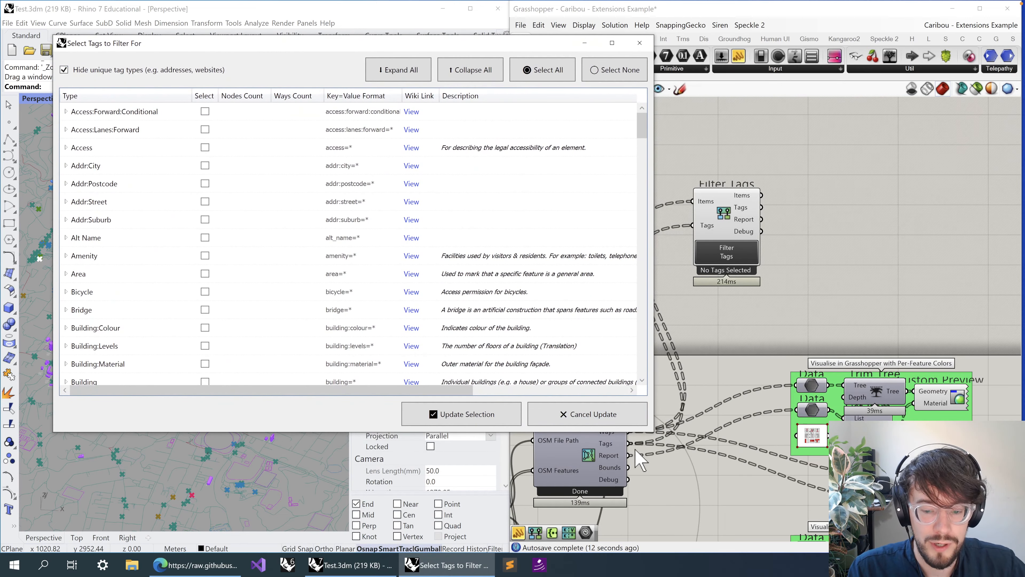
# - Add a panel beside the Filter Tags component and feed it the Tags output of Extract Ways
pyautogui.moveTo(729, 291); pyautogui.dragTo(841, 271, button='right')
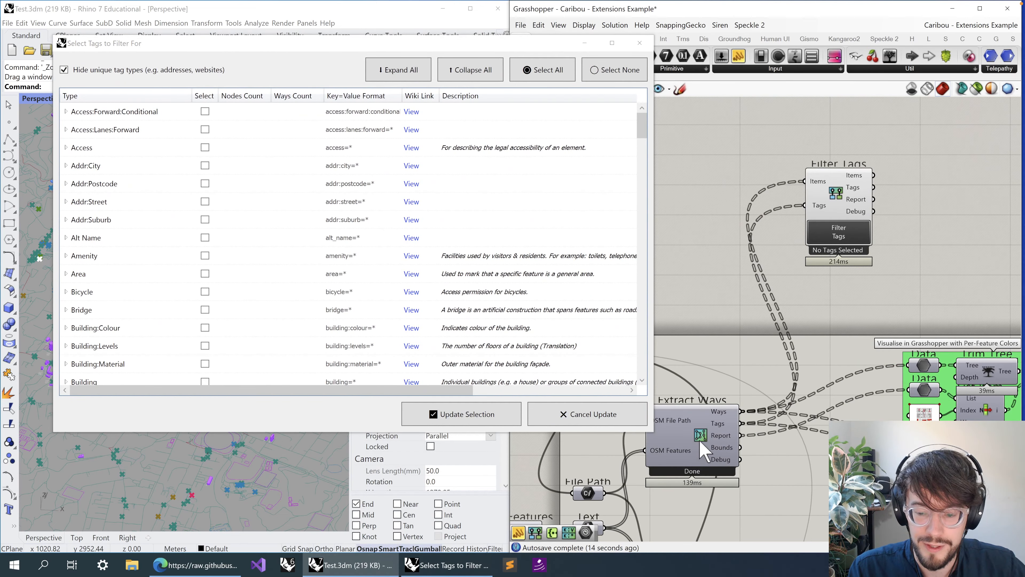
pyautogui.moveTo(715, 422)
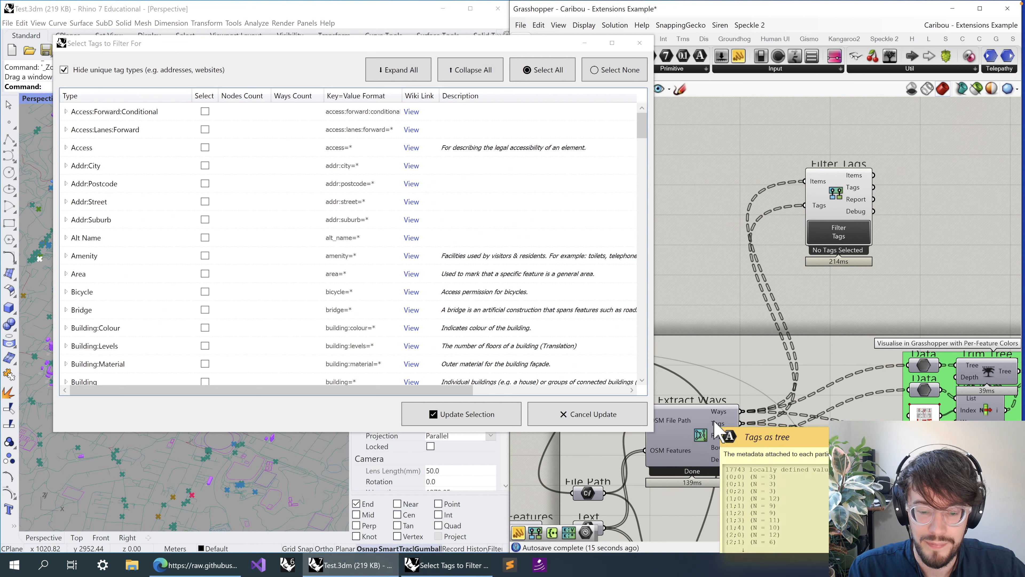
pyautogui.doubleClick(714, 231)
pyautogui.write('//')
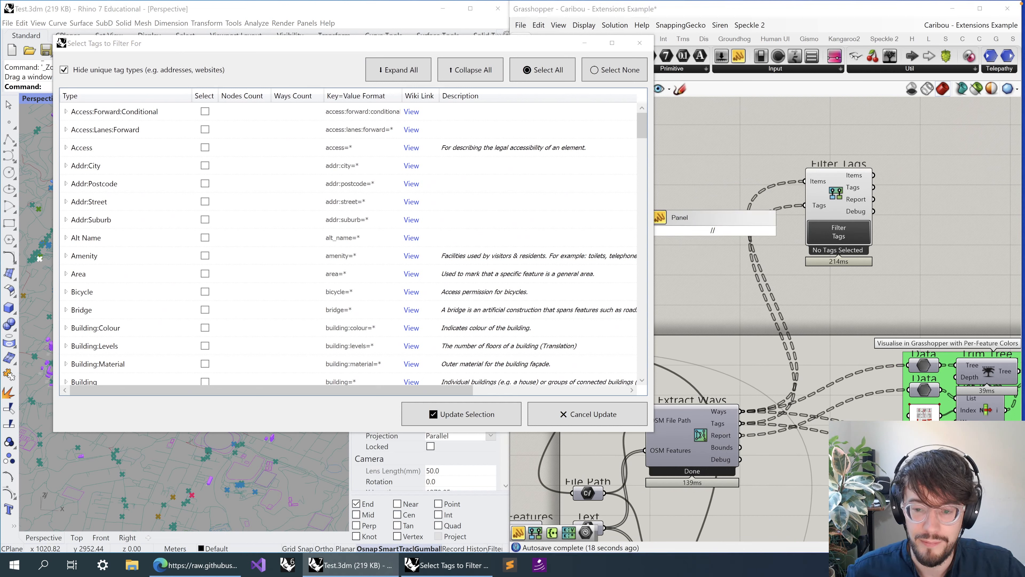
pyautogui.press('Return')
pyautogui.click(693, 445)
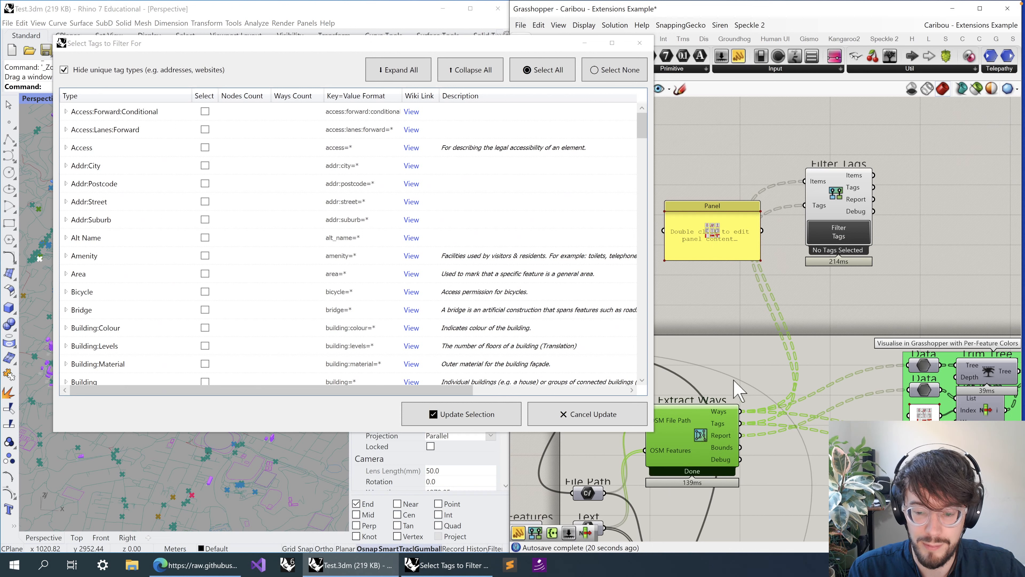
pyautogui.moveTo(740, 423); pyautogui.dragTo(688, 243)
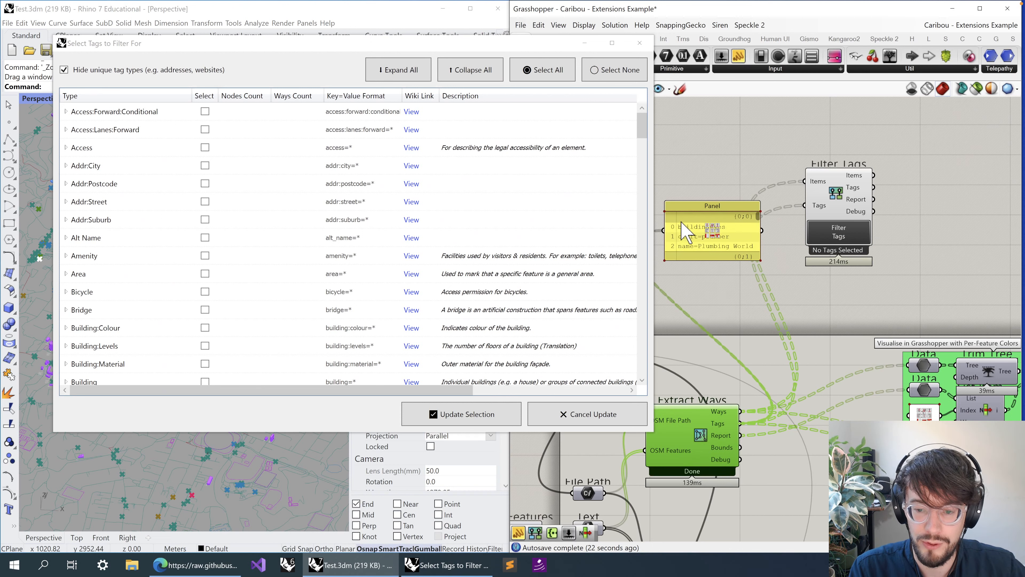
# - Enlarge the panel to read through the key=value tags attached to each way, and delete the panel
pyautogui.scroll(3, 690, 248)
pyautogui.scroll(1, 691, 248)
pyautogui.moveTo(723, 287); pyautogui.dragTo(723, 444)
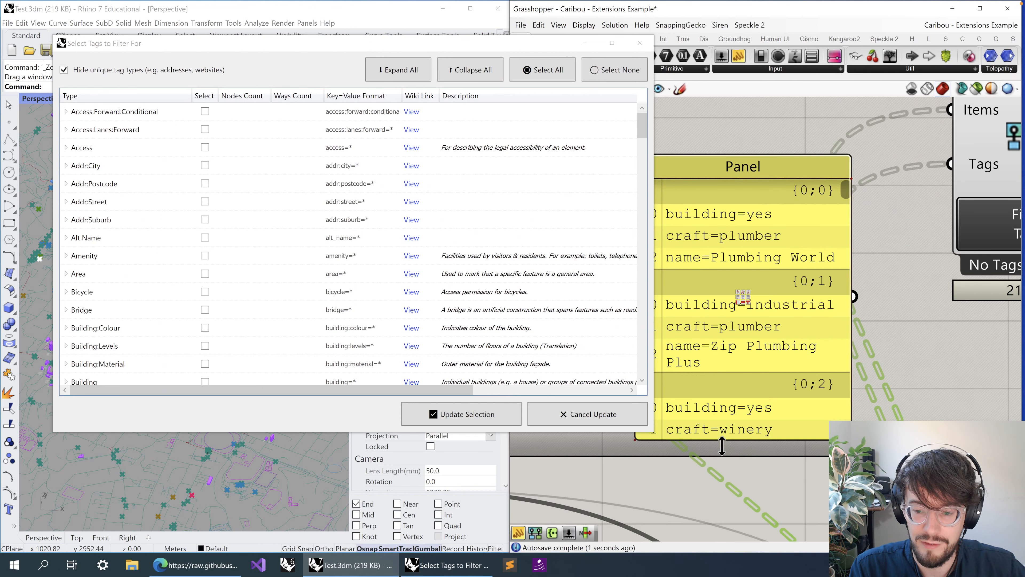
pyautogui.moveTo(846, 198); pyautogui.dragTo(843, 358)
pyautogui.click(707, 340)
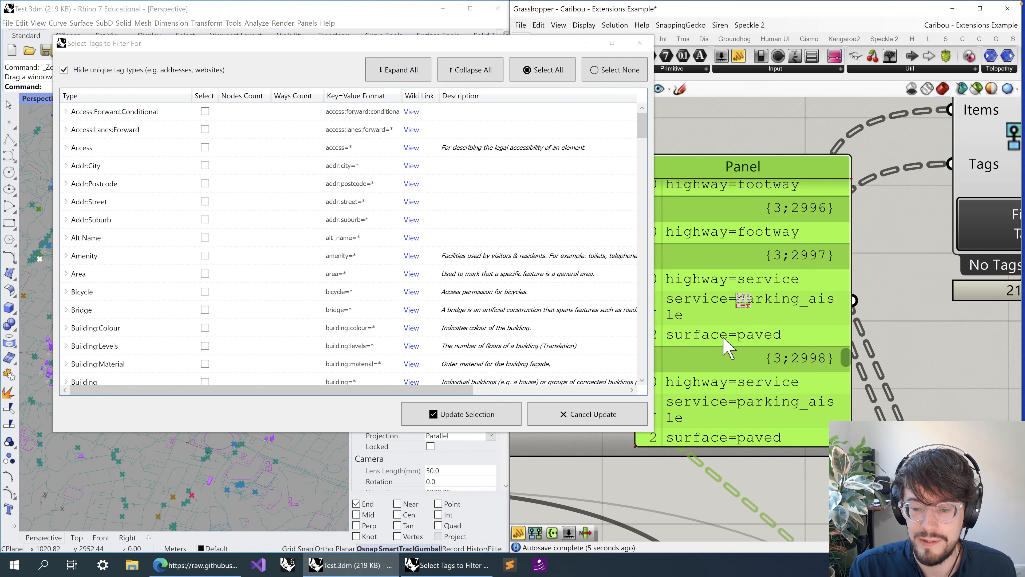
pyautogui.scroll(-2, 724, 339)
pyautogui.press('Delete')
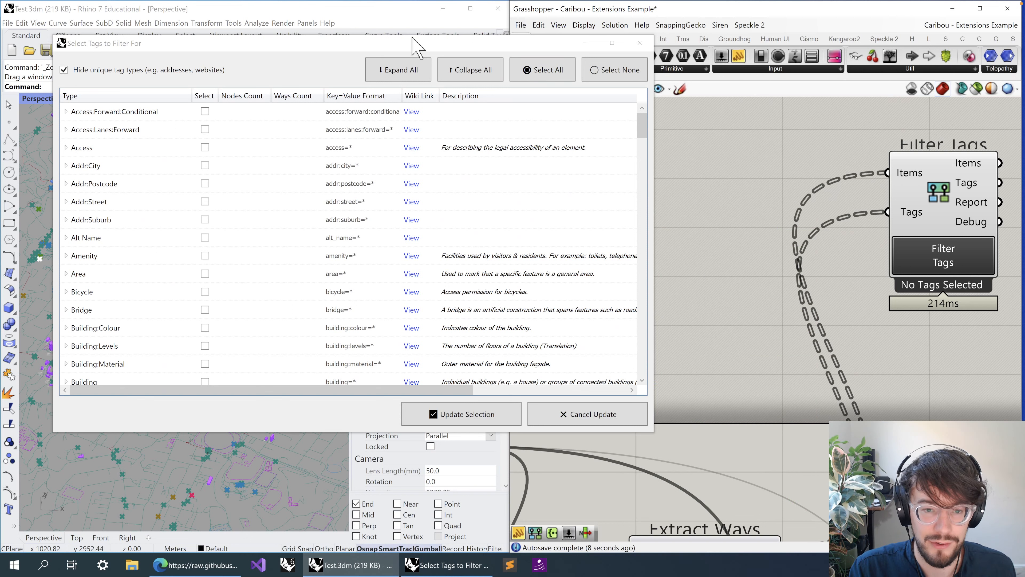
# - Browse the tag types in the Select Tags to Filter For dialog and expand Sidewalk to examine its values and way counts
pyautogui.moveTo(414, 40); pyautogui.dragTo(534, 48)
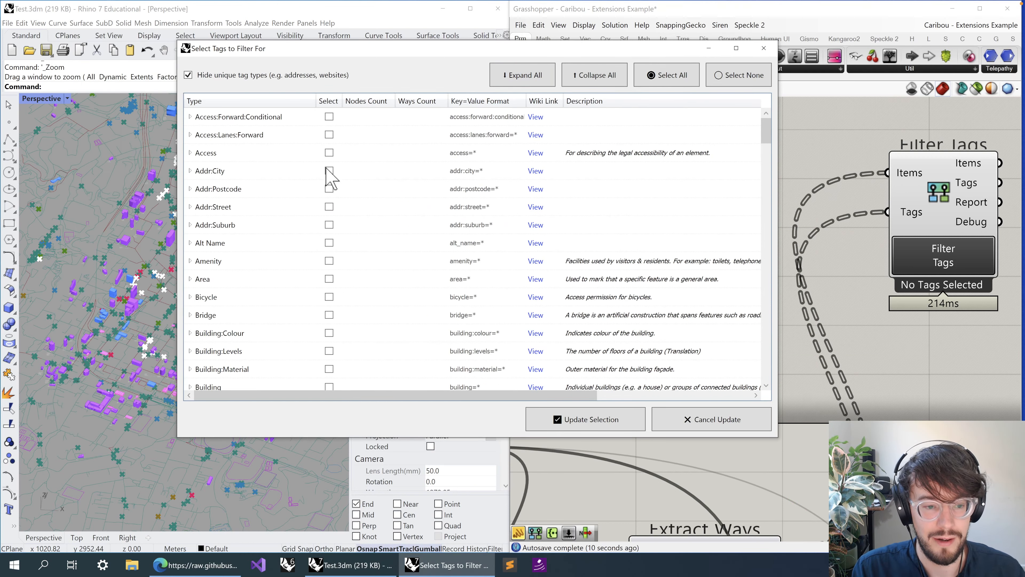
pyautogui.scroll(-10, 281, 208)
pyautogui.moveTo(287, 48); pyautogui.dragTo(478, 107)
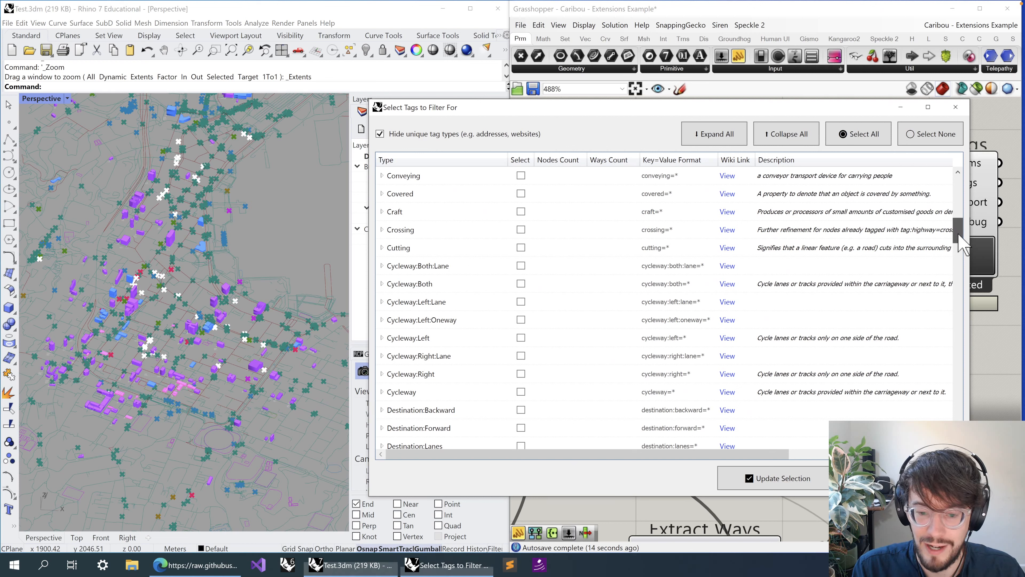
pyautogui.moveTo(960, 241); pyautogui.dragTo(963, 406)
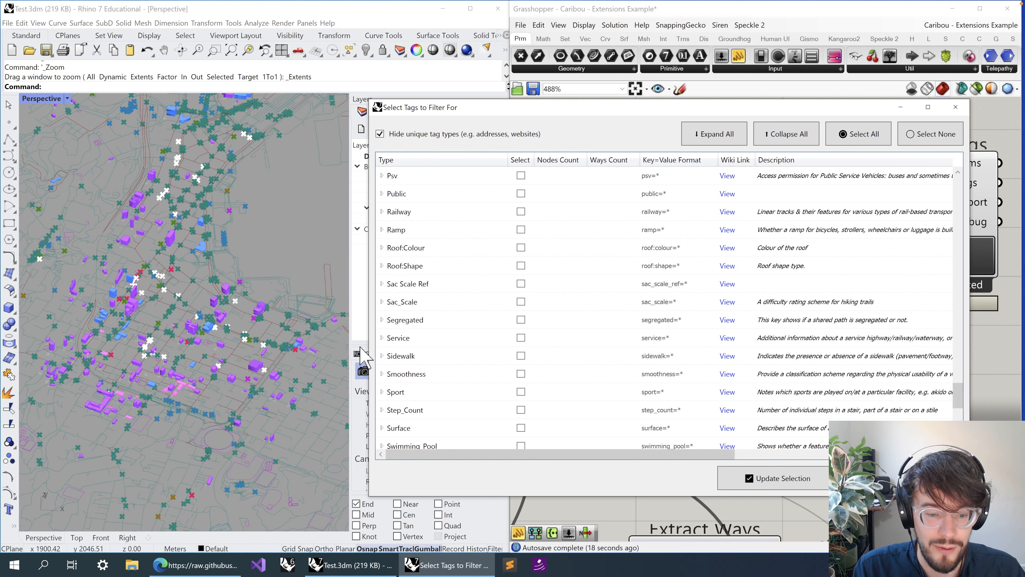
pyautogui.click(382, 355)
pyautogui.scroll(-4, 469, 377)
pyautogui.scroll(4, 444, 351)
pyautogui.scroll(-2, 423, 380)
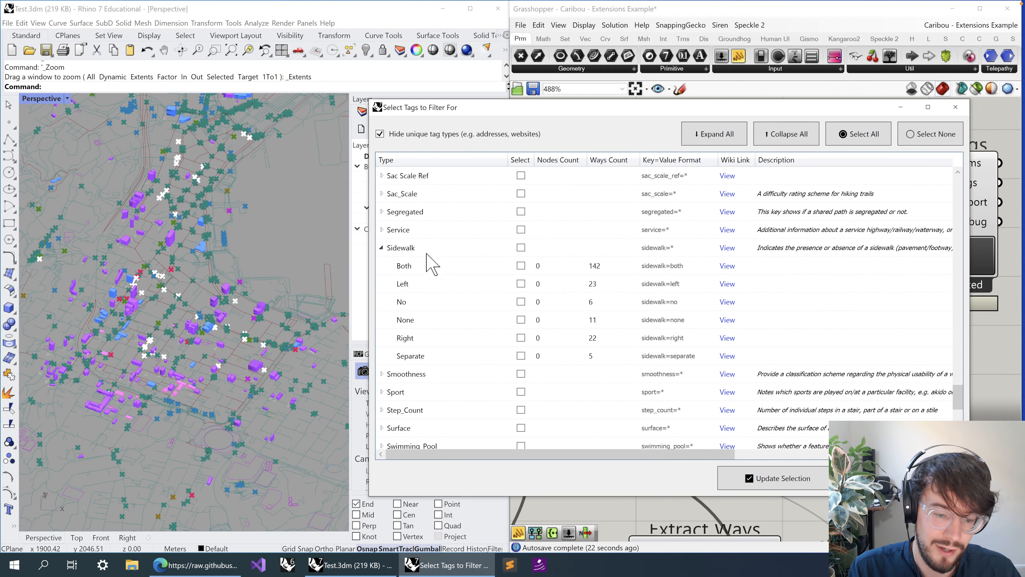
pyautogui.scroll(2, 444, 313)
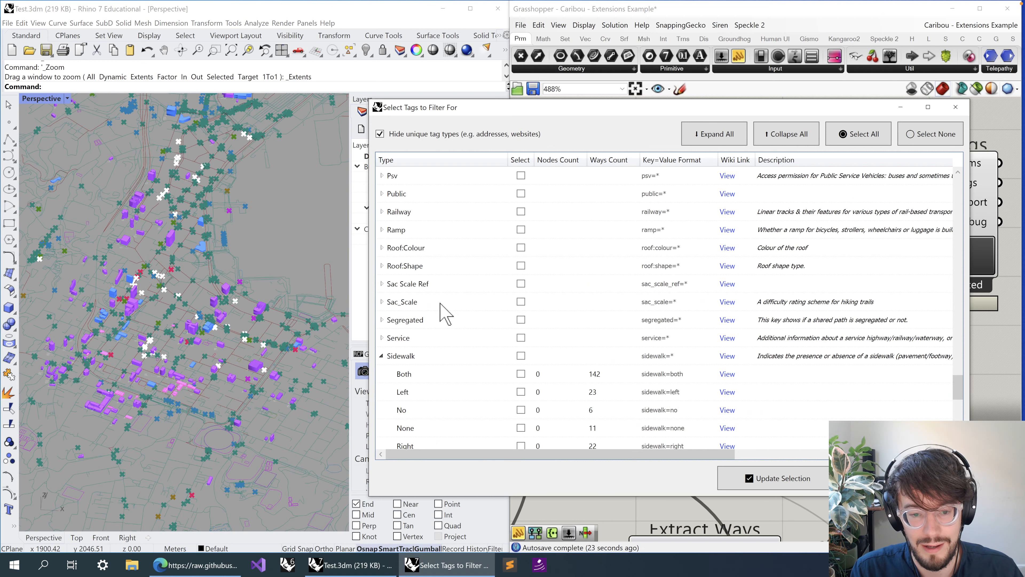
# - Expand the Railway, Oneway and Historic tag types to examine their values and way counts
pyautogui.click(382, 211)
pyautogui.scroll(2, 432, 228)
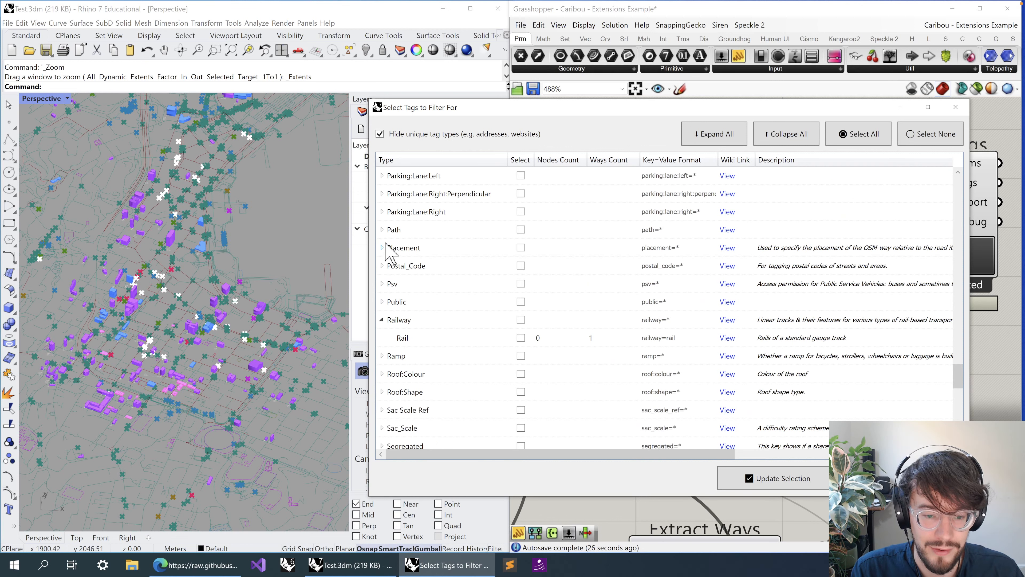
pyautogui.scroll(4, 388, 231)
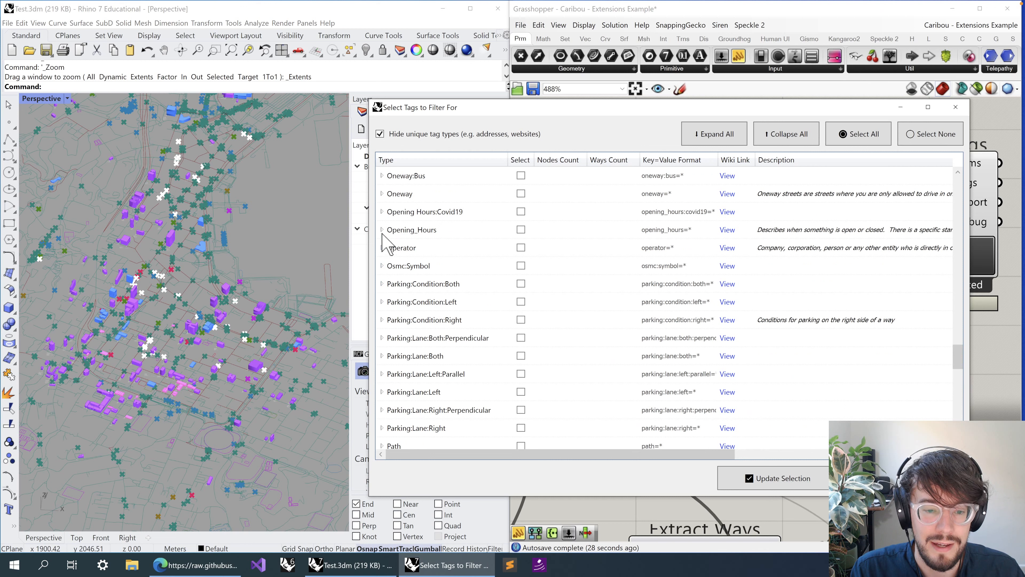
pyautogui.click(381, 229)
pyautogui.scroll(4, 452, 259)
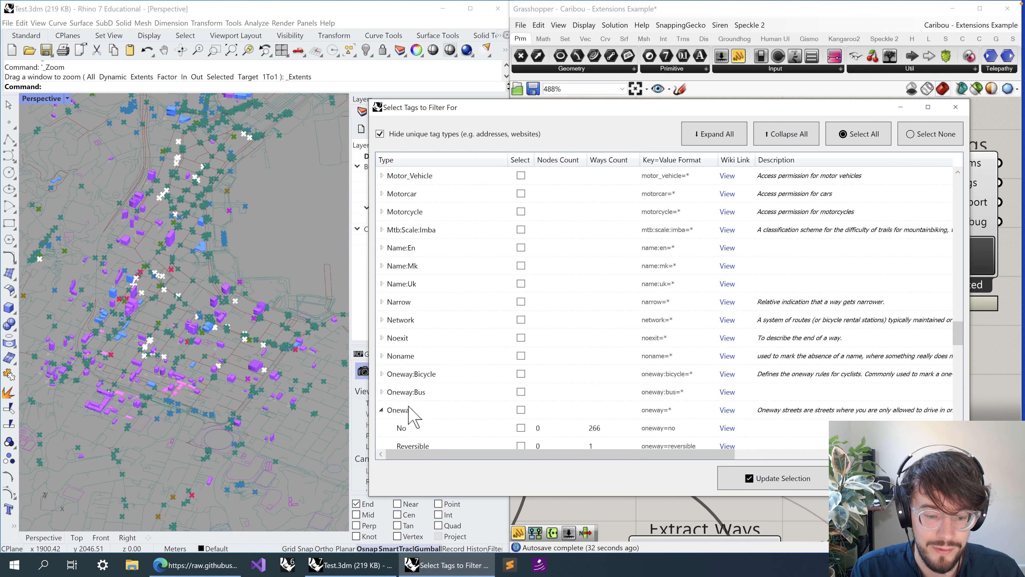
pyautogui.scroll(8, 433, 412)
pyautogui.click(386, 210)
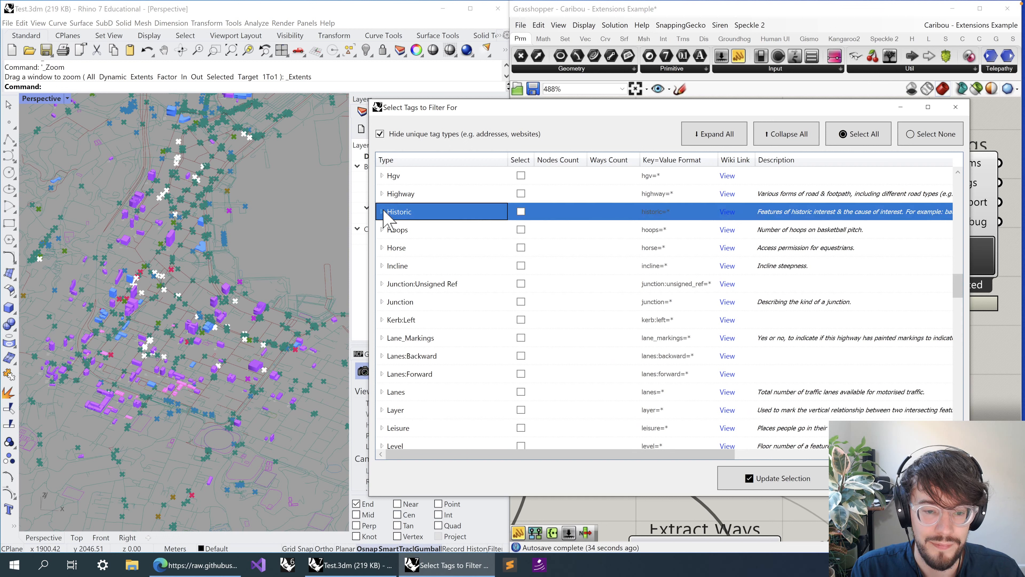
pyautogui.click(382, 211)
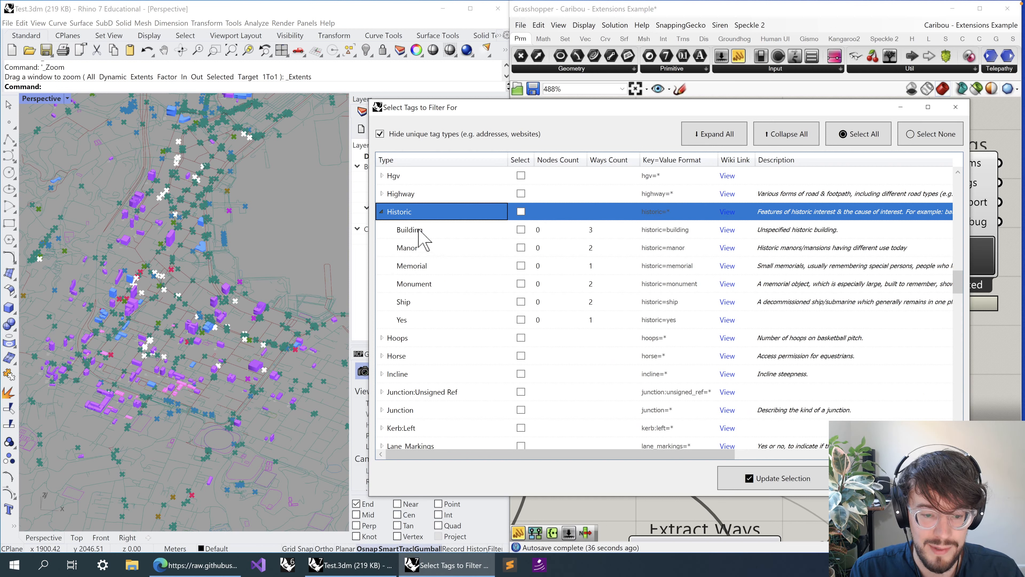
pyautogui.scroll(-2, 431, 238)
# - Expand the Horse tag type, select its No value and apply the selection to Filter Tags
pyautogui.click(382, 248)
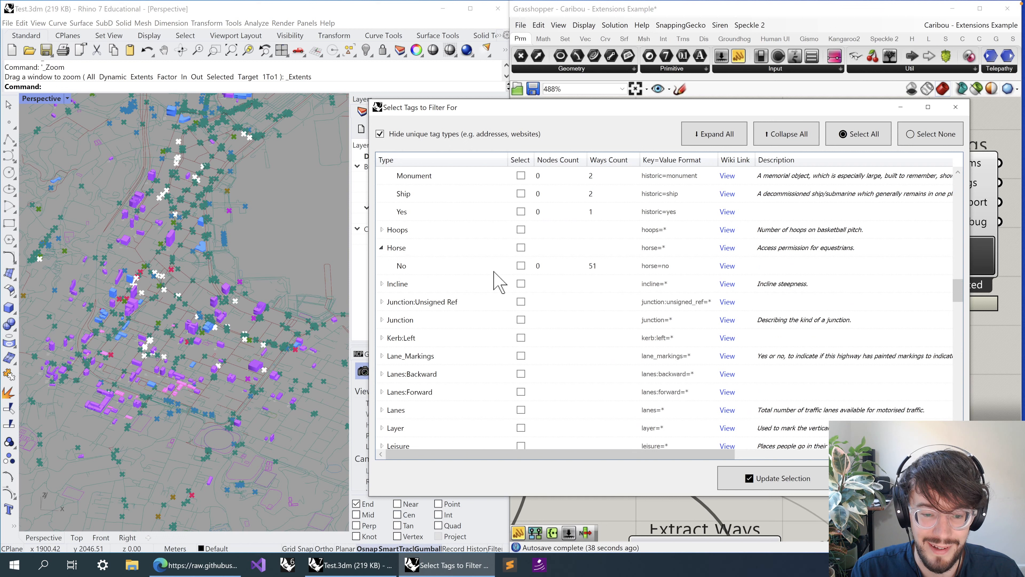
pyautogui.click(401, 266)
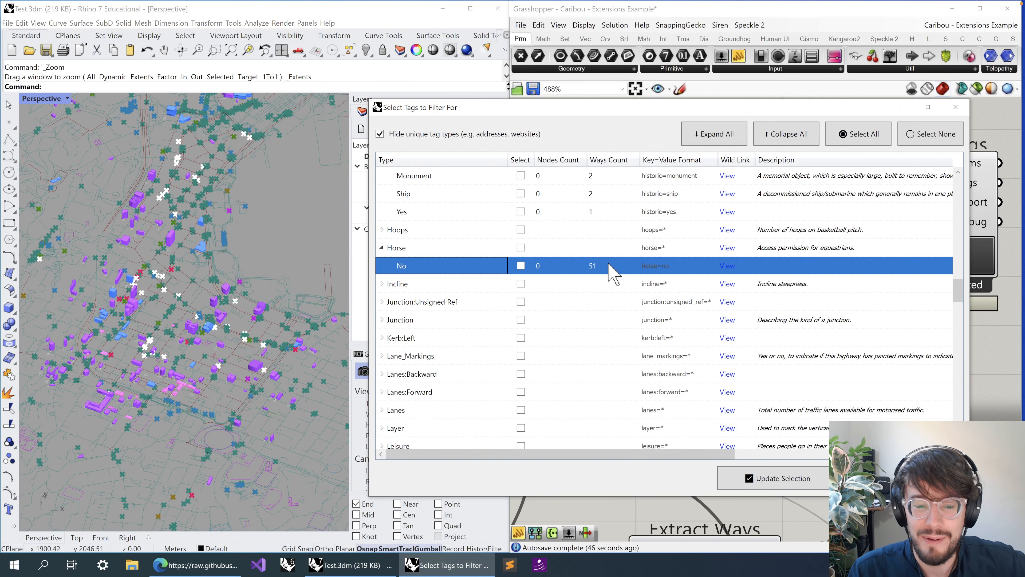
pyautogui.moveTo(454, 108); pyautogui.dragTo(423, 115)
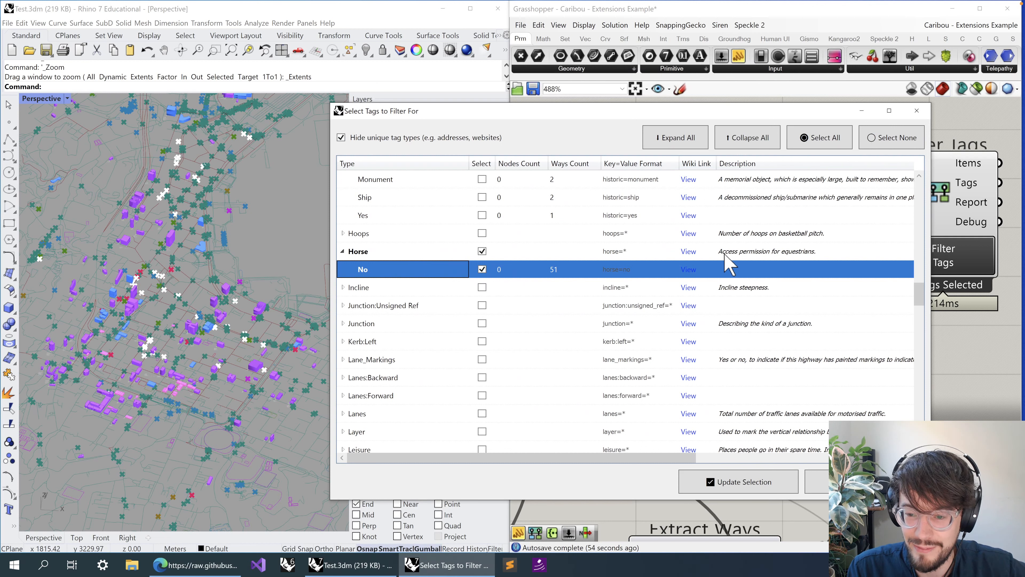
pyautogui.moveTo(672, 458); pyautogui.dragTo(614, 458)
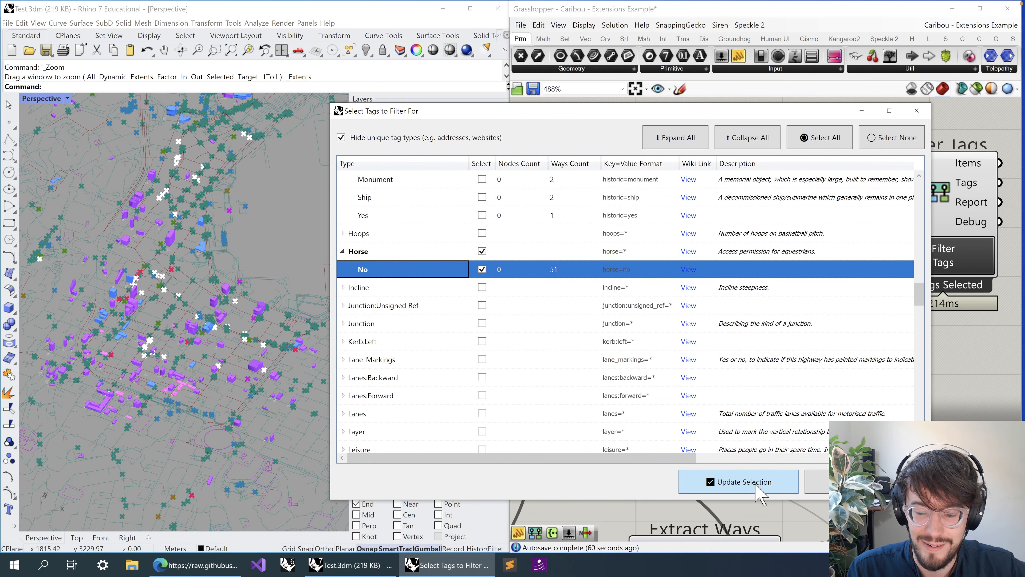
pyautogui.click(739, 481)
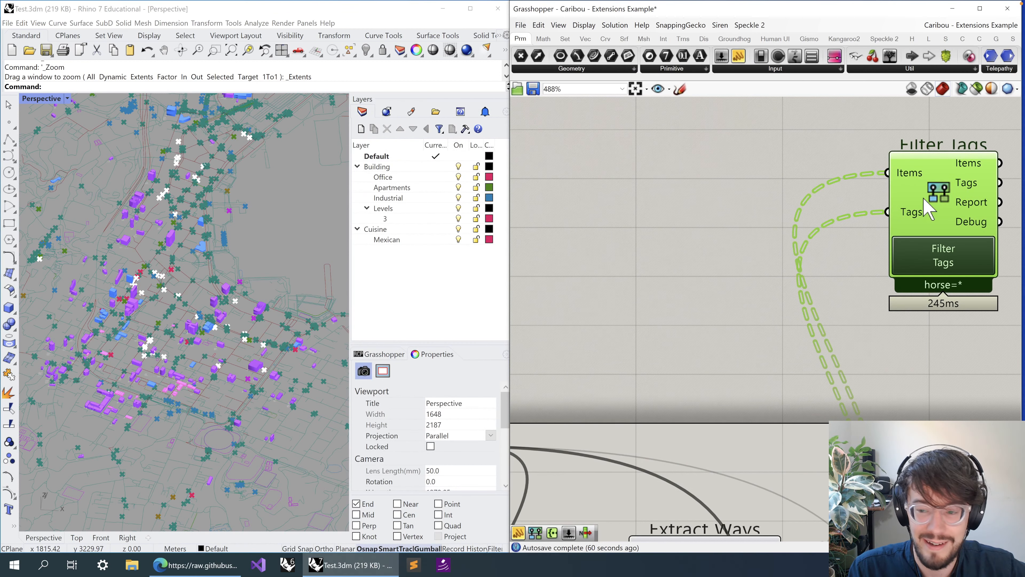
# - Move the Filter Tags component closer above Extract Ways and restrict the preview to selected objects to inspect the filtered ways
pyautogui.moveTo(928, 208); pyautogui.dragTo(716, 309)
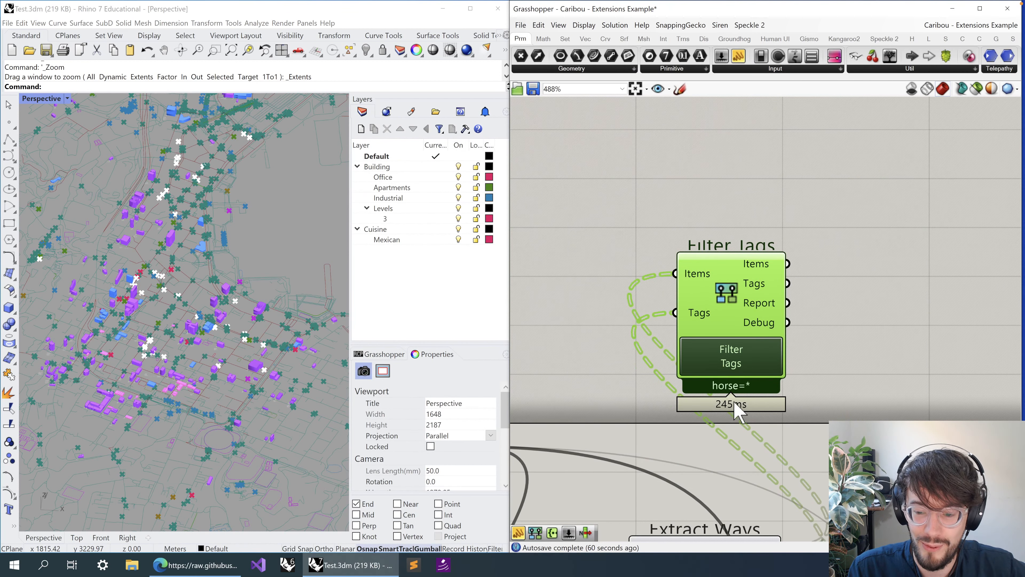
pyautogui.click(977, 89)
pyautogui.scroll(5, 171, 210)
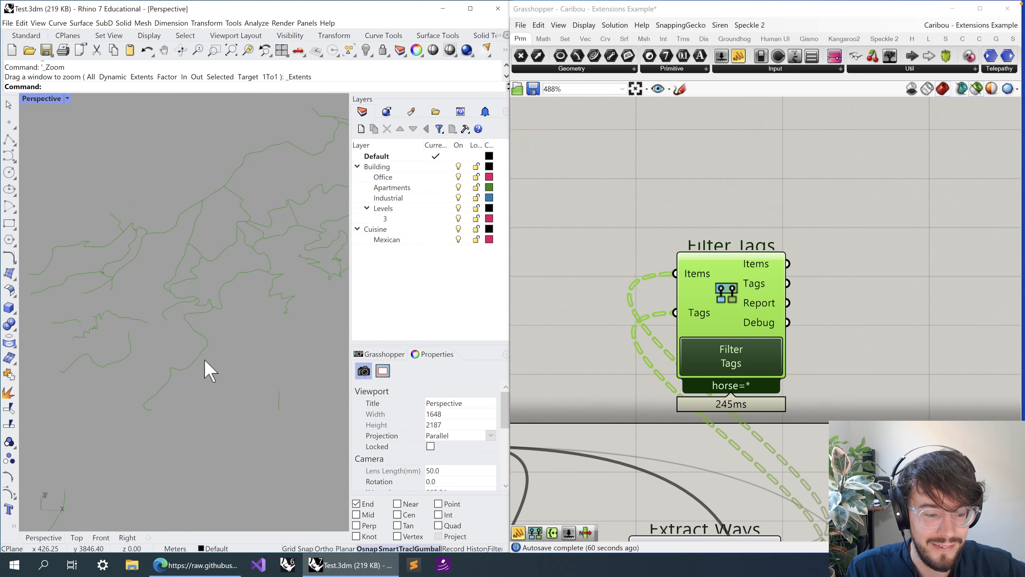
pyautogui.scroll(-5, 153, 293)
pyautogui.scroll(5, 167, 287)
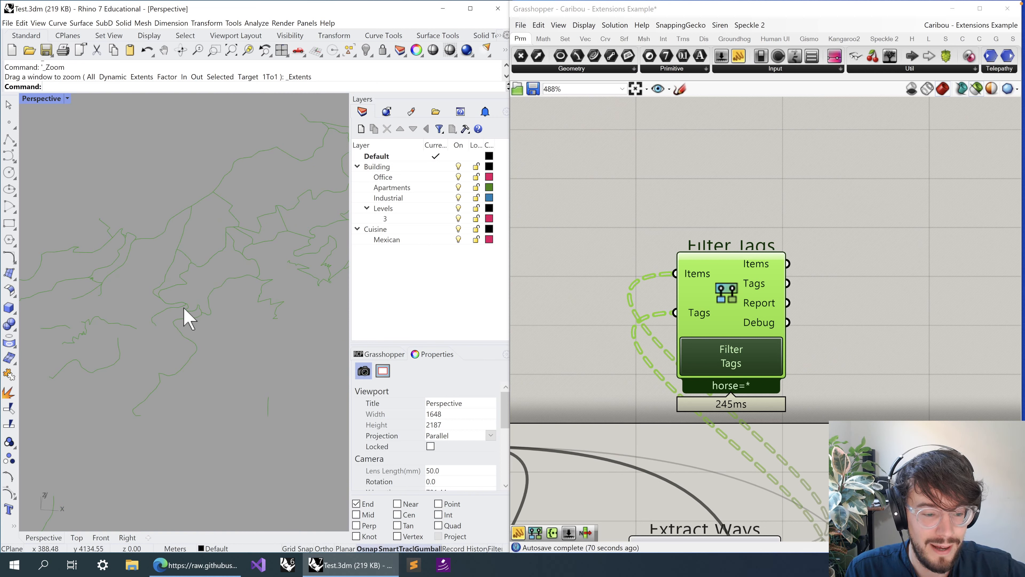
pyautogui.scroll(-3, 187, 317)
pyautogui.scroll(3, 188, 317)
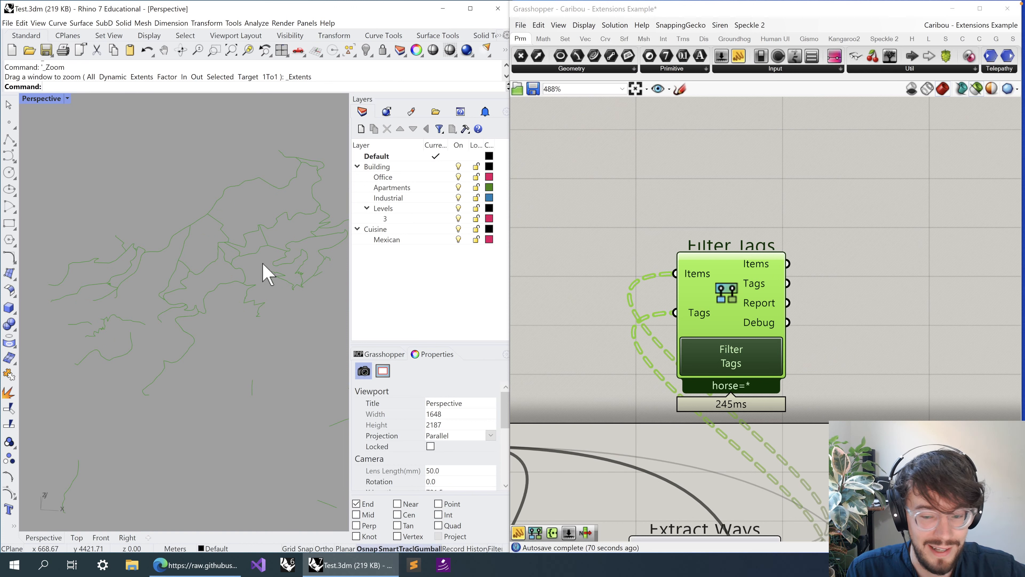
# - Reopen the tag selection dialog of Filter Tags and place it so that all of its columns are in view
pyautogui.moveTo(616, 343); pyautogui.dragTo(614, 224, button='right')
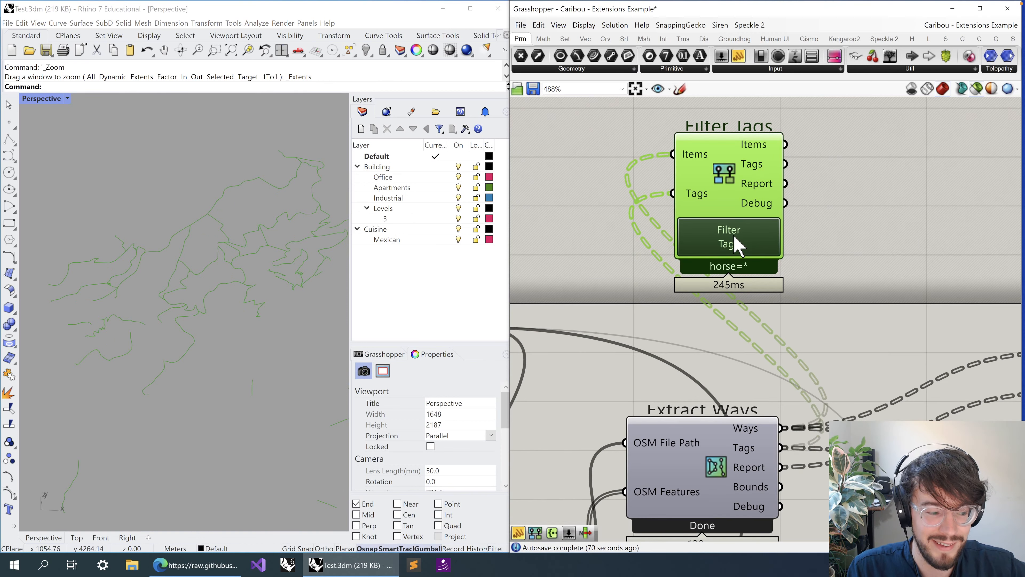
pyautogui.click(735, 244)
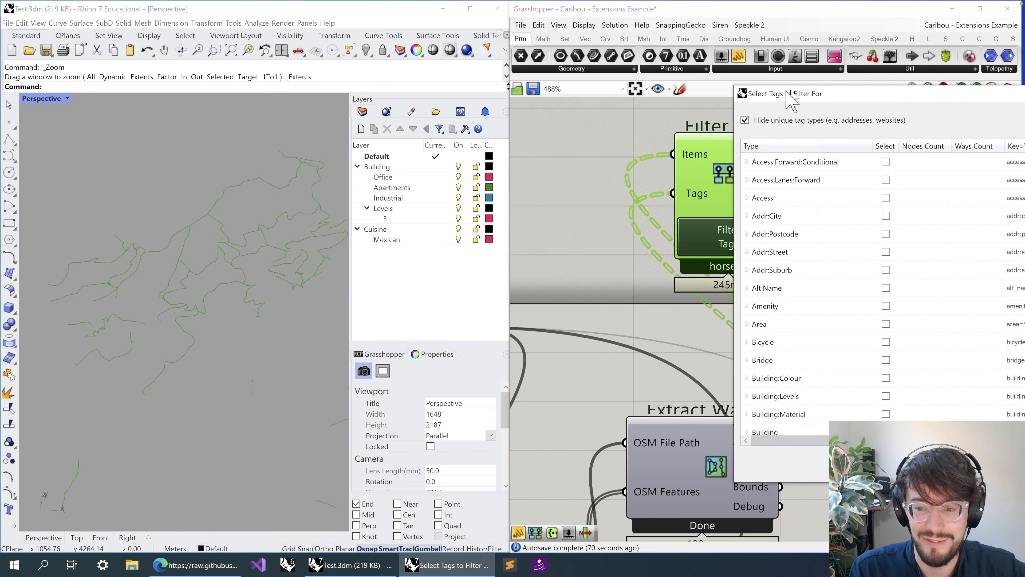
pyautogui.moveTo(788, 95); pyautogui.dragTo(375, 111)
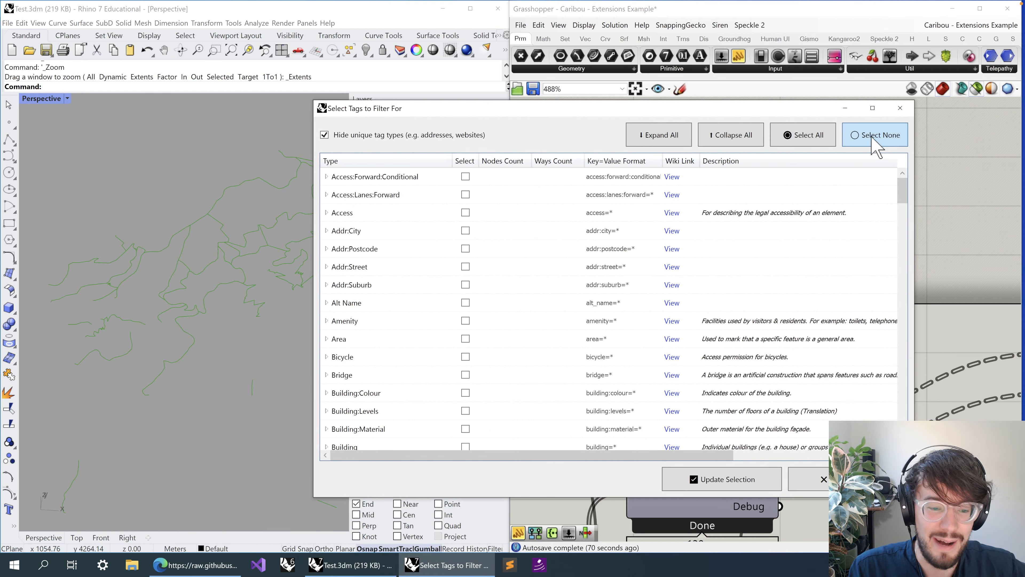
# - Browse the tag types and expand Footway to examine its values and way counts
pyautogui.scroll(-10, 530, 238)
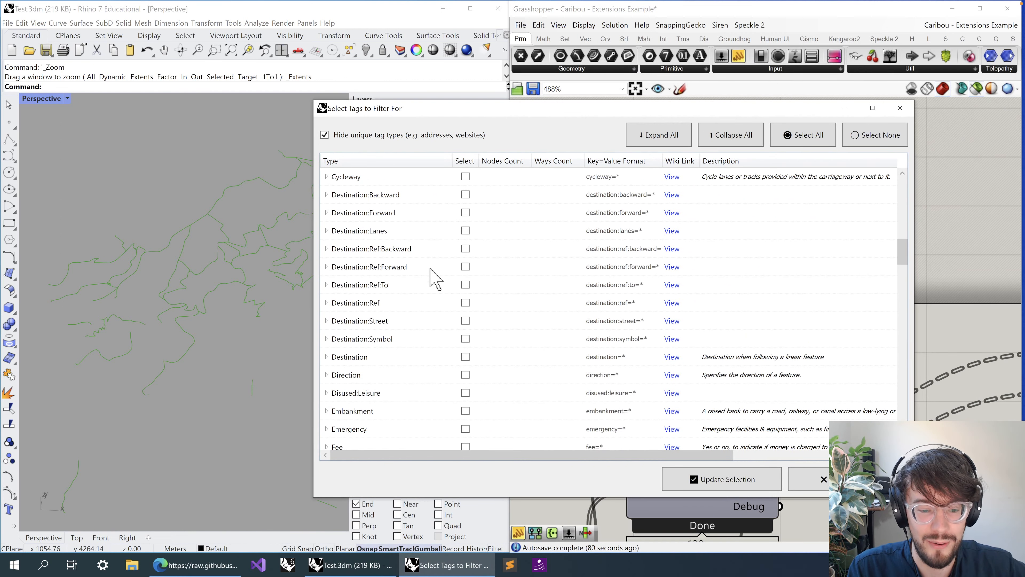
pyautogui.scroll(-4, 454, 292)
pyautogui.click(359, 285)
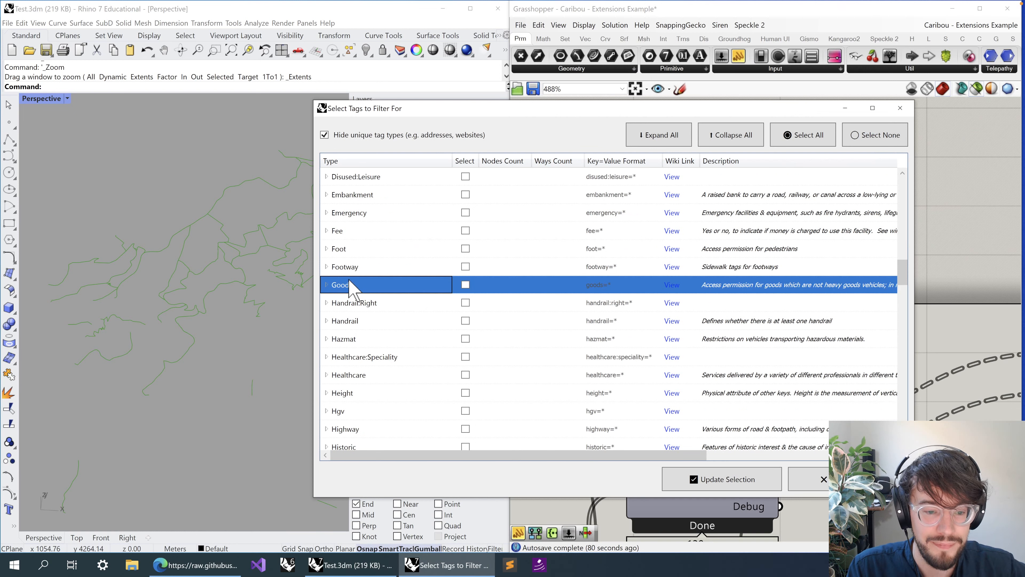
pyautogui.click(326, 267)
pyautogui.scroll(2, 368, 278)
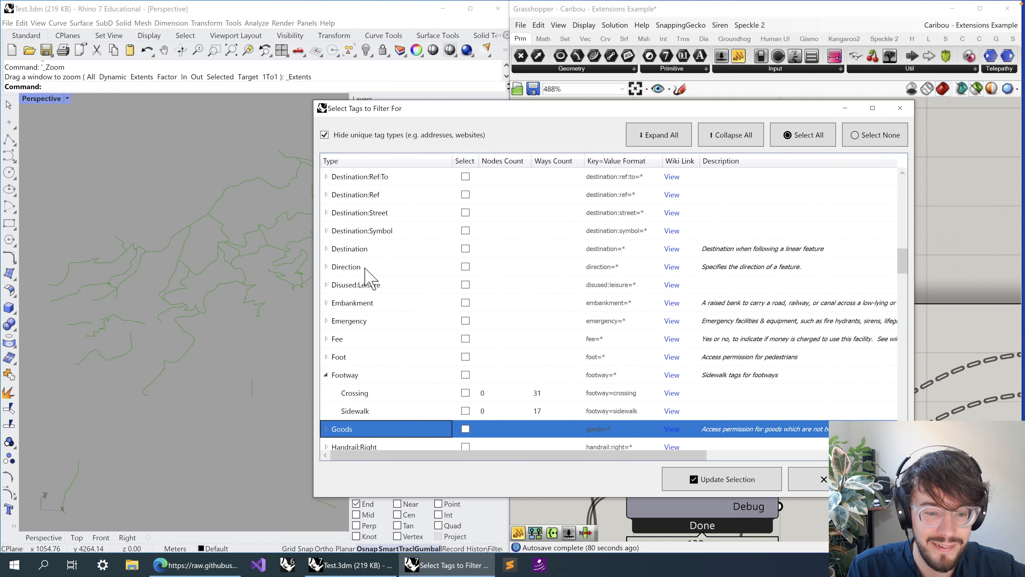
pyautogui.scroll(8, 361, 287)
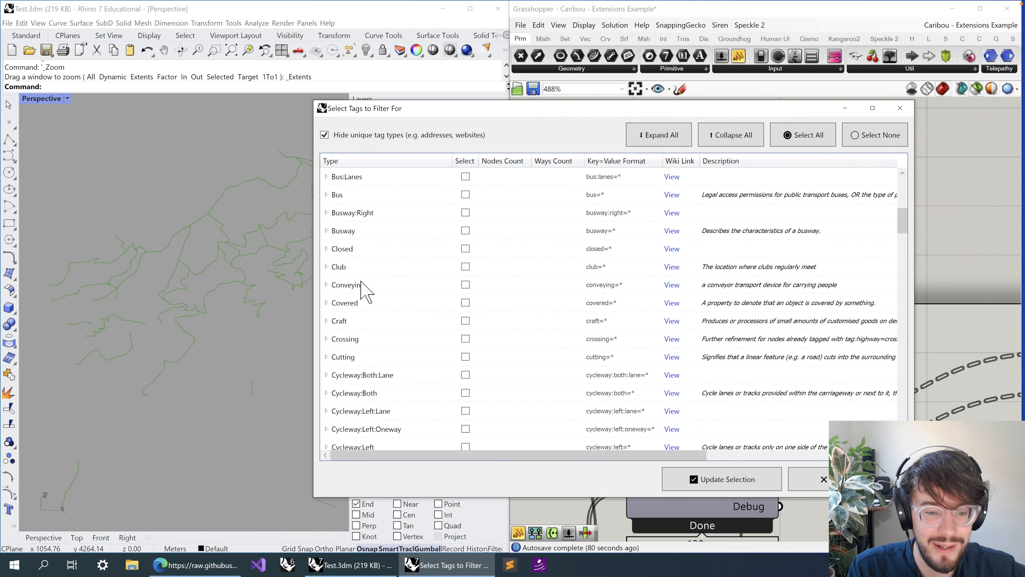
pyautogui.click(356, 250)
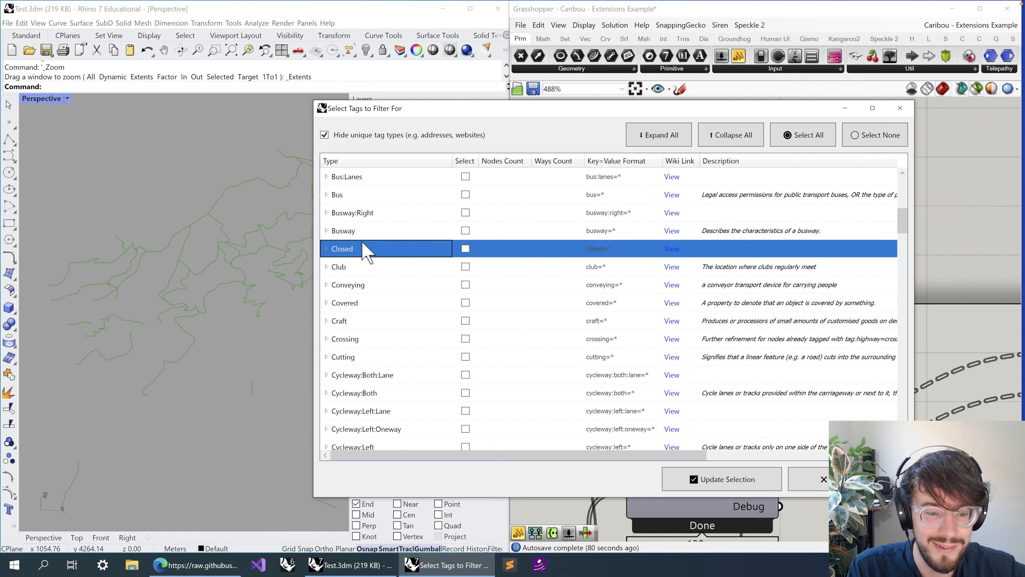
pyautogui.scroll(2, 362, 250)
# - Expand the Bus:Lanes tag type and select all five of its values, from Designated|Yes to Yes|Yes|Designated
pyautogui.click(343, 285)
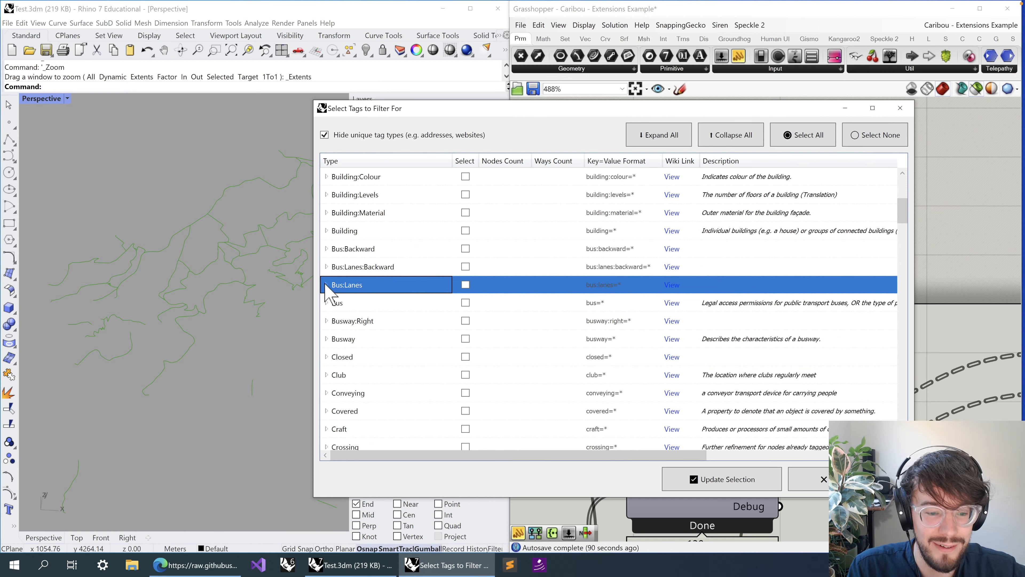
pyautogui.click(326, 285)
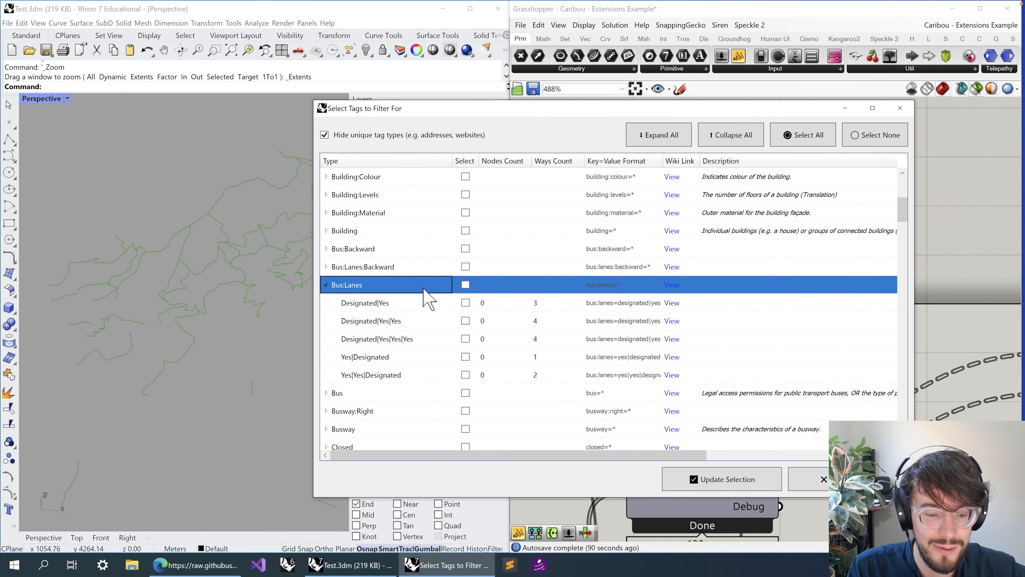
pyautogui.click(465, 303)
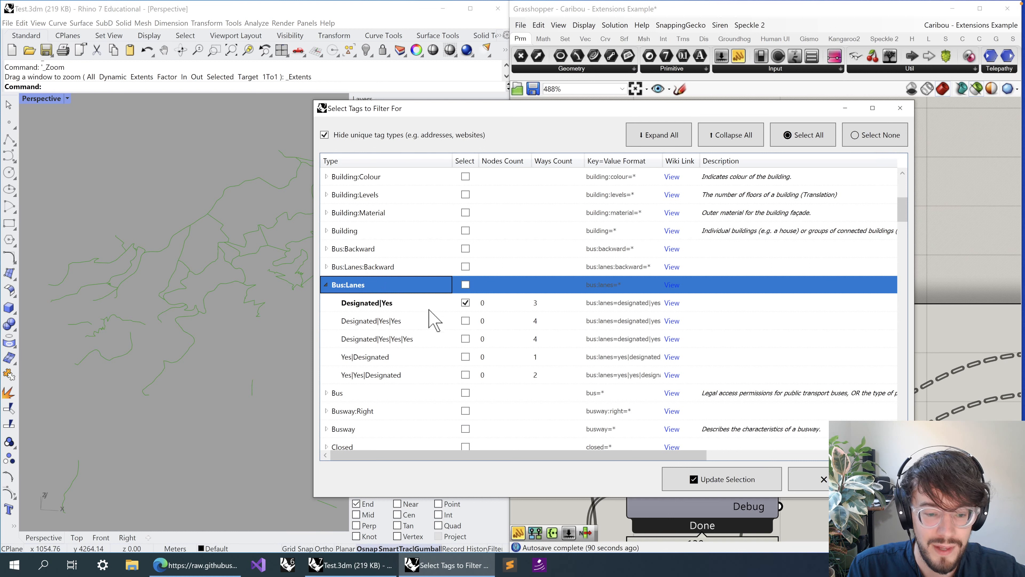
pyautogui.click(465, 321)
pyautogui.click(466, 339)
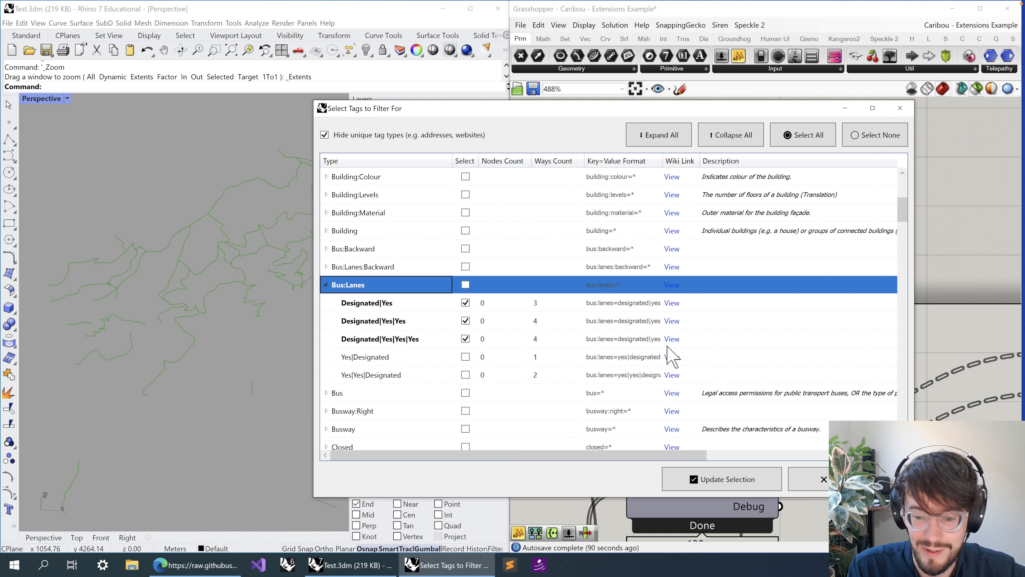
pyautogui.click(465, 357)
pyautogui.click(465, 375)
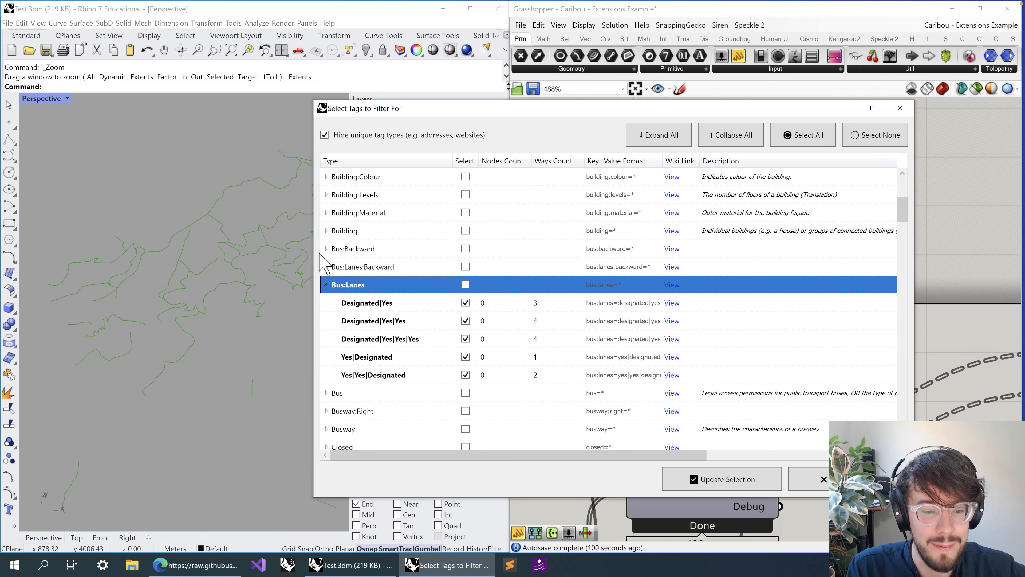
# - Add Brick under Building:Material to the selected tags, expand Building:Colour to view its values, and apply the selection
pyautogui.scroll(2, 387, 282)
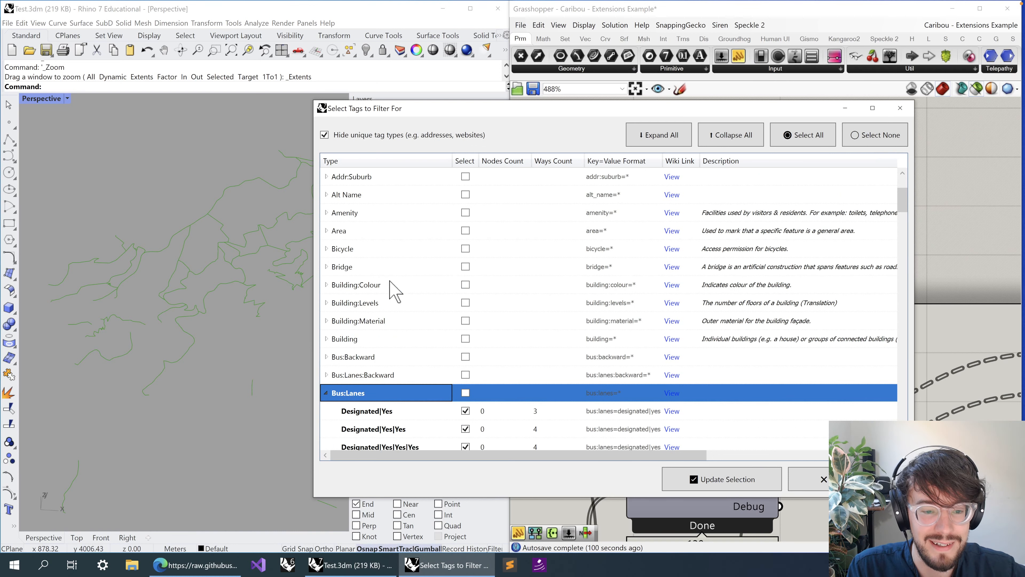
pyautogui.click(326, 321)
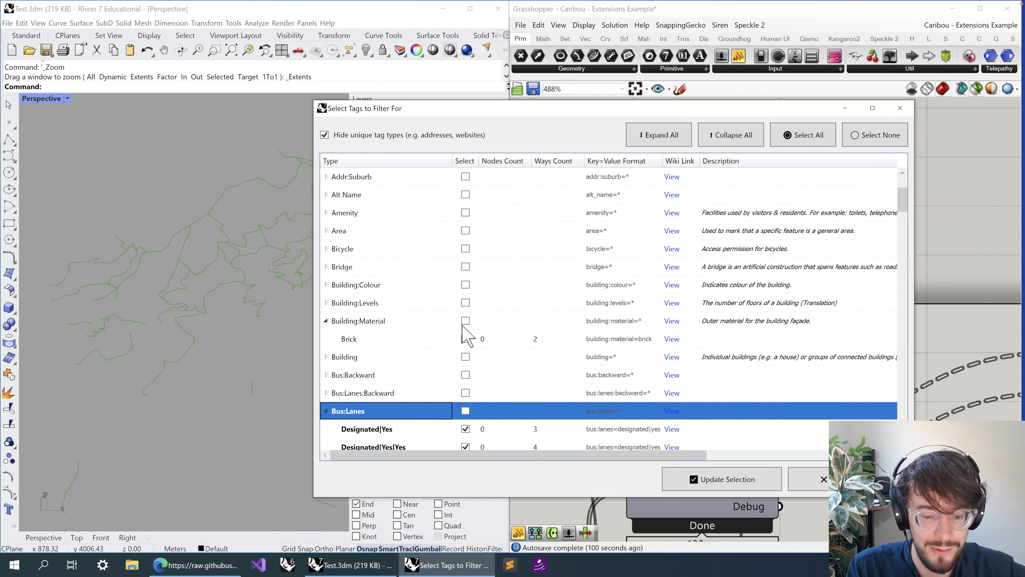
pyautogui.click(465, 339)
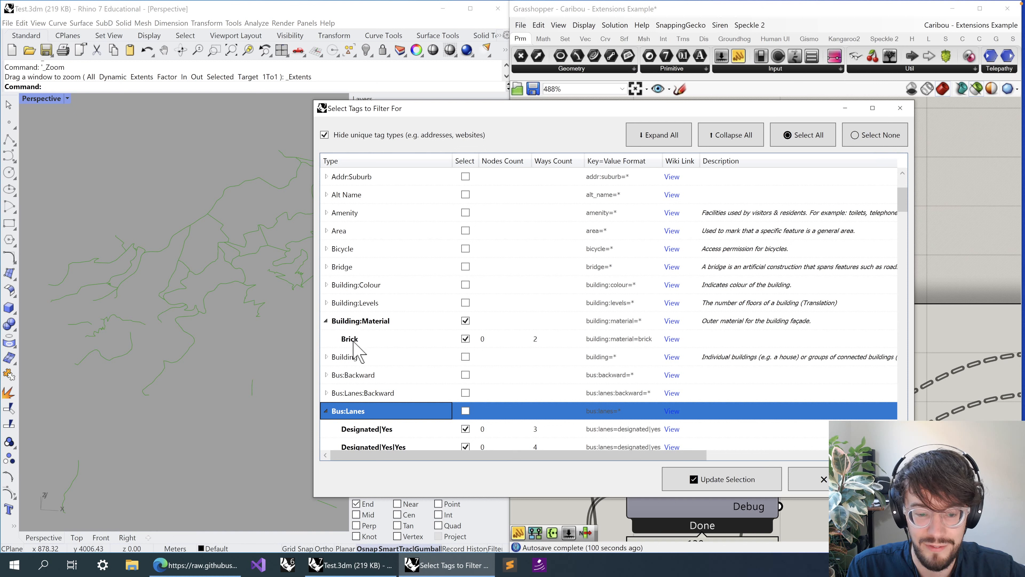
pyautogui.click(327, 285)
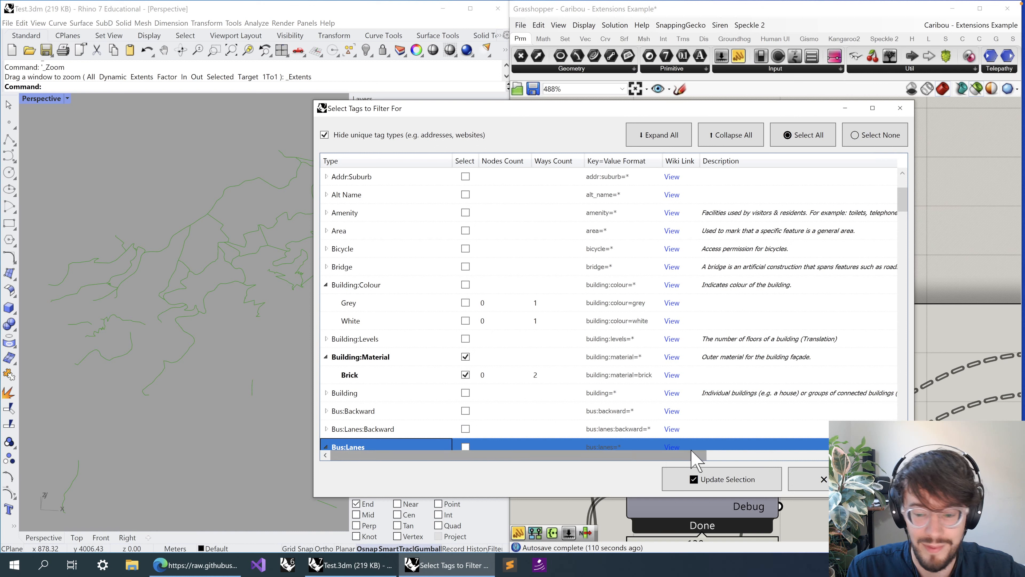
pyautogui.click(682, 479)
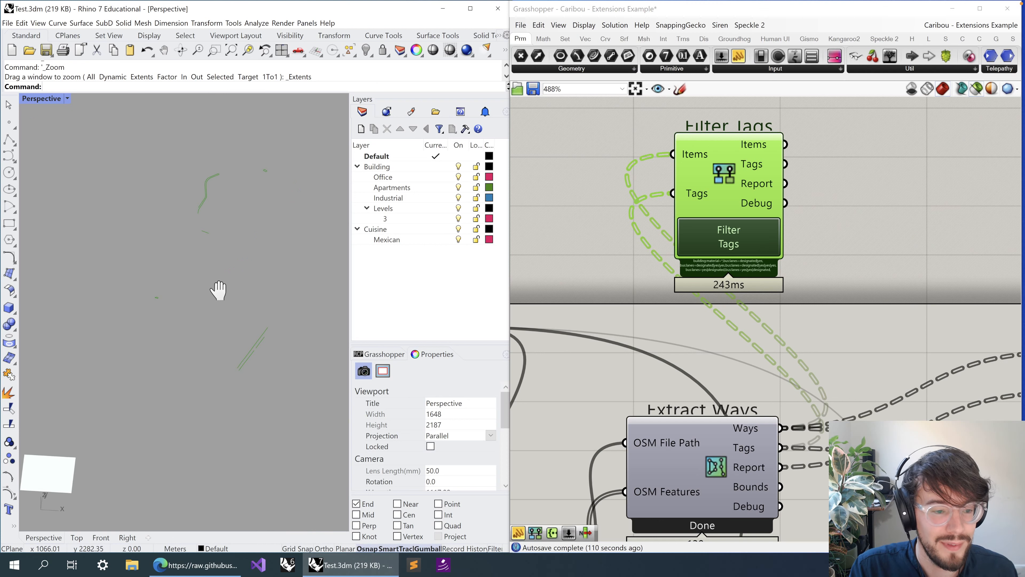
# - Inspect the ways filtered by bus lanes and brick material in the viewport, and return to Extract Ways on the canvas
pyautogui.scroll(5, 168, 301)
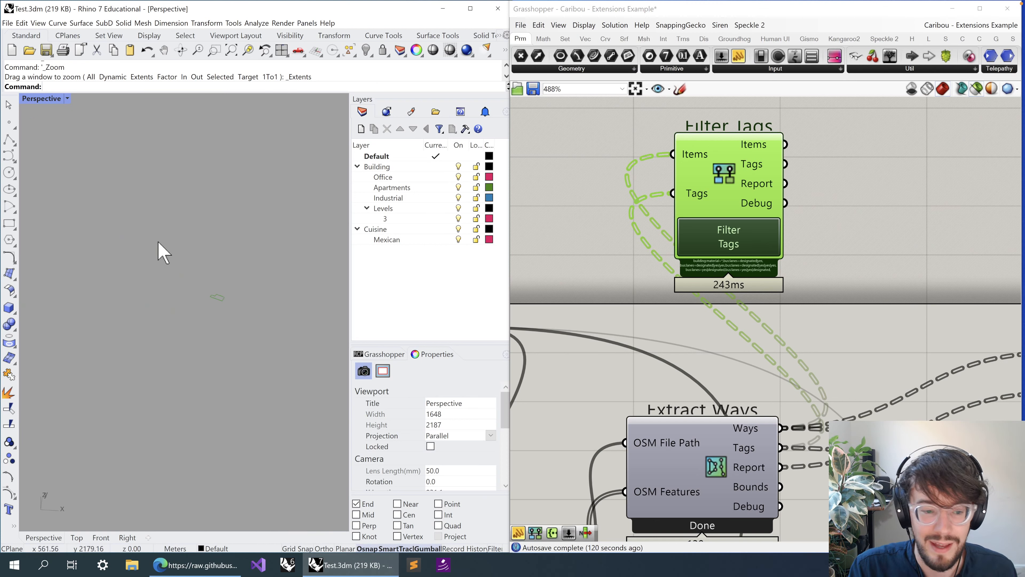
pyautogui.click(805, 229)
pyautogui.moveTo(720, 161); pyautogui.dragTo(829, 251)
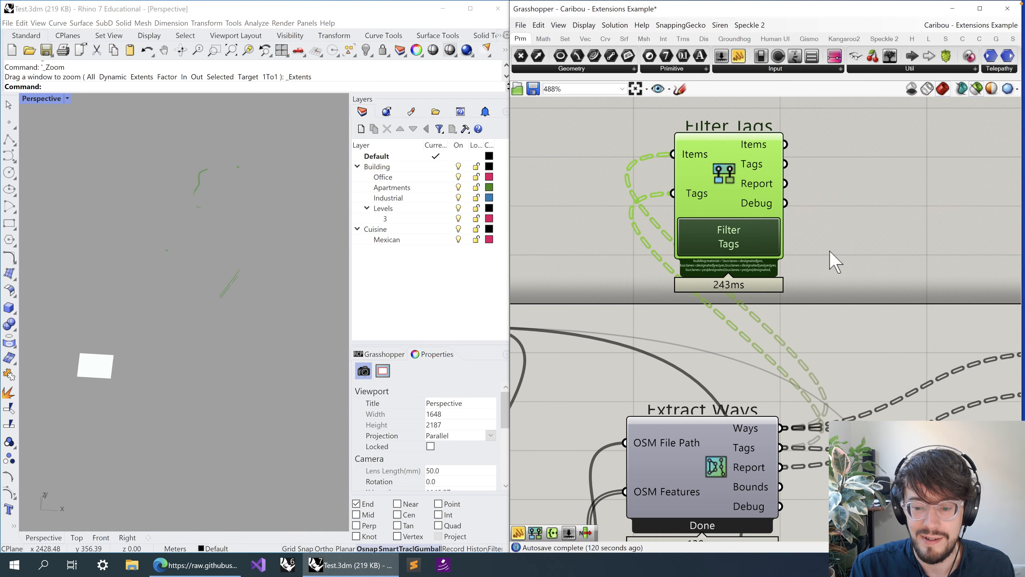
pyautogui.moveTo(861, 325); pyautogui.dragTo(728, 191, button='right')
pyautogui.scroll(-1, 728, 191)
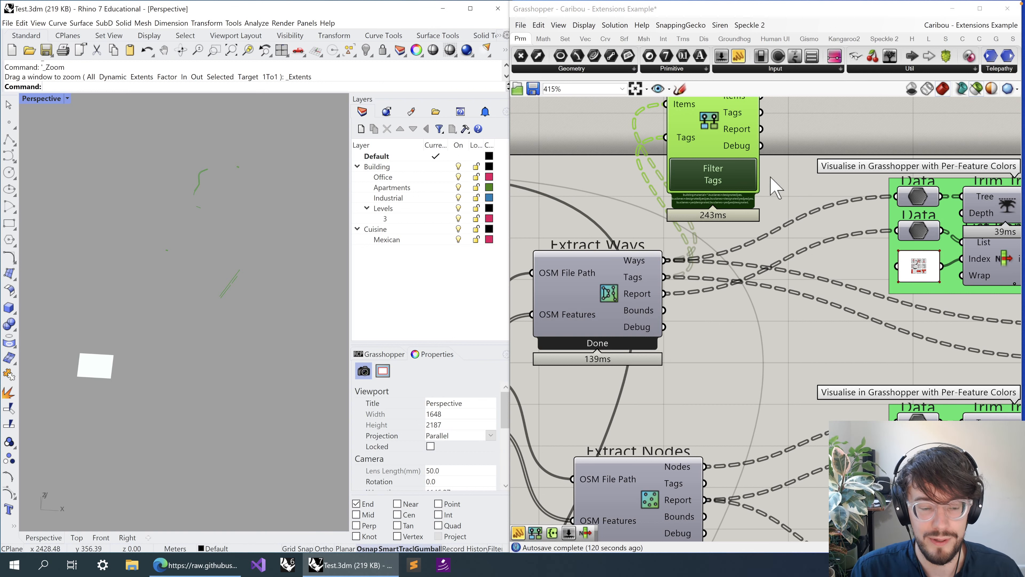
# - Delete the Filter Tags component wired to the Extract Ways outputs from the canvas
pyautogui.moveTo(724, 112); pyautogui.dragTo(718, 242, button='right')
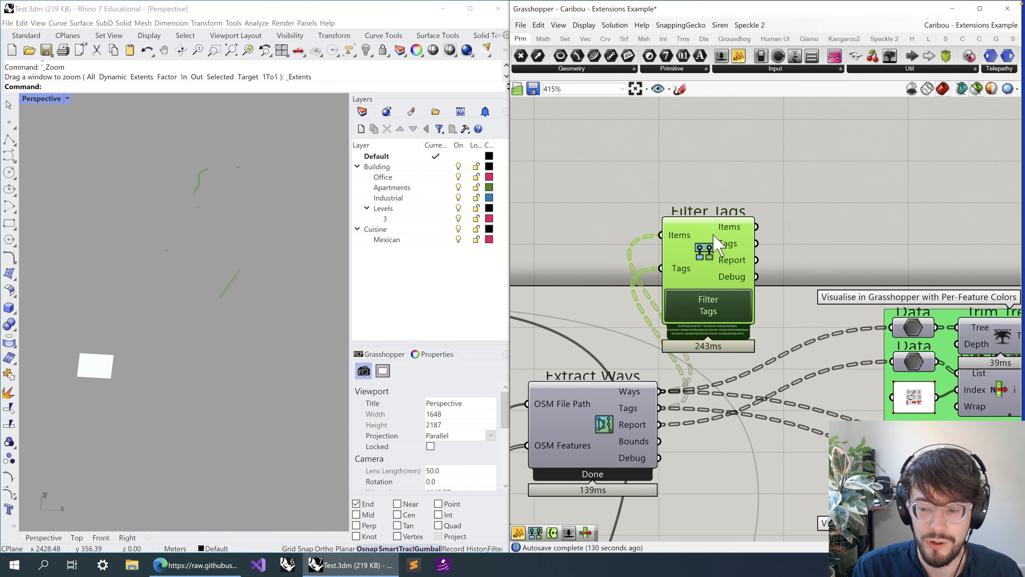
pyautogui.moveTo(792, 186); pyautogui.dragTo(656, 325)
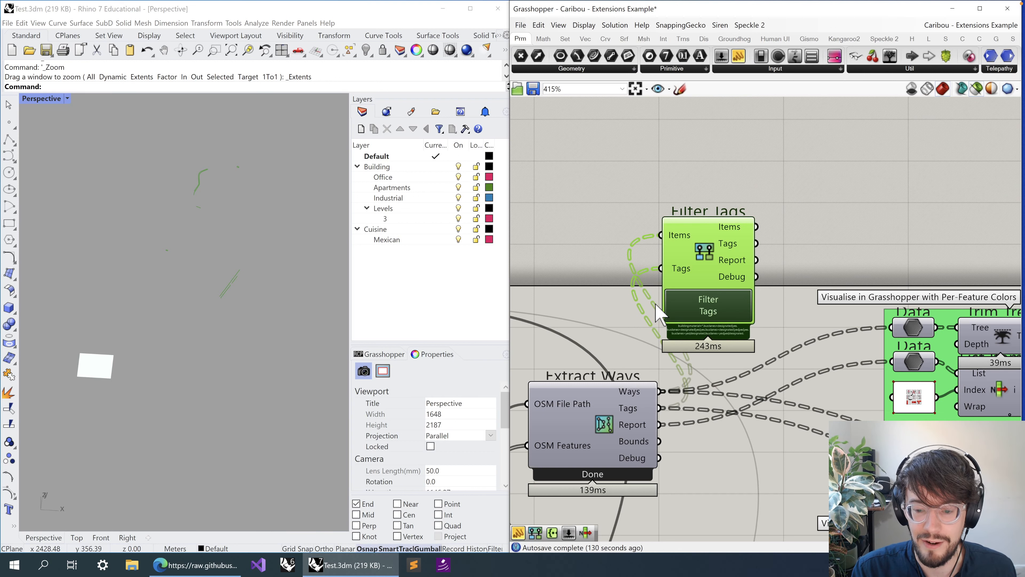
pyautogui.press('Delete')
# - Preview the ways passing the oneway=yes filter and its downstream surface=asphalt filter in the tag-match group
pyautogui.moveTo(803, 265); pyautogui.dragTo(622, 247, button='right')
pyautogui.scroll(-2, 624, 252)
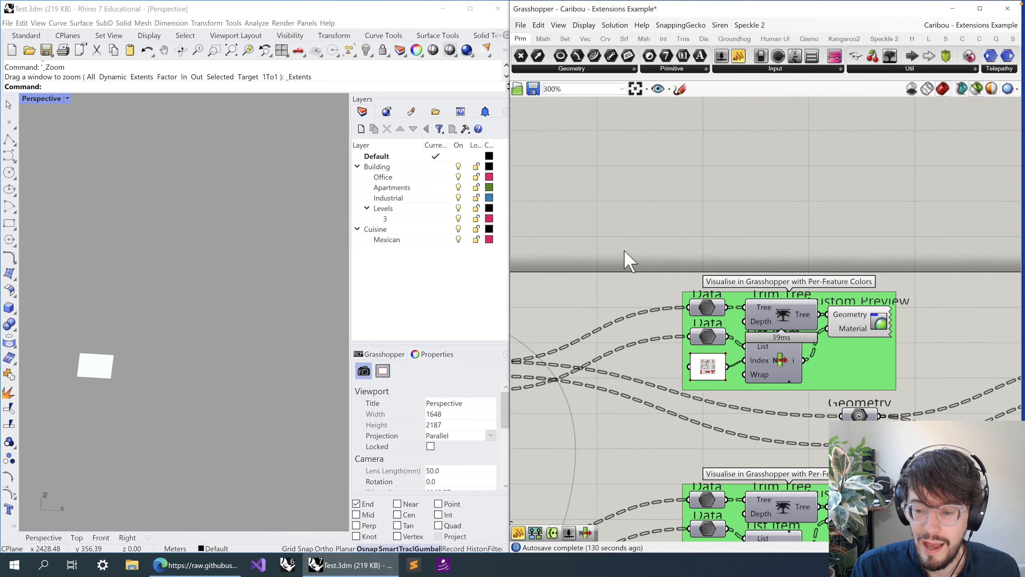
pyautogui.moveTo(906, 224); pyautogui.dragTo(705, 210, button='right')
pyautogui.moveTo(801, 208); pyautogui.dragTo(607, 188, button='right')
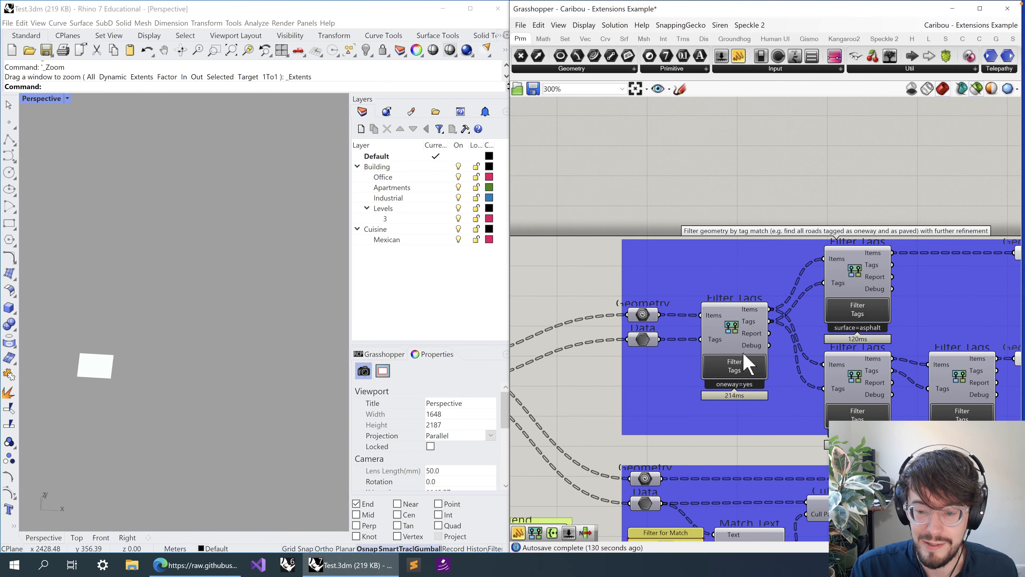
pyautogui.scroll(2, 762, 343)
pyautogui.click(738, 321)
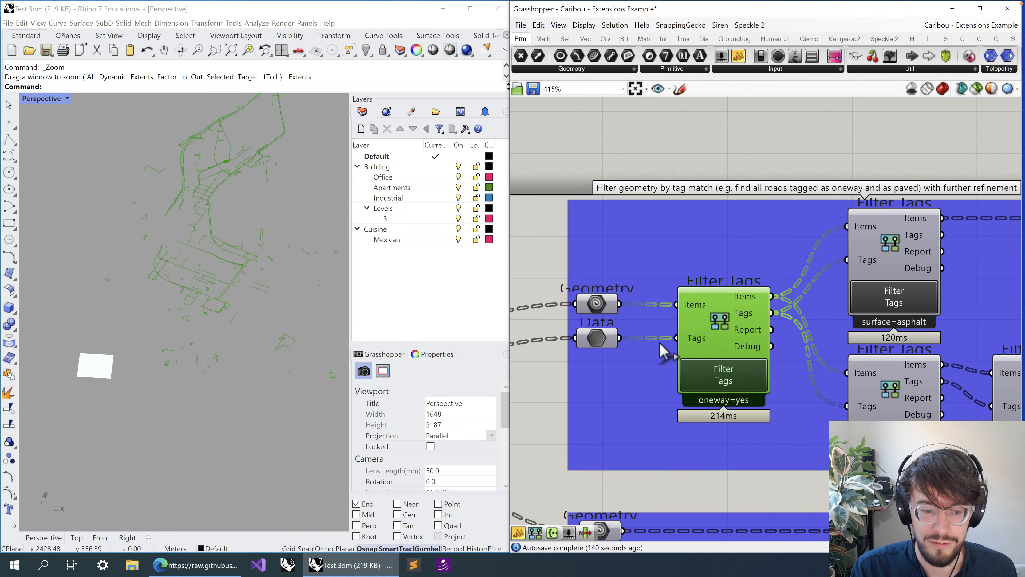
pyautogui.moveTo(835, 141); pyautogui.dragTo(682, 152, button='right')
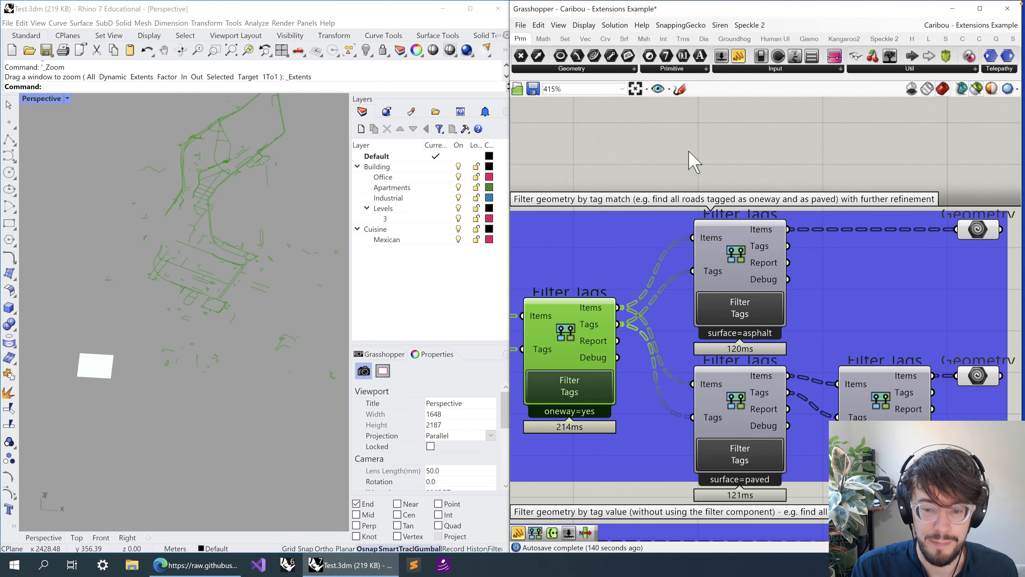
pyautogui.click(740, 263)
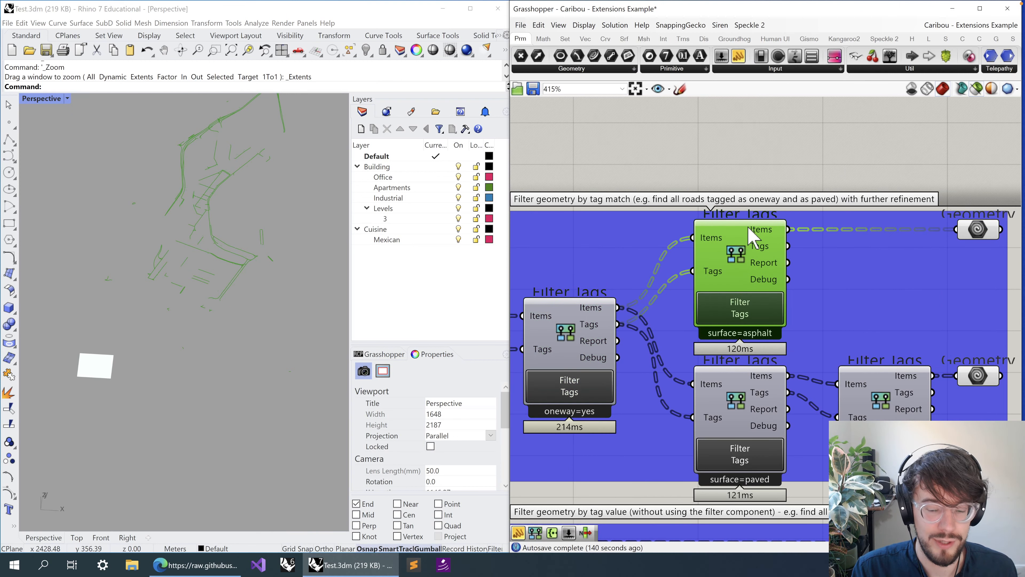
# - Open the tag selection of the oneway=yes filter, browse its tag types, and close it without updating the selection
pyautogui.moveTo(633, 145); pyautogui.dragTo(744, 172, button='right')
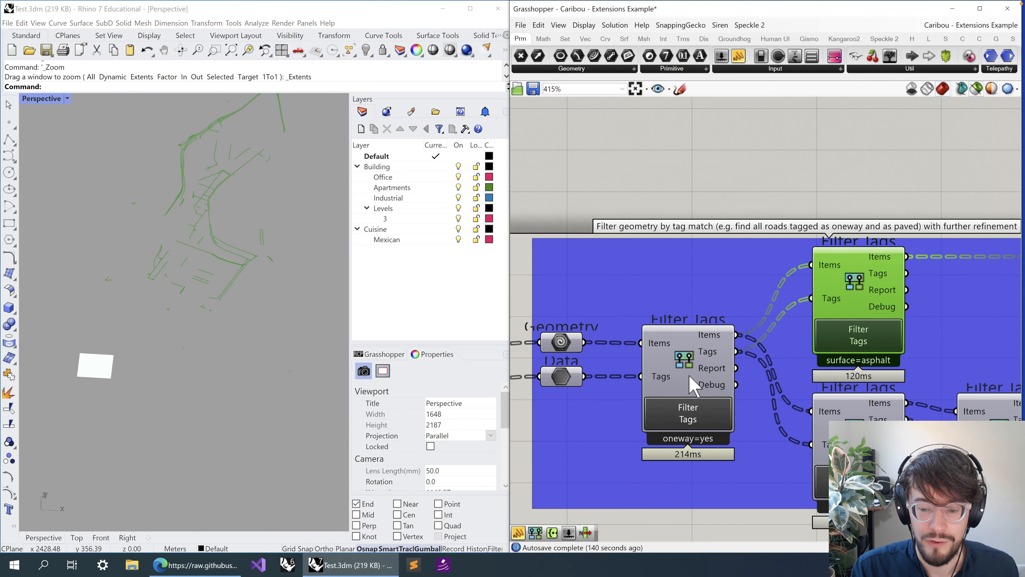
pyautogui.click(687, 420)
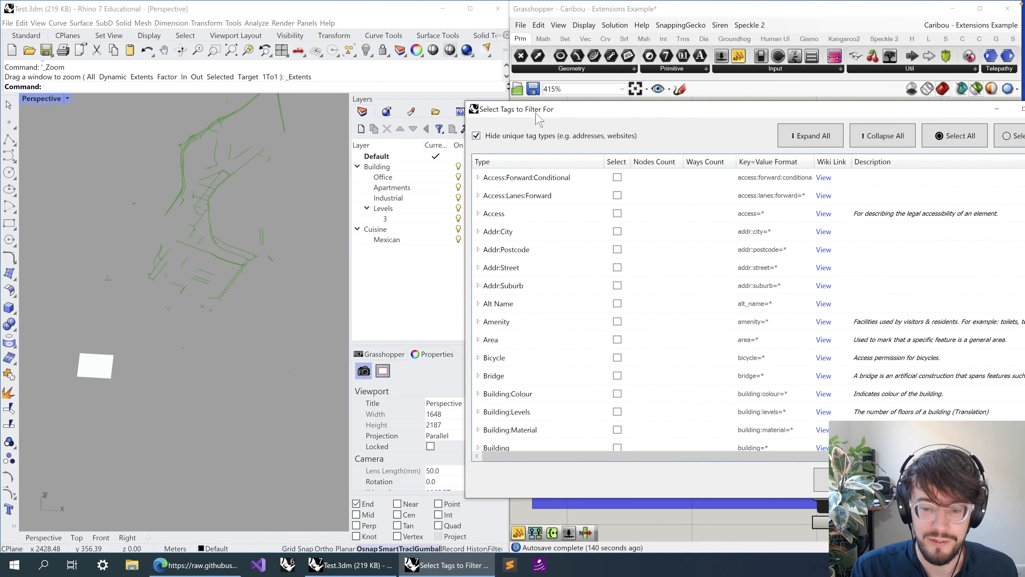
pyautogui.scroll(-6, 593, 388)
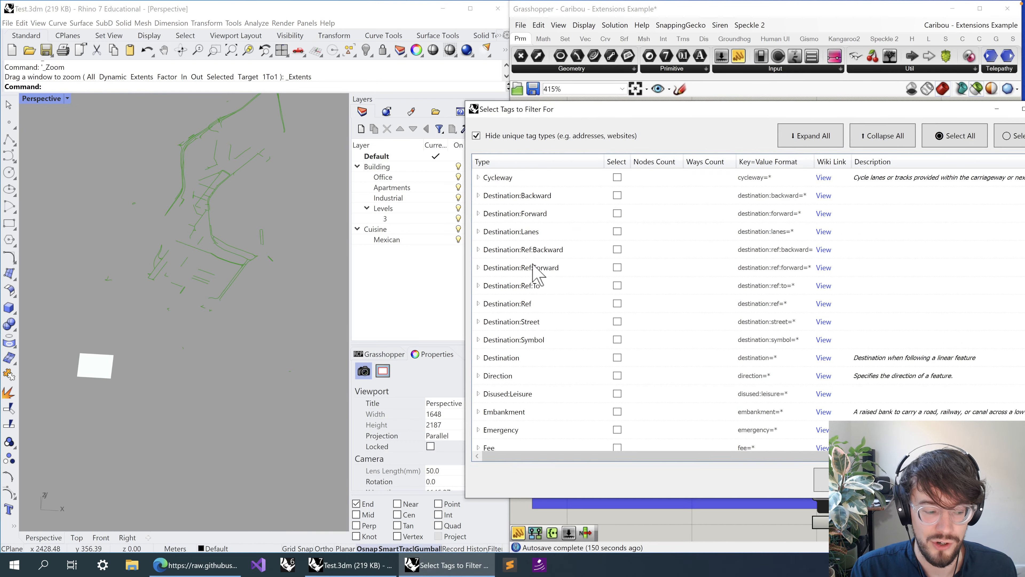
pyautogui.moveTo(640, 108); pyautogui.dragTo(375, 95)
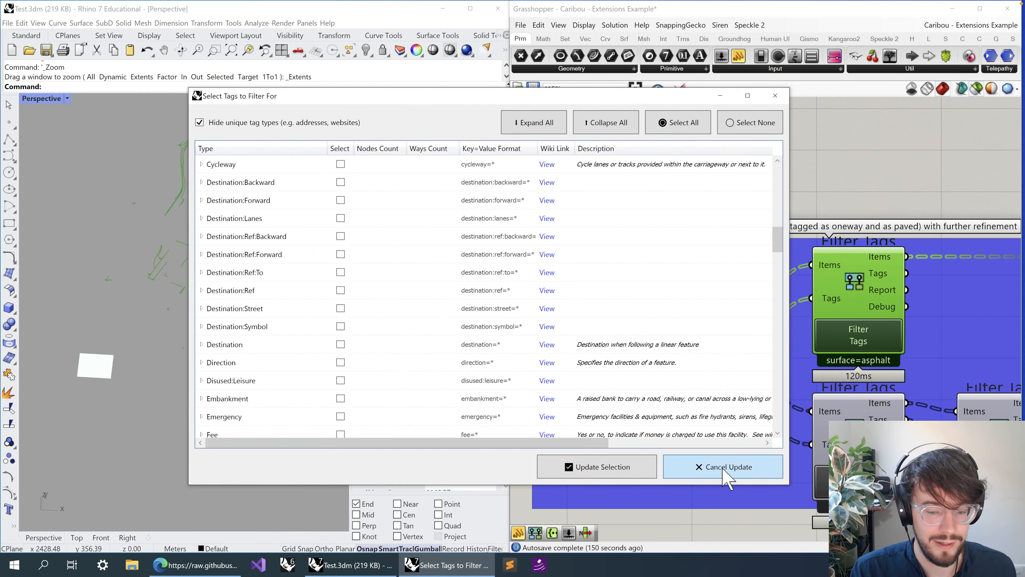
pyautogui.click(775, 96)
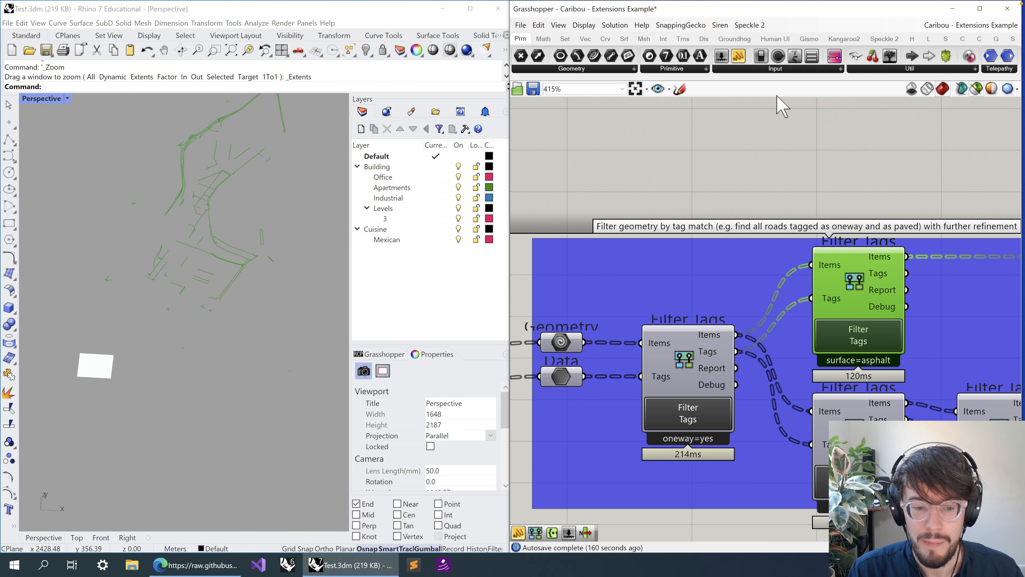
# - Compare the ways from the surface=asphalt filter with those from the preceding oneway=yes filter in the viewport
pyautogui.click(758, 147)
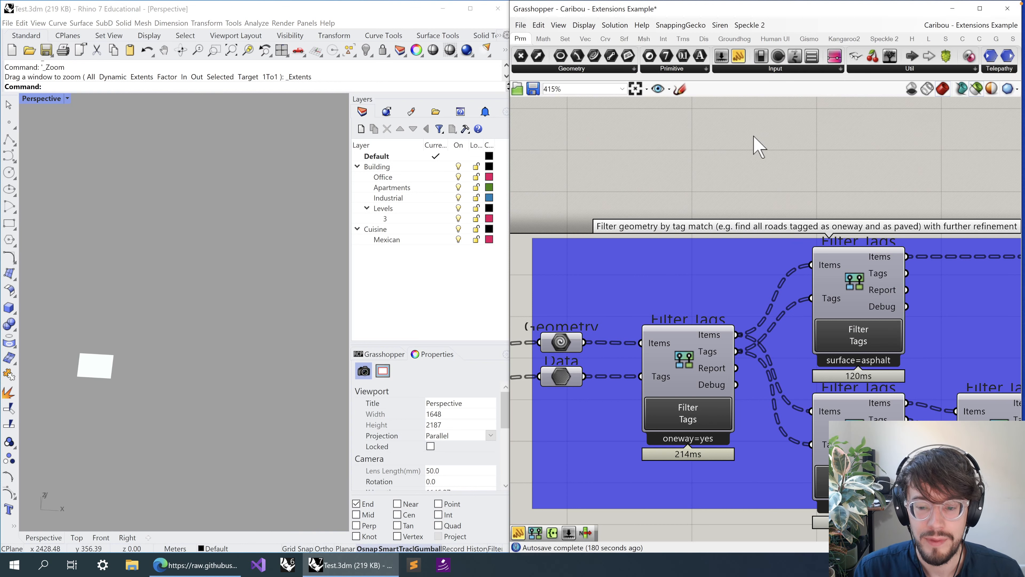
pyautogui.moveTo(751, 166); pyautogui.dragTo(720, 155, button='right')
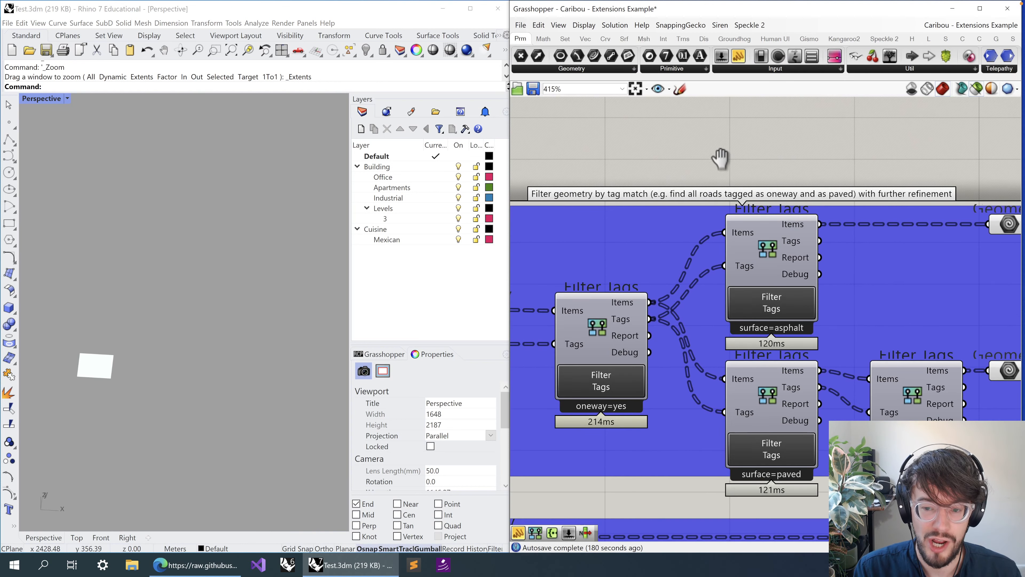
pyautogui.click(634, 333)
pyautogui.click(772, 259)
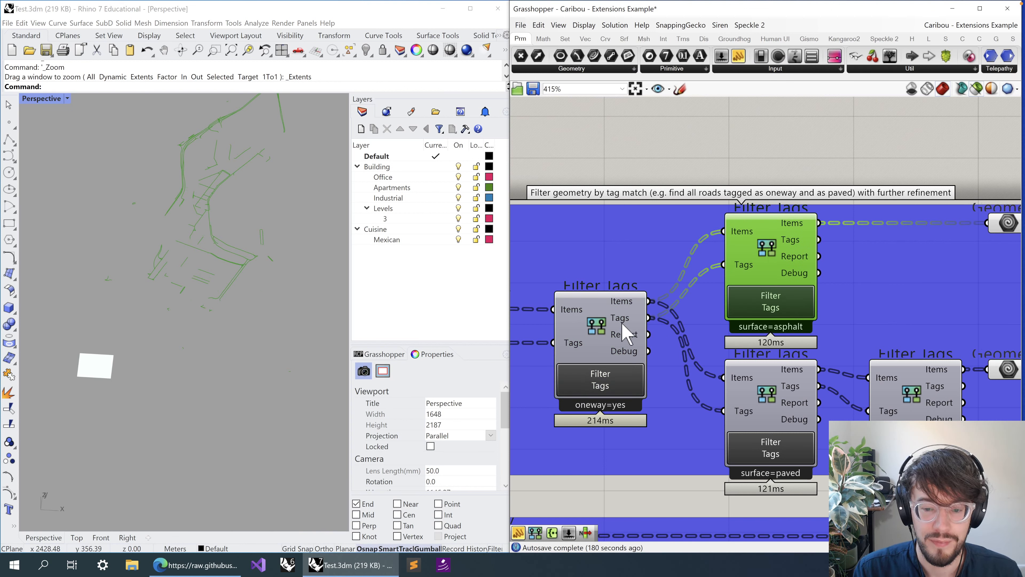
pyautogui.click(605, 324)
pyautogui.scroll(-8, 315, 277)
pyautogui.scroll(6, 295, 176)
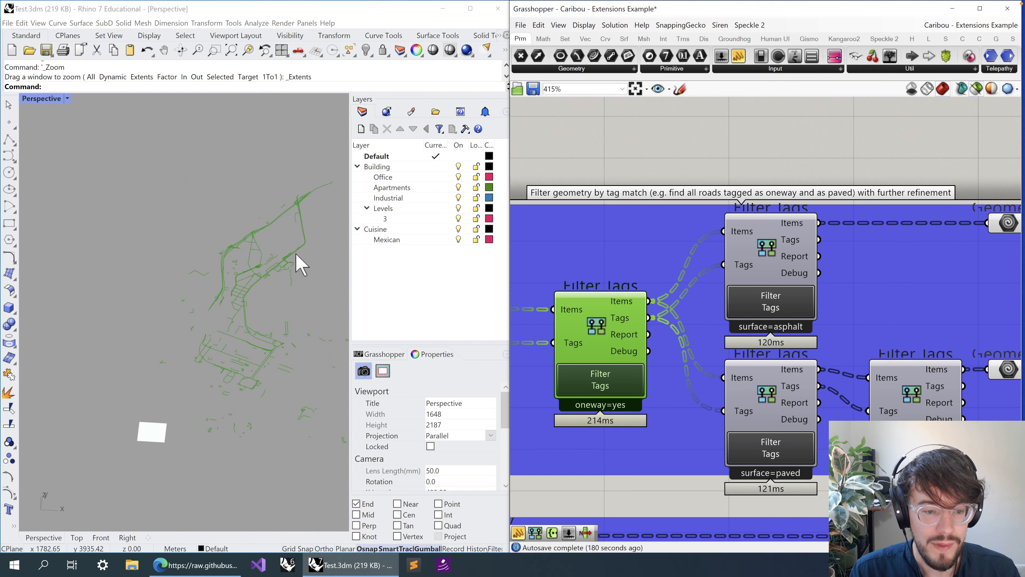
pyautogui.scroll(2, 296, 252)
pyautogui.moveTo(628, 299); pyautogui.dragTo(627, 285, button='right')
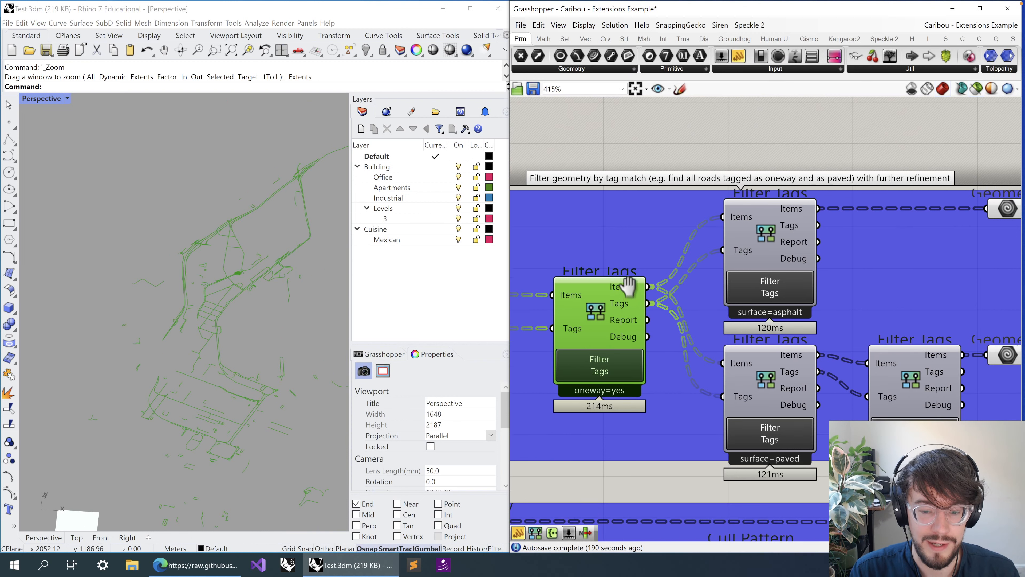
# - Examine the tag label beneath the first Filter Tags component and its connections to the downstream filters
pyautogui.scroll(5, 613, 341)
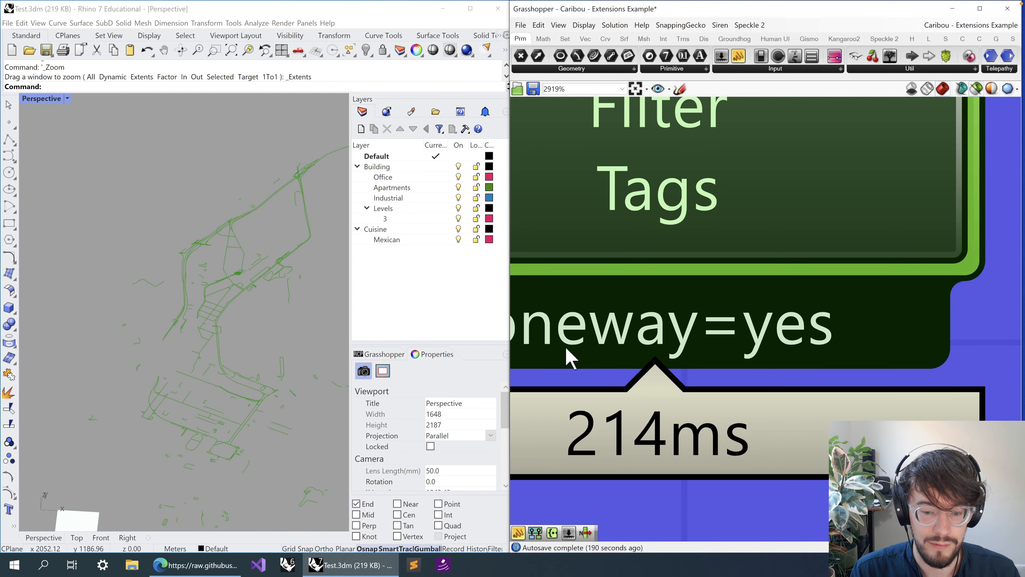
pyautogui.scroll(-2, 567, 353)
pyautogui.scroll(1, 571, 347)
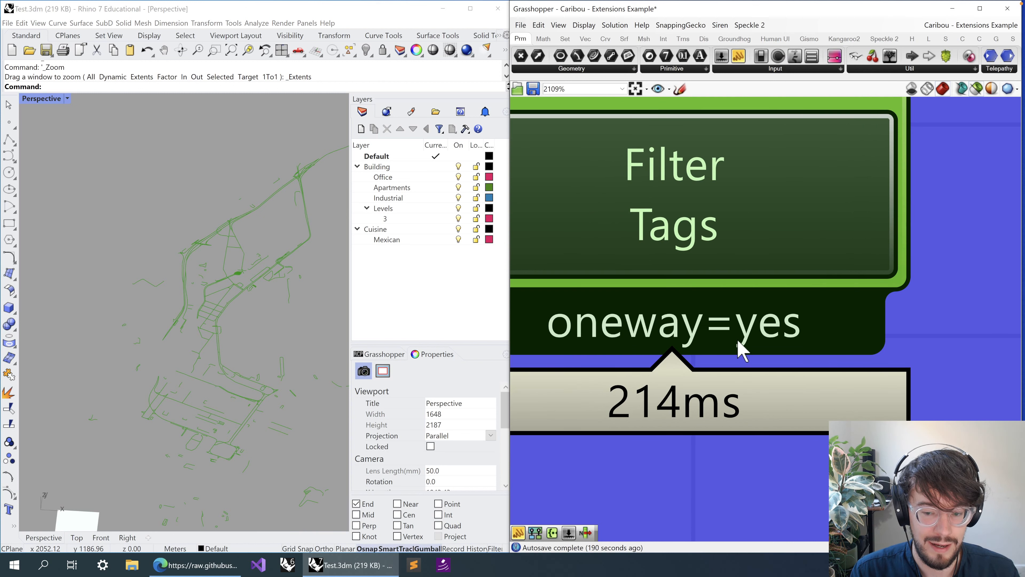
pyautogui.scroll(-3, 775, 341)
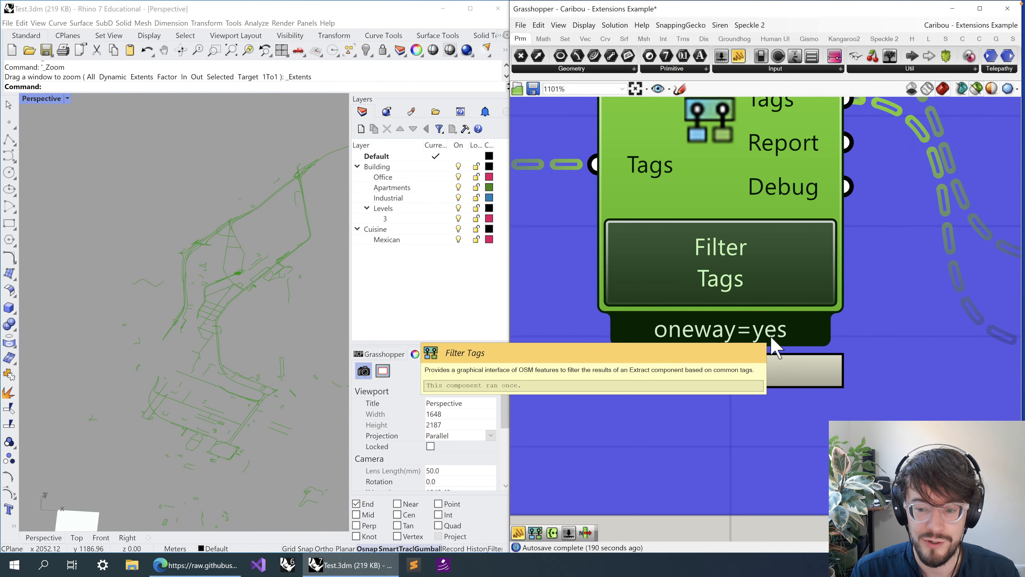
pyautogui.scroll(-3, 773, 337)
pyautogui.moveTo(833, 215); pyautogui.dragTo(703, 274, button='right')
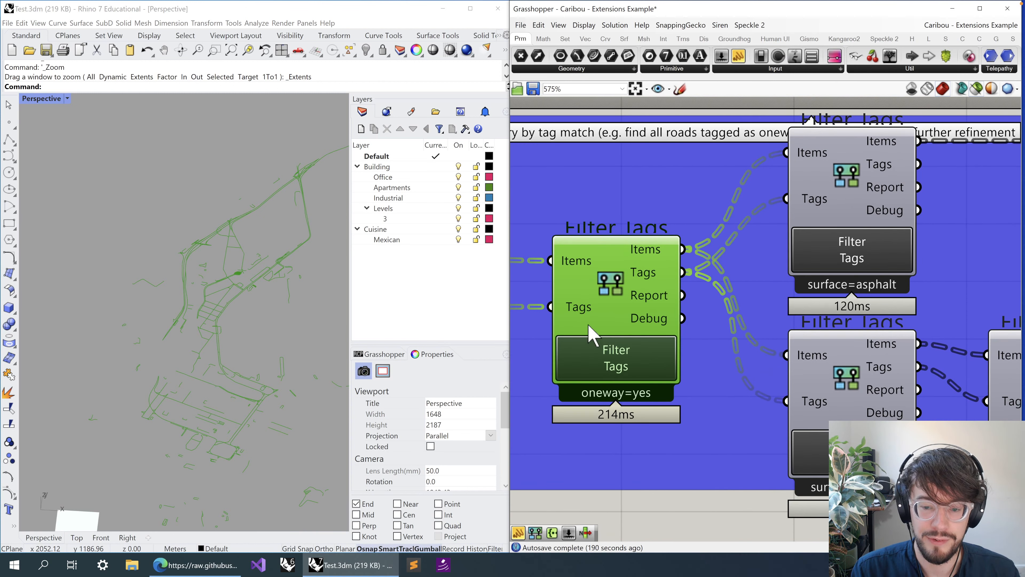
# - Preview the one-way roads refined by the surface=asphalt filter and examine its tag label
pyautogui.click(841, 190)
pyautogui.moveTo(861, 168); pyautogui.dragTo(792, 233, button='right')
pyautogui.moveTo(803, 334); pyautogui.dragTo(755, 349, button='right')
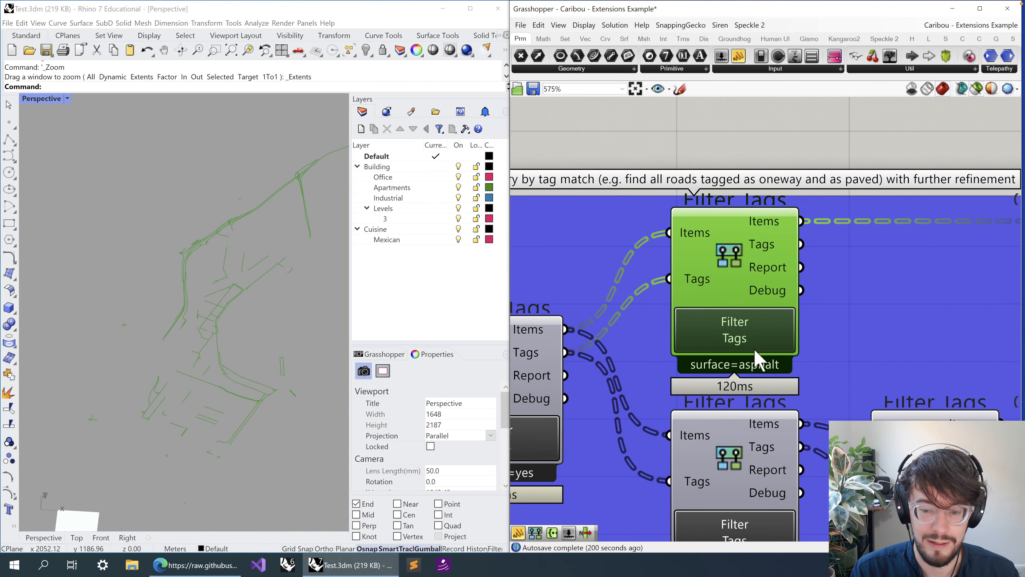
pyautogui.scroll(3, 755, 350)
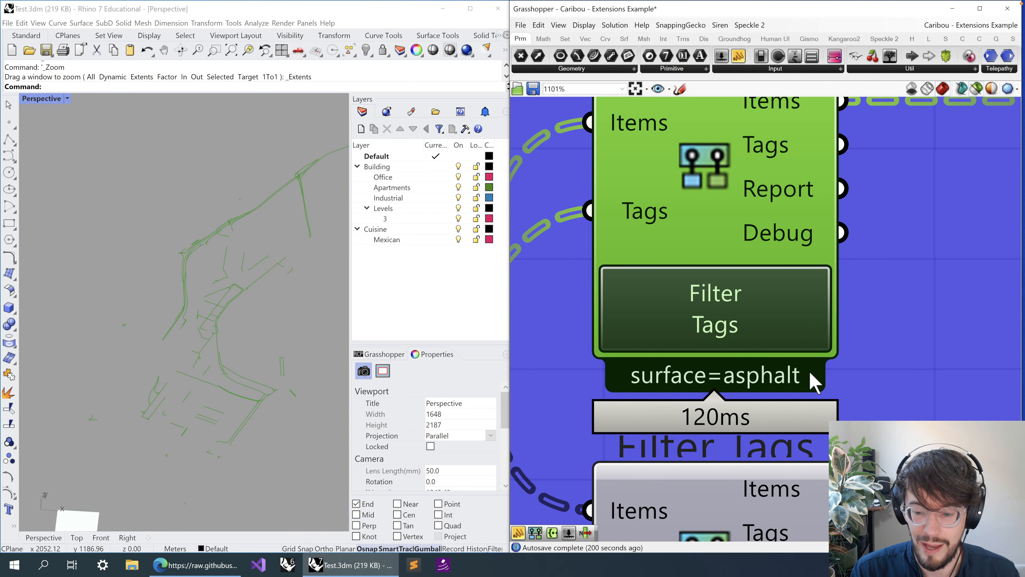
pyautogui.moveTo(669, 332); pyautogui.dragTo(904, 237, button='right')
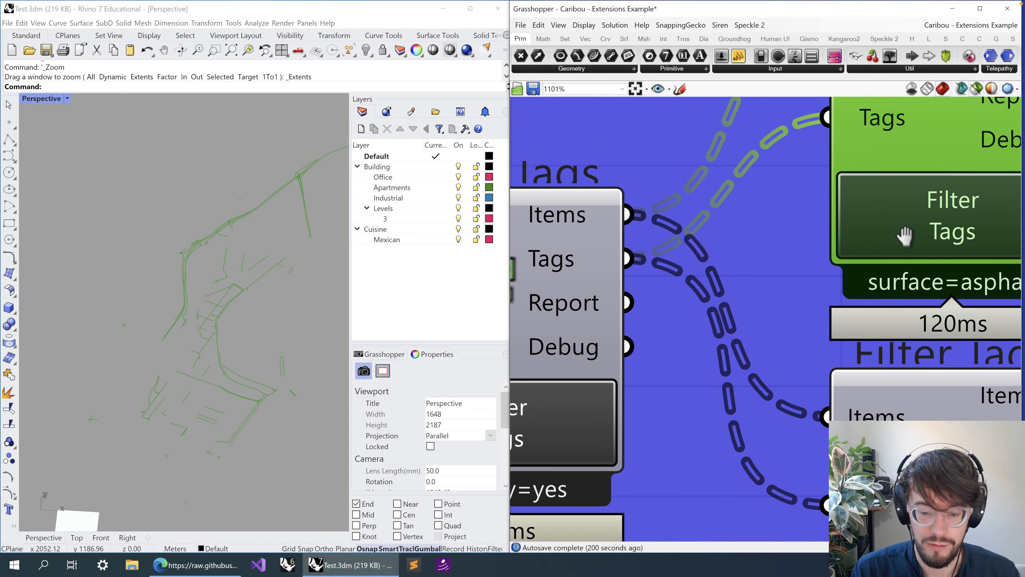
# - Preview the one-way roads refined by the surface=paved filter
pyautogui.scroll(-2, 658, 340)
pyautogui.moveTo(757, 378); pyautogui.dragTo(664, 278, button='right')
pyautogui.click(758, 336)
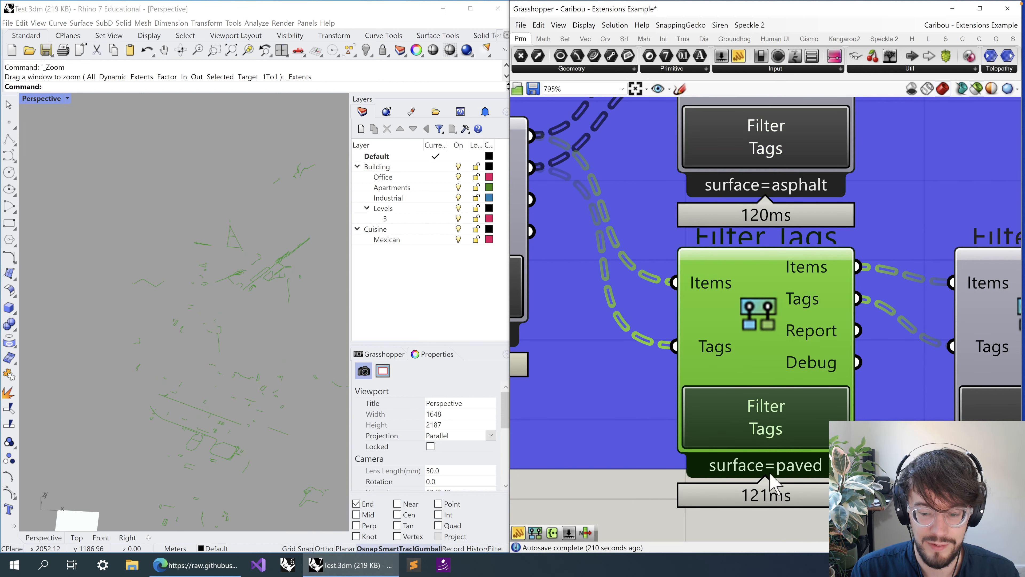
# - Preview the cycleway filter that follows surface=paved and inspect its Geometry output up close in the viewport
pyautogui.moveTo(892, 380); pyautogui.dragTo(643, 303, button='right')
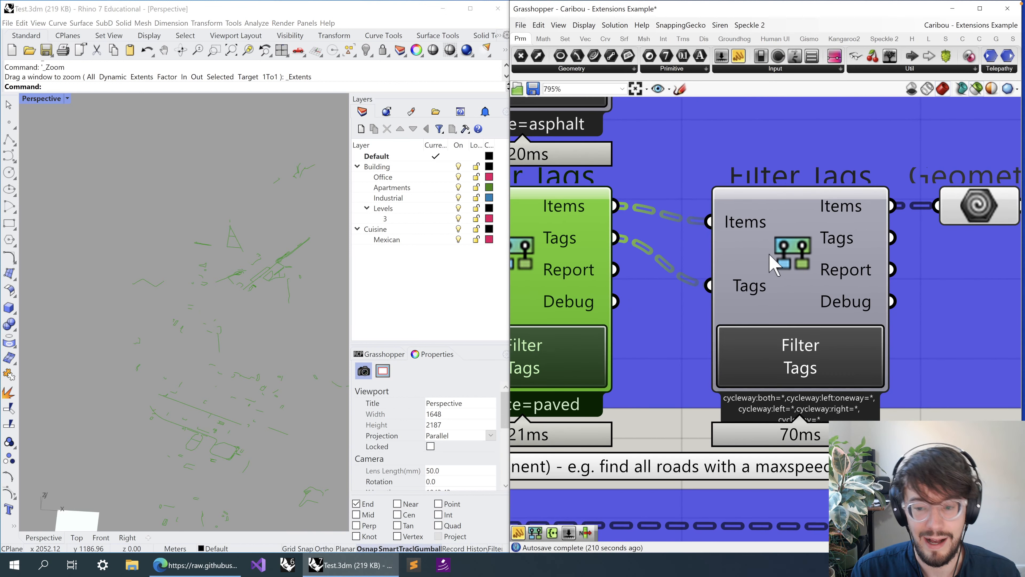
pyautogui.click(795, 271)
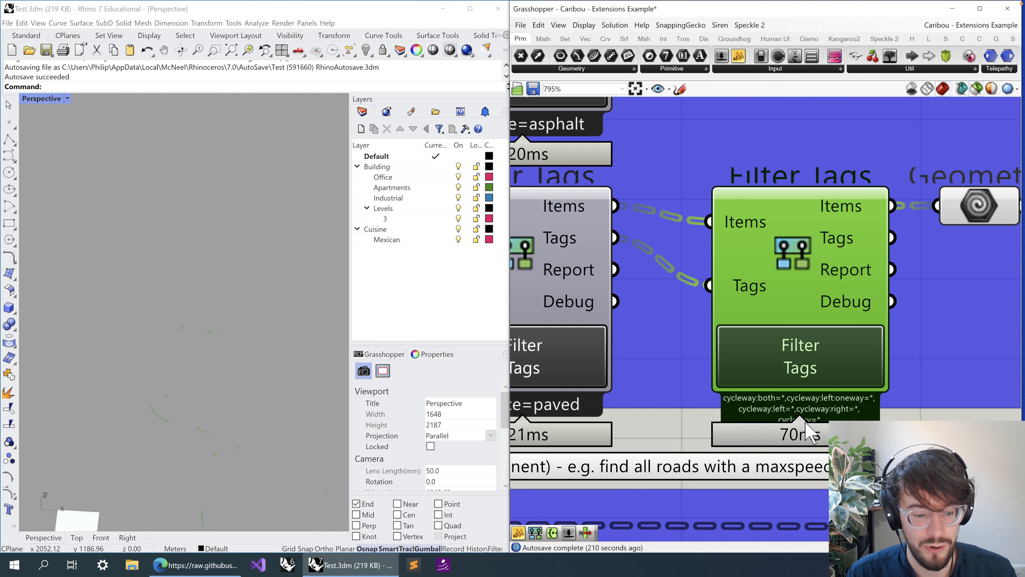
pyautogui.moveTo(707, 406); pyautogui.dragTo(652, 407, button='right')
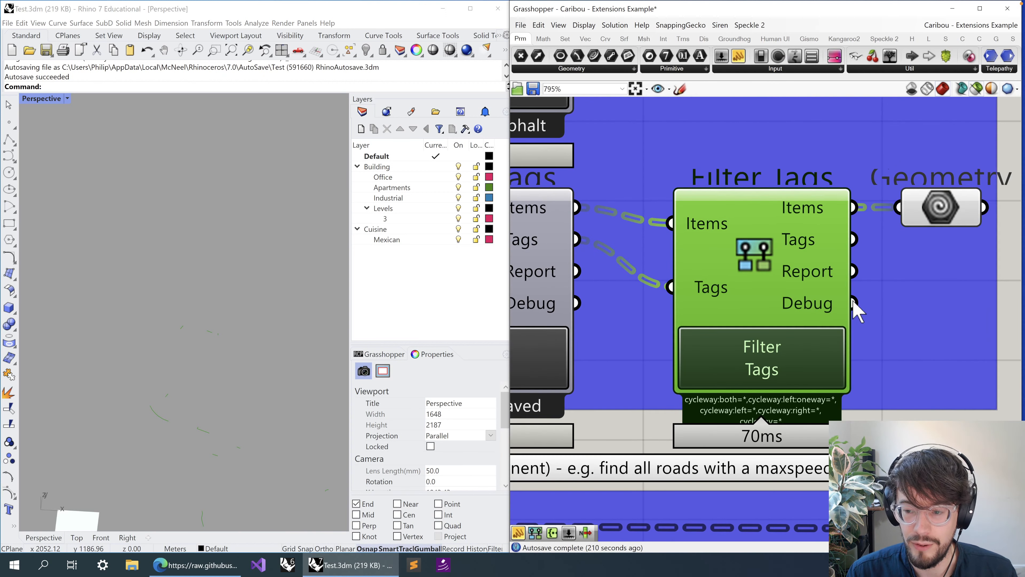
pyautogui.click(933, 208)
pyautogui.scroll(8, 198, 430)
pyautogui.scroll(8, 218, 447)
pyautogui.scroll(8, 194, 399)
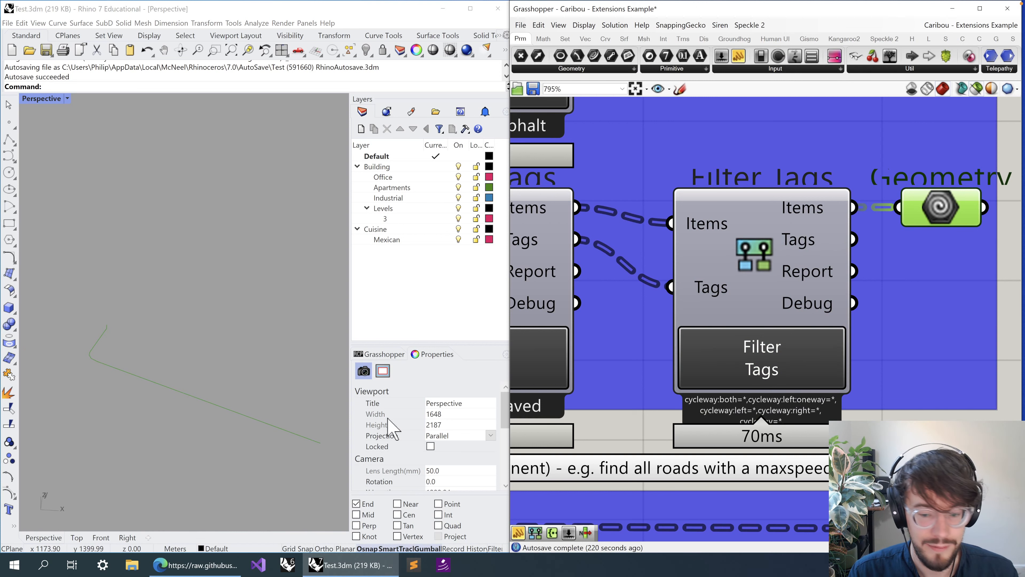
# - Trace the filter chain back to the oneway=yes filter and view the full extent of its ways in the viewport
pyautogui.moveTo(678, 327); pyautogui.dragTo(782, 303, button='right')
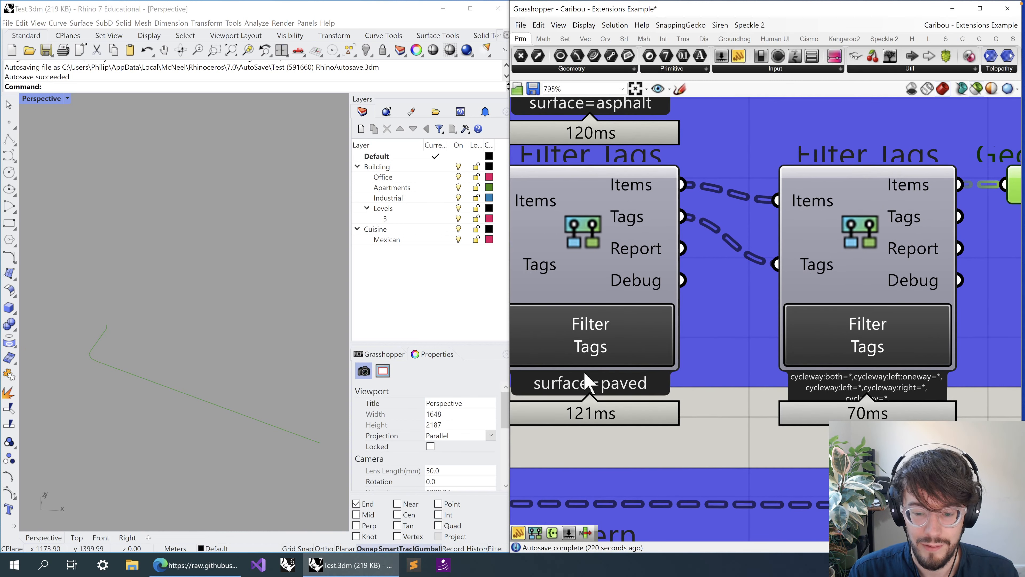
pyautogui.moveTo(590, 390); pyautogui.dragTo(798, 396, button='right')
pyautogui.moveTo(526, 229); pyautogui.dragTo(743, 348, button='right')
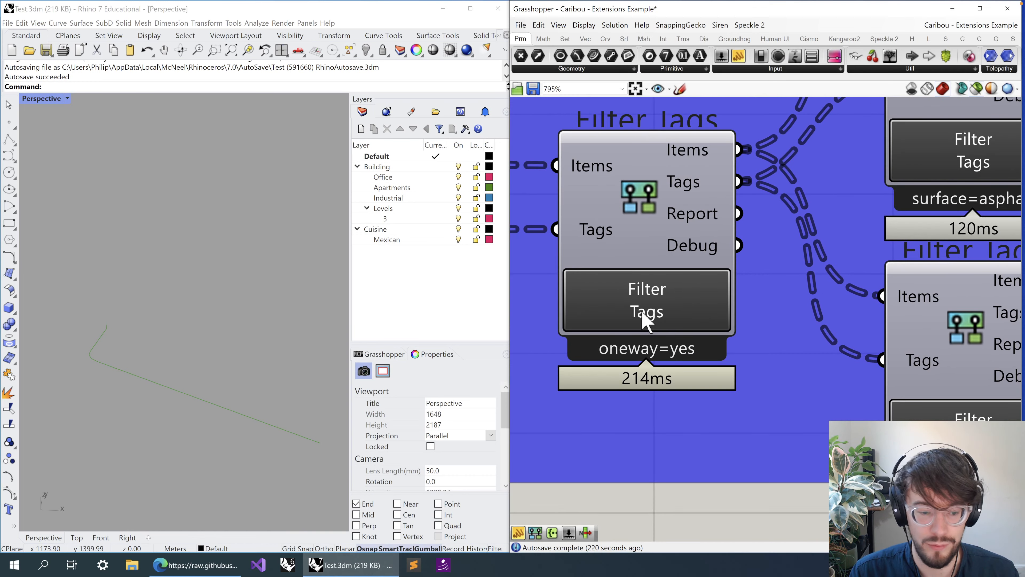
pyautogui.scroll(-15, 154, 303)
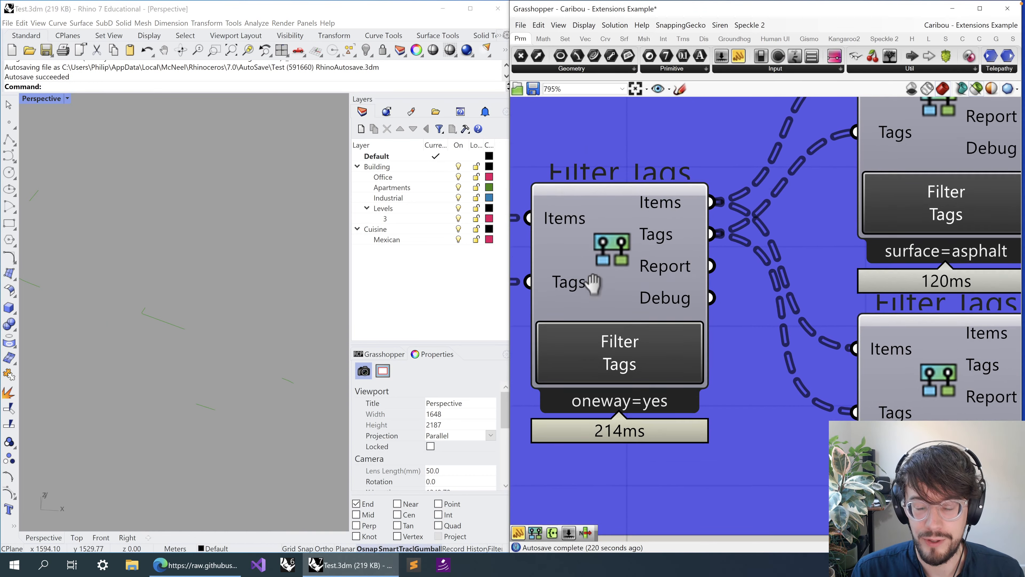
pyautogui.scroll(-10, 593, 283)
pyautogui.scroll(2, 591, 281)
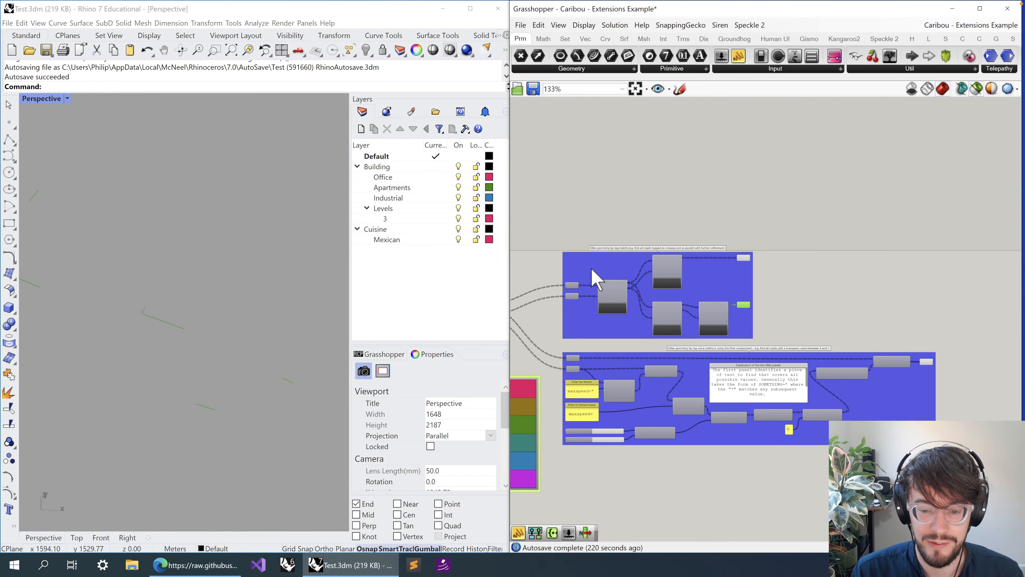
pyautogui.scroll(2, 632, 279)
pyautogui.click(607, 306)
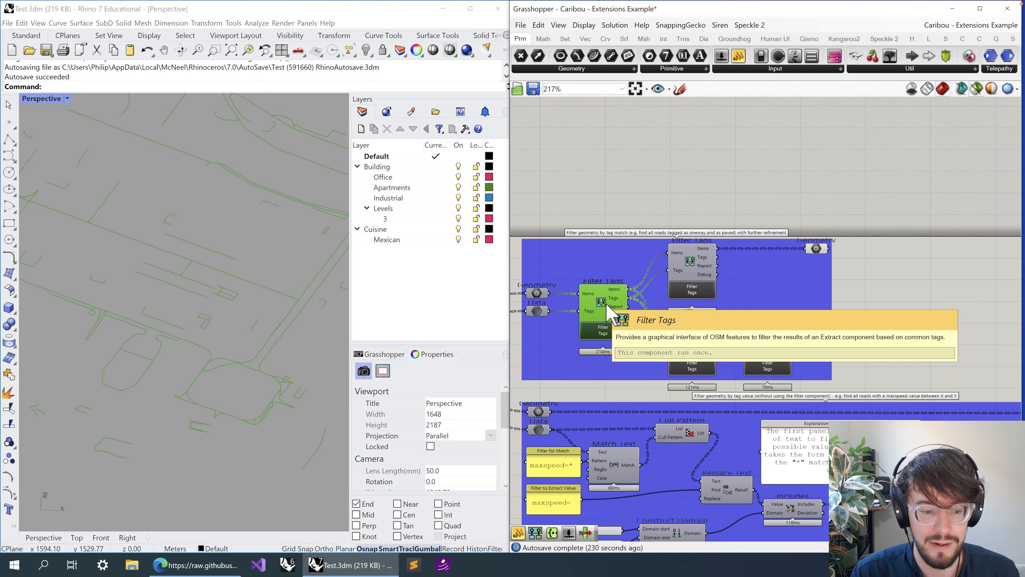
pyautogui.scroll(-9, 246, 300)
pyautogui.scroll(2, 225, 147)
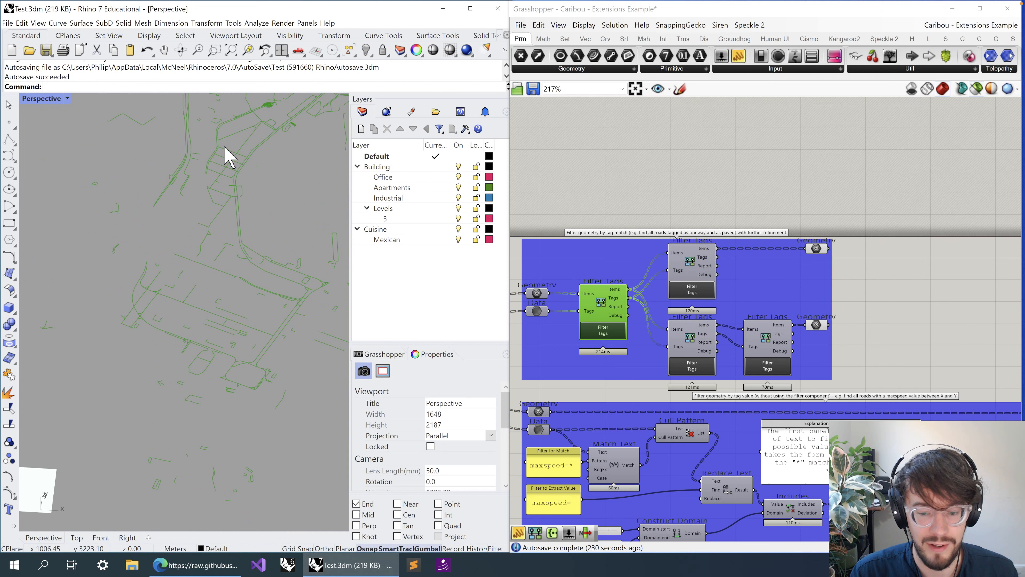
# - Examine the maxspeed value-filter group and its Filter for Match and Filter to Extract Value panels
pyautogui.click(707, 180)
pyautogui.moveTo(852, 300); pyautogui.dragTo(846, 167, button='right')
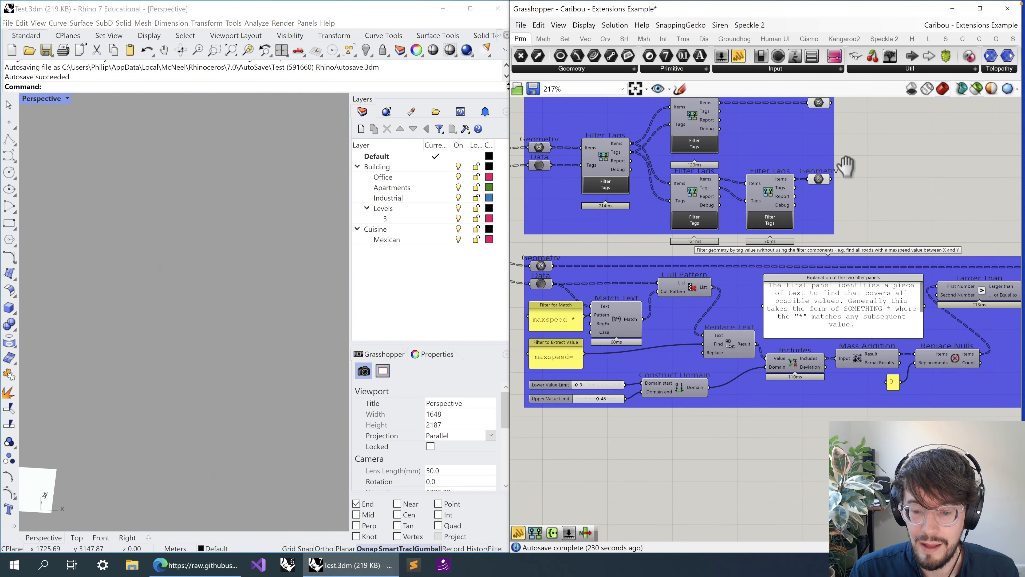
pyautogui.click(670, 337)
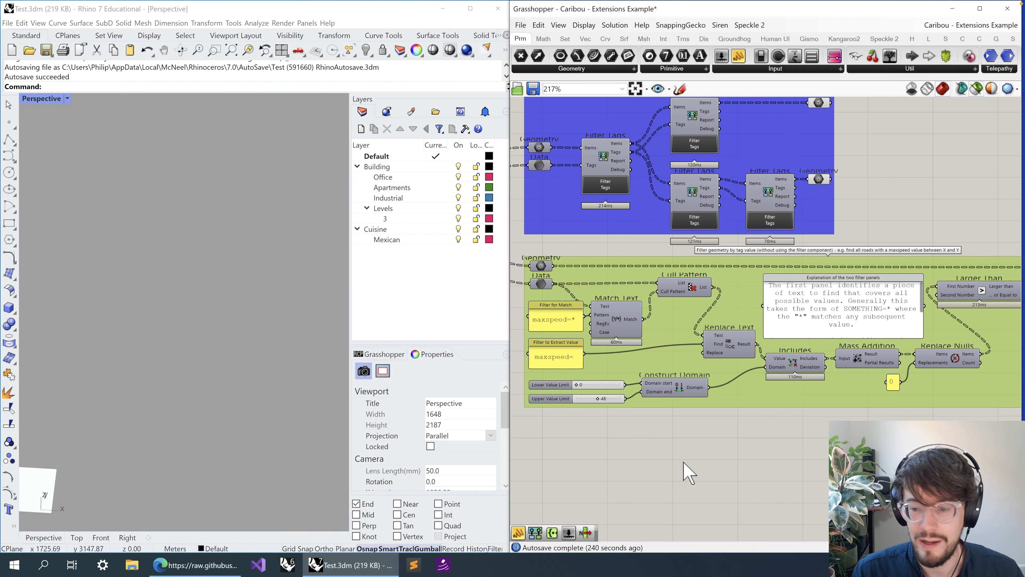
pyautogui.click(642, 417)
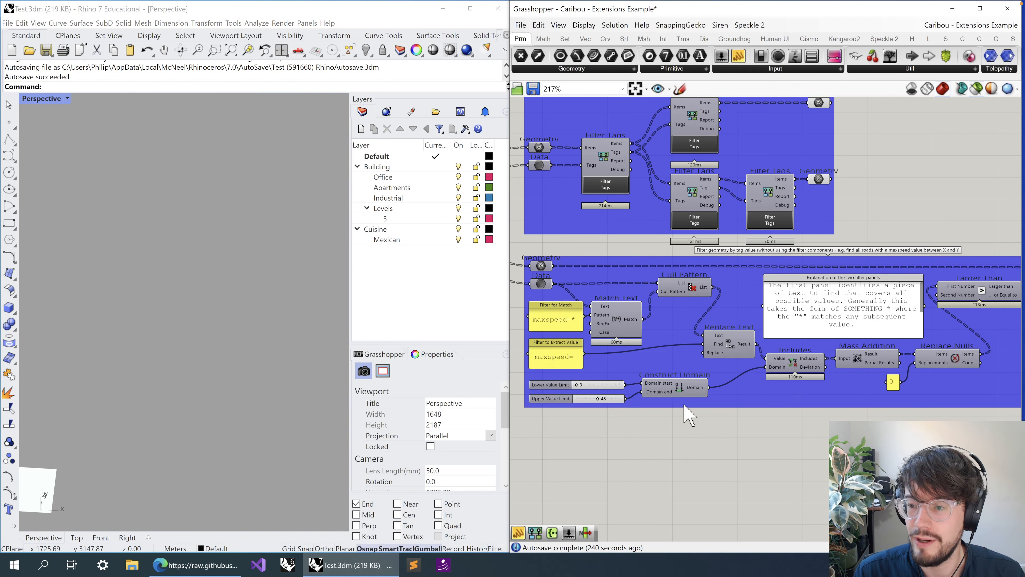
pyautogui.click(977, 89)
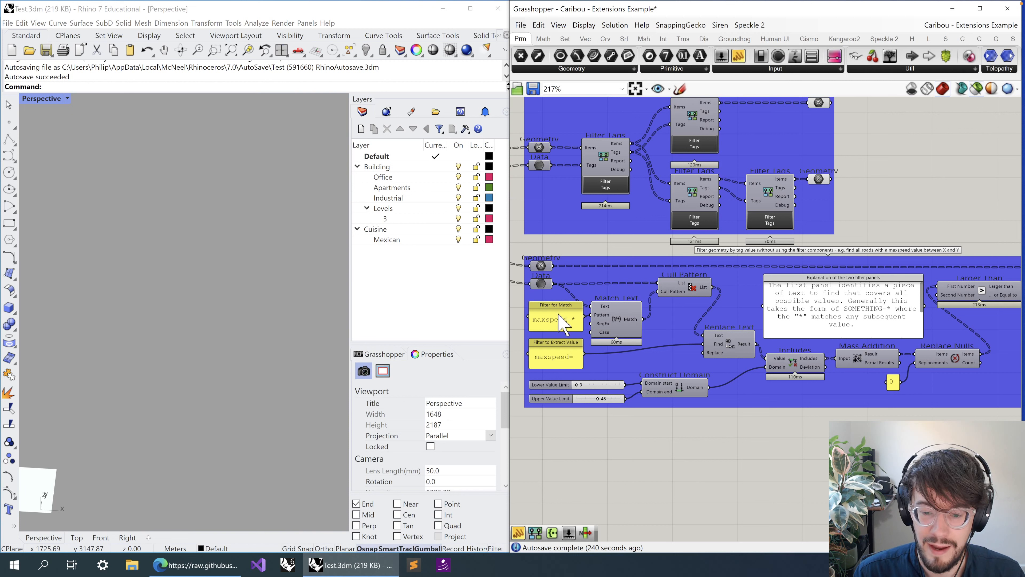
pyautogui.click(557, 356)
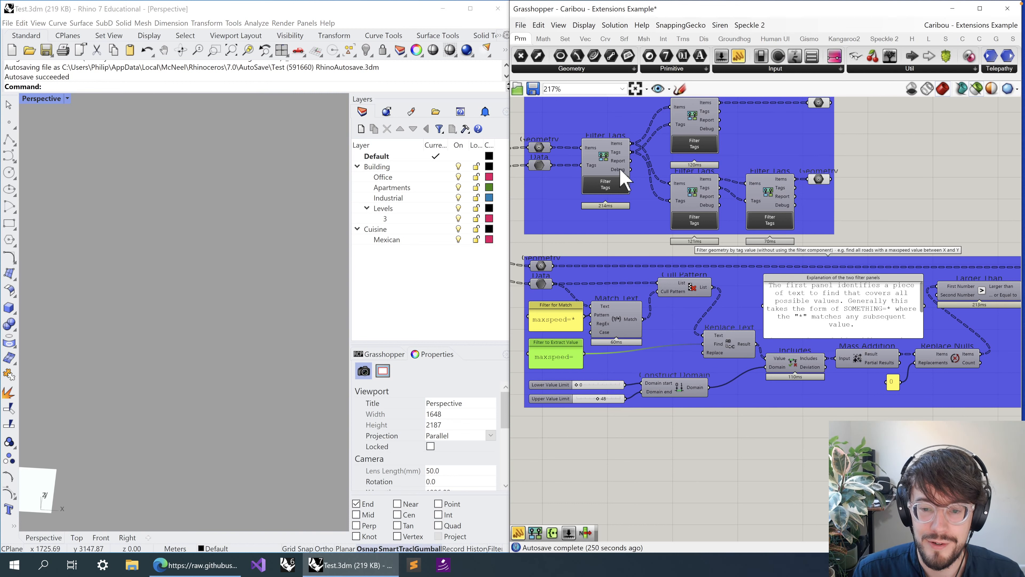
# - Open the first Filter Tags component's tag selection and inspect the values listed under Building
pyautogui.click(603, 184)
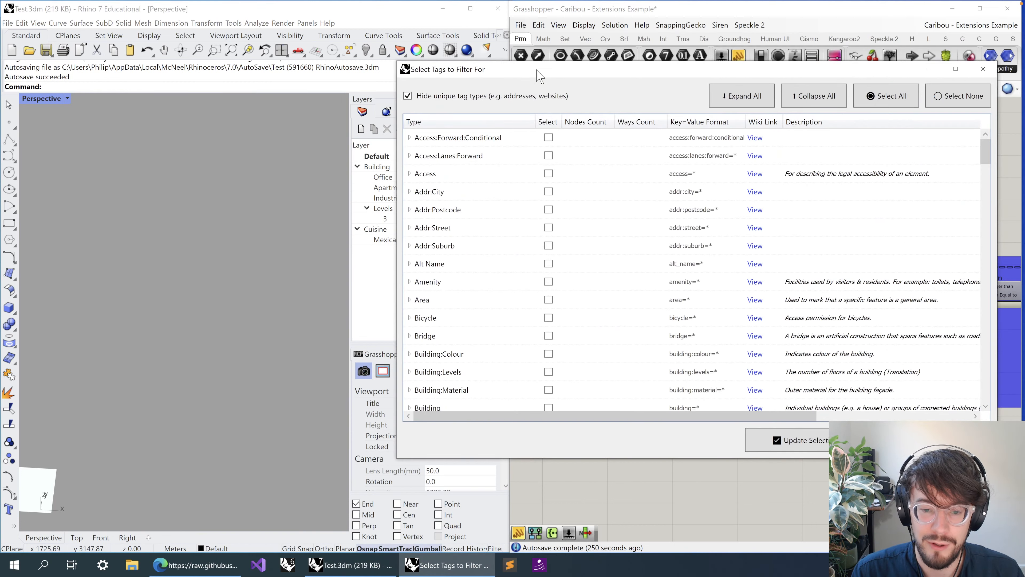
pyautogui.scroll(-4, 470, 222)
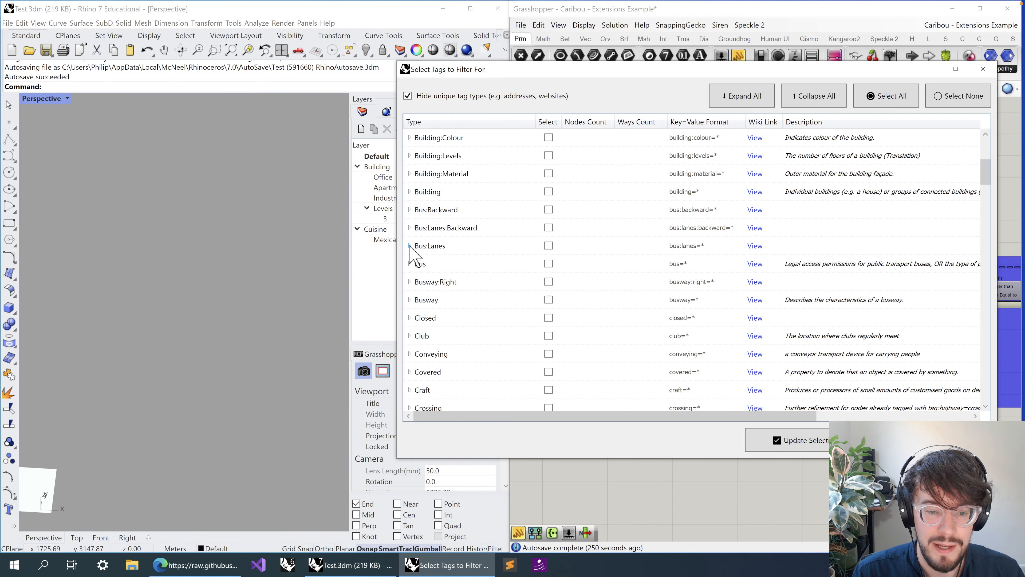
pyautogui.click(410, 246)
pyautogui.scroll(4, 410, 229)
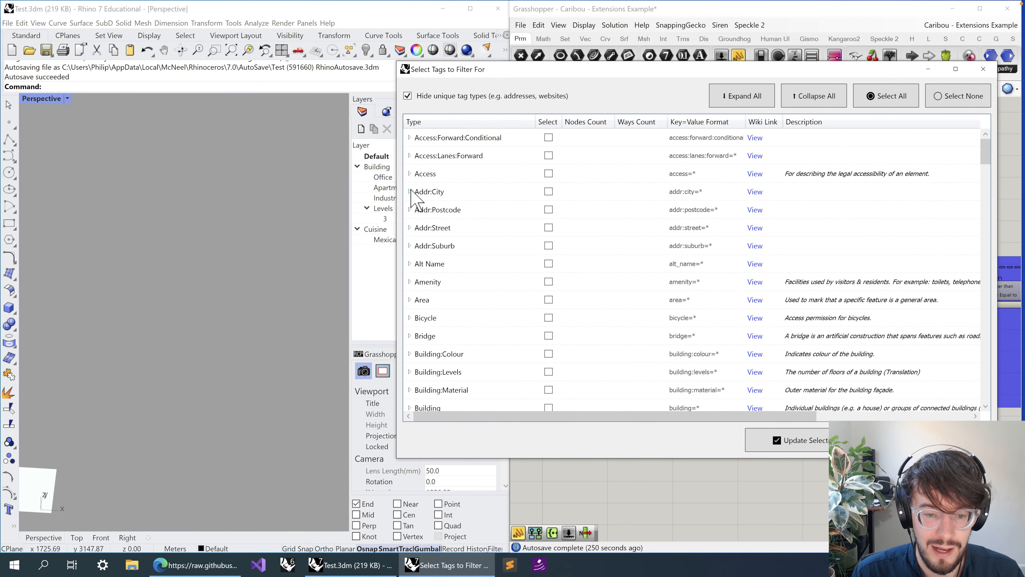
pyautogui.scroll(-4, 416, 246)
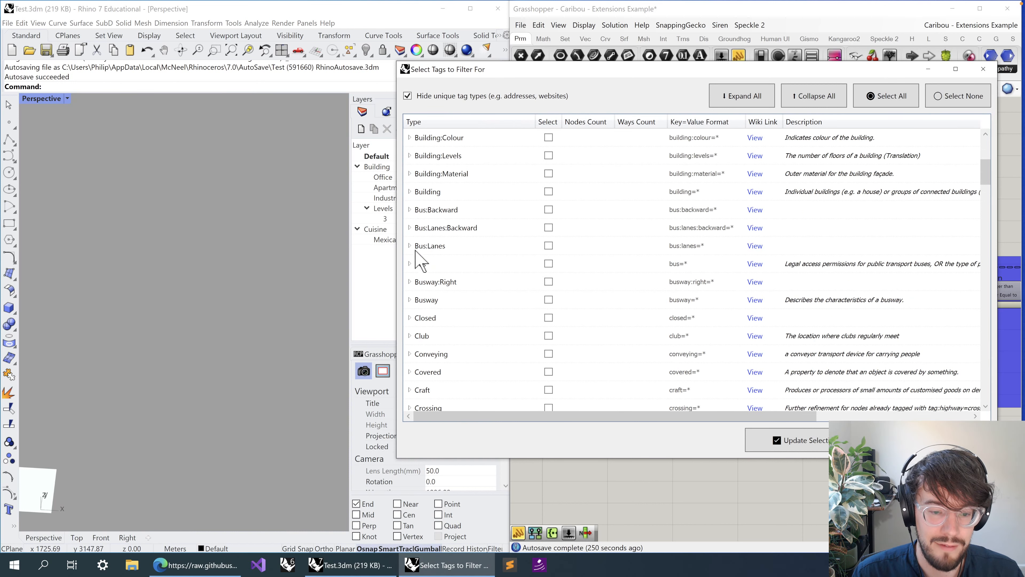
pyautogui.click(410, 192)
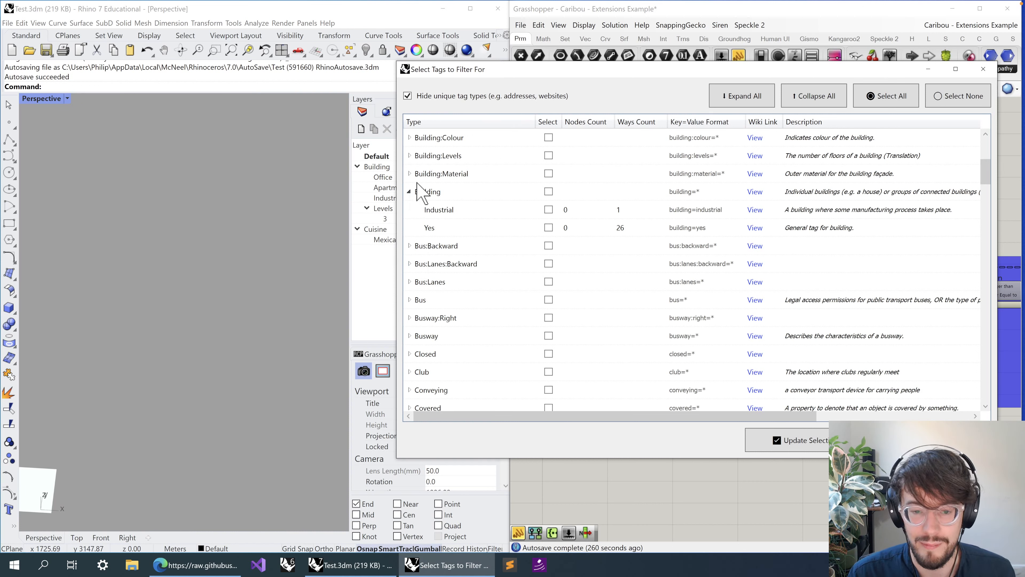
pyautogui.click(410, 190)
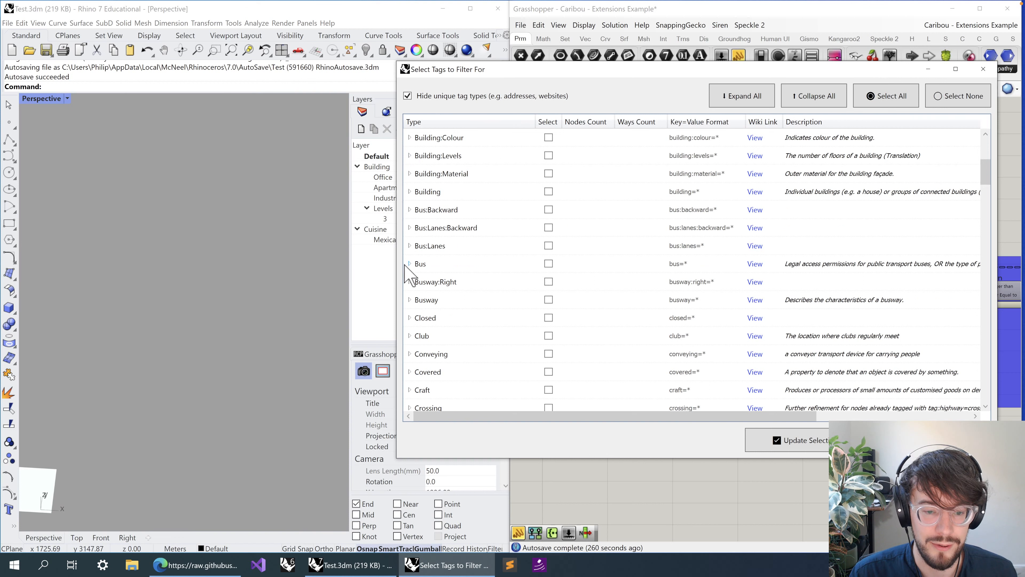
# - Inspect the values listed under the Busway and Building:Levels tag types
pyautogui.click(410, 299)
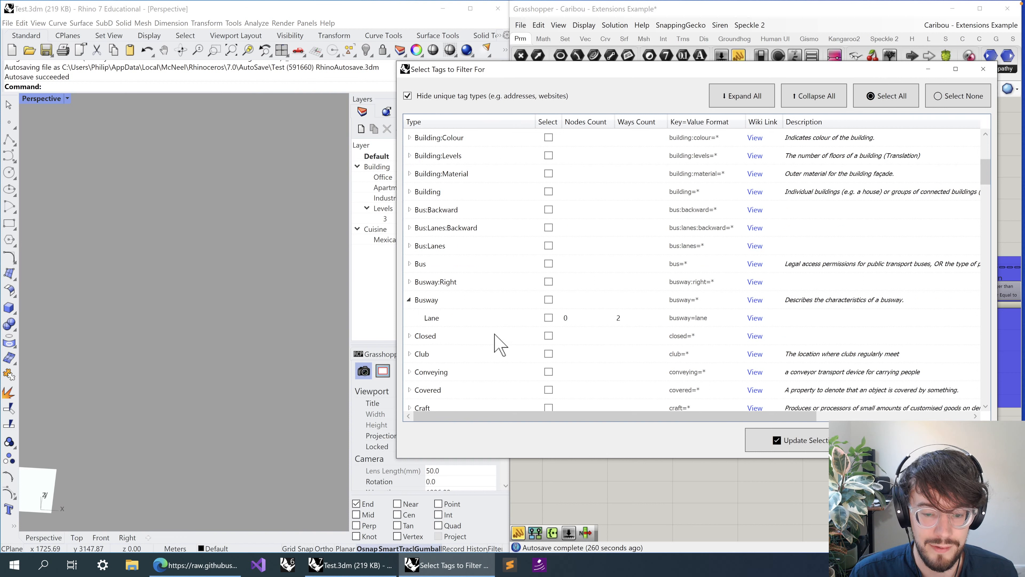
pyautogui.click(410, 299)
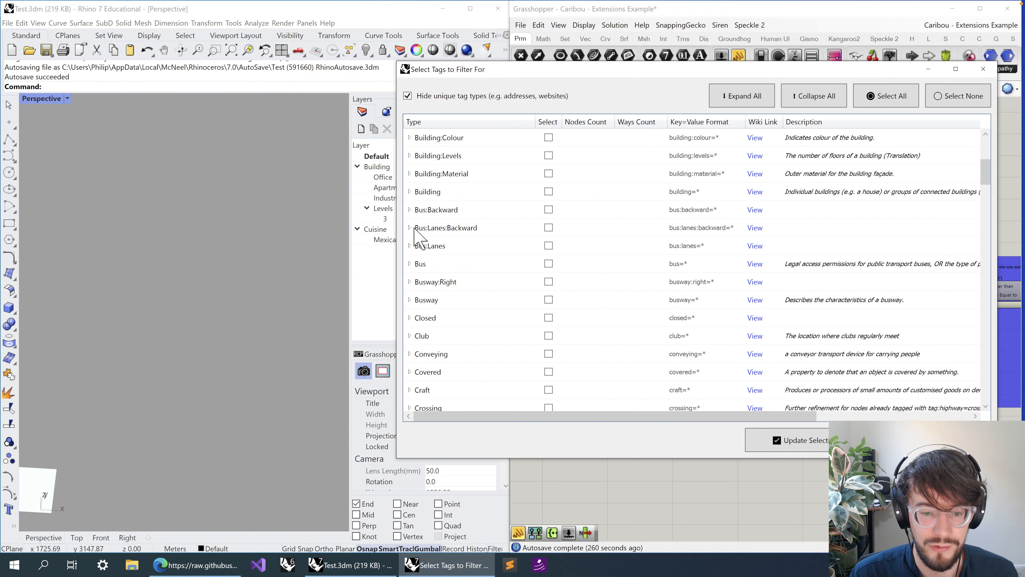
pyautogui.click(409, 155)
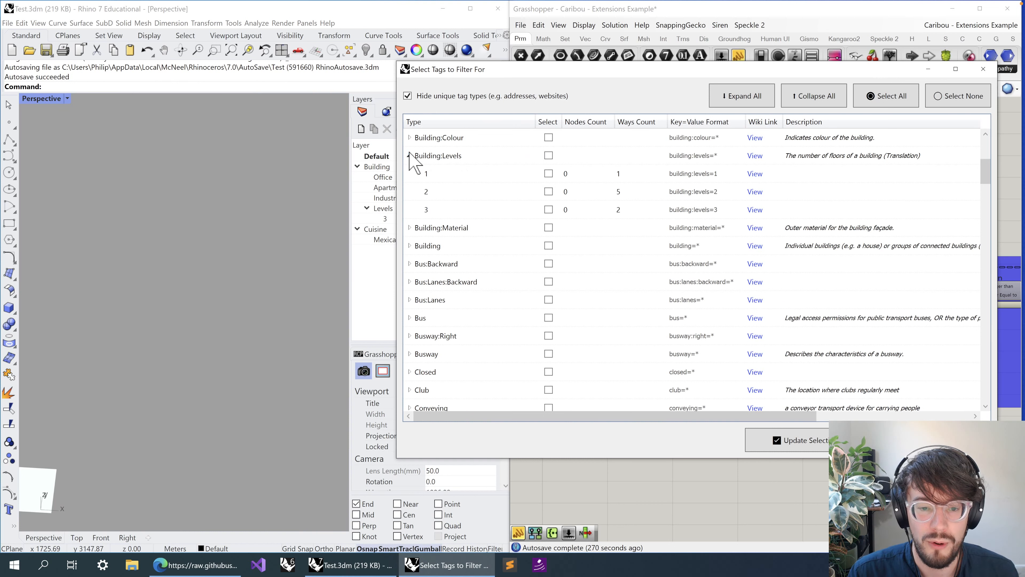
pyautogui.click(434, 156)
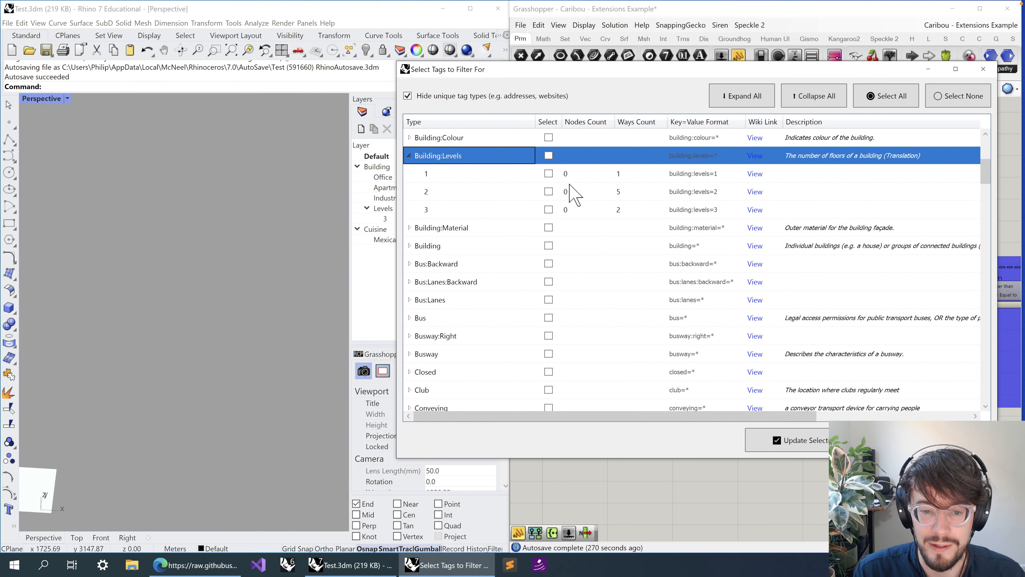
# - Find the Maxspeed tag type and expand it to review its individual speed values
pyautogui.moveTo(985, 173); pyautogui.dragTo(973, 290)
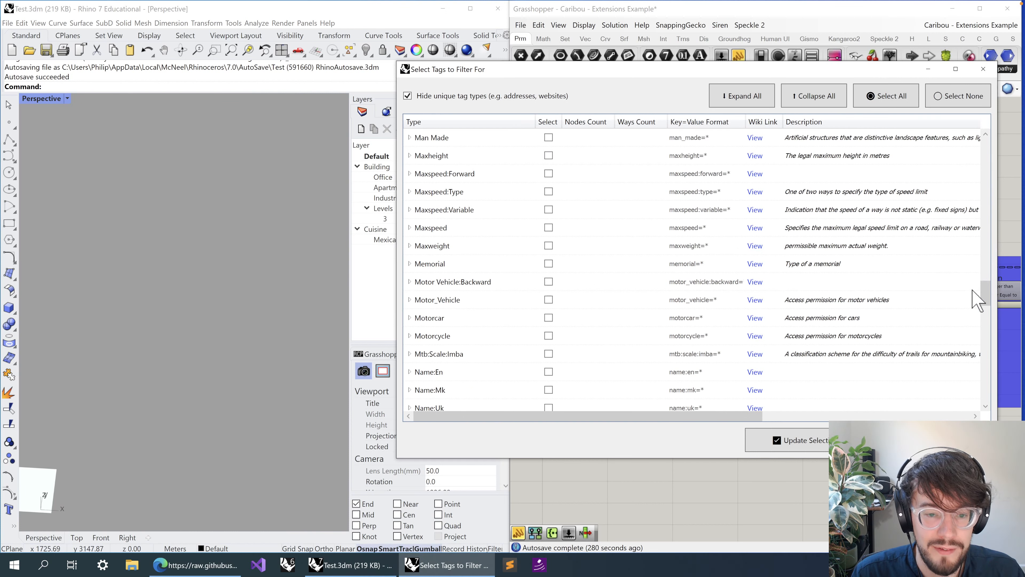
pyautogui.click(436, 159)
pyautogui.scroll(2, 470, 202)
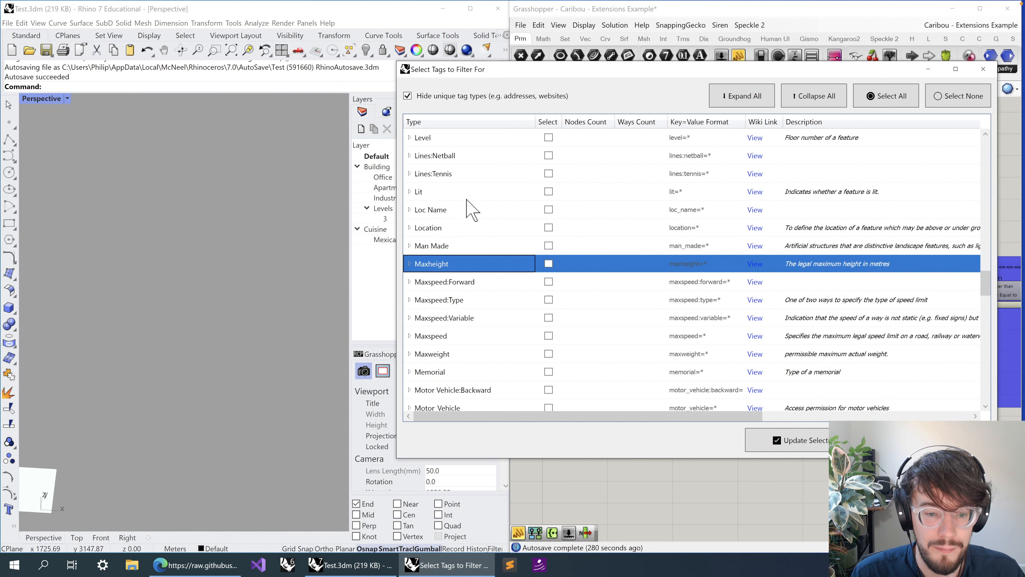
pyautogui.click(440, 282)
pyautogui.click(409, 336)
pyautogui.scroll(-2, 516, 331)
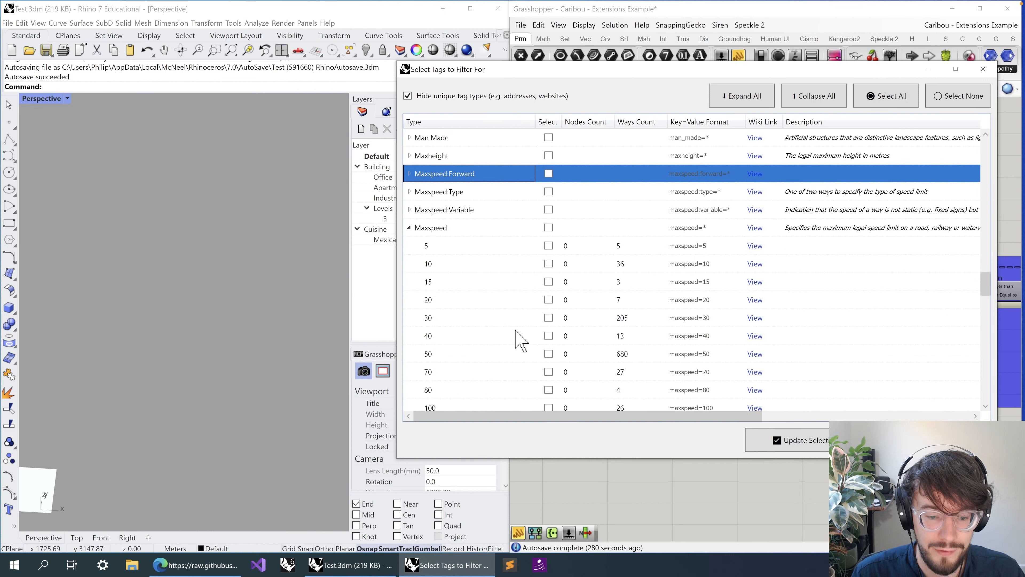
pyautogui.click(466, 246)
pyautogui.scroll(-2, 484, 252)
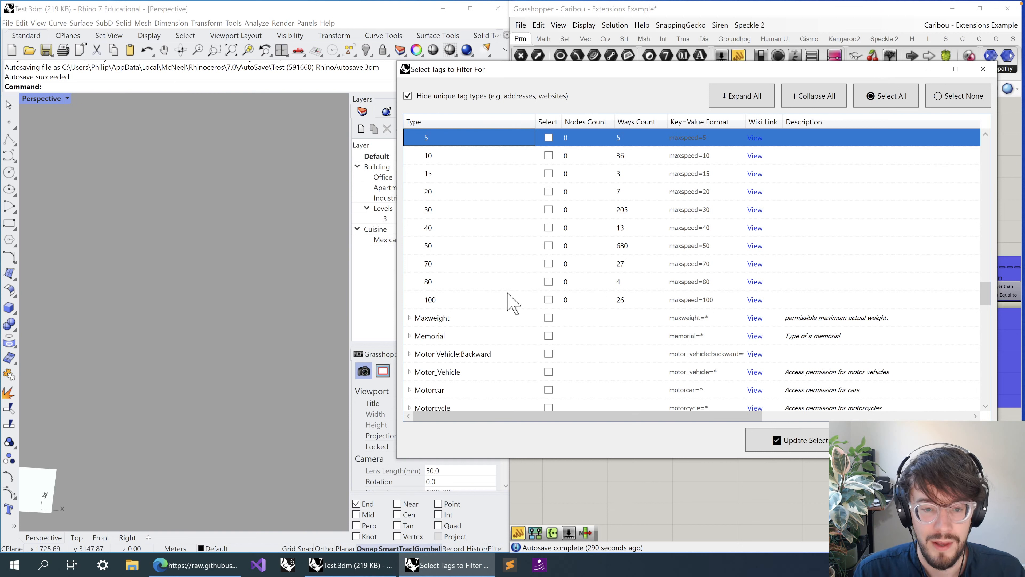
# - Try selecting the maxspeed values 50, 70, 80 and 100 in the tag list
pyautogui.click(548, 246)
pyautogui.click(548, 263)
pyautogui.click(549, 282)
pyautogui.click(549, 299)
pyautogui.click(382, 257)
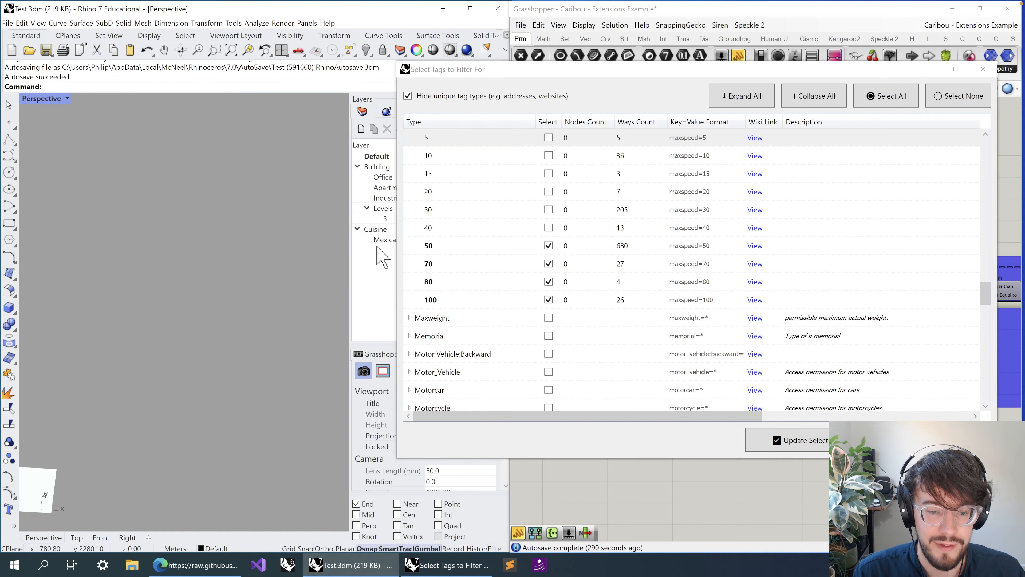
pyautogui.click(487, 245)
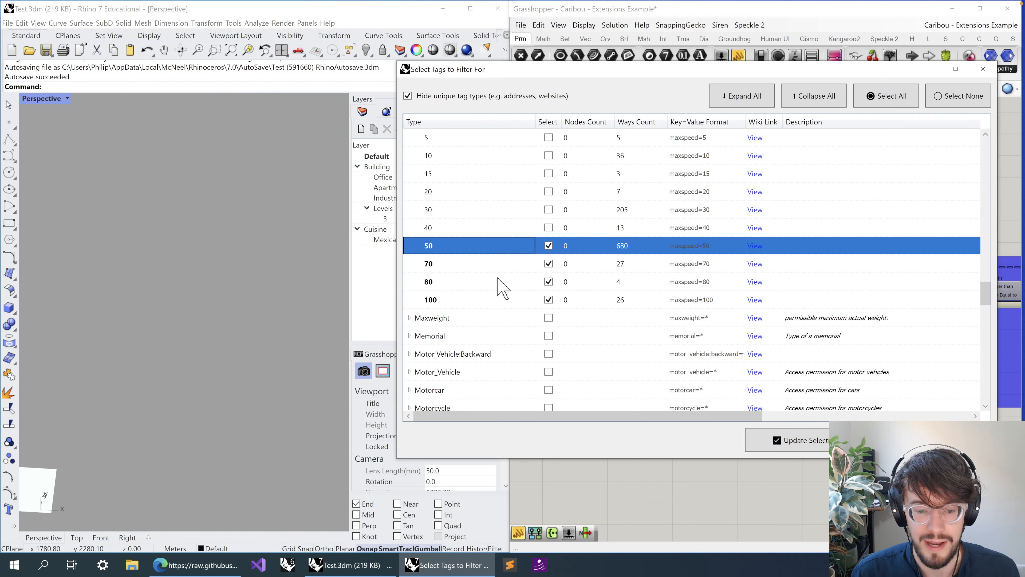
# - Browse back through the other tag types and close the tag selection dialog
pyautogui.scroll(2, 470, 288)
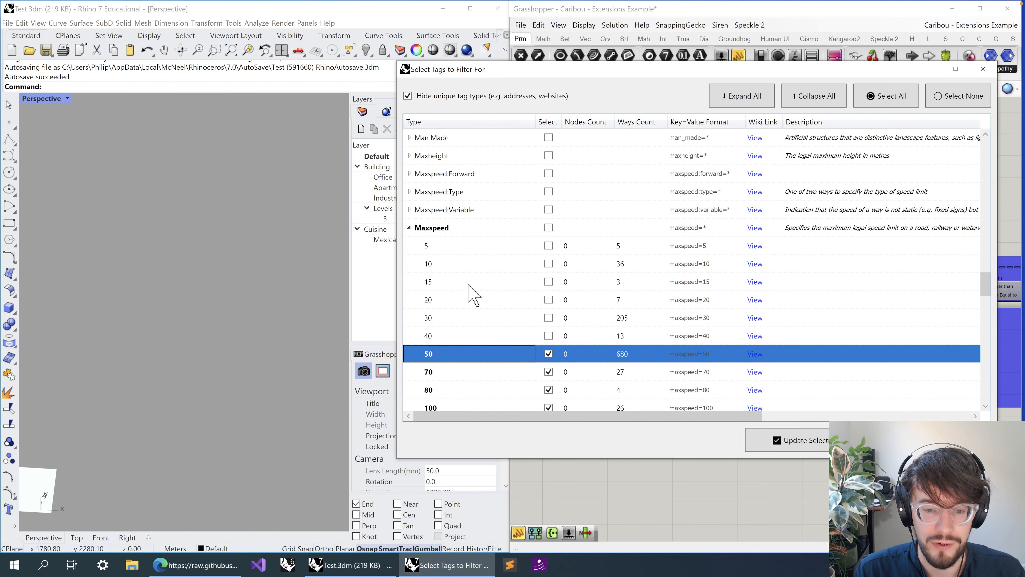
pyautogui.scroll(-4, 473, 295)
pyautogui.scroll(20, 473, 295)
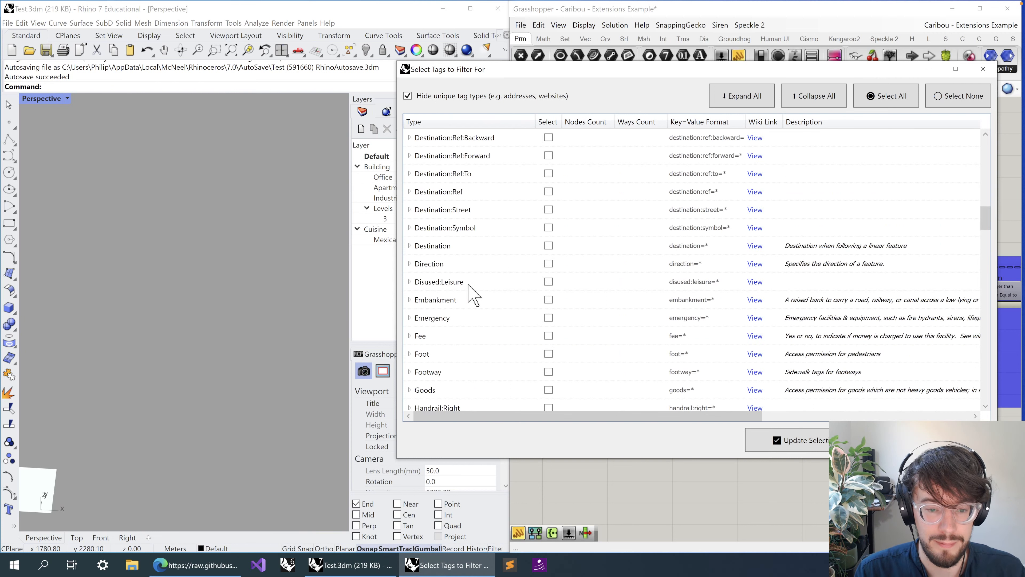
pyautogui.scroll(4, 453, 271)
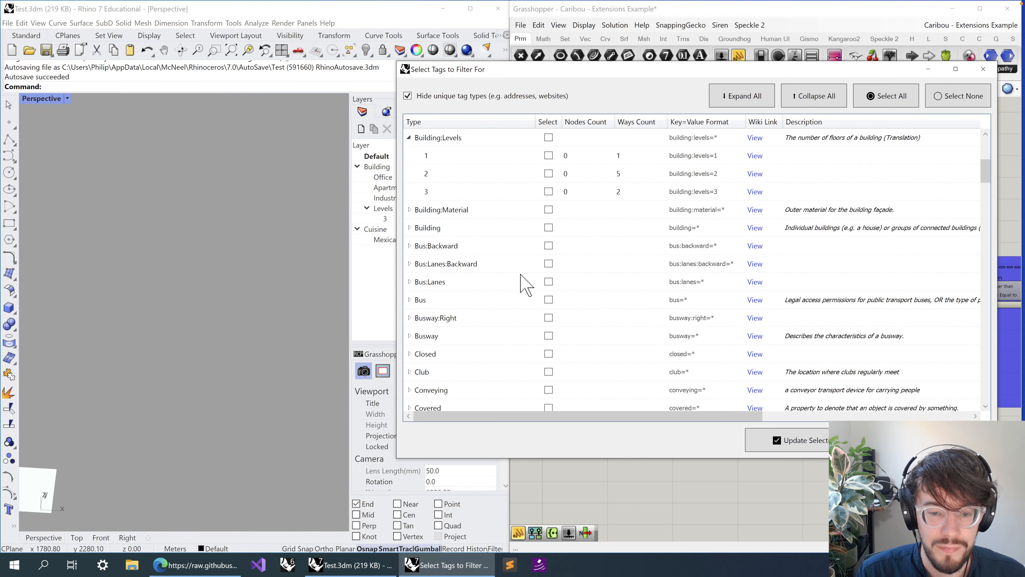
pyautogui.scroll(-2, 464, 273)
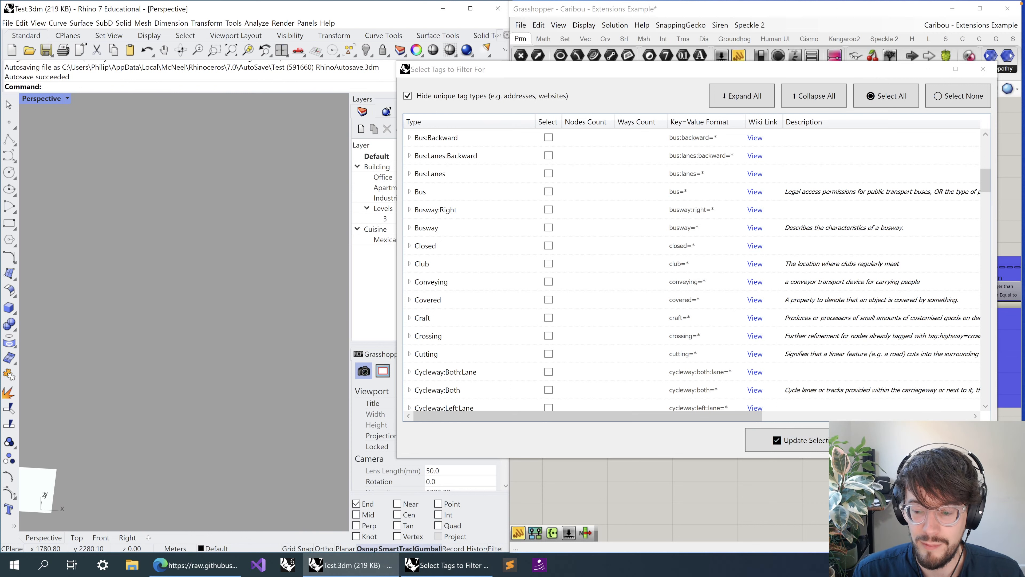
pyautogui.click(834, 442)
# - Highlight all components of the maxspeed value-filter group on the canvas, then clear the selection
pyautogui.moveTo(784, 409); pyautogui.dragTo(744, 383, button='right')
pyautogui.scroll(-3, 776, 396)
pyautogui.scroll(-1, 744, 383)
pyautogui.moveTo(964, 417); pyautogui.dragTo(582, 286)
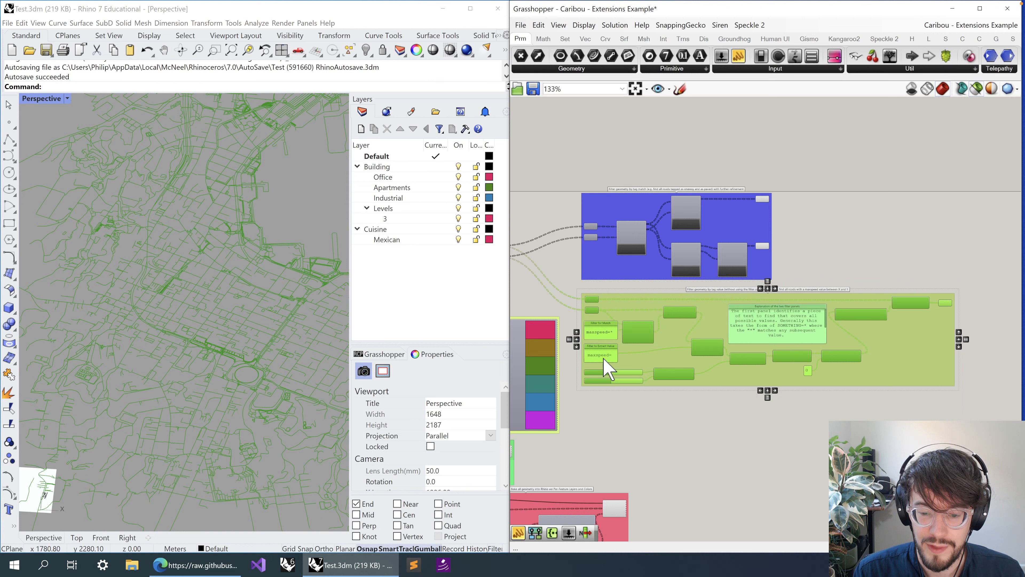
pyautogui.scroll(3, 604, 358)
pyautogui.click(635, 432)
# - Inspect the Lower Value Limit and Upper Value Limit sliders that feed Construct Domain
pyautogui.scroll(7, 590, 384)
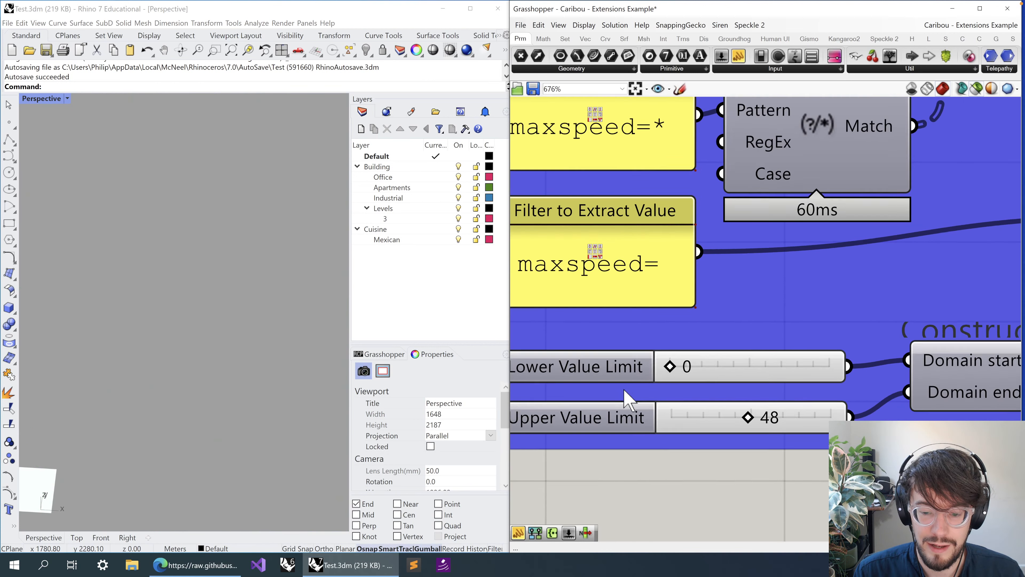
pyautogui.scroll(-1, 624, 389)
pyautogui.click(622, 366)
pyautogui.click(614, 407)
pyautogui.click(619, 369)
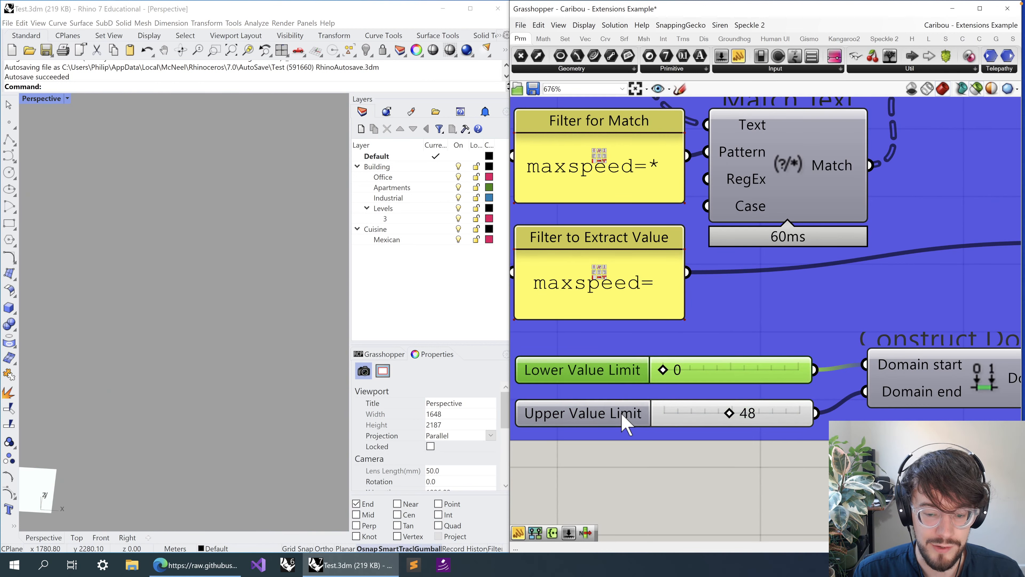
pyautogui.click(623, 419)
pyautogui.click(612, 379)
pyautogui.click(616, 410)
pyautogui.click(618, 375)
pyautogui.click(615, 420)
pyautogui.scroll(-2, 615, 373)
pyautogui.scroll(-1, 614, 374)
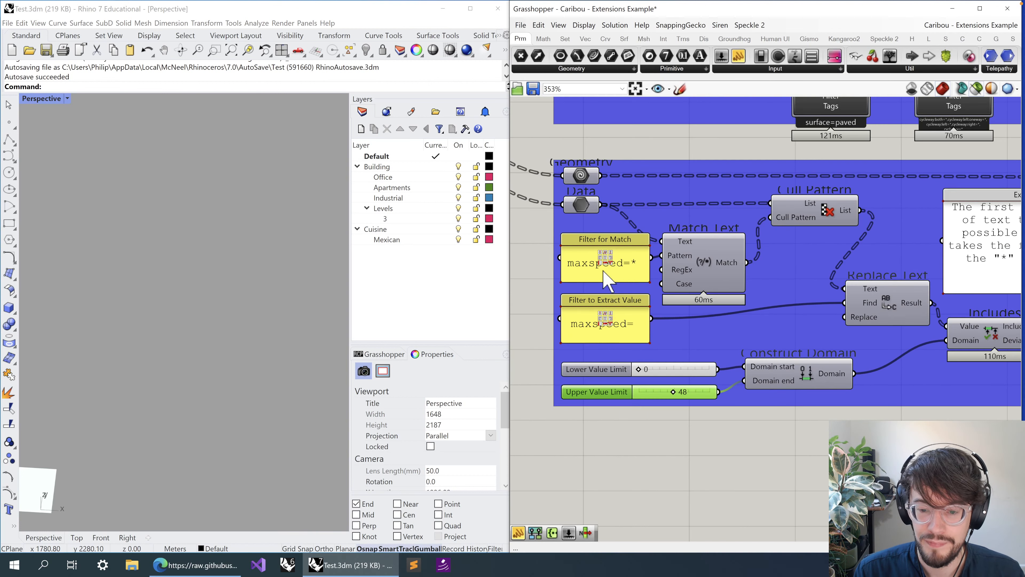
# - Preview the roads output by the final Cull Pattern of the maxspeed value-filter group
pyautogui.scroll(-3, 862, 288)
pyautogui.moveTo(947, 287); pyautogui.dragTo(771, 276, button='right')
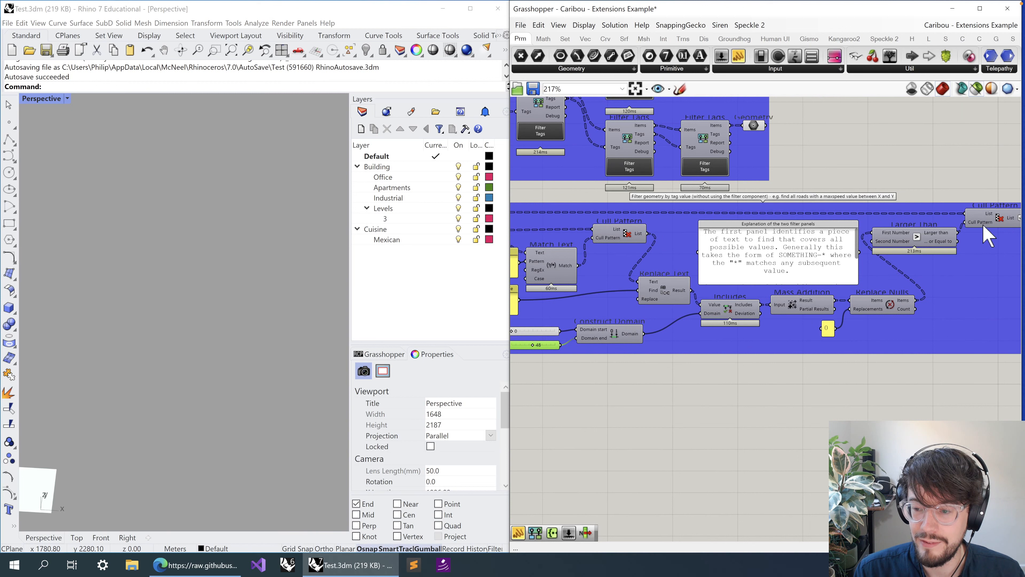
pyautogui.click(992, 217)
pyautogui.moveTo(992, 216); pyautogui.dragTo(945, 212, button='right')
# - Set the Lower Value Limit to 10 and the Upper Value Limit to 19, and view the filtered roads
pyautogui.moveTo(705, 285); pyautogui.dragTo(894, 288, button='right')
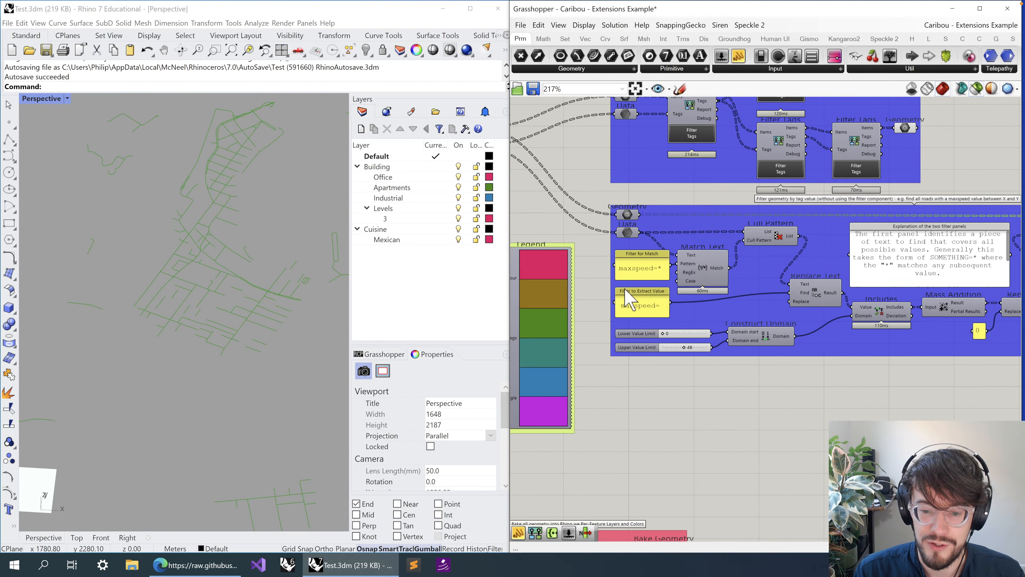
pyautogui.scroll(2, 638, 270)
pyautogui.scroll(2, 702, 288)
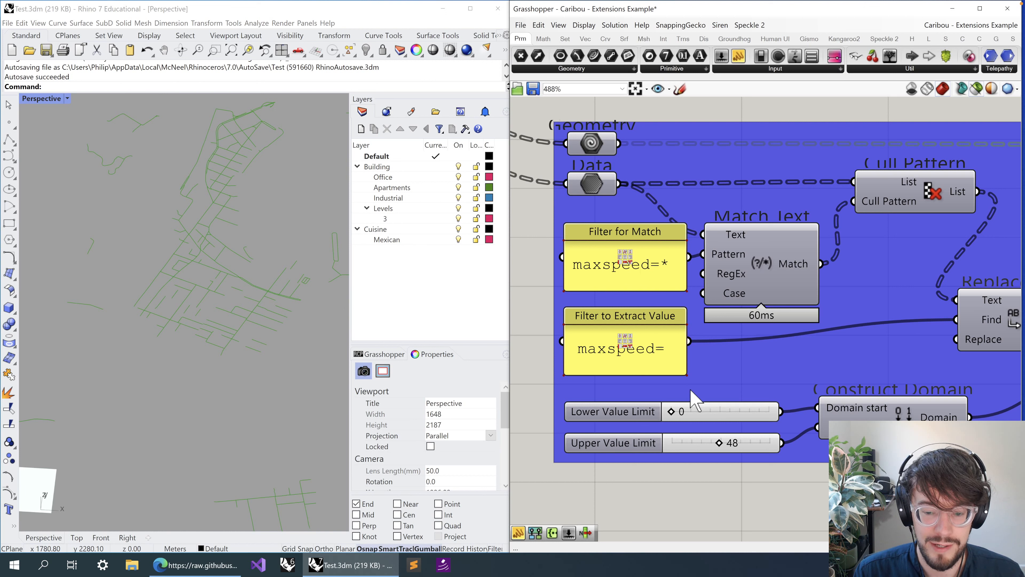
pyautogui.moveTo(672, 414); pyautogui.dragTo(781, 418)
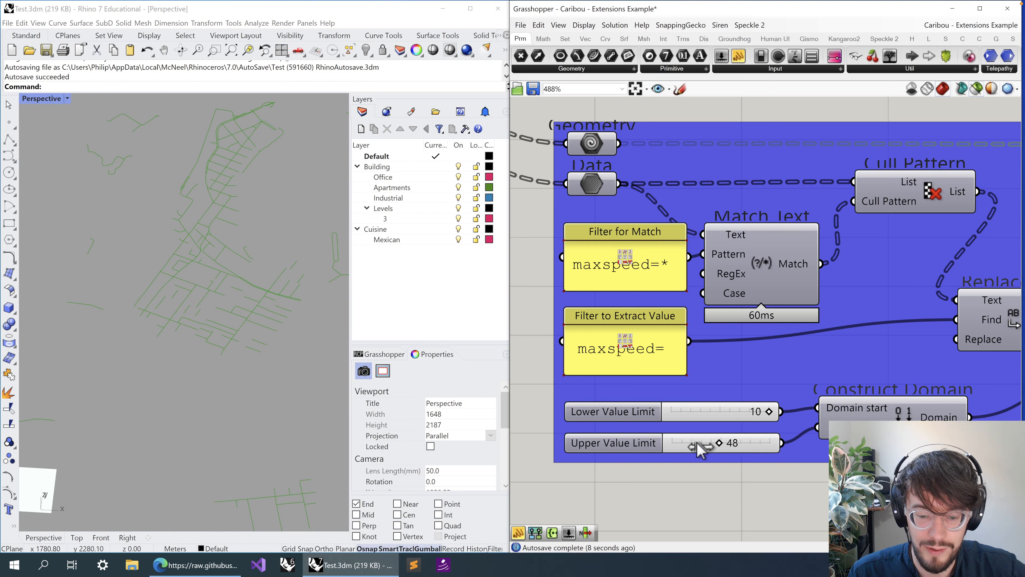
pyautogui.moveTo(700, 448); pyautogui.dragTo(692, 448)
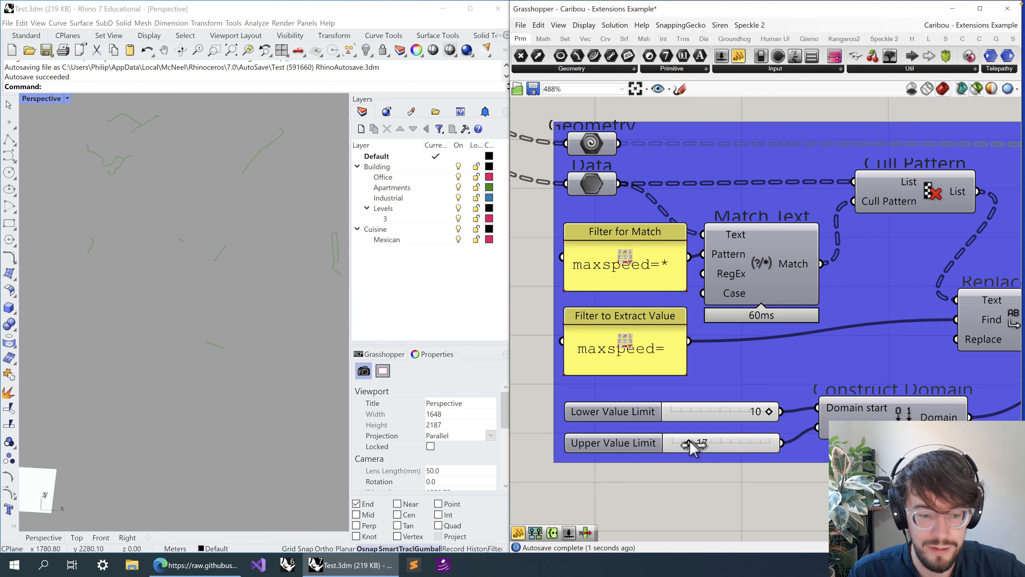
pyautogui.scroll(-4, 173, 202)
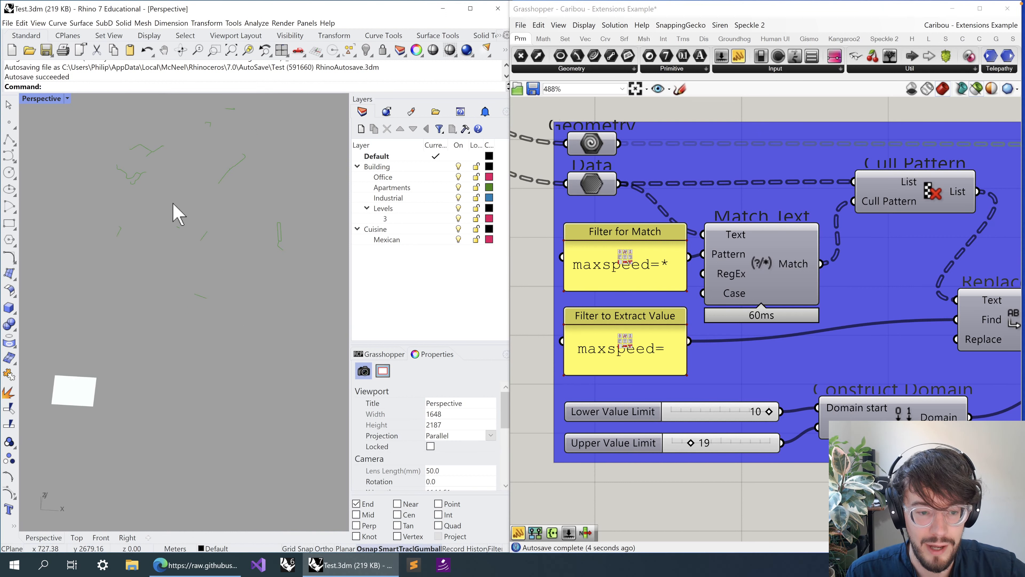
# - Mark the maxspeed=* and maxspeed= filter panels and the value limit sliders with on-screen drawing, then clear the marks
pyautogui.scroll(6, 215, 129)
pyautogui.scroll(-2, 183, 222)
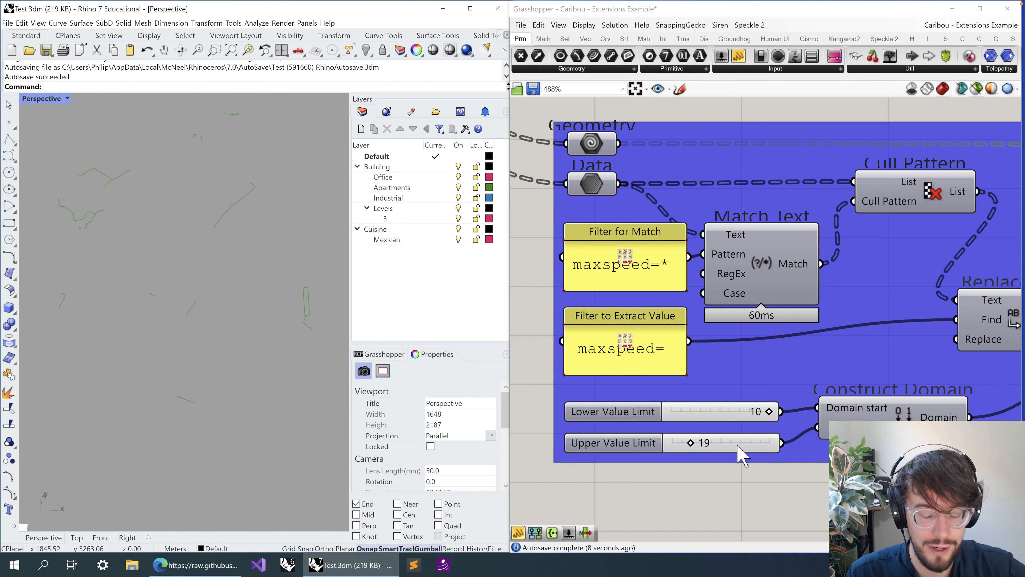
pyautogui.scroll(-1, 712, 390)
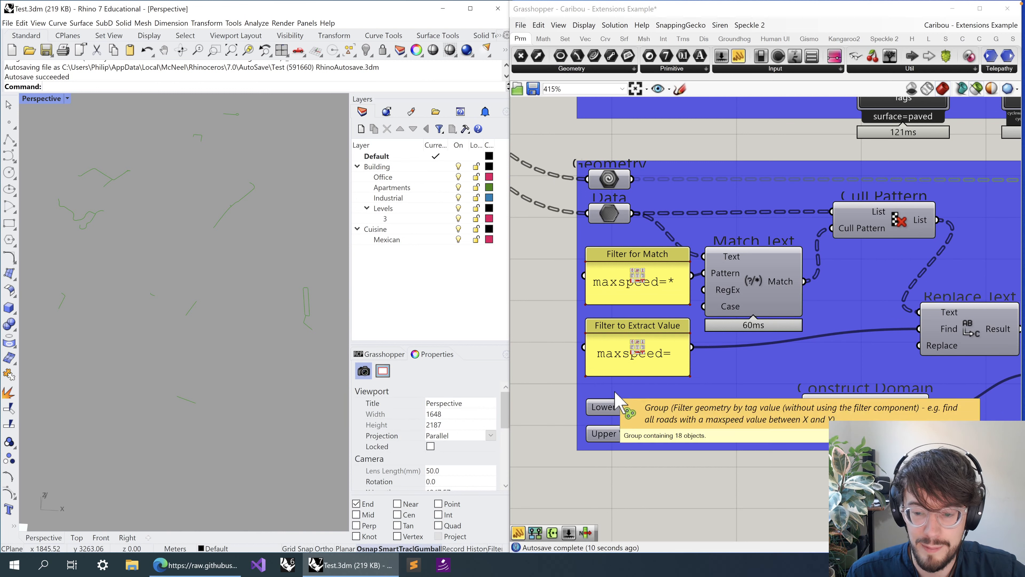
pyautogui.scroll(-4, 693, 483)
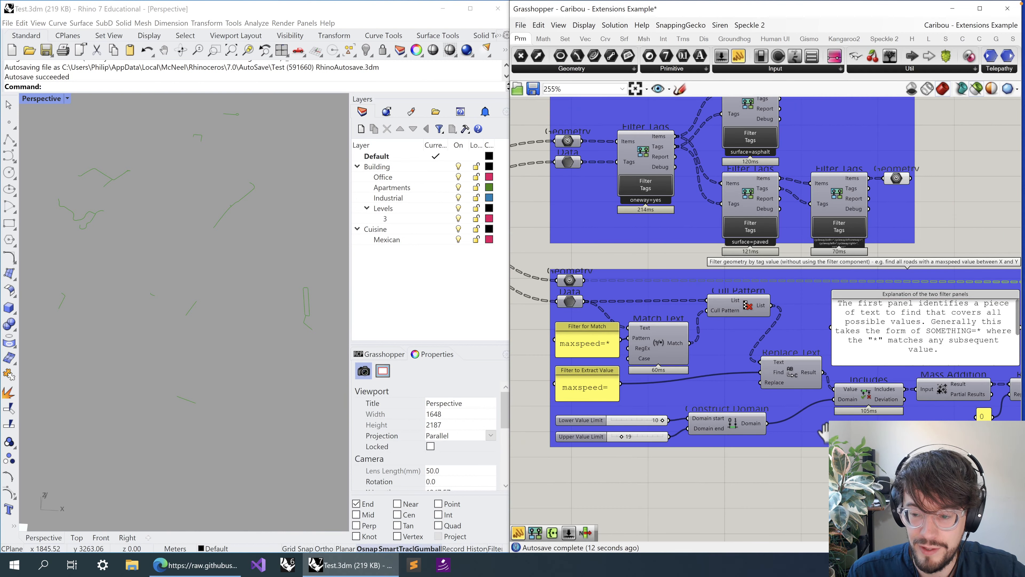
pyautogui.scroll(5, 563, 363)
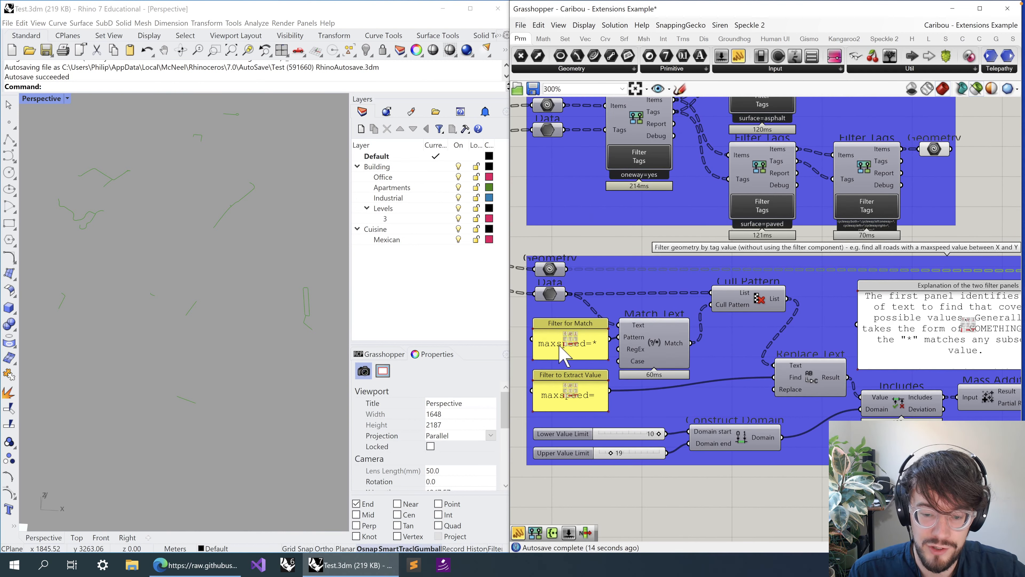
pyautogui.scroll(2, 608, 305)
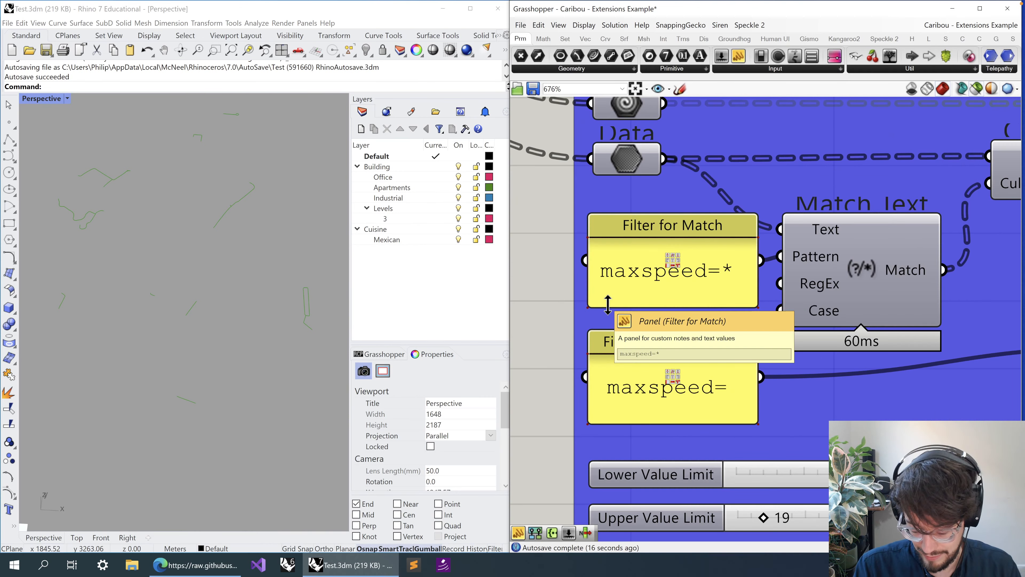
pyautogui.hotkey('ctrl', 'alt', 'a')
pyautogui.moveTo(601, 280); pyautogui.dragTo(699, 286)
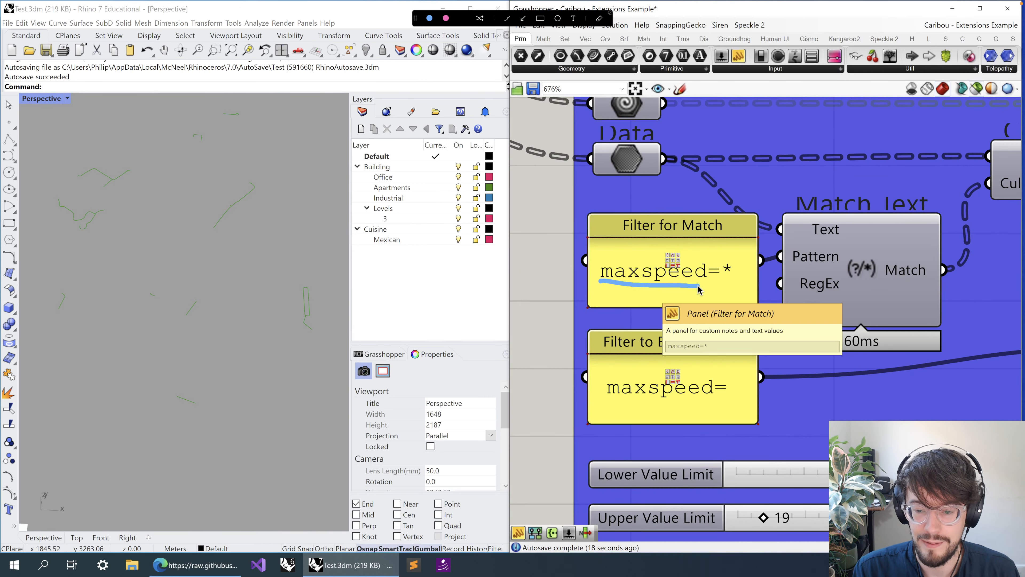
pyautogui.moveTo(606, 402)
pyautogui.mouseDown()
pyautogui.moveTo(694, 408)
pyautogui.moveTo(618, 407)
pyautogui.moveTo(642, 409)
pyautogui.mouseUp()
pyautogui.moveTo(636, 297)
pyautogui.mouseDown()
pyautogui.moveTo(712, 285)
pyautogui.moveTo(697, 292)
pyautogui.mouseUp()
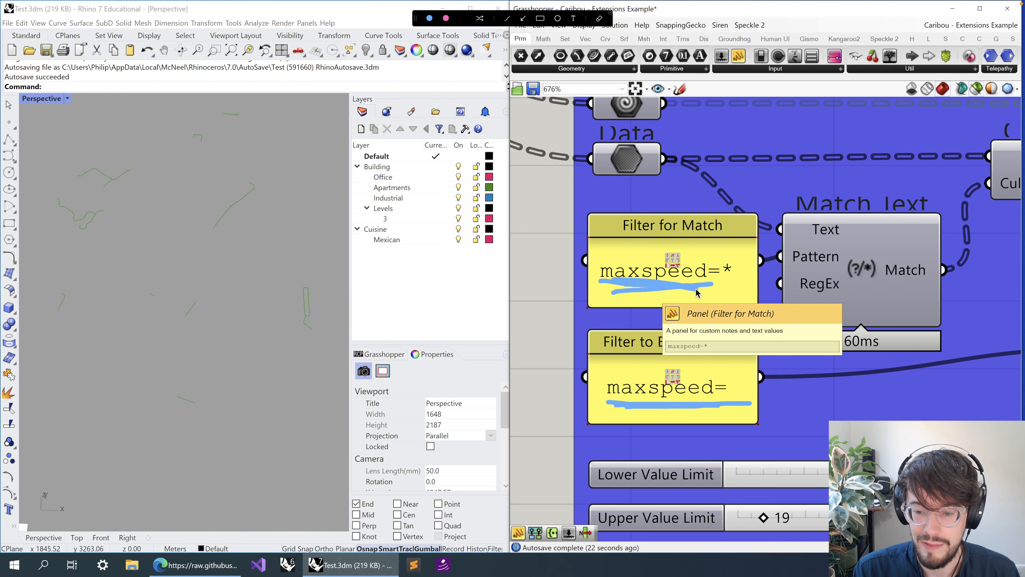
pyautogui.moveTo(824, 484)
pyautogui.mouseDown()
pyautogui.moveTo(710, 517)
pyautogui.moveTo(763, 480)
pyautogui.mouseUp()
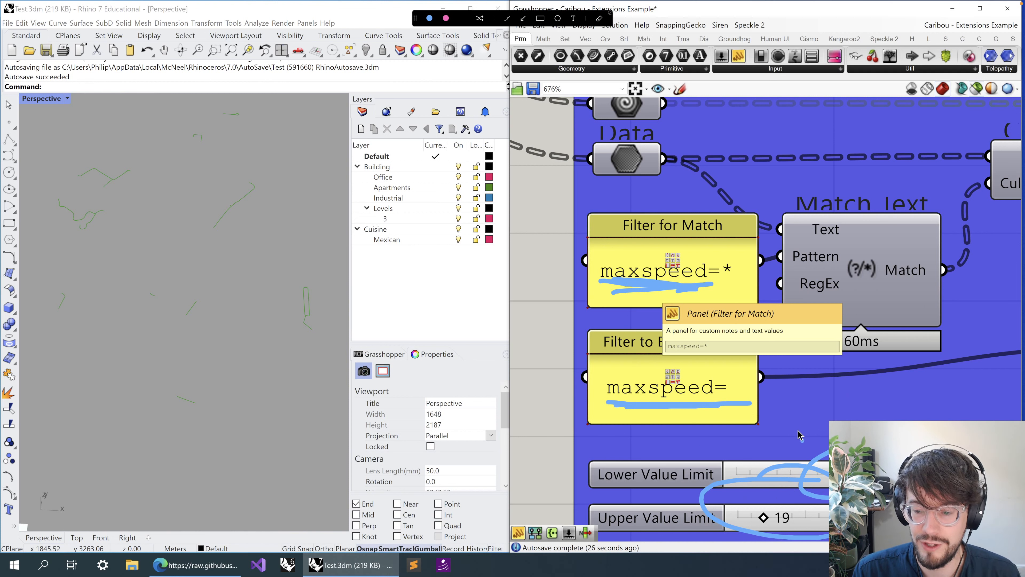
pyautogui.press('Escape')
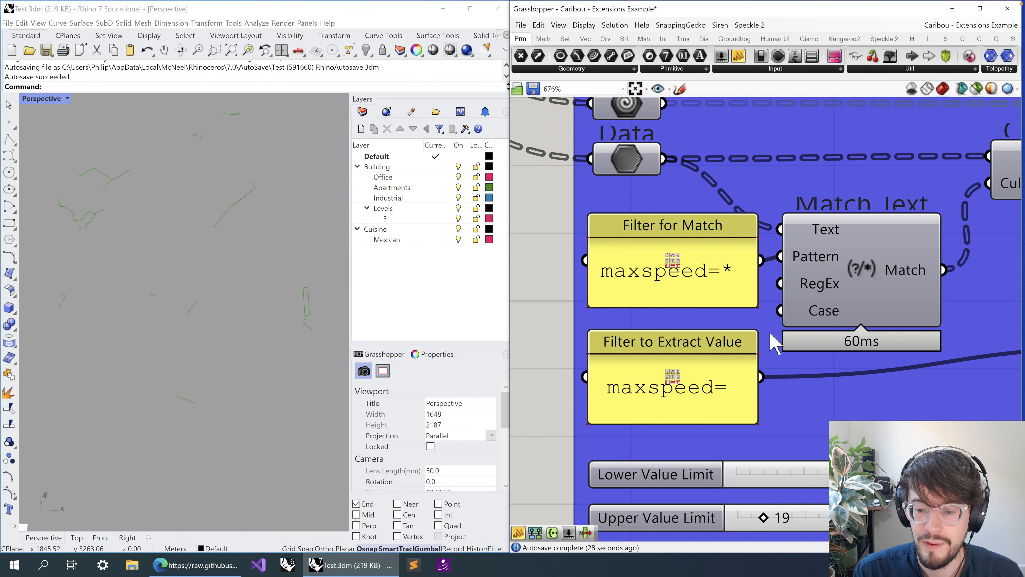
# - Trace the maxspeed value-filter chain from the first Cull Pattern through Includes and Replace Nulls to the final Cull Pattern
pyautogui.scroll(-5, 574, 348)
pyautogui.moveTo(855, 345); pyautogui.dragTo(697, 344, button='right')
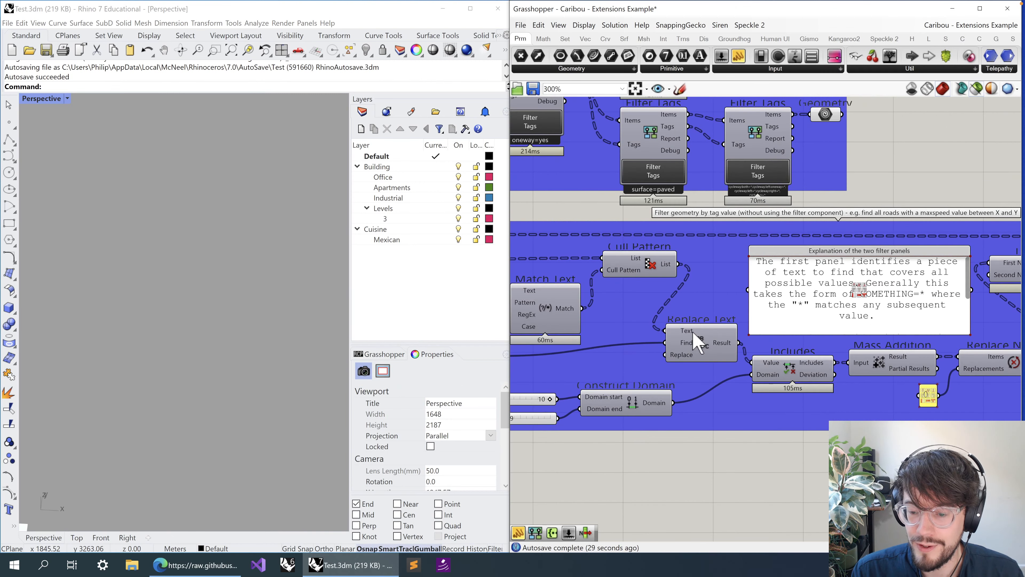
pyautogui.click(657, 264)
pyautogui.moveTo(804, 351); pyautogui.dragTo(703, 357, button='right')
pyautogui.moveTo(891, 357); pyautogui.dragTo(730, 378, button='right')
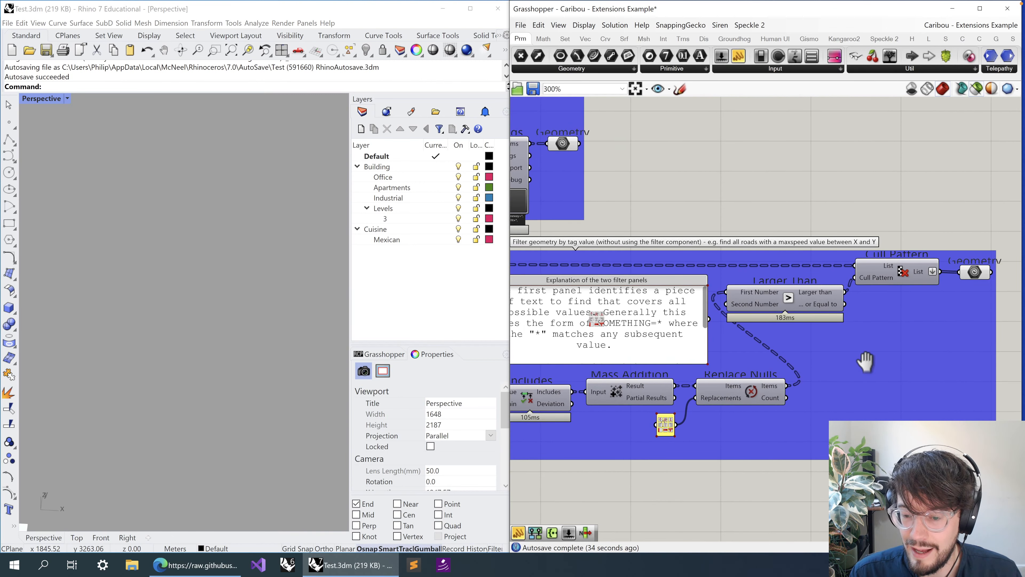
pyautogui.moveTo(865, 361); pyautogui.dragTo(845, 368, button='right')
pyautogui.scroll(-2, 847, 372)
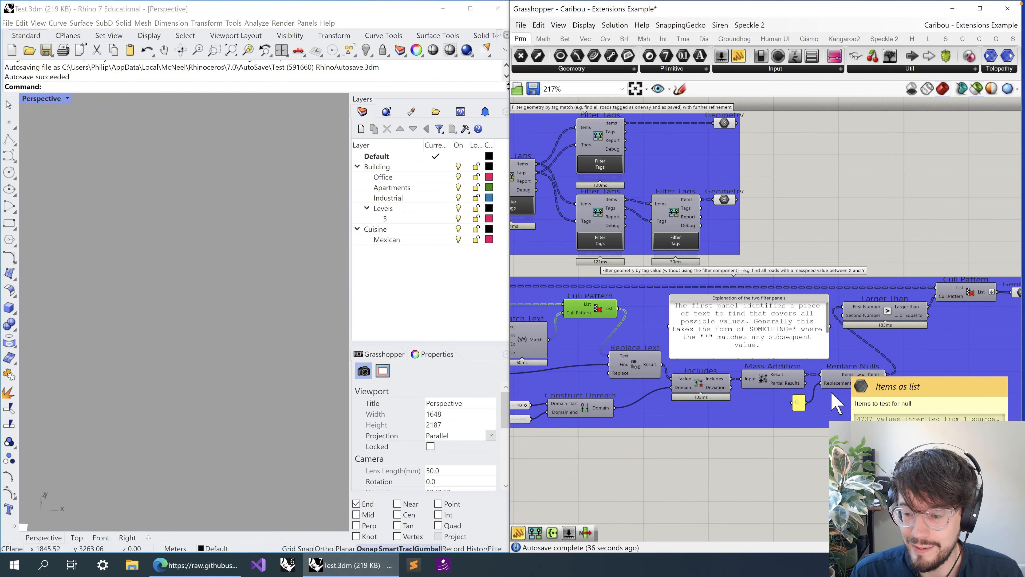
# - Preview the roads output by the first Filter Tags component of the tag-match group, then clear the selection
pyautogui.moveTo(719, 465); pyautogui.dragTo(670, 419, button='right')
pyautogui.moveTo(791, 361); pyautogui.dragTo(891, 344, button='right')
pyautogui.moveTo(648, 358); pyautogui.dragTo(755, 386, button='right')
pyautogui.click(680, 162)
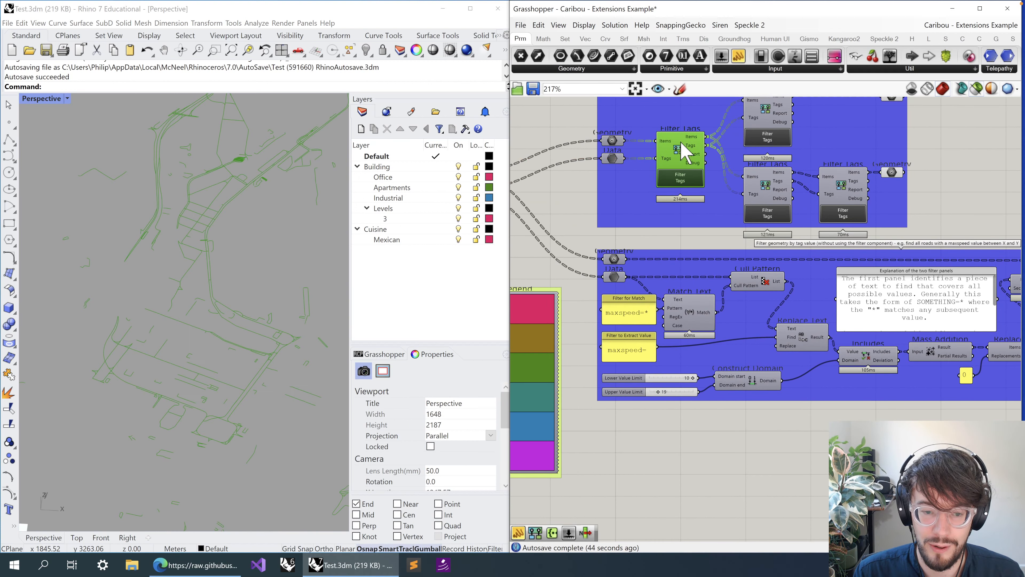
pyautogui.click(780, 452)
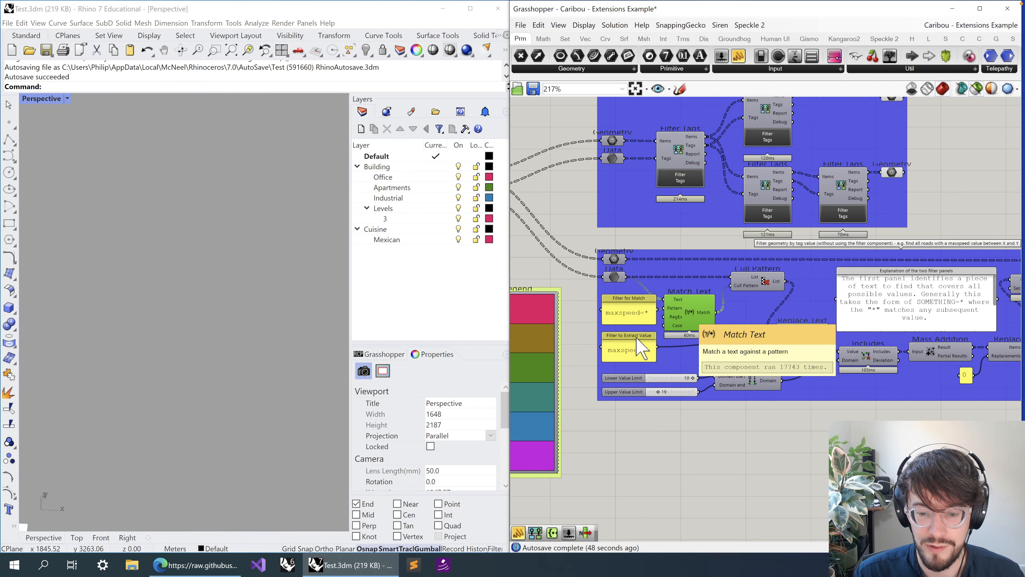
# - Highlight the Data input of the maxspeed value-filter group and trace its wire back to the source parameters
pyautogui.click(606, 268)
pyautogui.click(614, 276)
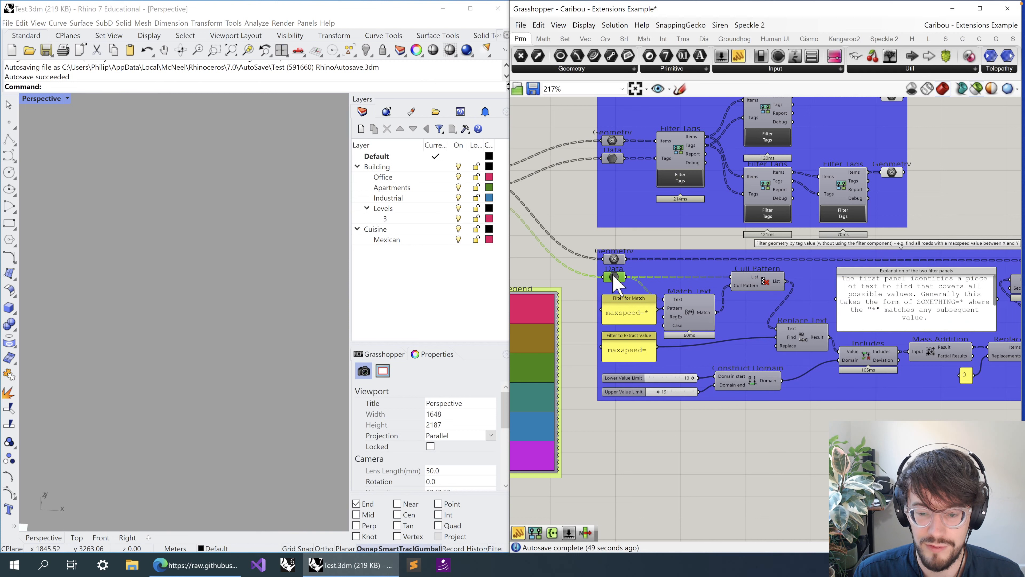
pyautogui.moveTo(568, 198); pyautogui.dragTo(763, 229, button='right')
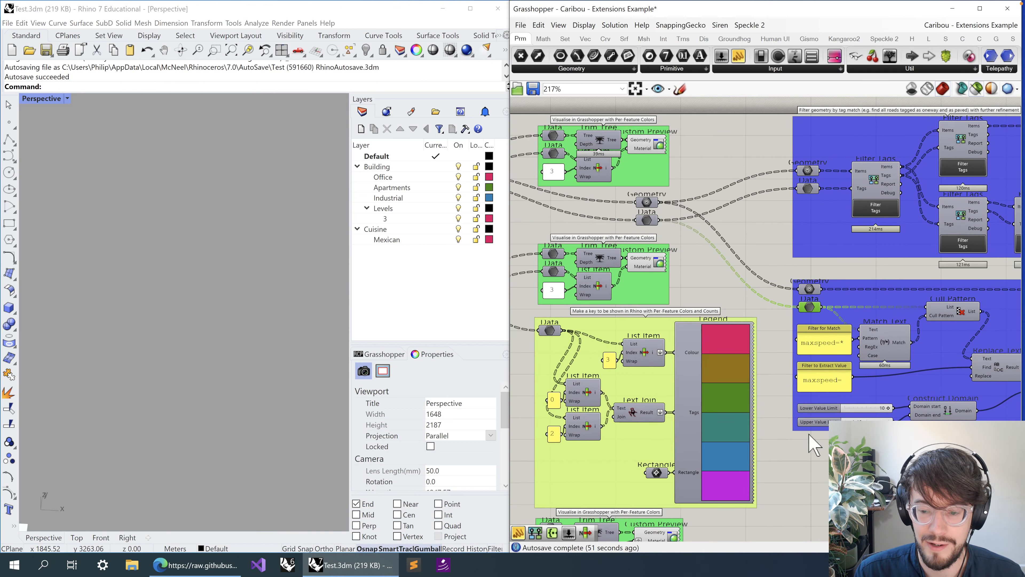
pyautogui.moveTo(811, 326); pyautogui.dragTo(732, 150, button='right')
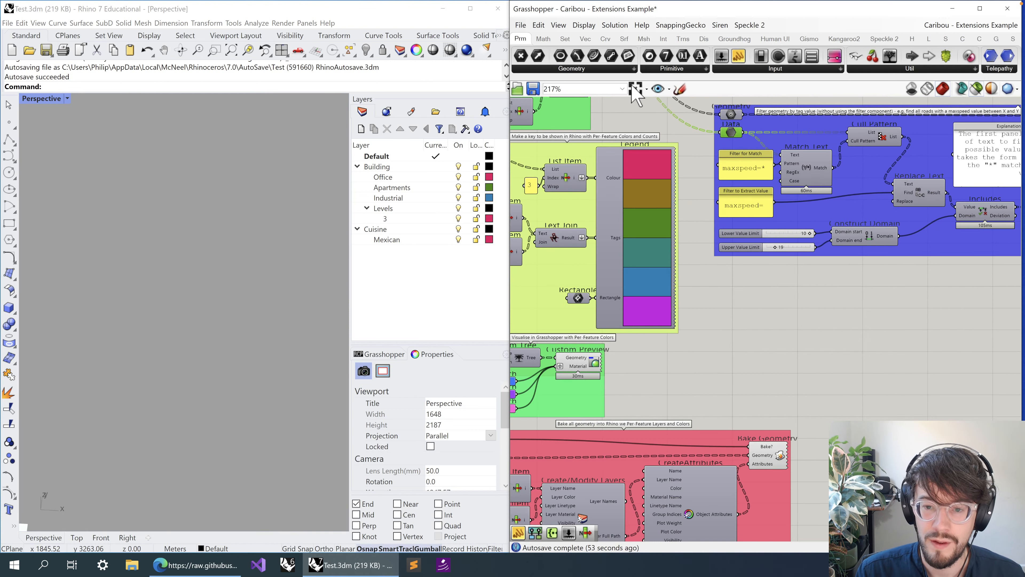
# - View the entire definition, then examine the two set-based groups combining takeaway service and wheelchair access tags
pyautogui.click(635, 90)
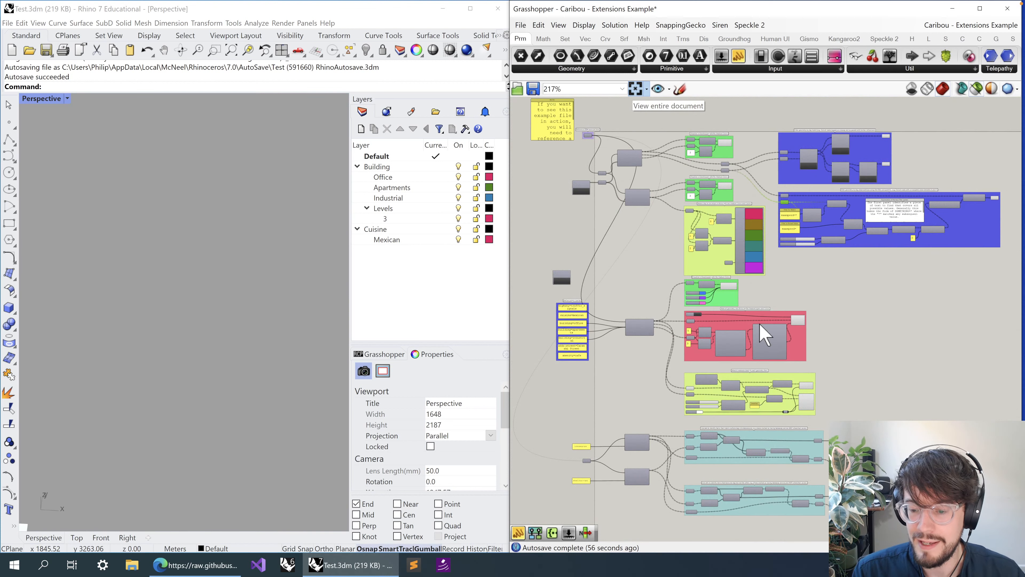
pyautogui.moveTo(836, 400); pyautogui.dragTo(844, 287, button='right')
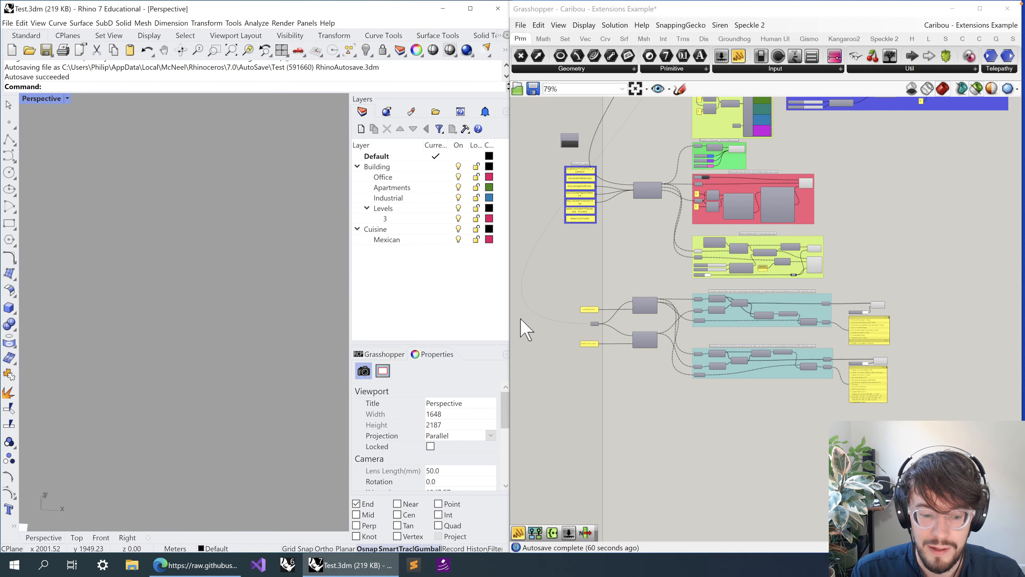
pyautogui.scroll(5, 780, 331)
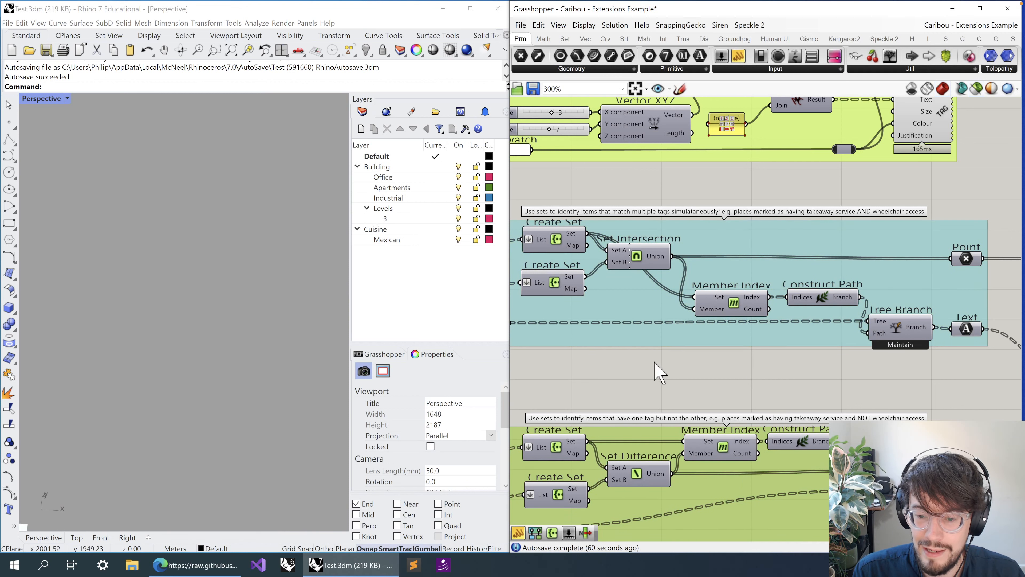
pyautogui.moveTo(583, 370); pyautogui.dragTo(690, 350, button='right')
pyautogui.scroll(-2, 689, 350)
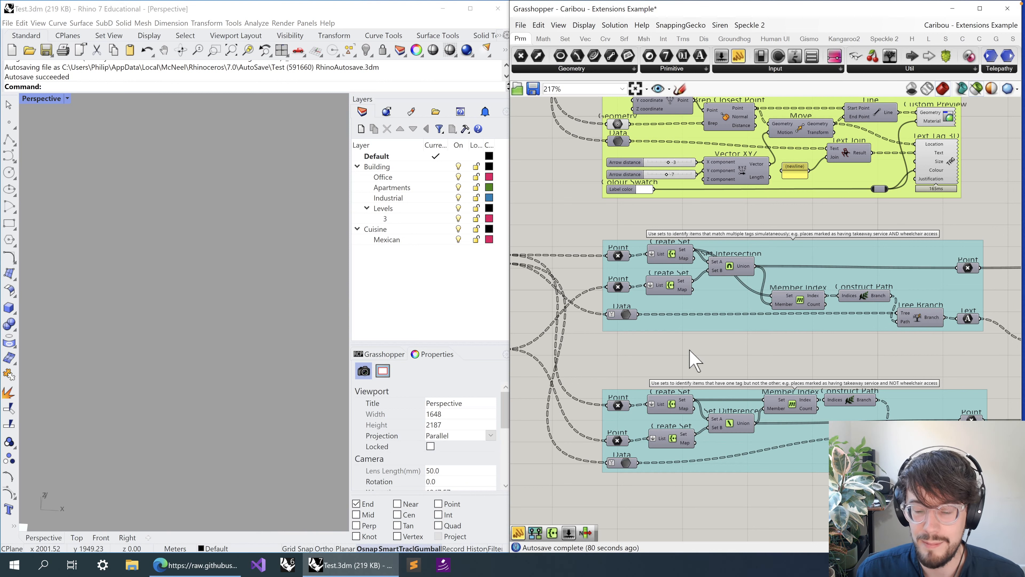
# - Return to the tag-match group and inspect the Debug output of the oneway=yes Filter Tags component
pyautogui.moveTo(740, 350); pyautogui.dragTo(662, 449, button='right')
pyautogui.scroll(-2, 663, 445)
pyautogui.moveTo(891, 234); pyautogui.dragTo(798, 429, button='right')
pyautogui.moveTo(848, 259); pyautogui.dragTo(719, 459, button='right')
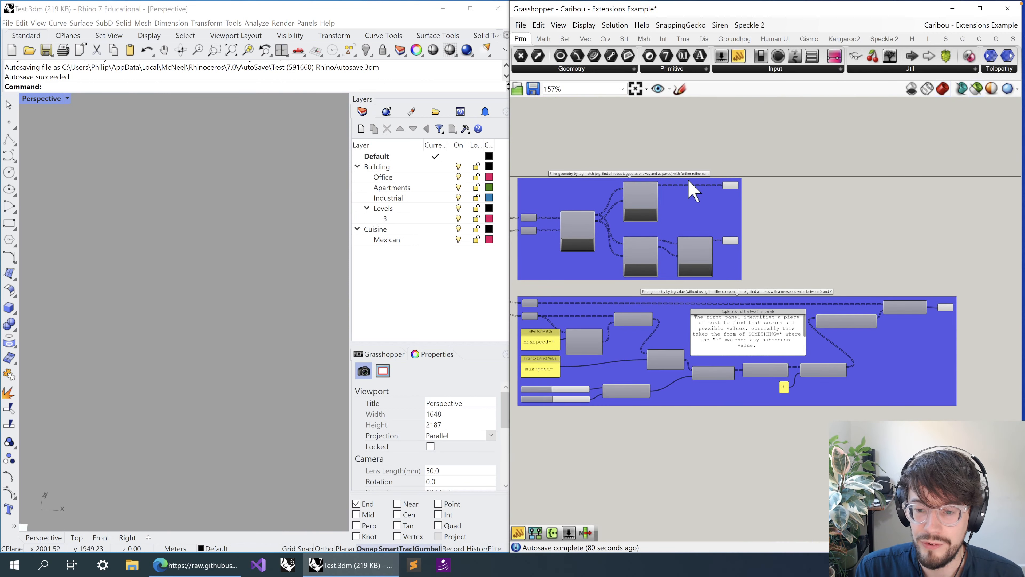
pyautogui.scroll(5, 625, 222)
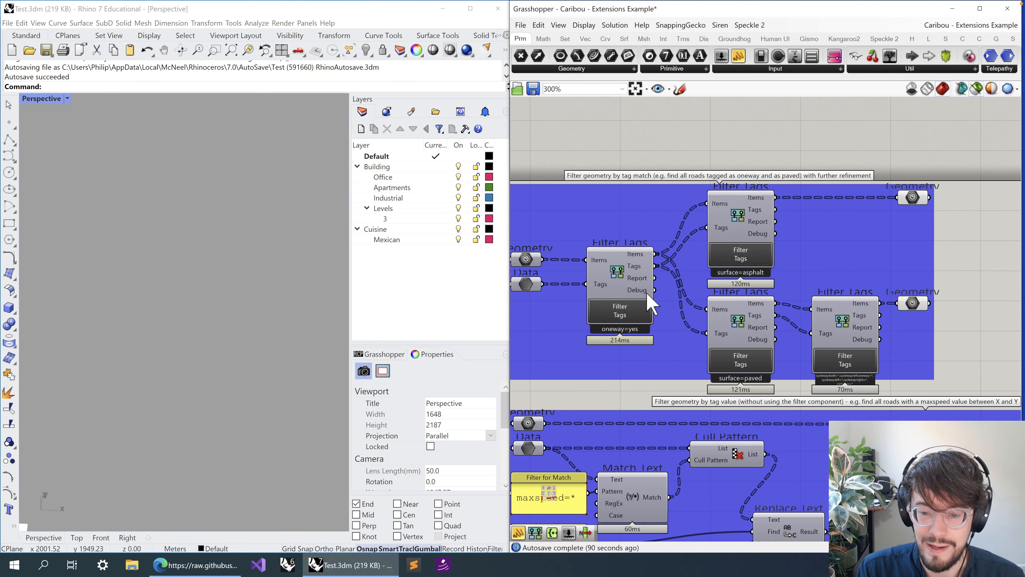
pyautogui.moveTo(646, 297)
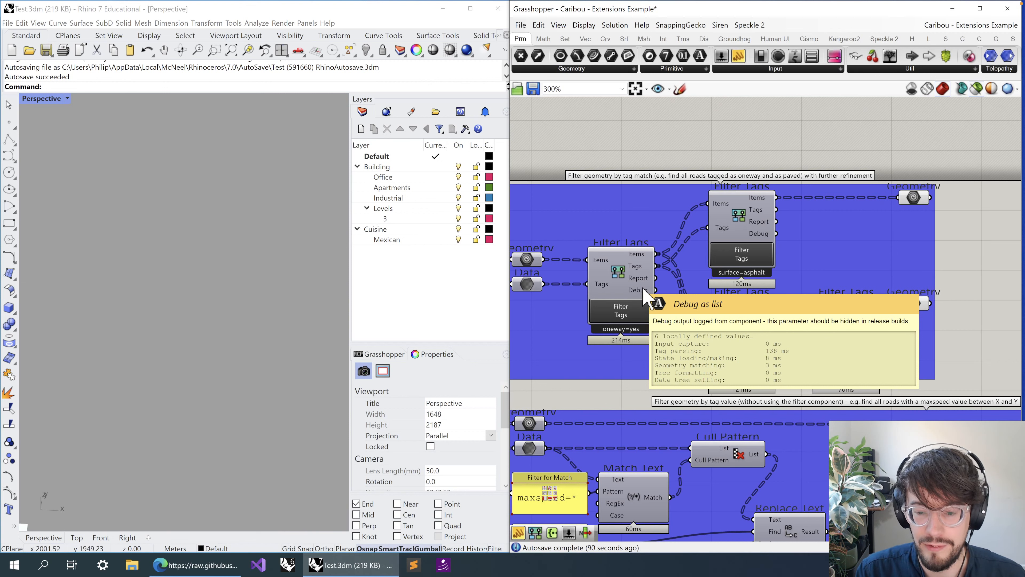
# - Highlight all components of the takeaway AND wheelchair access set group, then clear the selection
pyautogui.scroll(-10, 645, 291)
pyautogui.scroll(8, 625, 330)
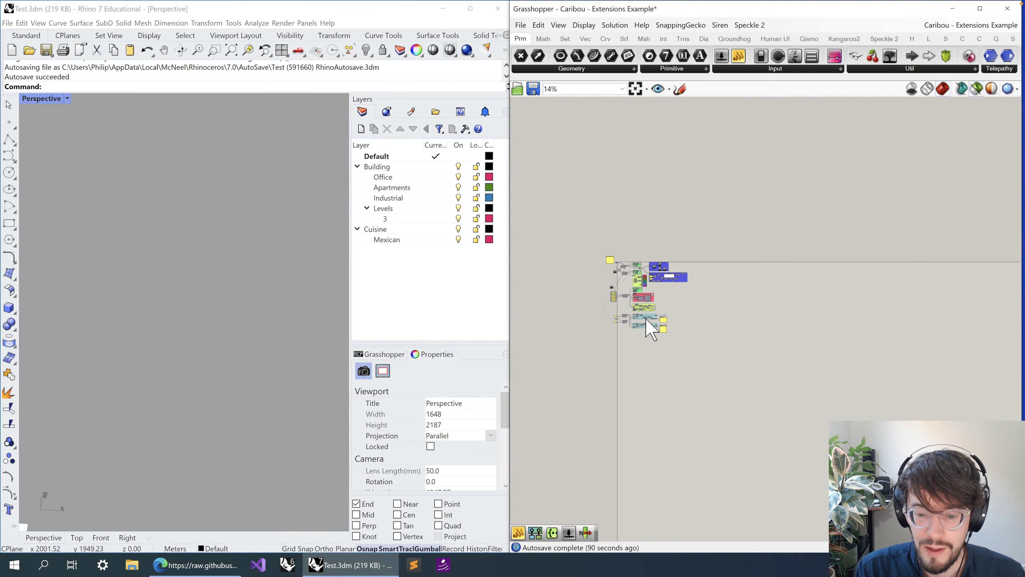
pyautogui.scroll(2, 632, 312)
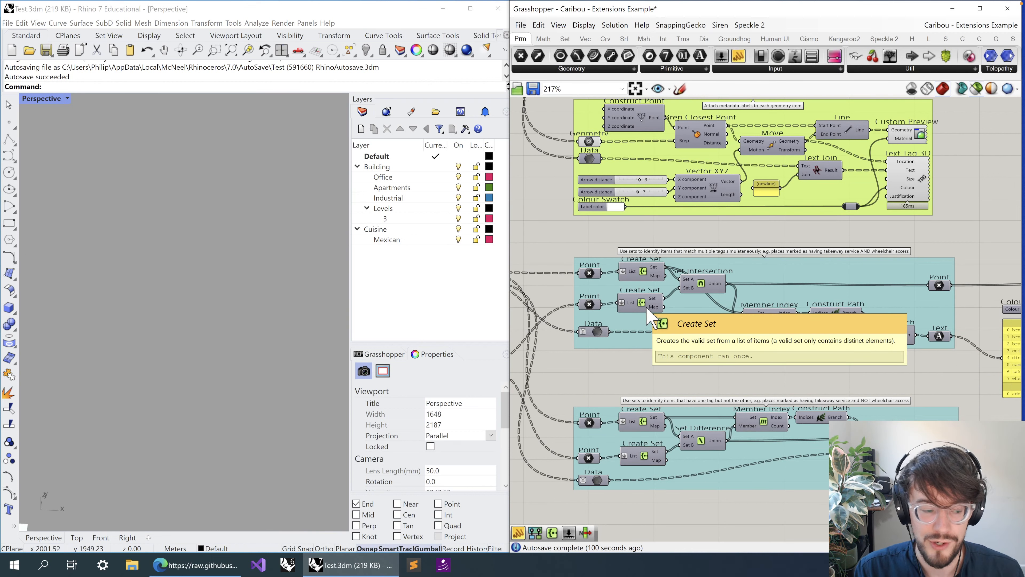
pyautogui.moveTo(662, 309)
pyautogui.mouseDown(button='right')
pyautogui.moveTo(671, 320)
pyautogui.moveTo(657, 317)
pyautogui.moveTo(653, 295)
pyautogui.mouseUp(button='right')
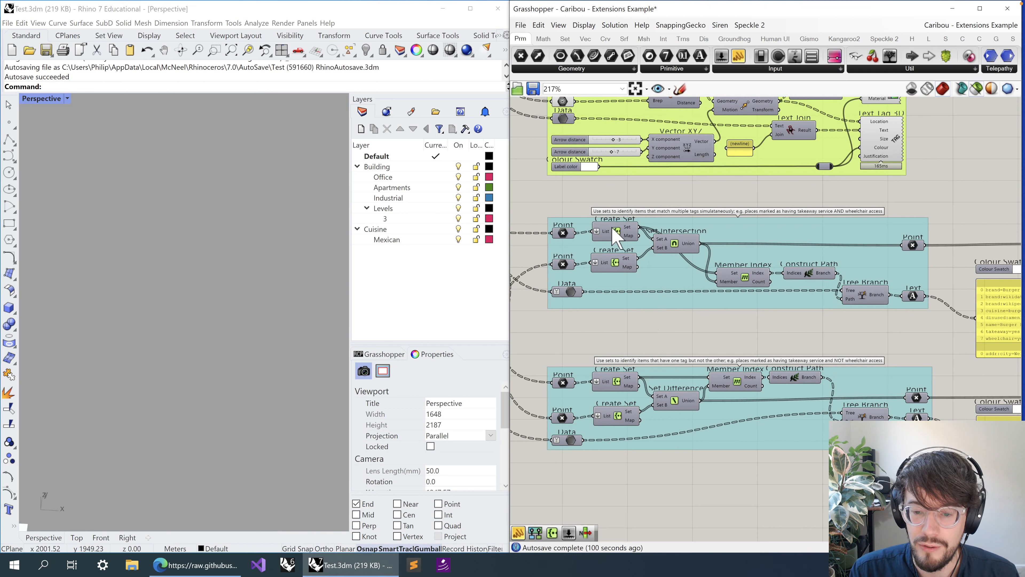
pyautogui.moveTo(537, 197); pyautogui.dragTo(937, 317)
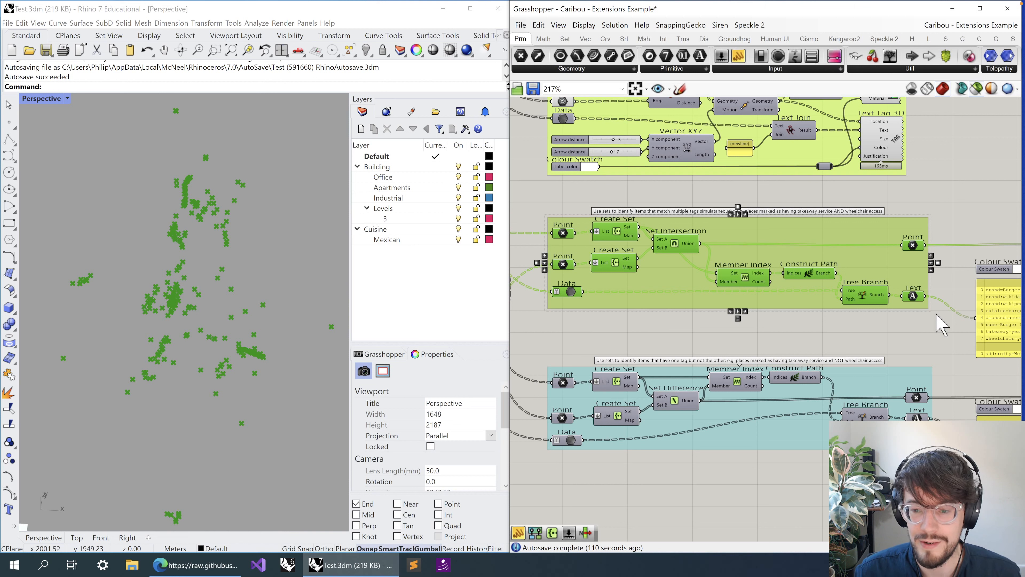
pyautogui.click(915, 203)
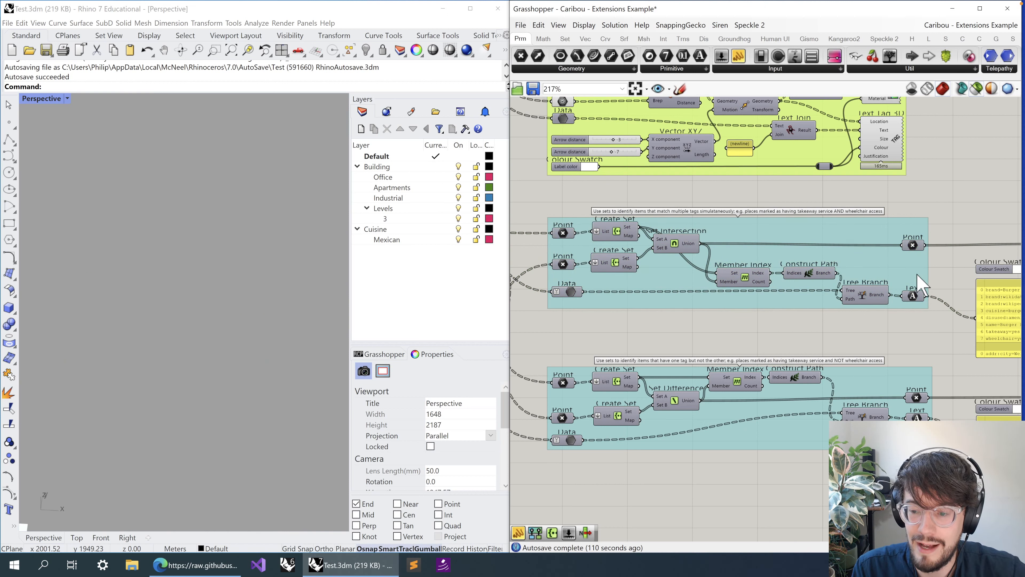
# - Preview the Set Intersection group's output points and compare them with its takeaway=yes and wheelchair=yes input points
pyautogui.moveTo(900, 205); pyautogui.dragTo(934, 341)
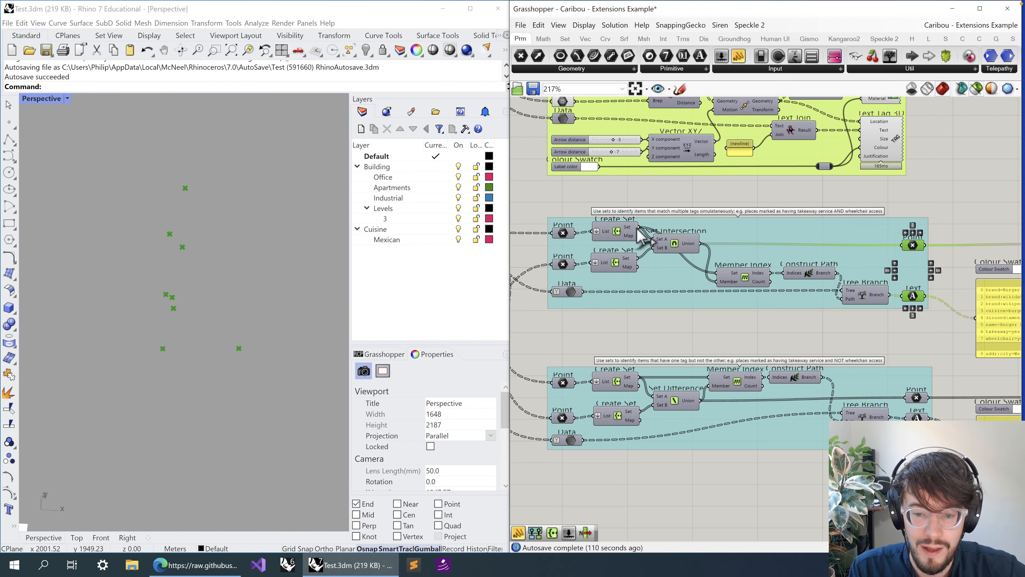
pyautogui.scroll(3, 593, 242)
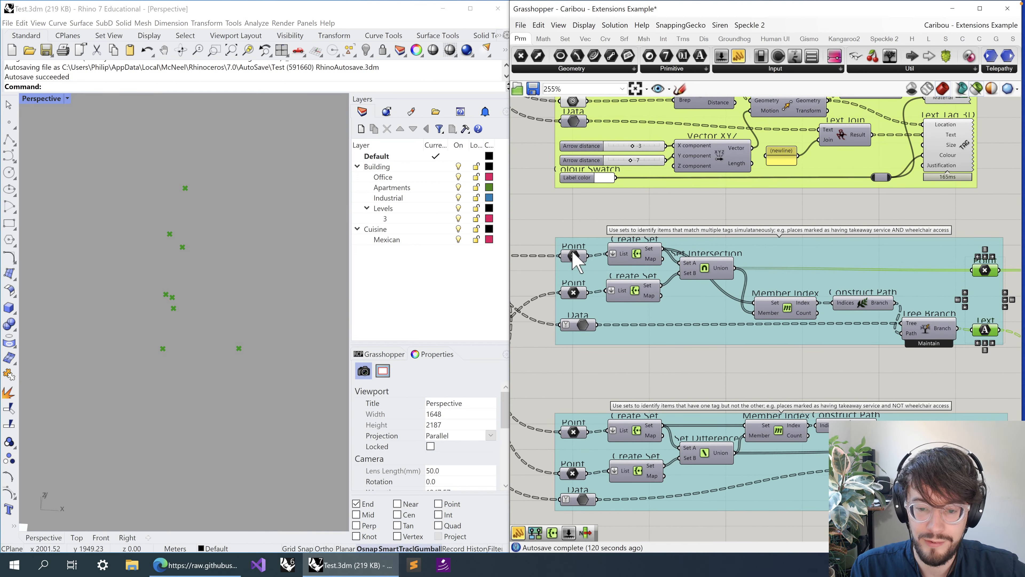
pyautogui.click(573, 291)
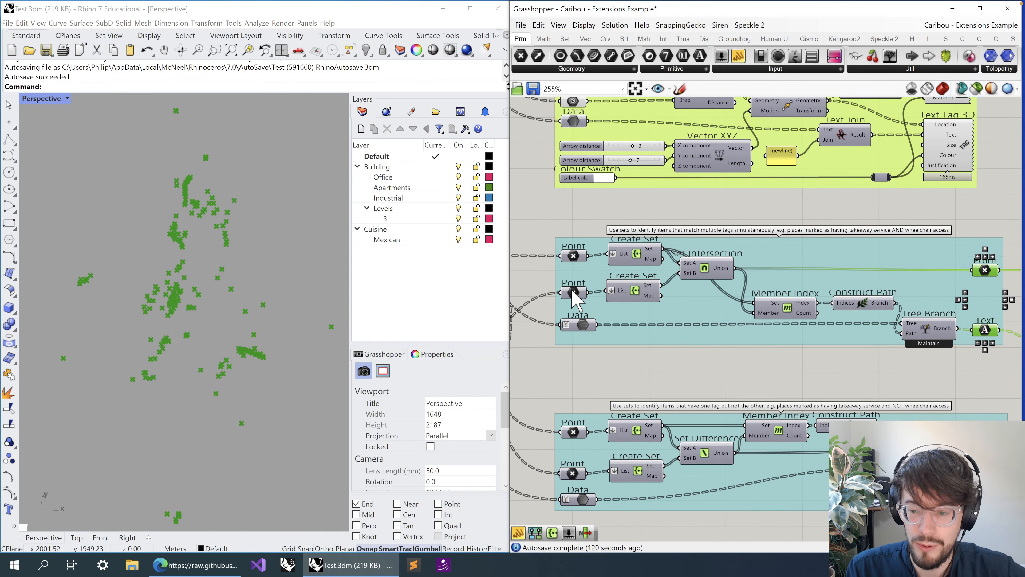
pyautogui.click(575, 258)
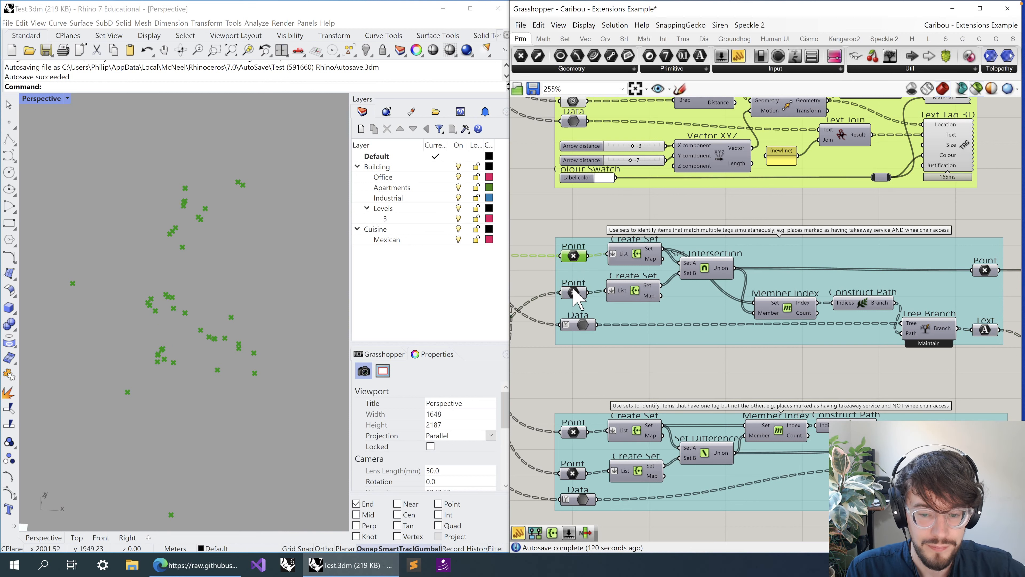
pyautogui.moveTo(581, 265); pyautogui.dragTo(900, 265, button='right')
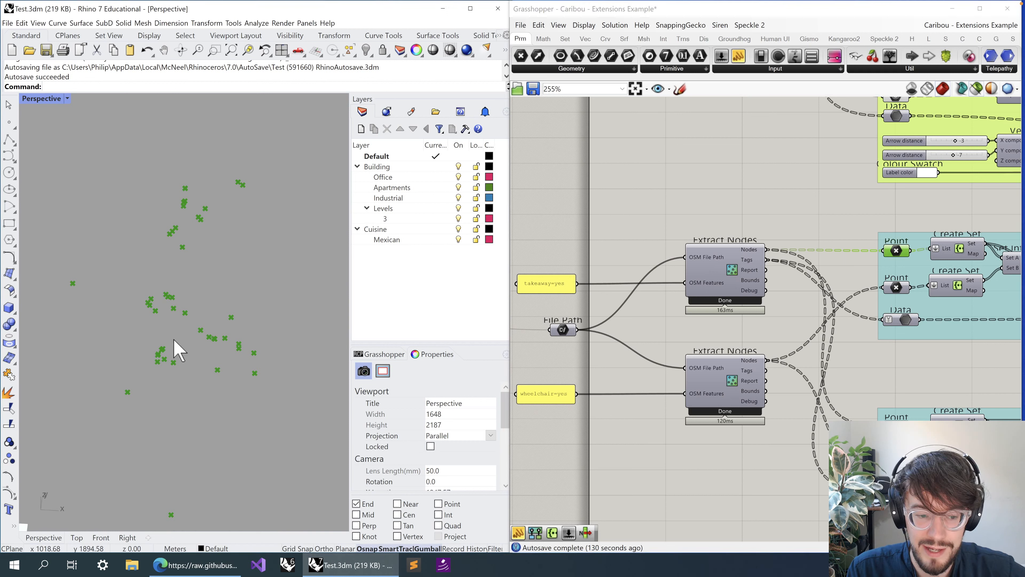
pyautogui.click(901, 288)
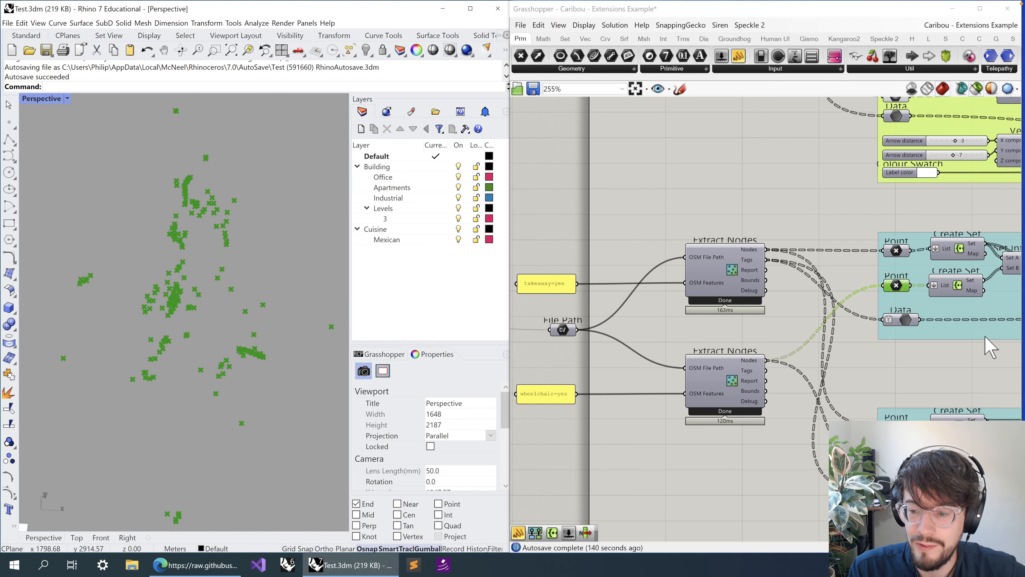
# - Preview the takeaway AND wheelchair access group's output Point parameter and inspect its list of coordinates
pyautogui.moveTo(987, 344); pyautogui.dragTo(719, 341, button='right')
pyautogui.moveTo(960, 317); pyautogui.dragTo(739, 312, button='right')
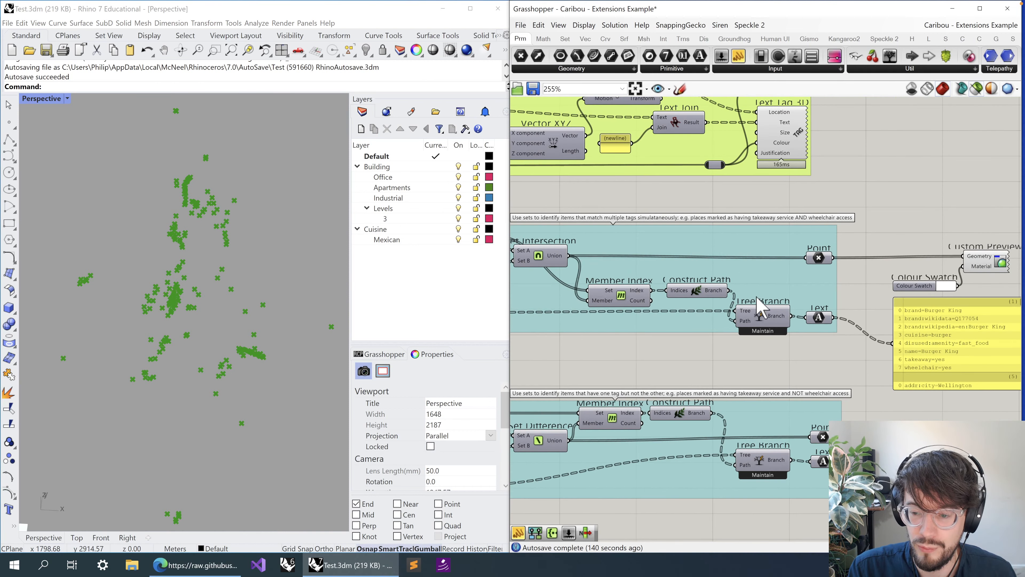
pyautogui.click(819, 258)
pyautogui.moveTo(822, 261)
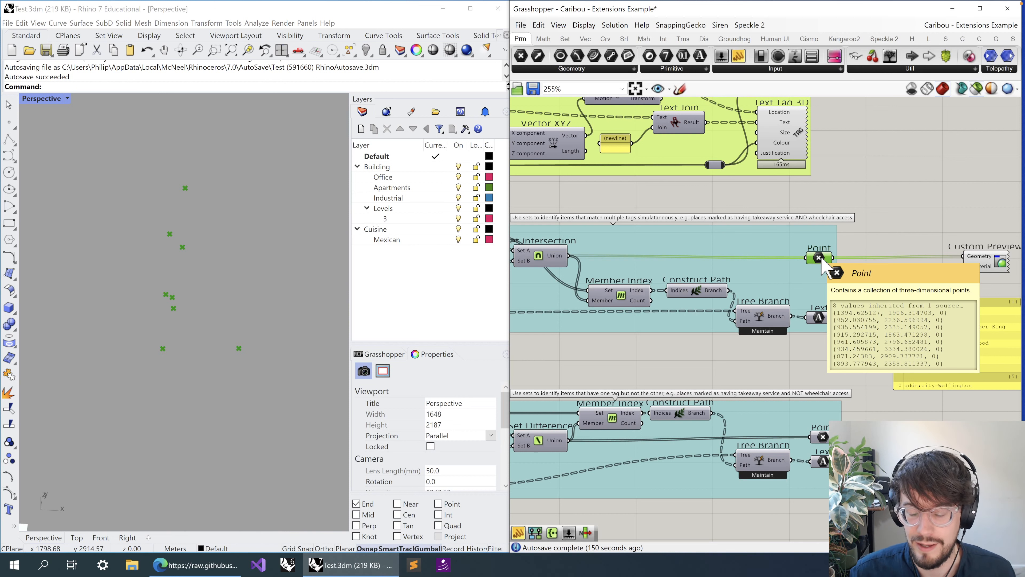
# - Preview the takeaway NOT wheelchair access group's output points, followed by its takeaway=yes and wheelchair=yes input points
pyautogui.moveTo(774, 359); pyautogui.dragTo(772, 304, button='right')
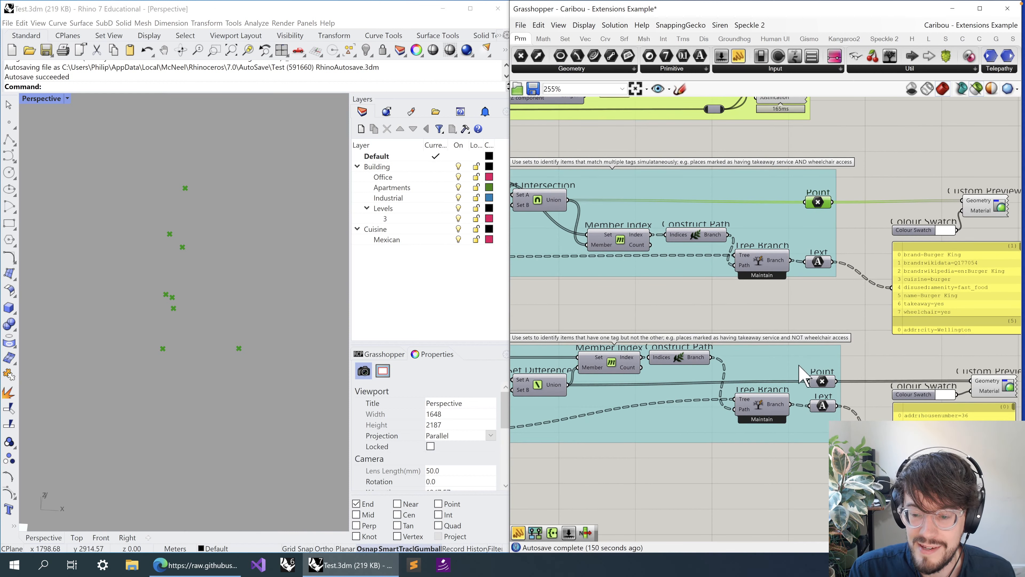
pyautogui.click(824, 384)
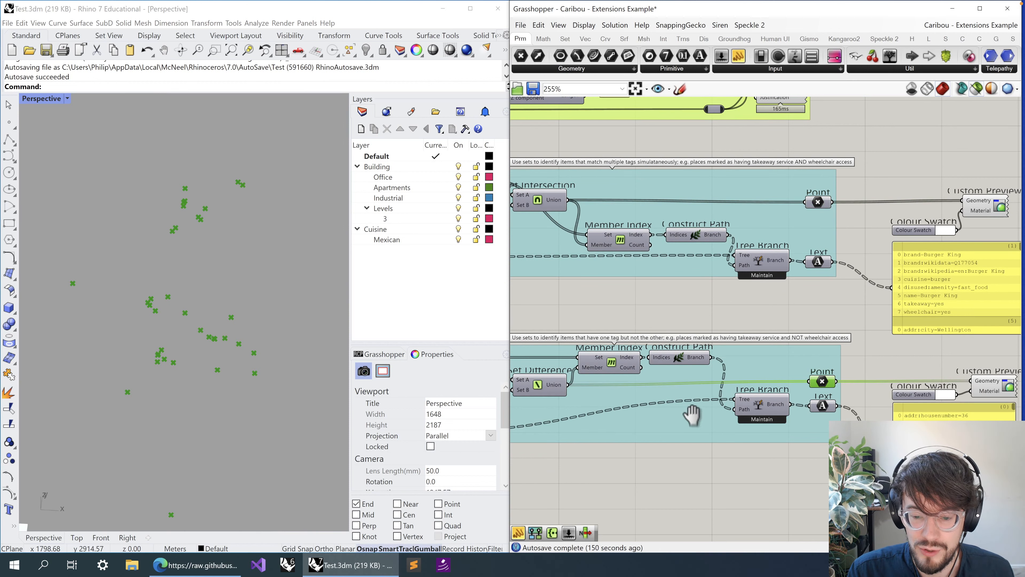
pyautogui.moveTo(686, 420); pyautogui.dragTo(804, 404, button='right')
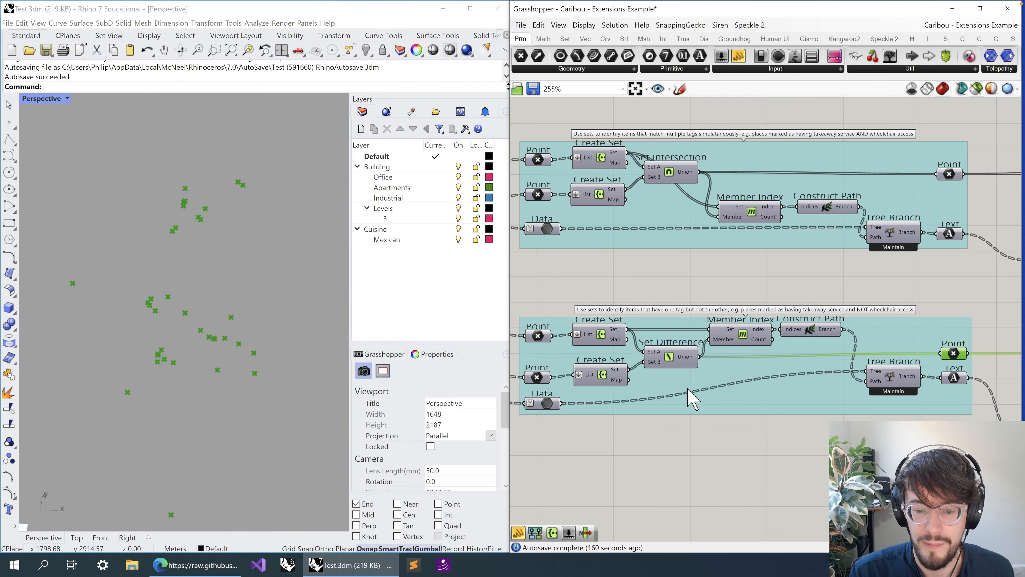
pyautogui.moveTo(545, 301); pyautogui.dragTo(711, 295, button='right')
pyautogui.click(706, 330)
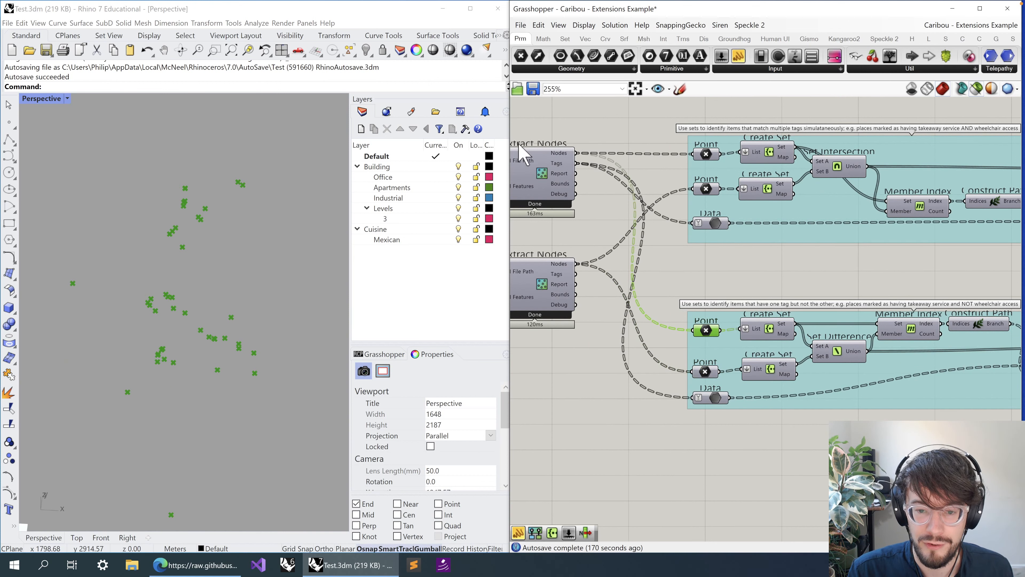
pyautogui.moveTo(559, 179); pyautogui.dragTo(832, 197, button='right')
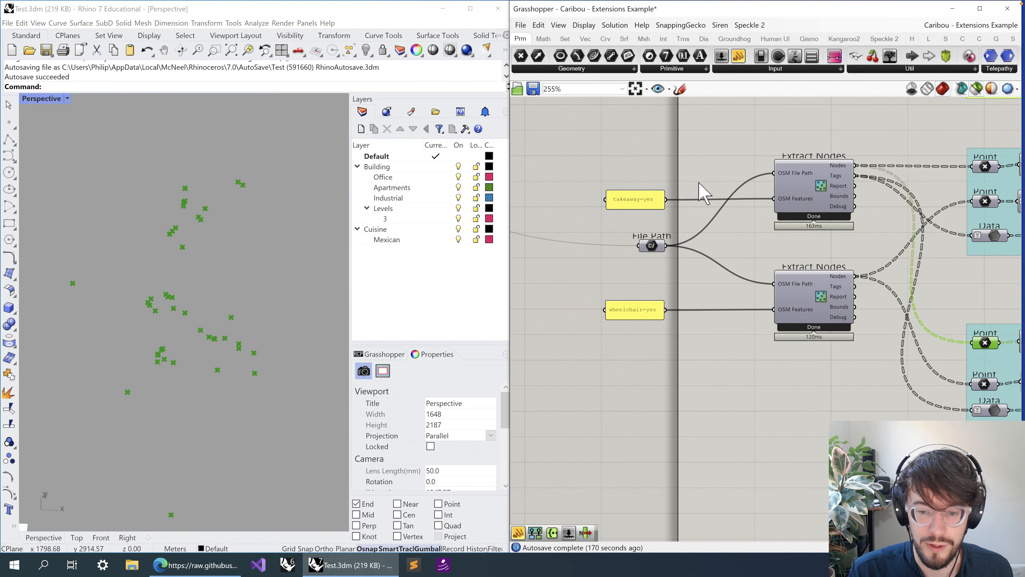
pyautogui.moveTo(820, 237); pyautogui.dragTo(754, 220, button='right')
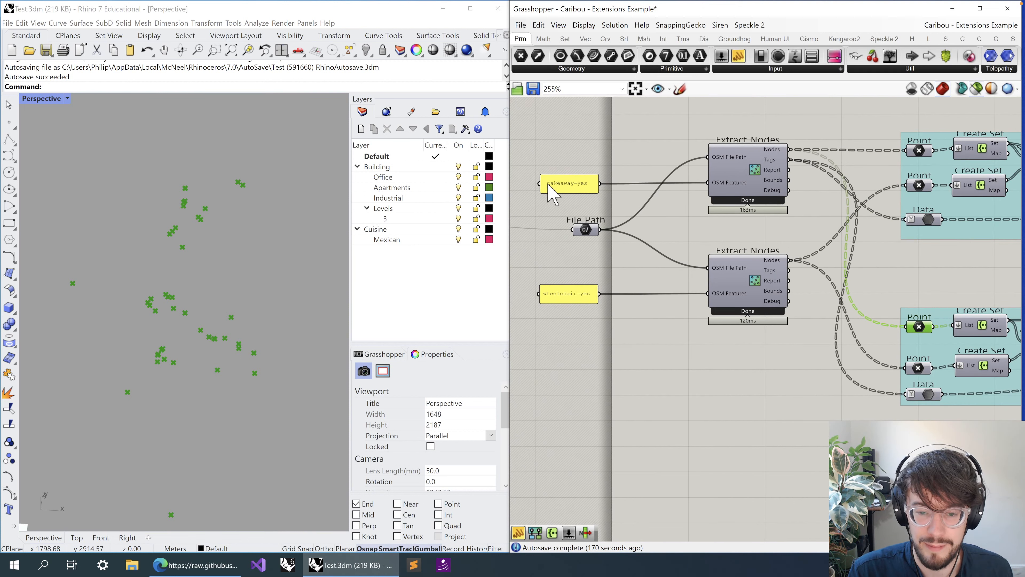
pyautogui.click(923, 368)
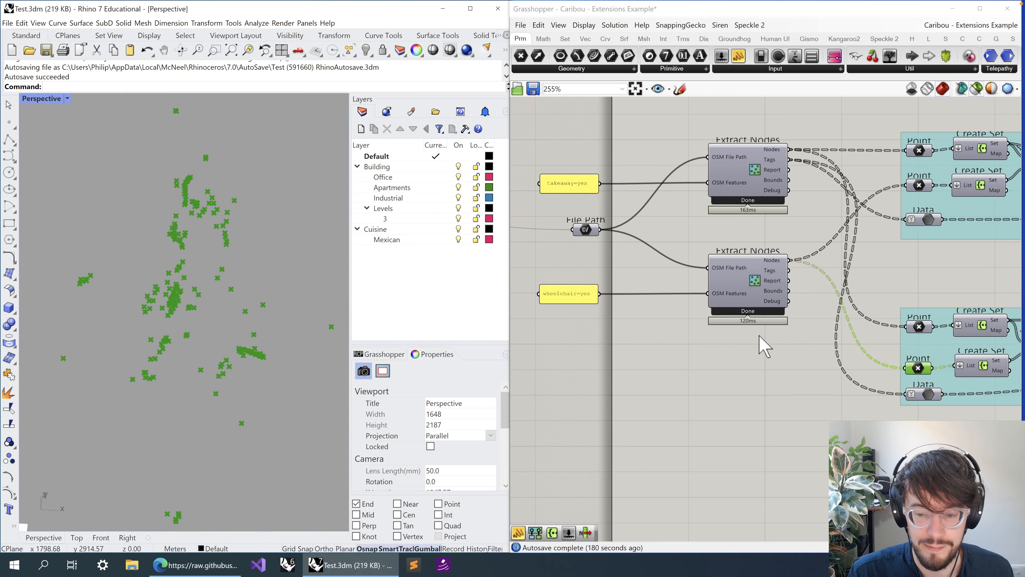
pyautogui.moveTo(786, 345); pyautogui.dragTo(762, 342, button='right')
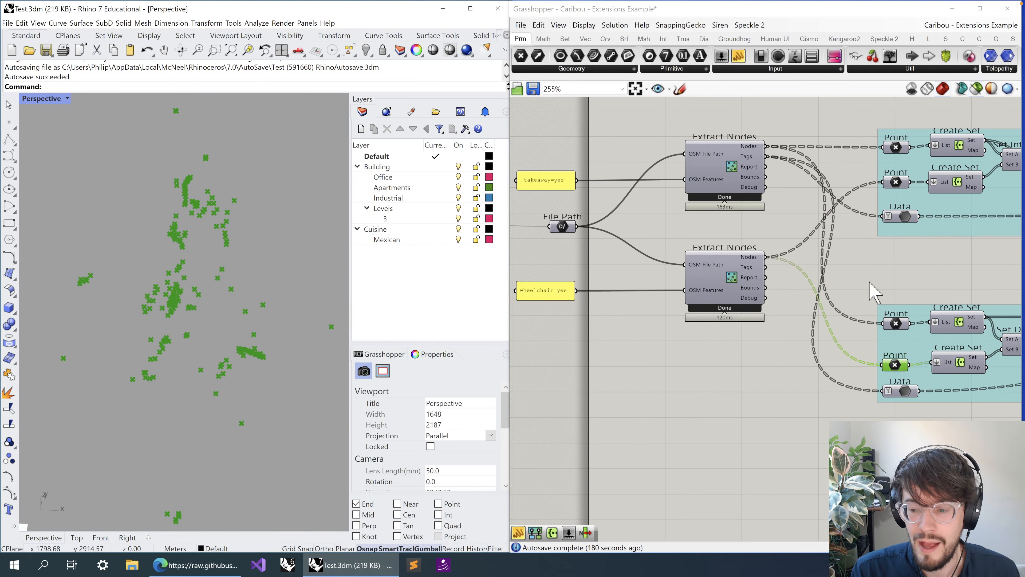
# - Compare the Set Difference group's takeaway and wheelchair input points once more with its output points
pyautogui.moveTo(841, 259); pyautogui.dragTo(609, 255, button='right')
pyautogui.moveTo(830, 238); pyautogui.dragTo(629, 223, button='right')
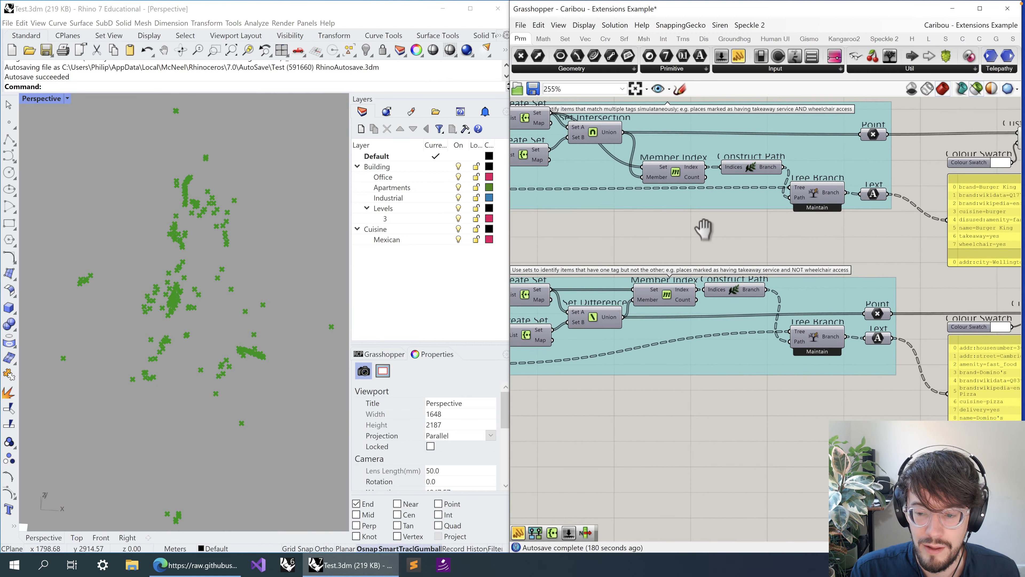
pyautogui.moveTo(704, 229); pyautogui.dragTo(735, 234, button='right')
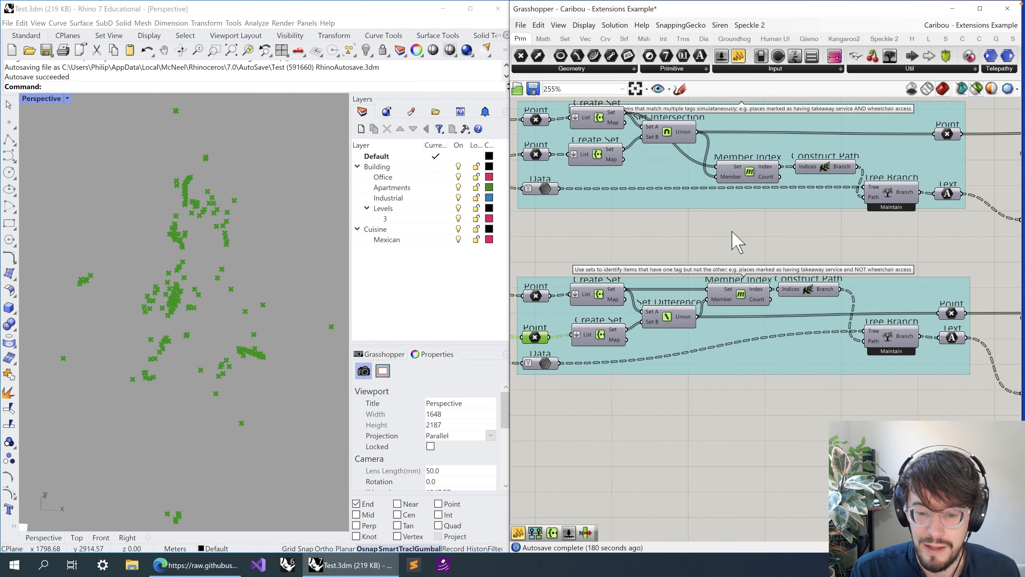
pyautogui.click(543, 303)
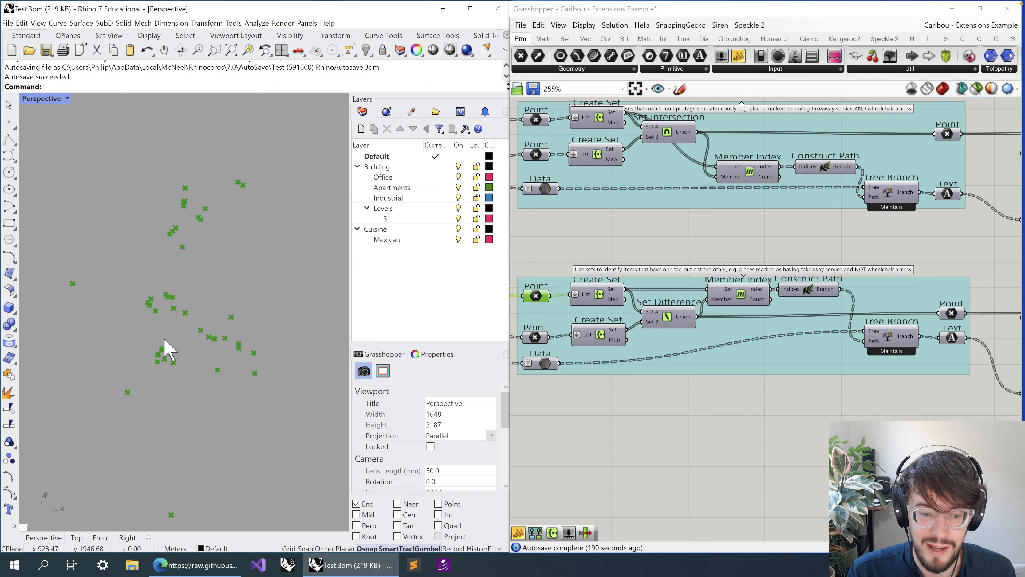
pyautogui.click(532, 335)
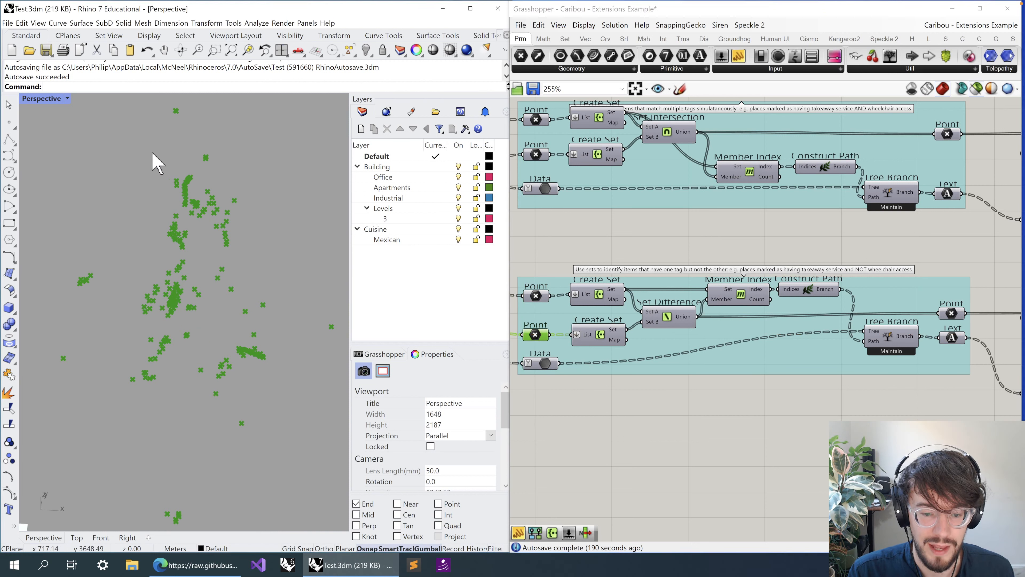
pyautogui.moveTo(863, 391); pyautogui.dragTo(815, 400, button='right')
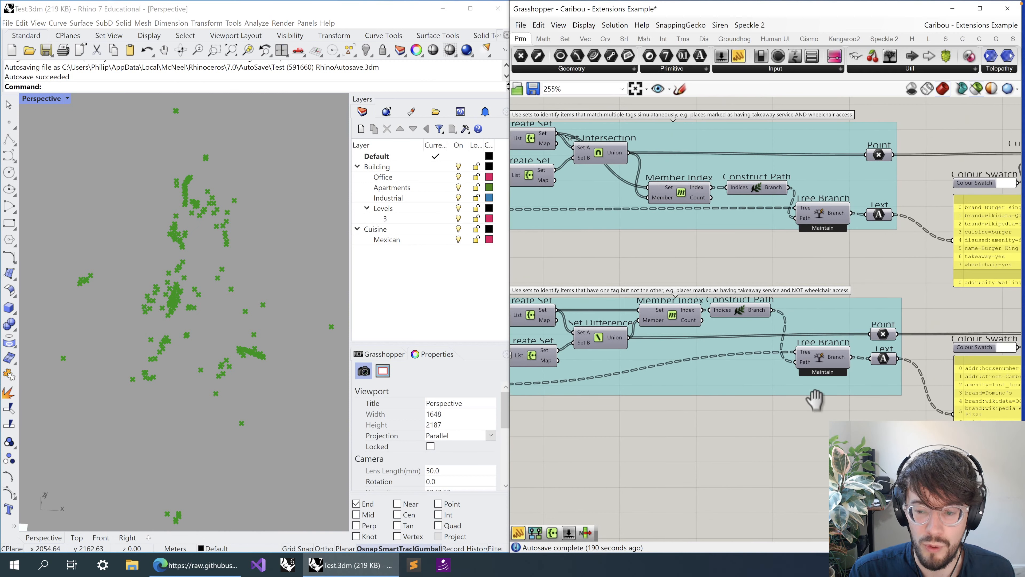
pyautogui.click(883, 334)
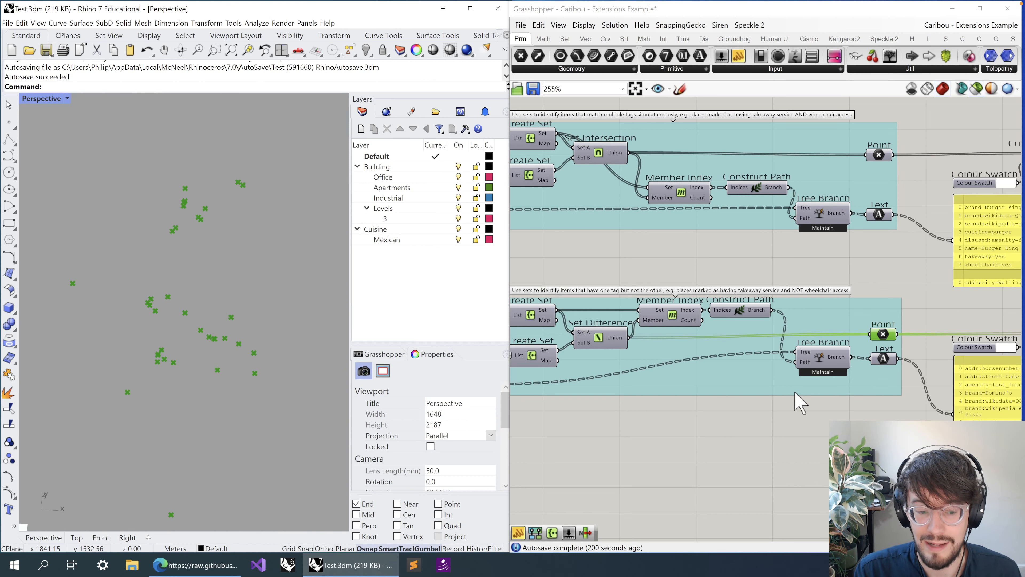
# - Switch the preview from the Set Difference group's output points back to the Set Intersection group's output points
pyautogui.moveTo(840, 339); pyautogui.dragTo(734, 383, button='right')
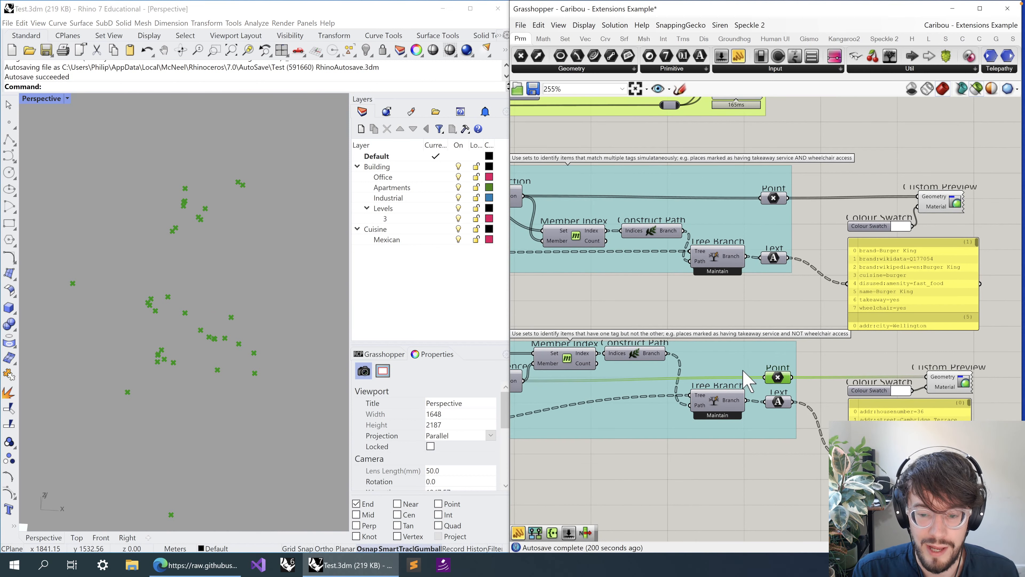
pyautogui.click(773, 199)
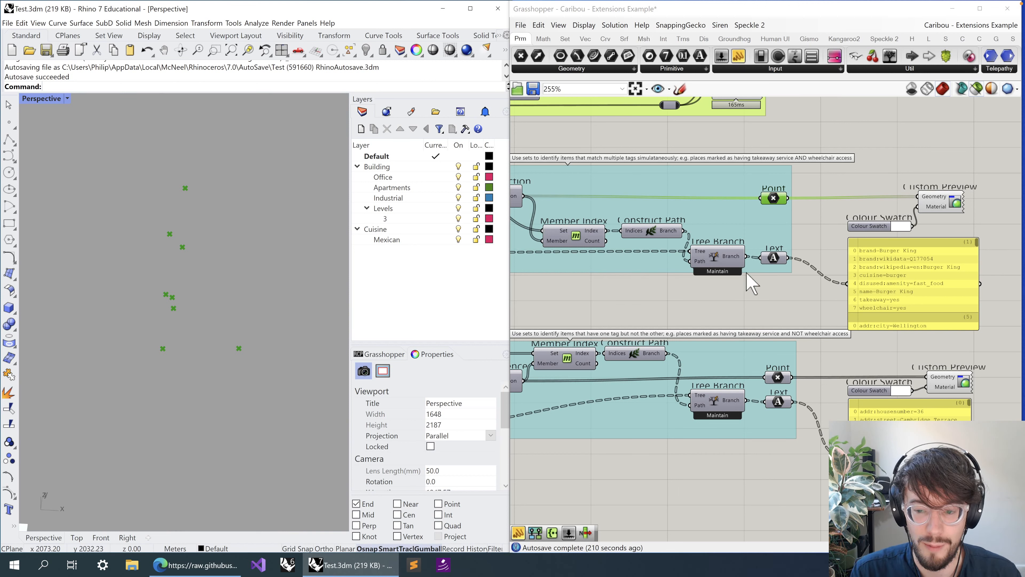
pyautogui.moveTo(773, 265)
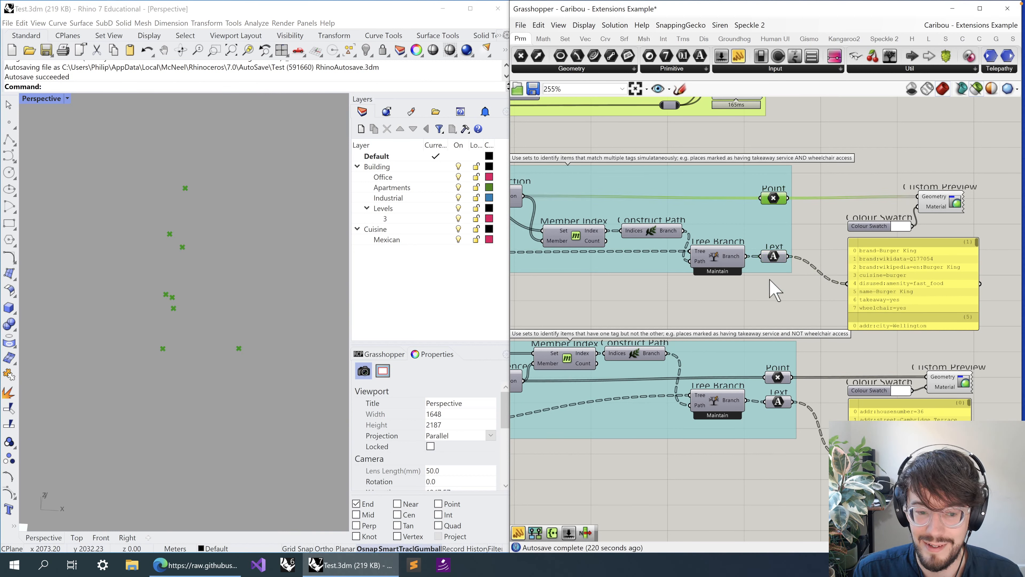
pyautogui.moveTo(777, 385)
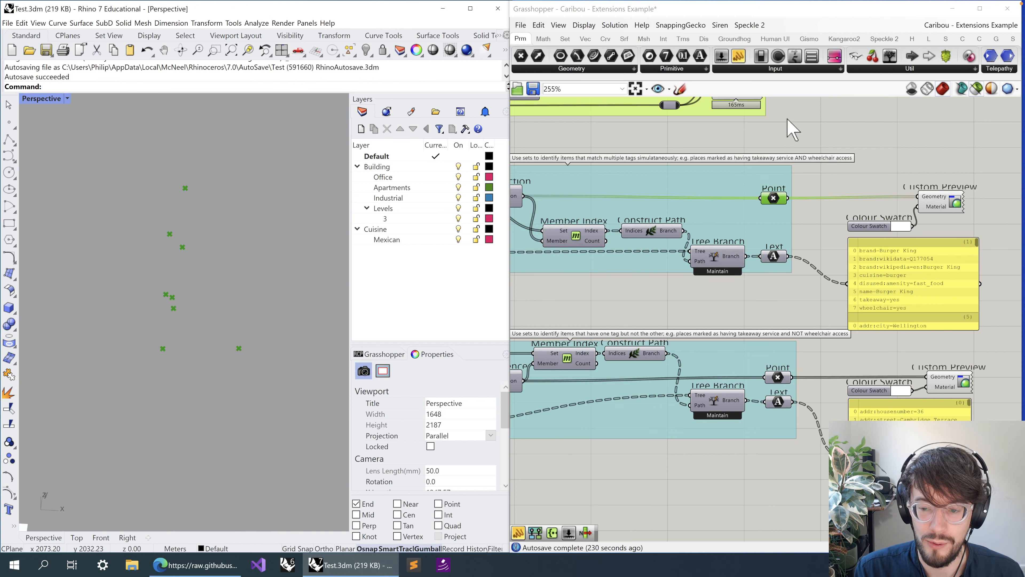
# - Return to the start of the Set Intersection group and preview the points in its two Create Set components alternately
pyautogui.moveTo(670, 286); pyautogui.dragTo(734, 301, button='right')
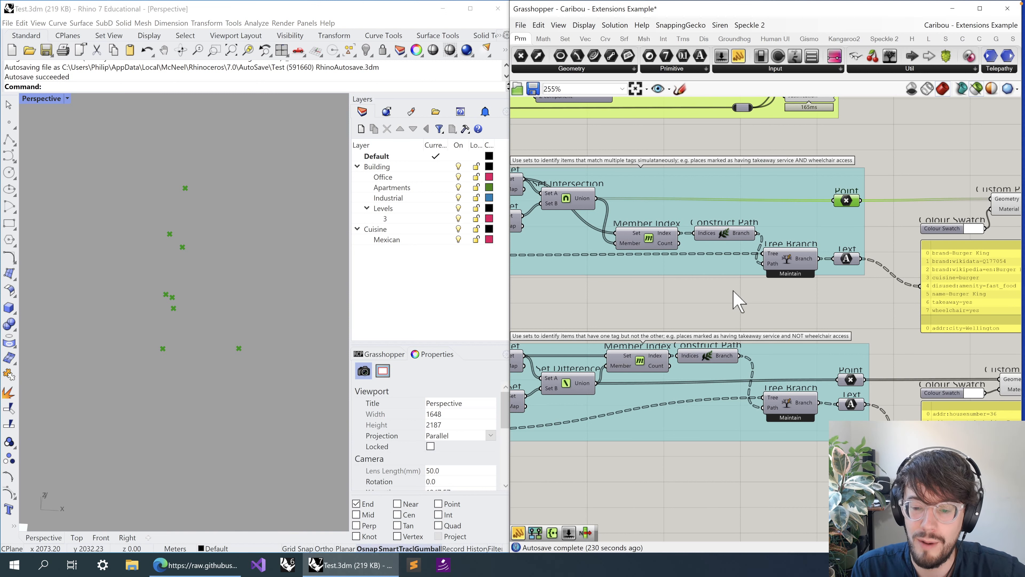
pyautogui.moveTo(593, 300); pyautogui.dragTo(704, 307, button='right')
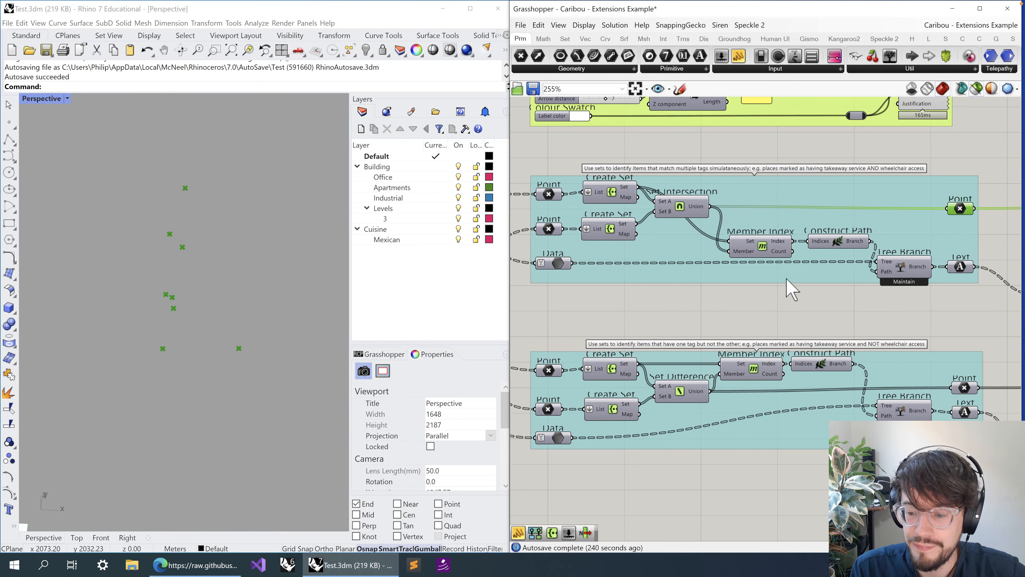
pyautogui.moveTo(791, 289); pyautogui.dragTo(824, 290, button='right')
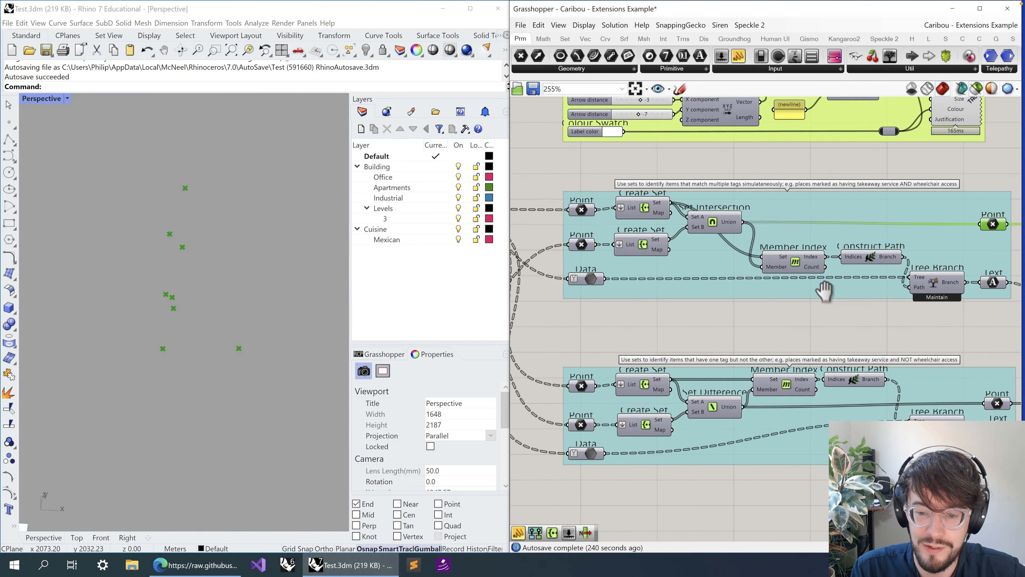
pyautogui.click(642, 212)
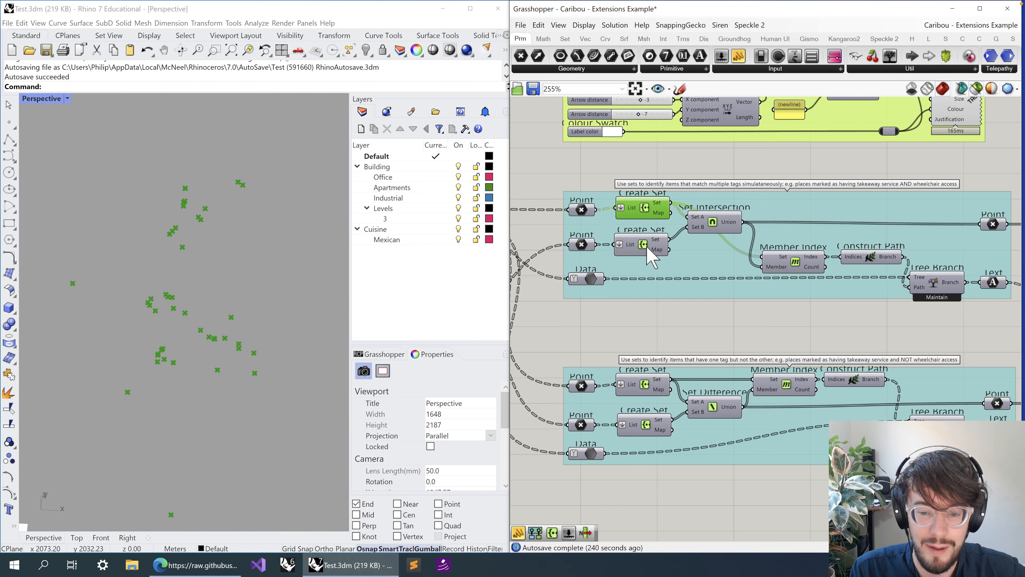
pyautogui.click(646, 247)
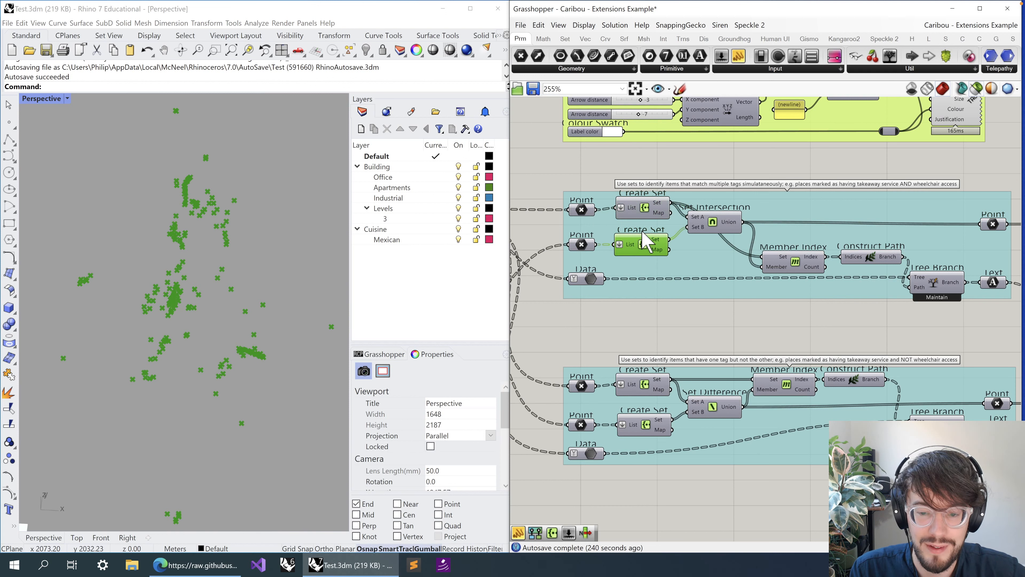
pyautogui.click(646, 211)
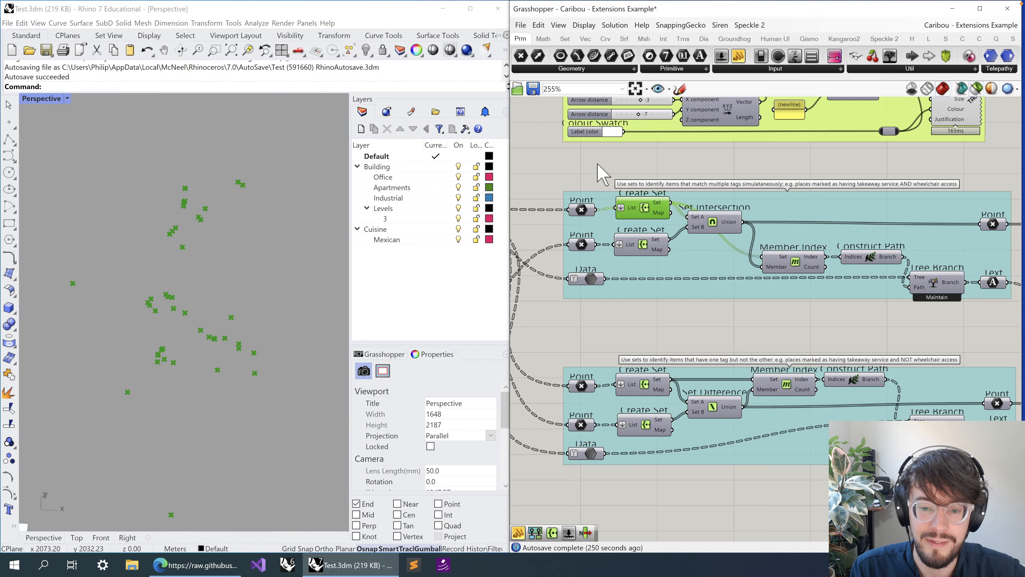
# - Preview the takeaway and wheelchair Point parameters feeding the Set Intersection group's Create Set components
pyautogui.scroll(2, 610, 195)
pyautogui.click(581, 245)
pyautogui.click(571, 217)
pyautogui.click(571, 255)
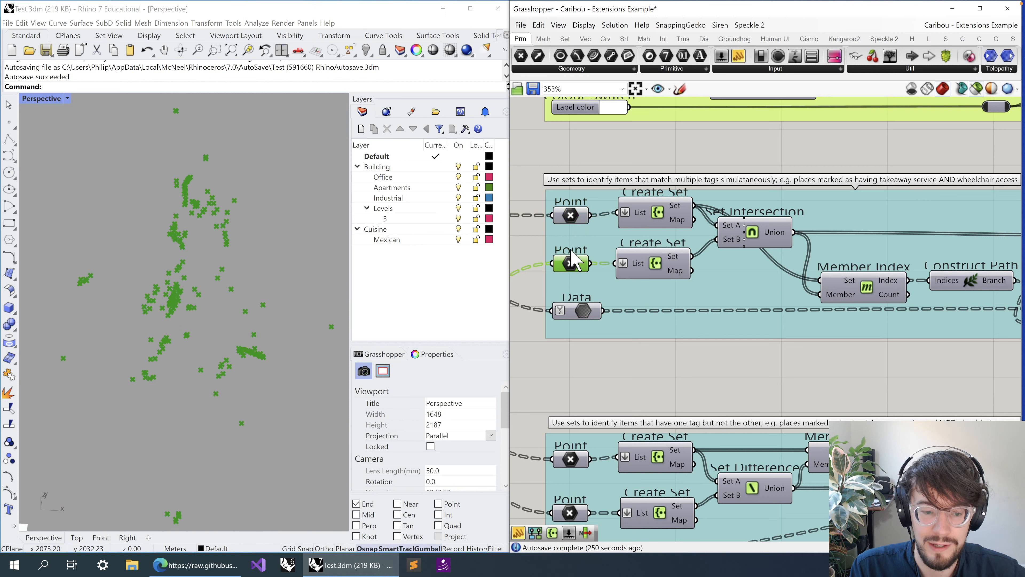
pyautogui.click(573, 212)
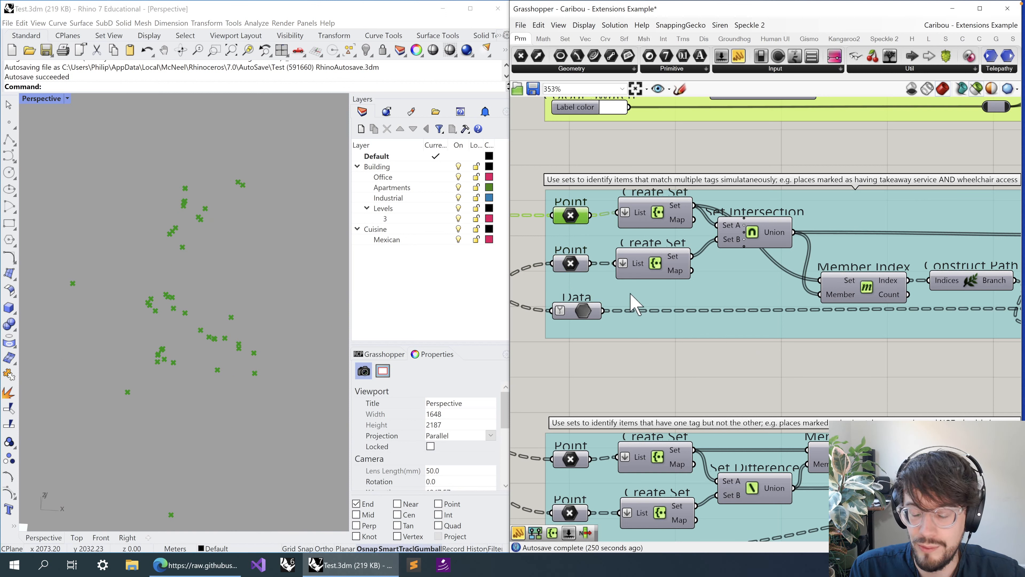
# - Preview the wheelchair and takeaway Create Set components and the Set Intersection component, and inspect the data in its Set A input
pyautogui.click(654, 278)
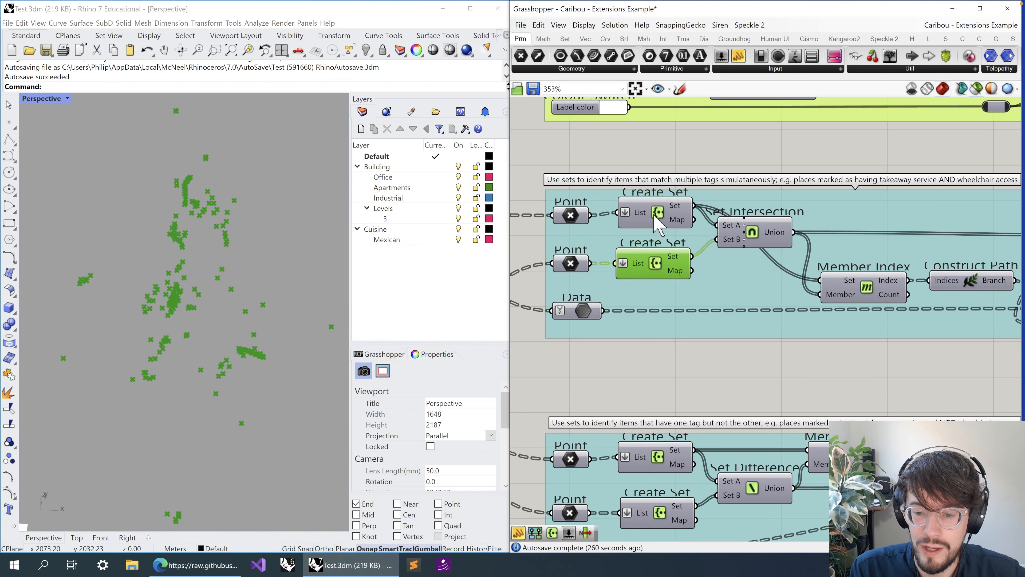
pyautogui.click(667, 220)
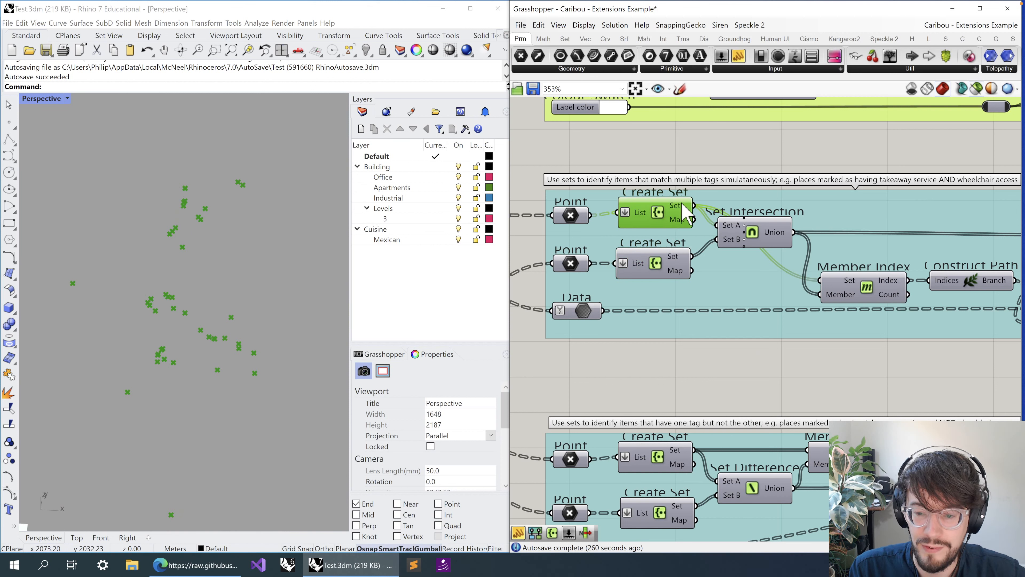
pyautogui.click(750, 240)
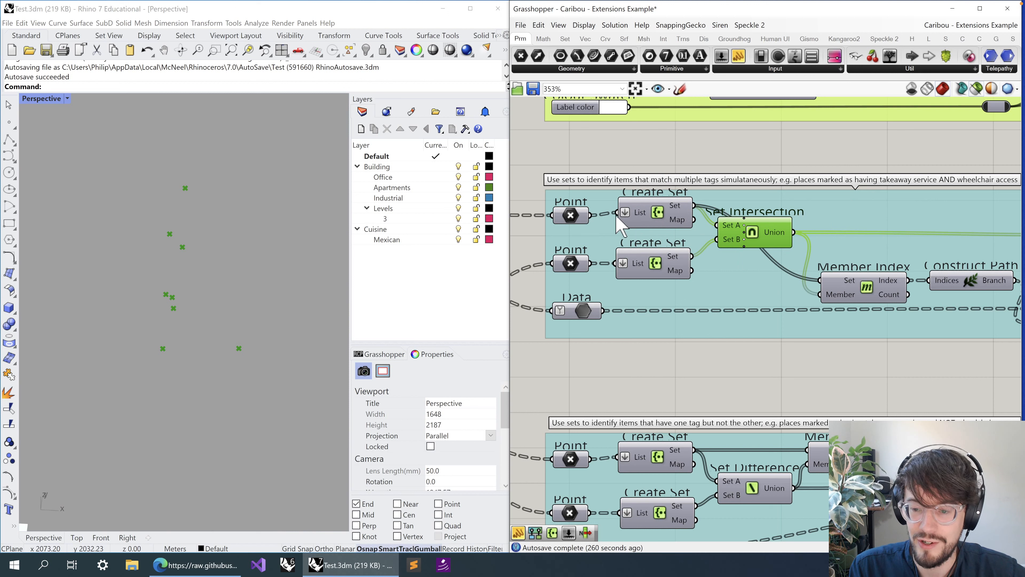
pyautogui.moveTo(725, 241)
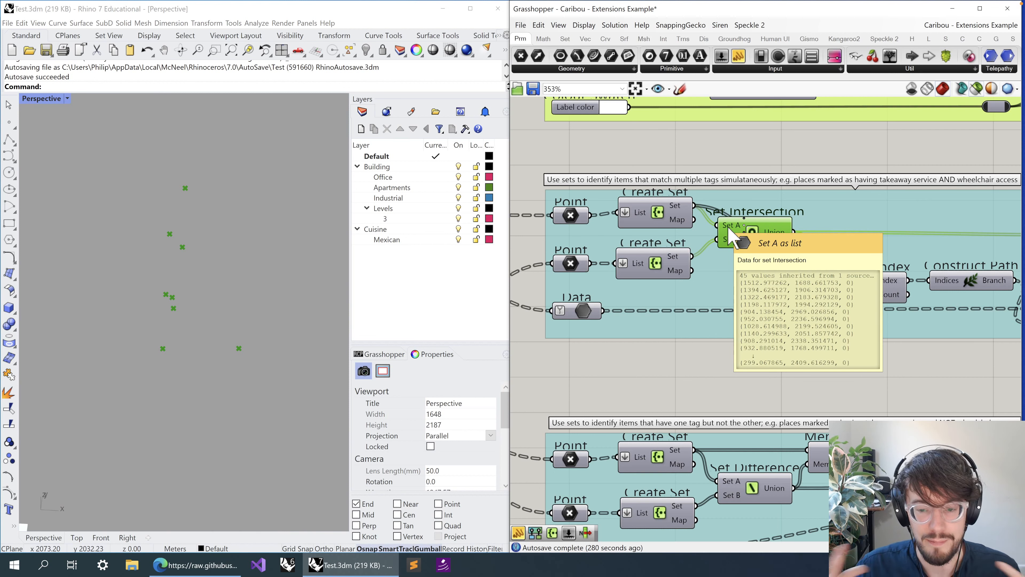
# - Compare the takeaway and wheelchair input points with the points produced by the Set Intersection component
pyautogui.click(578, 219)
pyautogui.click(574, 266)
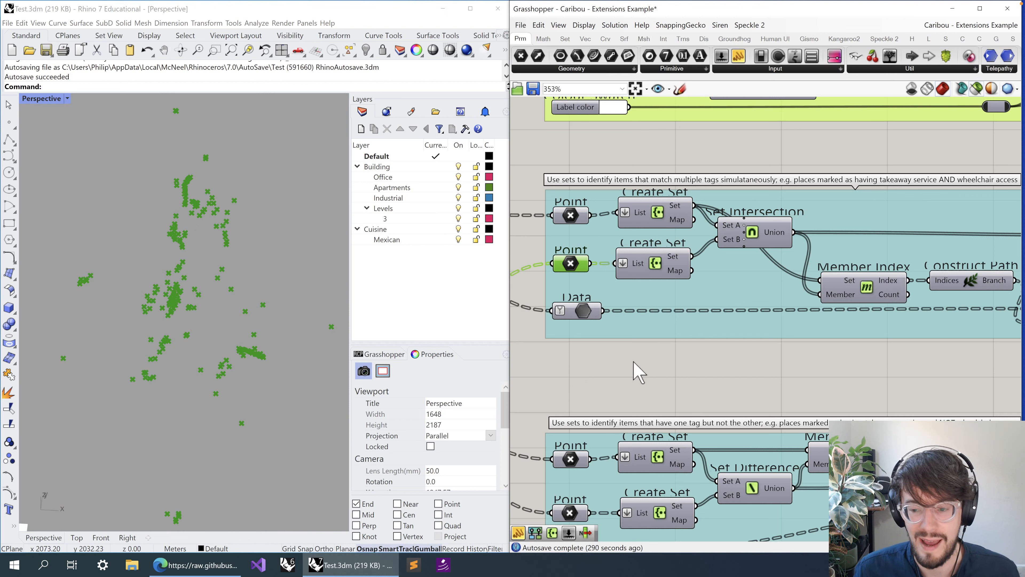
pyautogui.click(764, 238)
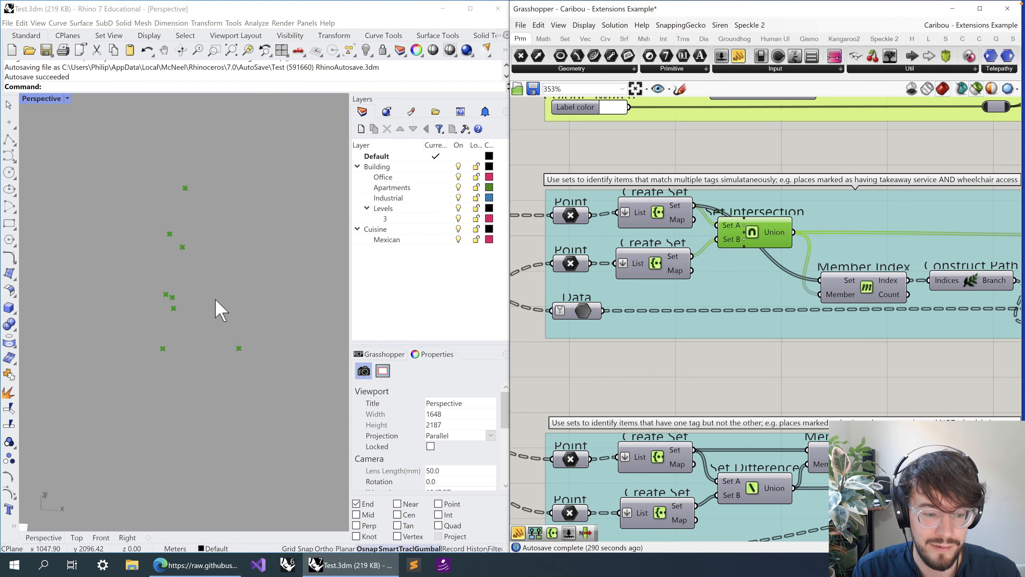
pyautogui.moveTo(217, 226); pyautogui.dragTo(218, 227, button='right')
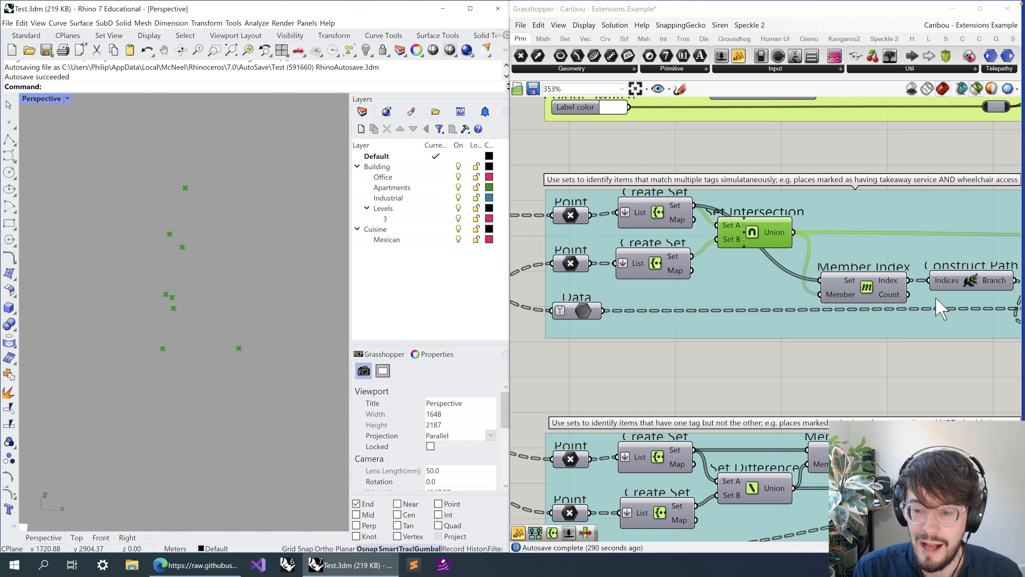
# - Trace the Set Intersection group from Member Index to its Text output and back to the Data parameter supplying the tags
pyautogui.moveTo(899, 318); pyautogui.dragTo(672, 365, button='right')
pyautogui.moveTo(589, 419); pyautogui.dragTo(909, 226)
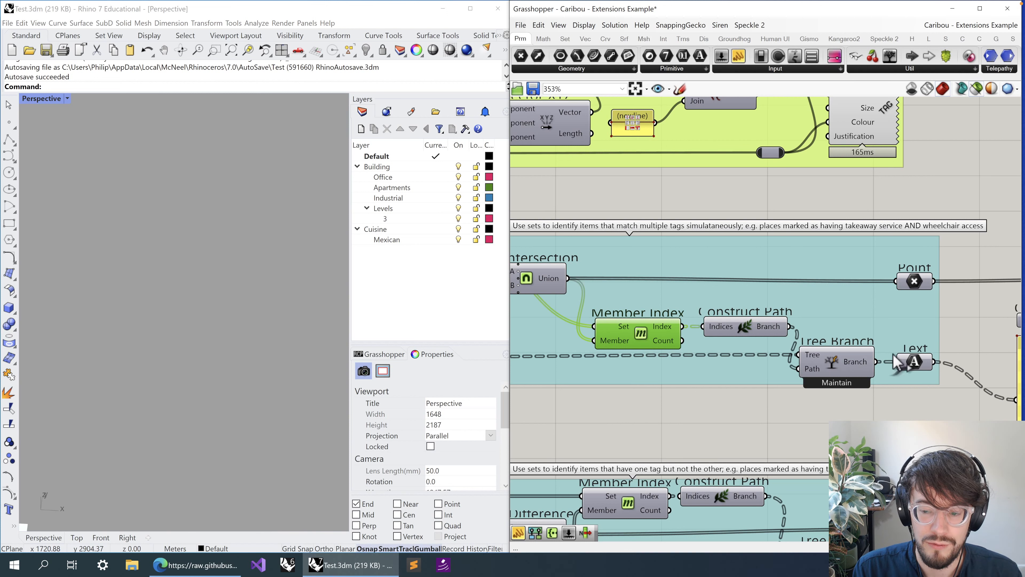
pyautogui.click(915, 364)
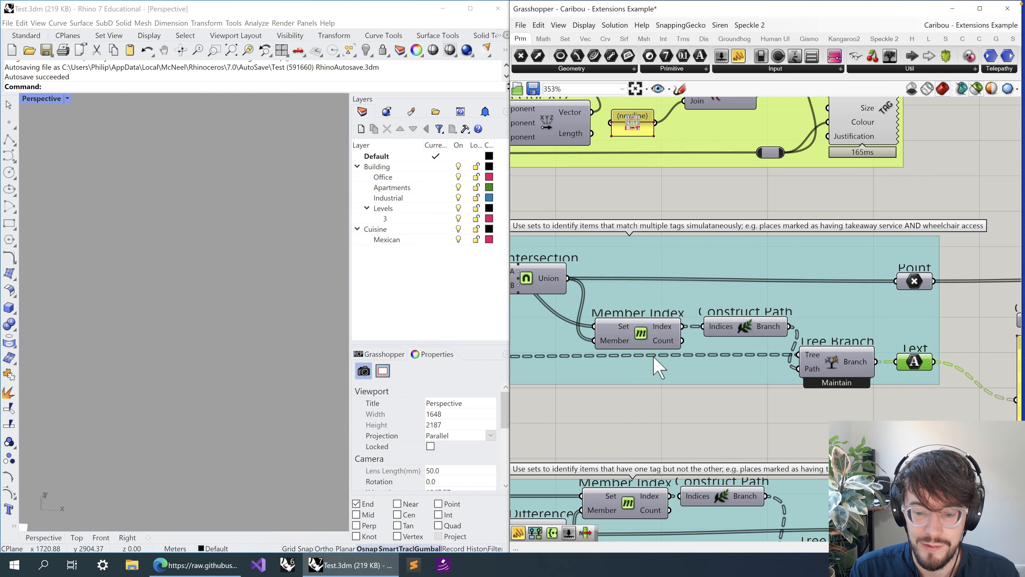
pyautogui.moveTo(561, 395); pyautogui.dragTo(817, 396, button='right')
pyautogui.moveTo(709, 392); pyautogui.dragTo(800, 384, button='right')
pyautogui.click(701, 351)
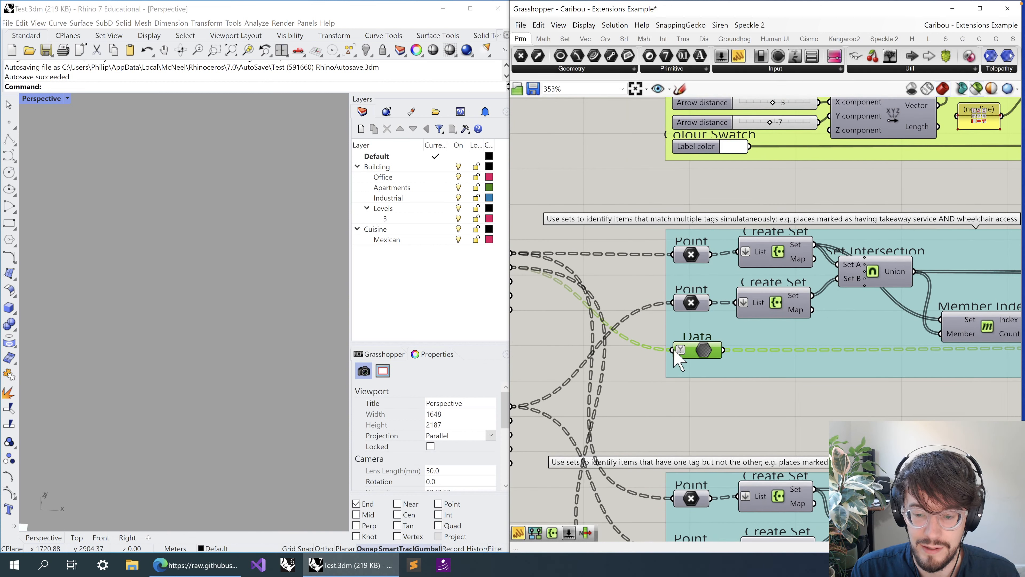
# - Preview the takeaway and wheelchair Point parameters and inspect the Nodes output of the Extract Nodes component feeding the takeaway points
pyautogui.click(691, 254)
pyautogui.click(691, 302)
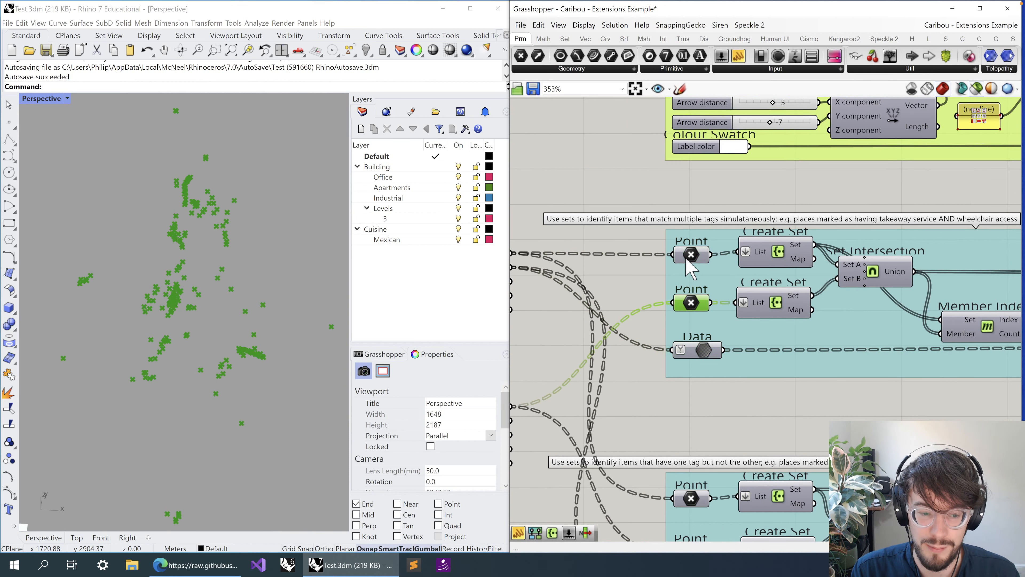
pyautogui.click(691, 254)
pyautogui.moveTo(685, 264); pyautogui.dragTo(823, 258, button='right')
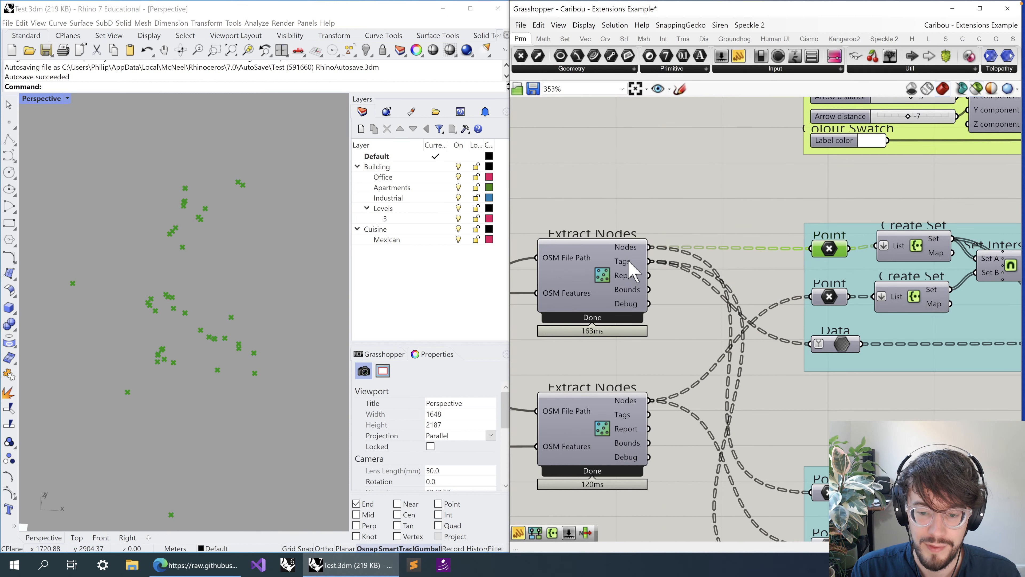
pyautogui.moveTo(629, 262)
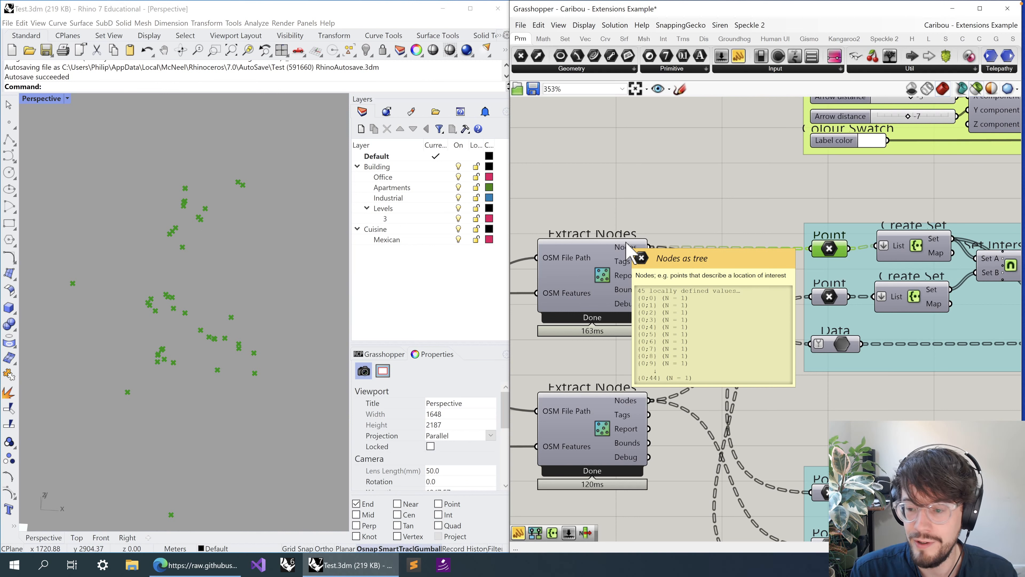
pyautogui.moveTo(956, 401); pyautogui.dragTo(697, 403, button='right')
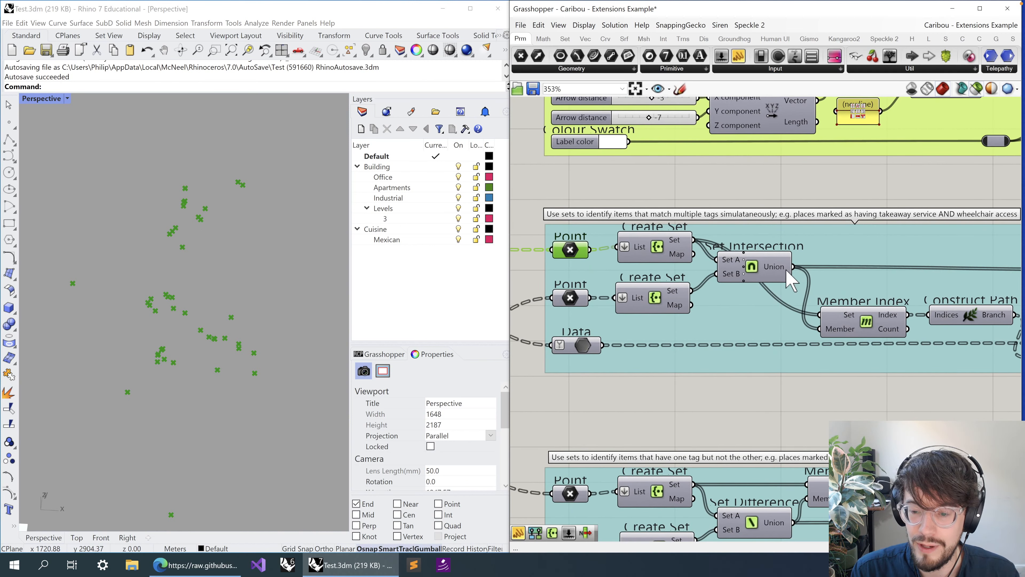
# - Preview the Set Intersection points and inspect the Index output of the Member Index component that receives them
pyautogui.click(777, 268)
pyautogui.moveTo(789, 268)
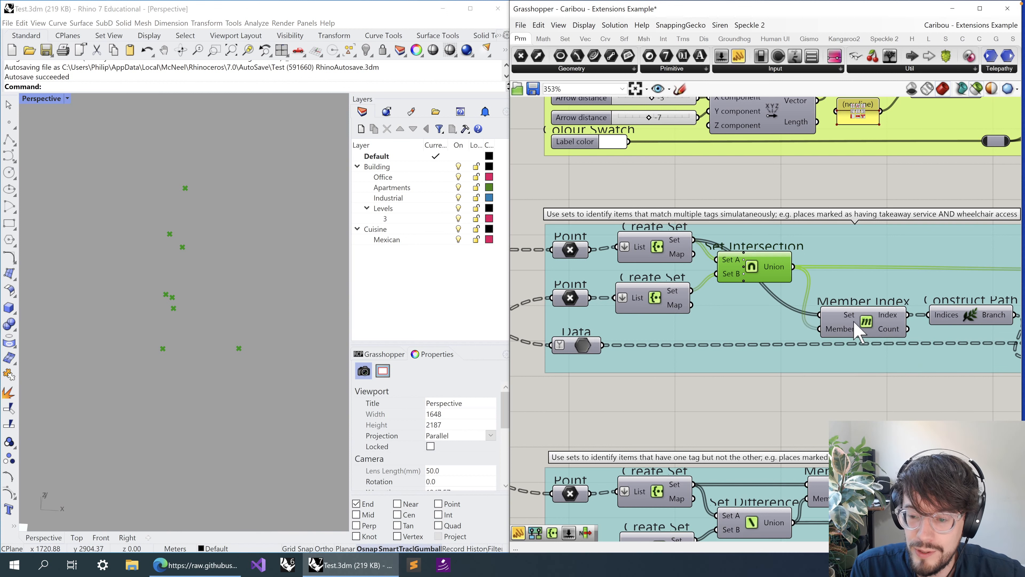
pyautogui.click(855, 325)
pyautogui.moveTo(877, 327); pyautogui.dragTo(808, 328, button='right')
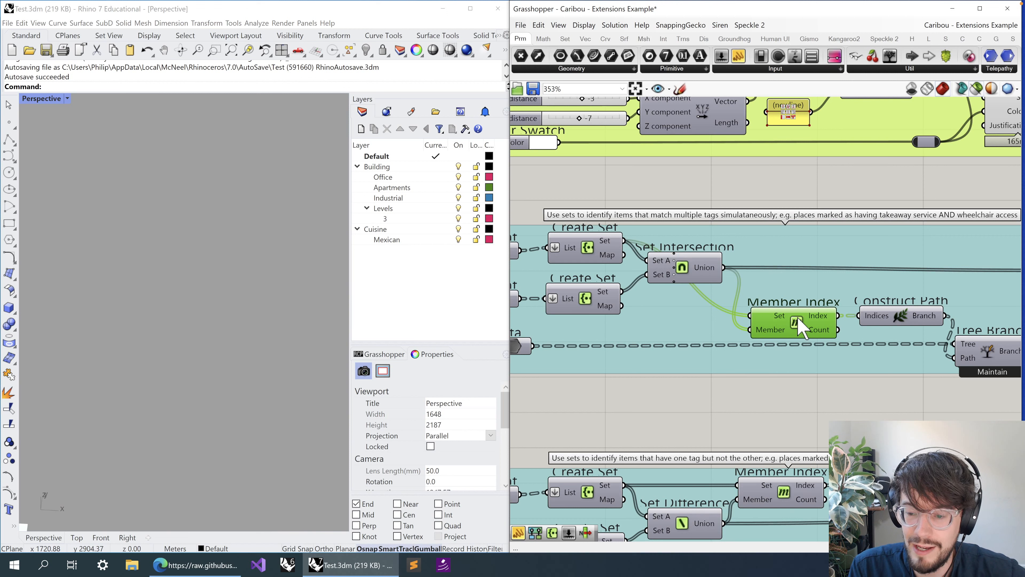
pyautogui.moveTo(811, 316)
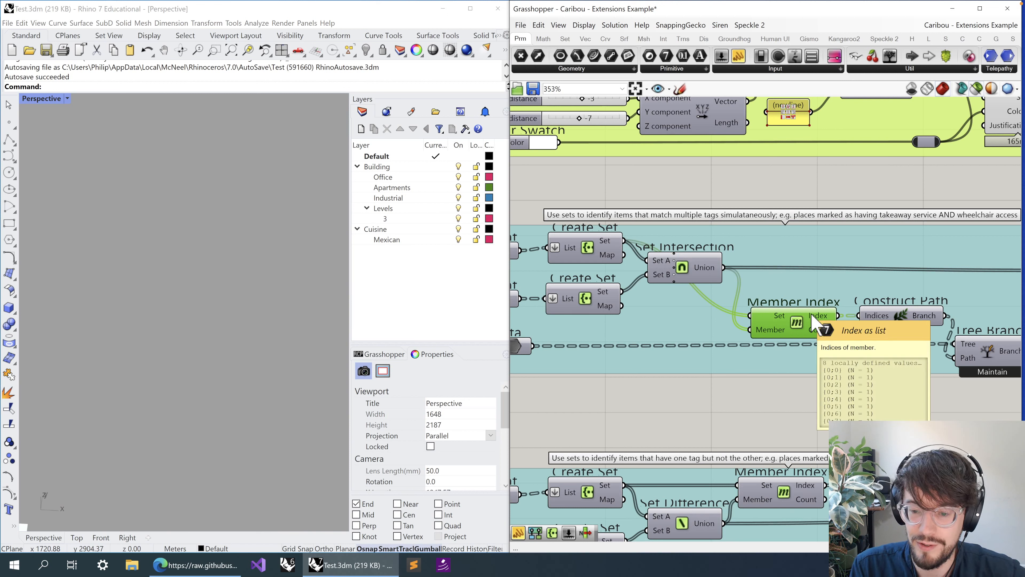
# - Inspect the Indices input of Construct Path and trace the Data parameter back to the Tags output of Extract Nodes
pyautogui.click(700, 268)
pyautogui.click(794, 326)
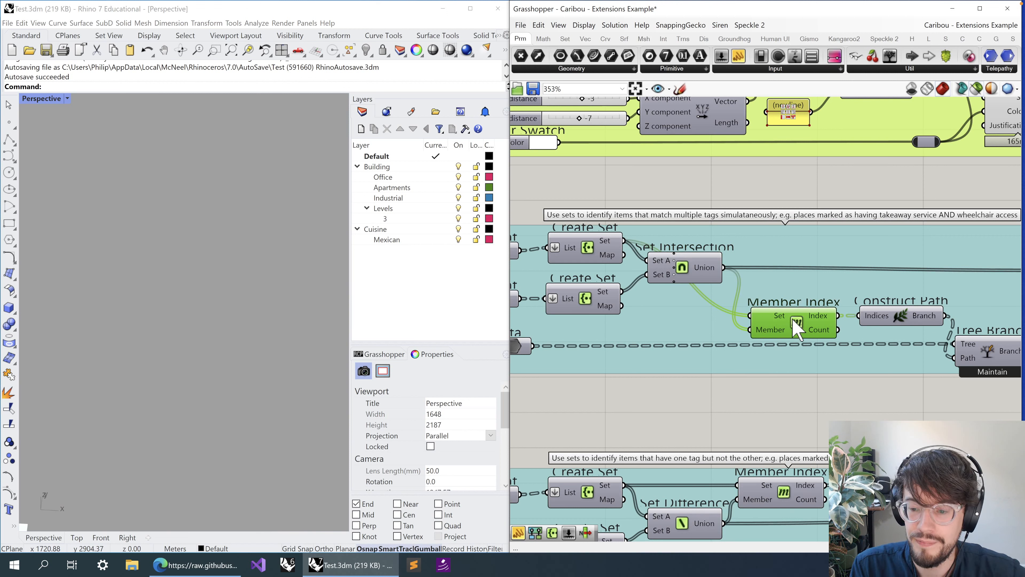
pyautogui.click(883, 317)
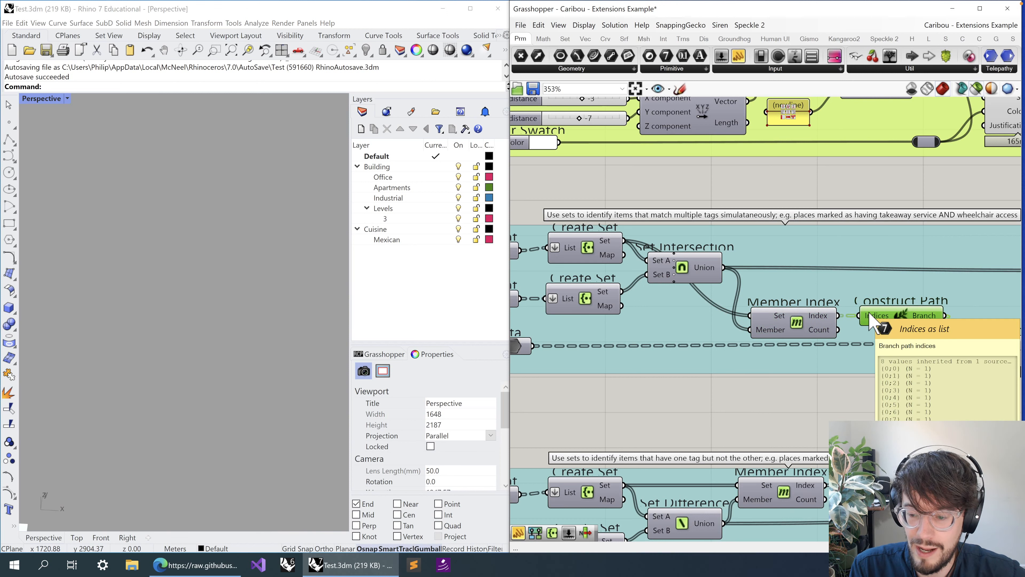
pyautogui.moveTo(547, 359); pyautogui.dragTo(695, 360, button='right')
pyautogui.click(662, 351)
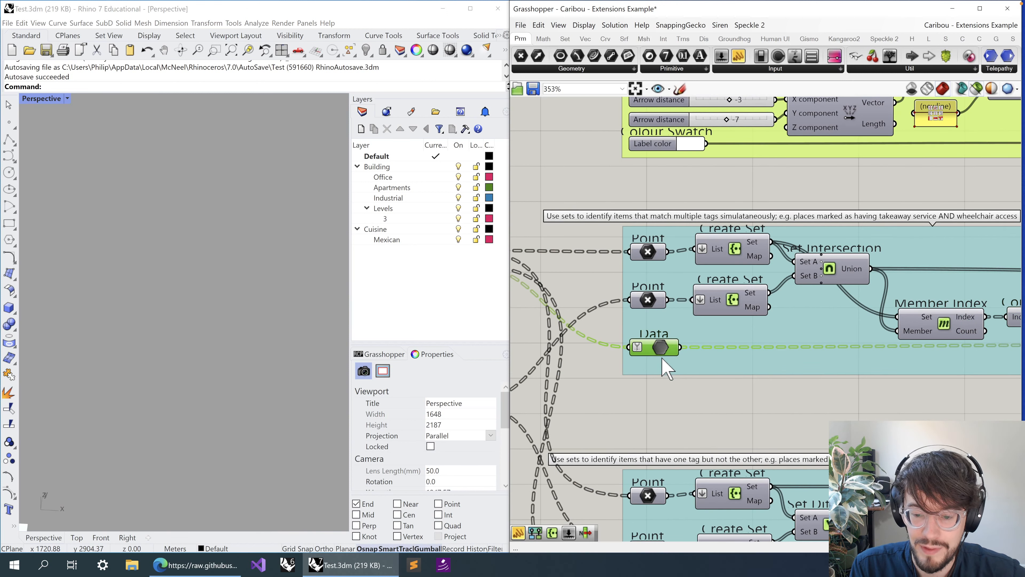
pyautogui.moveTo(567, 323); pyautogui.dragTo(693, 323, button='right')
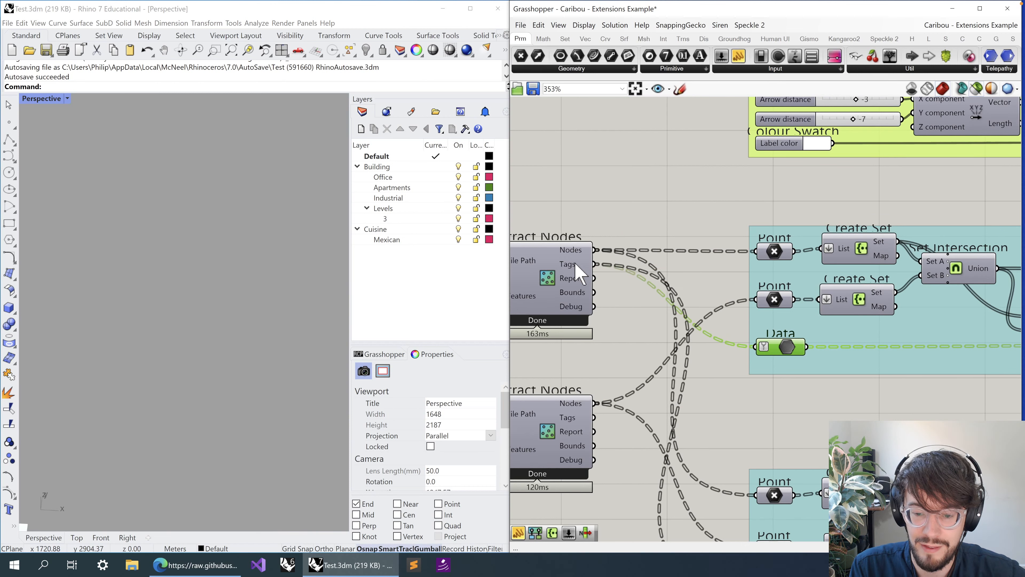
# - Preview the final Point parameter of the Set Intersection group and inspect its point data and available options
pyautogui.moveTo(921, 379); pyautogui.dragTo(727, 371, button='right')
pyautogui.moveTo(815, 377); pyautogui.dragTo(590, 363, button='right')
pyautogui.moveTo(910, 375); pyautogui.dragTo(661, 371, button='right')
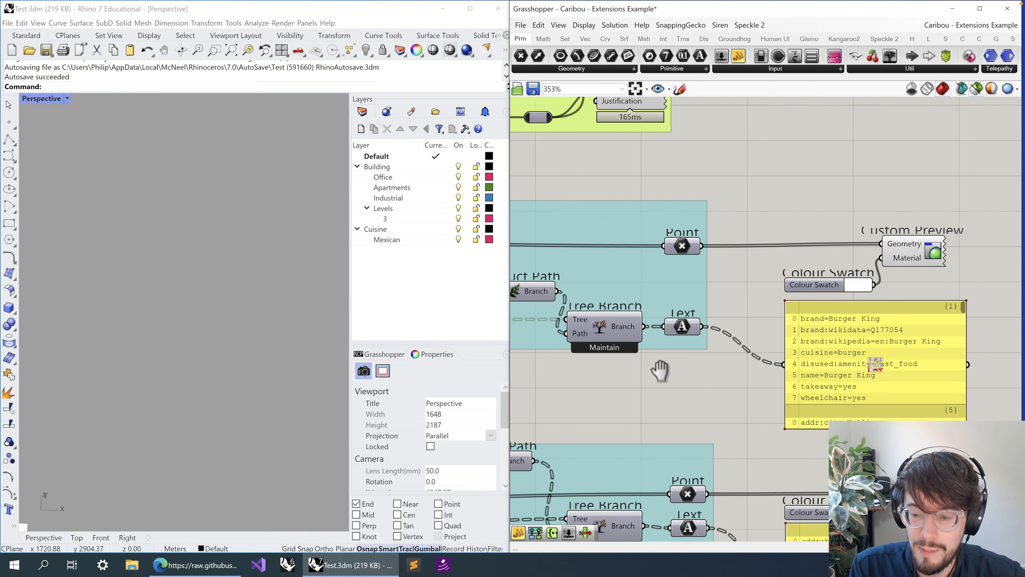
pyautogui.click(691, 245)
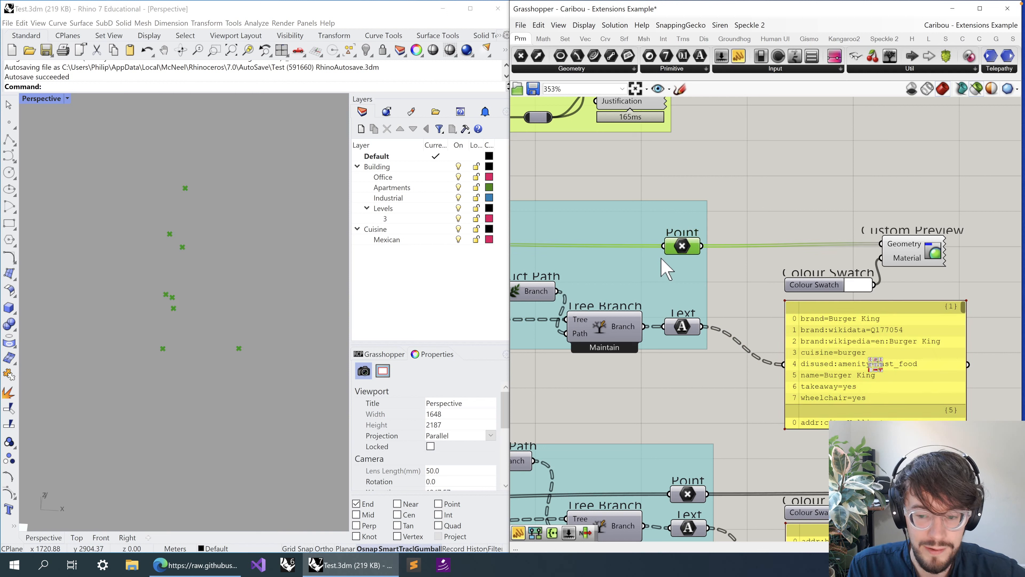
pyautogui.moveTo(692, 251)
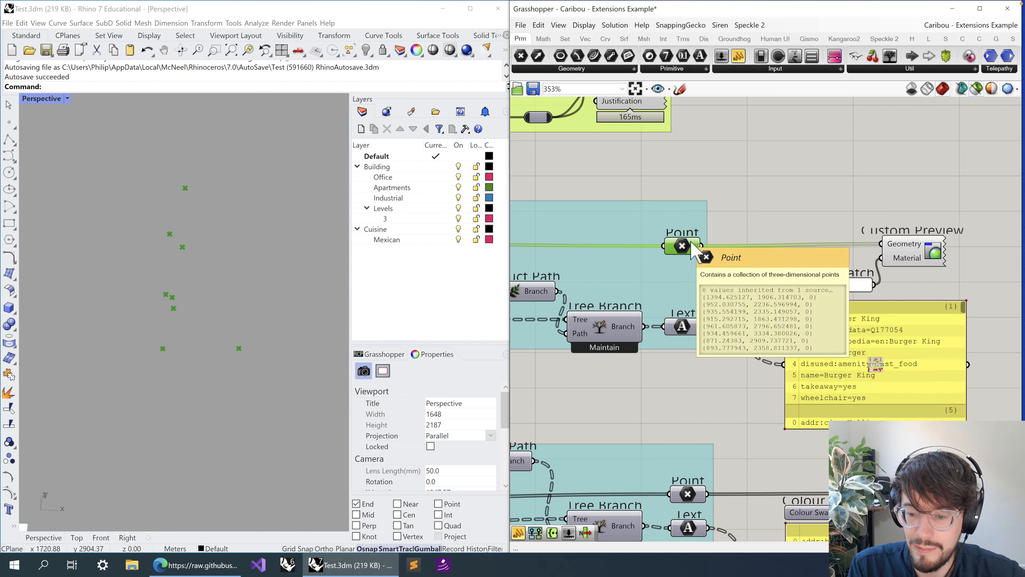
pyautogui.rightClick(692, 248)
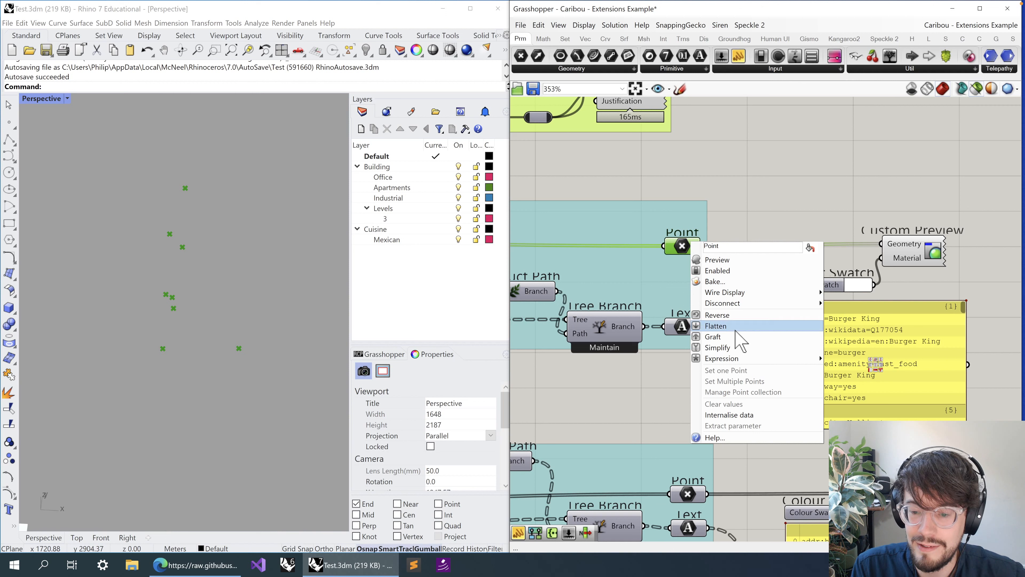
# - Read through the tags of the matching places in the panel fed by the Set Intersection group's Text parameter
pyautogui.click(903, 343)
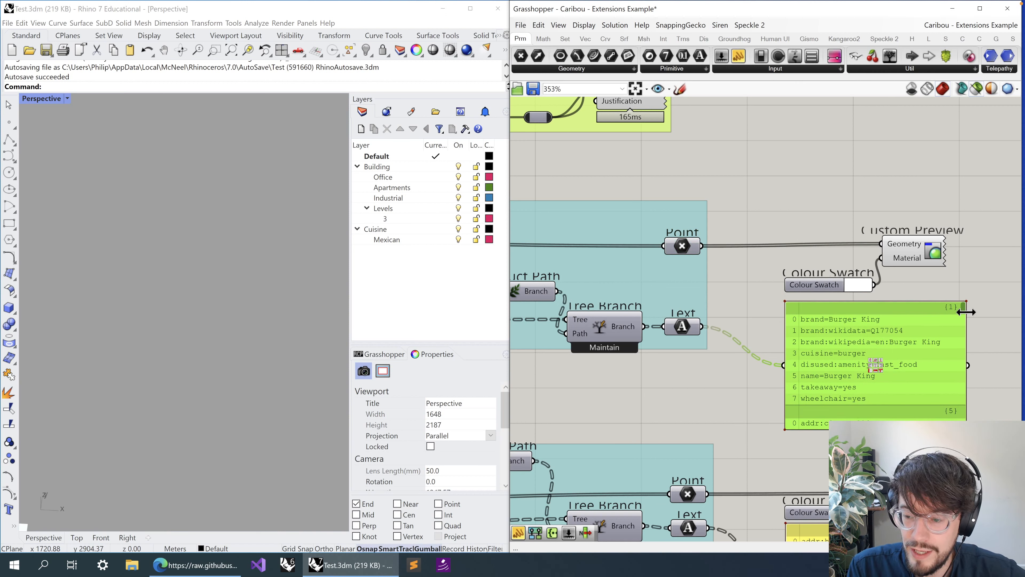
pyautogui.moveTo(964, 313); pyautogui.dragTo(972, 422)
pyautogui.doubleClick(816, 173)
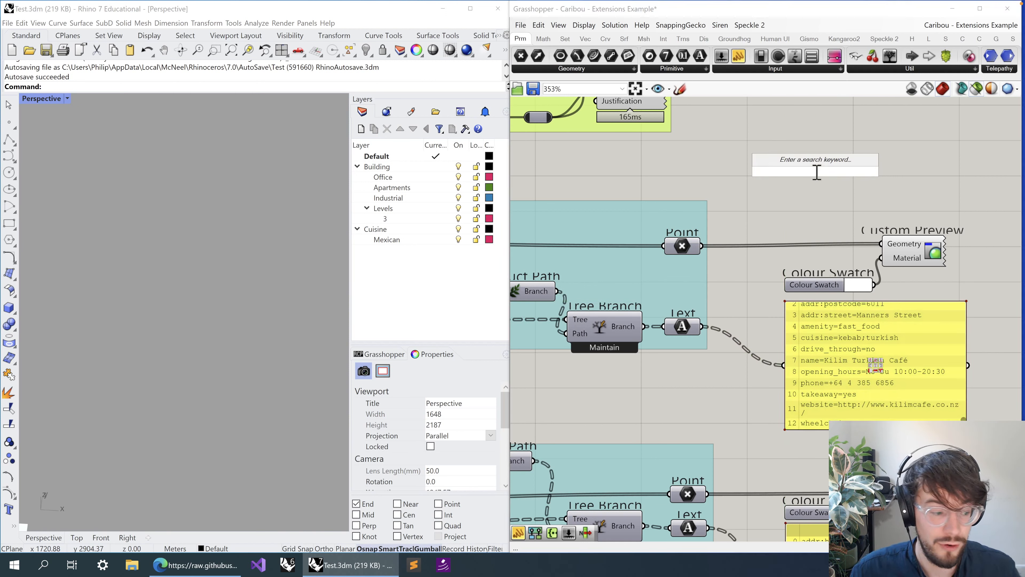
pyautogui.moveTo(642, 178); pyautogui.dragTo(748, 426)
pyautogui.click(654, 384)
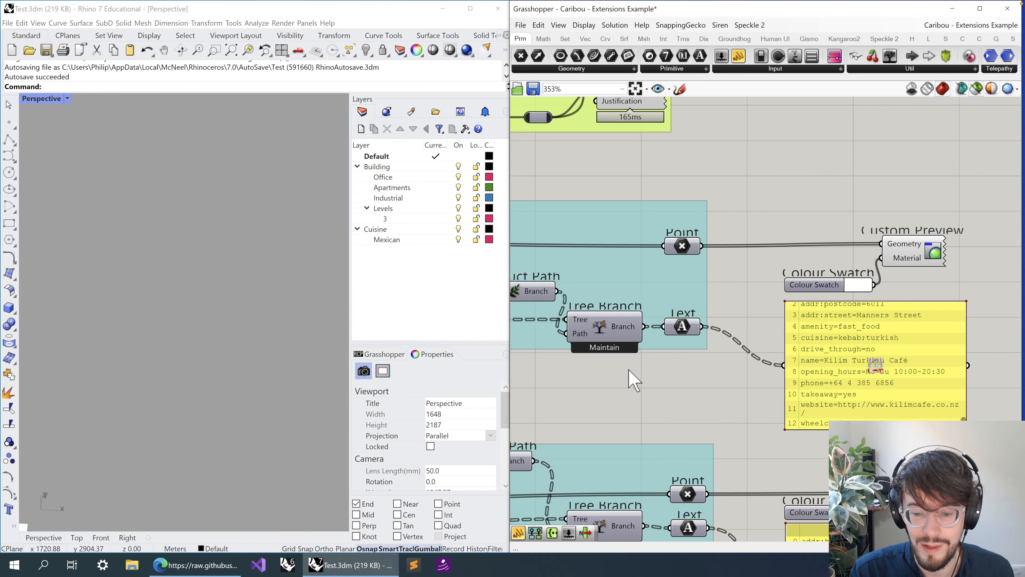
# - Return to the Set Intersection component and highlight it together with its Point, Data and Create Set components
pyautogui.moveTo(637, 382); pyautogui.dragTo(860, 386, button='right')
pyautogui.moveTo(591, 321); pyautogui.dragTo(794, 321, button='right')
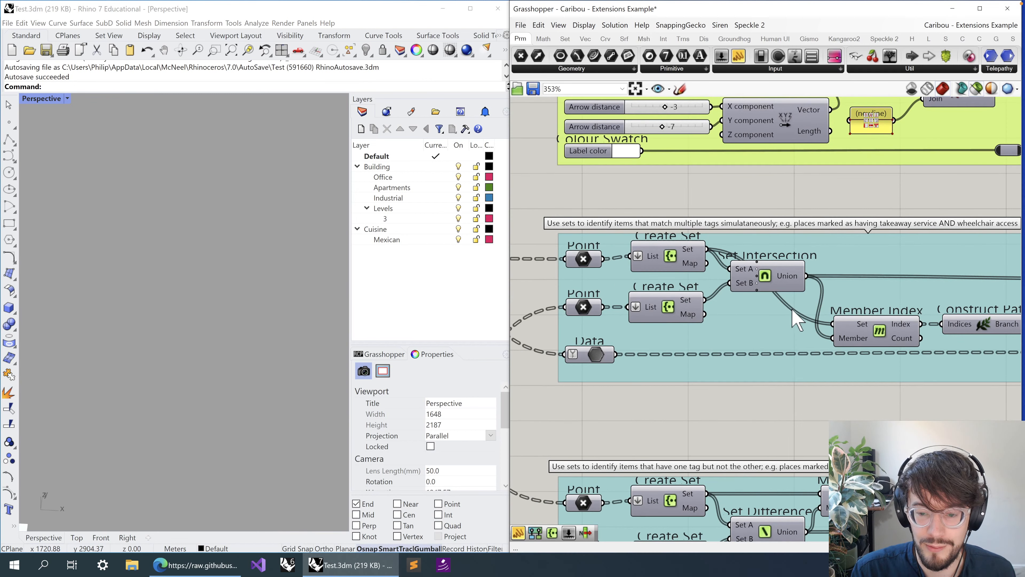
pyautogui.click(775, 271)
pyautogui.moveTo(529, 176); pyautogui.dragTo(848, 448)
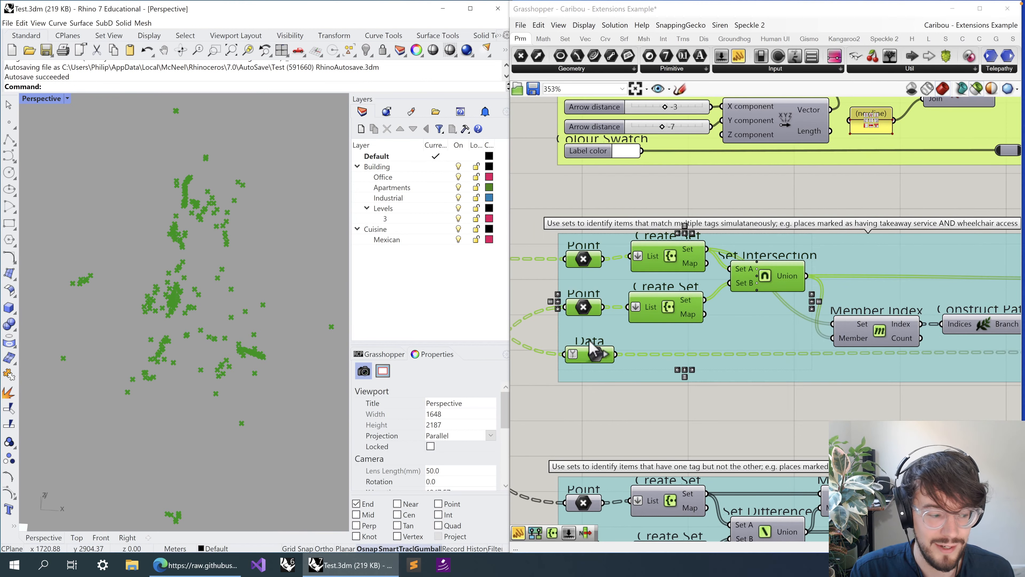
pyautogui.click(826, 452)
# - Examine the Set Difference group for takeaway without wheelchair access and compare its resulting points with those of Set Intersection
pyautogui.moveTo(823, 449); pyautogui.dragTo(744, 257, button='right')
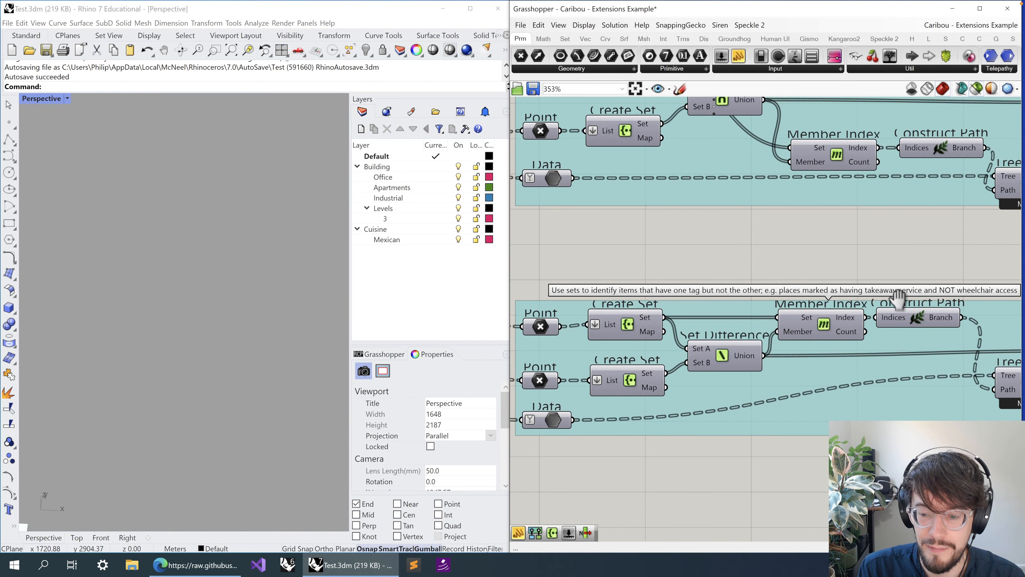
pyautogui.moveTo(895, 297); pyautogui.dragTo(729, 301, button='right')
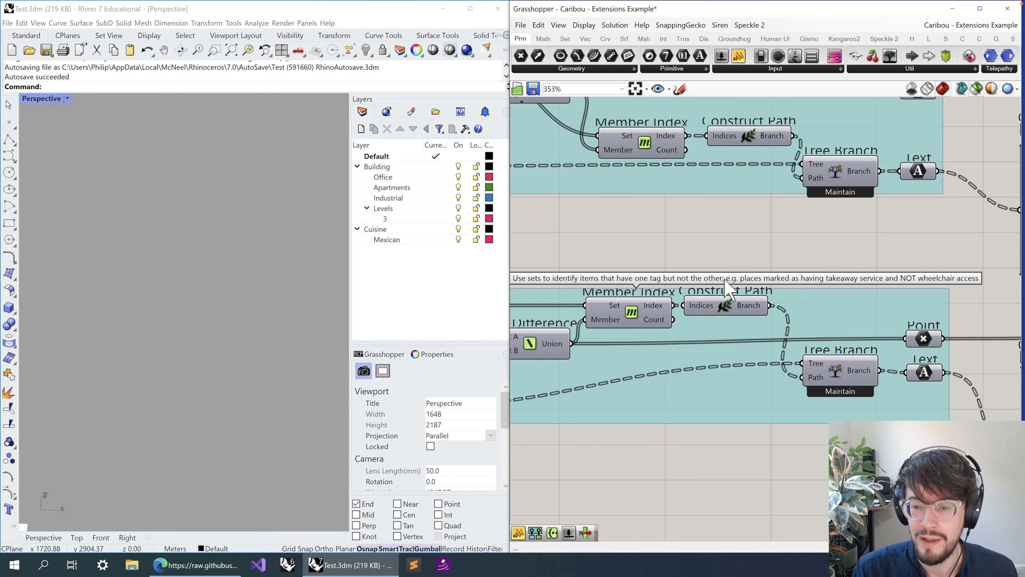
pyautogui.moveTo(686, 259); pyautogui.dragTo(767, 327, button='right')
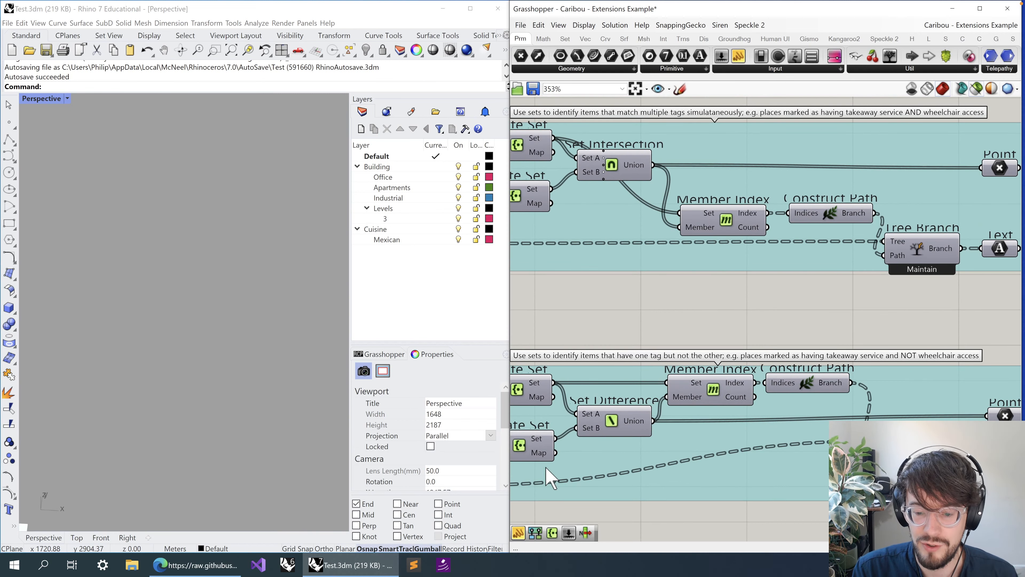
pyautogui.click(622, 175)
pyautogui.click(613, 416)
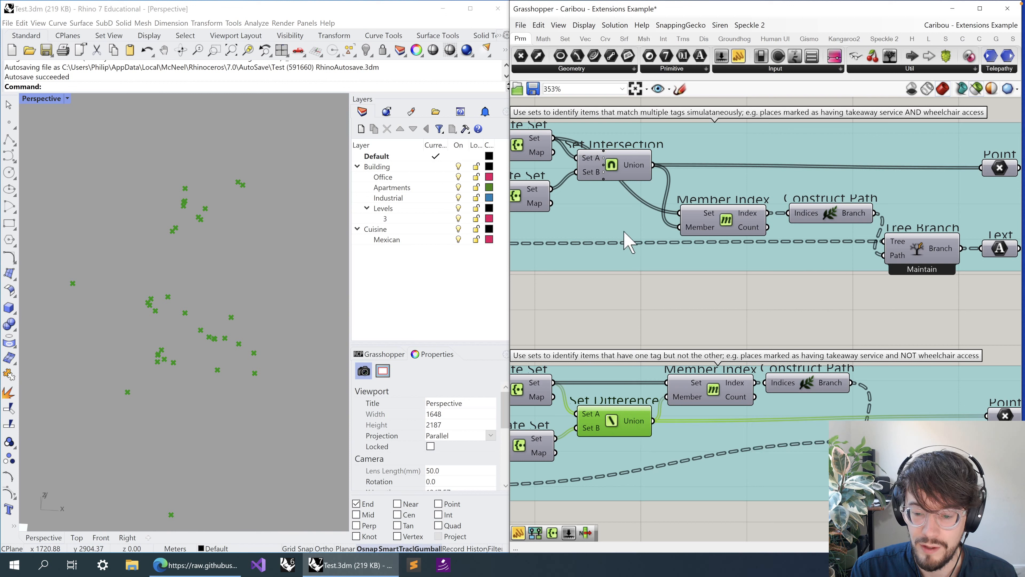
pyautogui.click(616, 173)
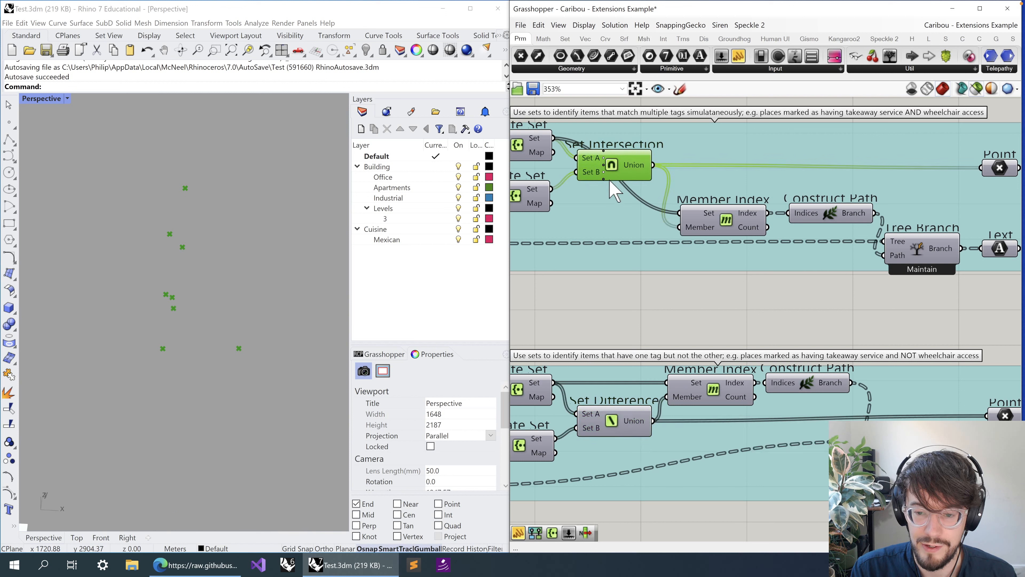
pyautogui.click(612, 422)
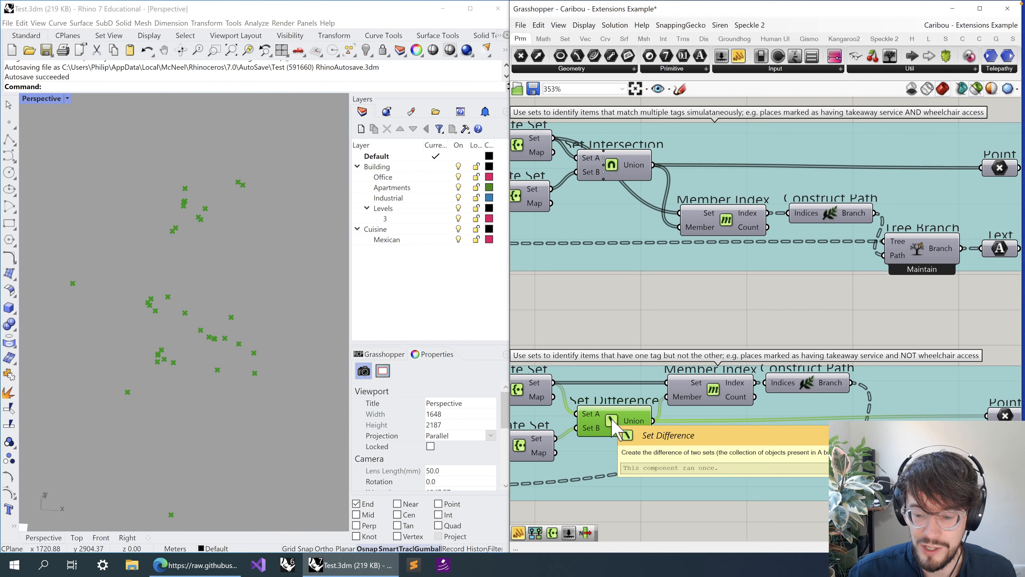
pyautogui.click(643, 334)
# - Show the entire Grasshopper definition on the canvas
pyautogui.scroll(-4, 706, 363)
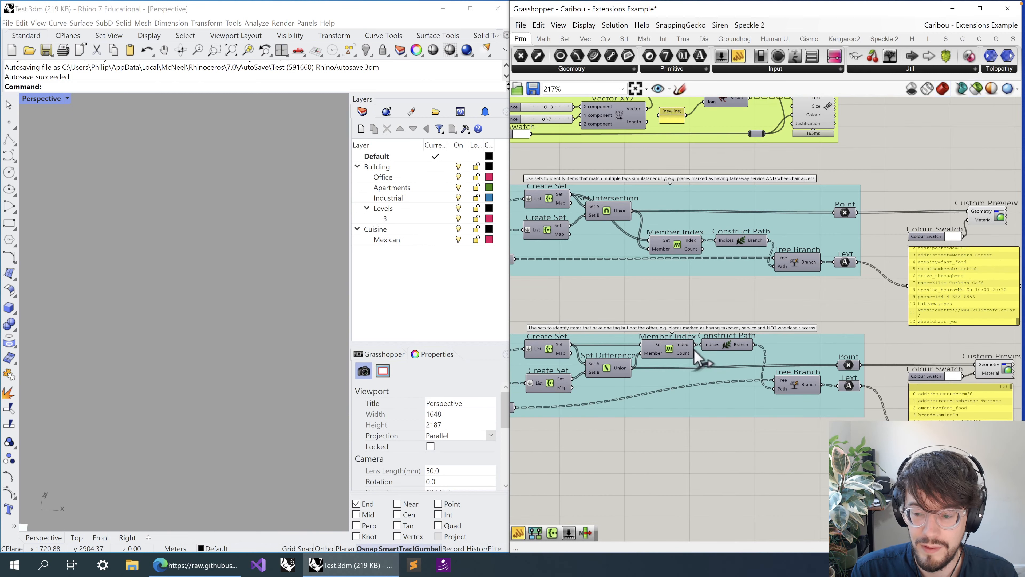
pyautogui.moveTo(705, 355); pyautogui.dragTo(557, 296, button='right')
pyautogui.click(637, 89)
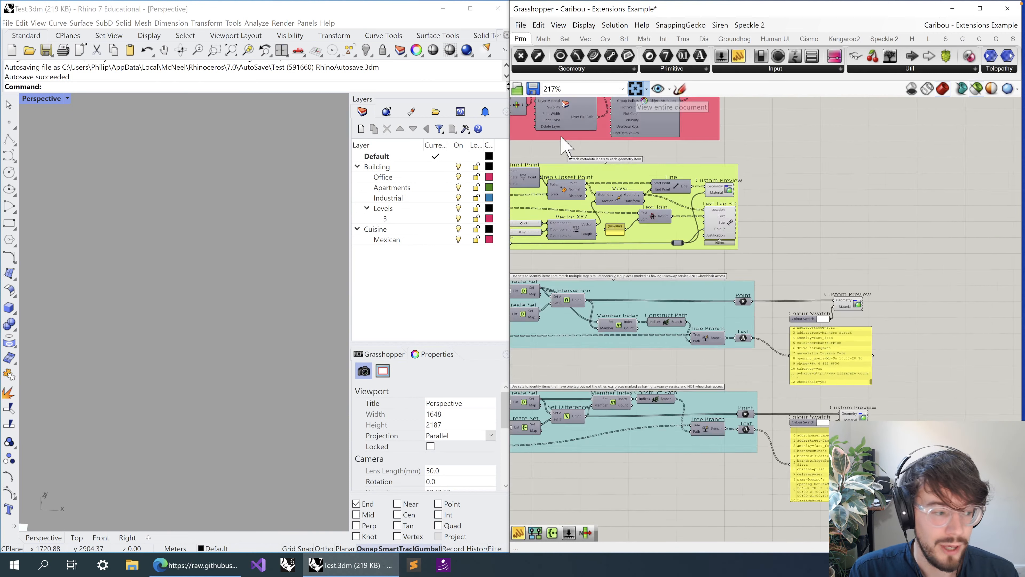